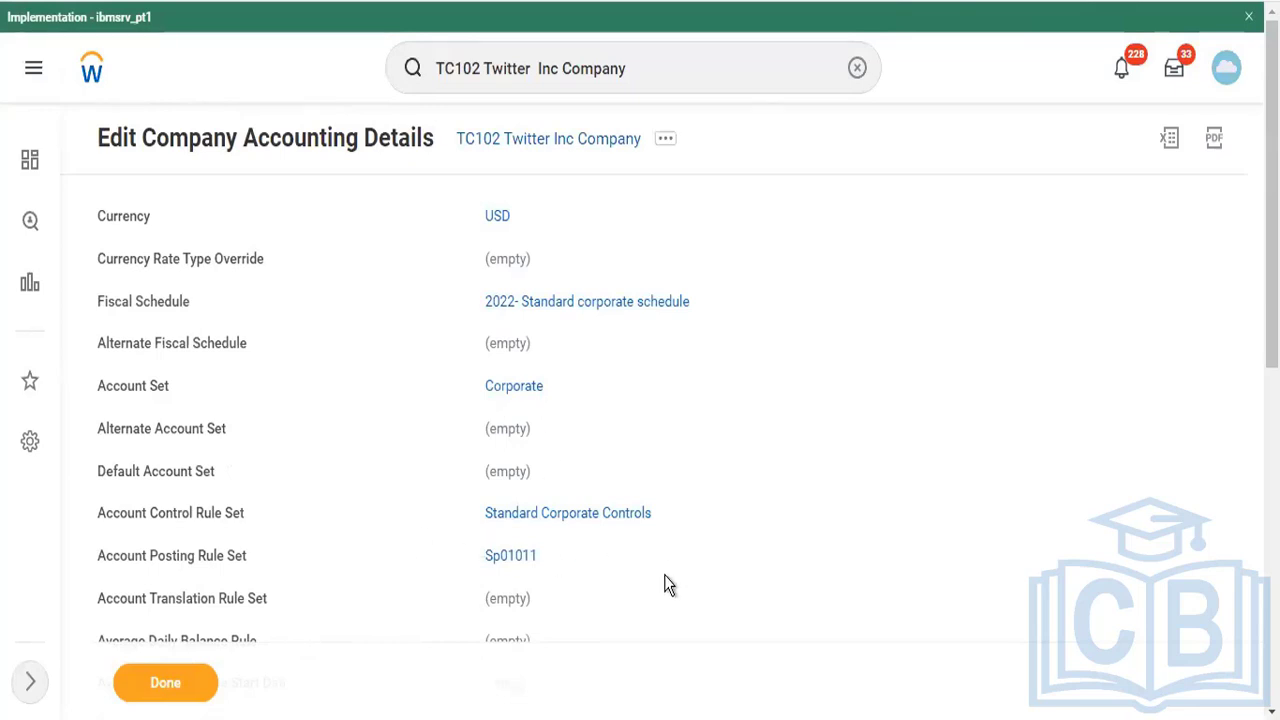
Open the company's fiscal schedule and view its posting intervals form, closing it without changes.
right_click(581, 312)
click(601, 326)
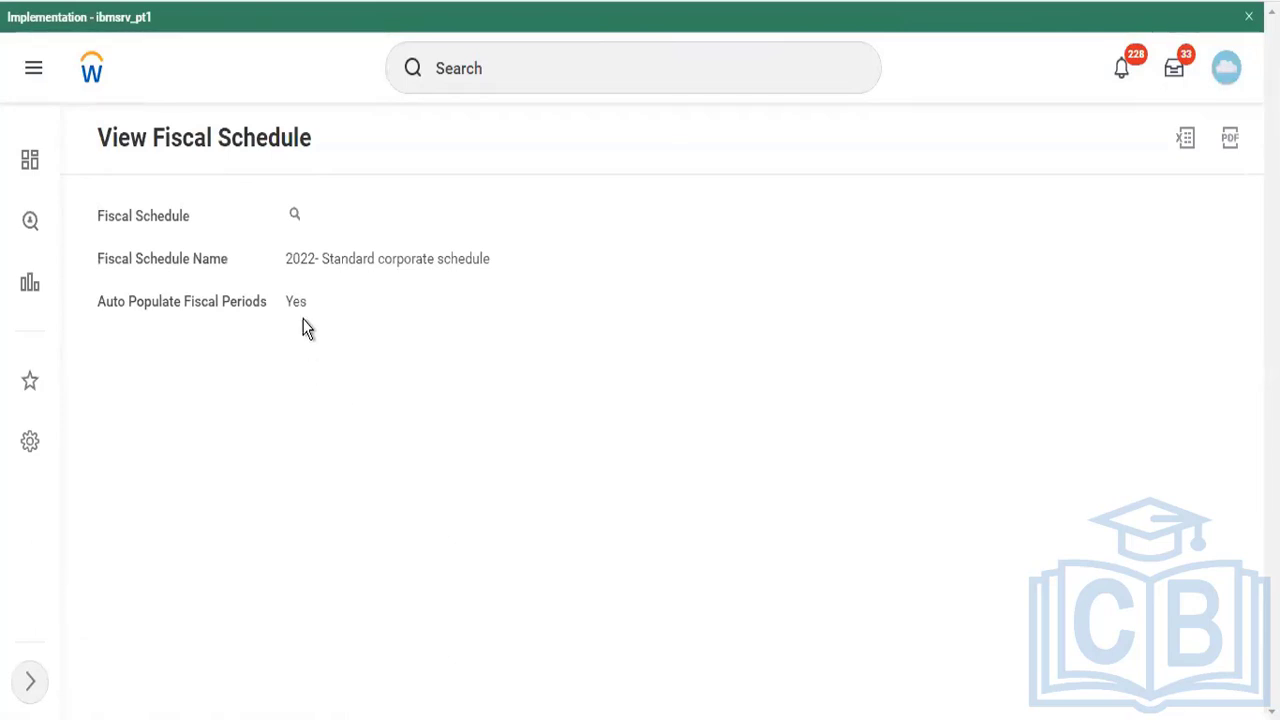
click(296, 220)
click(294, 216)
click(314, 217)
mouse_move(428, 306)
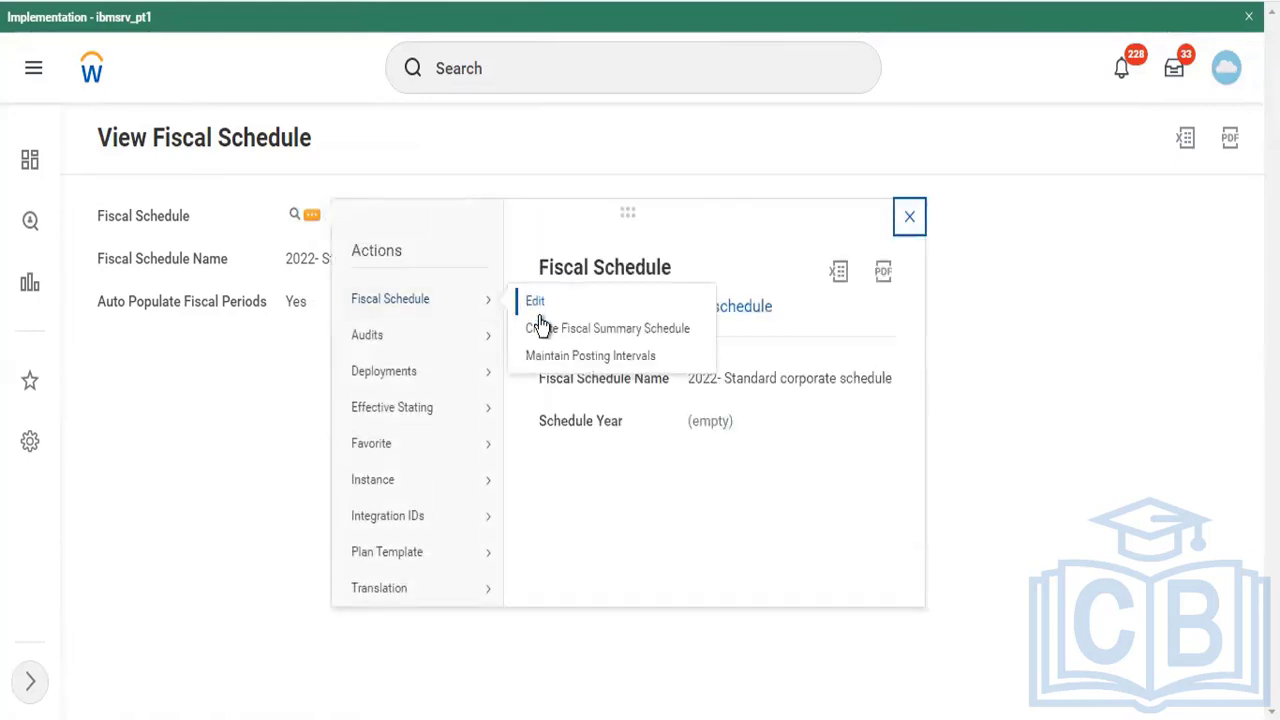
click(548, 356)
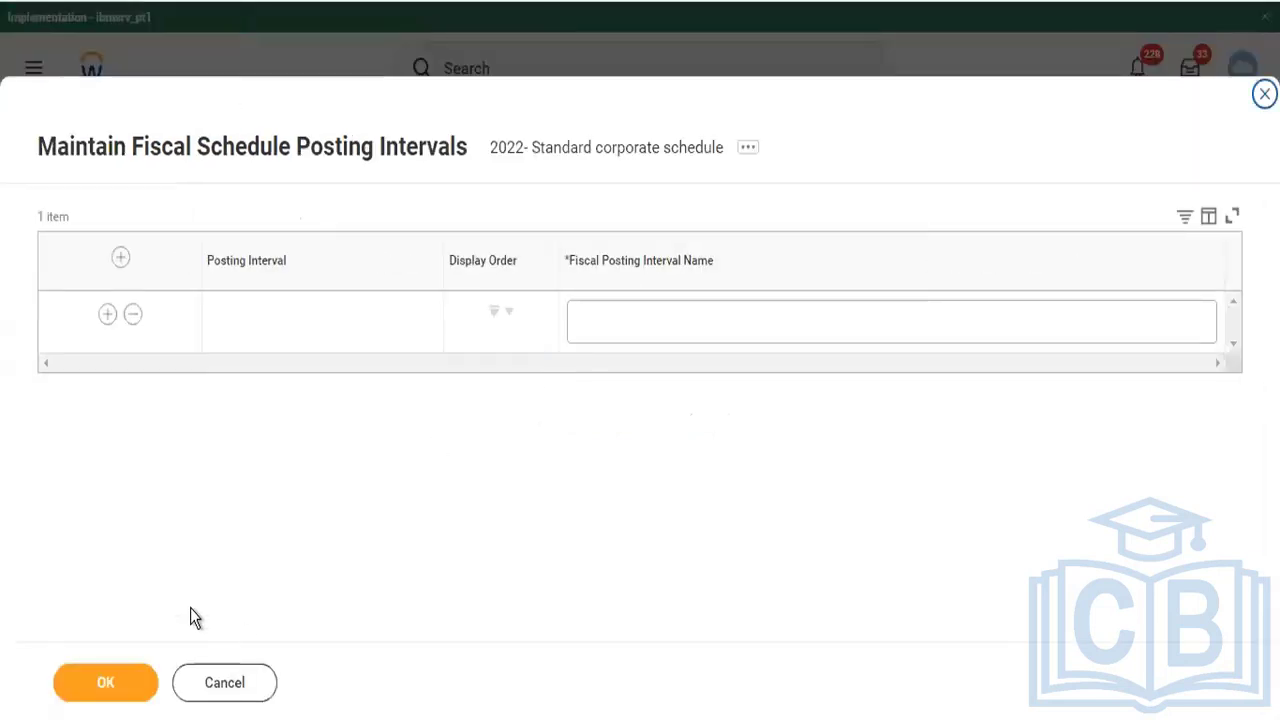
click(221, 683)
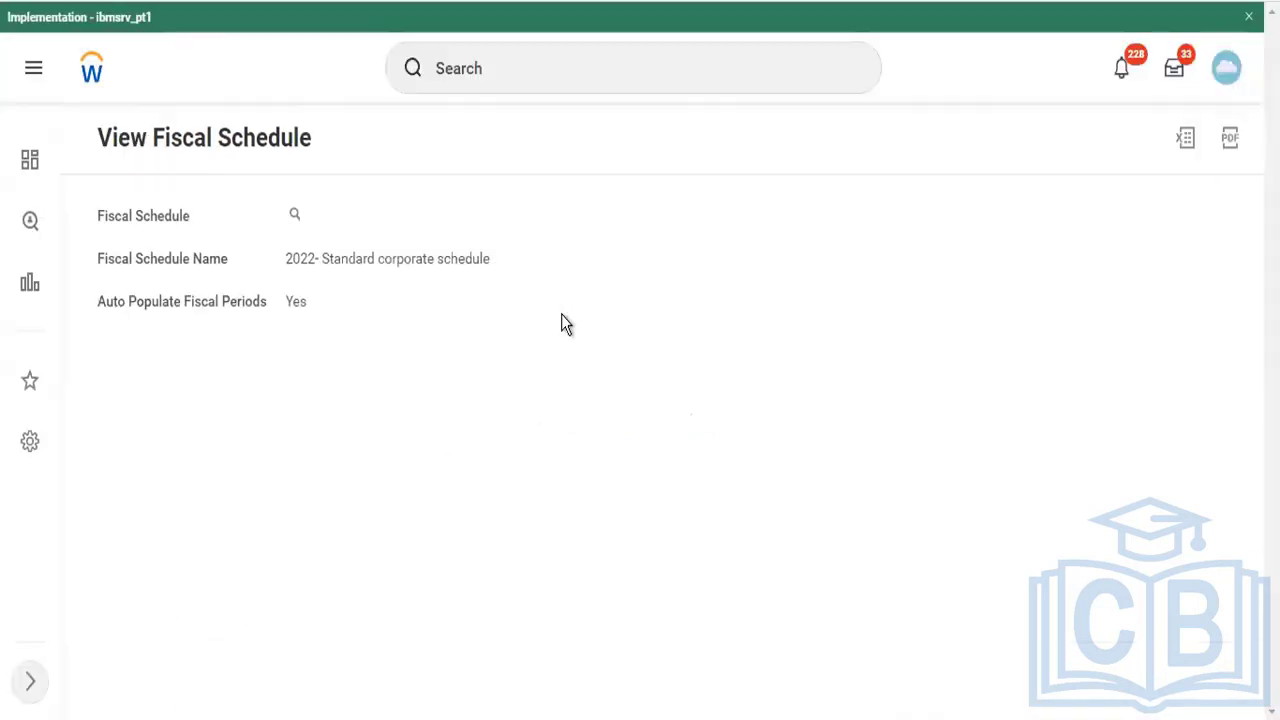
Create a fiscal schedule named Dummy201 with Auto Populate Fiscal Periods enabled.
click(613, 64)
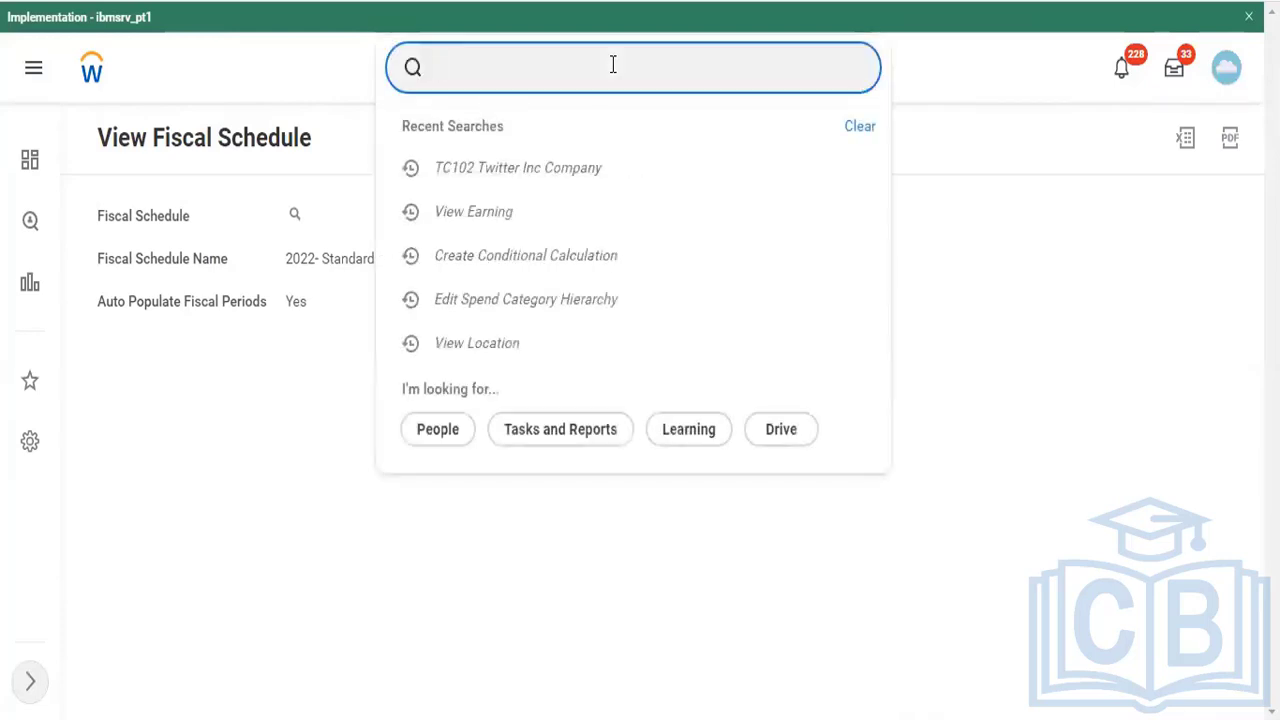
text(cr fisc)
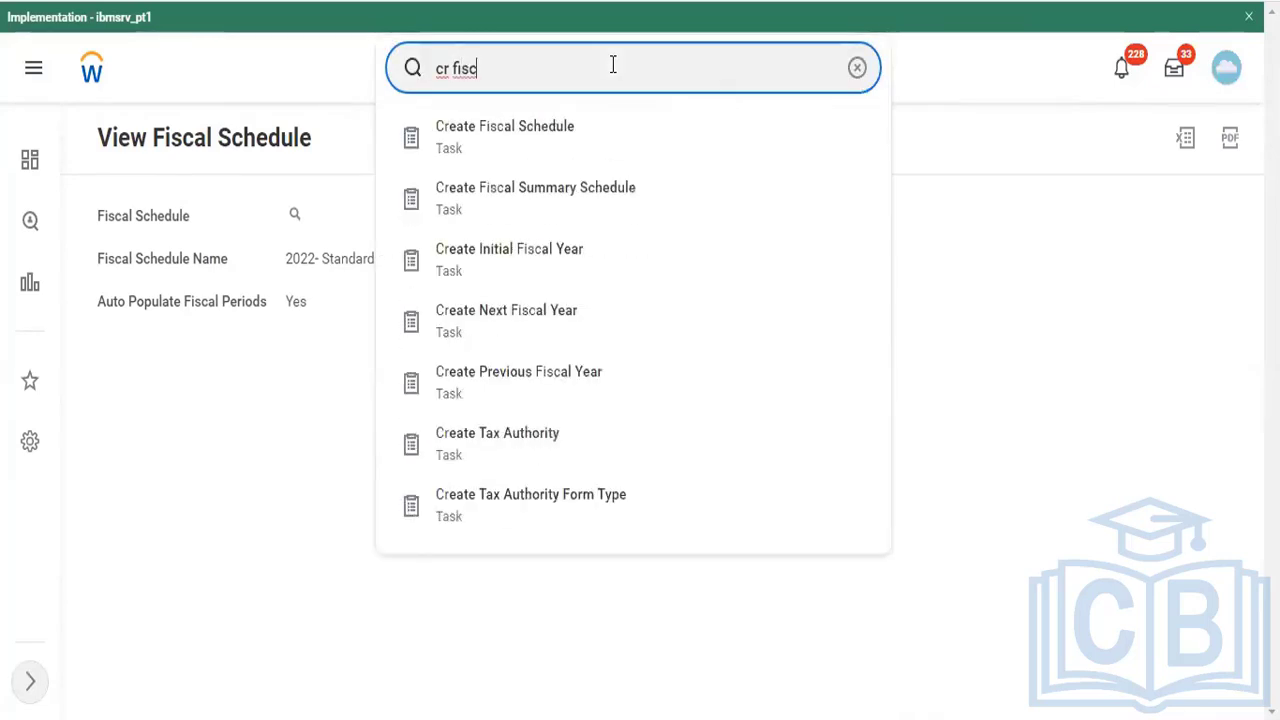
key(Down)
key(Return)
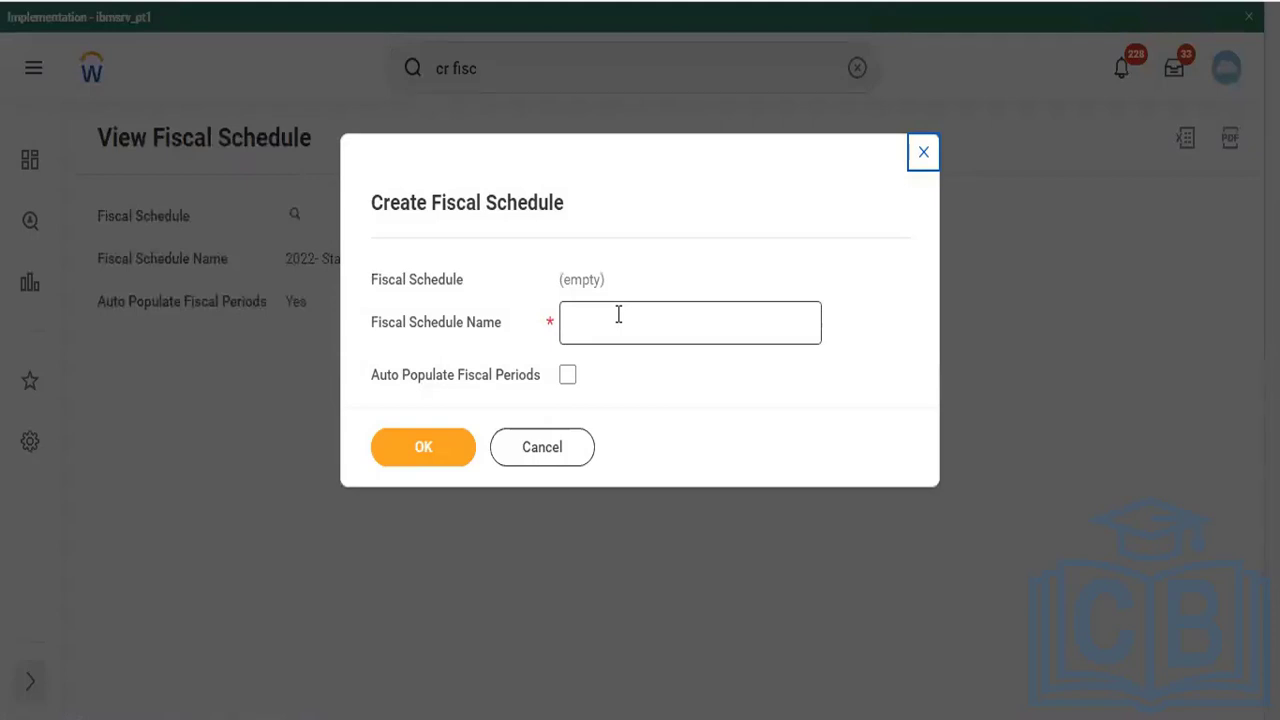
click(618, 314)
text(D)
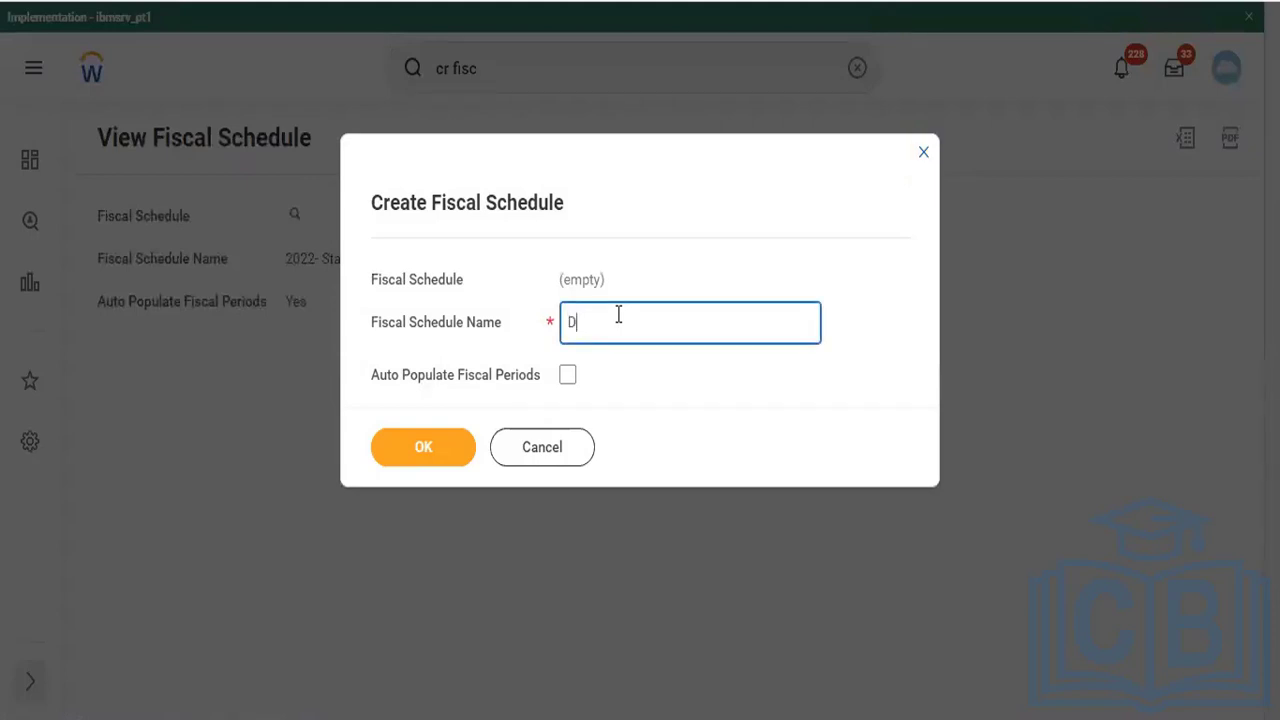
text(ummy201)
click(567, 377)
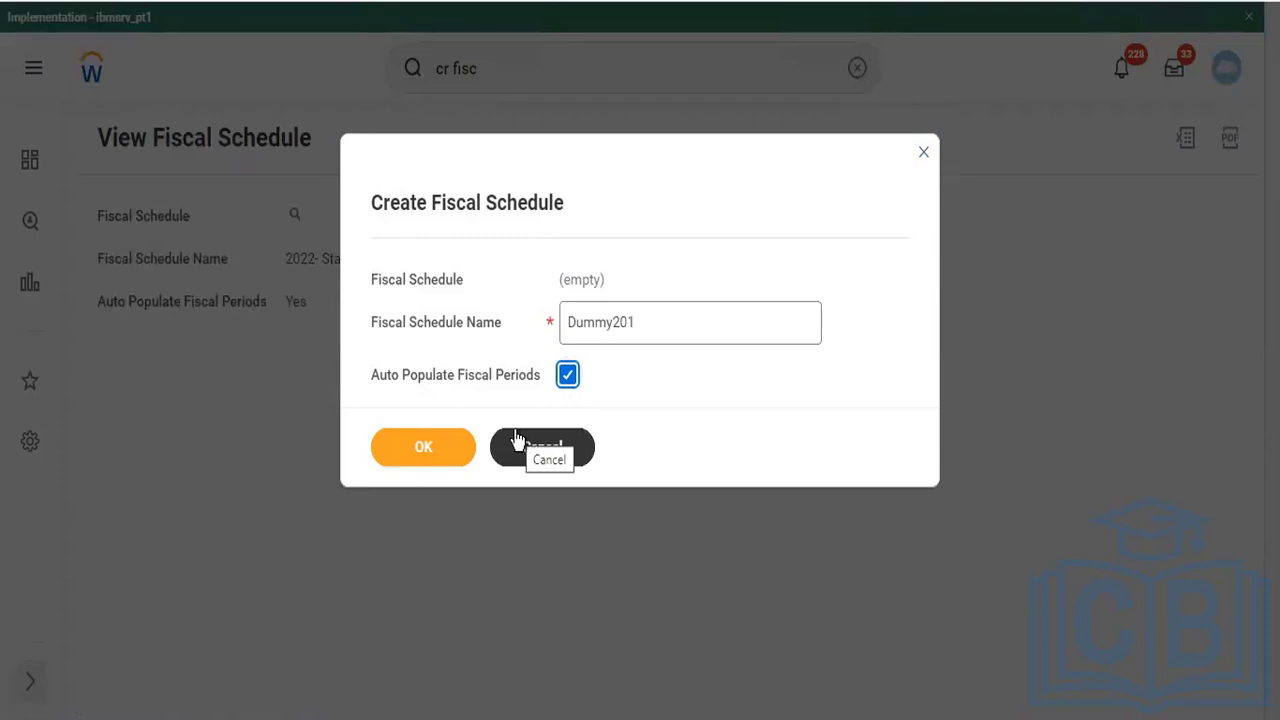
click(410, 455)
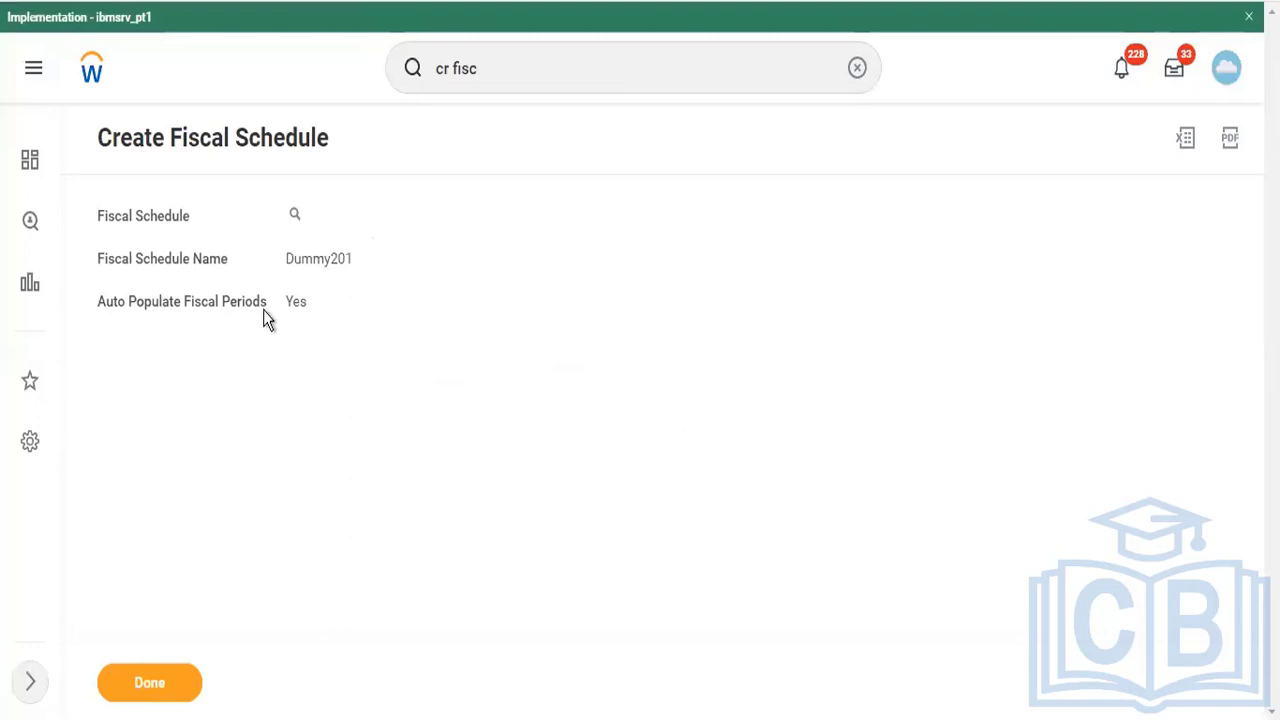
click(545, 55)
text(al)
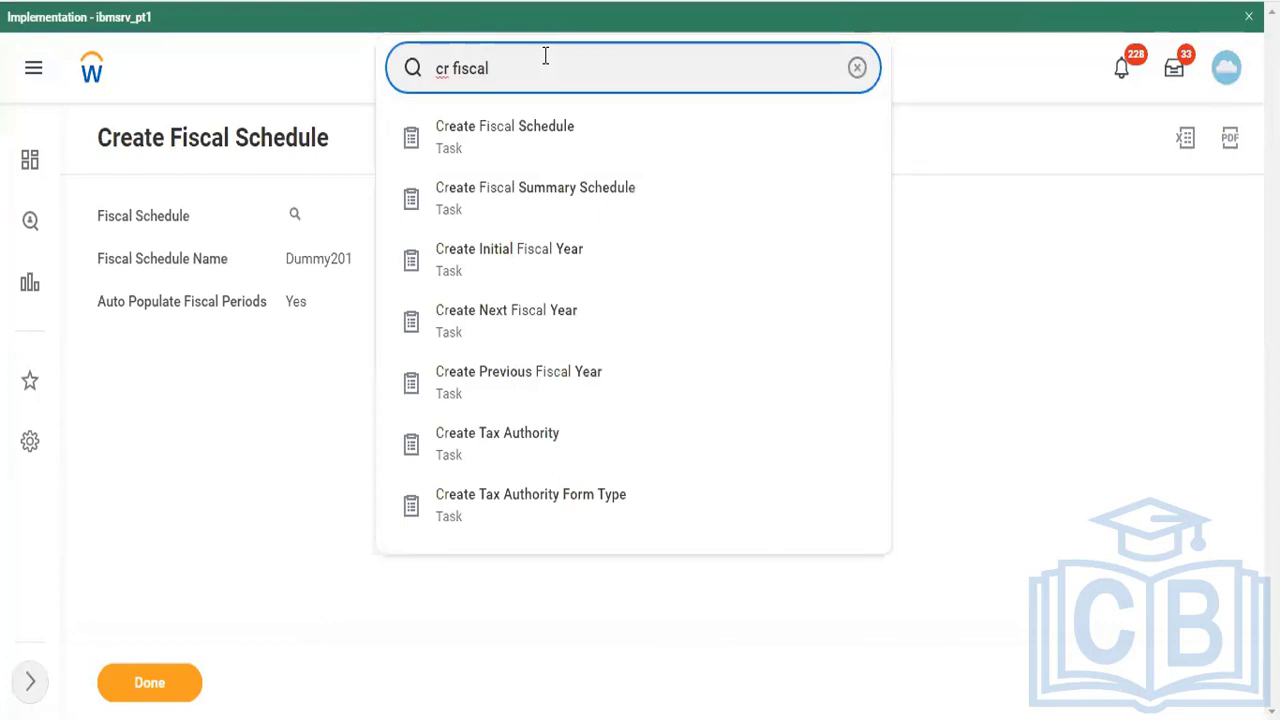
key(Down)
key(Down)
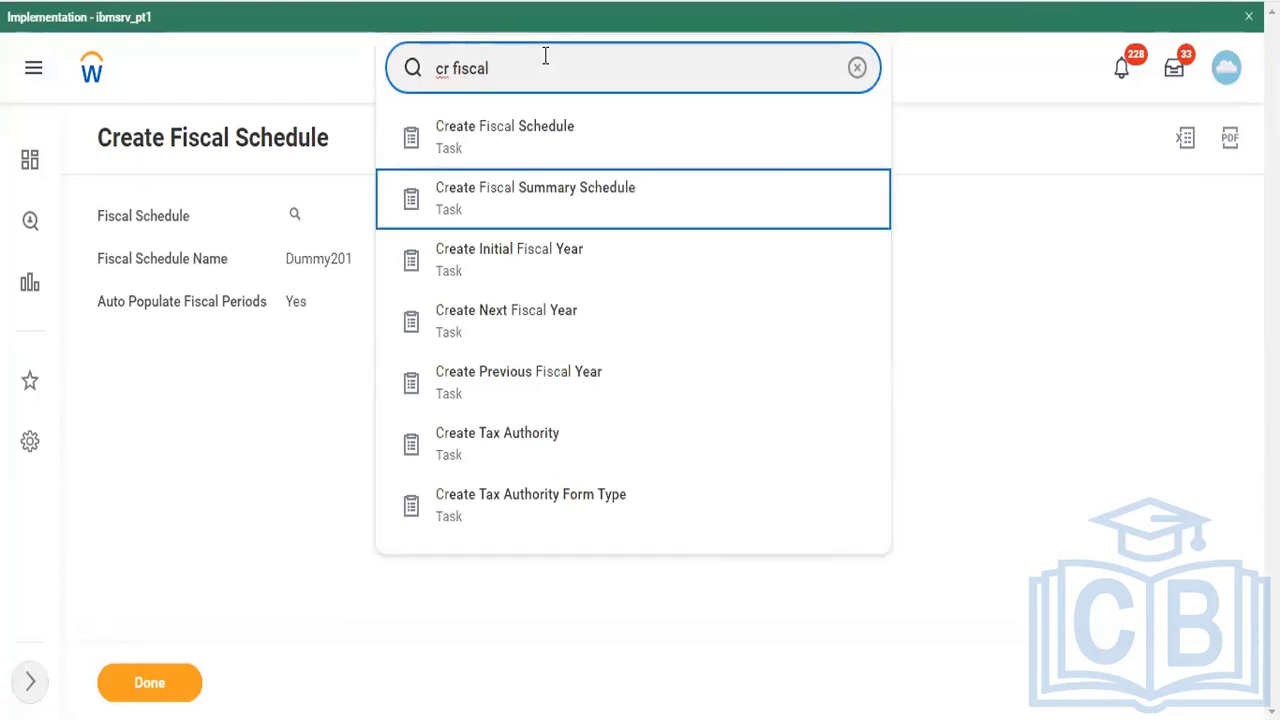
key(Return)
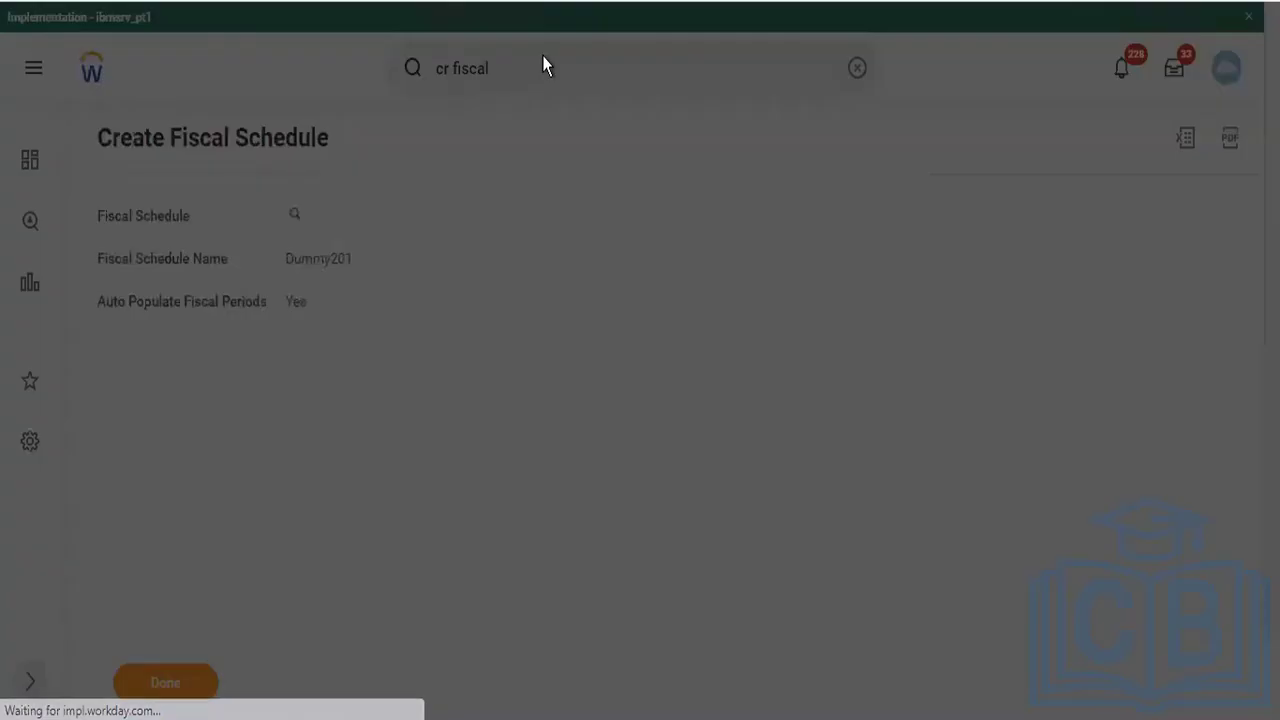
click(538, 280)
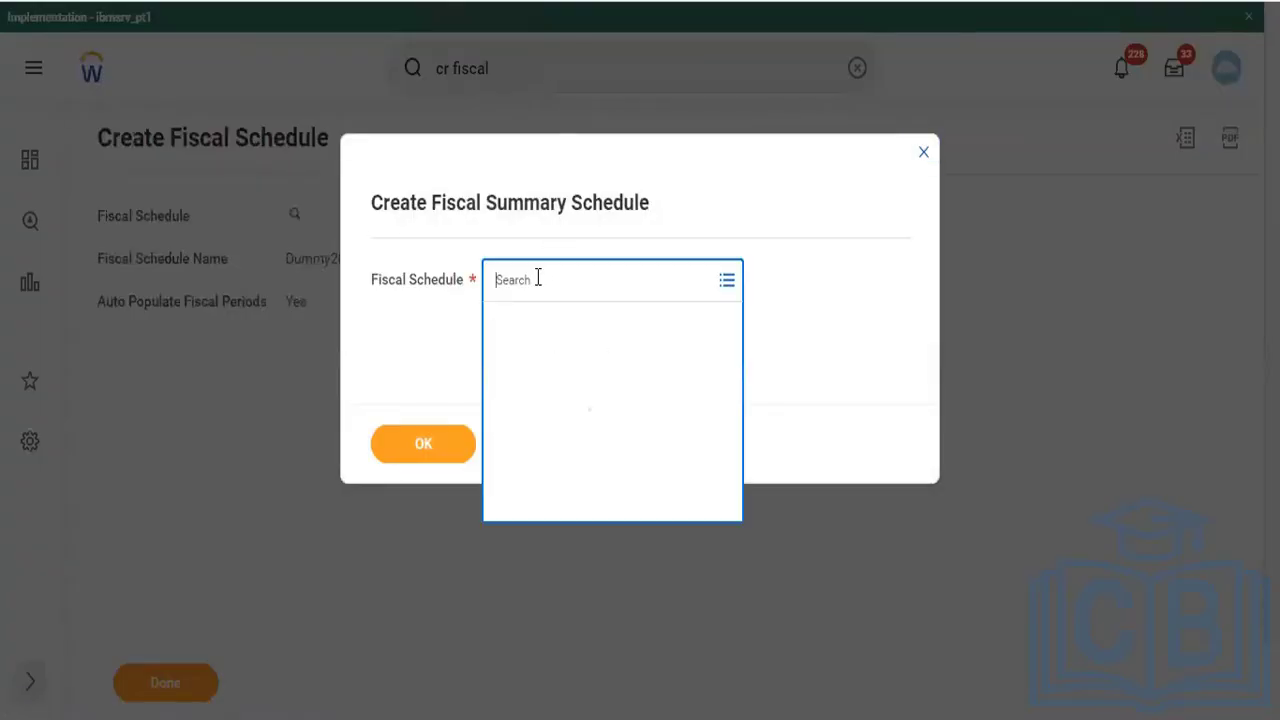
text(dumm)
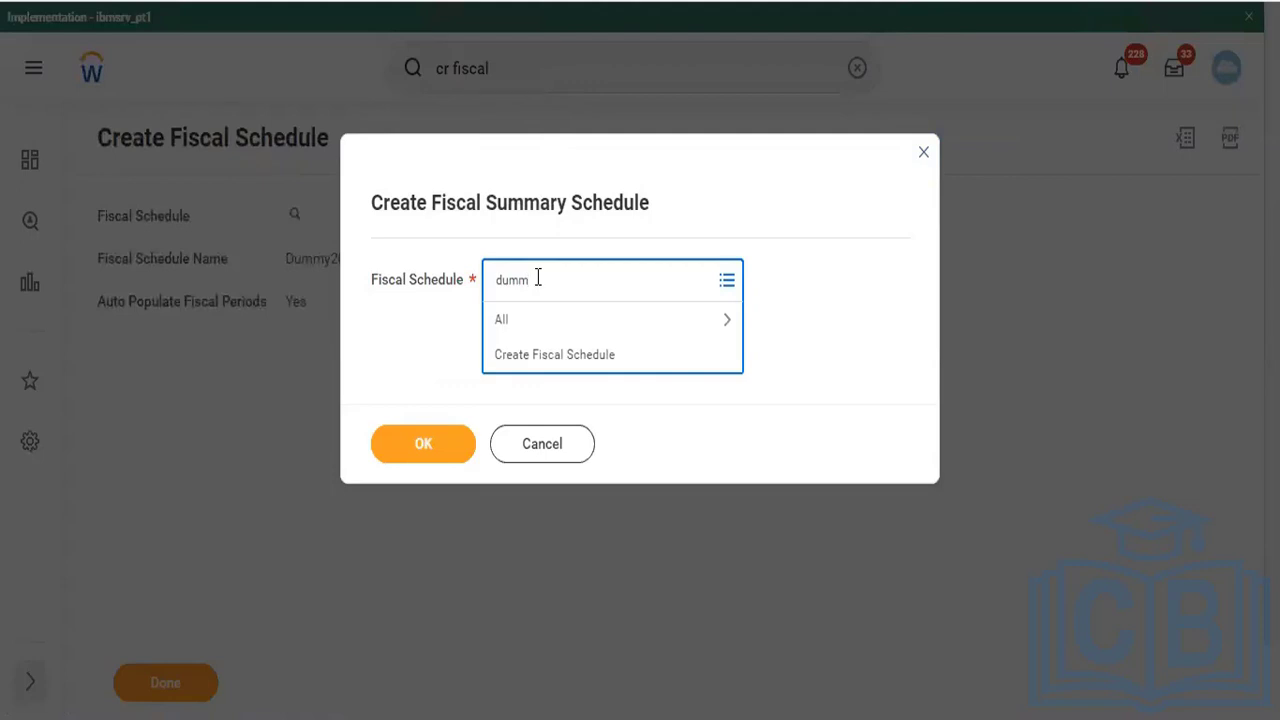
text(y201)
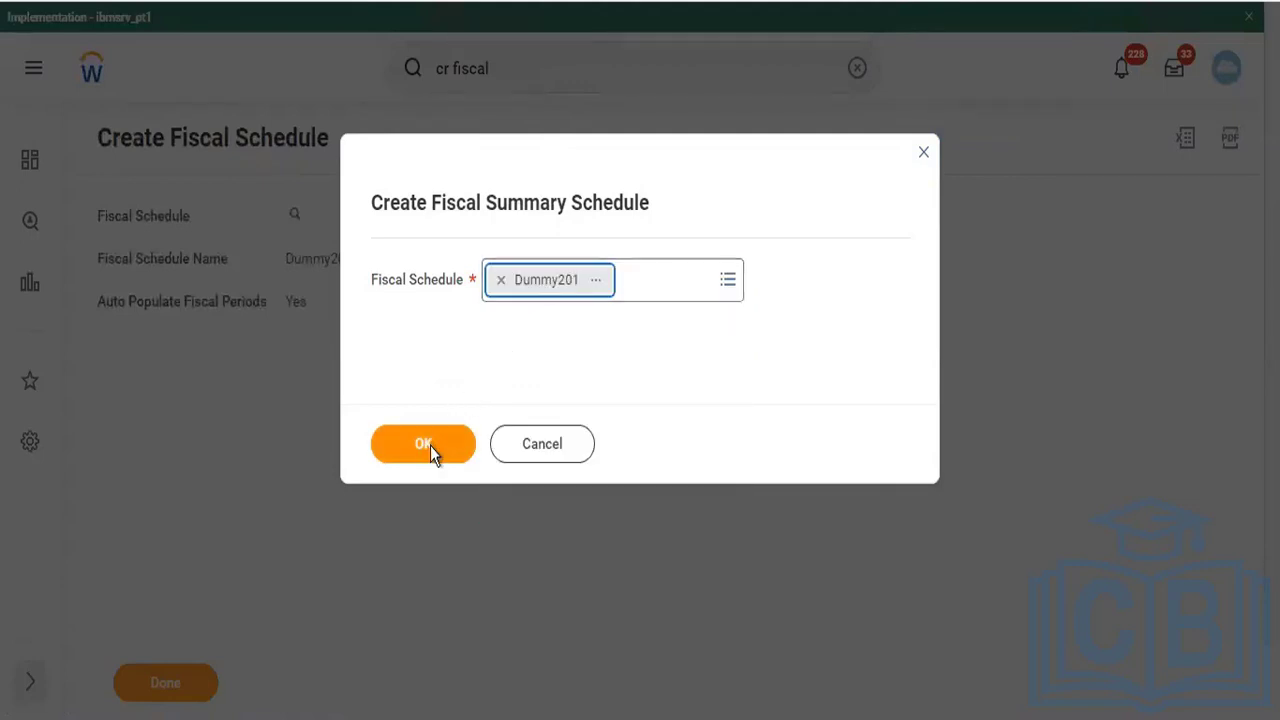
click(424, 444)
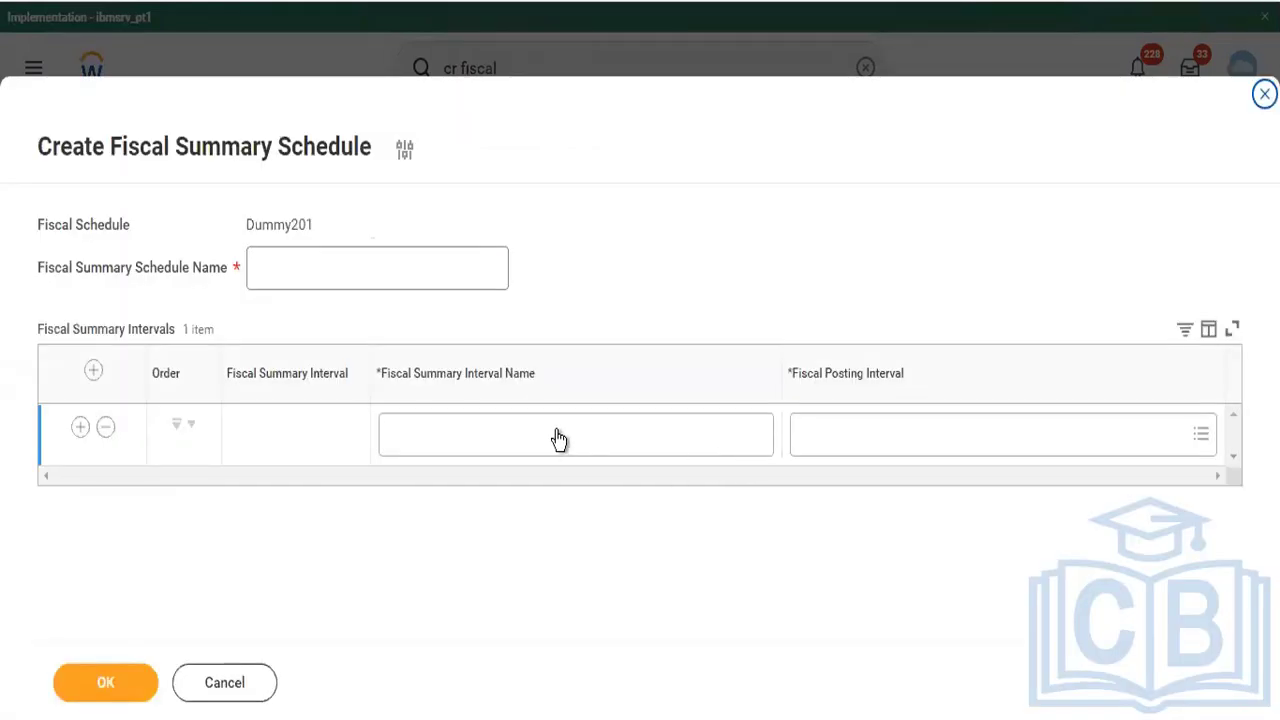
click(810, 447)
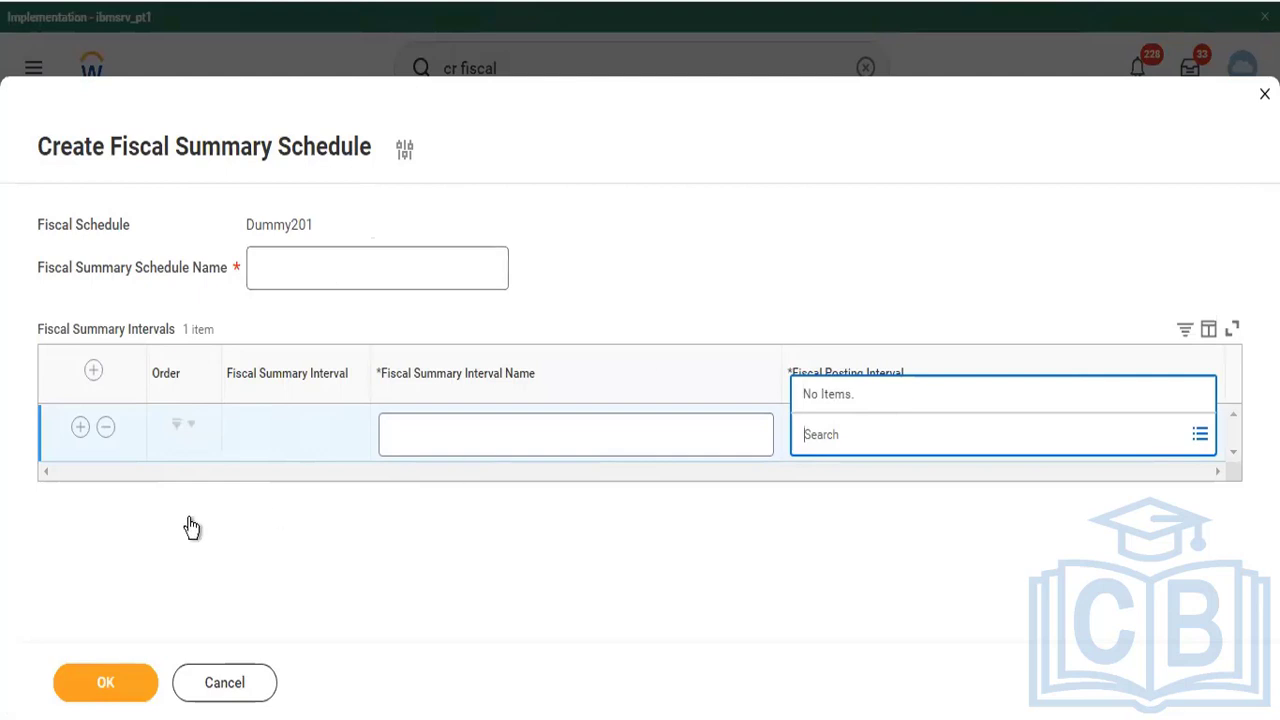
click(207, 690)
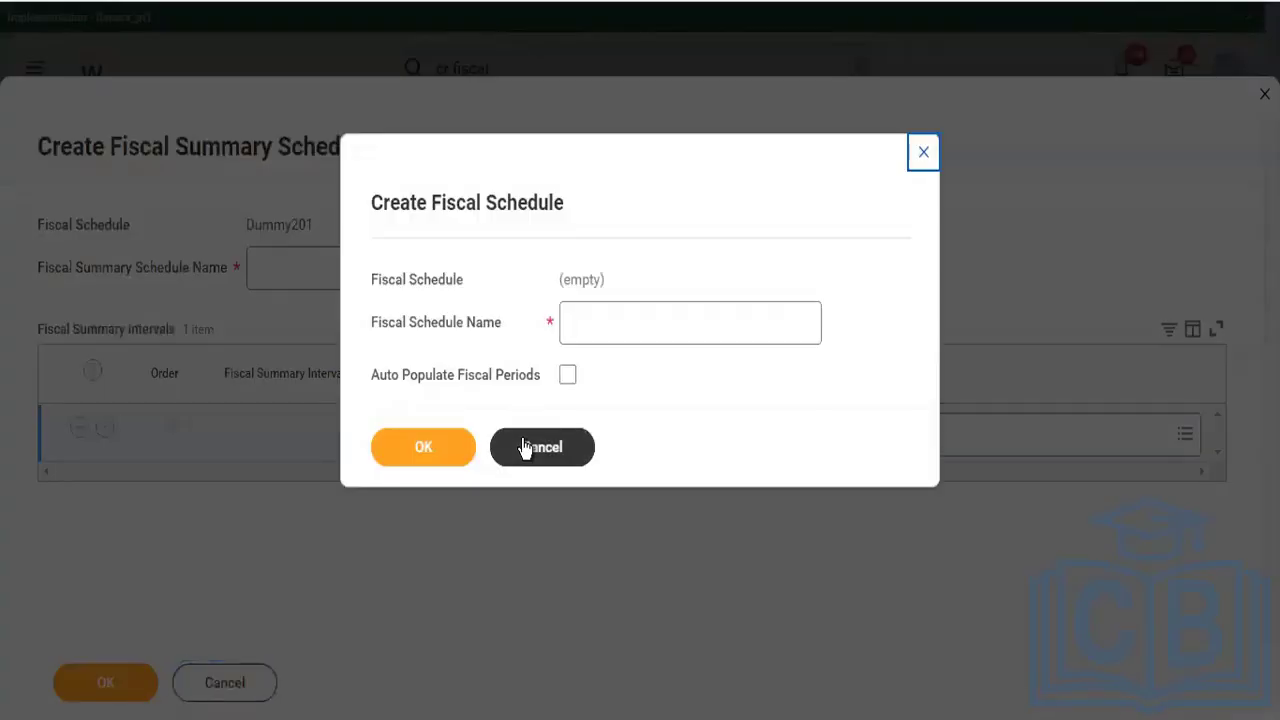
click(521, 440)
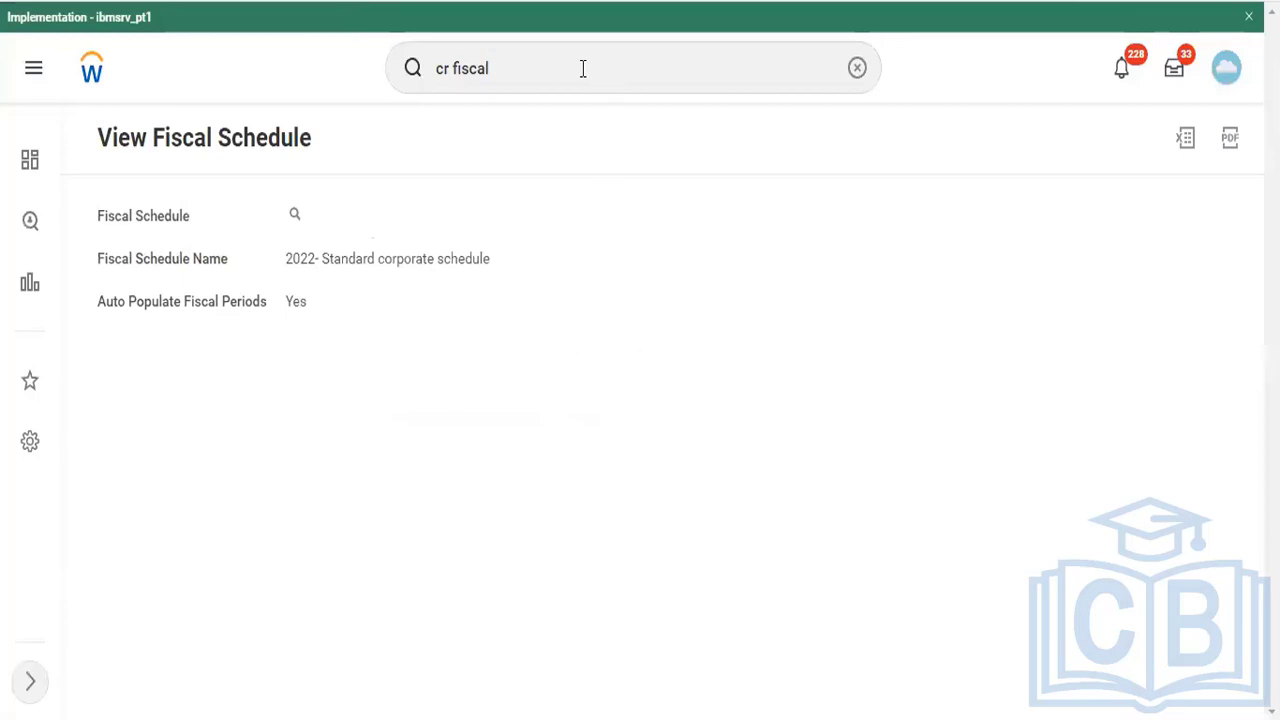
Search for "posting inter" and start the Maintain Fiscal Schedule Posting Intervals task.
click(573, 74)
key(BackSpace)
key(BackSpace)
key(BackSpace)
key(BackSpace)
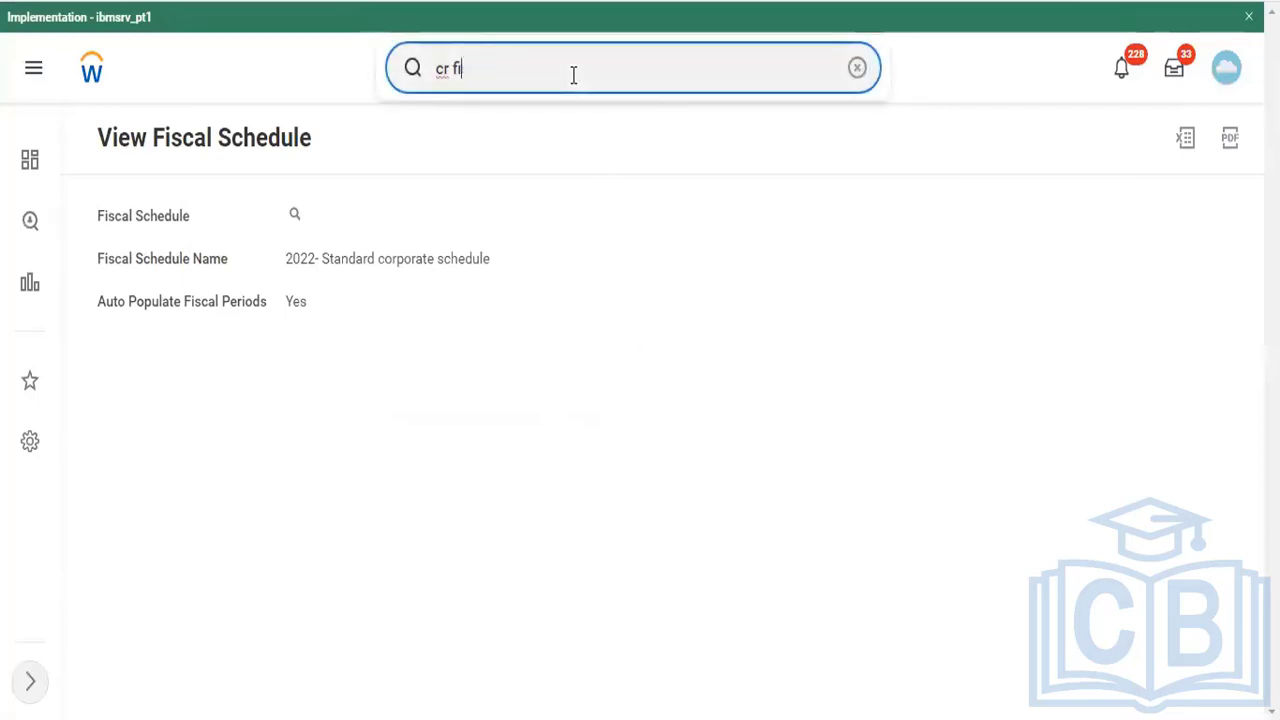
key(BackSpace)
key(BackSpace)
key(BackSpace)
key(BackSpace)
key(BackSpace)
text(post)
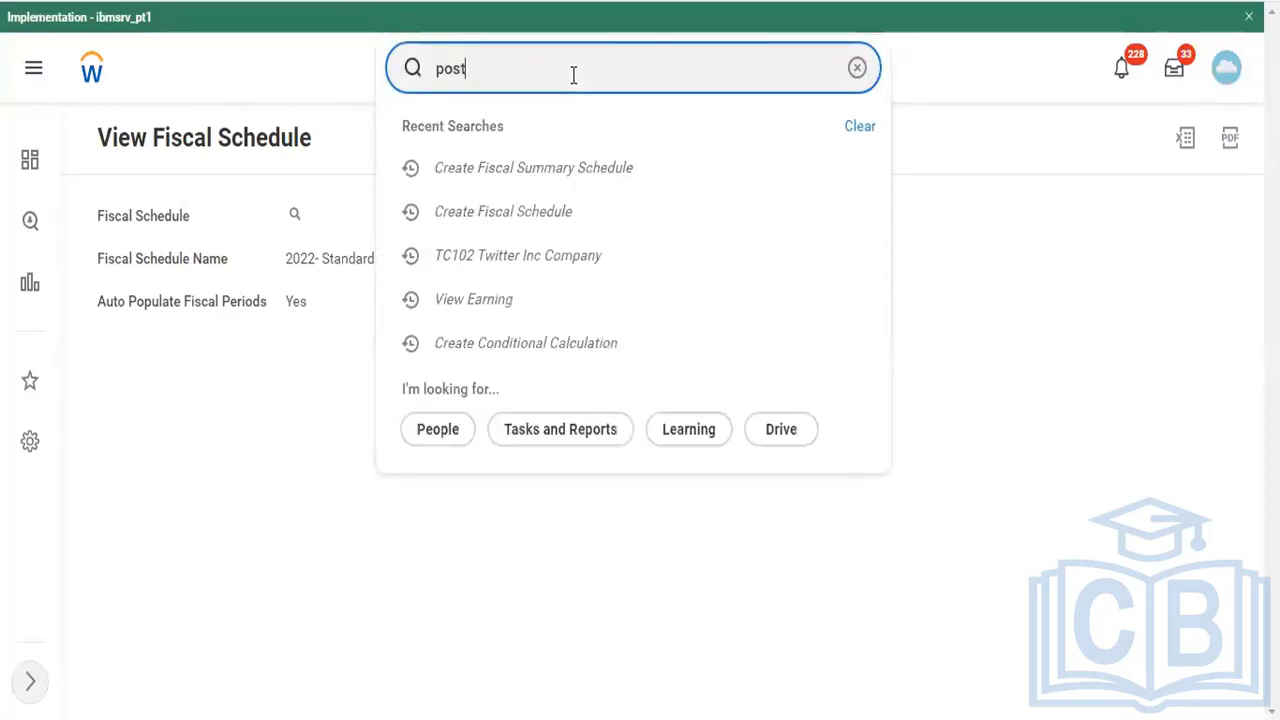
text(ing iner)
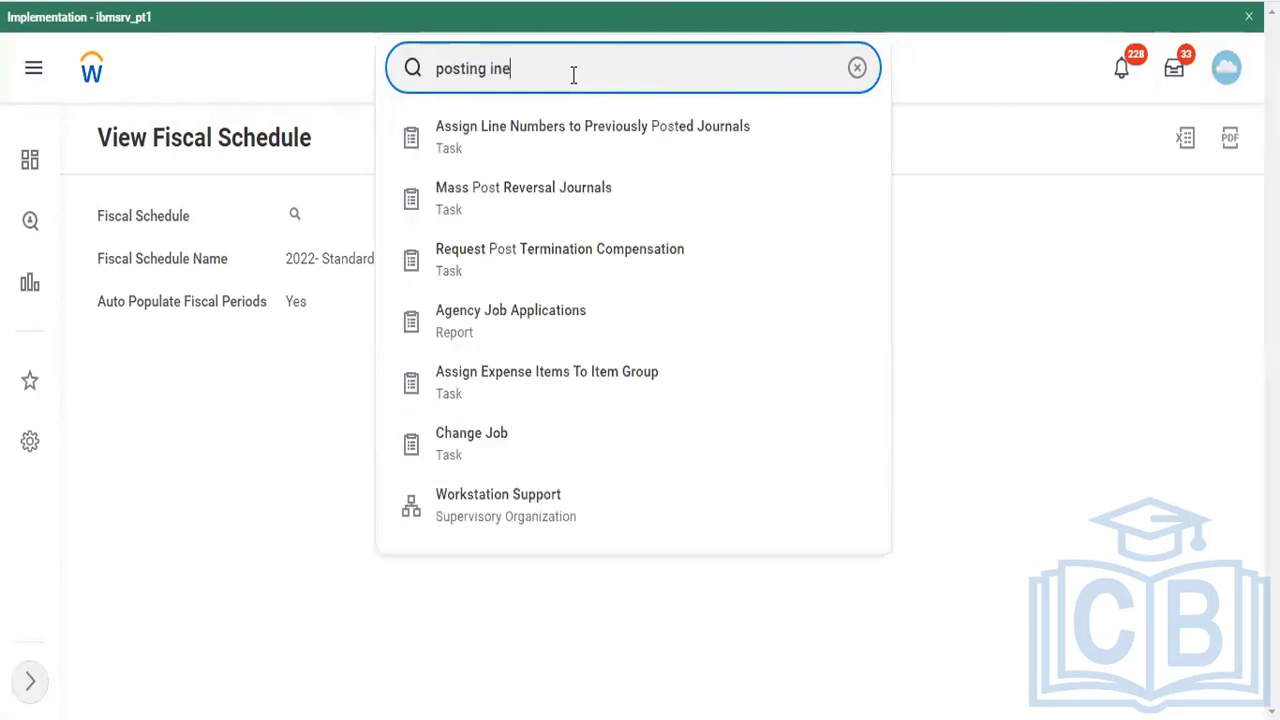
key(BackSpace)
key(BackSpace)
text(ter)
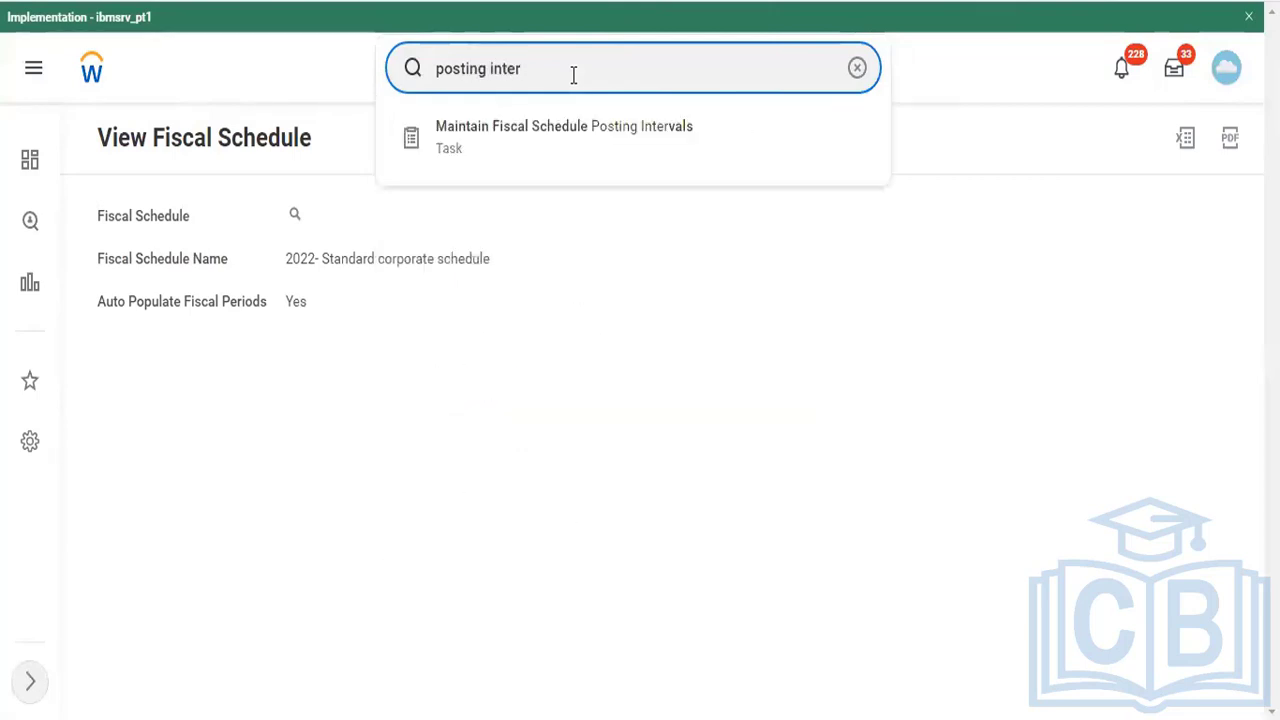
key(Down)
key(Return)
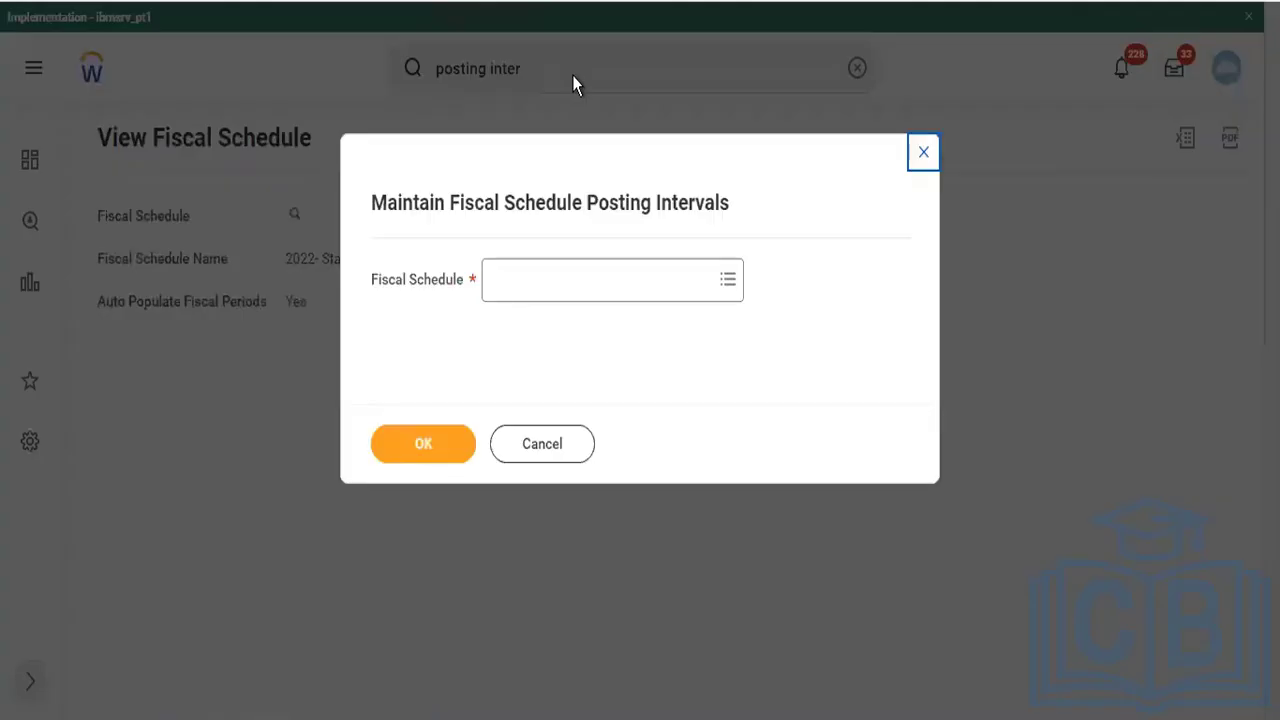
Select the Dummy201 fiscal schedule and open its posting intervals for maintenance.
click(566, 289)
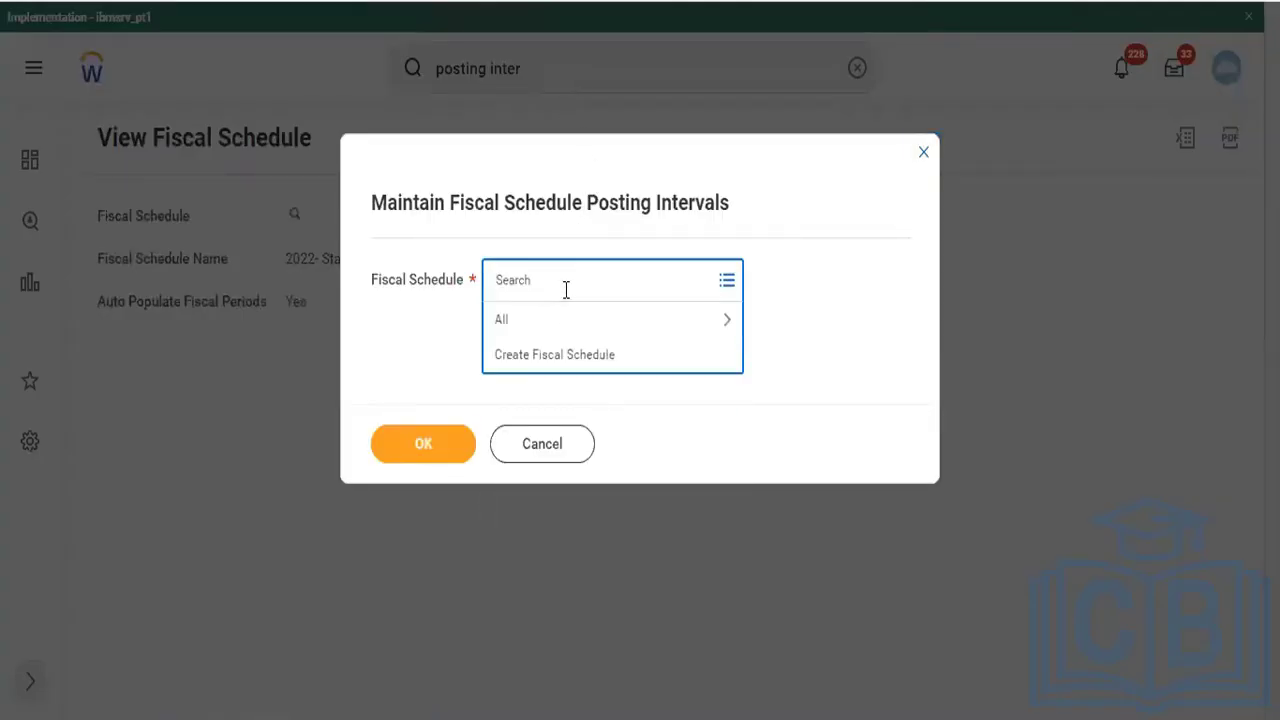
text(dummy)
key(Return)
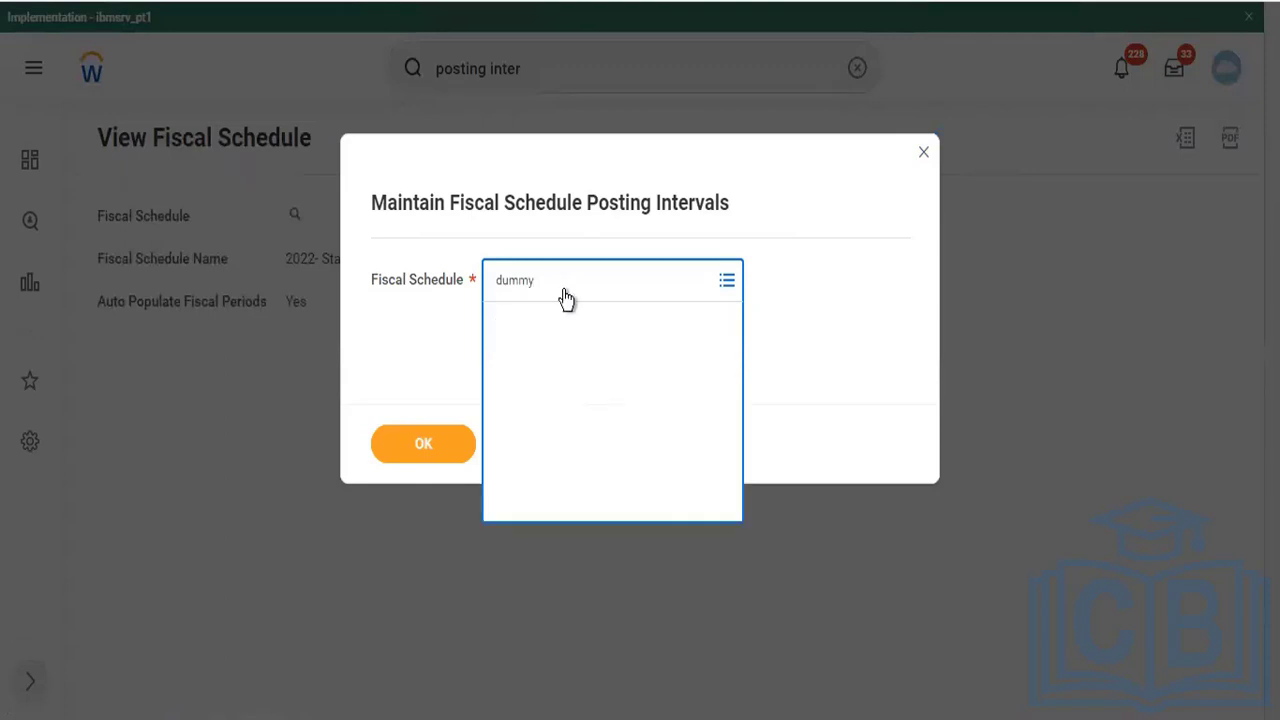
click(441, 457)
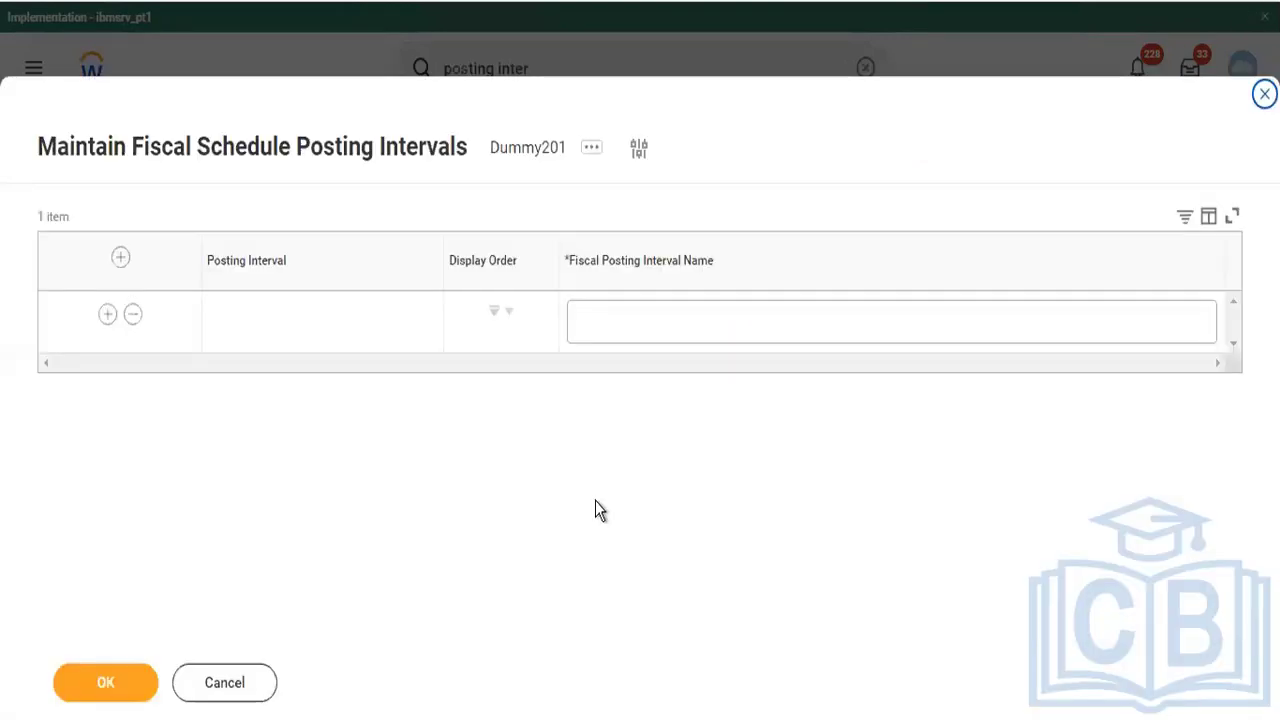
Name the first fiscal posting interval Jan and add a second interval named Feb.
click(646, 336)
text(jan)
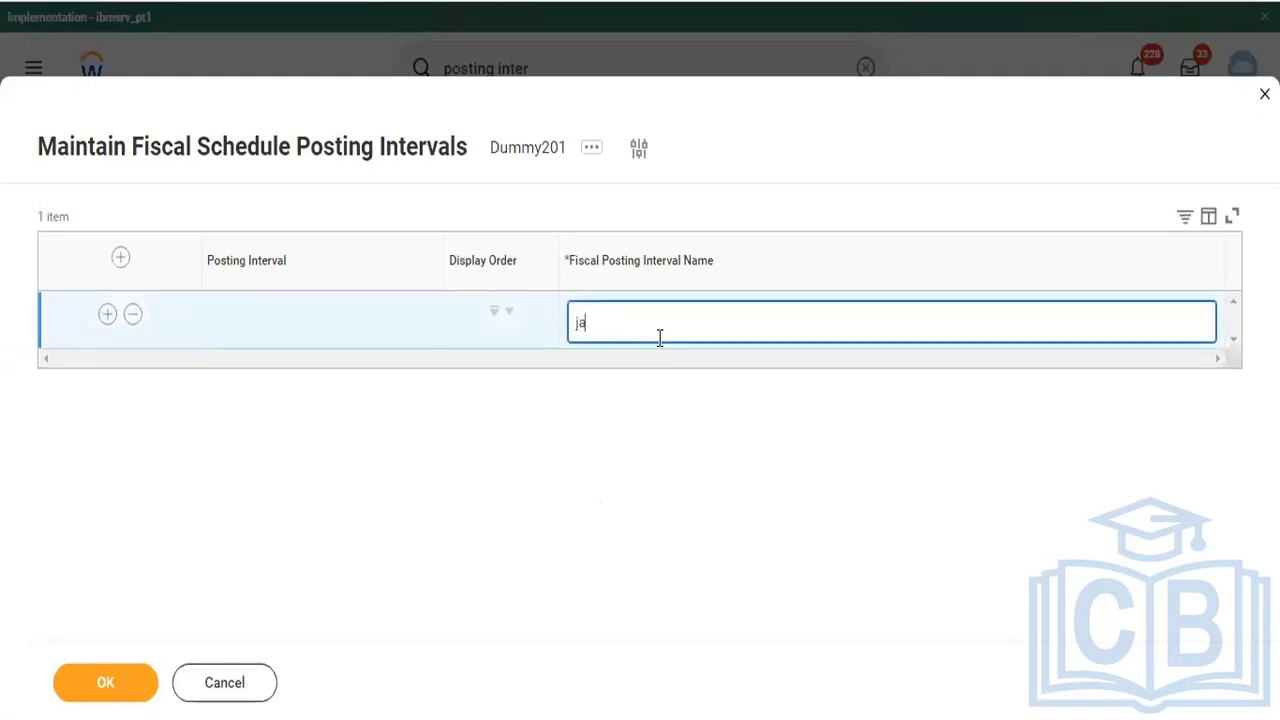
key(BackSpace)
key(BackSpace)
key(BackSpace)
text(Jan)
click(107, 314)
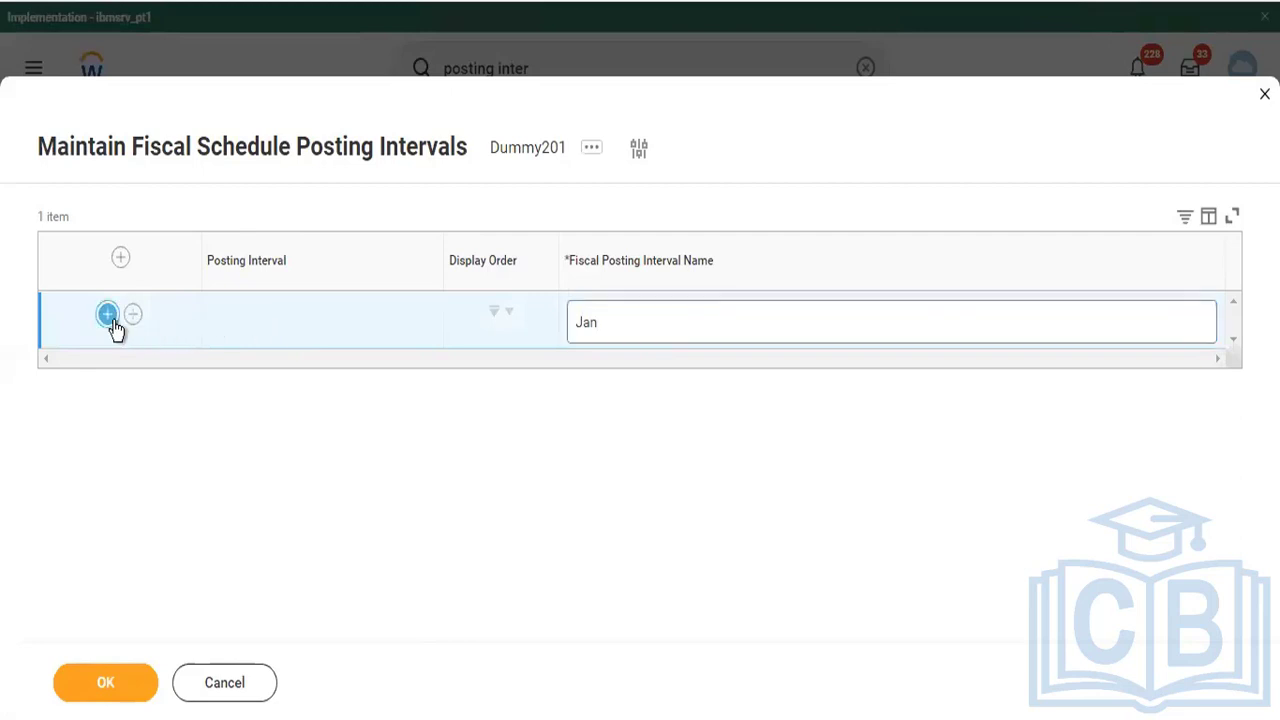
click(597, 376)
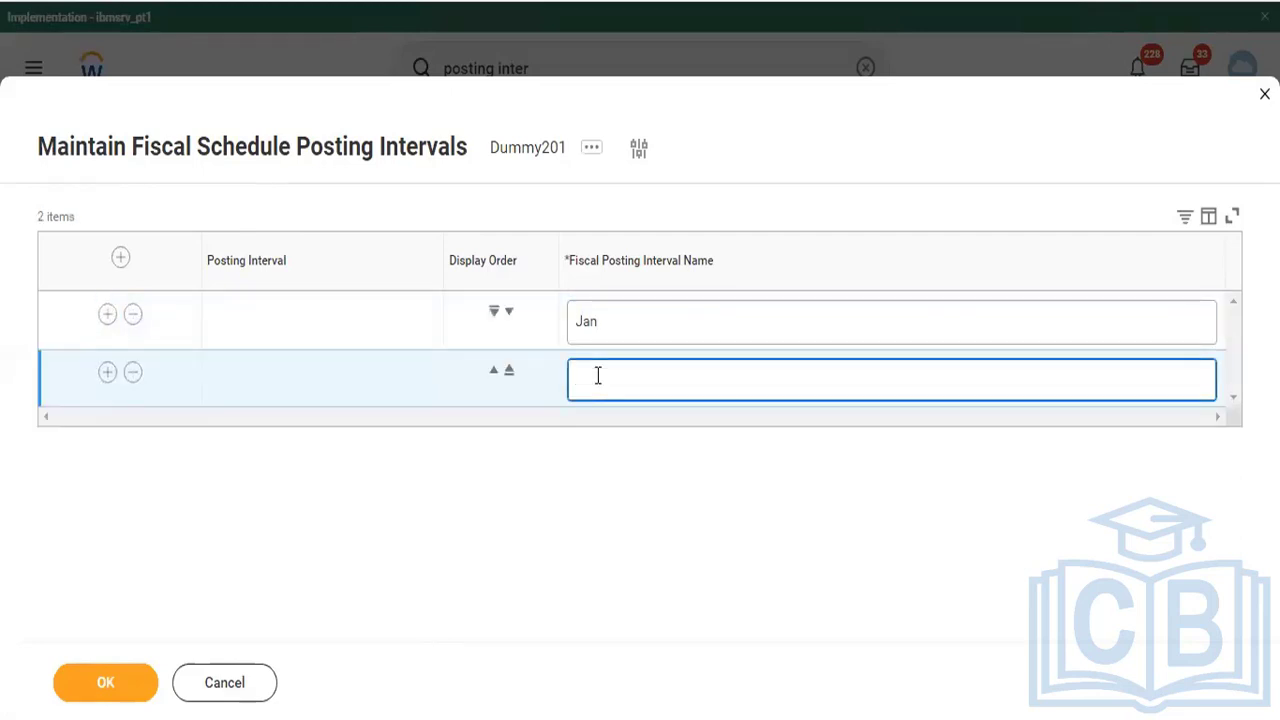
text(Feb)
Add two more fiscal posting intervals after Feb, named Mar and Apr.
click(107, 373)
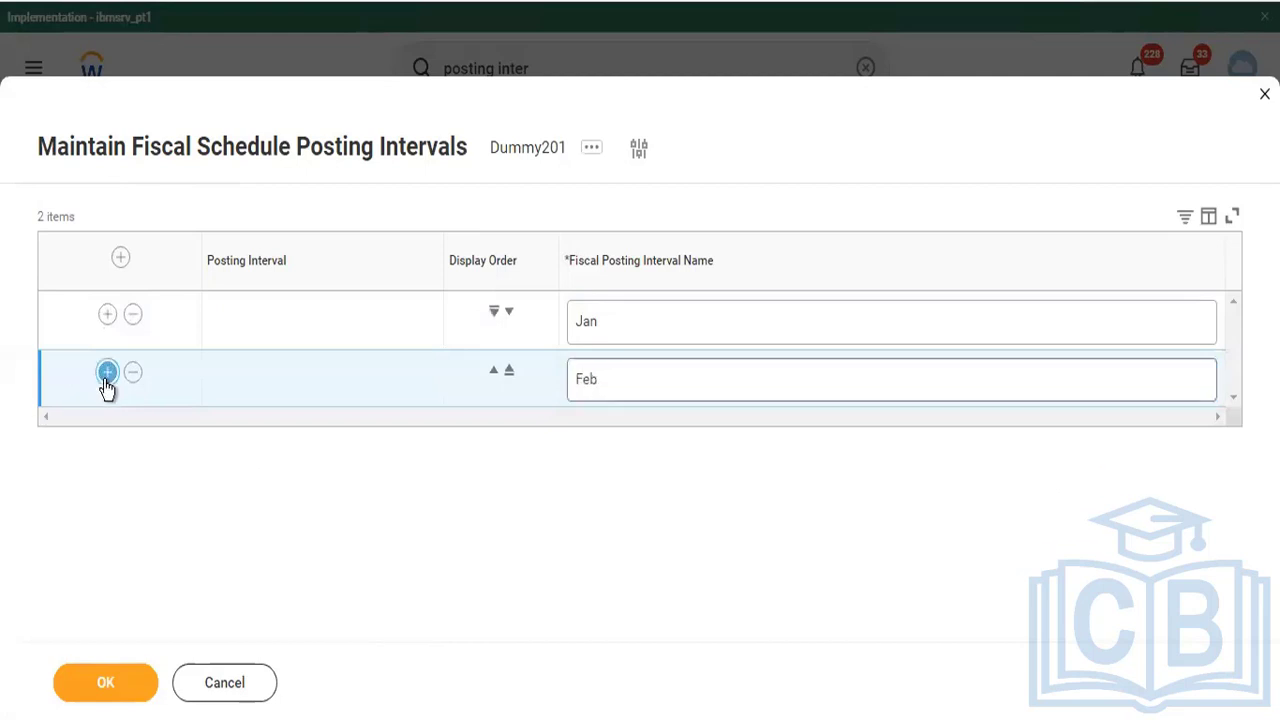
click(618, 440)
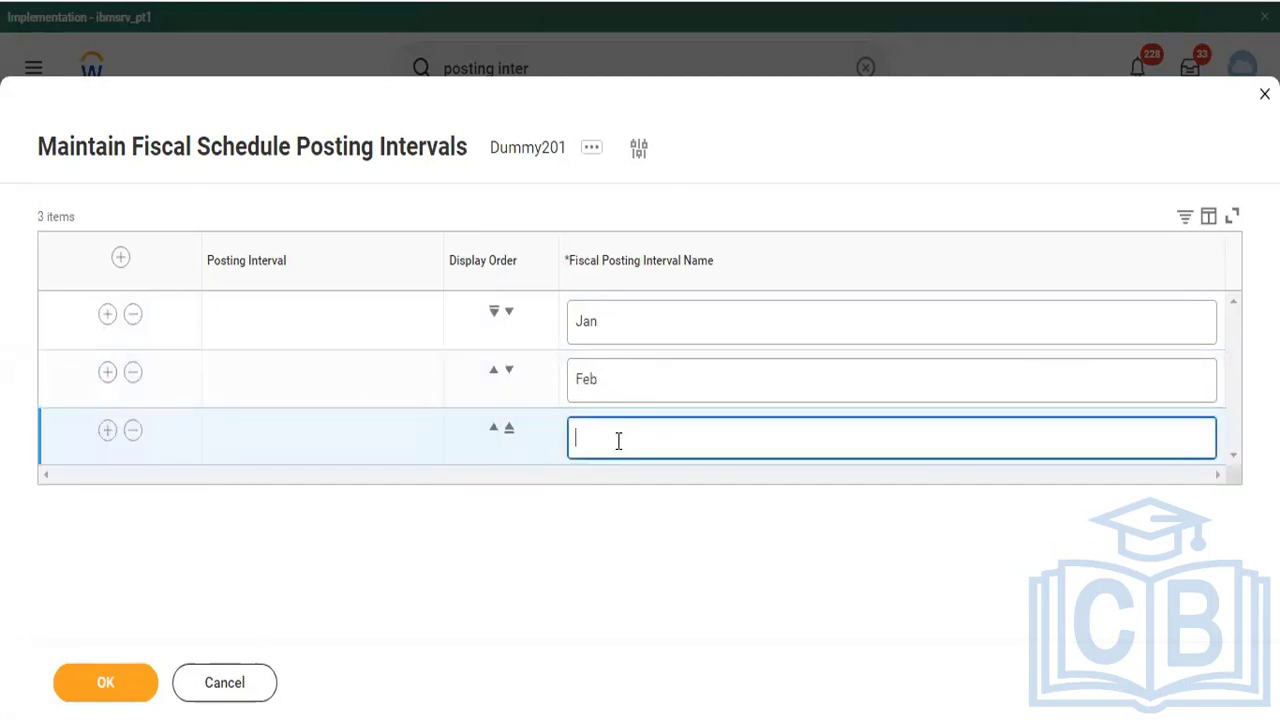
text(Mar)
click(106, 430)
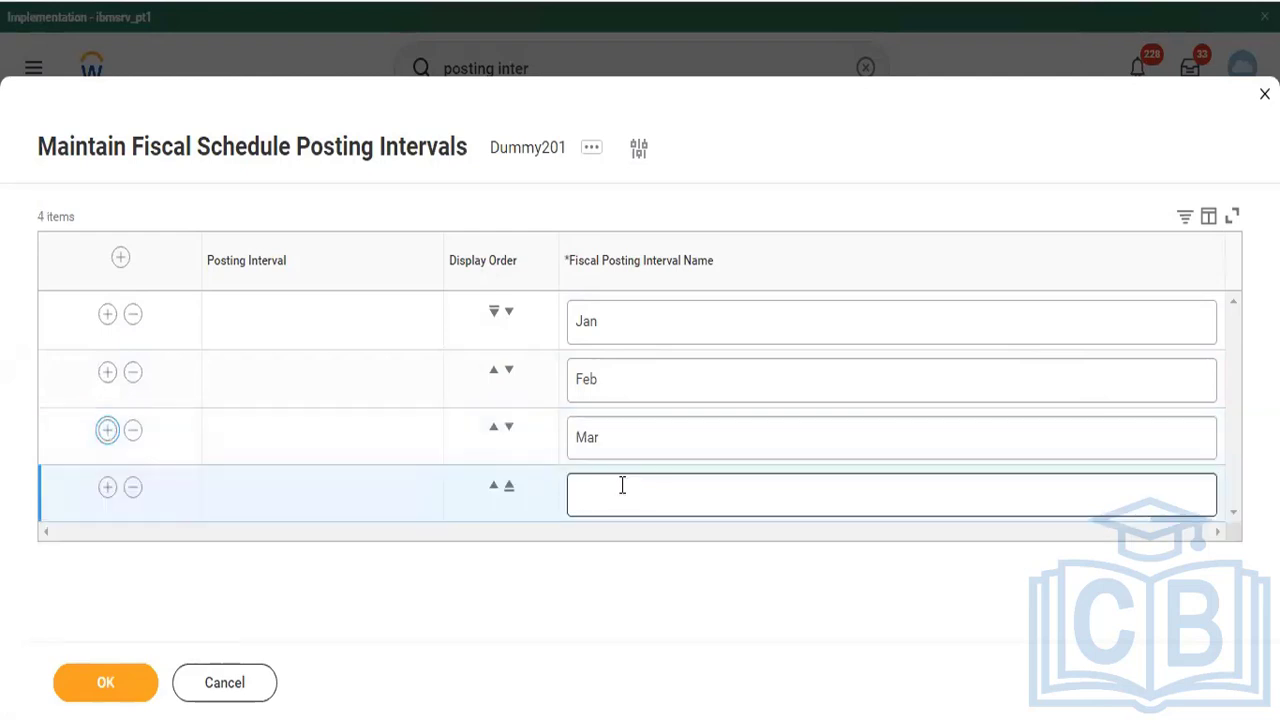
click(618, 491)
text(Apr)
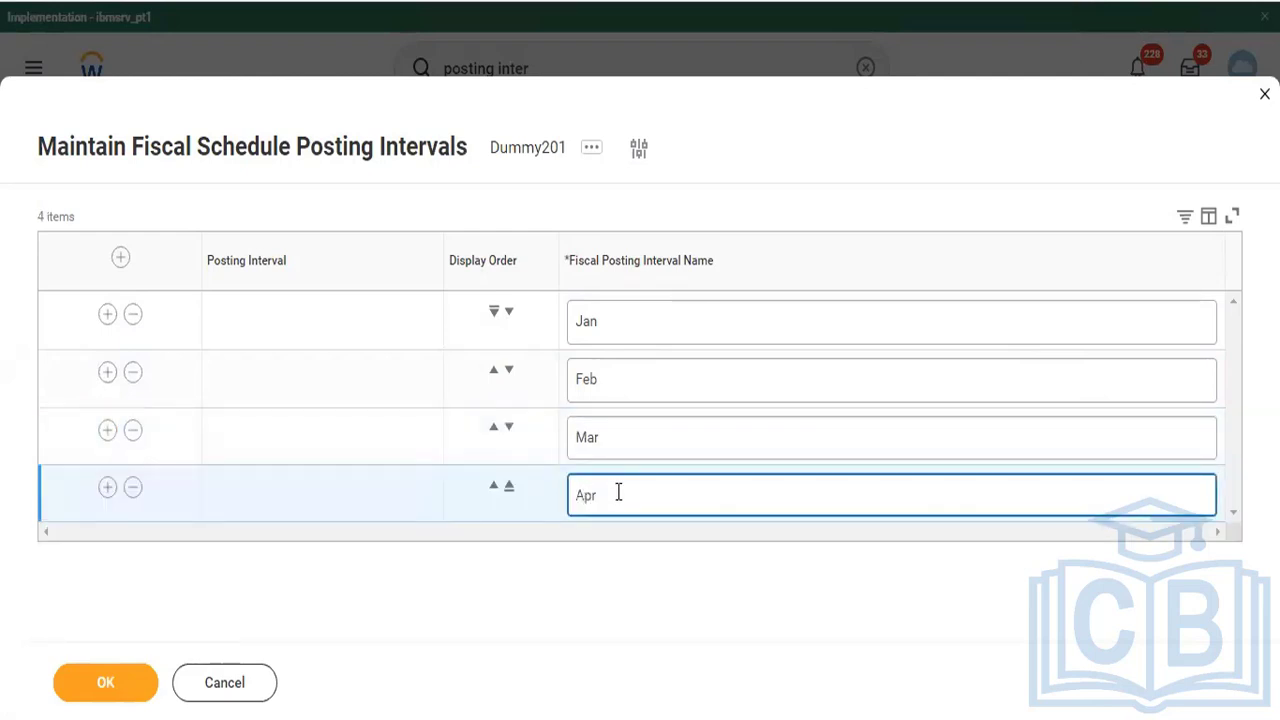
Add two more fiscal posting intervals after Apr, named May and Jun.
click(108, 488)
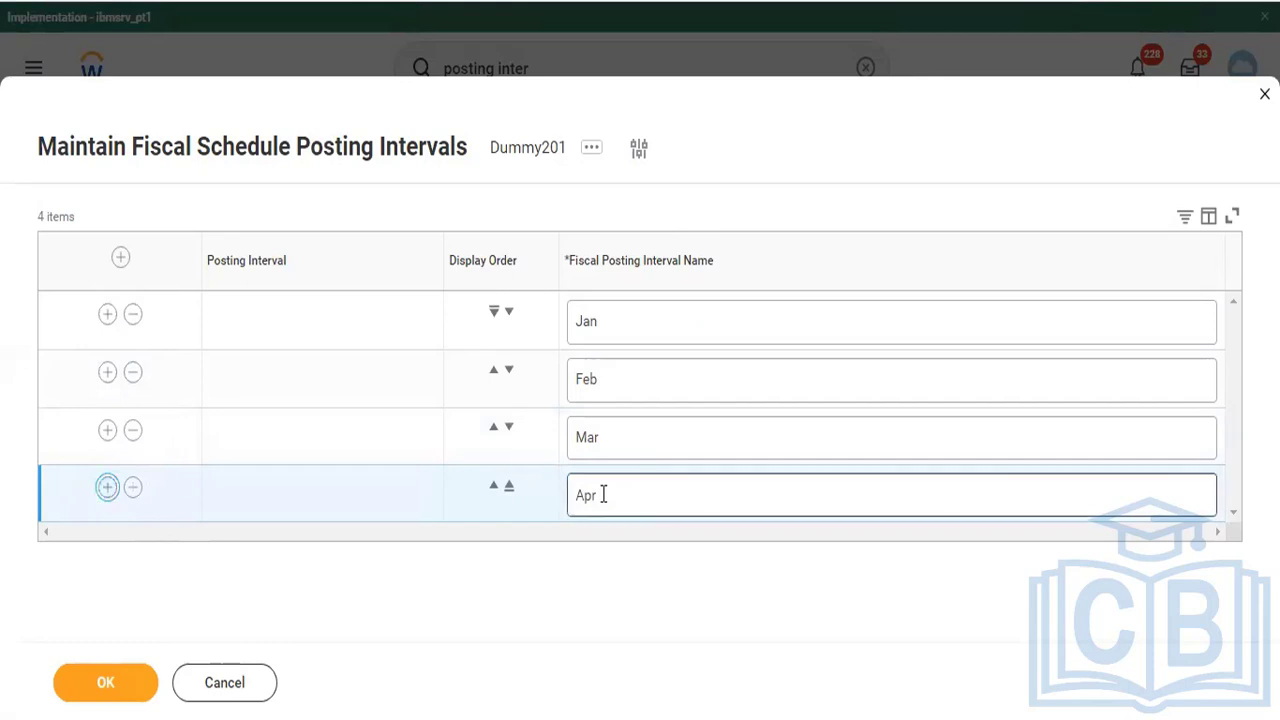
click(614, 553)
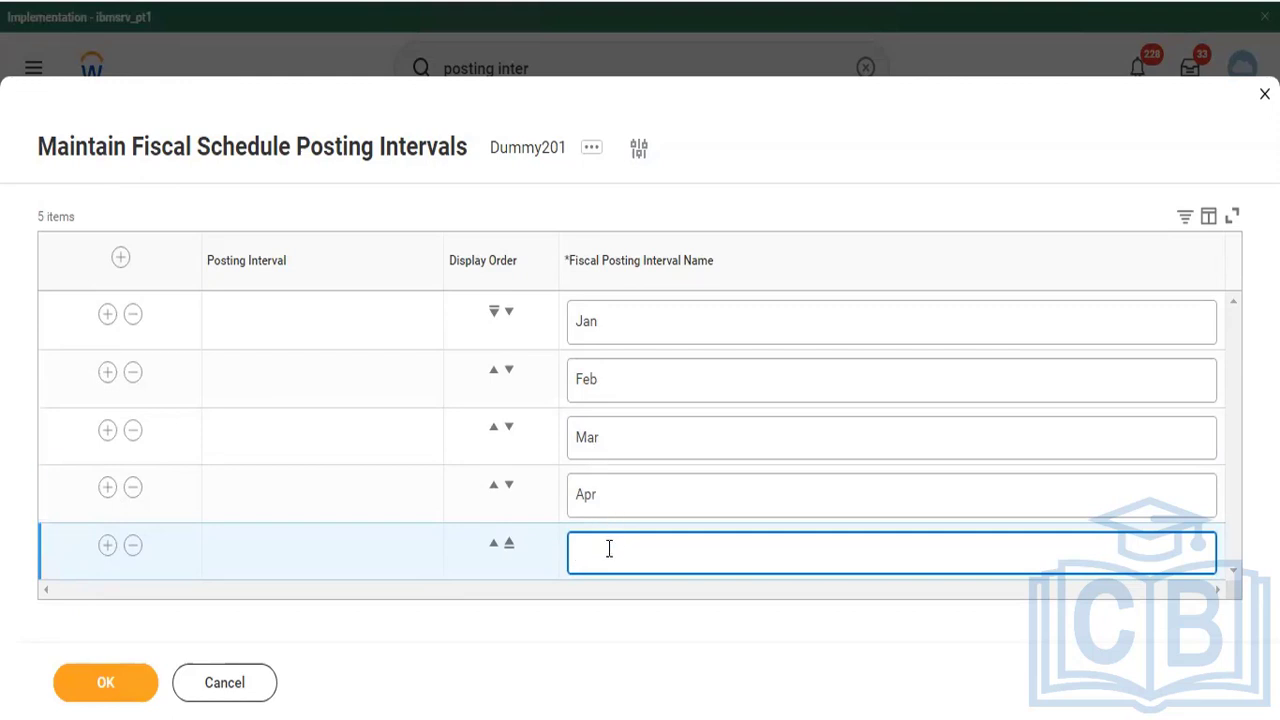
text(y)
click(107, 545)
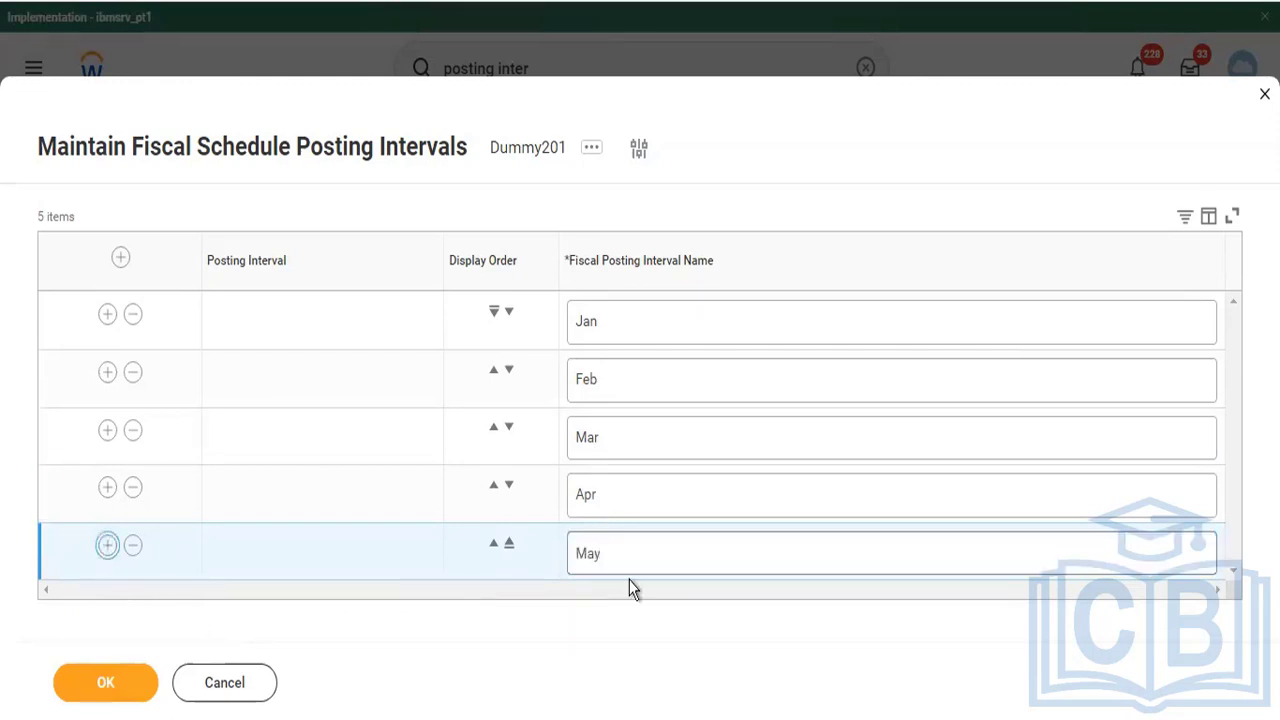
click(608, 575)
text(June)
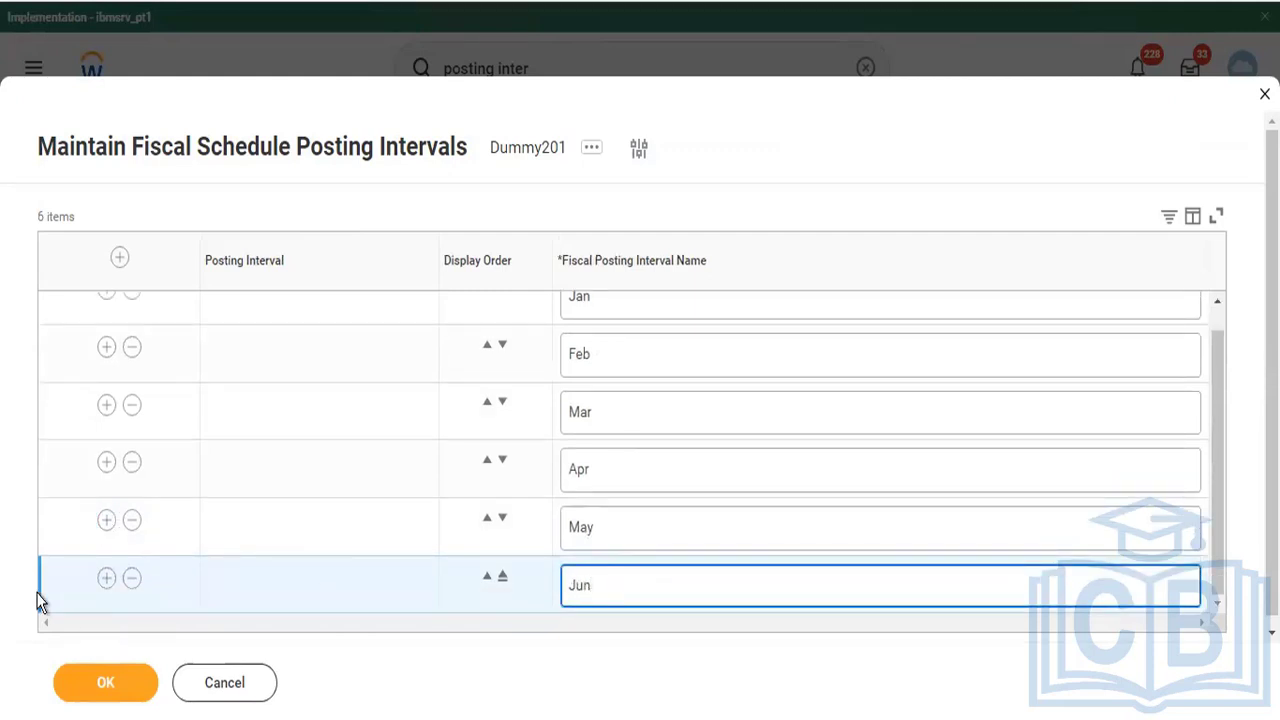
Add two more fiscal posting intervals after Jun, named Jul and Aug.
click(106, 578)
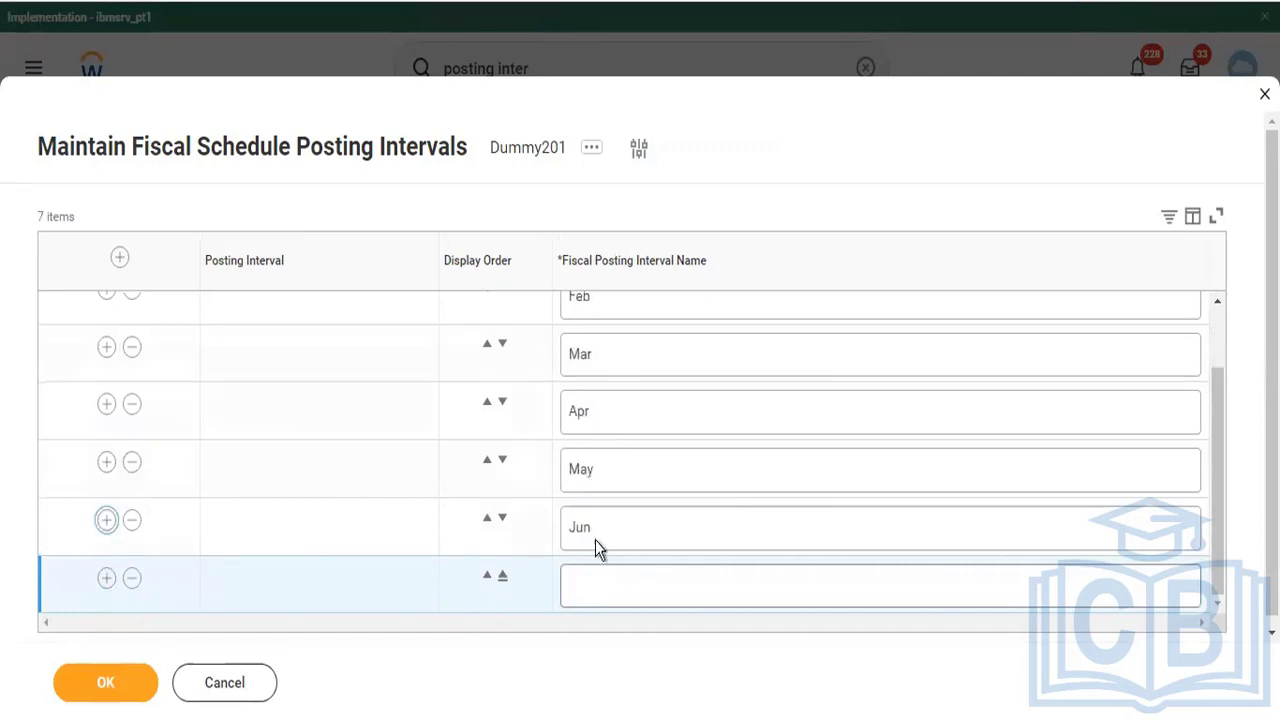
click(590, 585)
text(Jul)
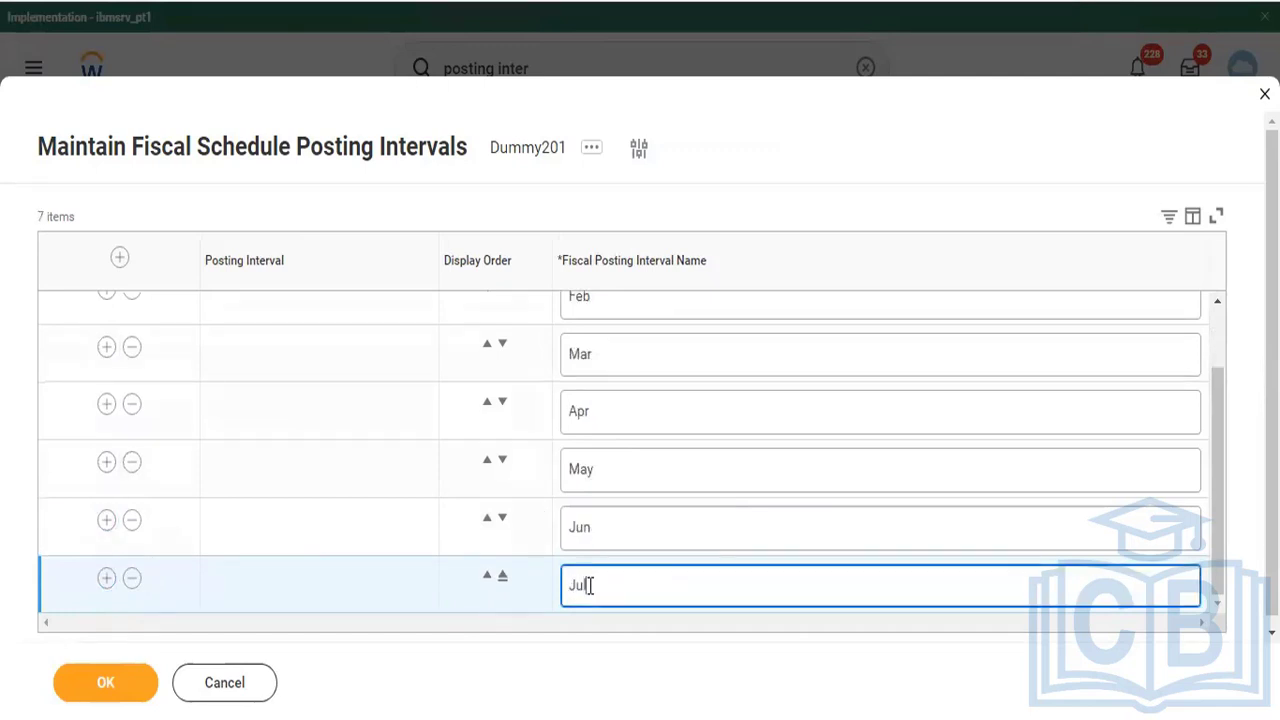
click(106, 578)
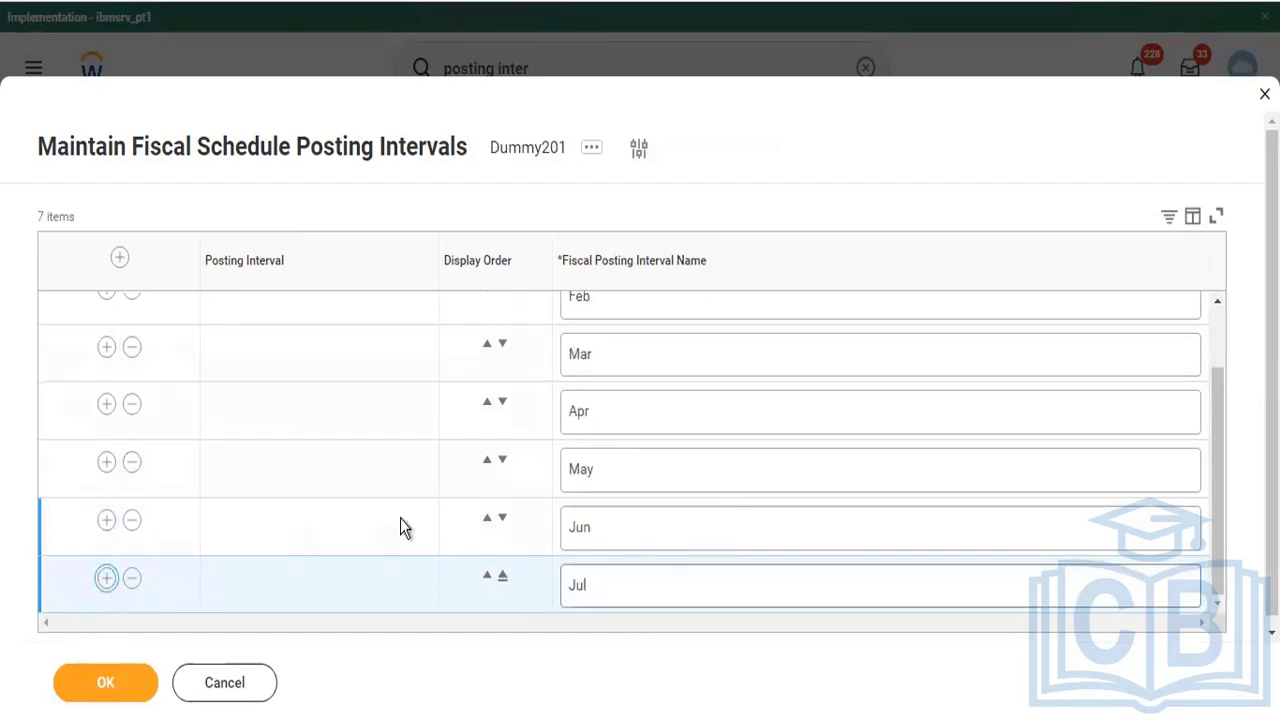
click(588, 590)
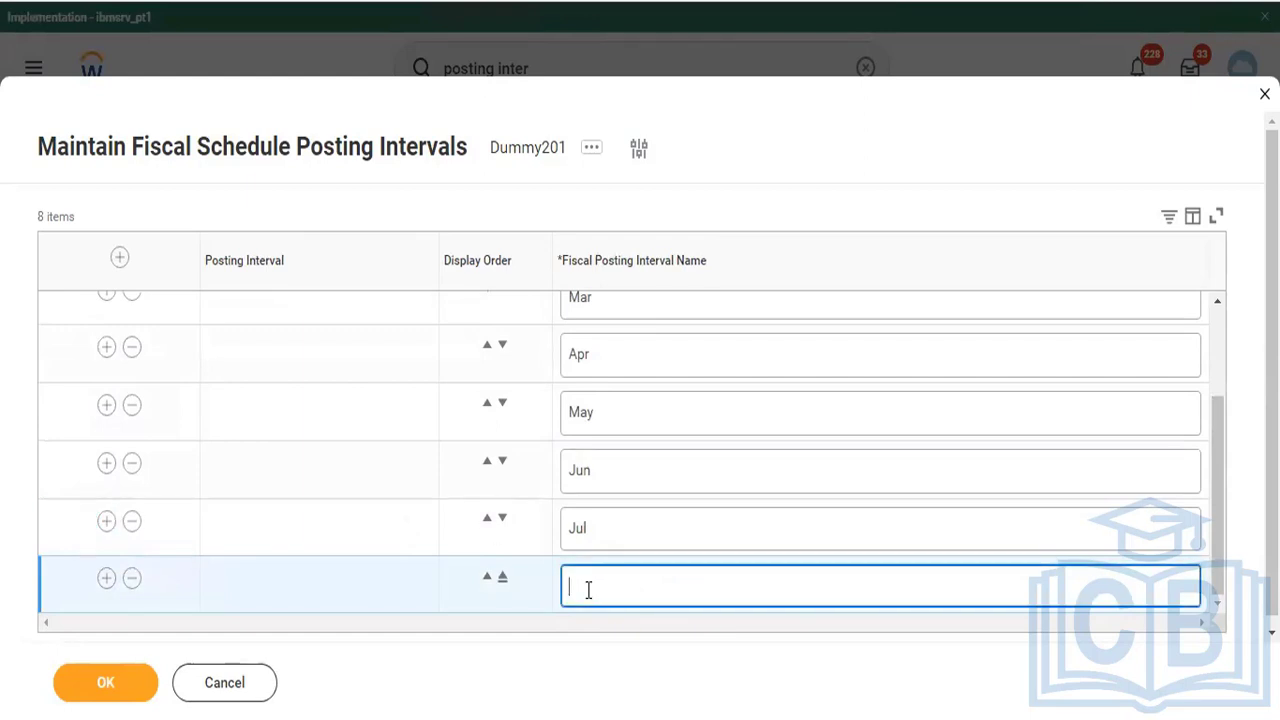
text(Aug)
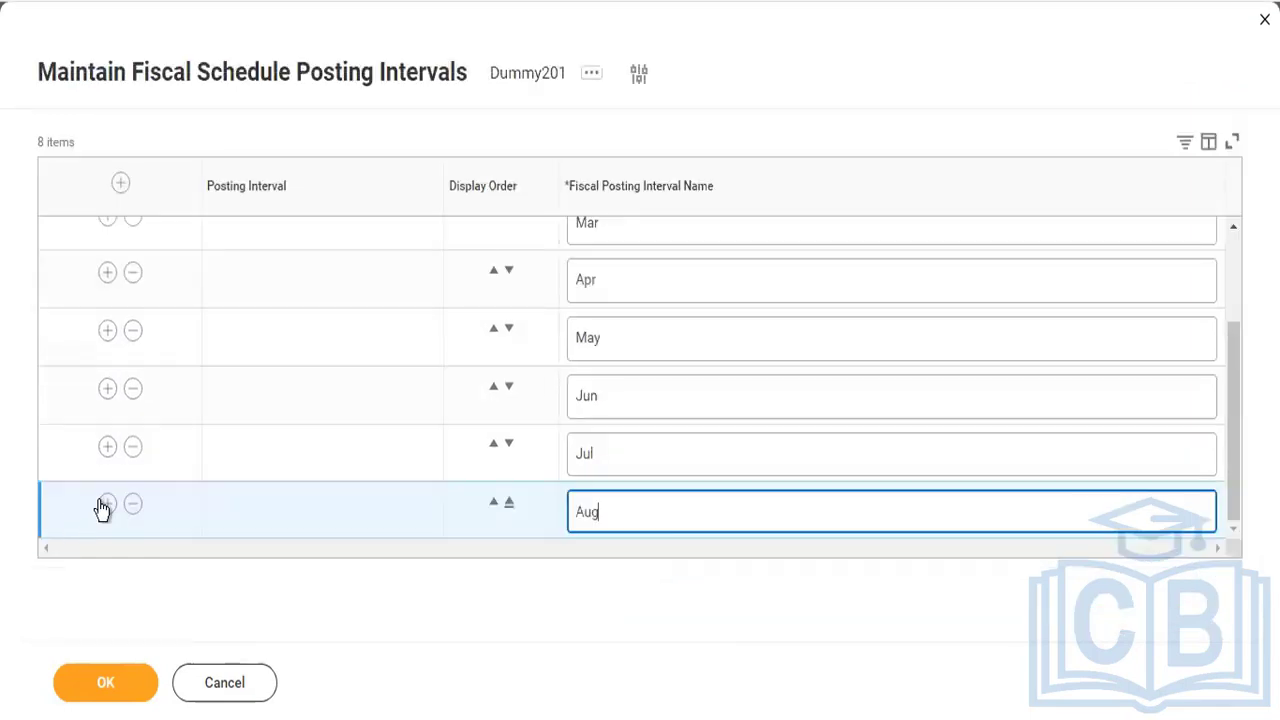
Add two more fiscal posting intervals after Aug, named Sep and Oct.
click(106, 504)
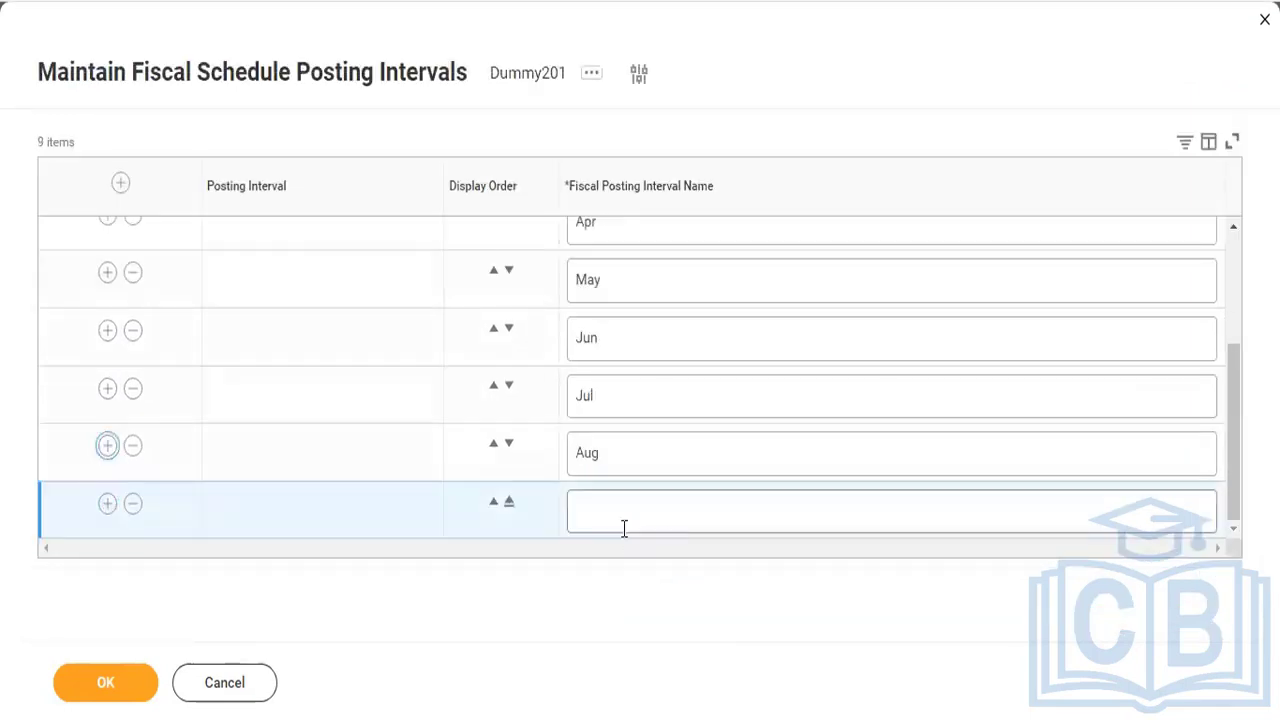
click(610, 514)
click(610, 514)
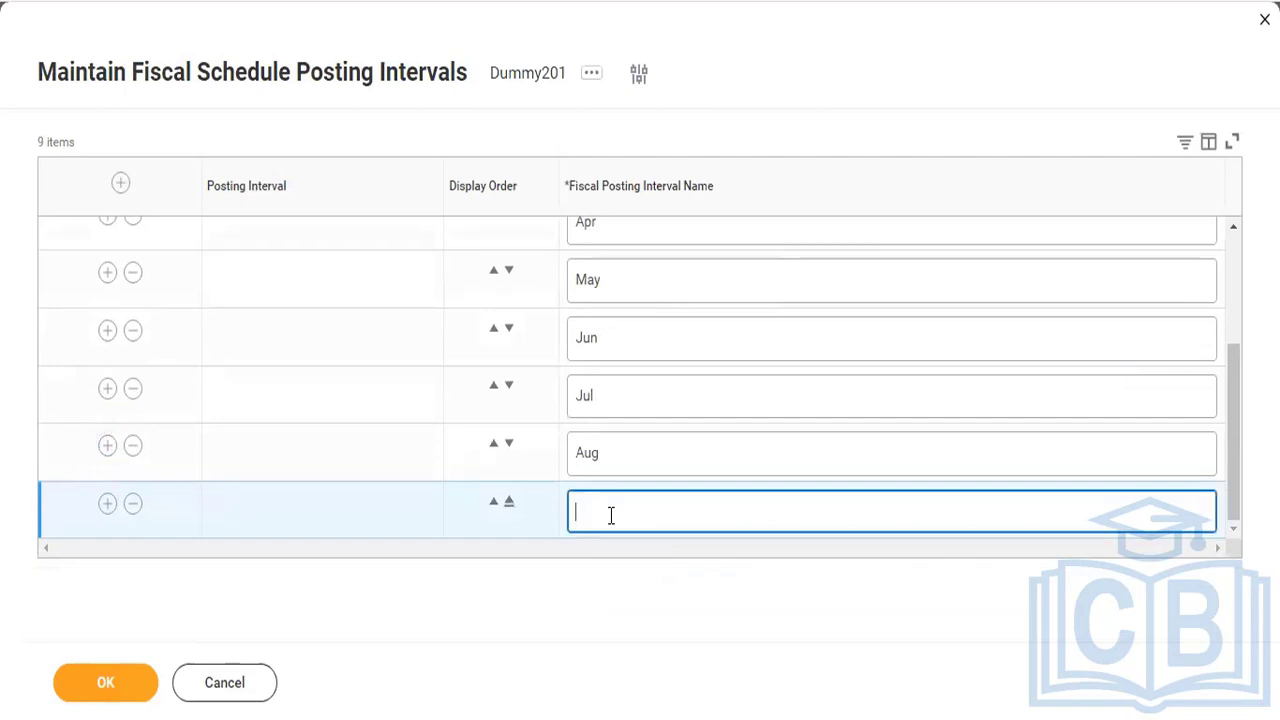
text(SSep)
key(BackSpace)
key(BackSpace)
key(BackSpace)
text(ep)
click(107, 503)
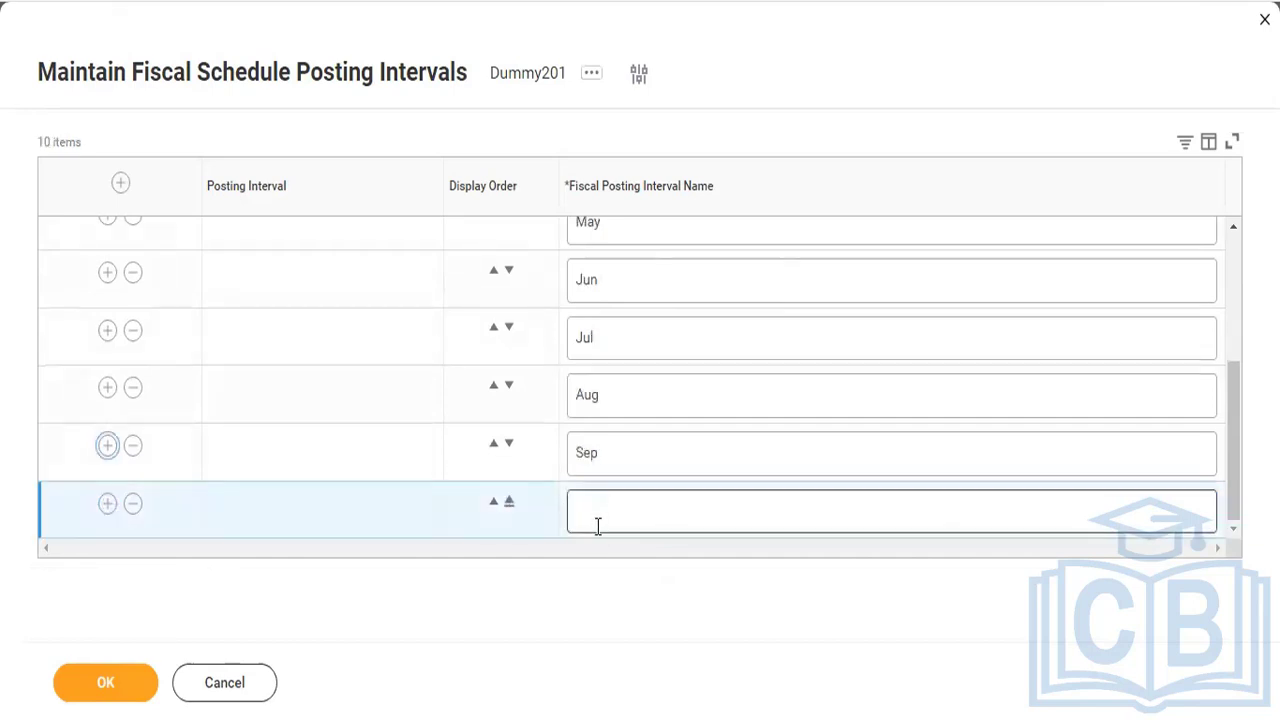
click(598, 526)
text(Oct)
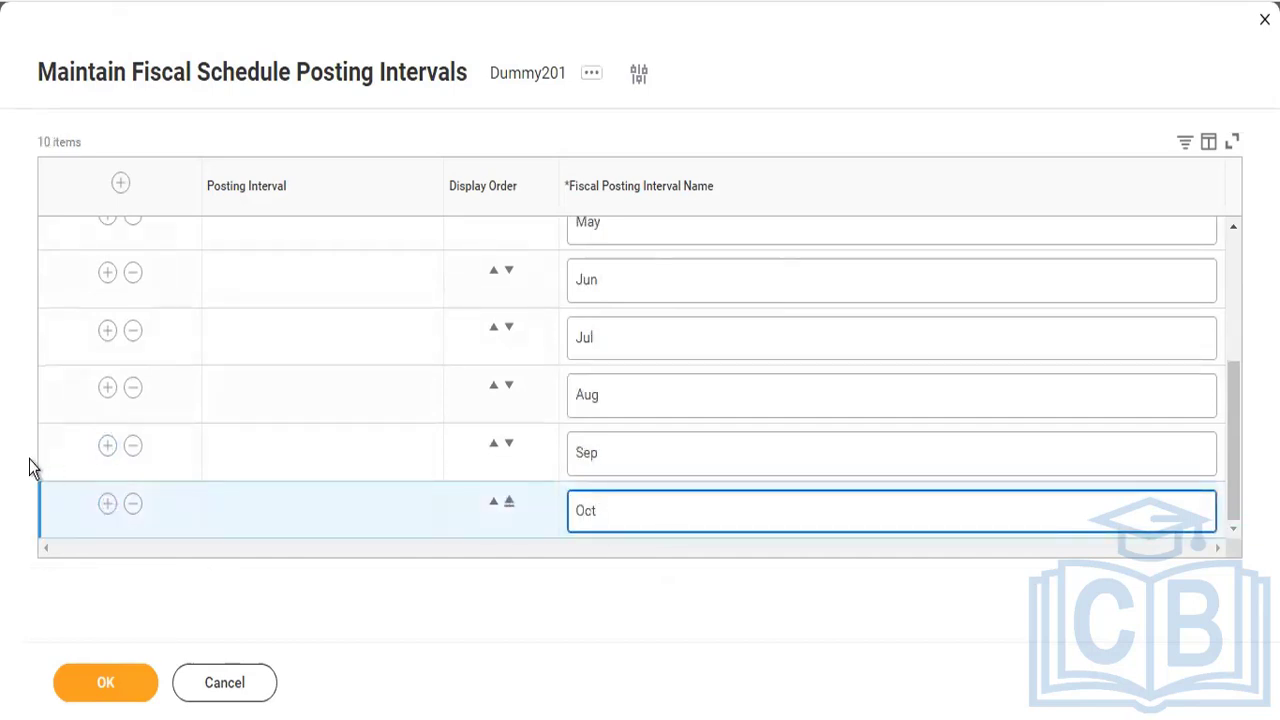
Add the last two fiscal posting intervals after Oct, named Nov and Dec.
click(107, 504)
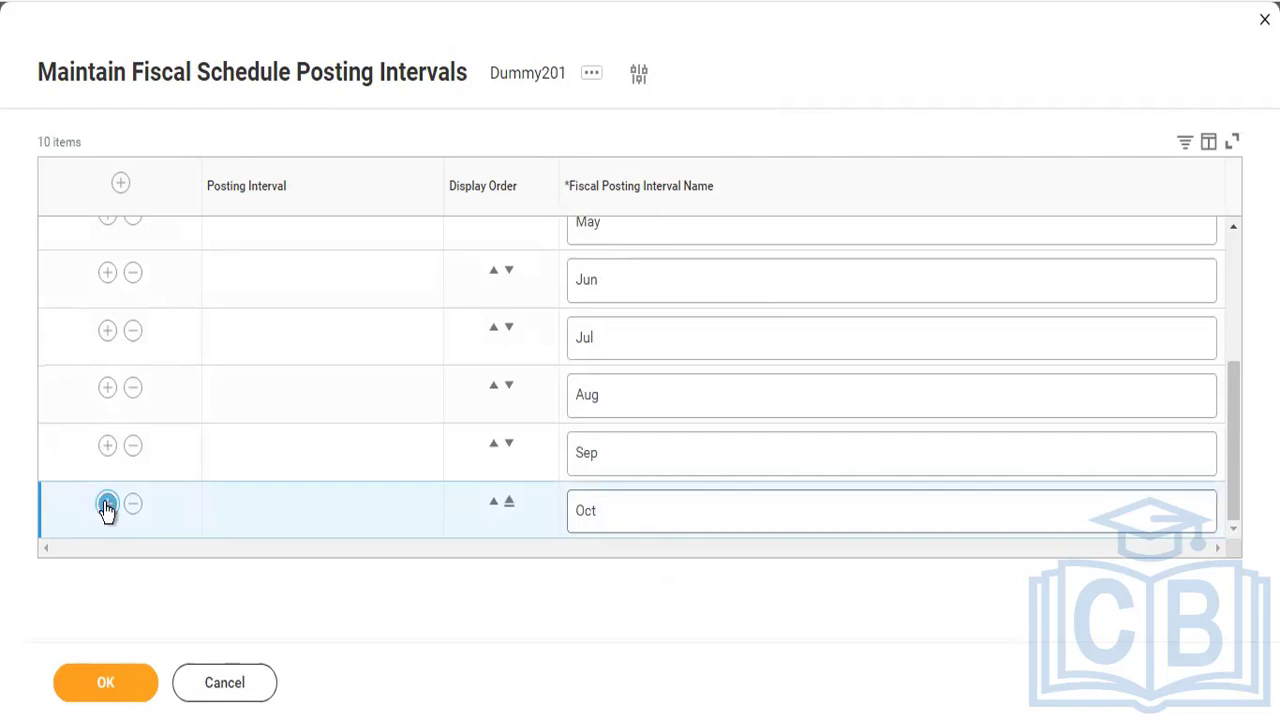
click(609, 523)
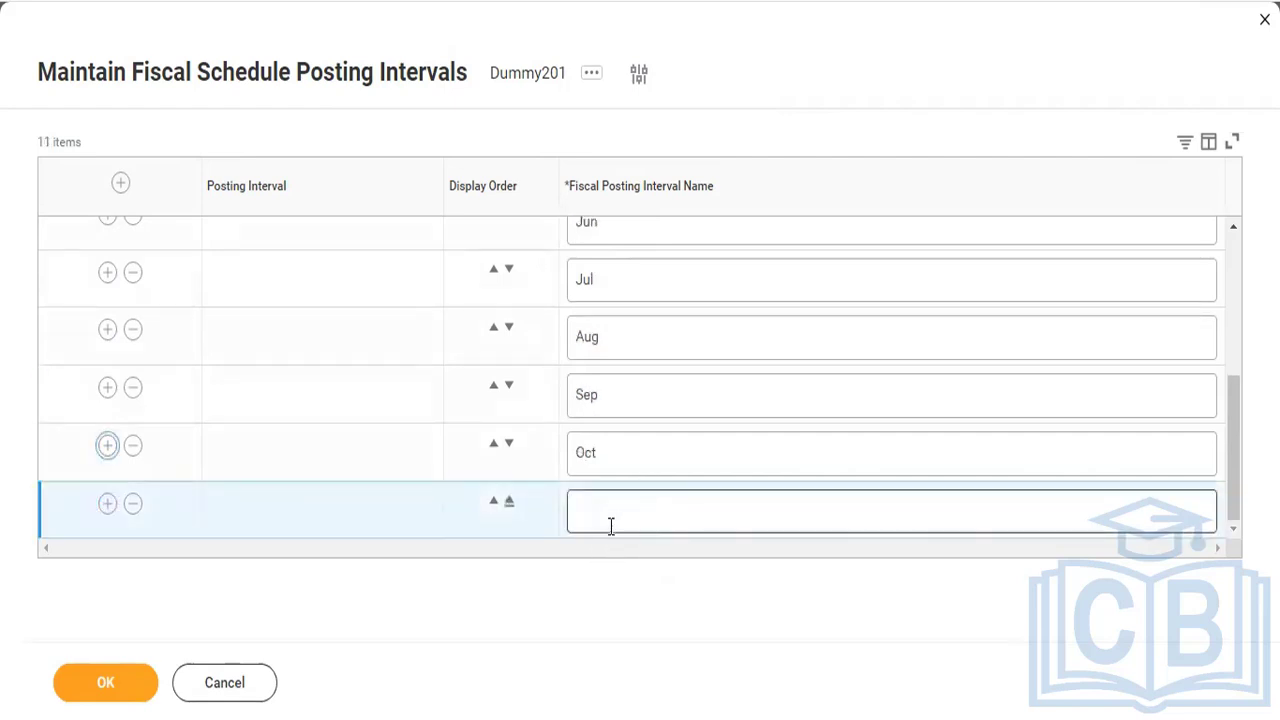
text(Nov)
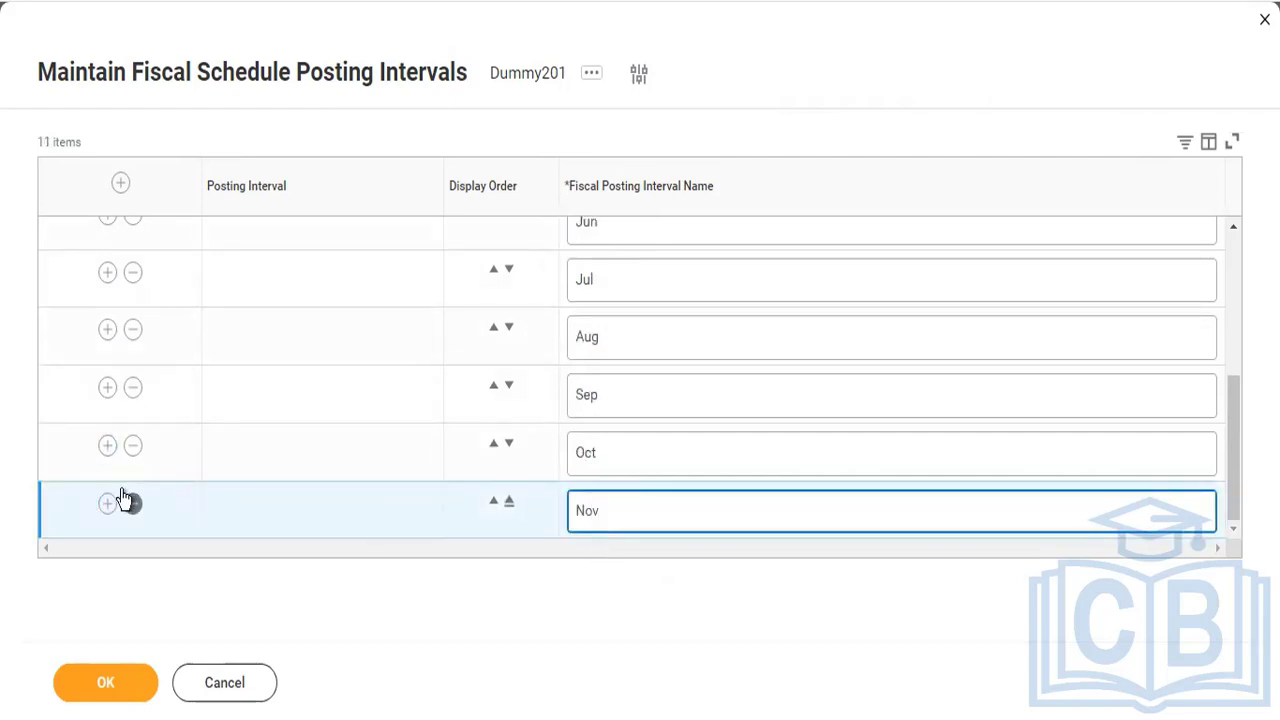
click(108, 505)
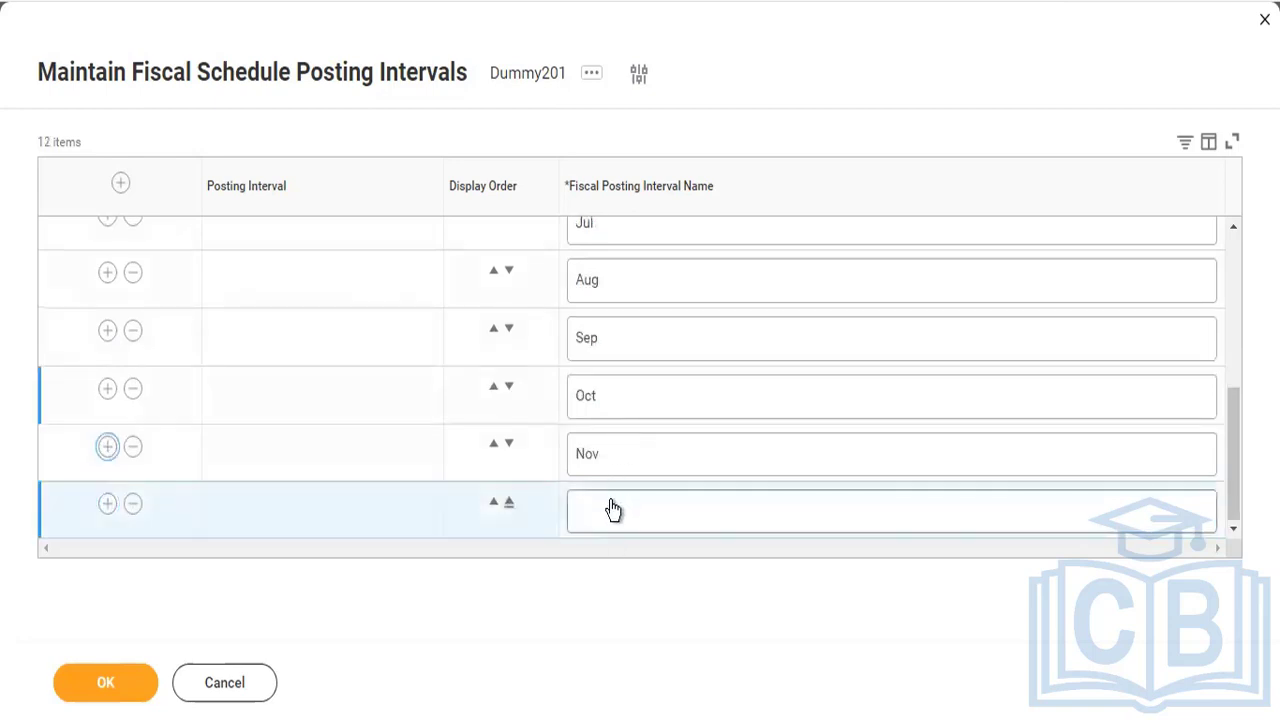
click(613, 510)
text(De)
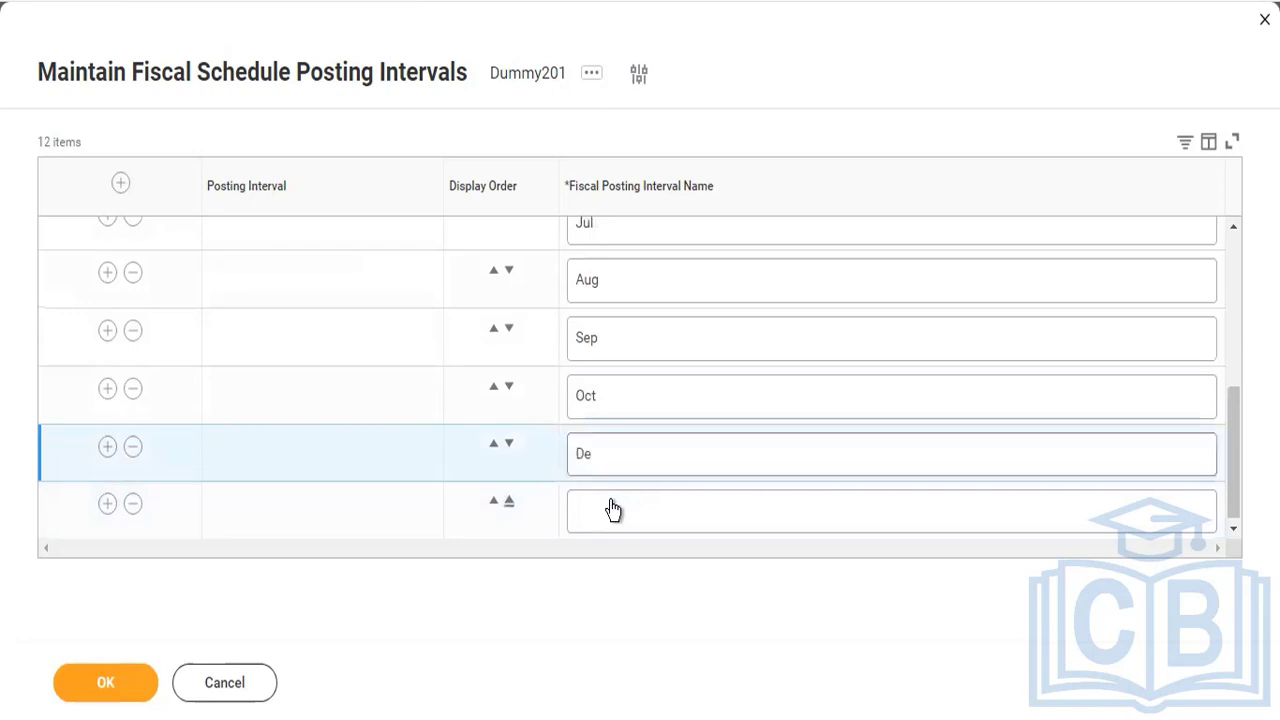
click(612, 508)
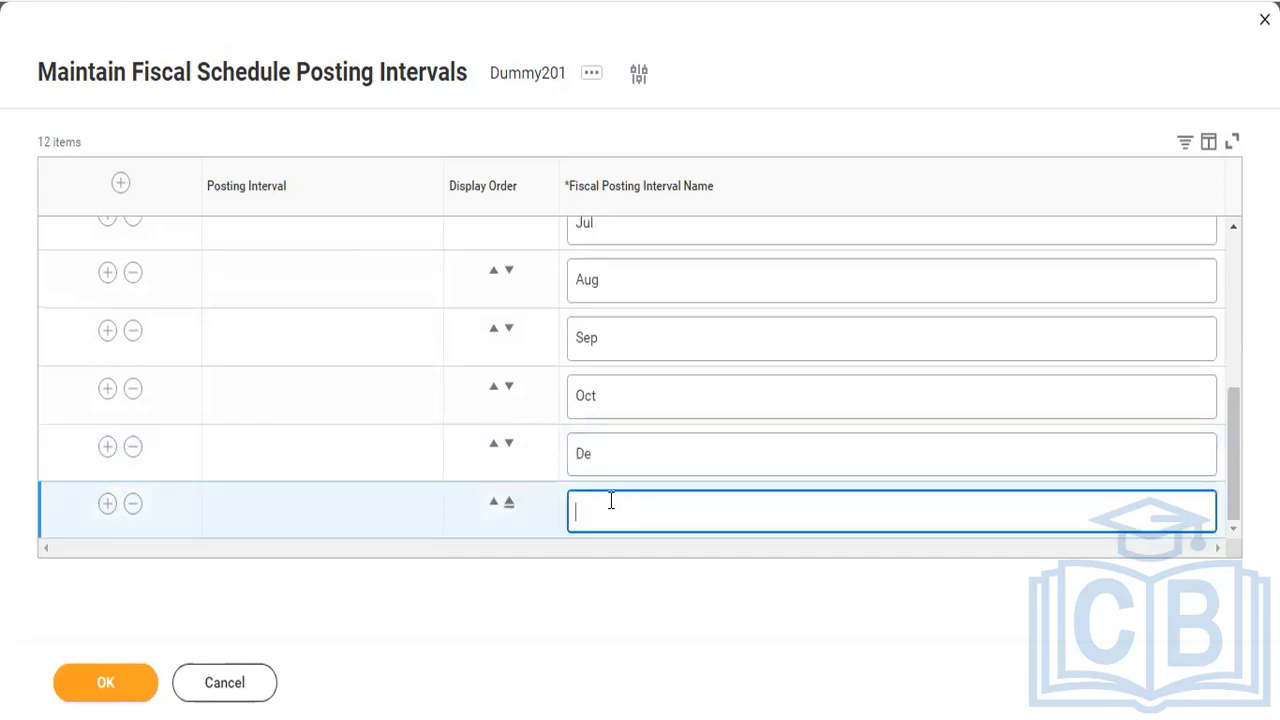
text(Dec)
click(606, 442)
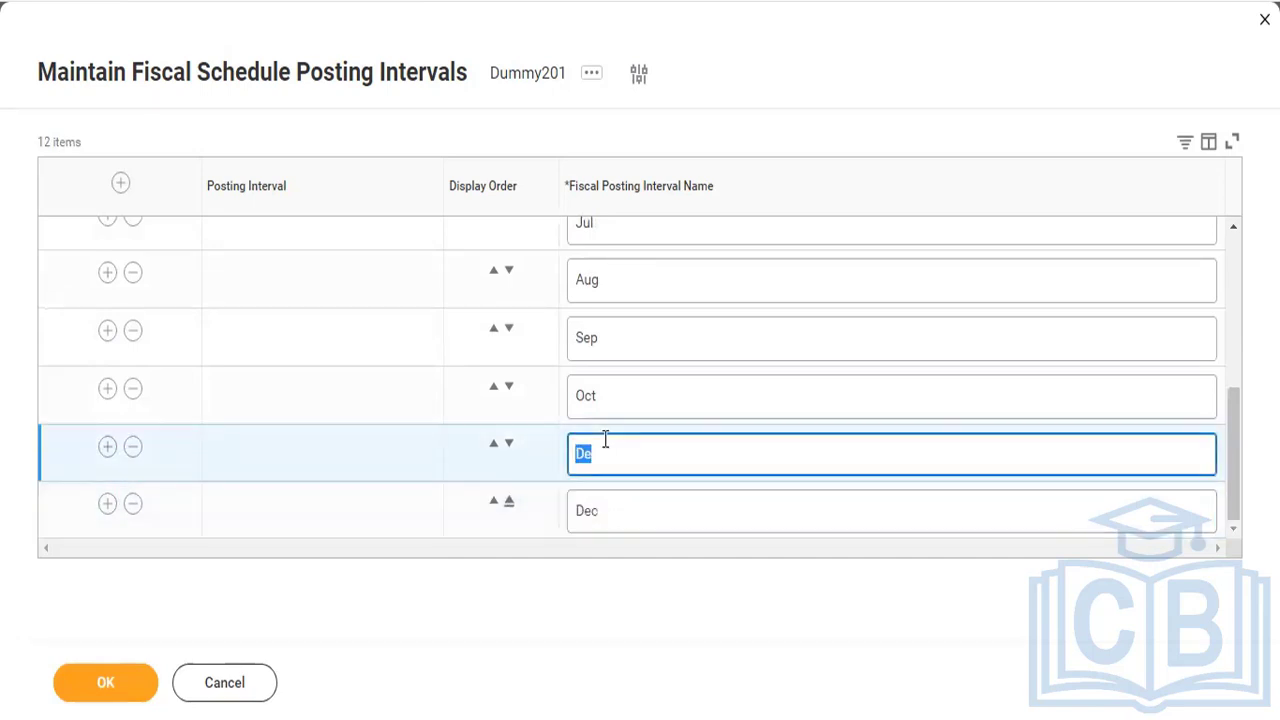
text(Nov)
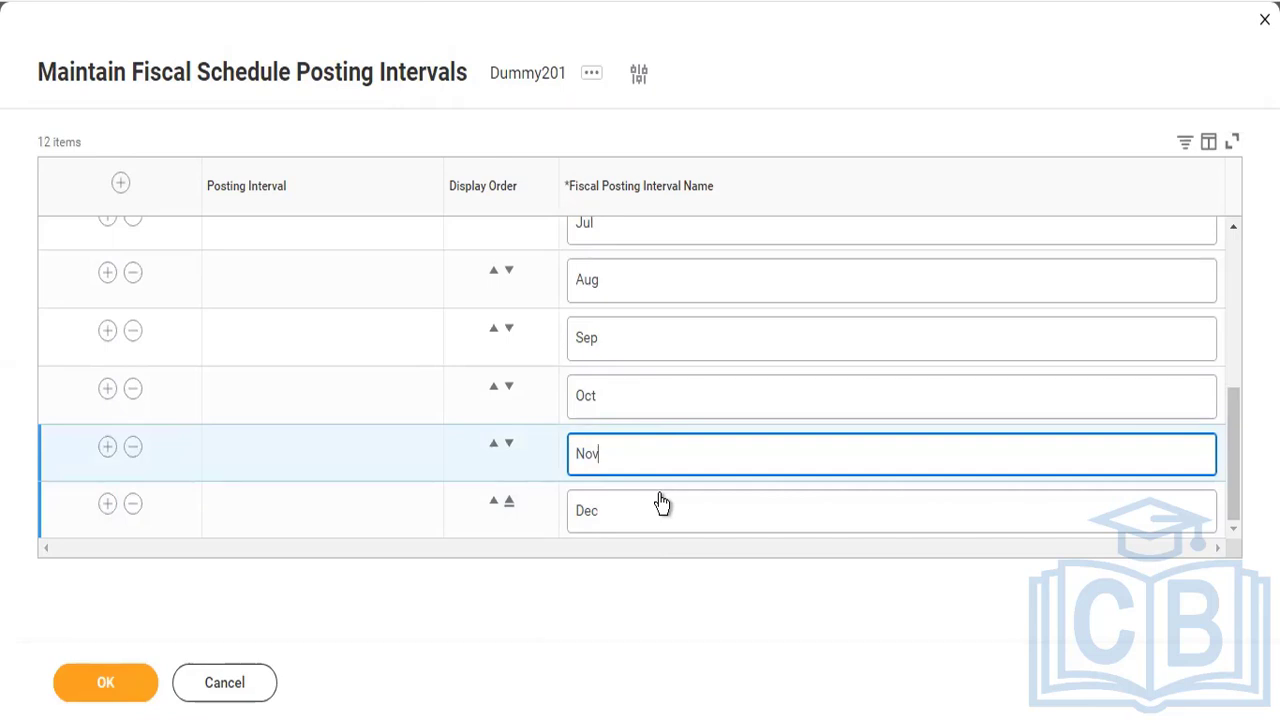
Submit the posting intervals and open the Dummy201 fiscal schedule for viewing.
click(130, 682)
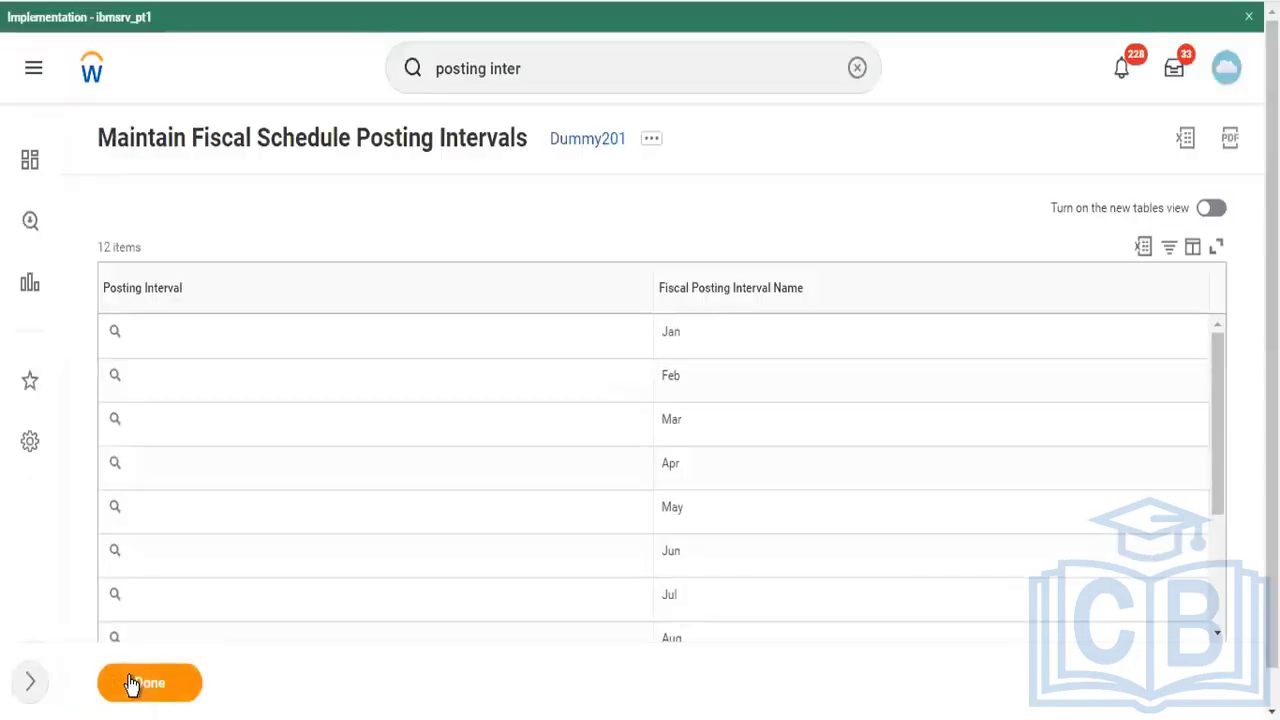
scroll(617, 449, down, 2)
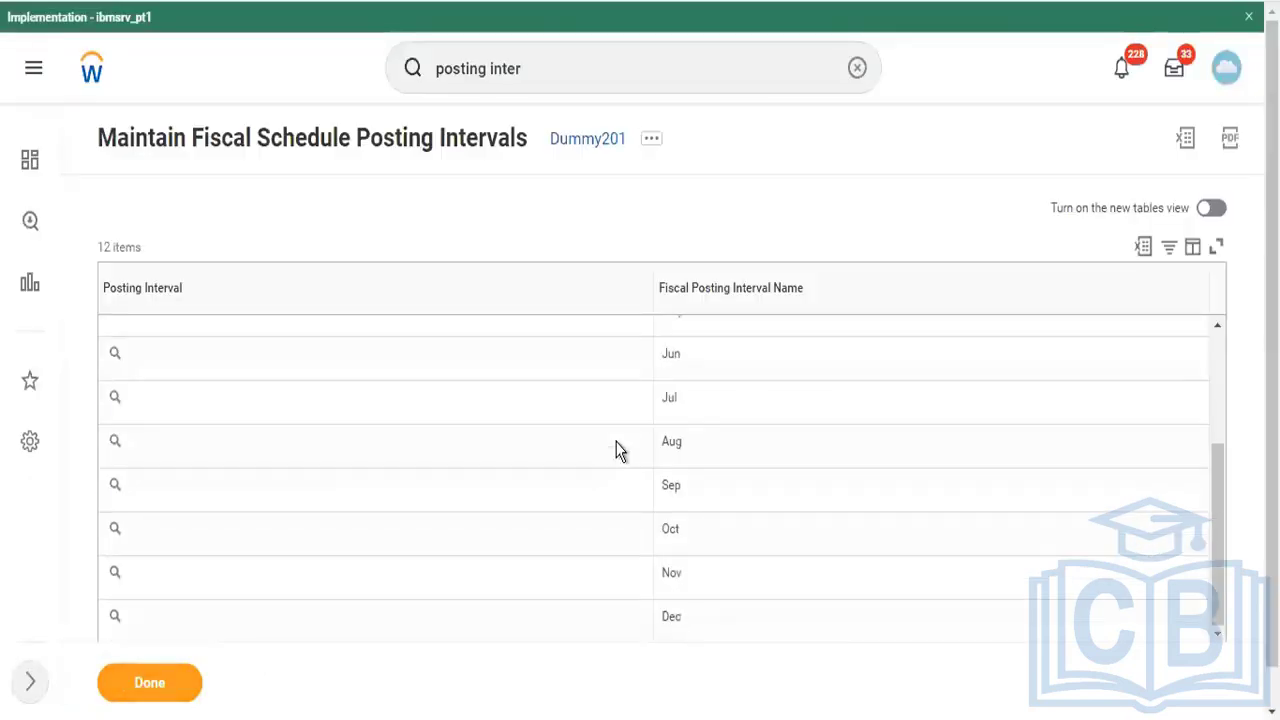
click(589, 146)
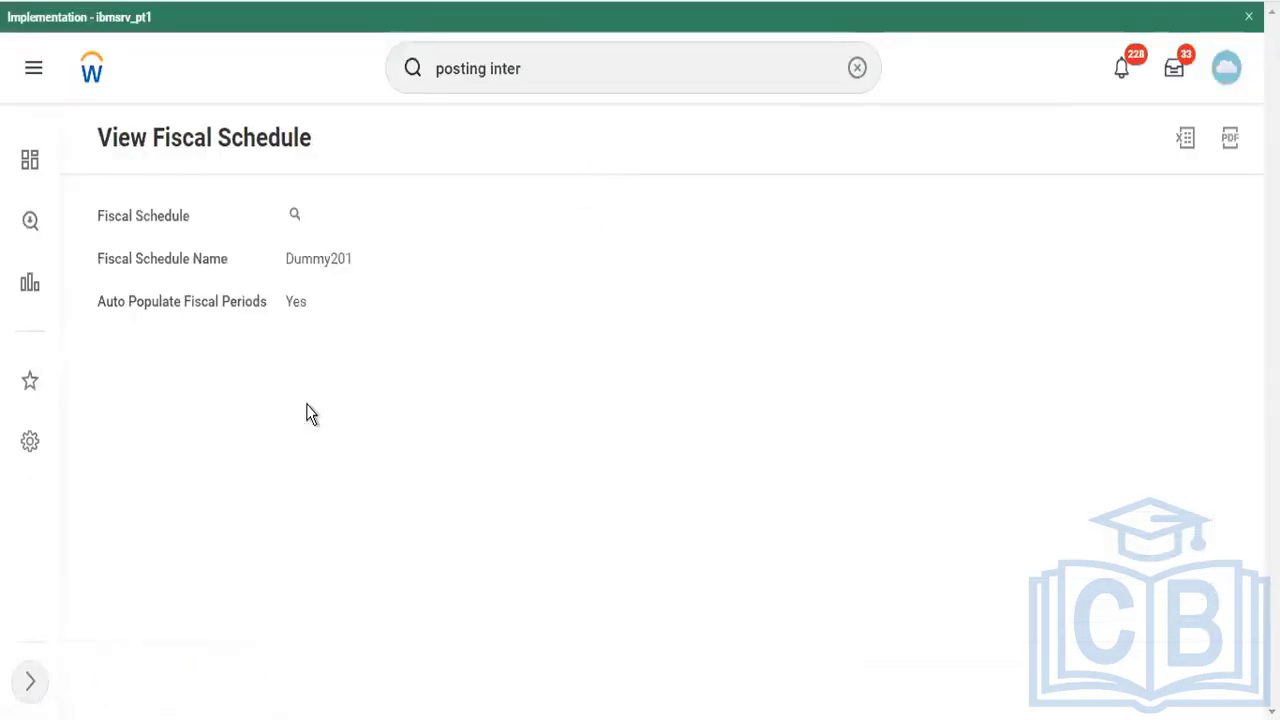
Replace the previous search text with "cr fiscal year" to find the fiscal year creation tasks.
click(600, 72)
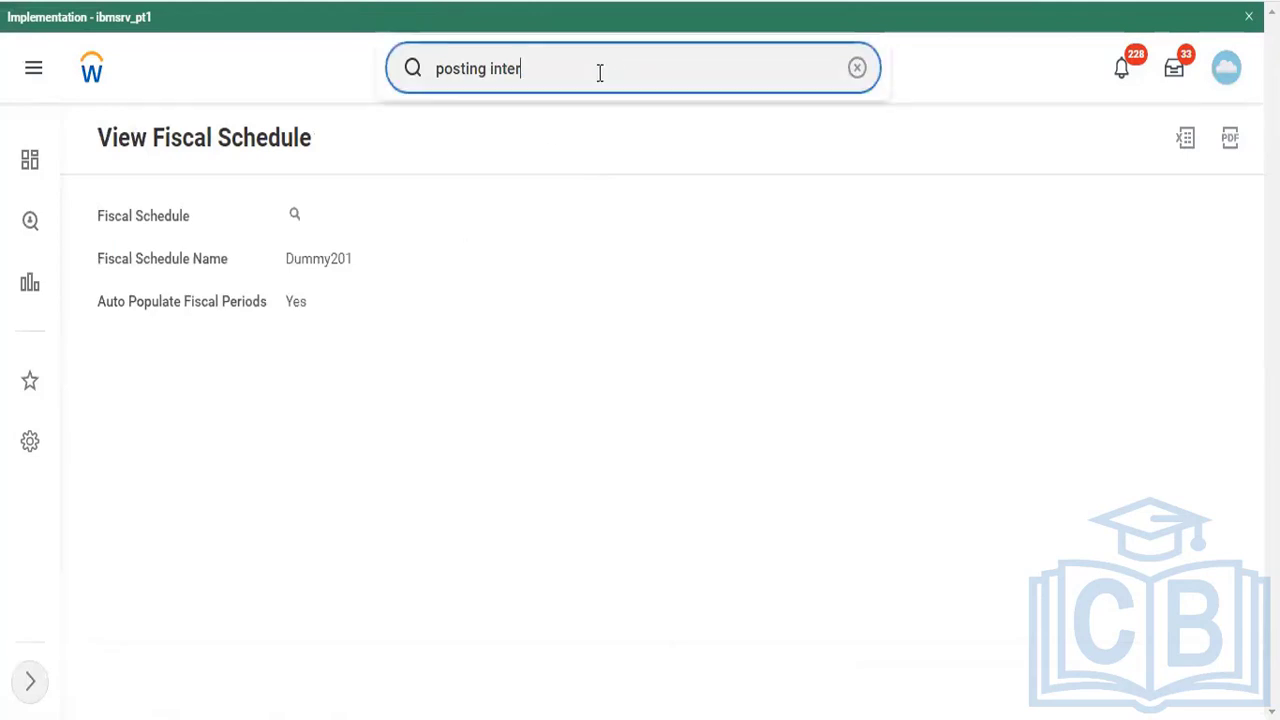
key(BackSpace)
key(BackSpace)
key(BackSpace)
key(BackSpace)
key(BackSpace)
key(BackSpace)
key(BackSpace)
key(BackSpace)
key(BackSpace)
key(BackSpace)
key(BackSpace)
key(BackSpace)
key(BackSpace)
text(cr)
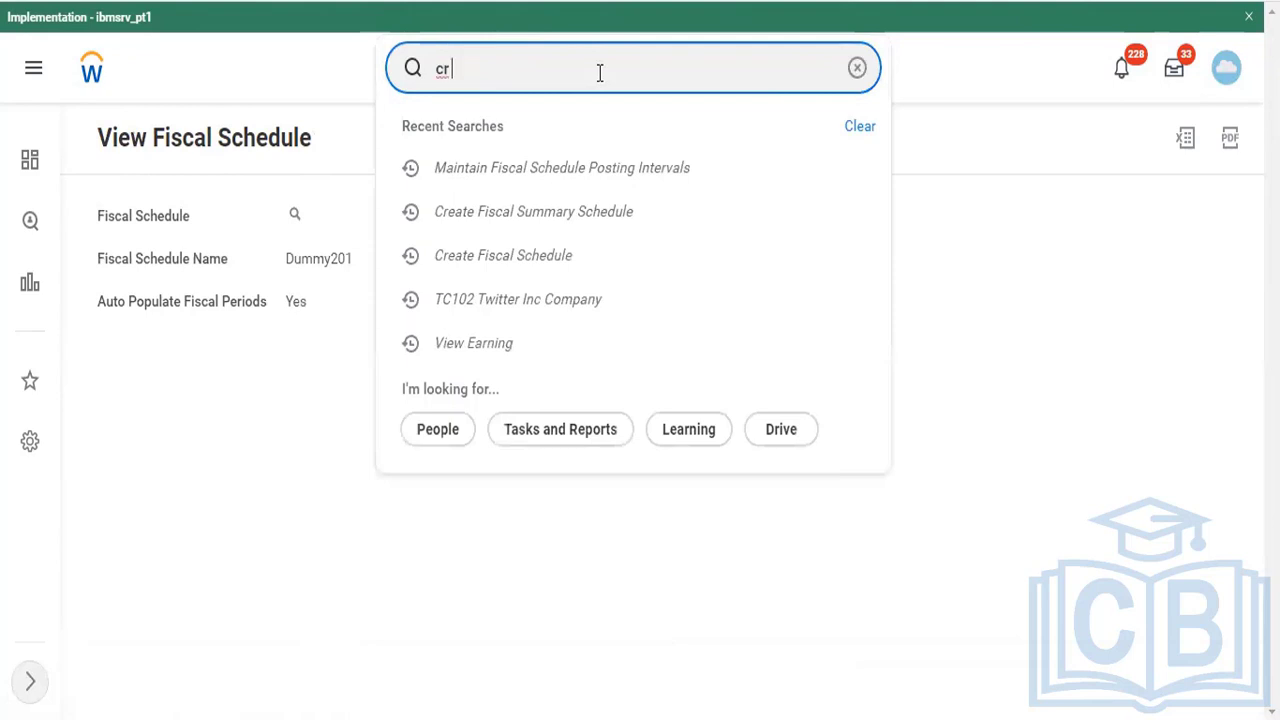
text( fiscal)
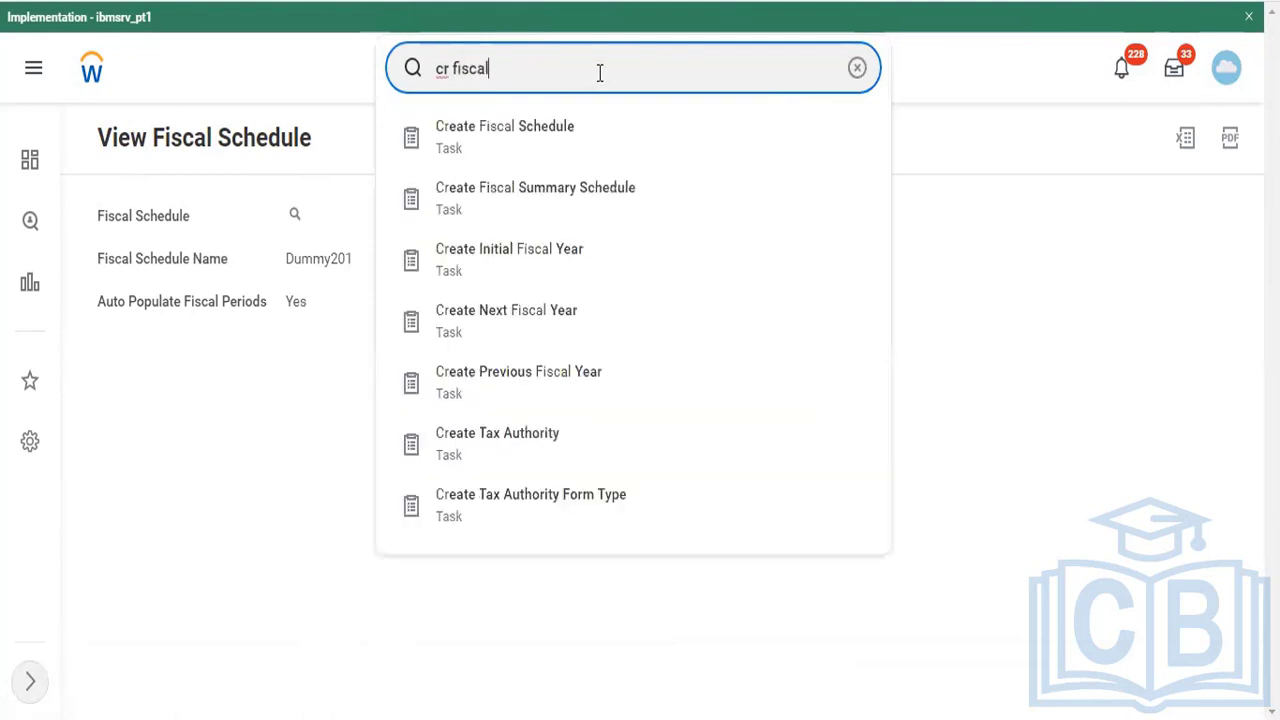
text(year)
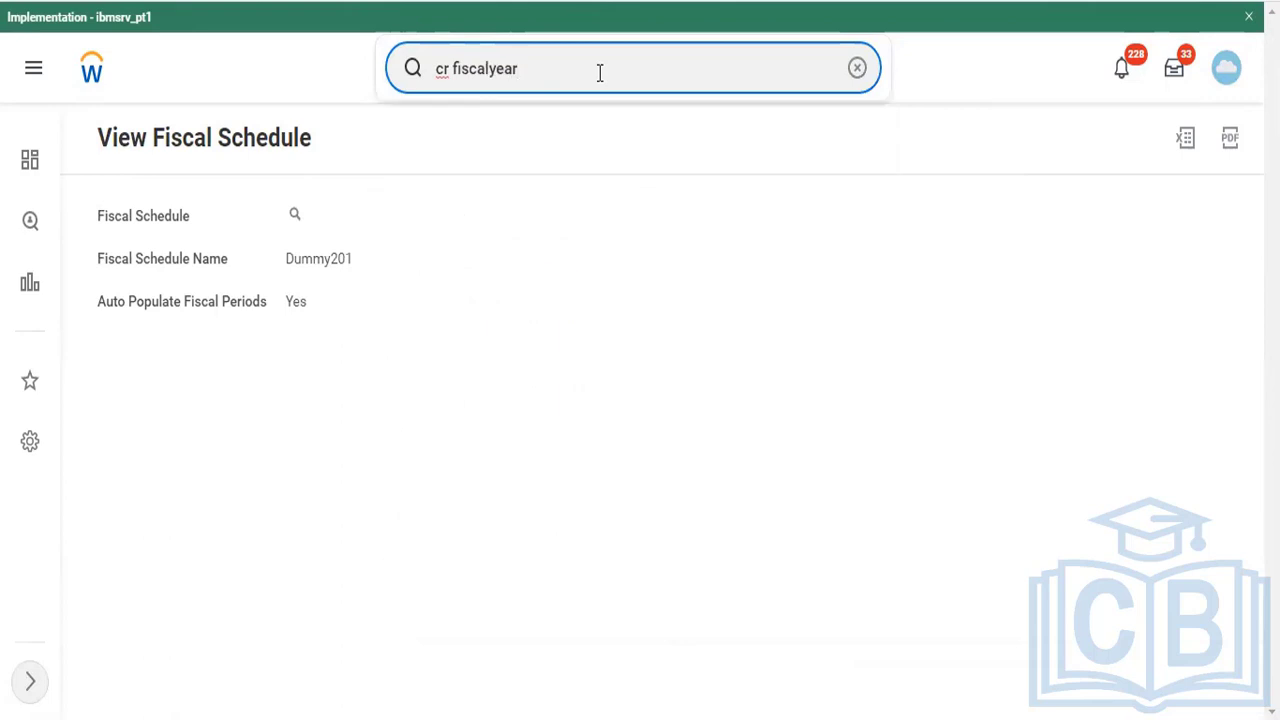
key(BackSpace)
key(BackSpace)
key(BackSpace)
key(BackSpace)
text(year)
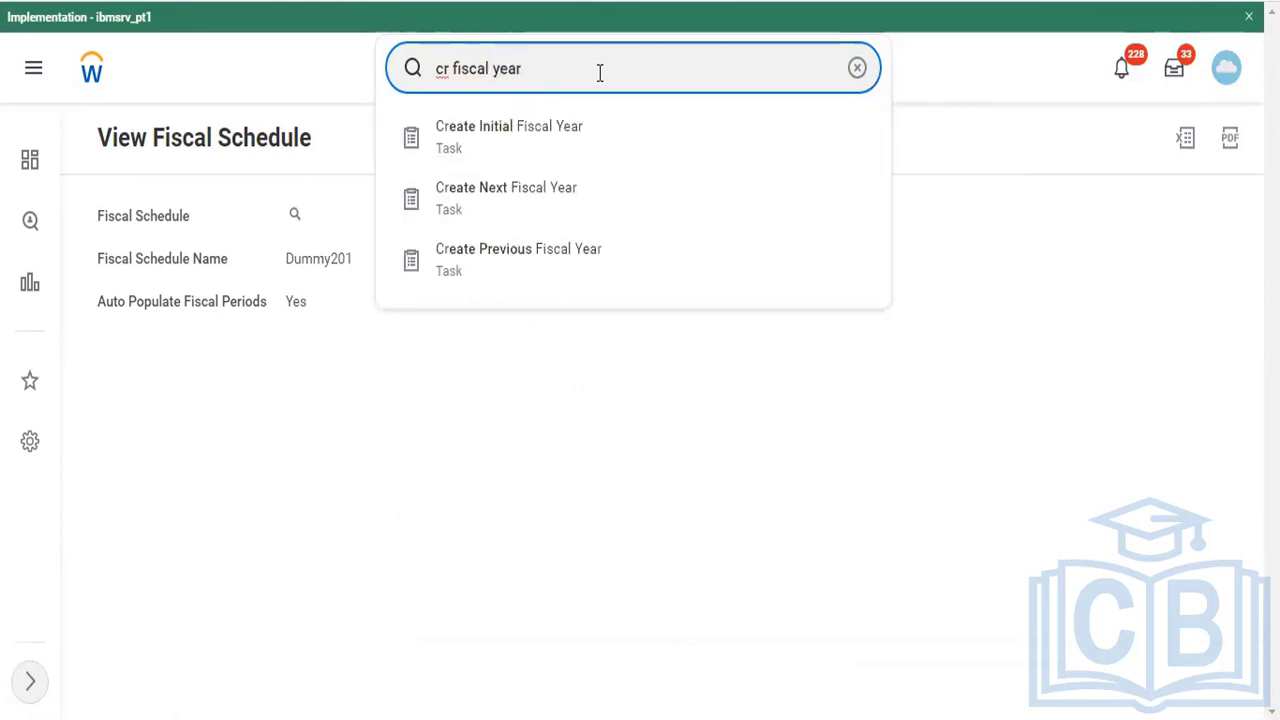
Start the Create Initial Fiscal Year task and submit it for the Dummy201 fiscal schedule.
click(580, 126)
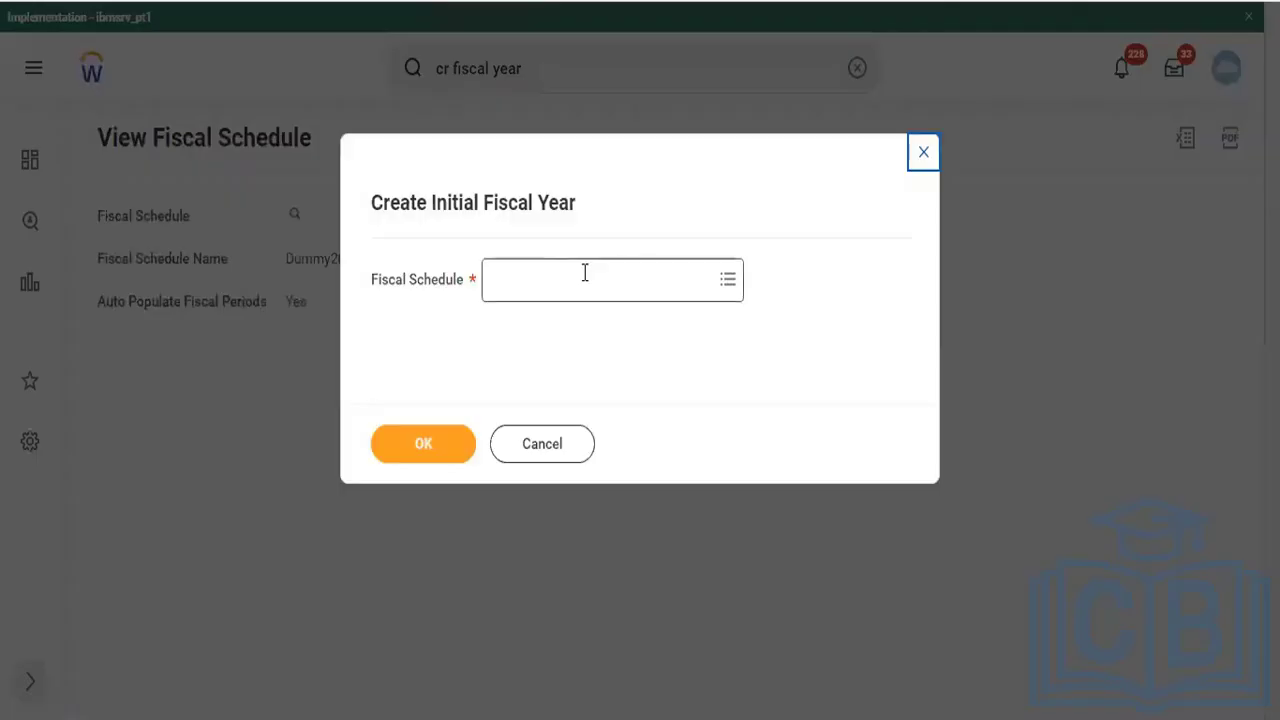
click(585, 273)
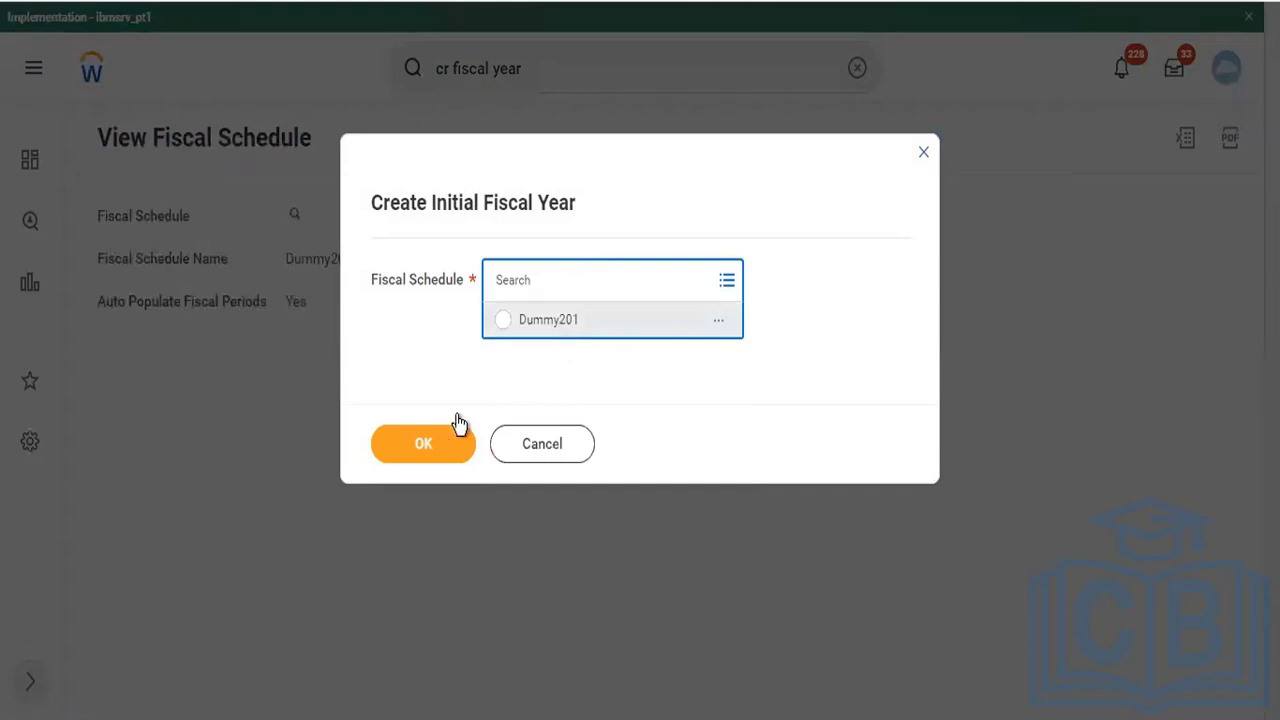
click(423, 446)
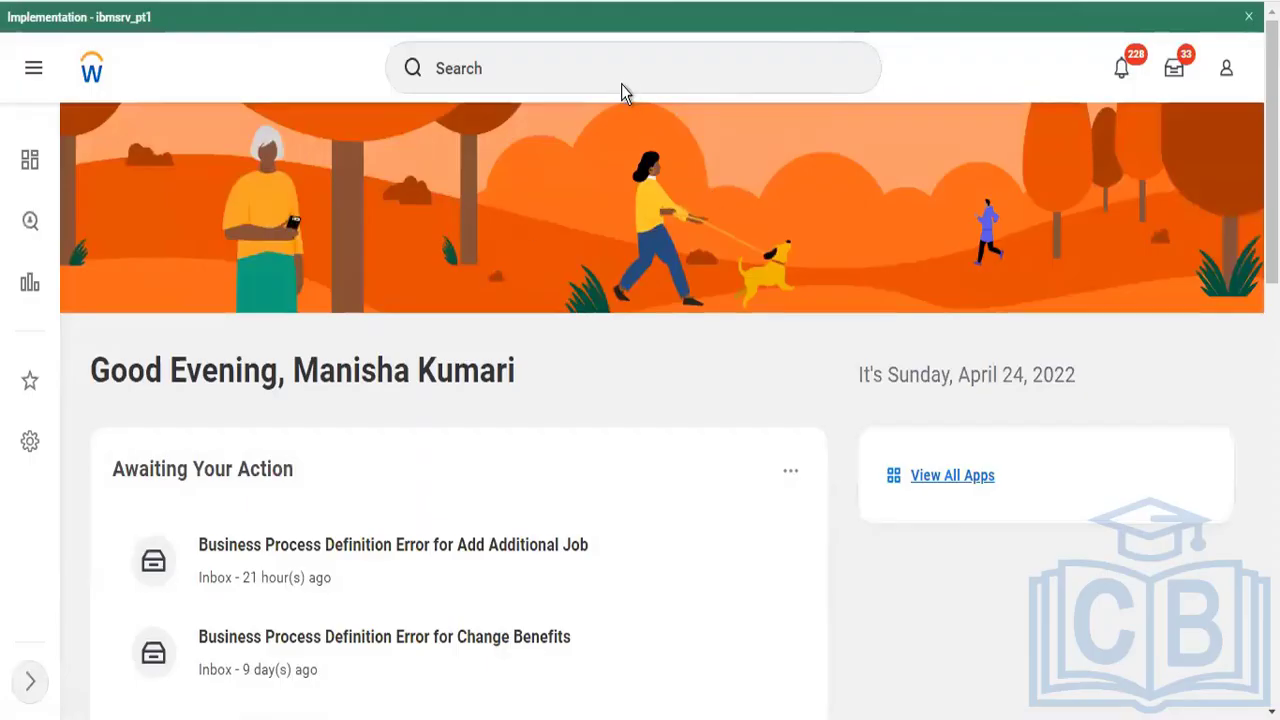
Search for "tc102" and open the TC102 Twitter Inc Company organization.
click(607, 83)
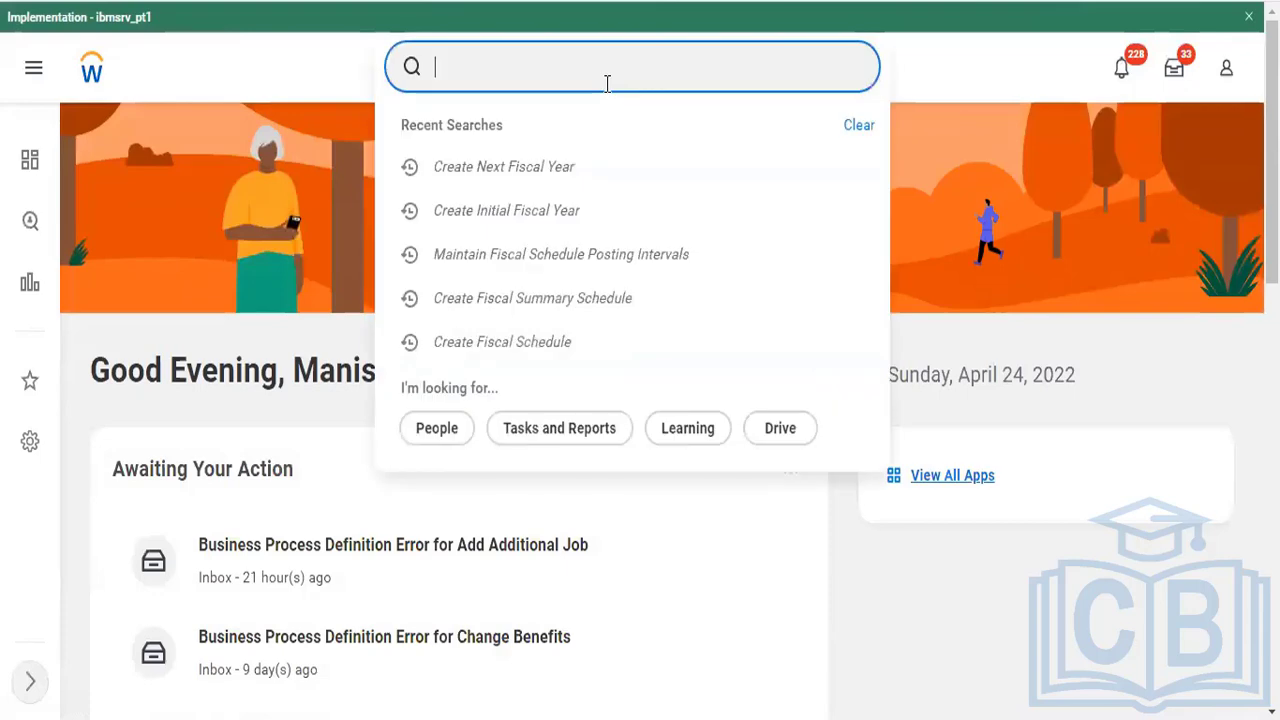
text(tc102)
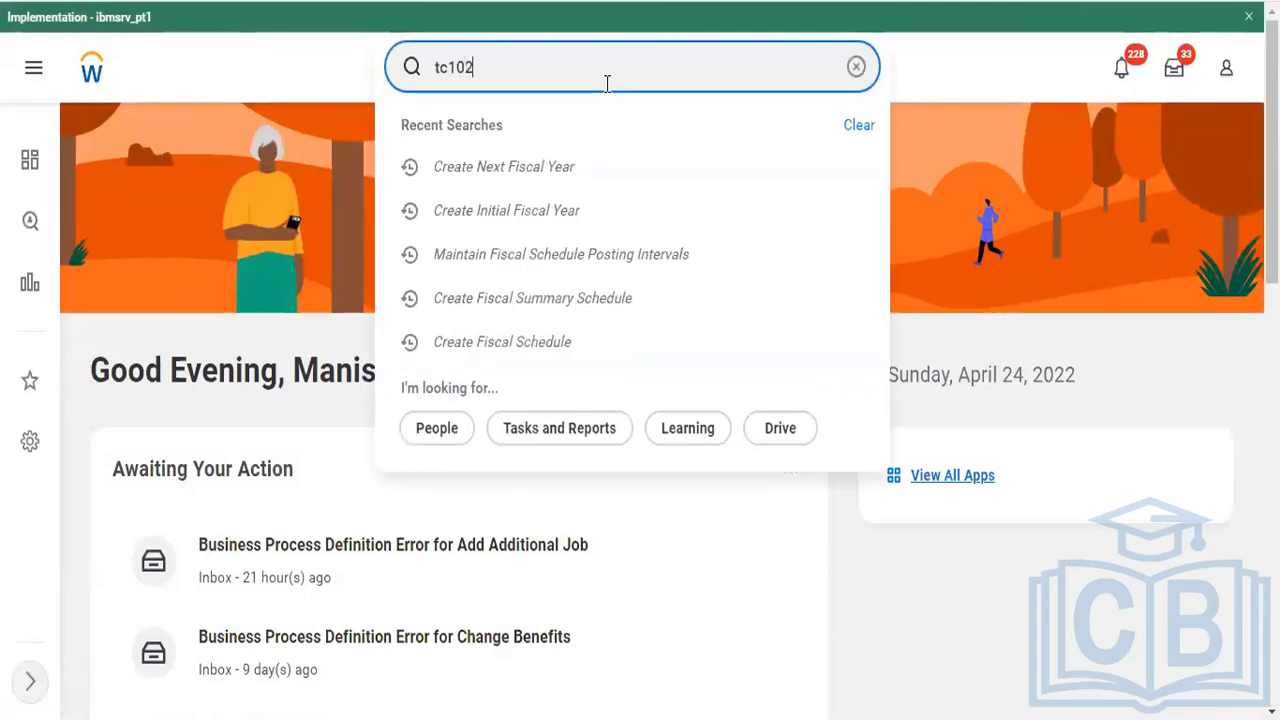
click(574, 140)
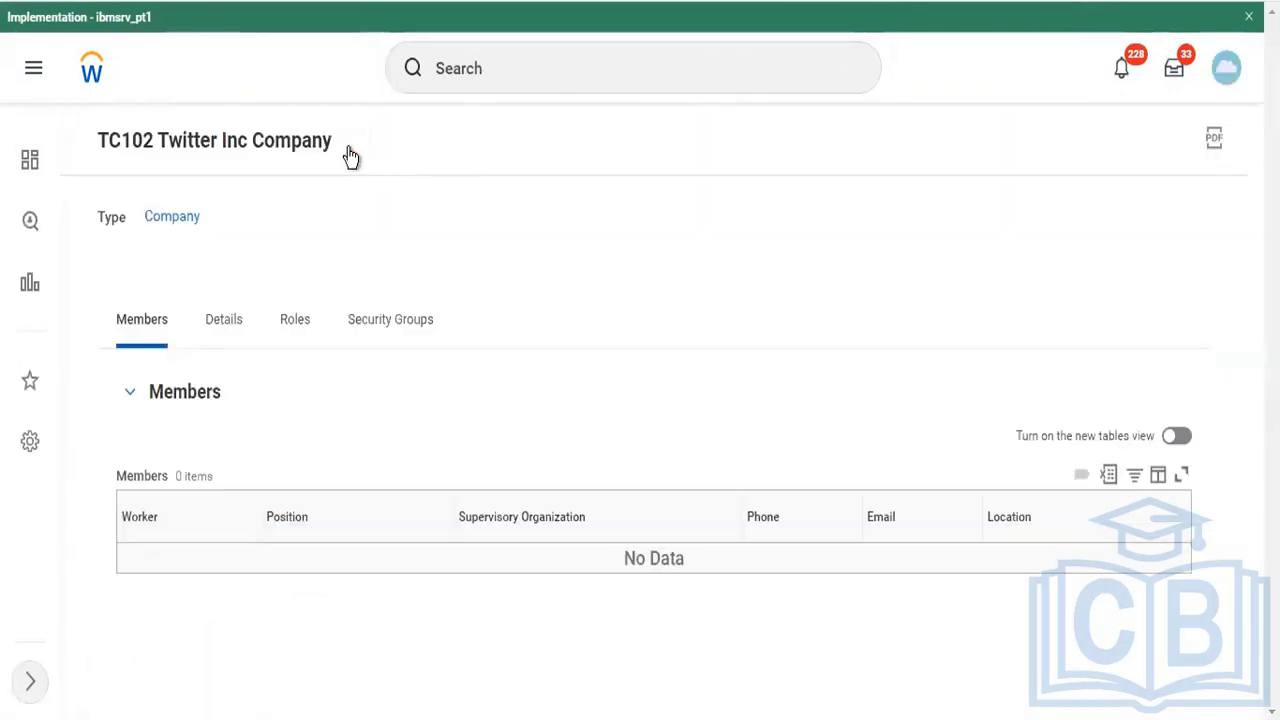
View the accounting details of TC102 Twitter Inc Company and open its Corporate account set in a new tab.
click(350, 147)
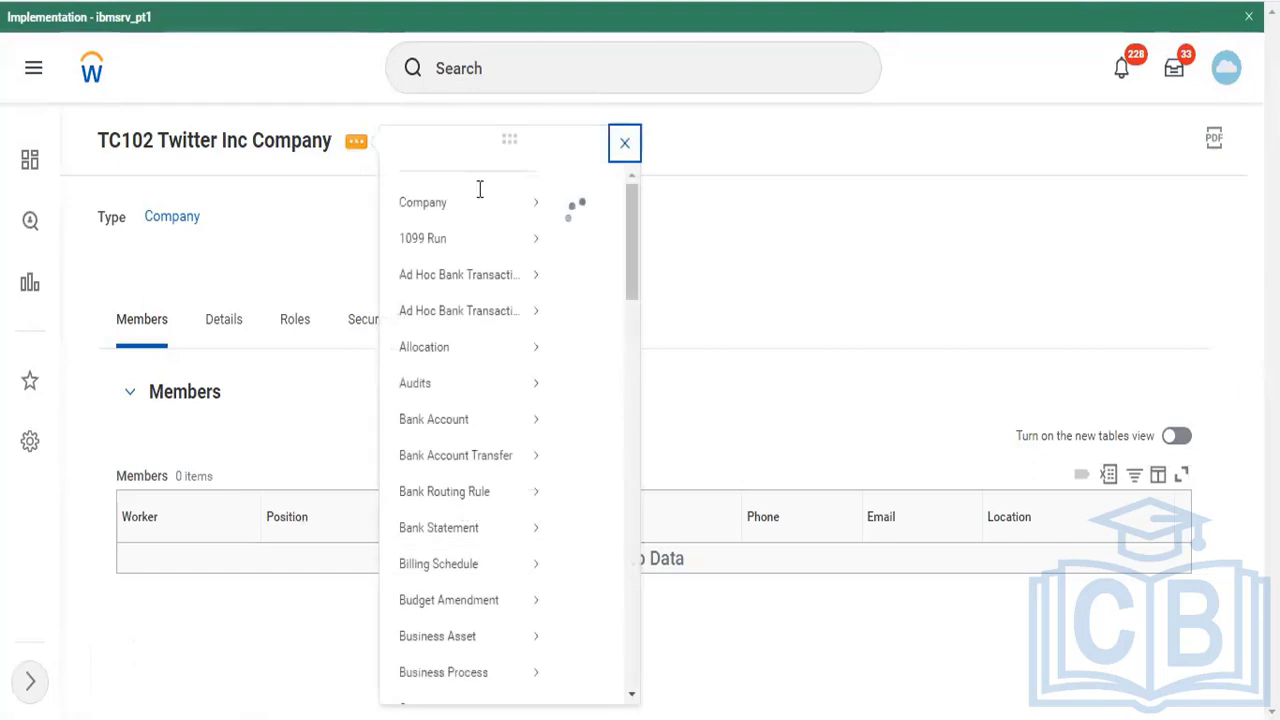
mouse_move(520, 228)
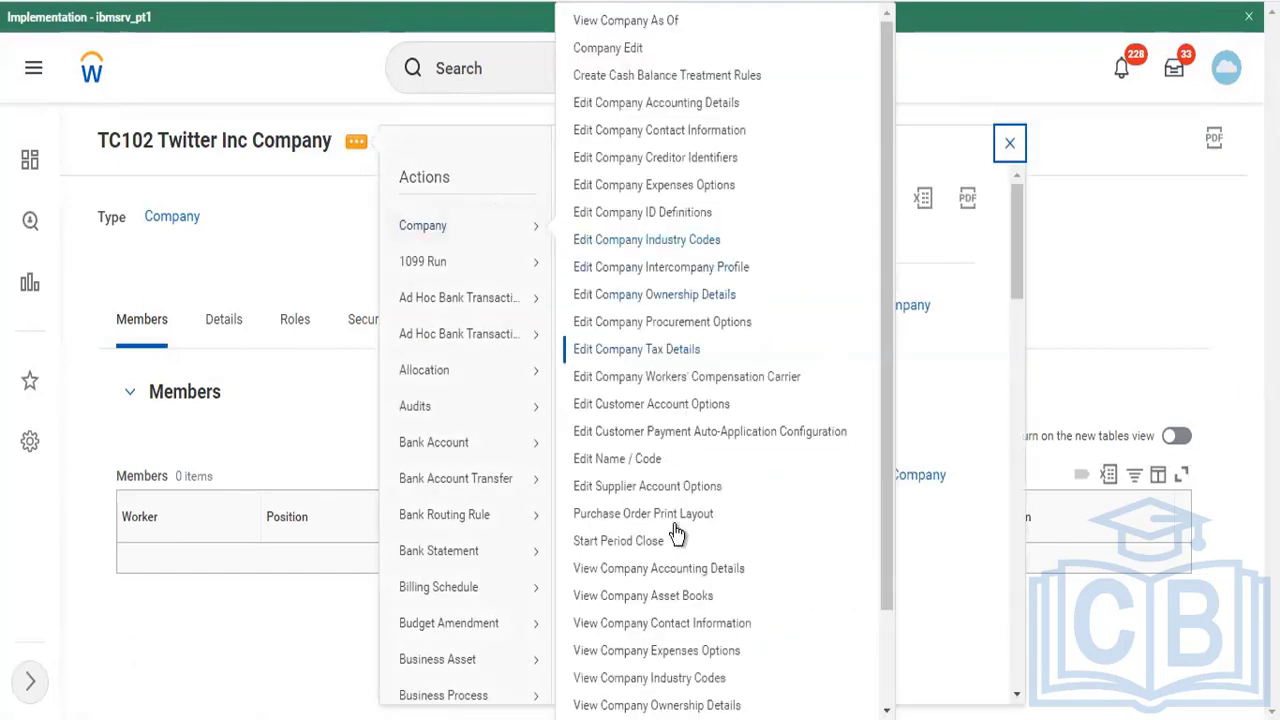
scroll(703, 690, down, 1)
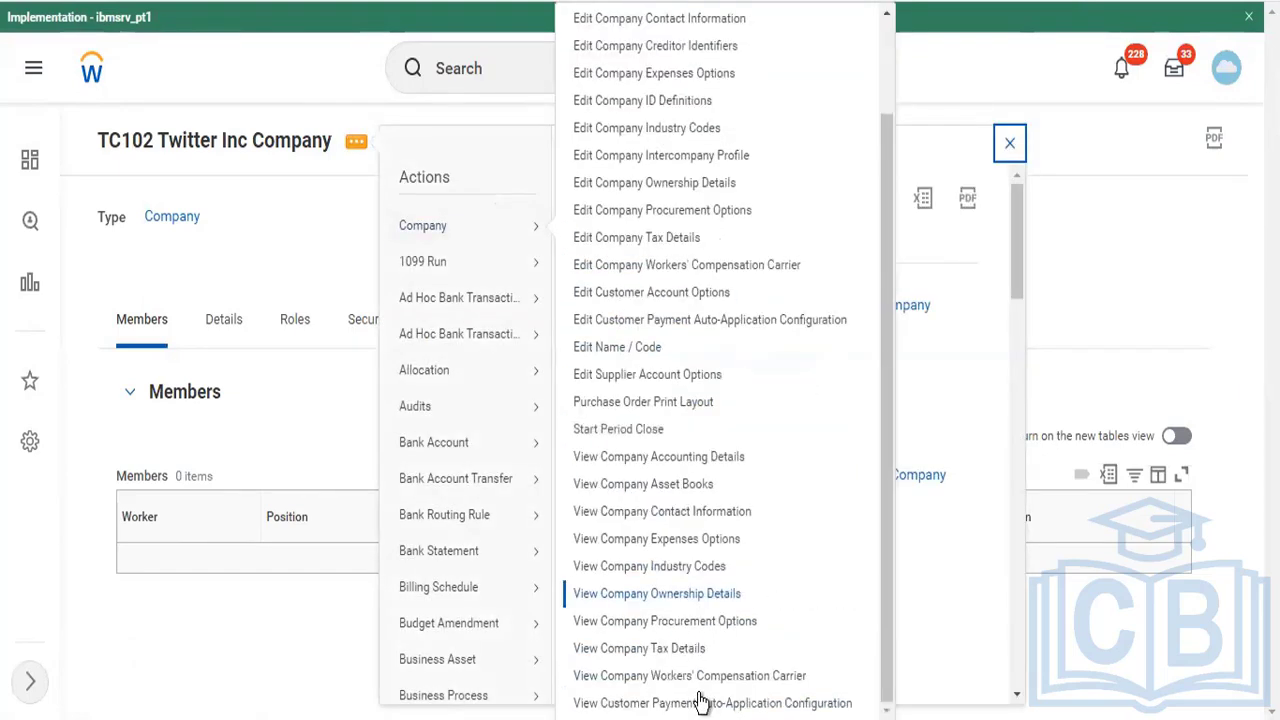
click(665, 457)
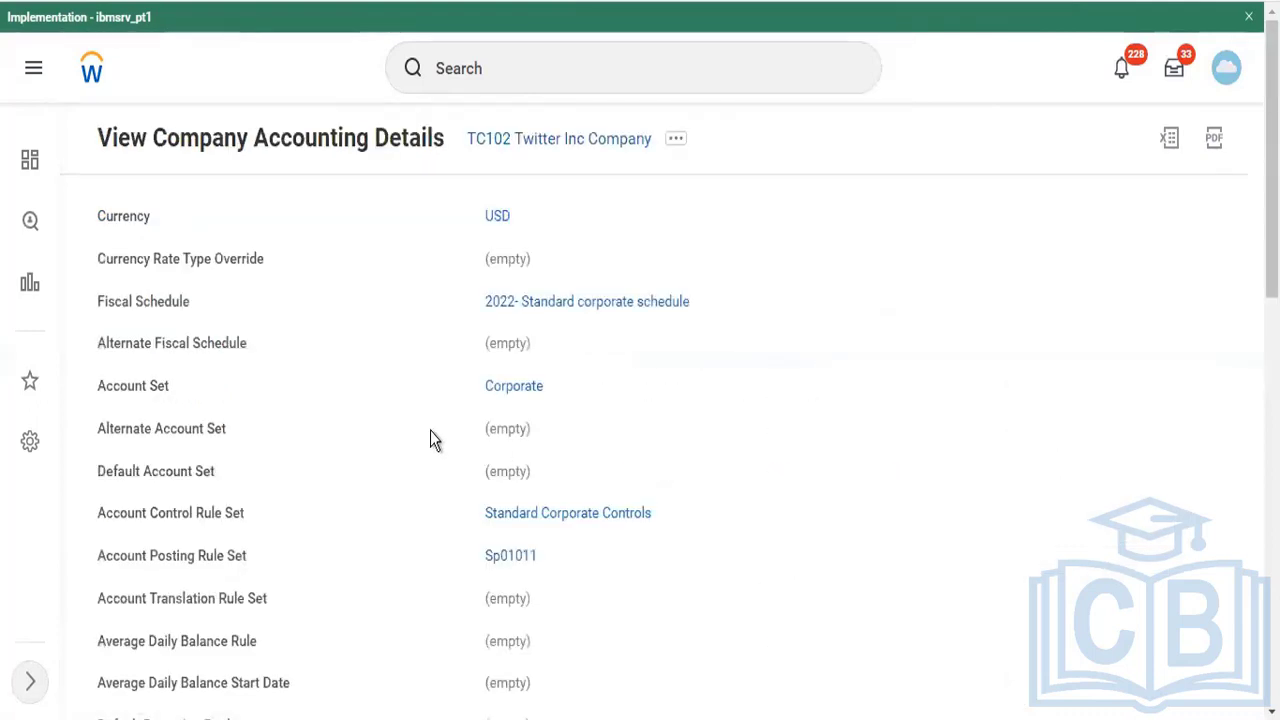
right_click(500, 400)
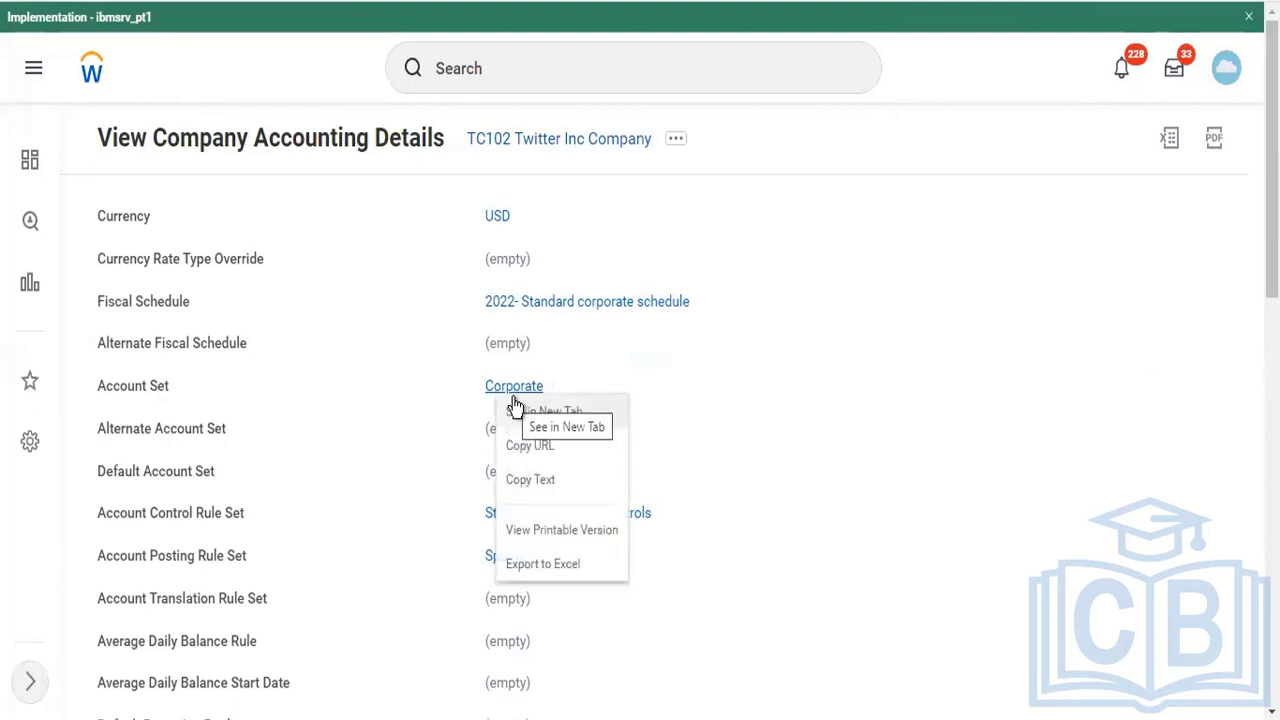
click(514, 408)
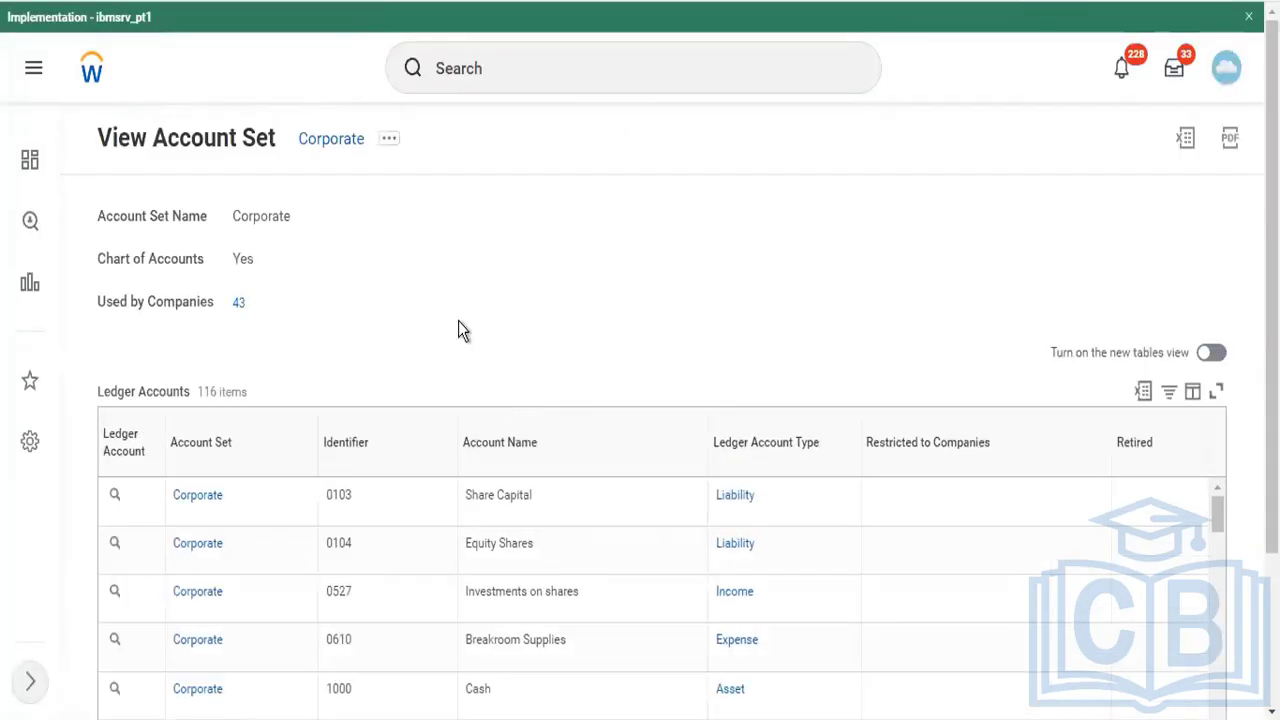
Examine the identifiers, account names and ledger account types of the ledger accounts in the Corporate account set.
scroll(458, 325, down, 2)
scroll(458, 325, up, 2)
scroll(313, 320, down, 2)
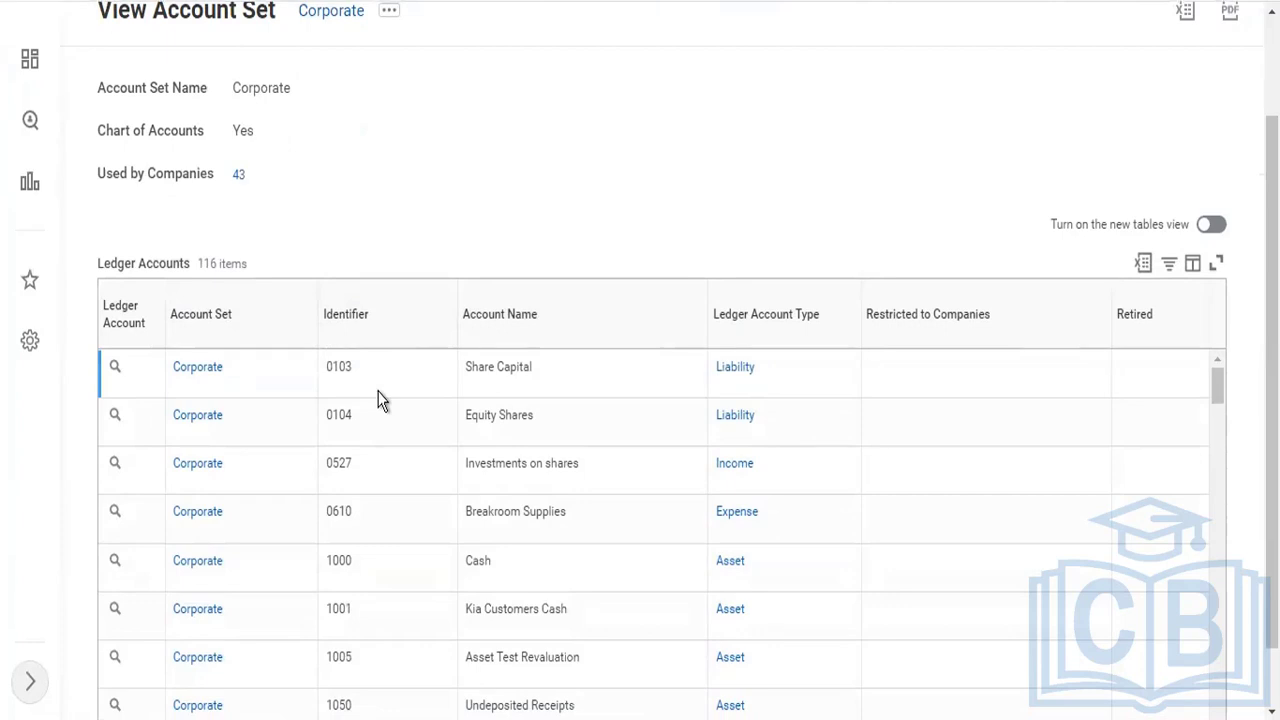
drag(537, 372, 459, 369)
right_click(459, 369)
click(541, 405)
click(462, 427)
drag(620, 463, 457, 458)
drag(569, 510, 402, 468)
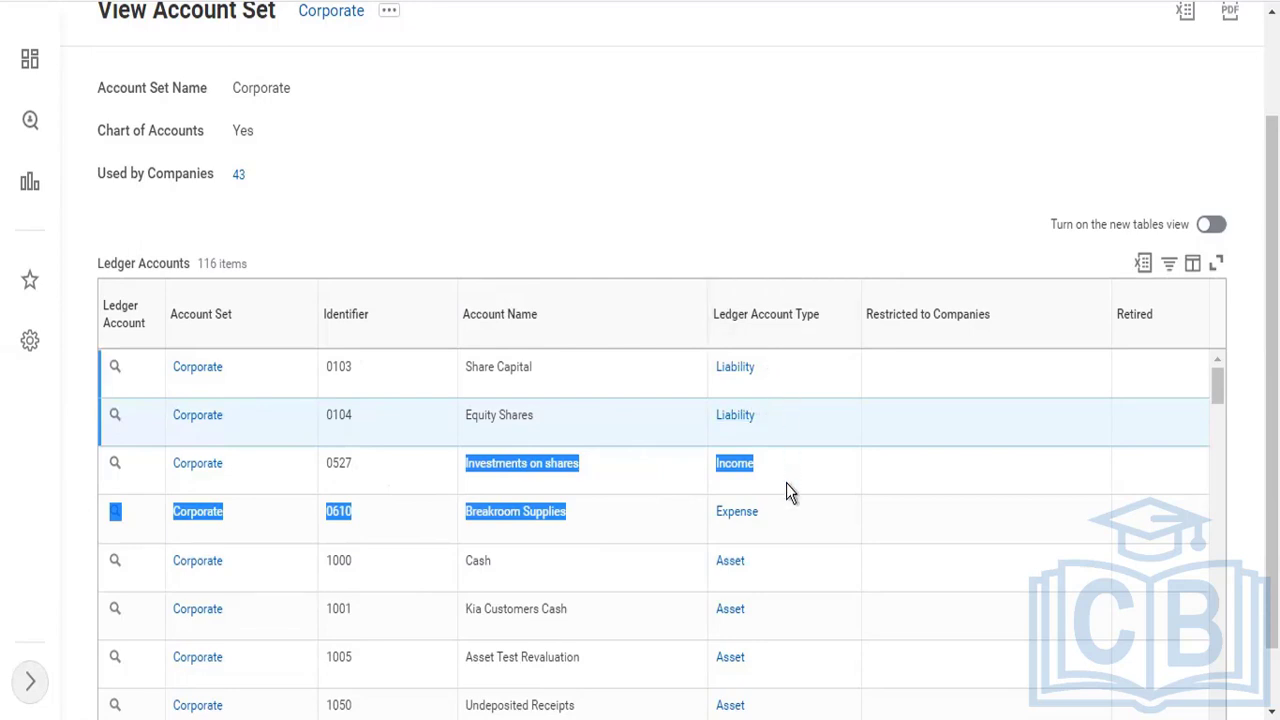
scroll(784, 548, down, 3)
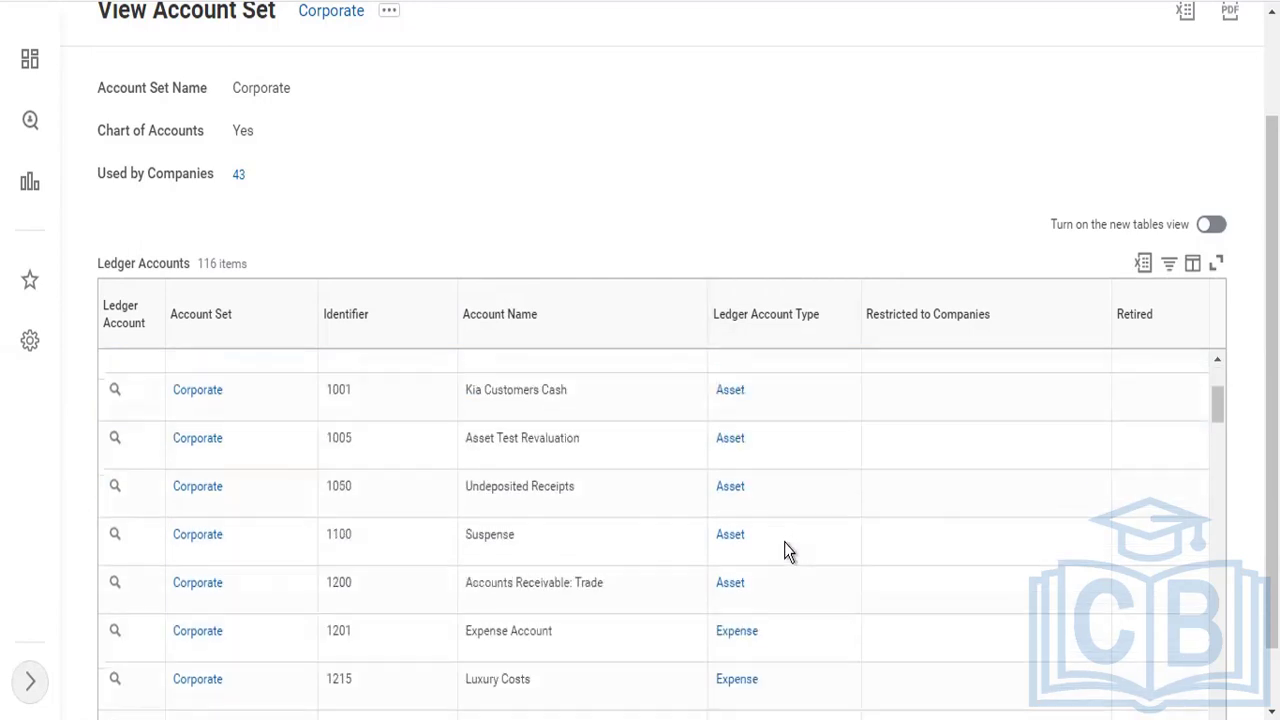
scroll(784, 548, up, 3)
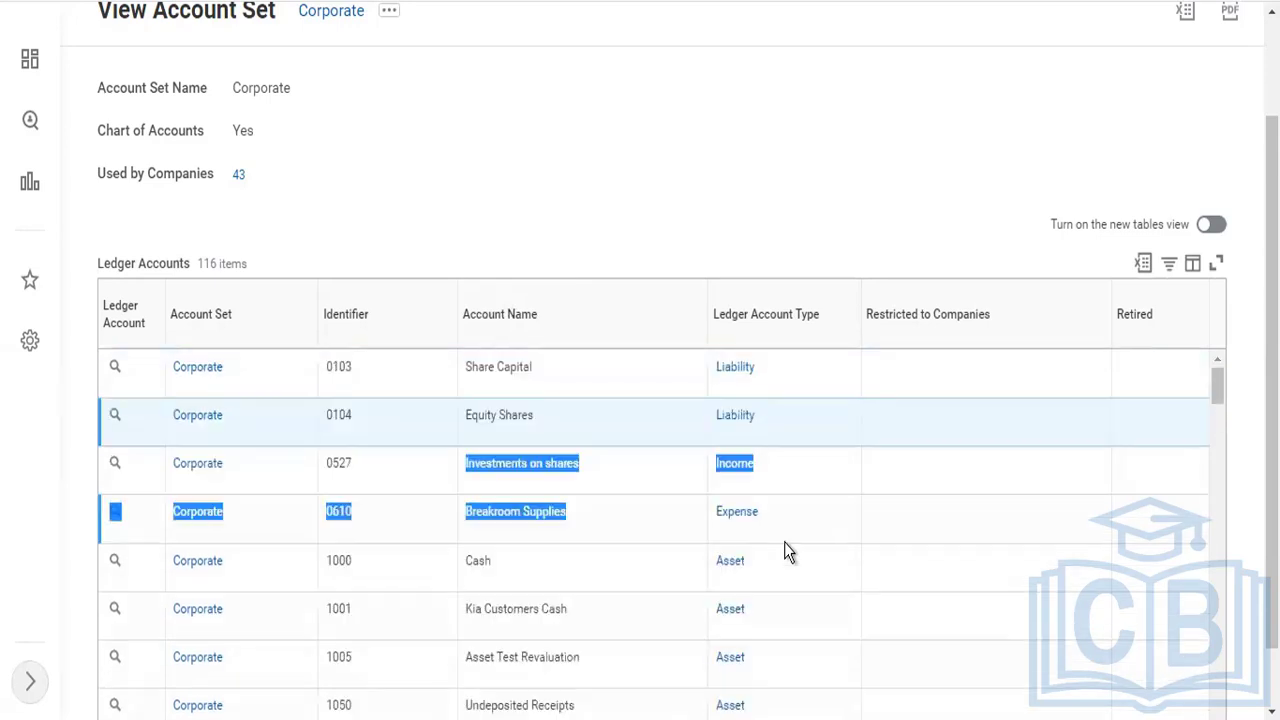
scroll(614, 152, up, 2)
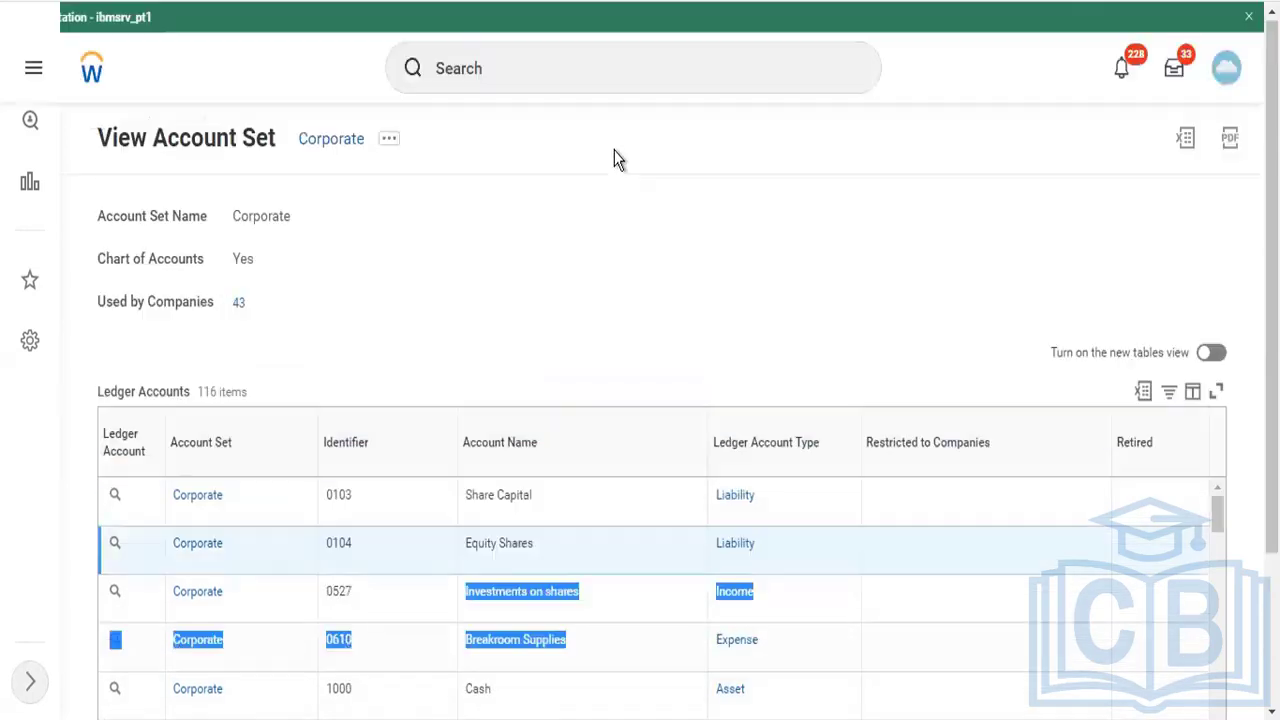
Search for "cr acc set" and start the Create Account Set task.
click(522, 90)
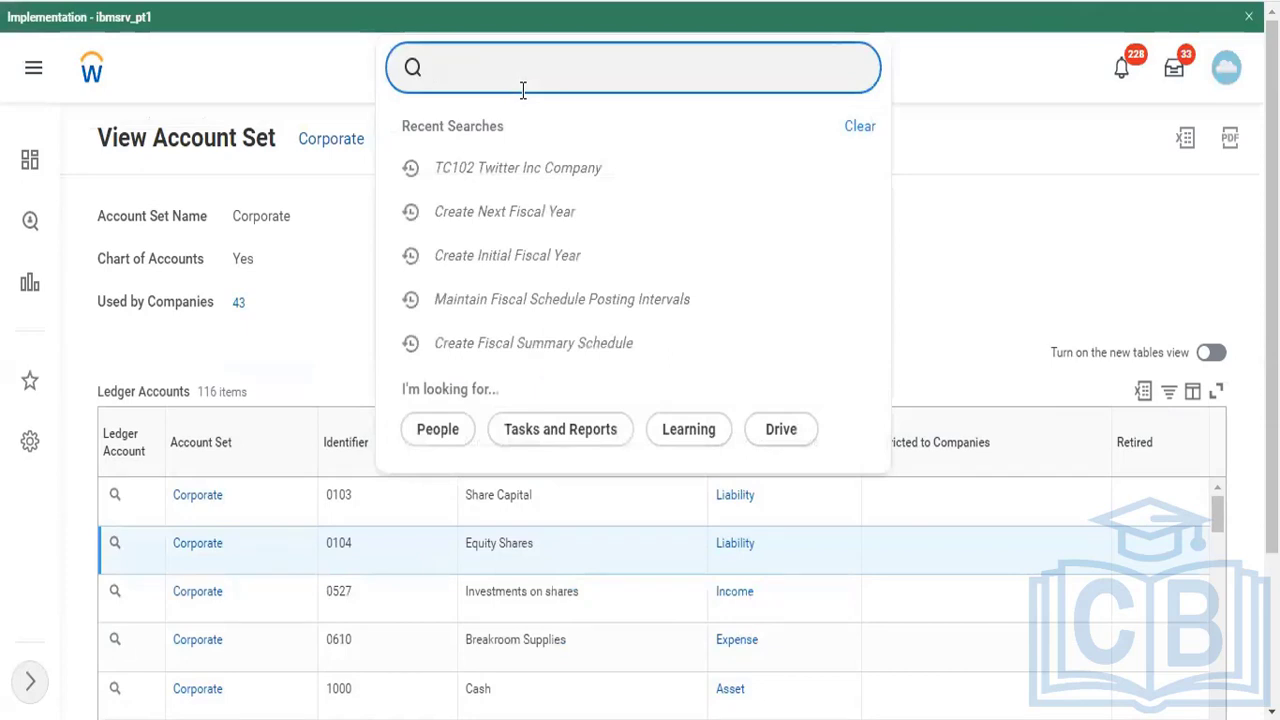
text(cr acc )
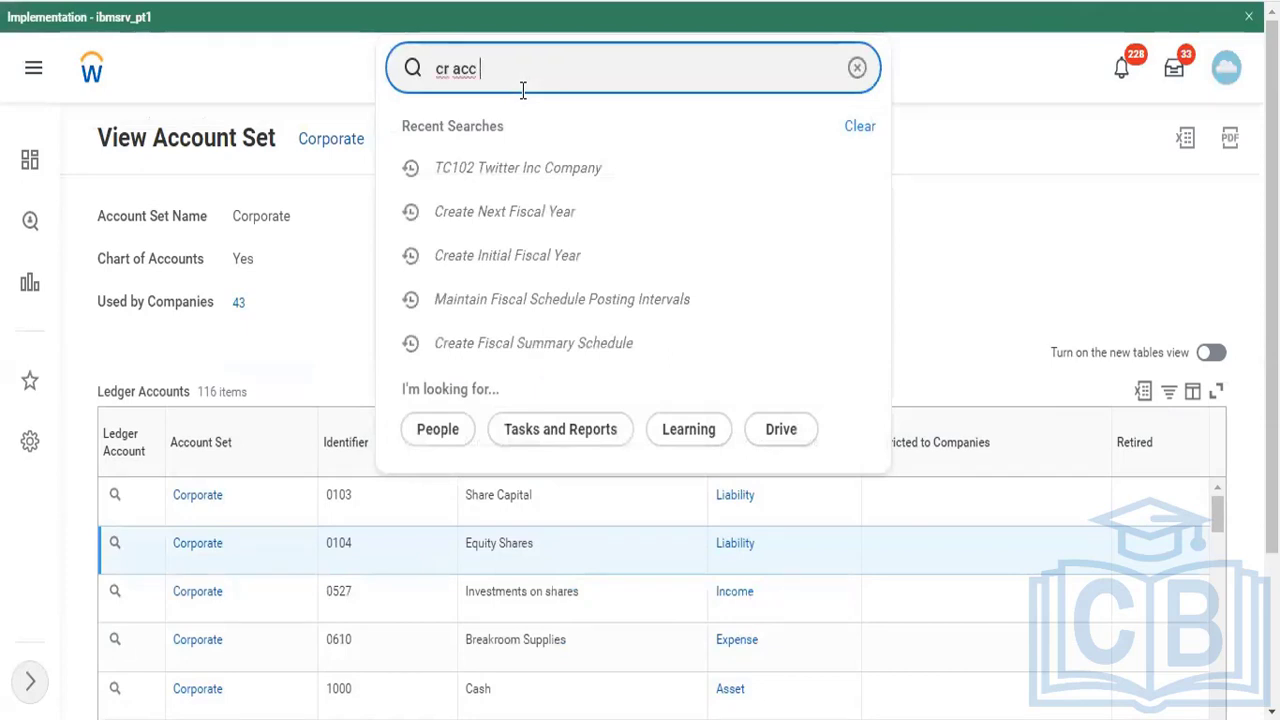
text(set)
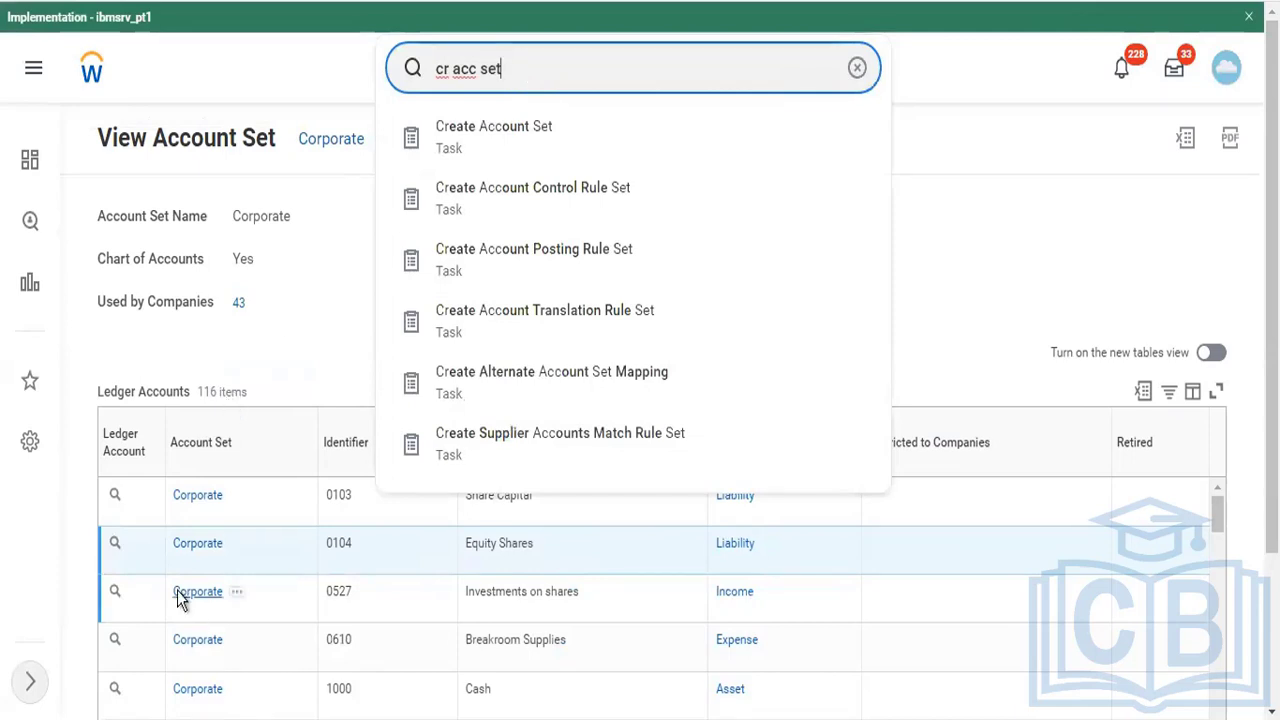
click(487, 147)
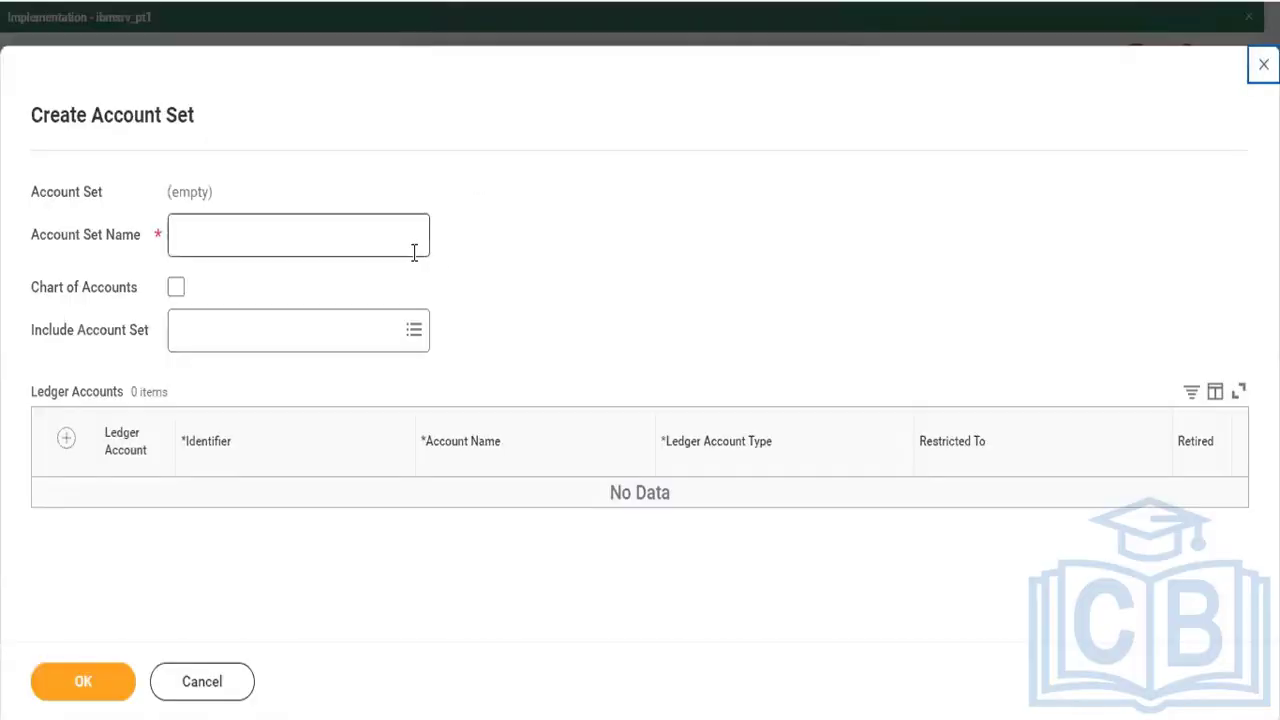
Name the new account set Dummy201.
click(367, 244)
text(Dum)
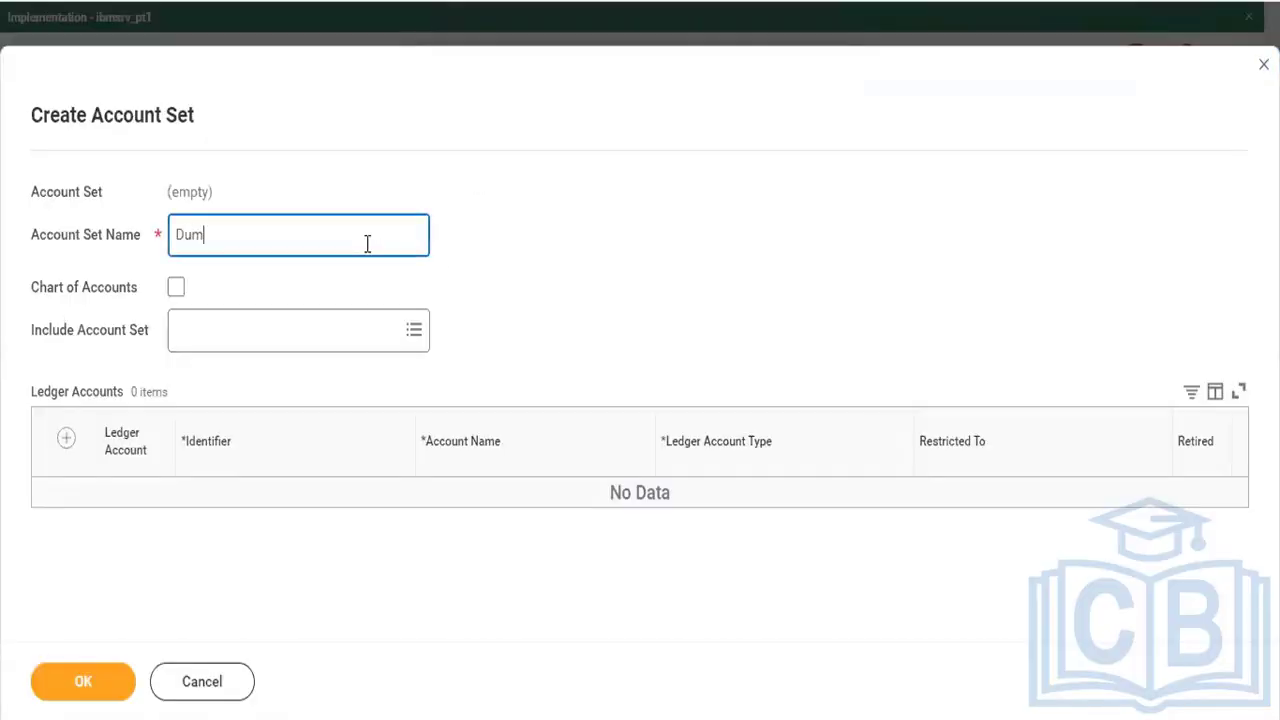
text(my201)
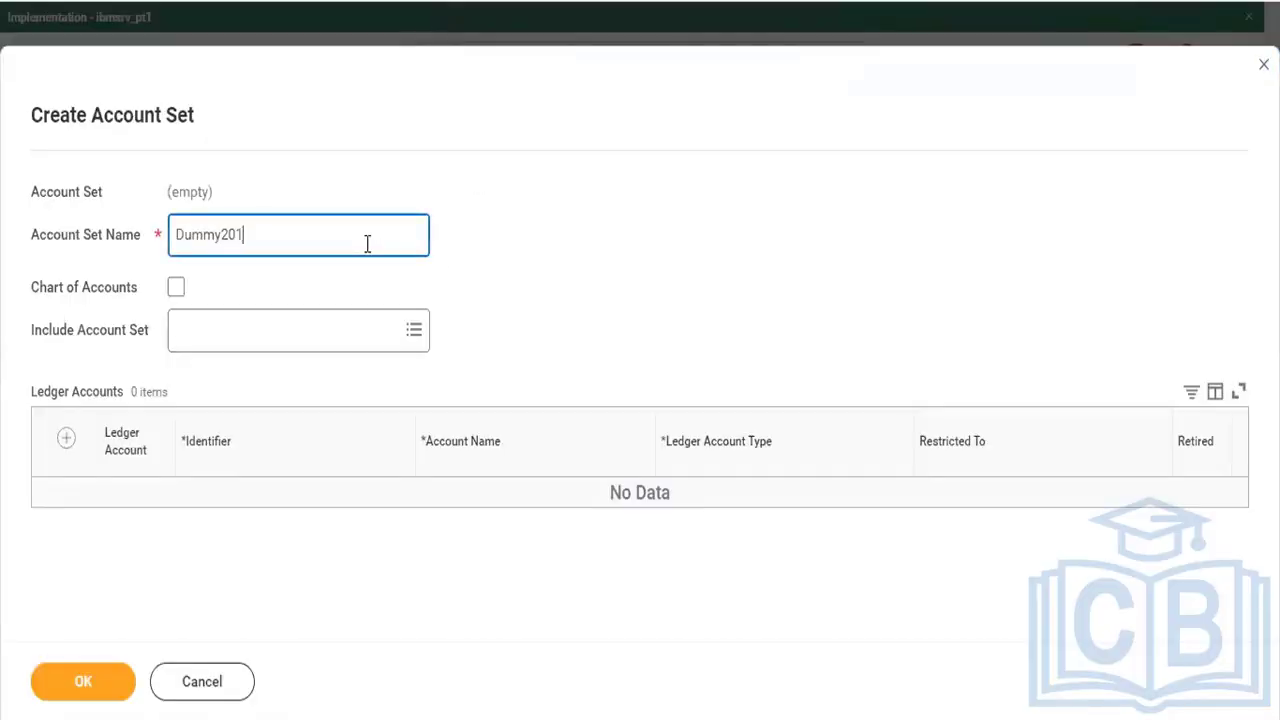
Add a ledger account row with identifier 1000 and account name "Cash at Bank".
click(67, 443)
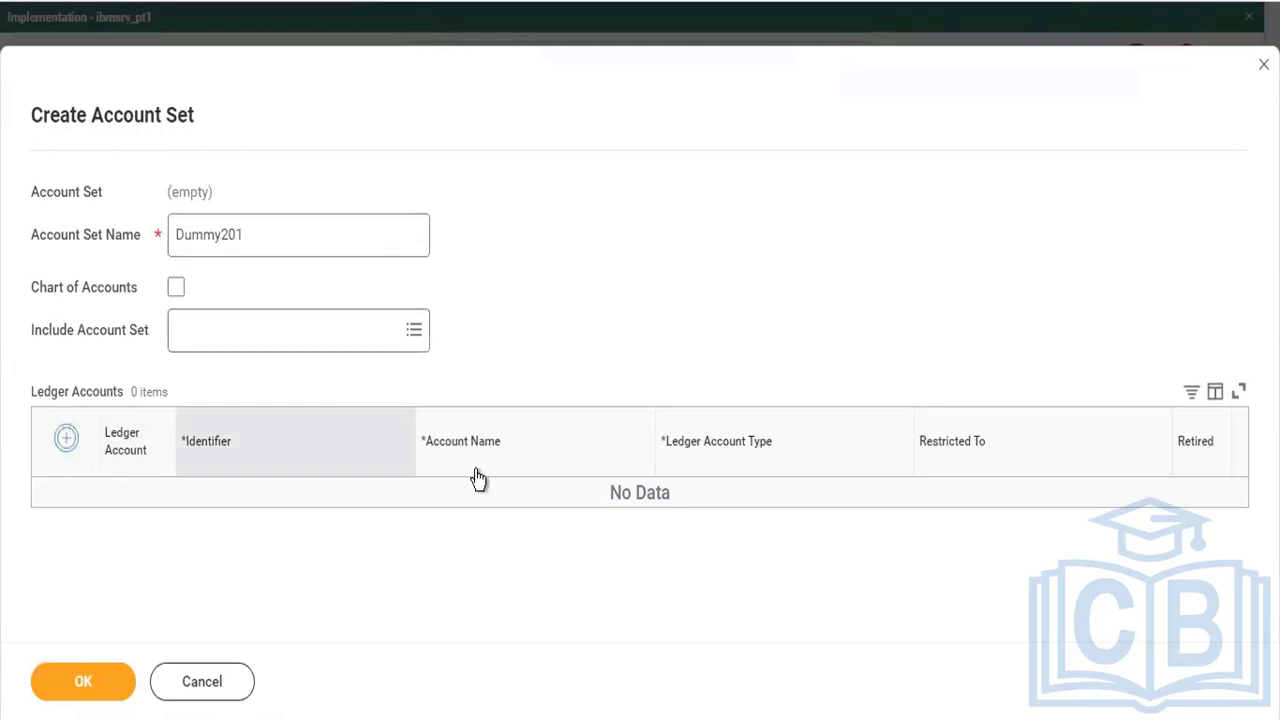
click(317, 517)
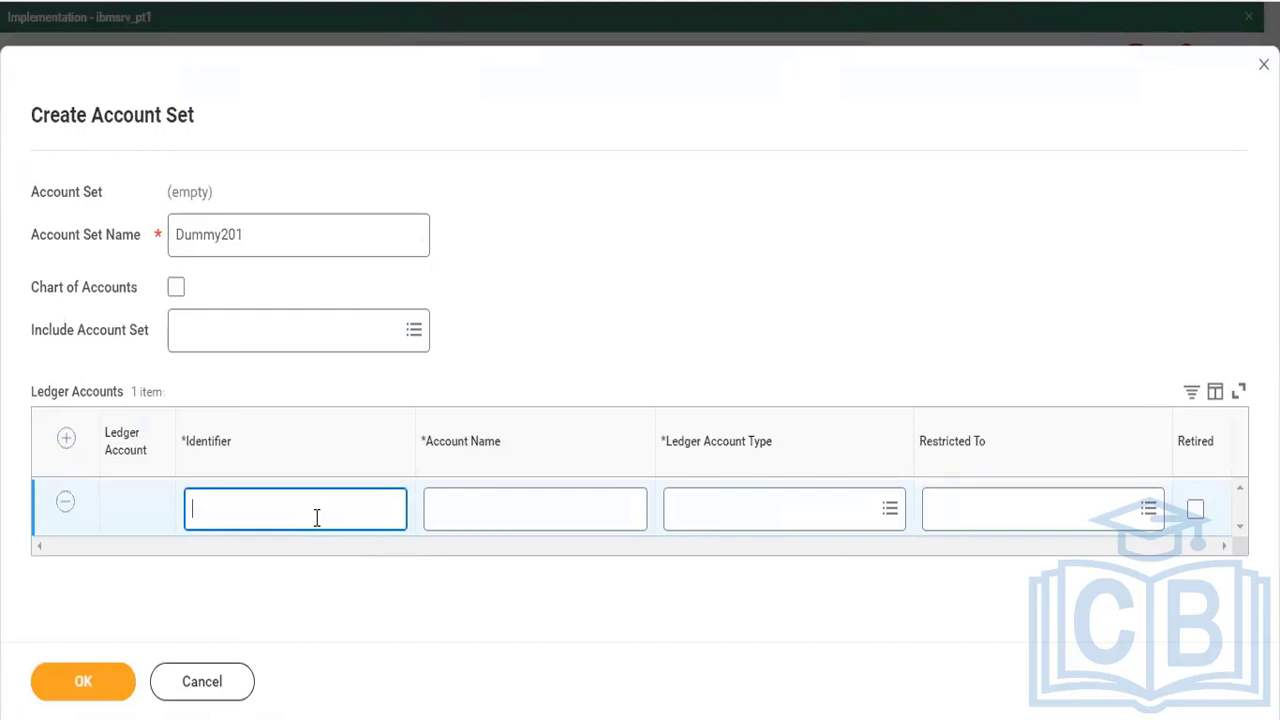
text(1000)
key(Tab)
text(Cash at bank)
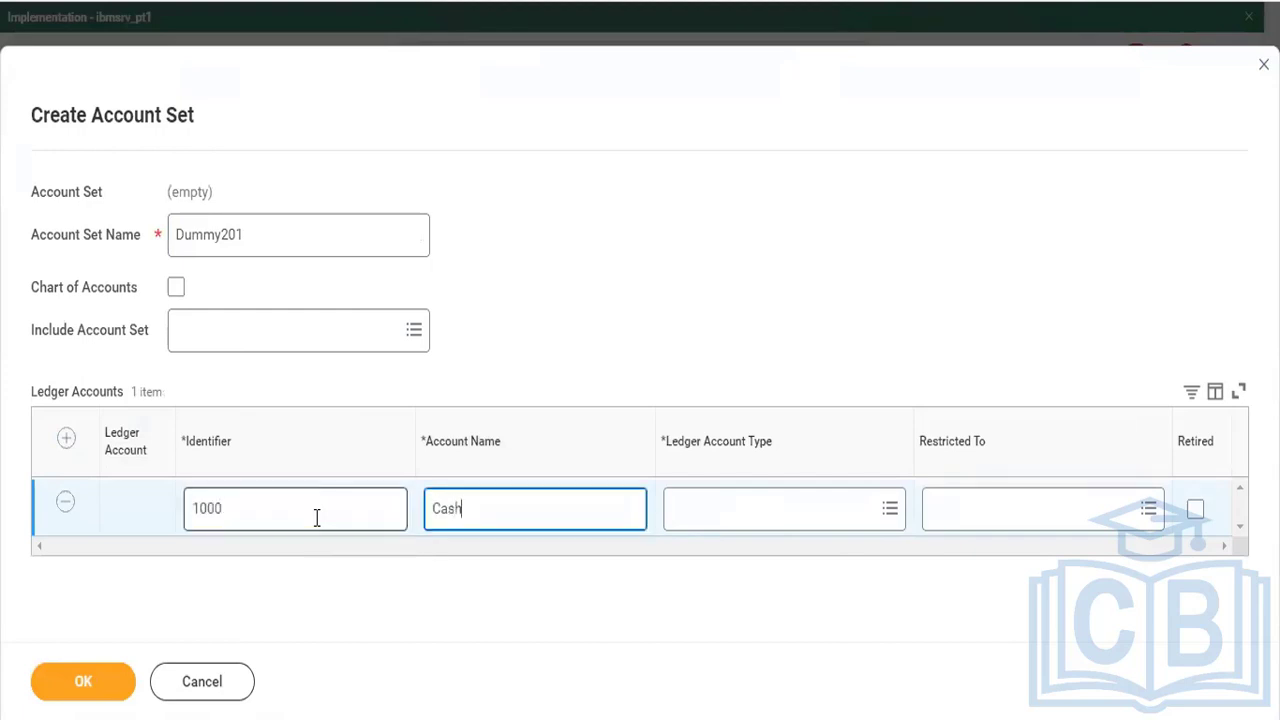
key(BackSpace)
key(BackSpace)
key(BackSpace)
key(BackSpace)
text(Bank)
key(Tab)
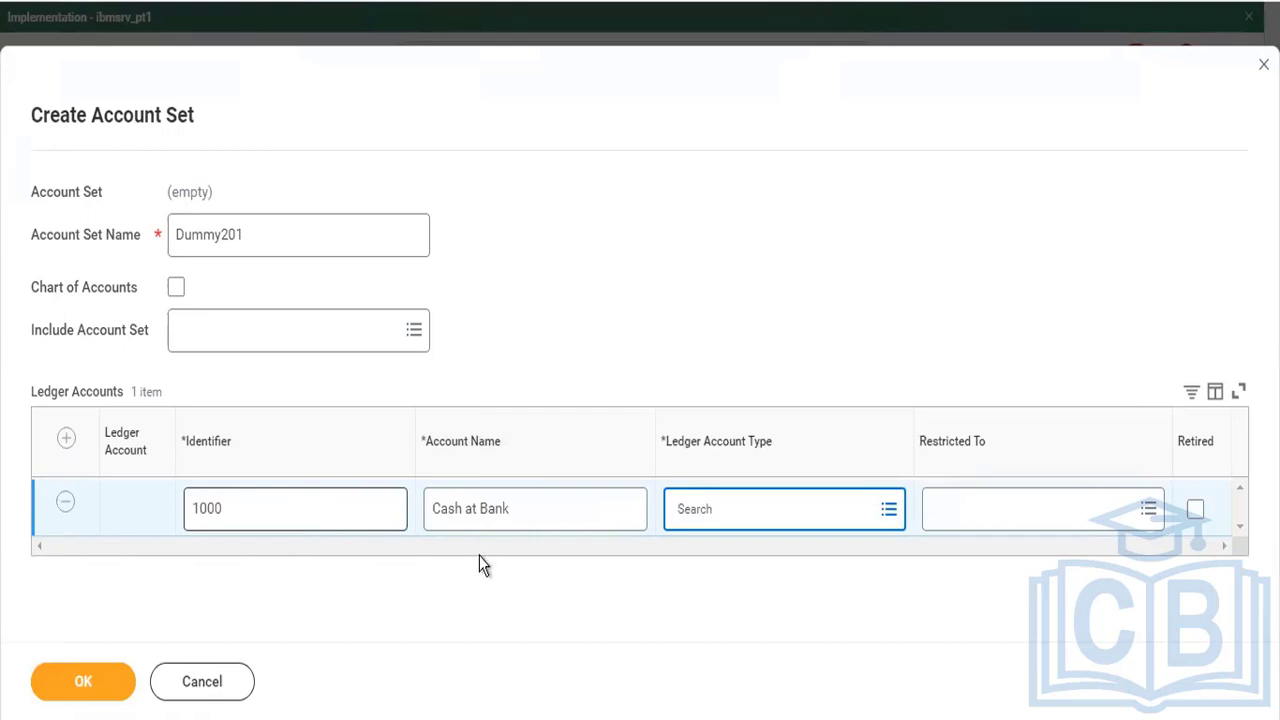
Set the ledger account type of Cash at Bank to Asset and leave its company restriction empty.
click(735, 509)
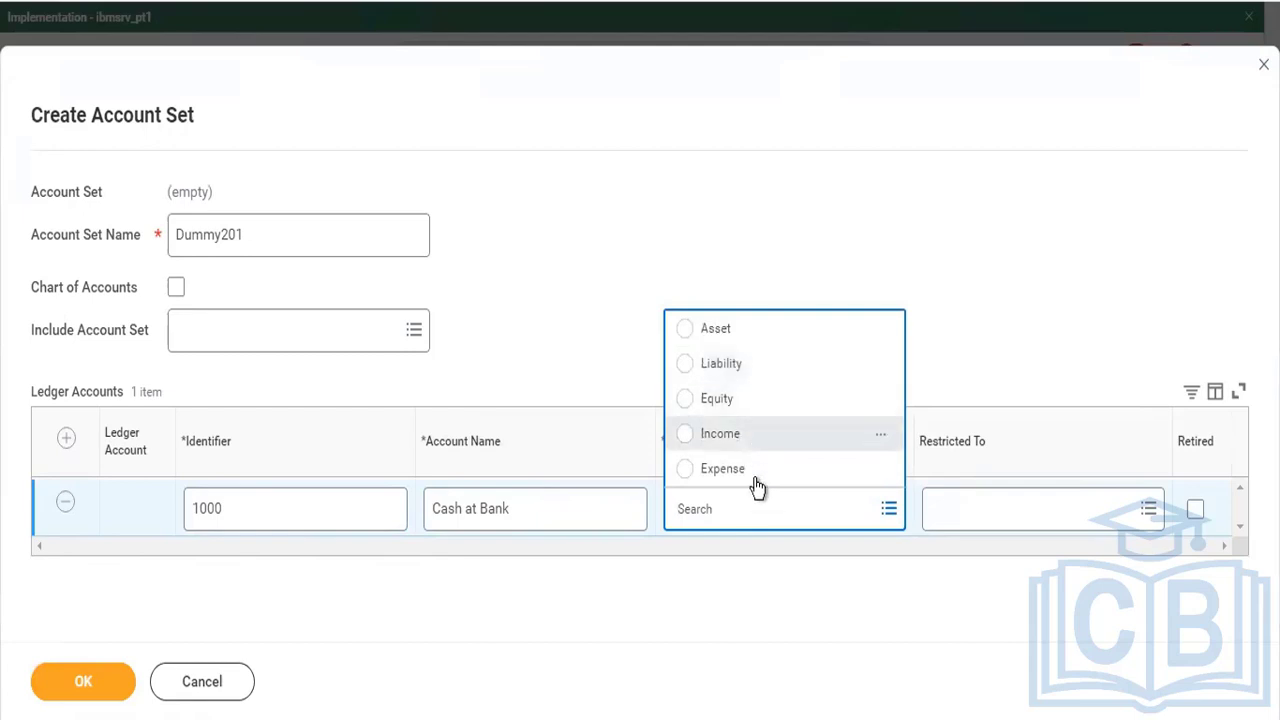
click(745, 330)
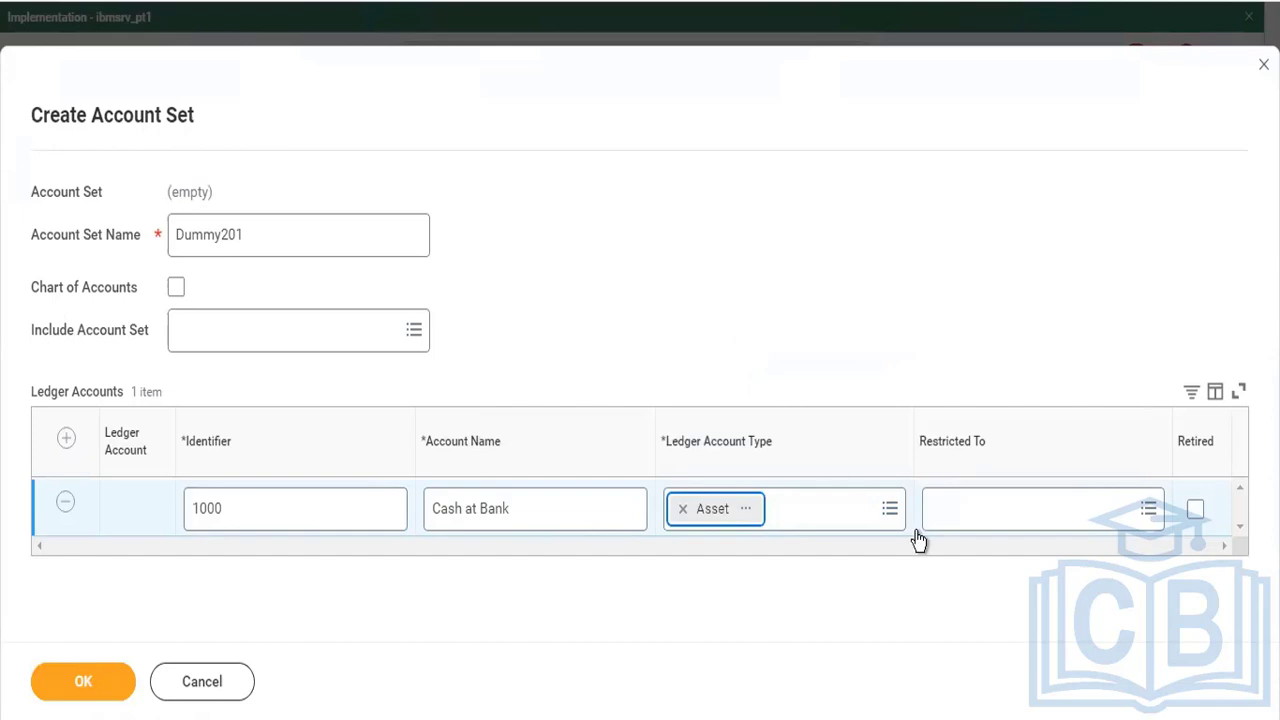
click(990, 528)
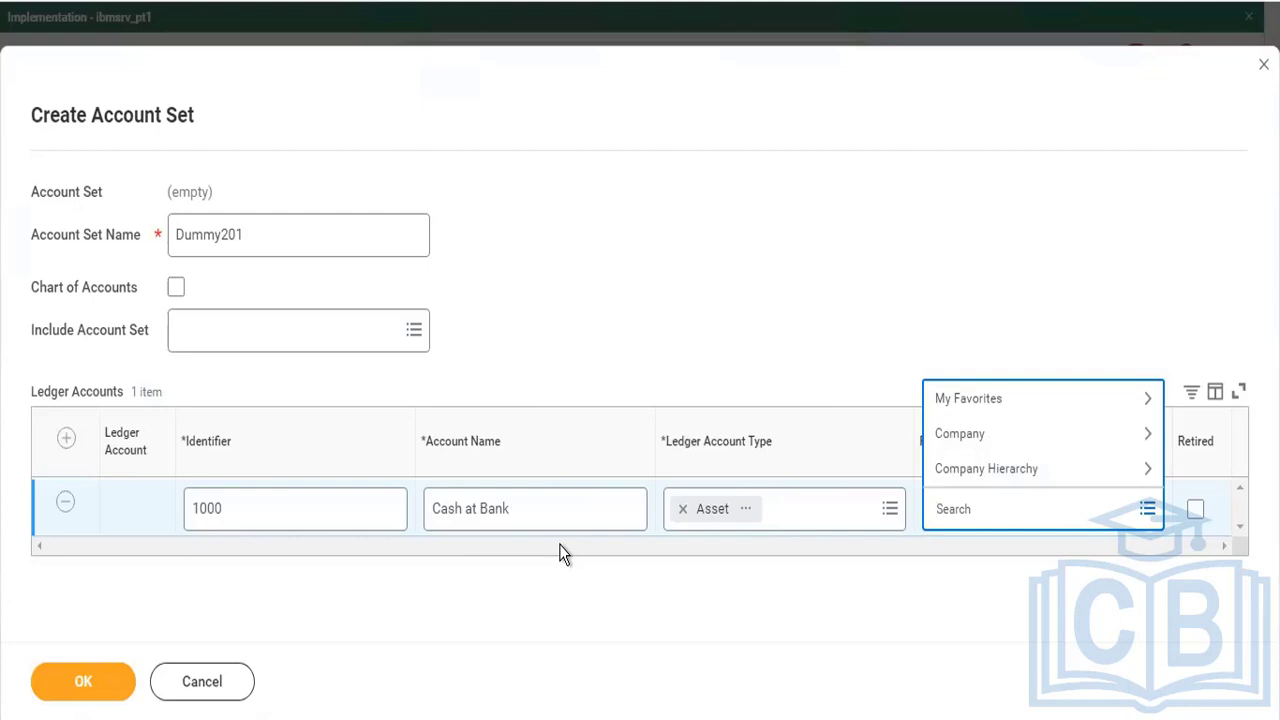
click(588, 273)
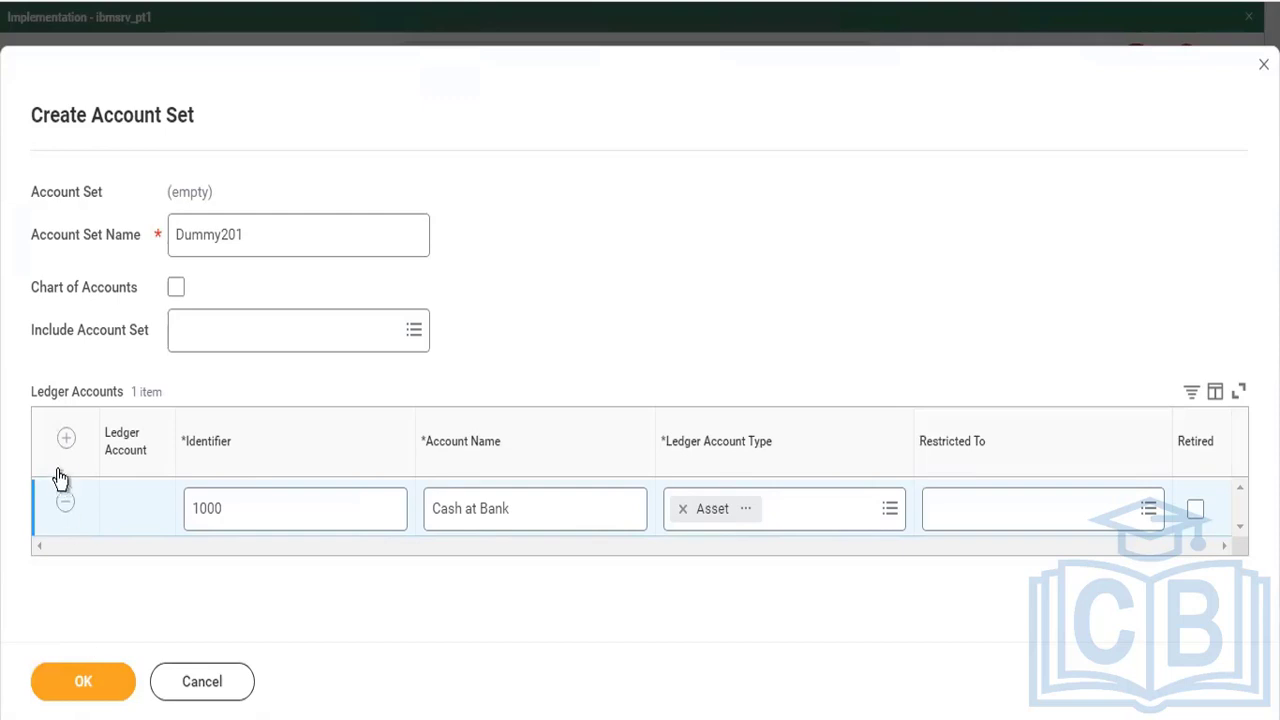
Add a second ledger account with identifier 2000, name "Bank Balance" and type Asset, and submit the account set.
click(324, 511)
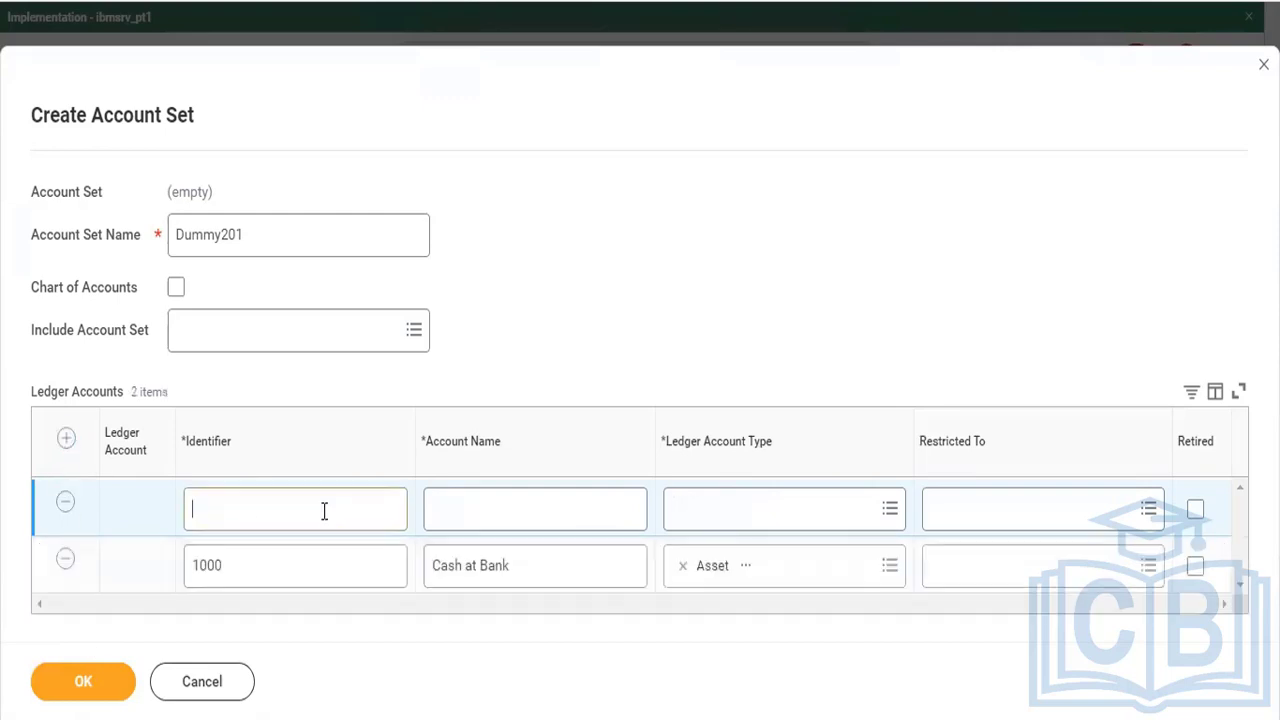
text(2000)
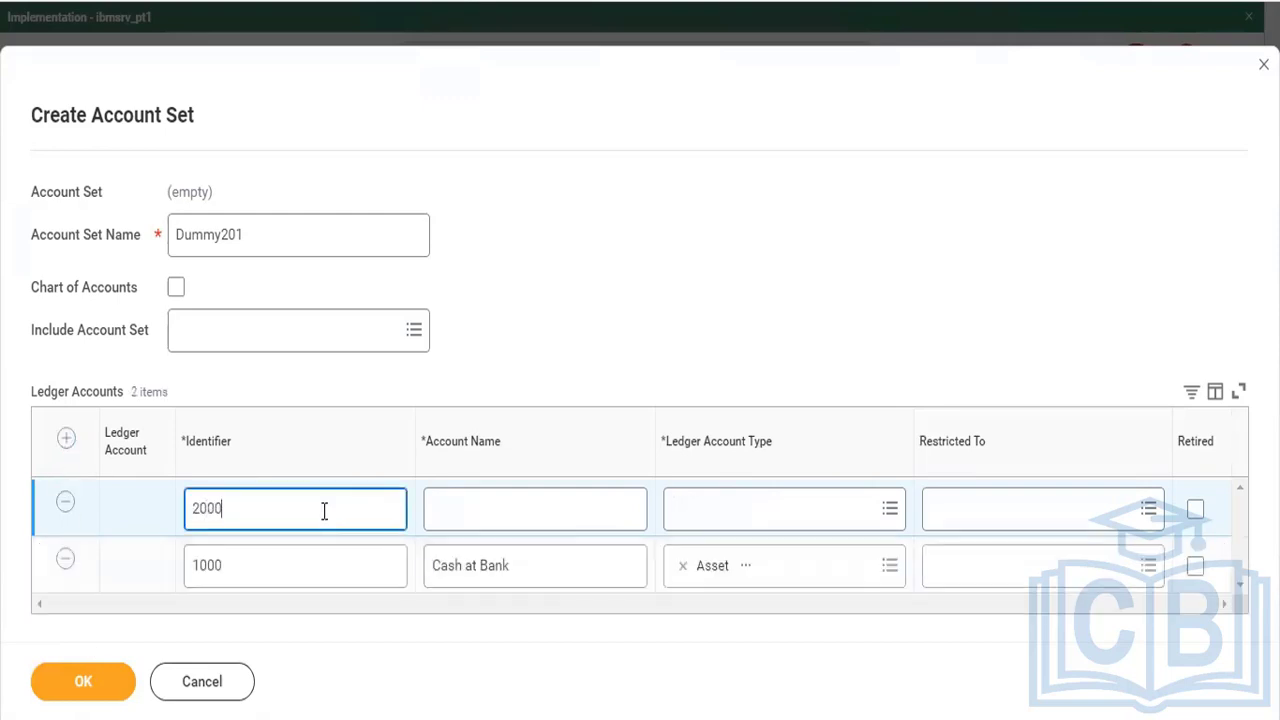
click(515, 511)
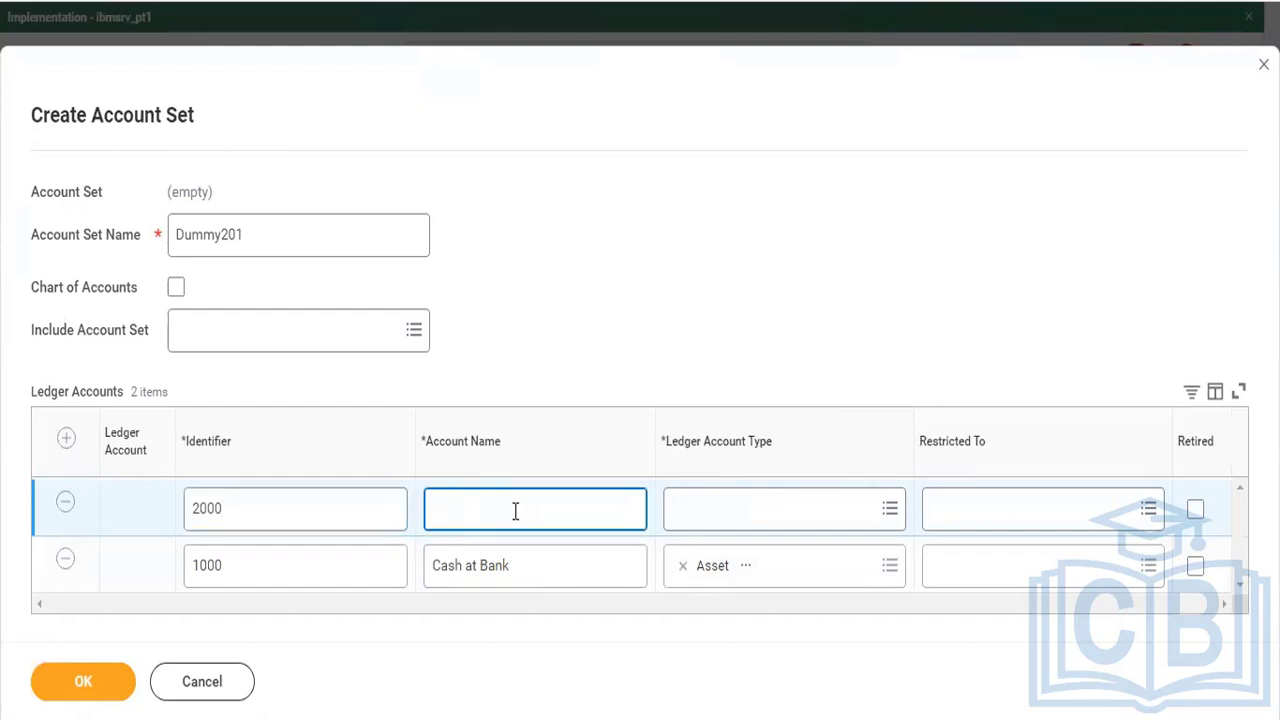
text(Bank Balance)
click(776, 508)
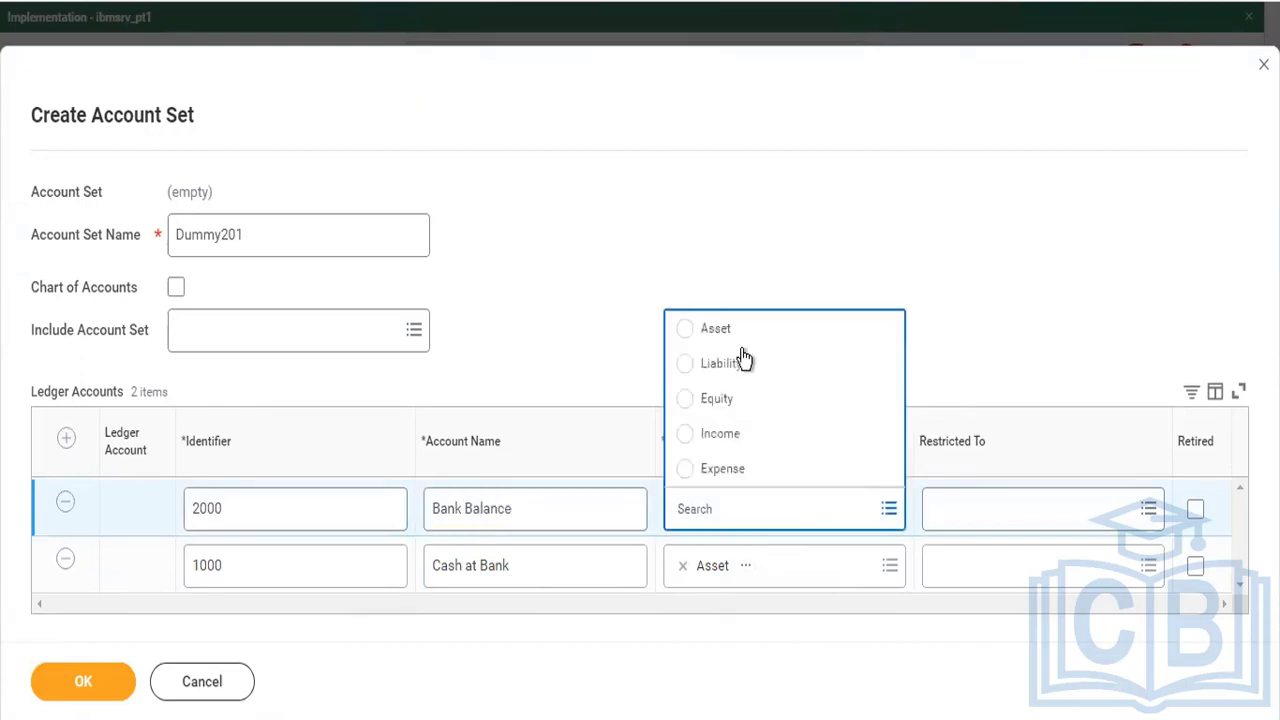
click(735, 328)
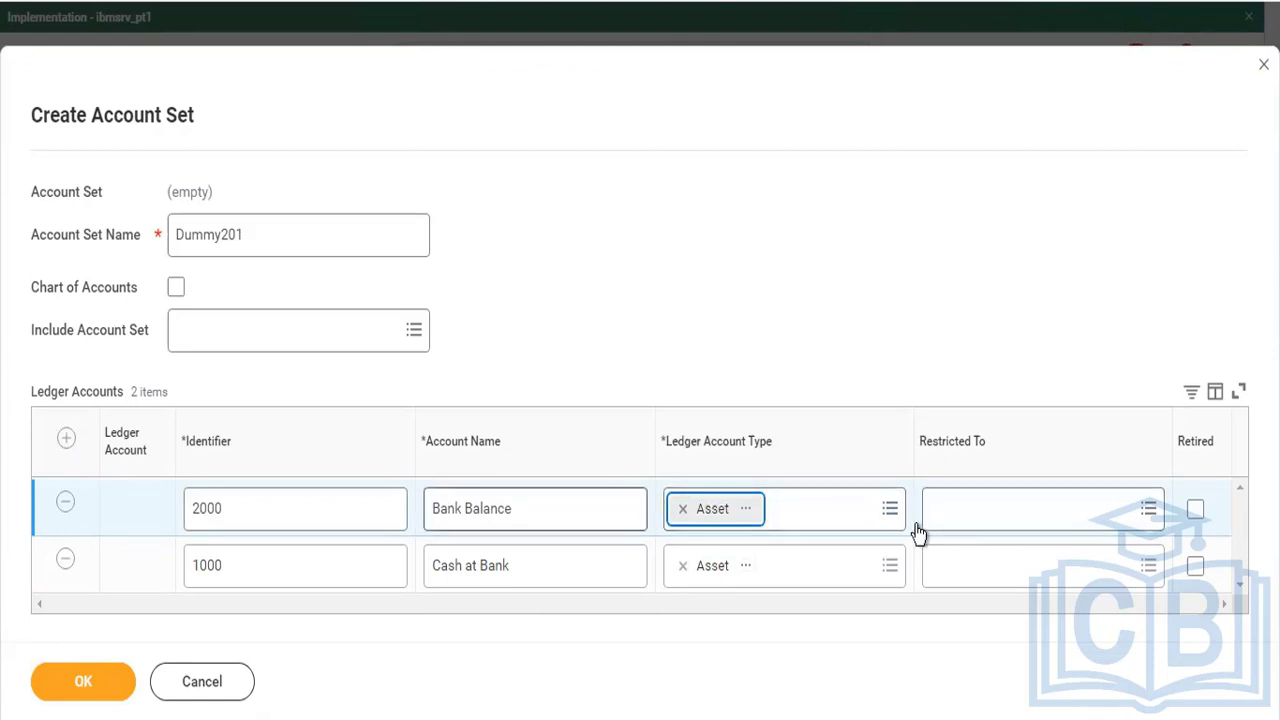
click(86, 690)
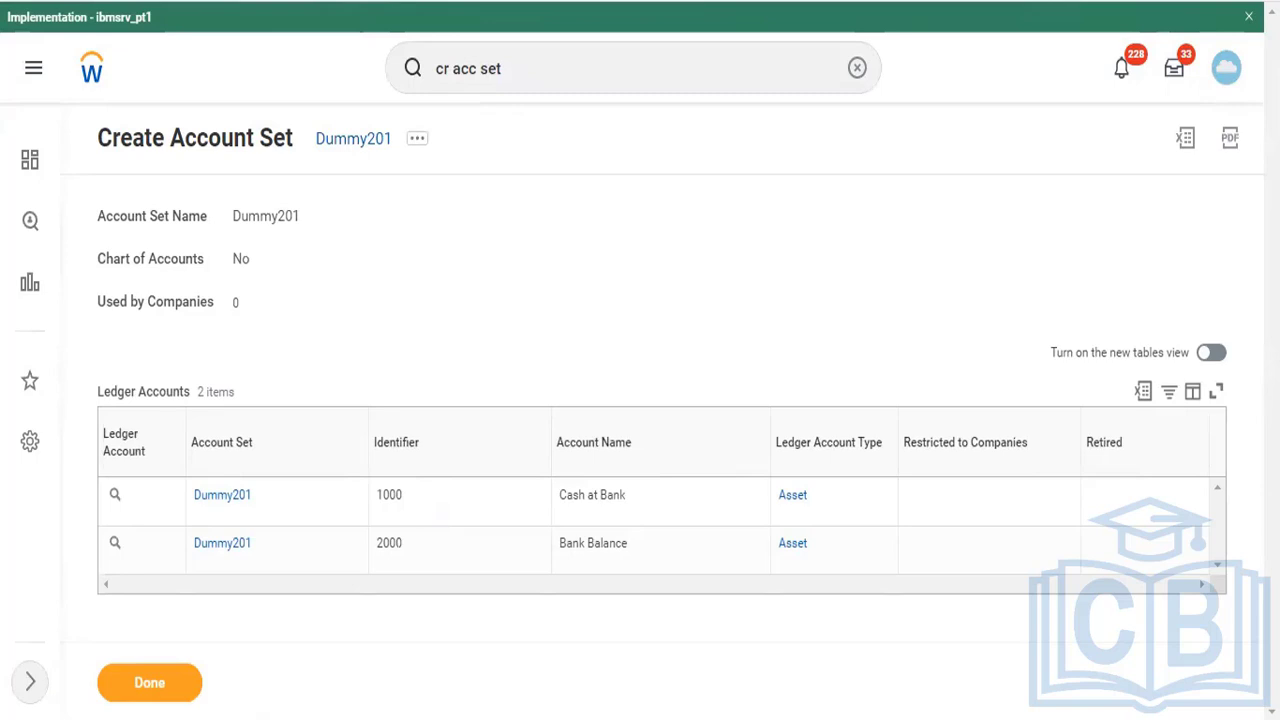
Close the account set's browser tab and review the remaining accounting details of TC102 Twitter Inc Company.
right_click(709, 1)
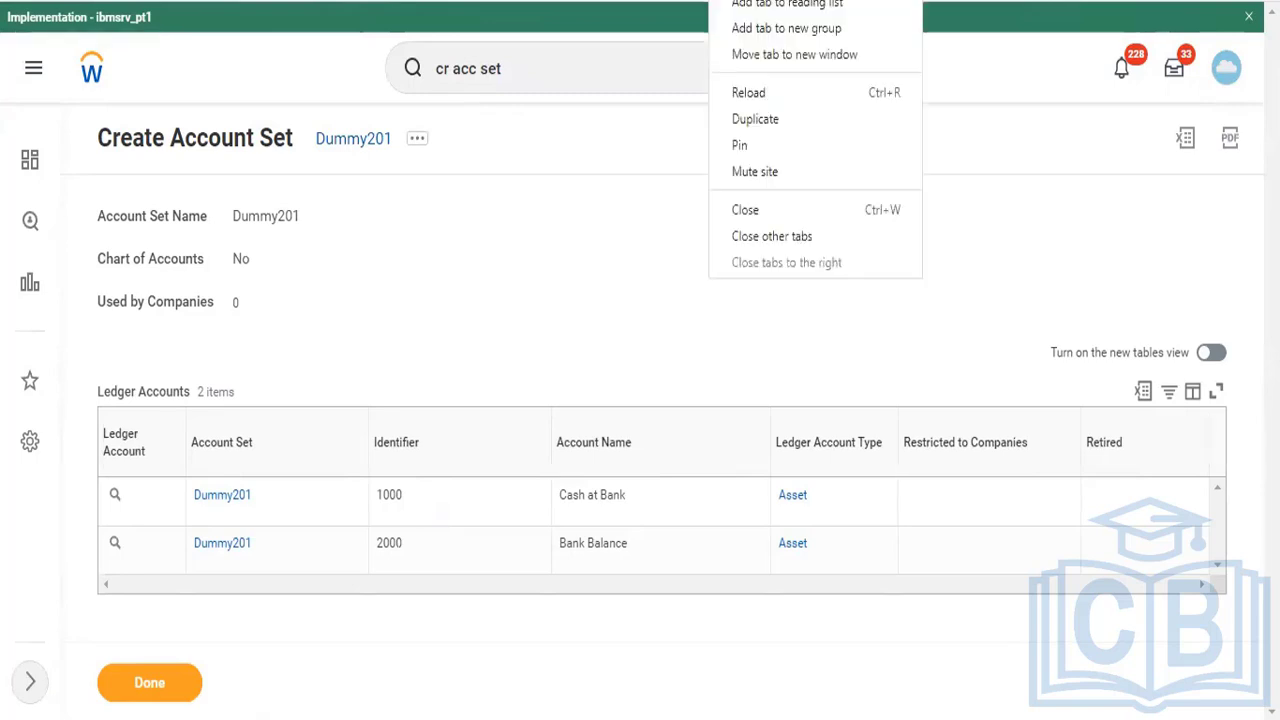
click(764, 208)
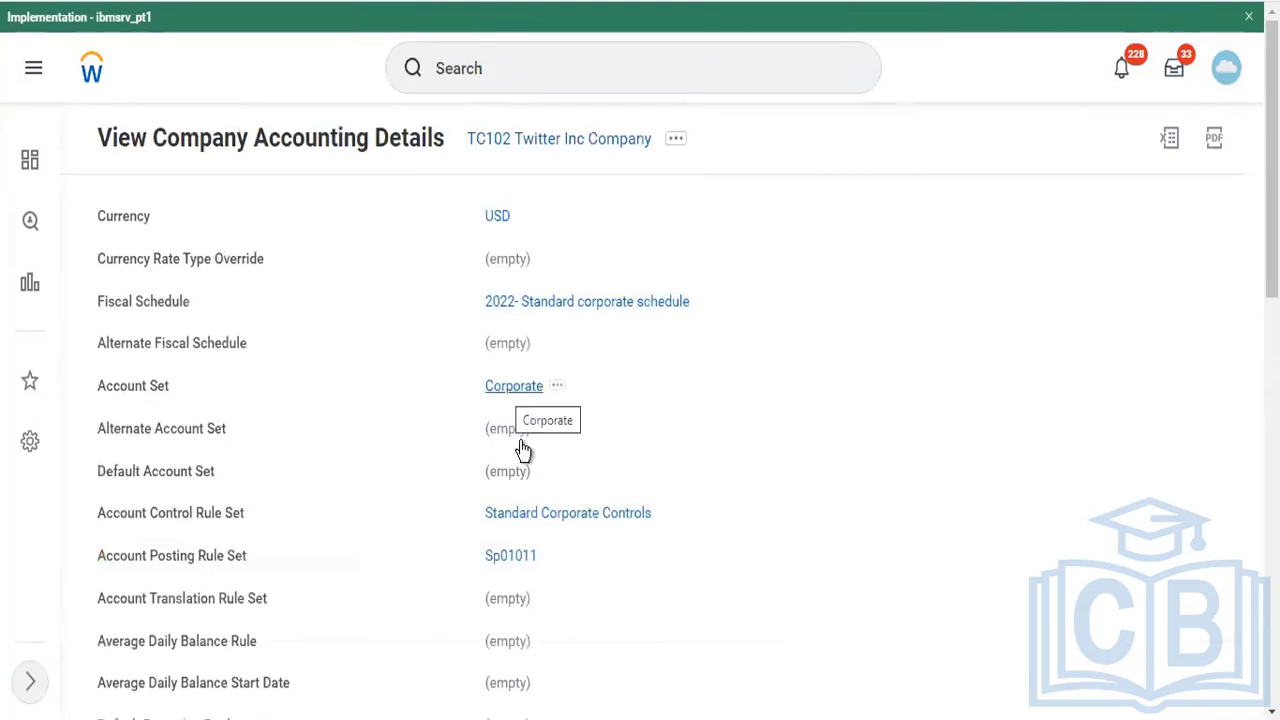
scroll(683, 465, down, 2)
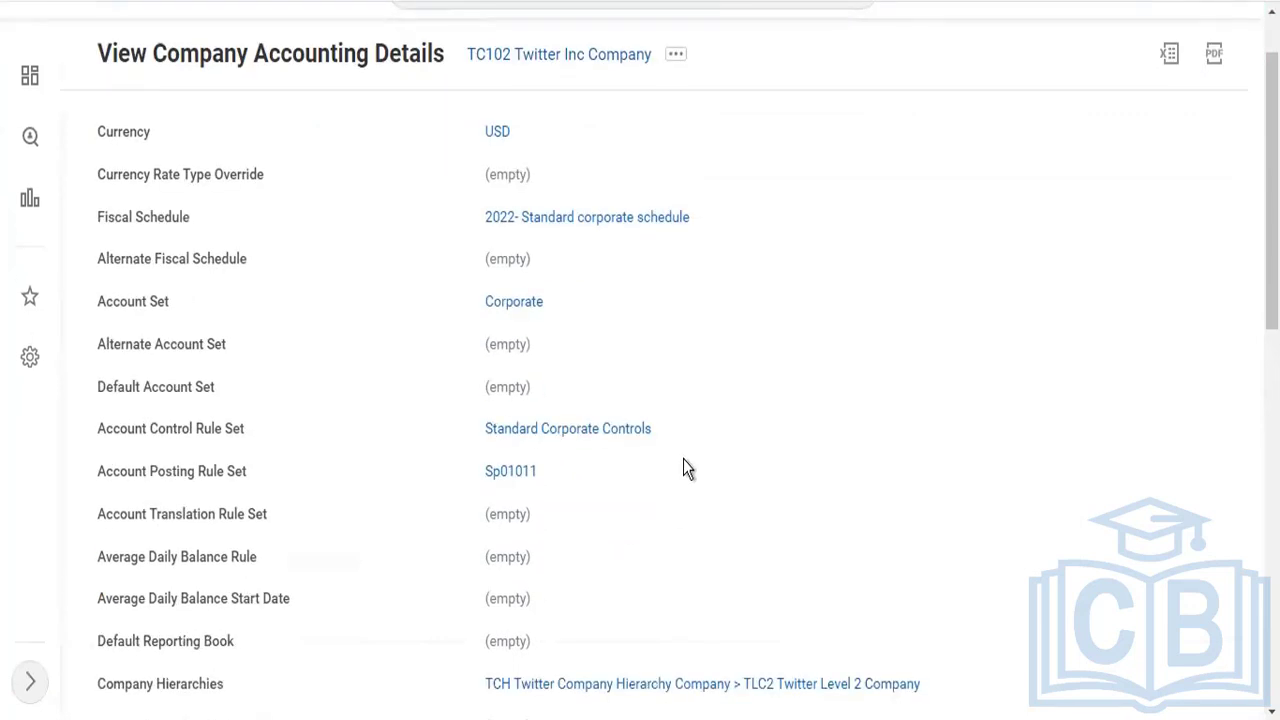
scroll(684, 463, down, 2)
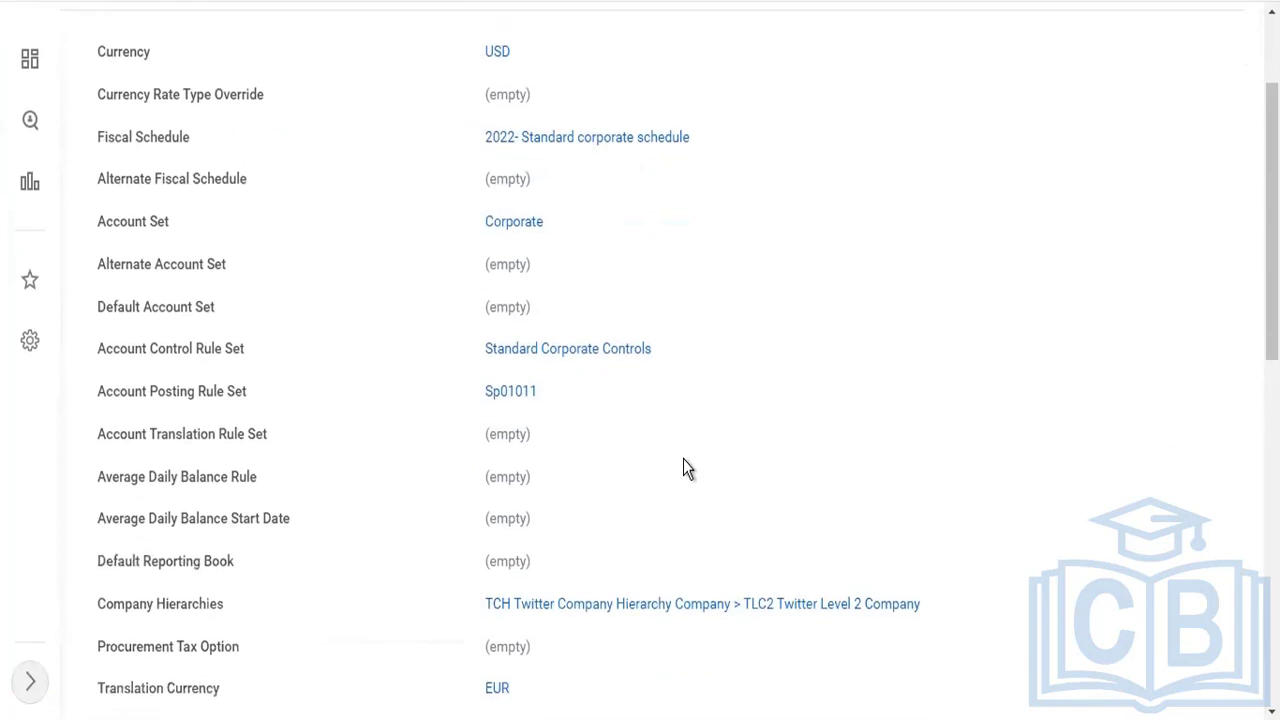
Open the company's account control rule set Standard Corporate Controls in a new tab and review its details and approval thresholds.
right_click(594, 360)
click(614, 372)
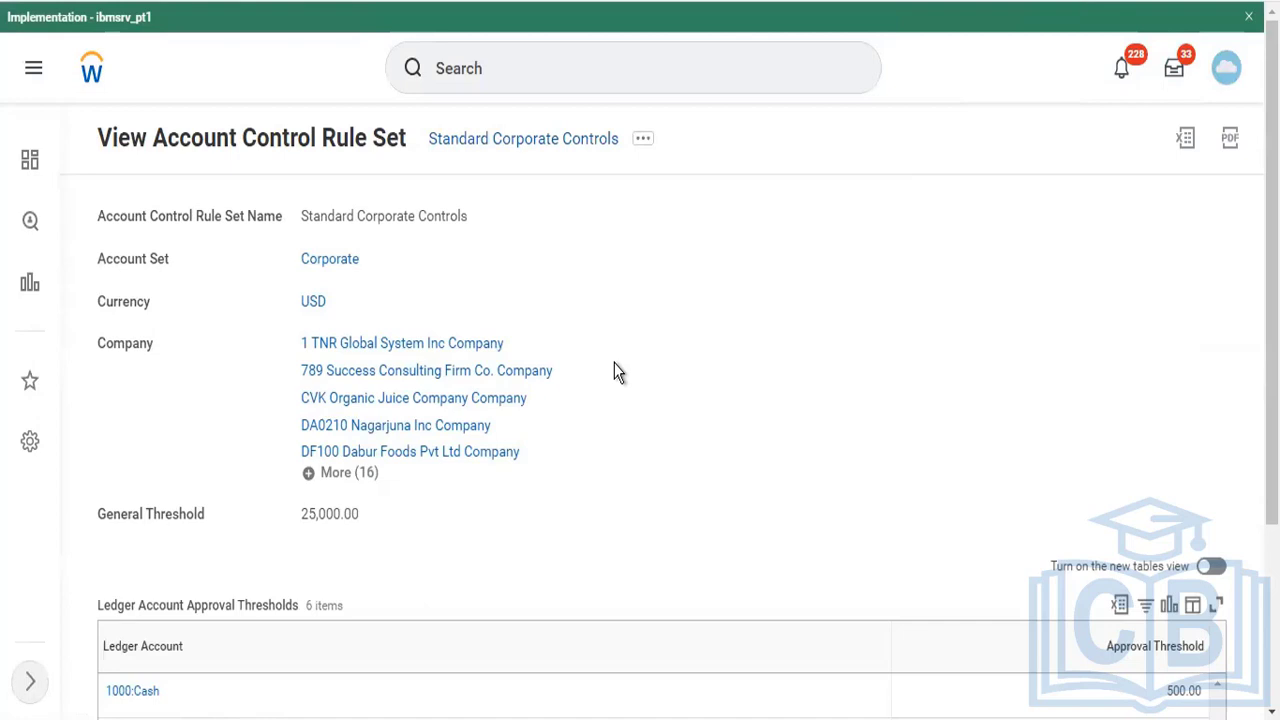
scroll(615, 372, down, 2)
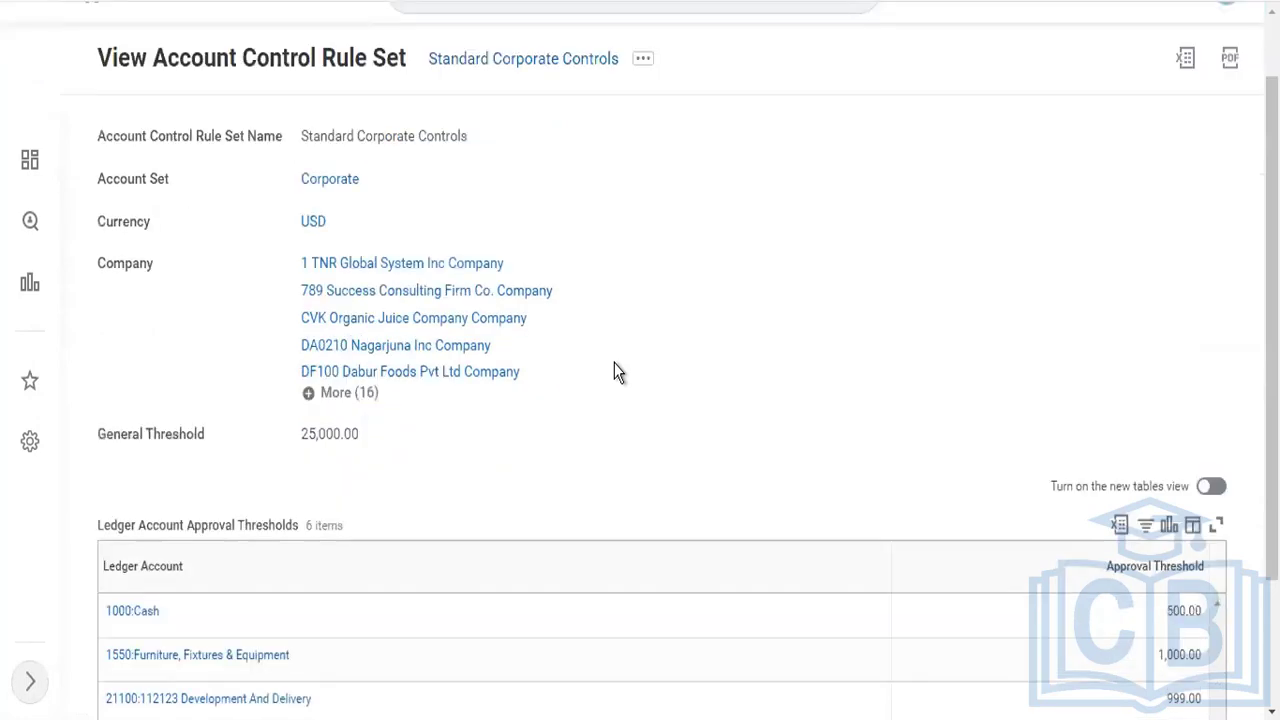
scroll(615, 372, up, 2)
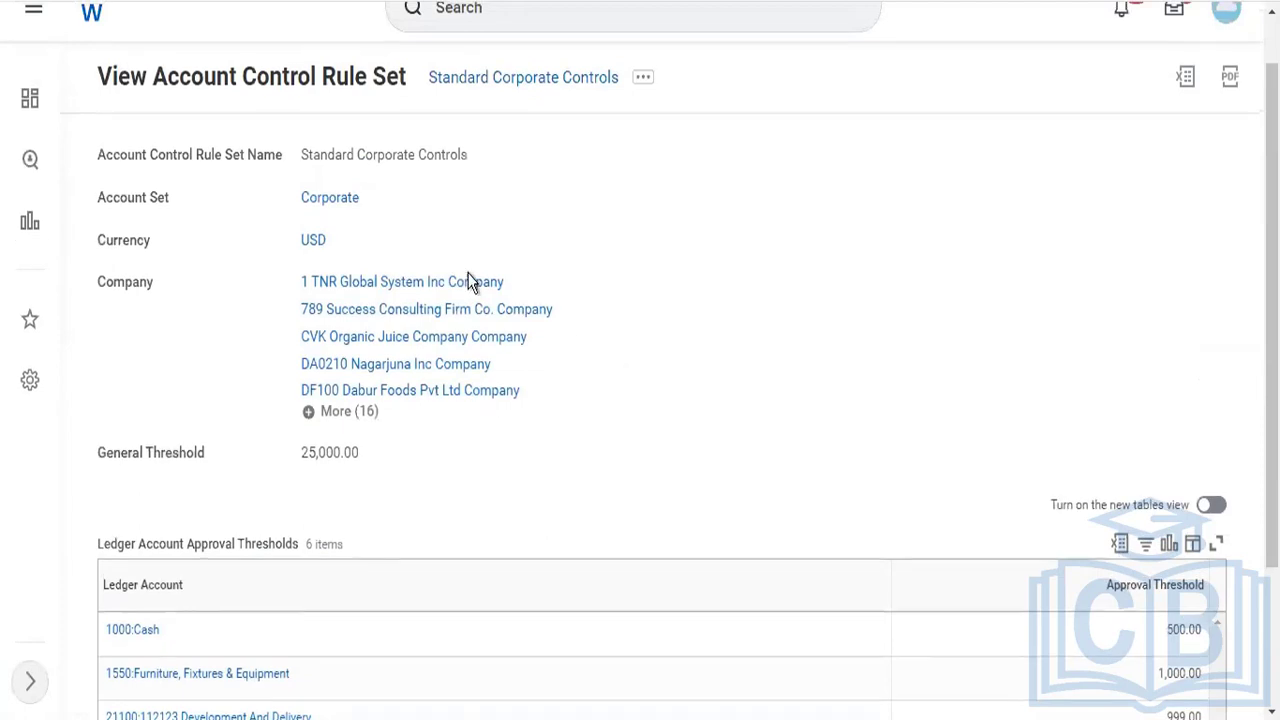
scroll(562, 234, up, 1)
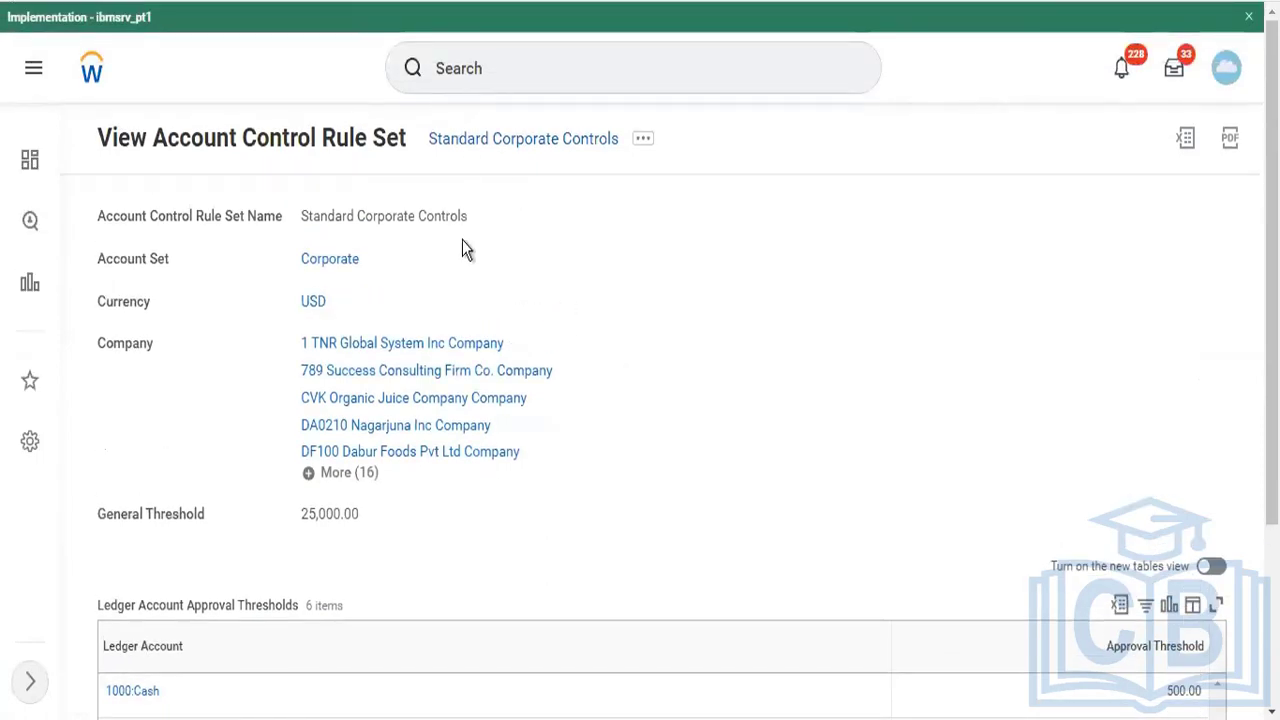
scroll(810, 472, down, 3)
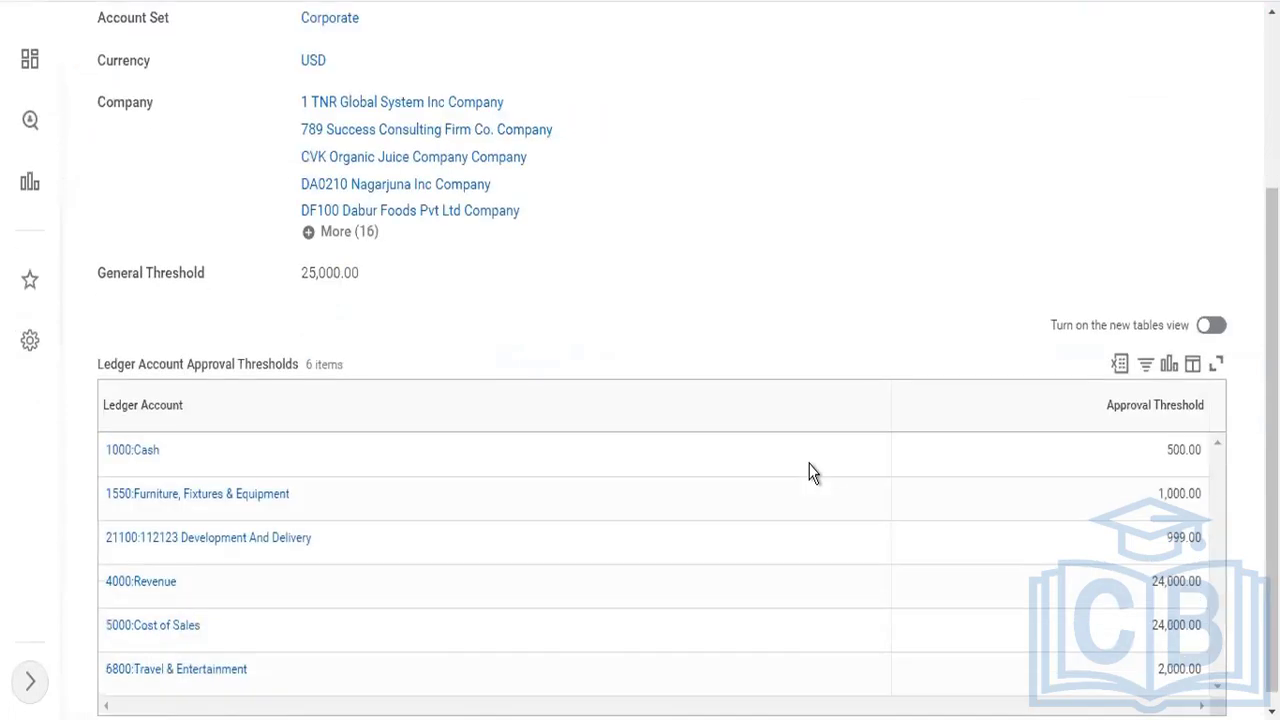
Search for the Create Account Control Rule Set task with "cr acc contr" and dismiss the suggestions without opening it.
scroll(810, 472, up, 3)
click(493, 66)
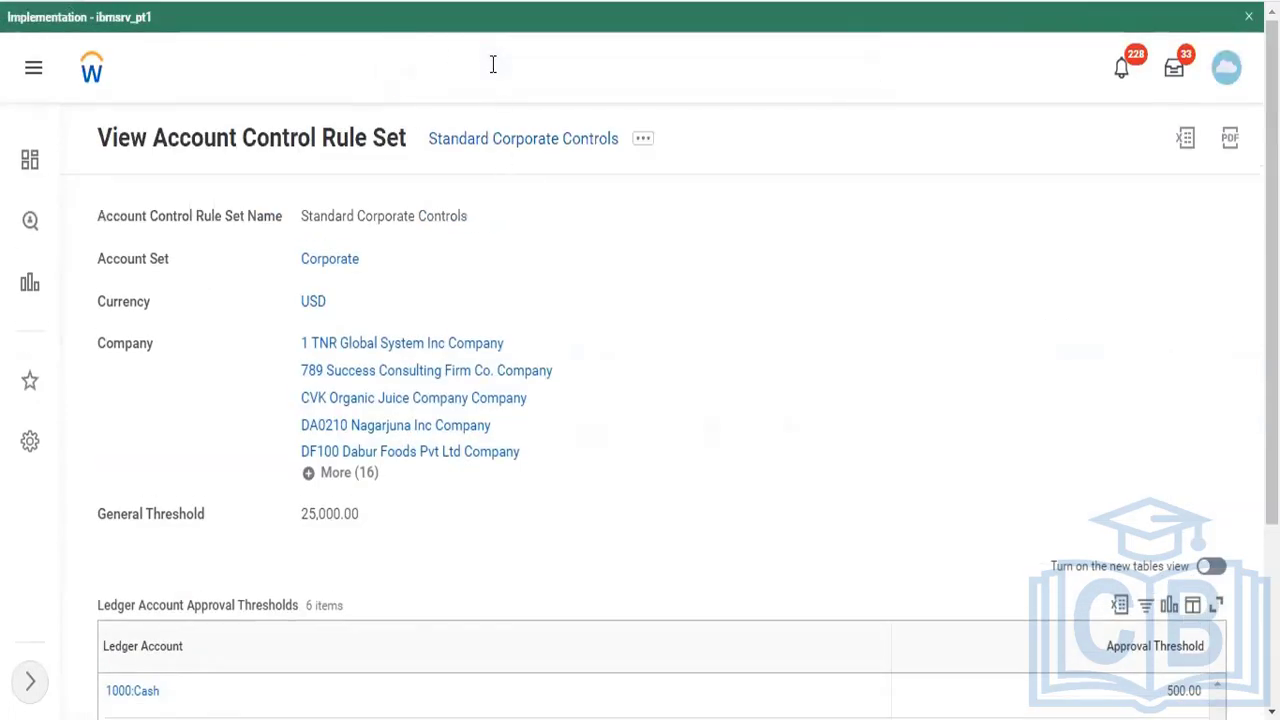
text(cr acc con)
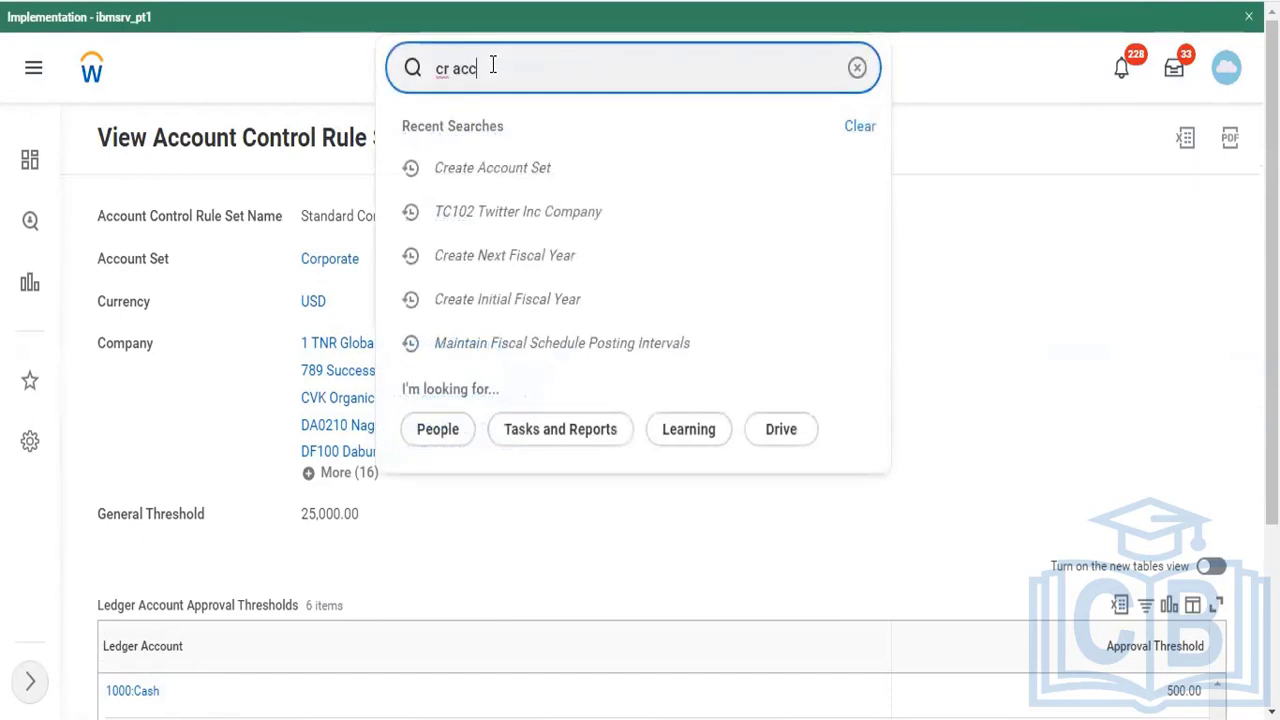
key(BackSpace)
key(BackSpace)
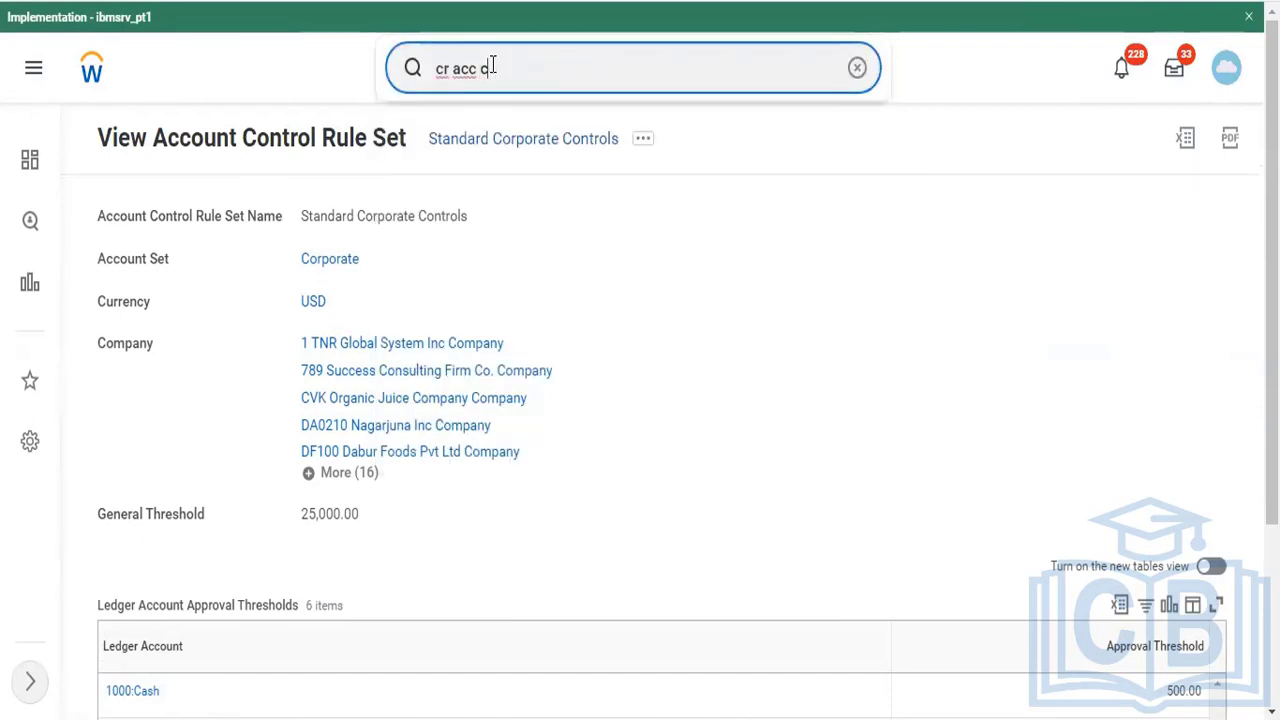
text(ontr)
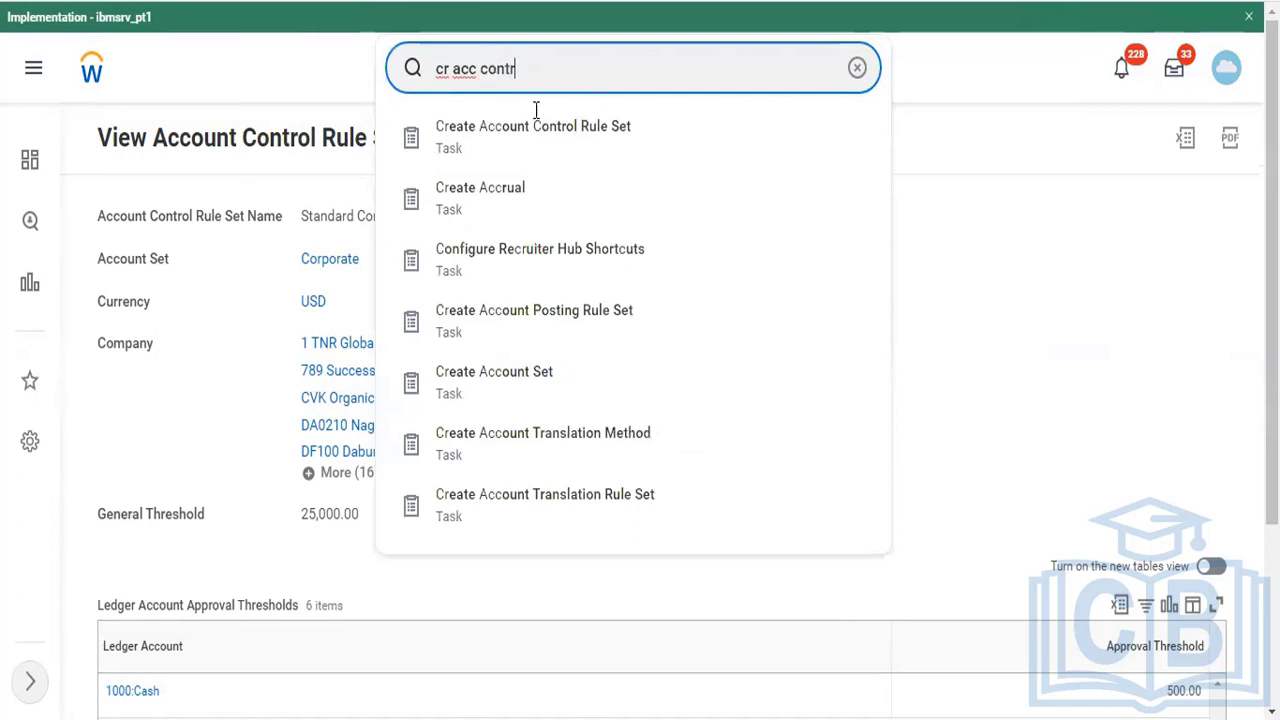
click(978, 368)
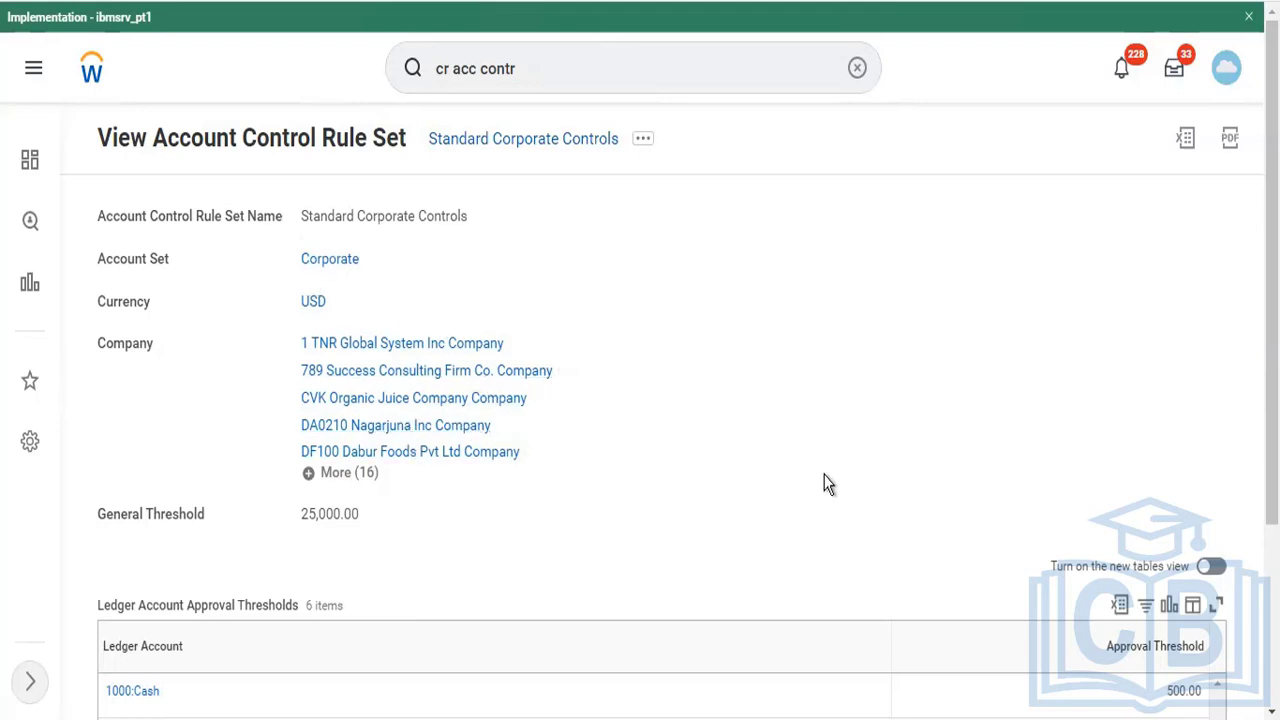
Examine the ledger account approval thresholds of the control rule set, highlighting the threshold amount for 1000:Cash.
scroll(826, 483, down, 2)
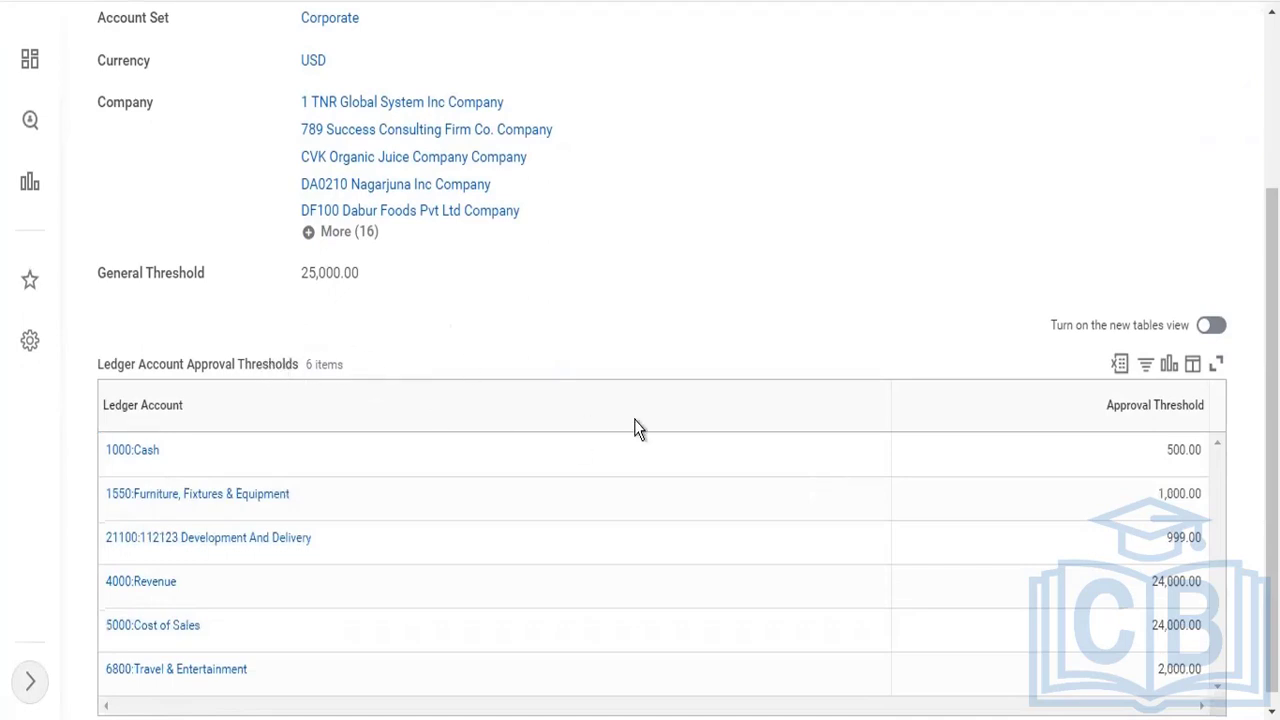
click(666, 436)
scroll(983, 295, down, 1)
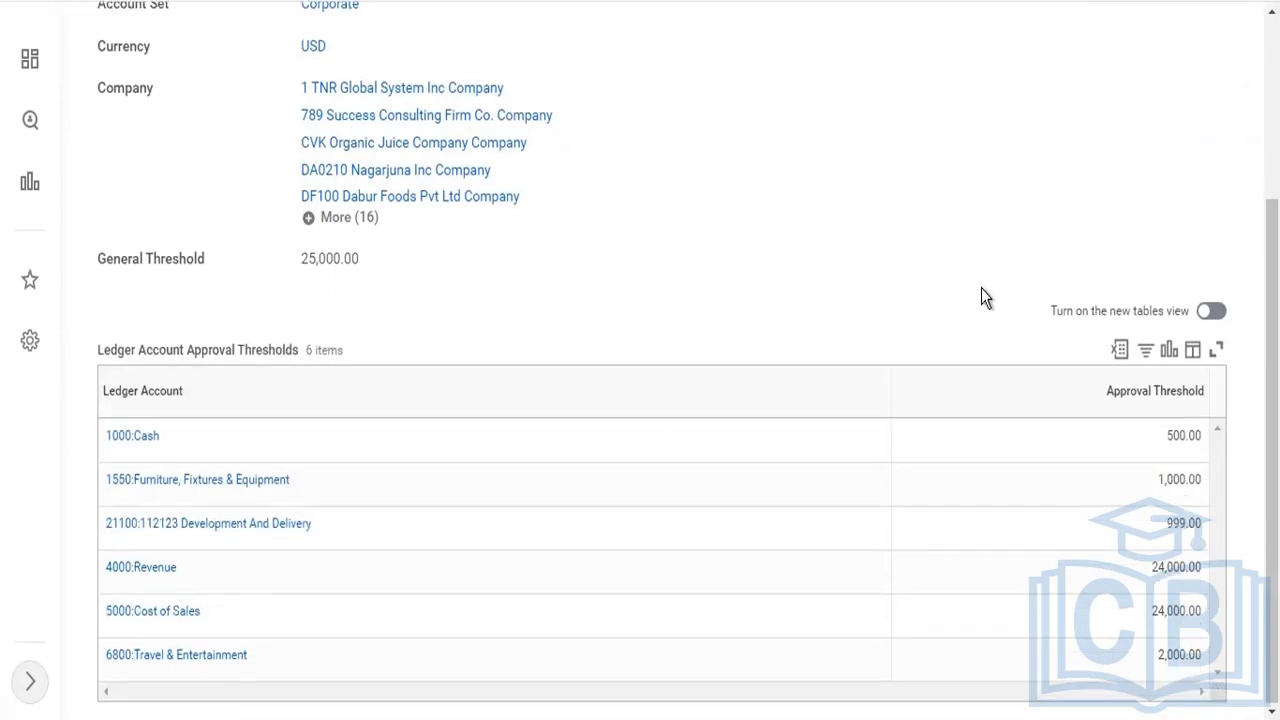
click(1192, 474)
click(1160, 437)
drag(1192, 440, 1201, 440)
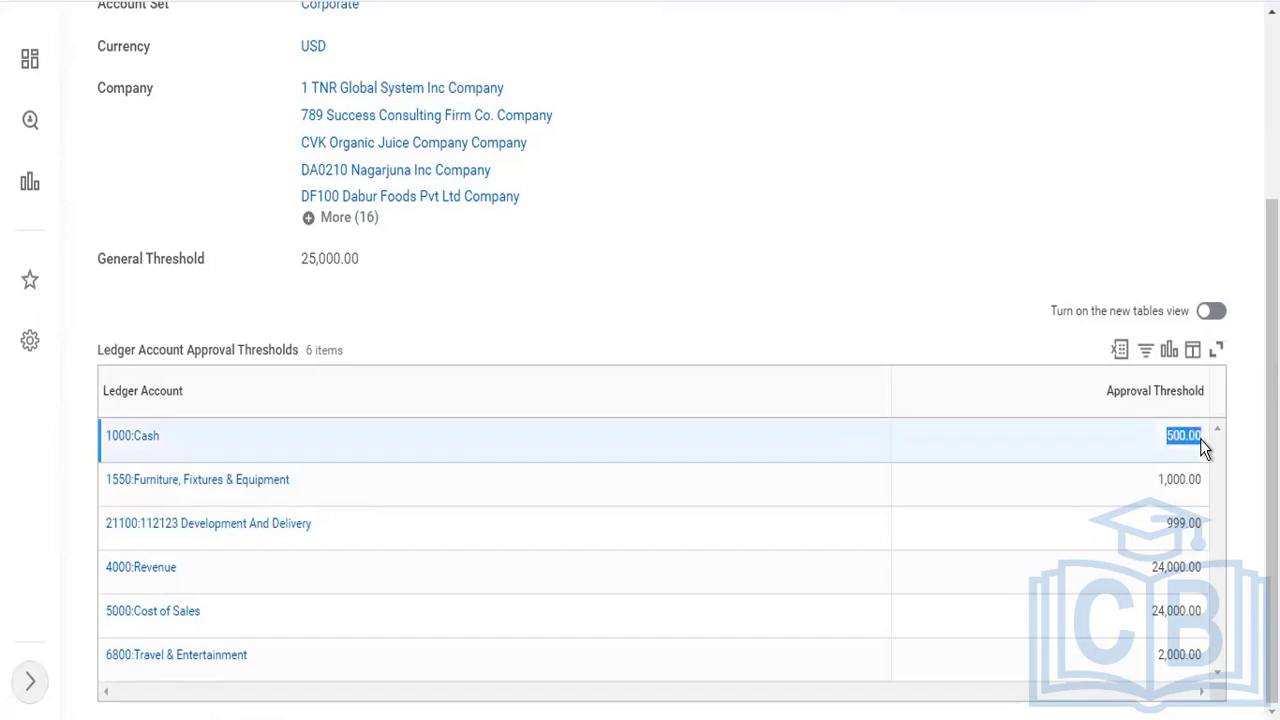
scroll(709, 160, up, 3)
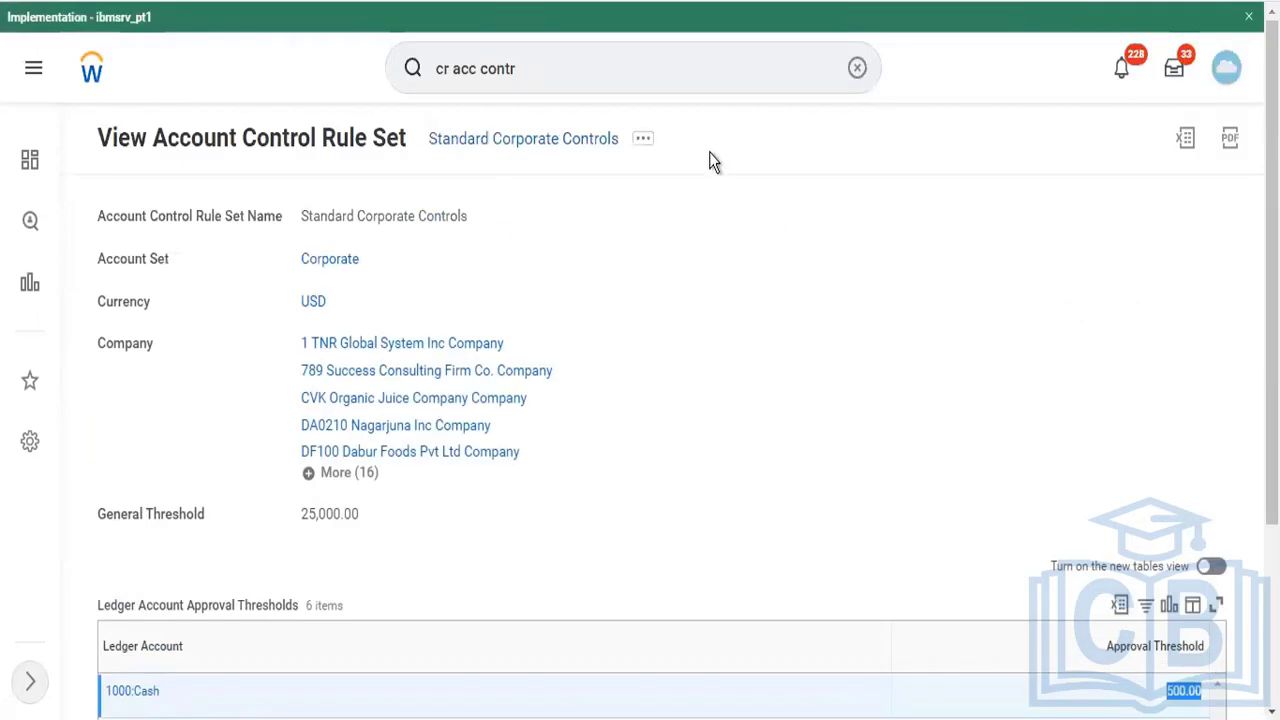
Search for the Create Journal task with "cr journal", dismiss the suggestions, and recheck the approval threshold for 1000:Cash.
click(585, 68)
drag(534, 69, 362, 80)
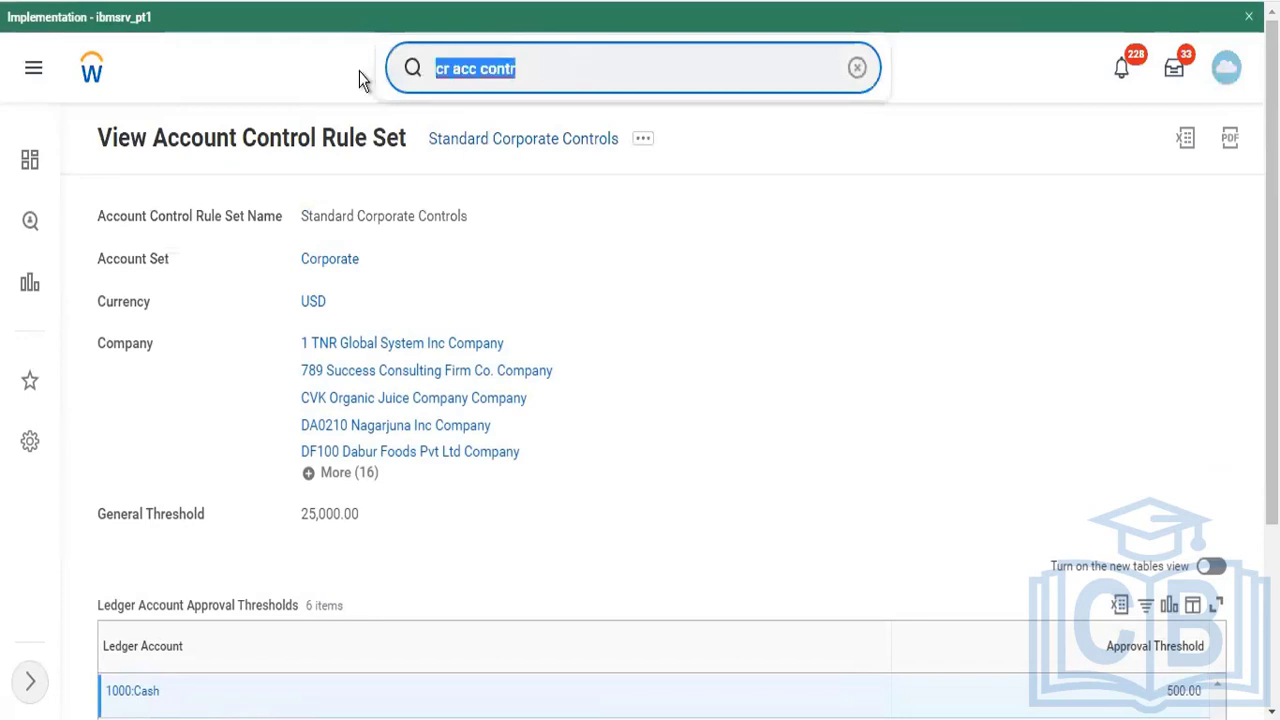
text(cr)
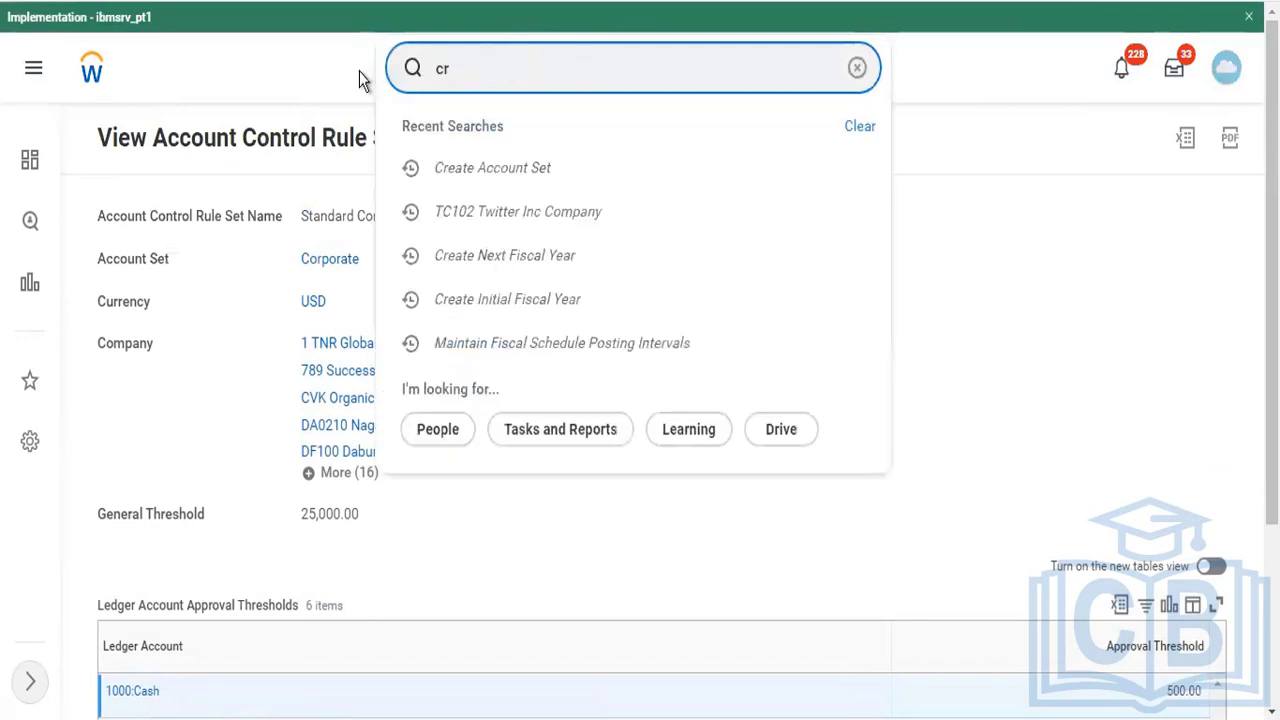
text( journal)
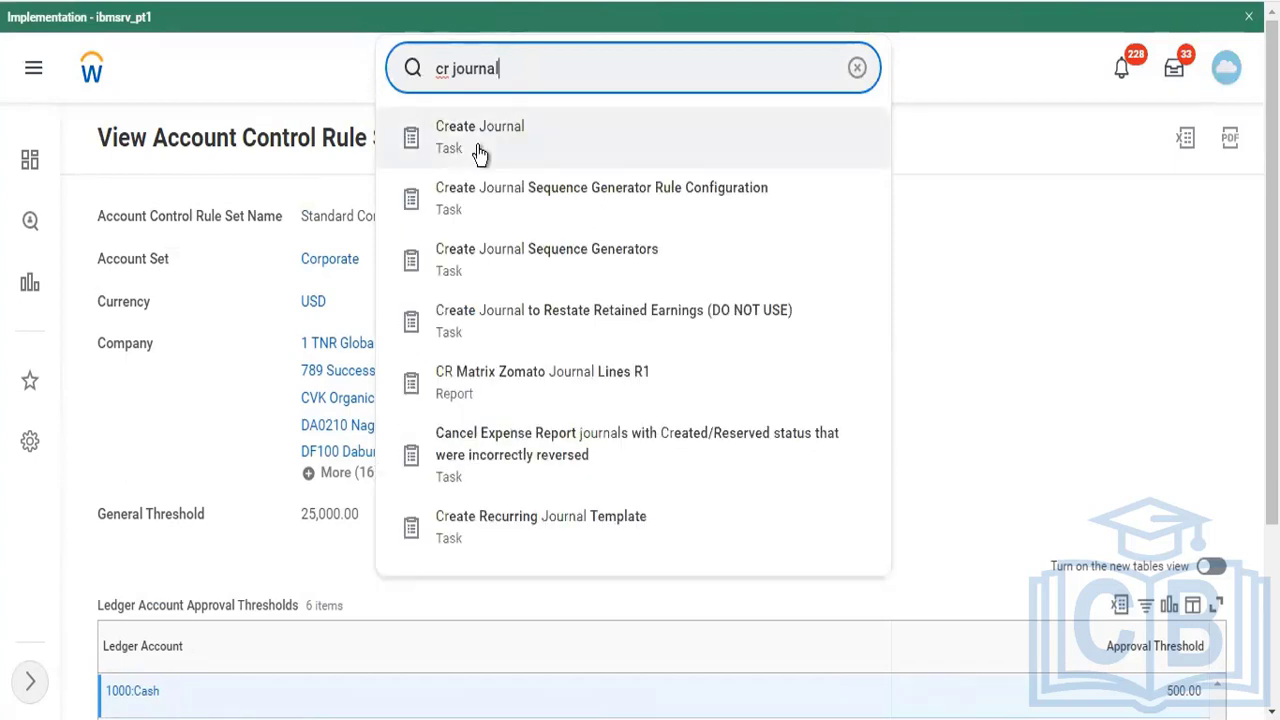
click(1125, 418)
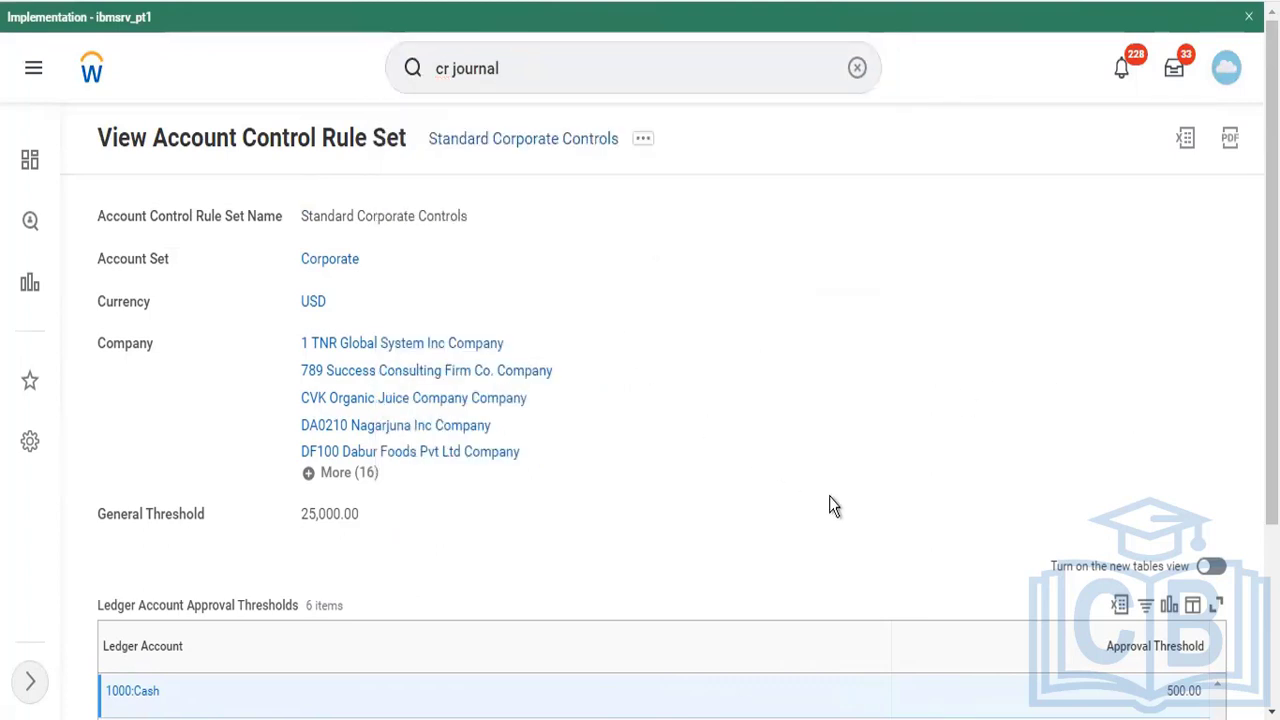
scroll(829, 498, down, 2)
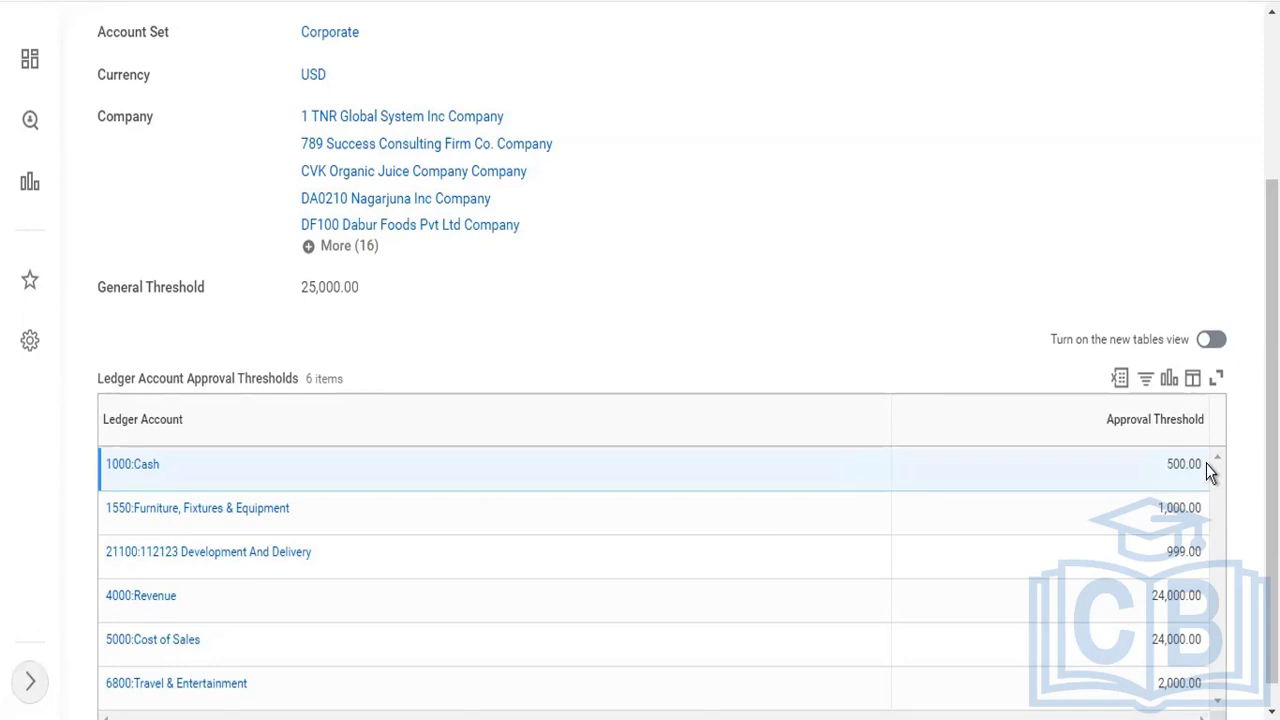
scroll(1023, 340, up, 3)
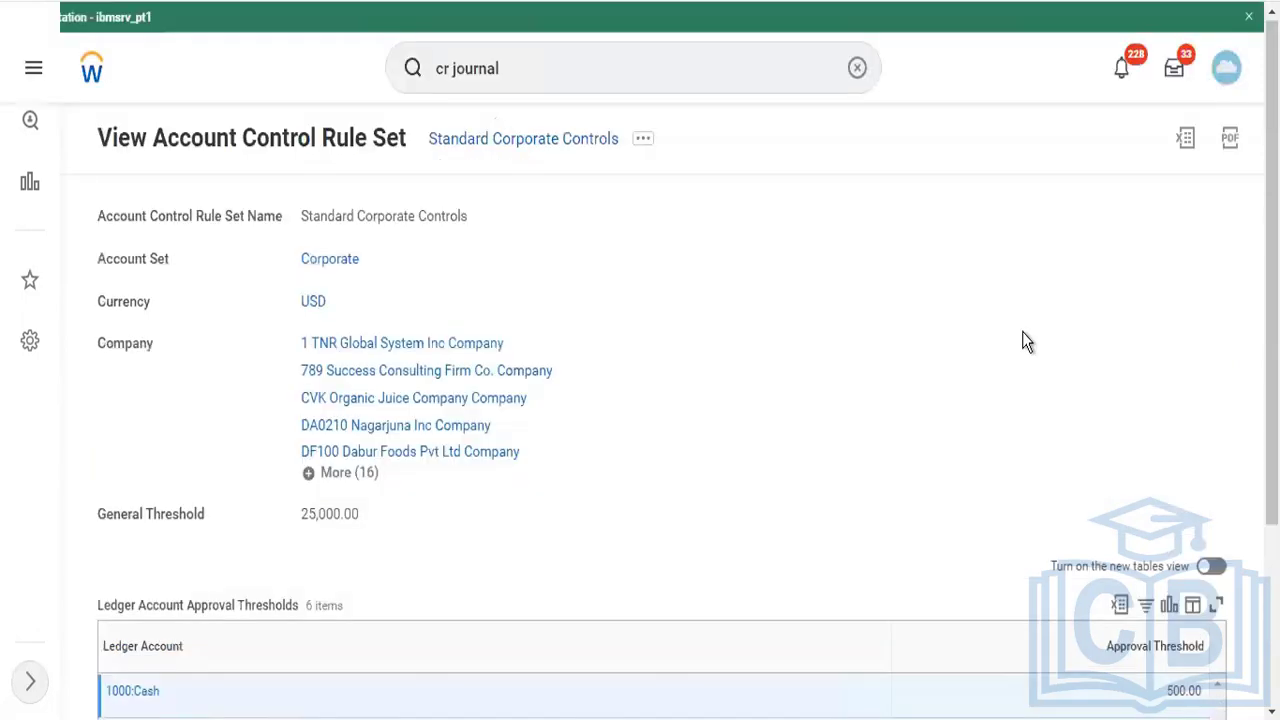
Search for "Bp: journal", open the Accounting Journal Event (Default Definition) business process, and review its business process steps.
click(509, 70)
drag(509, 70, 420, 85)
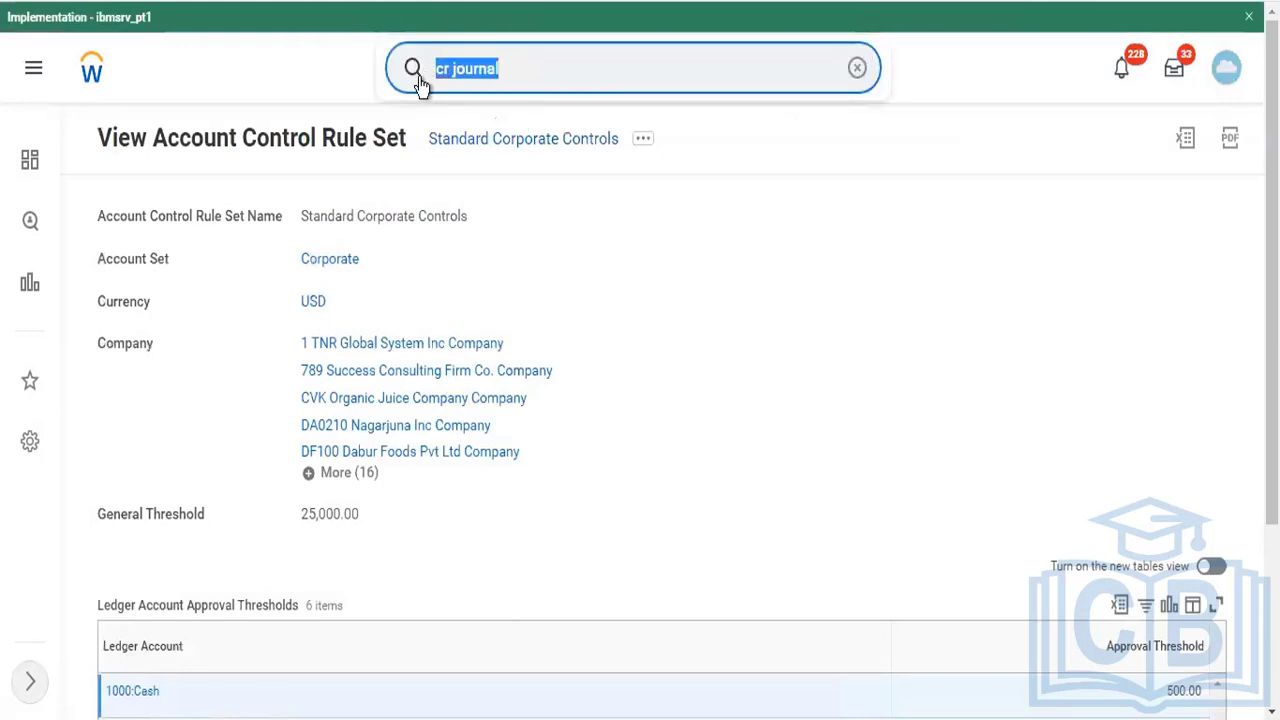
text(Bp: a)
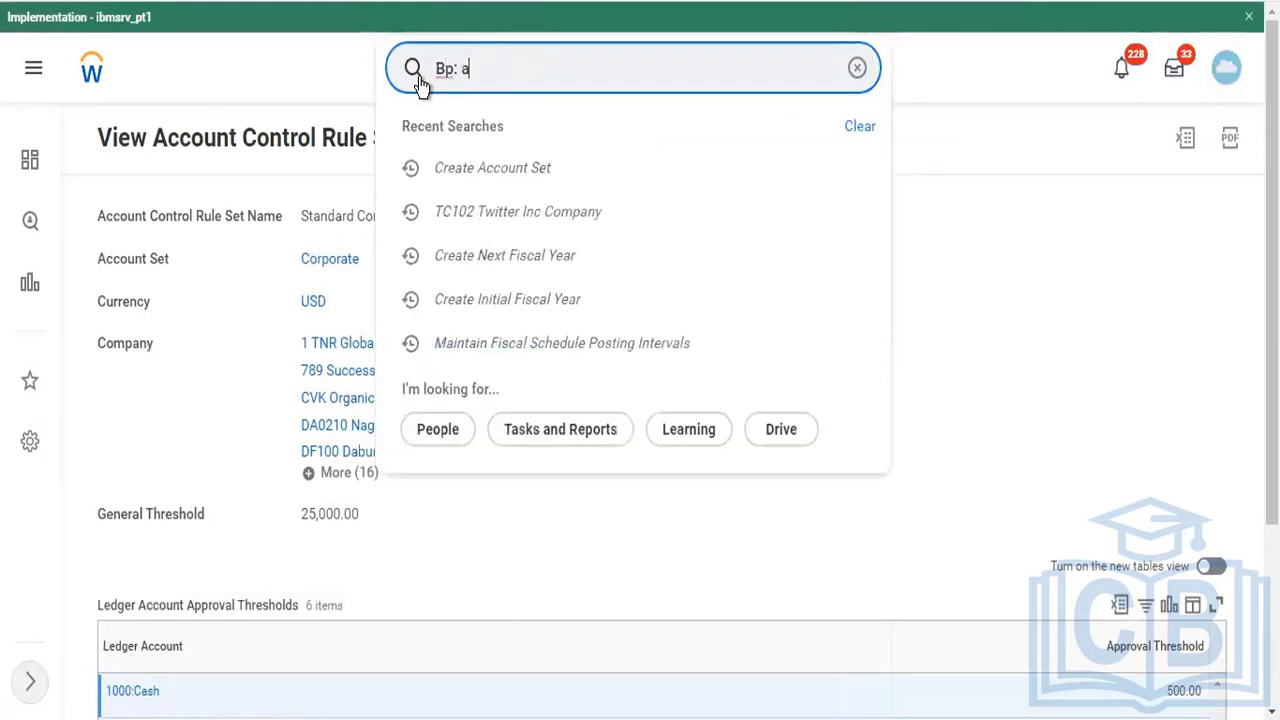
key(BackSpace)
text(journal)
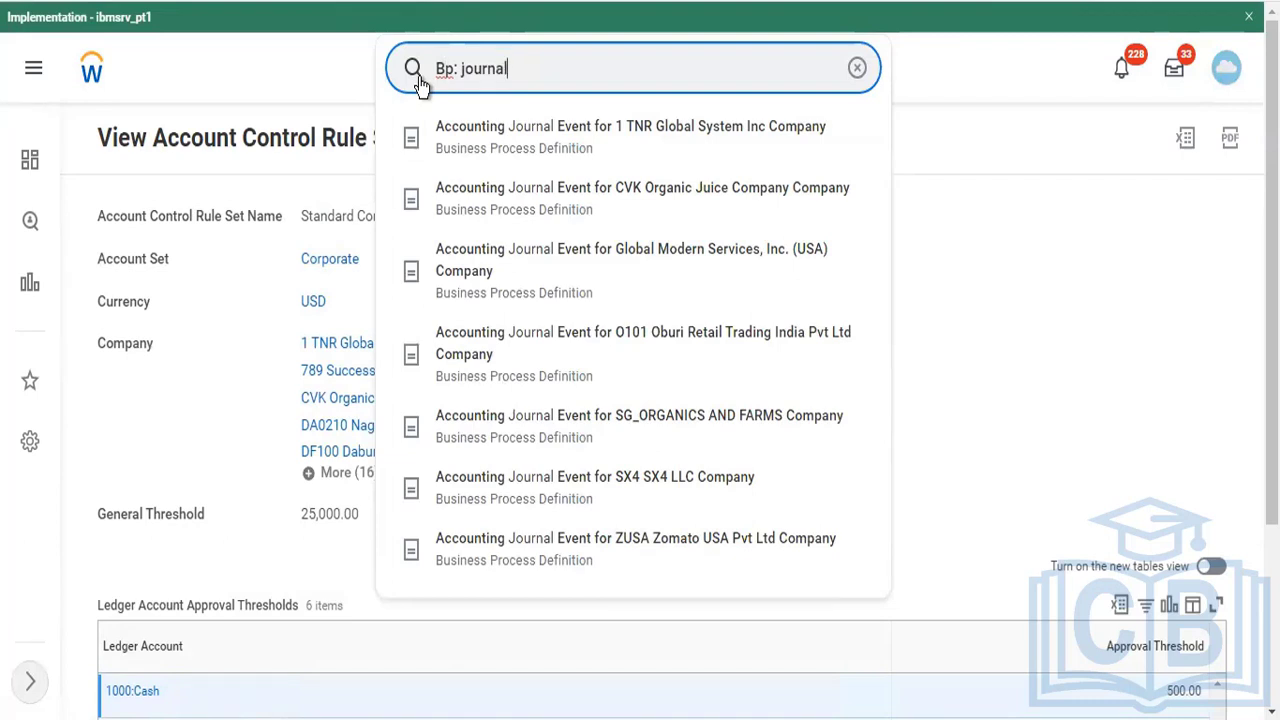
click(416, 76)
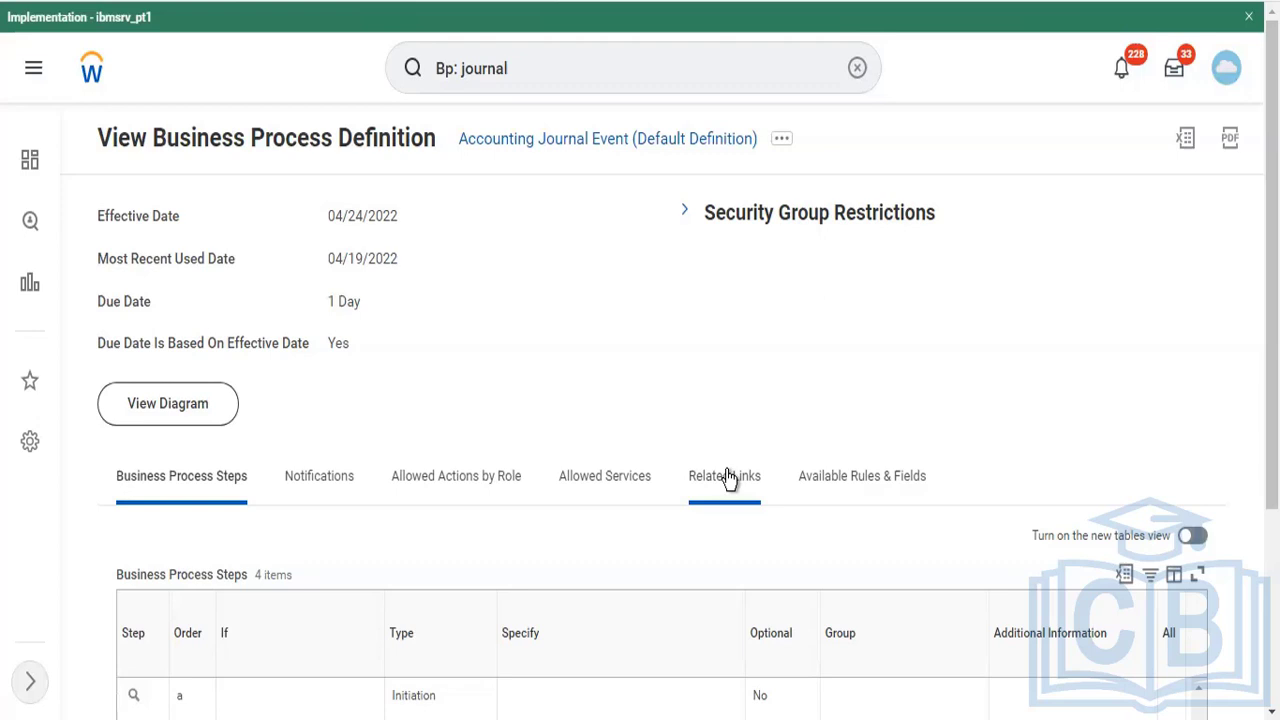
scroll(727, 478, down, 3)
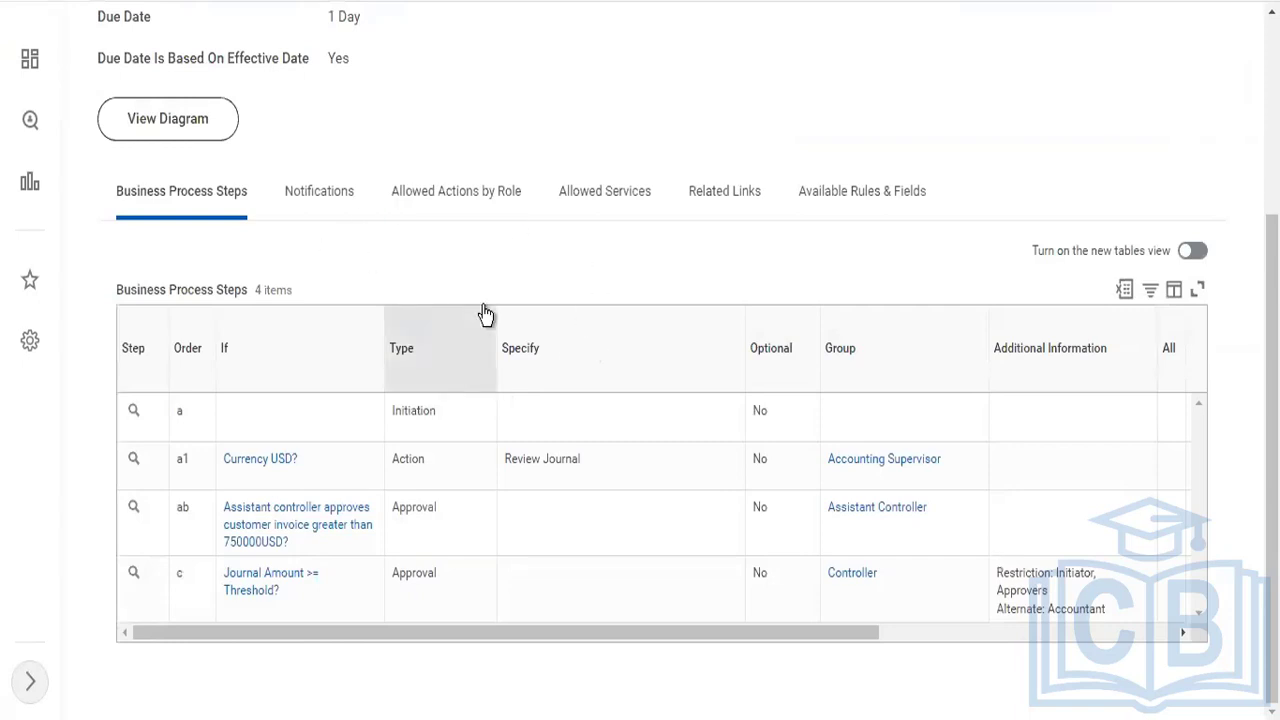
scroll(484, 310, up, 3)
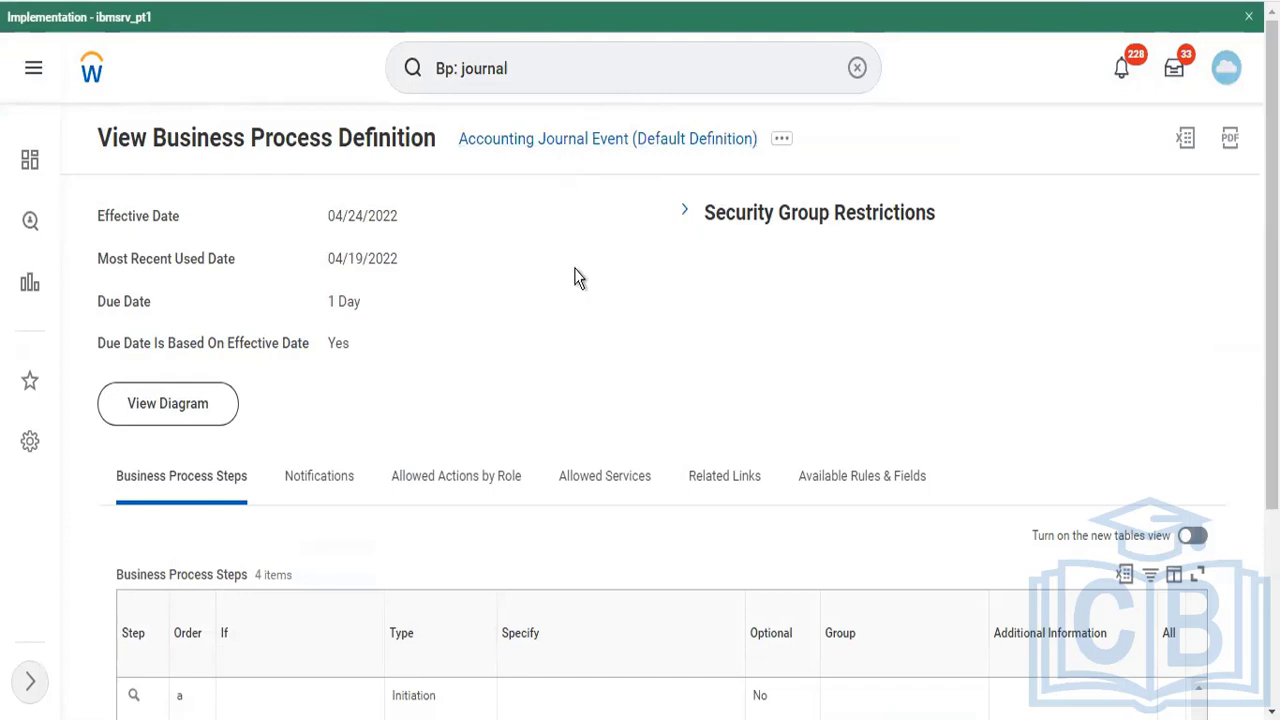
Return to the company's accounting details and open its account posting rule set Sp01011 in a new tab.
scroll(574, 270, down, 3)
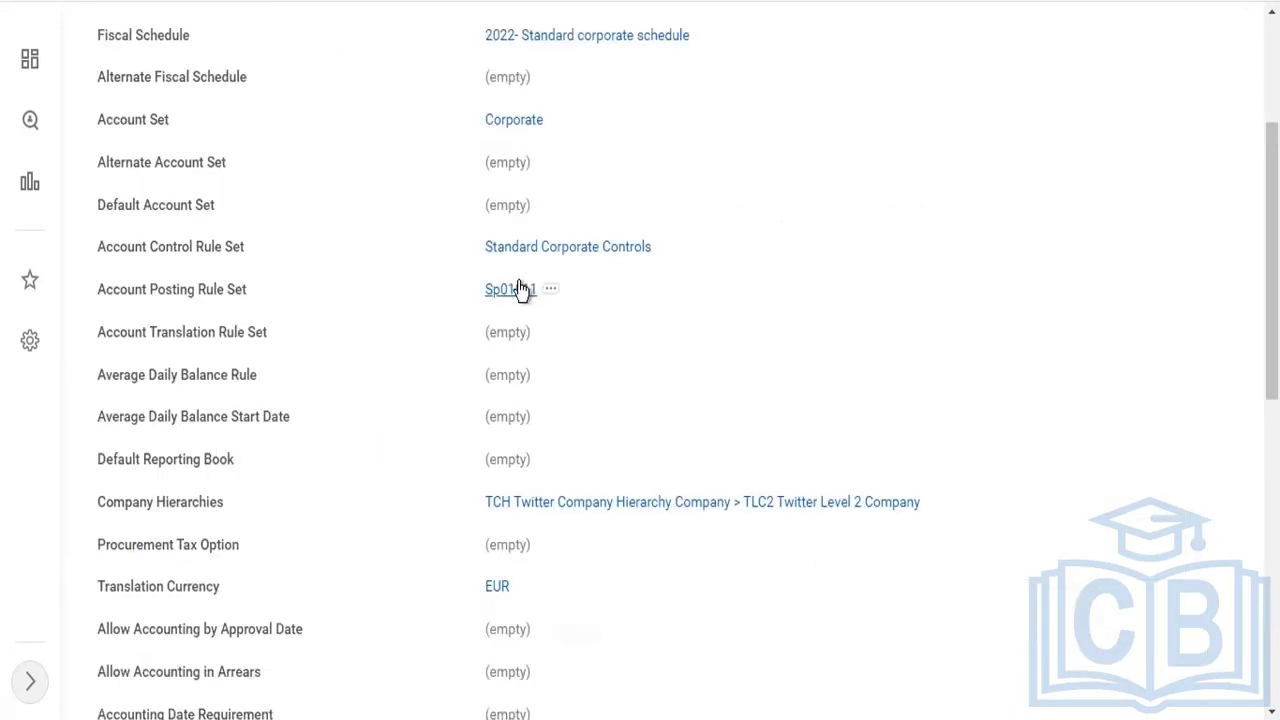
right_click(520, 289)
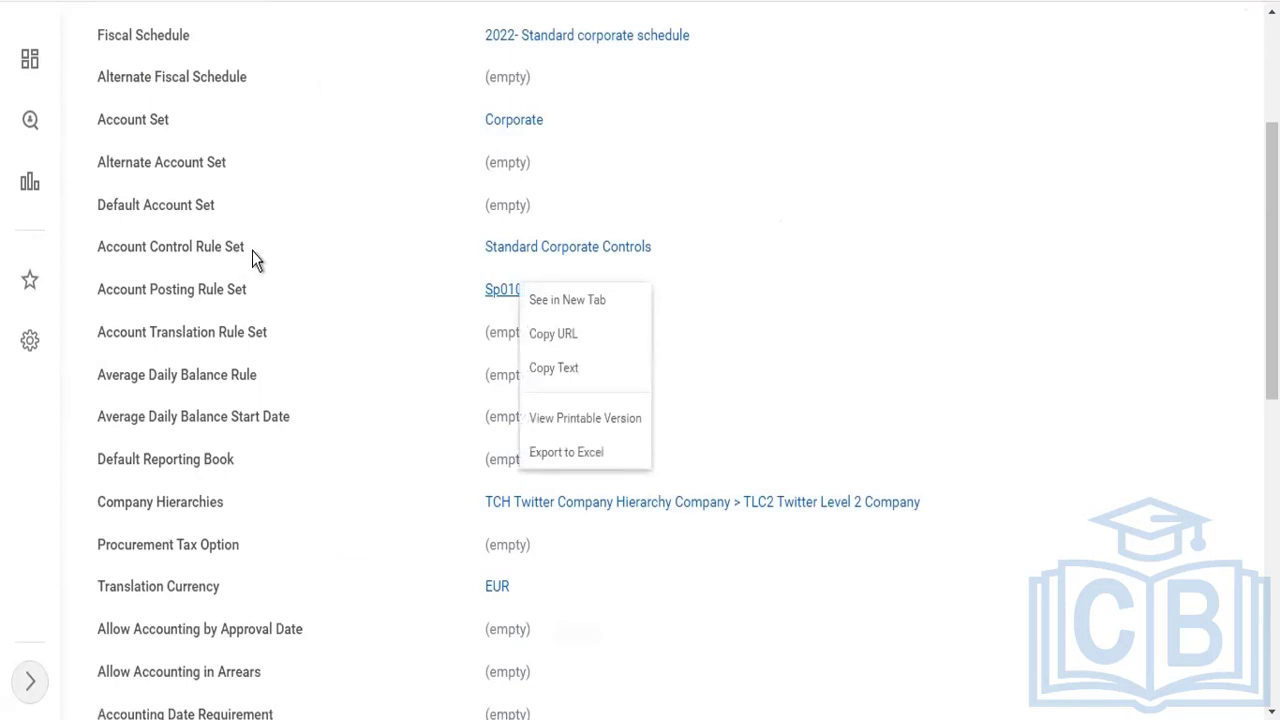
click(577, 299)
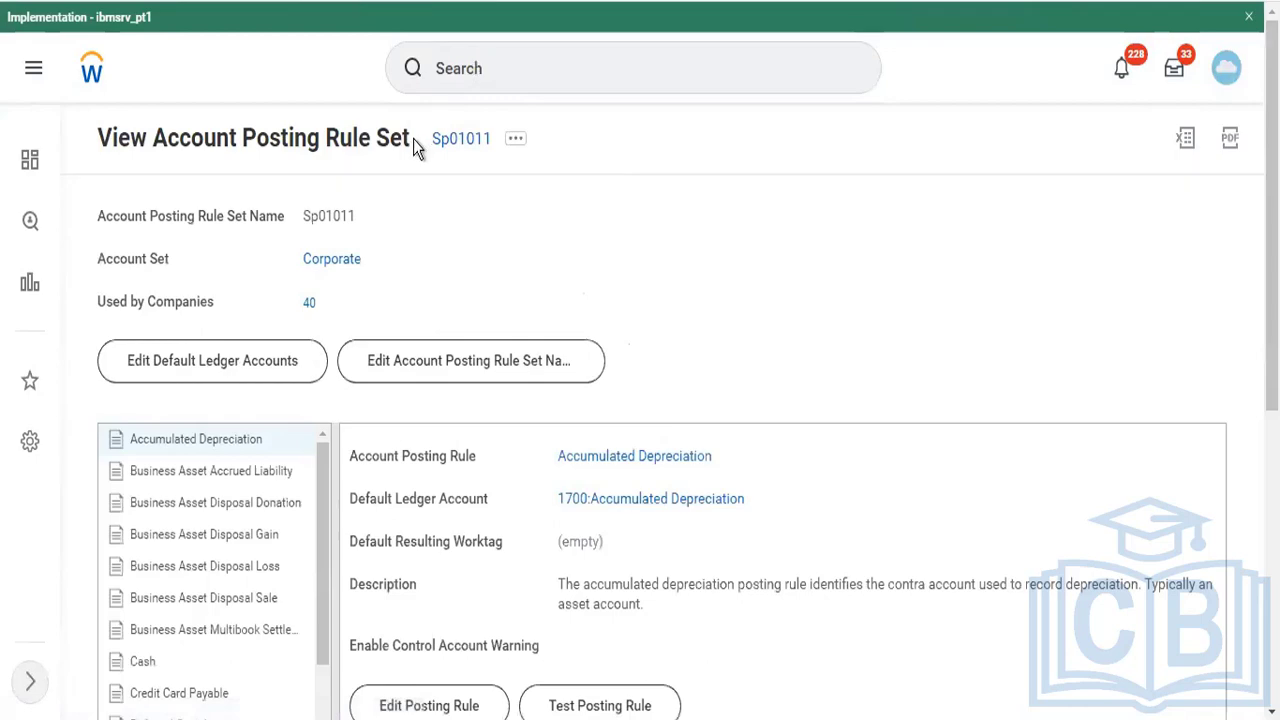
Examine the posting rules listed in rule set Sp01011, from Accumulated Depreciation through Student Spend, and the Accumulated Depreciation posting rule conditions.
scroll(400, 200, down, 3)
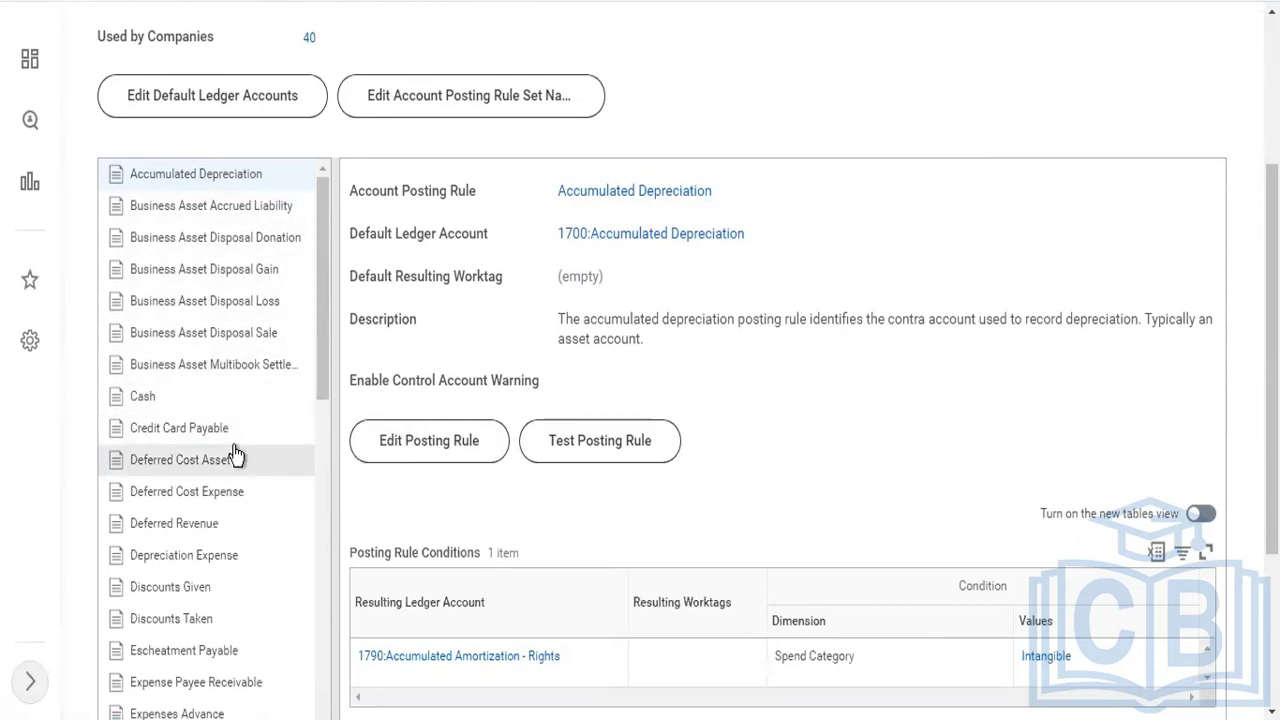
scroll(236, 457, down, 3)
scroll(814, 397, down, 3)
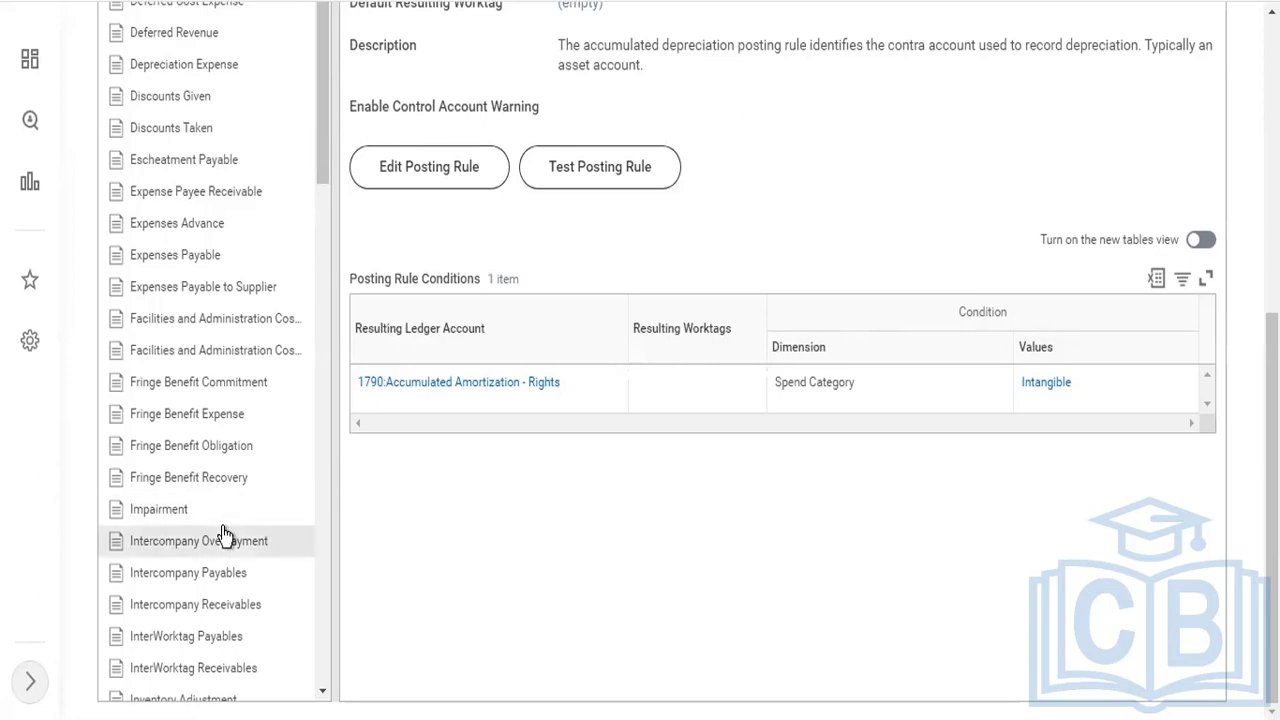
scroll(224, 537, down, 8)
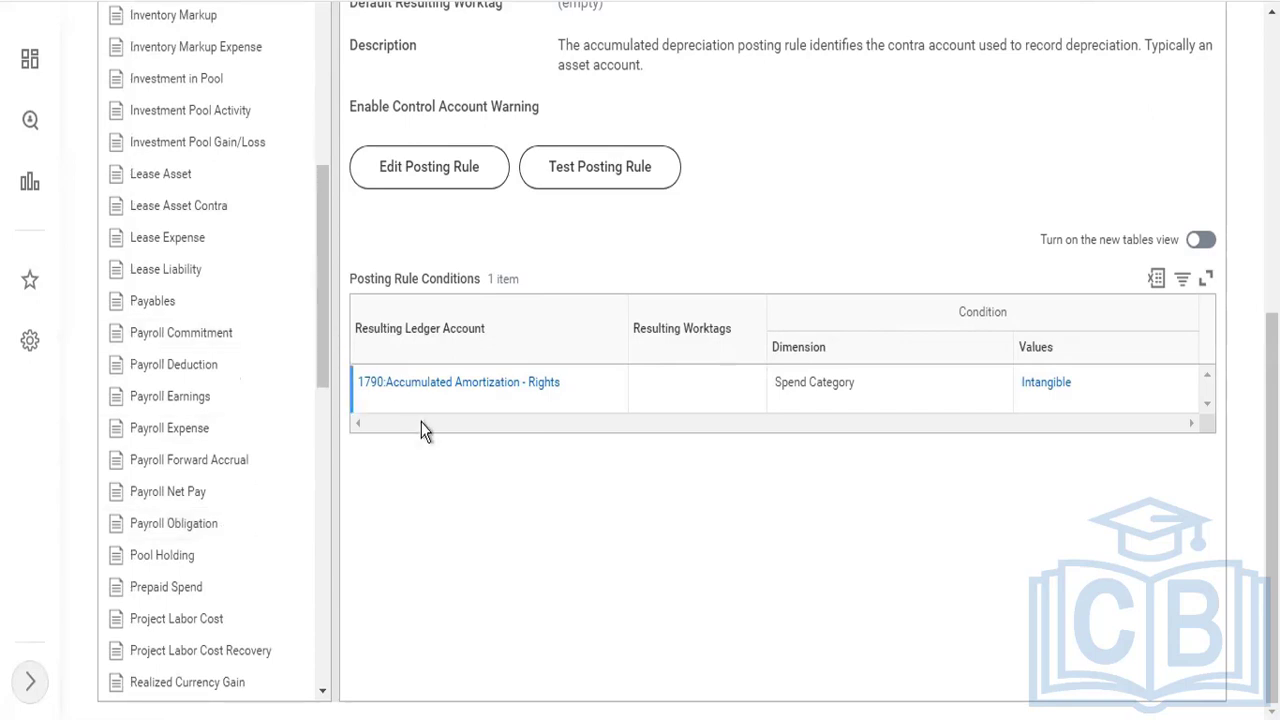
scroll(574, 608, up, 5)
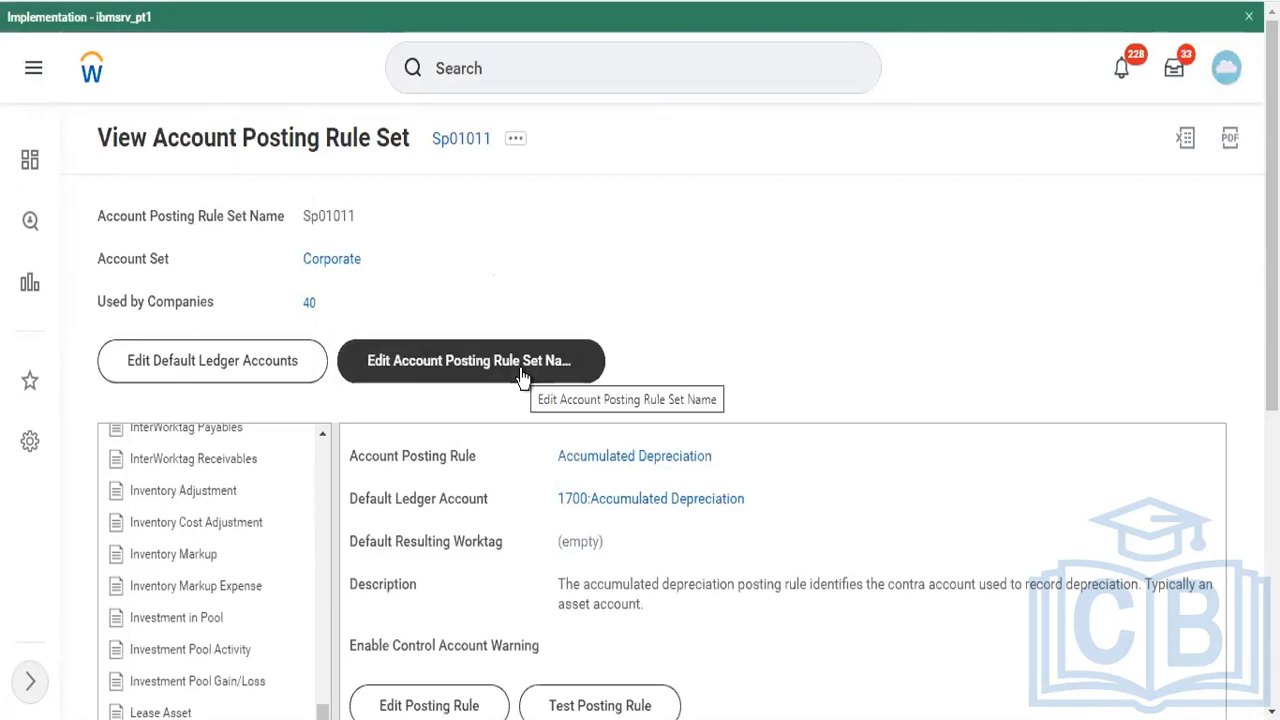
right_click(946, 1)
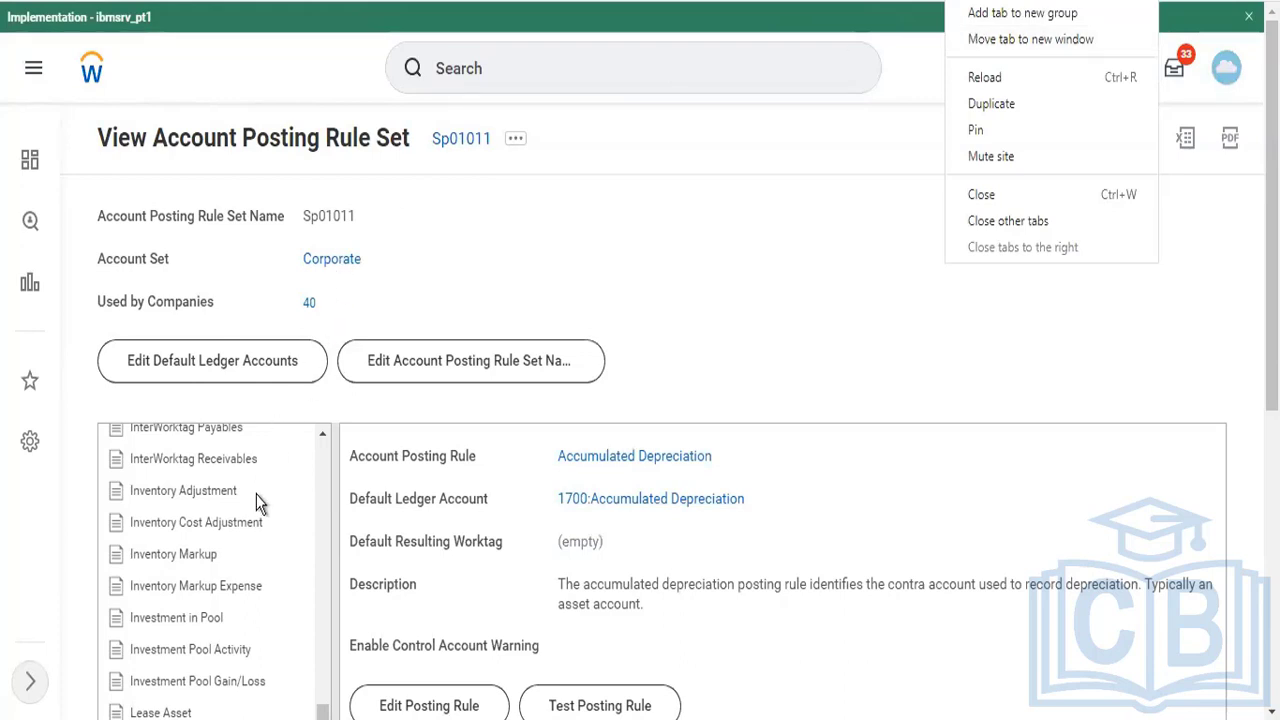
click(212, 627)
scroll(212, 627, down, 7)
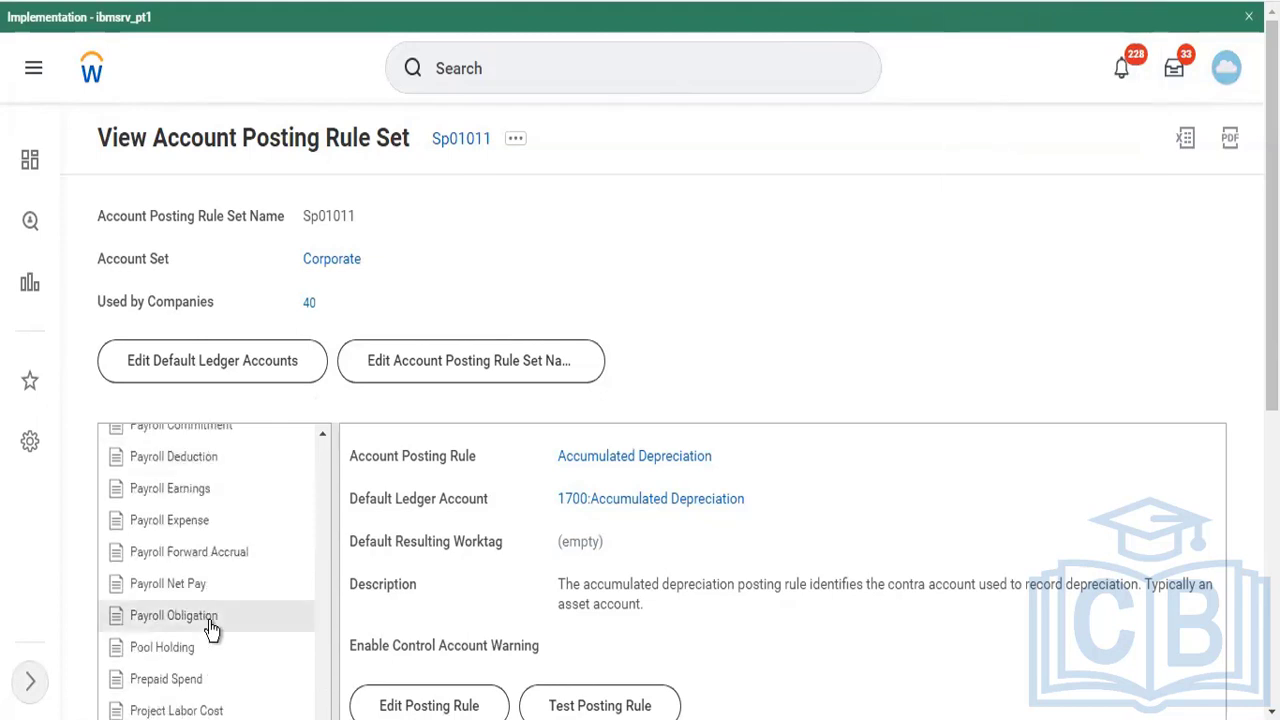
scroll(212, 627, down, 3)
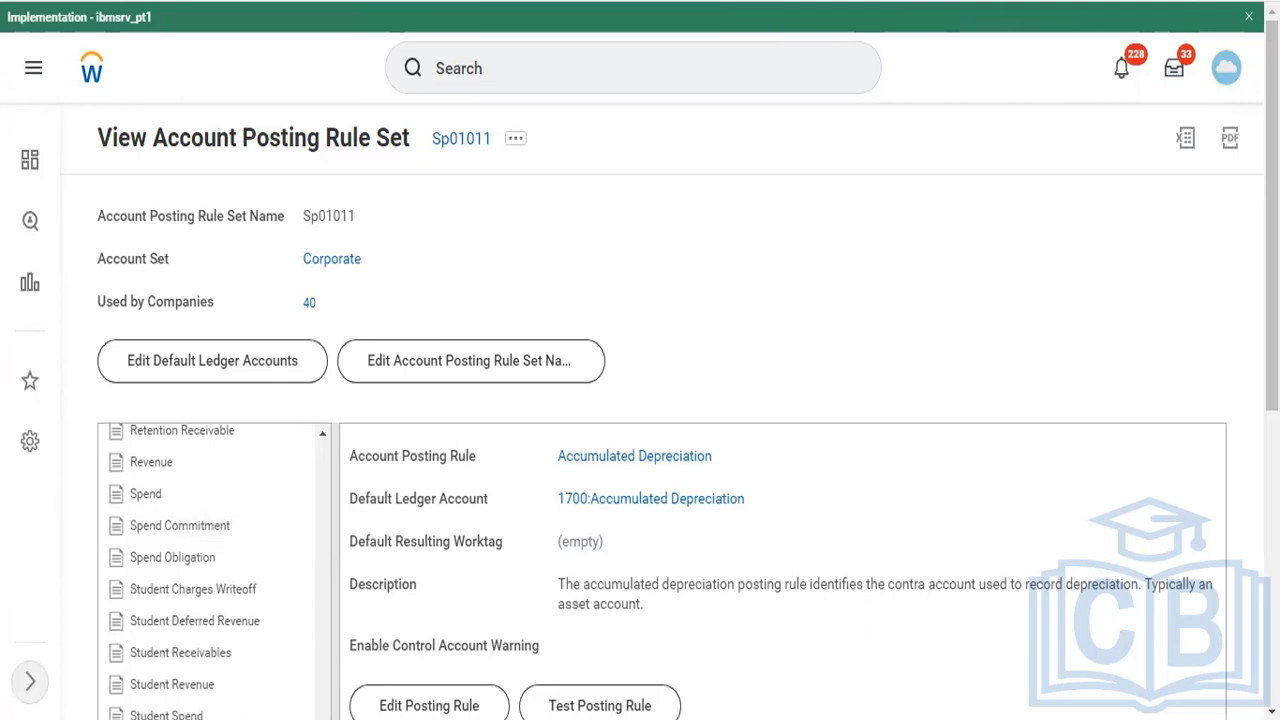
Close the account posting rule set tabs and return to the accounting details of TC102 Twitter Inc Company.
right_click(977, 1)
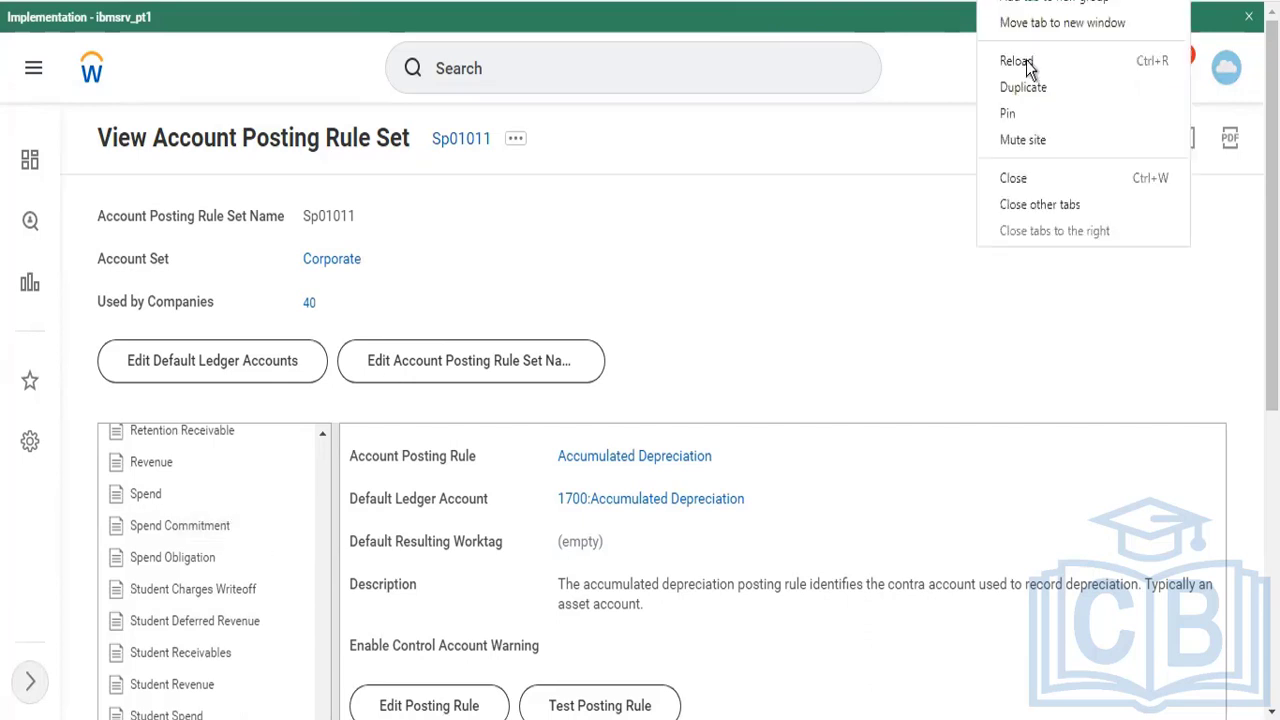
click(1026, 178)
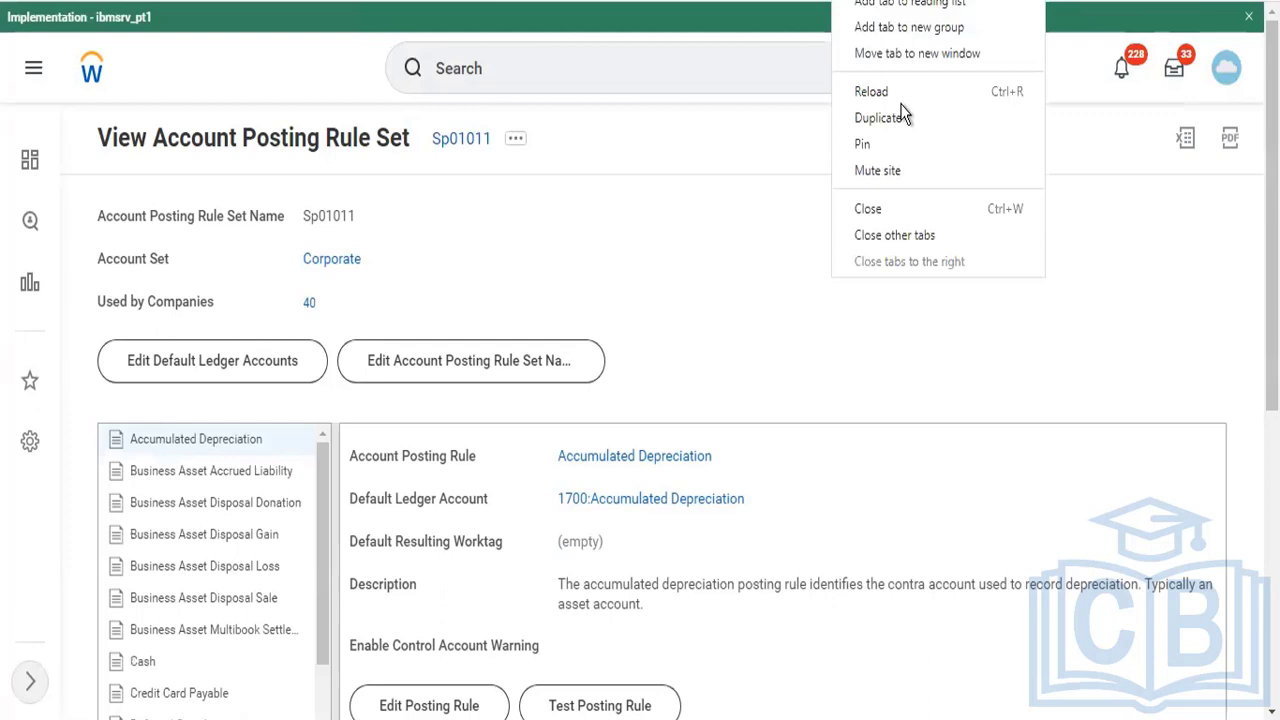
click(908, 218)
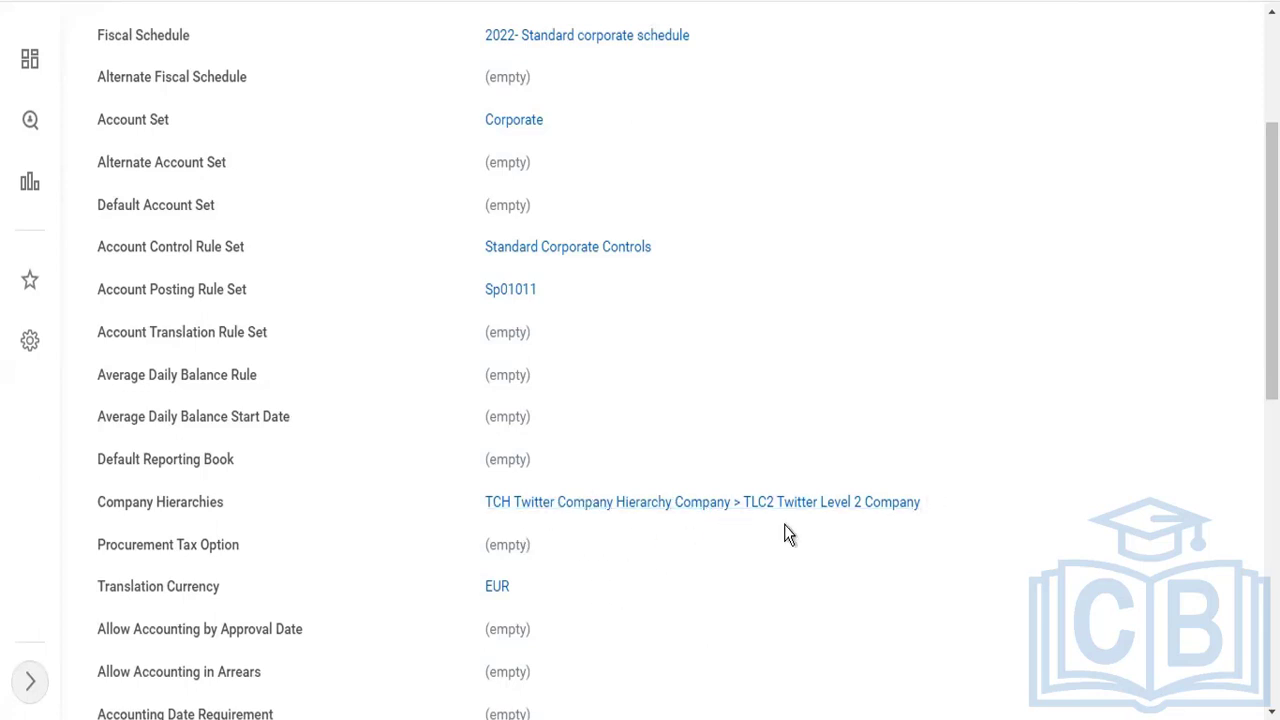
Review the company's accounting details, including its rule sets, journal reversal options, ledgers, plan templates and intercompany profiles.
scroll(786, 531, down, 2)
scroll(786, 531, down, 6)
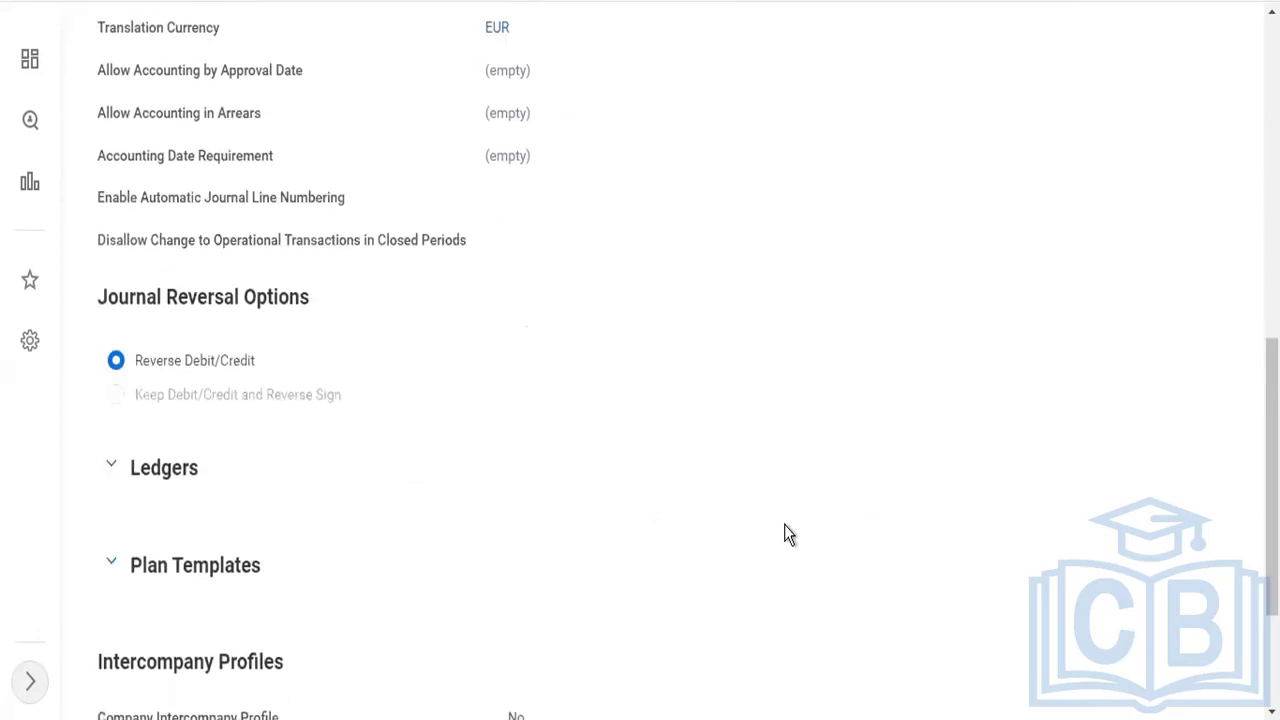
scroll(614, 371, up, 11)
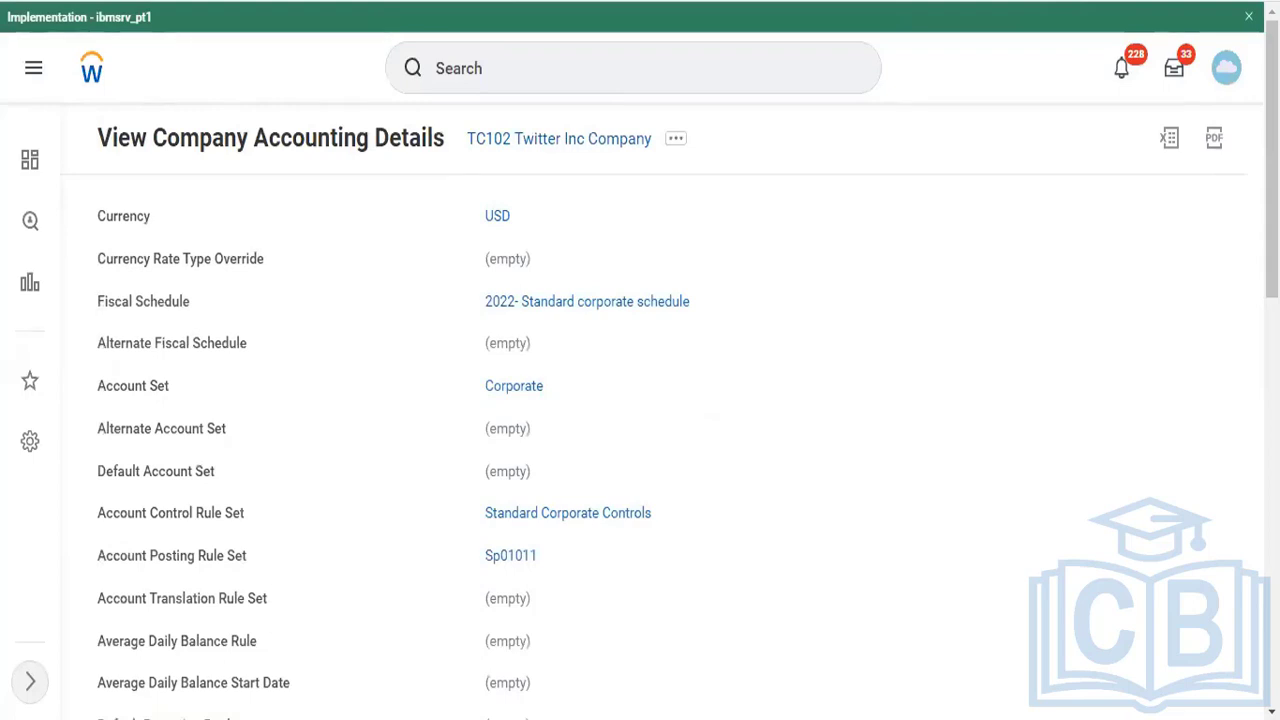
scroll(410, 353, down, 6)
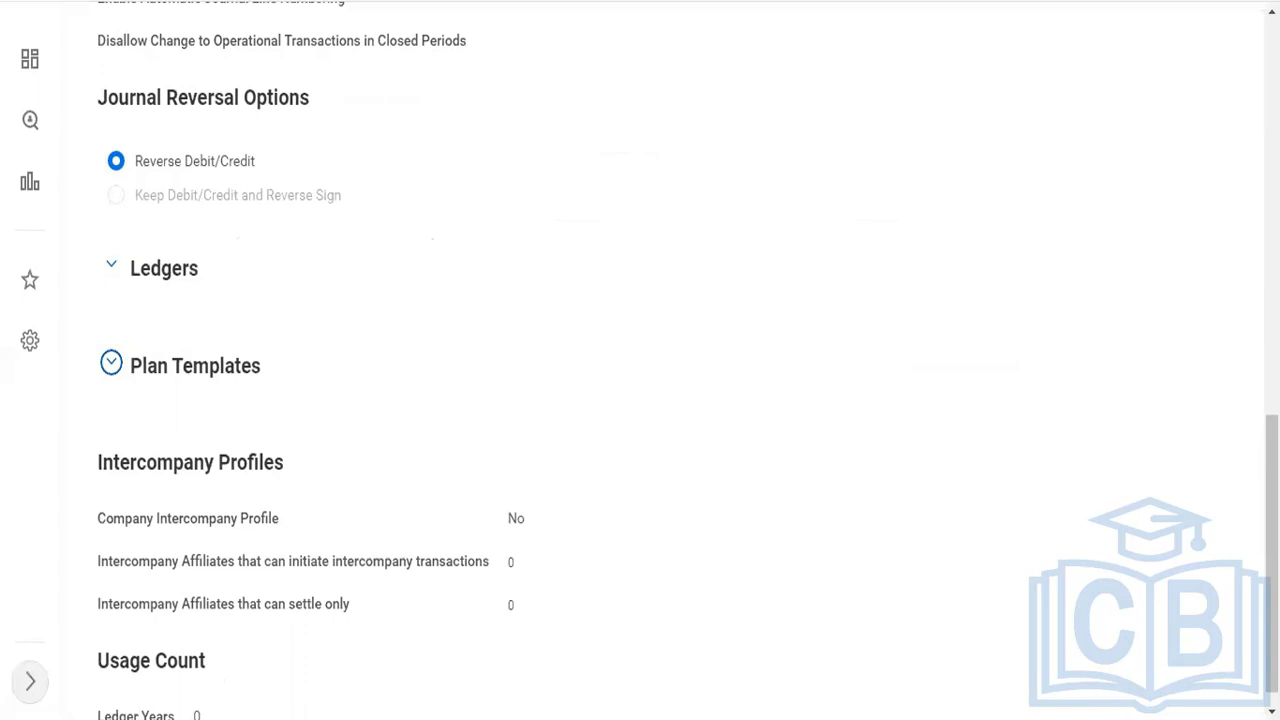
scroll(640, 360, up, 10)
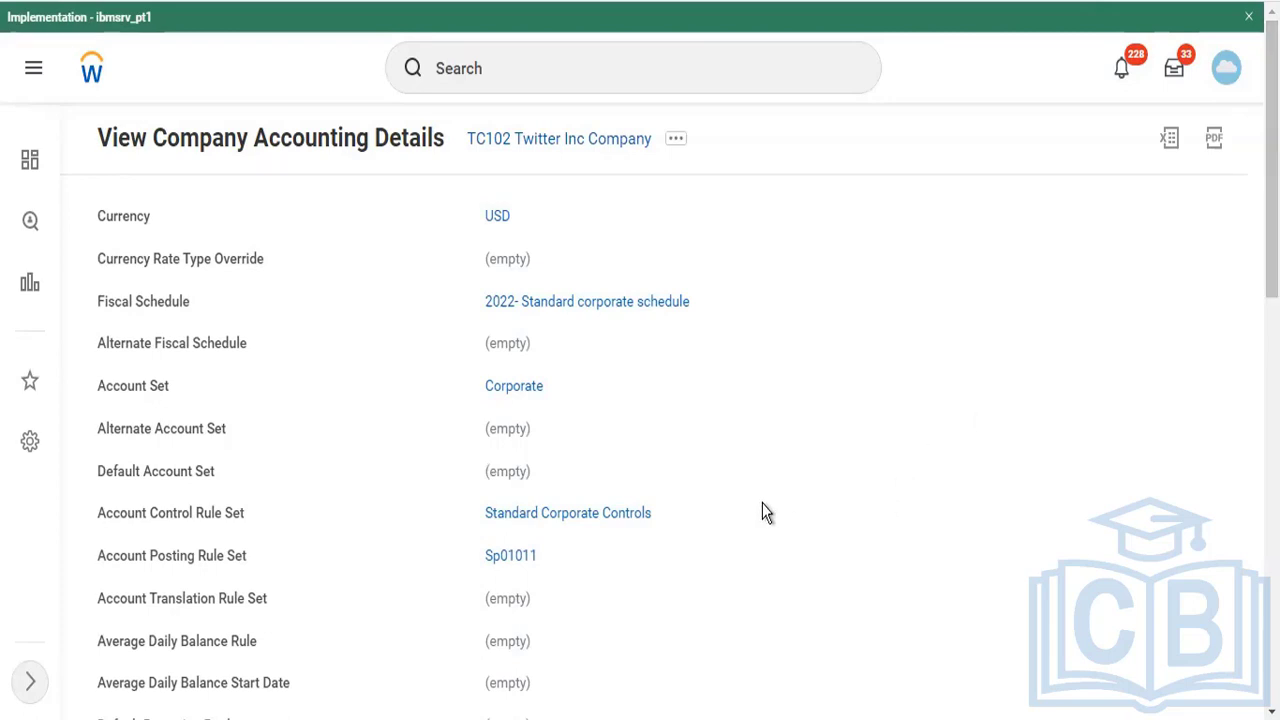
scroll(728, 432, down, 2)
scroll(723, 434, up, 2)
Search for "cr ledger" and open the Create Ledger task.
click(490, 68)
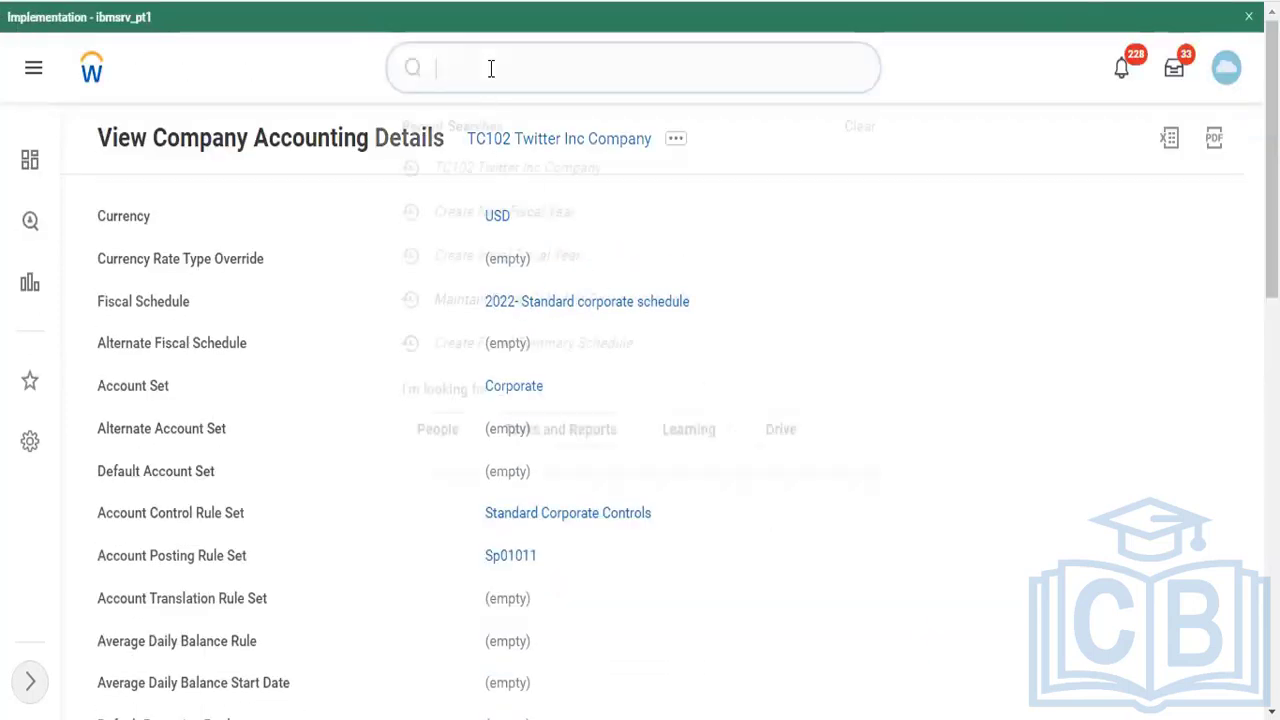
text(c)
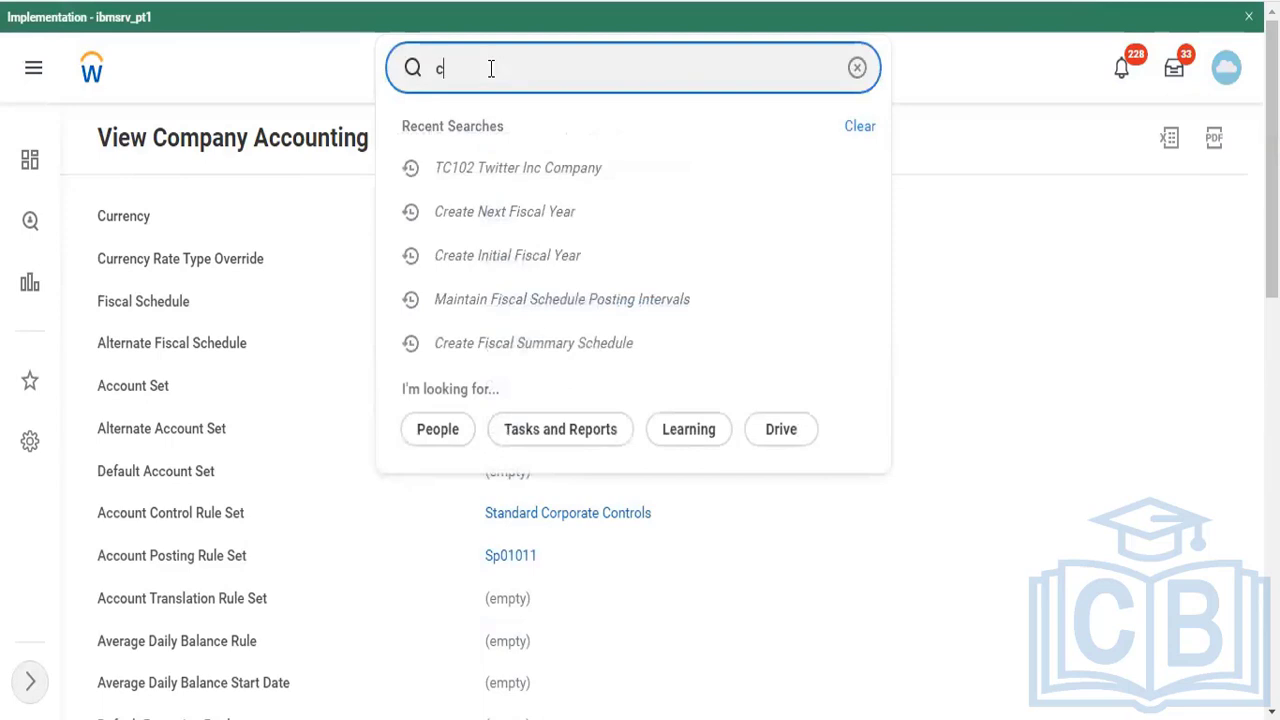
text(r ledger)
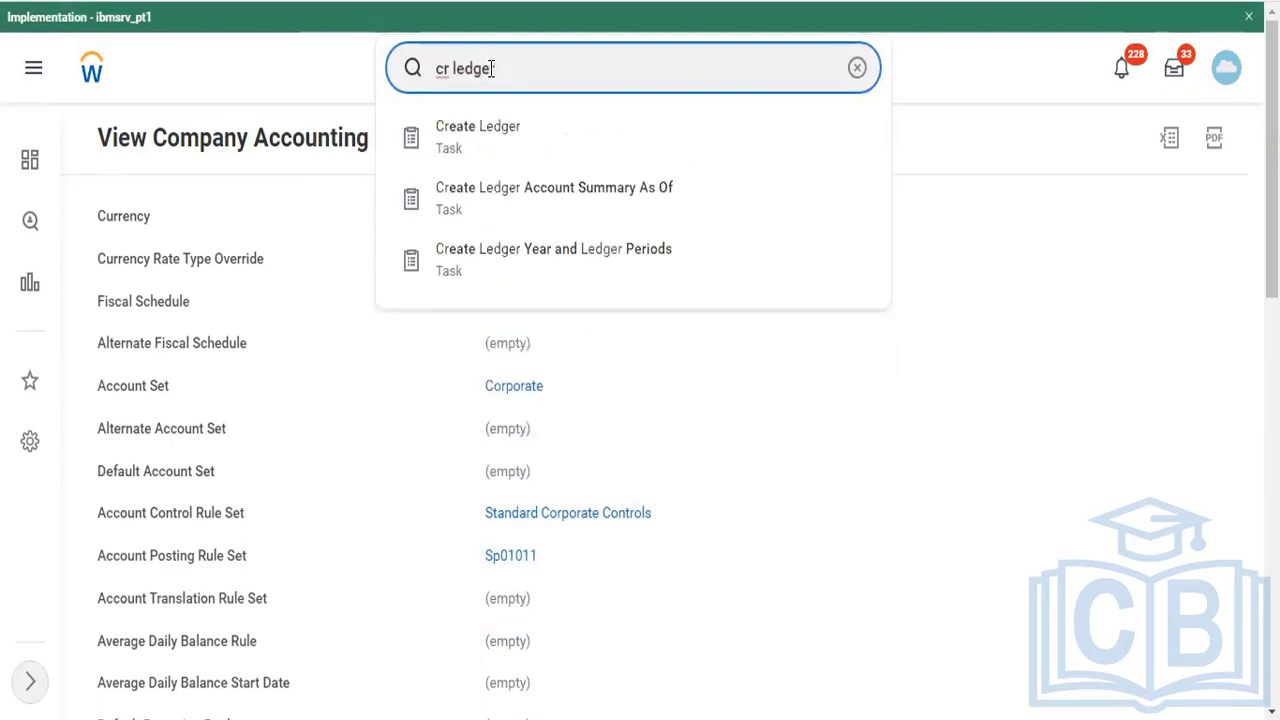
click(488, 162)
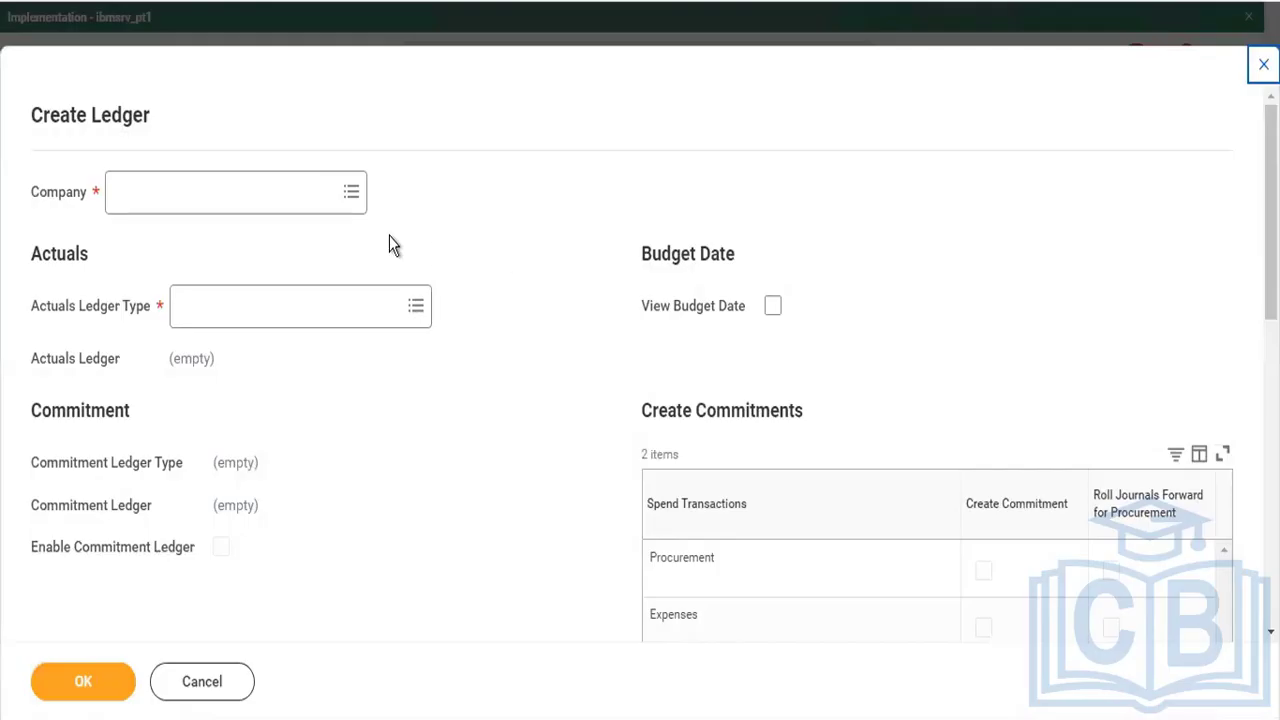
Set the new ledger's company to TC102 Twitter Inc Company and its actuals ledger type to Actuals.
click(272, 205)
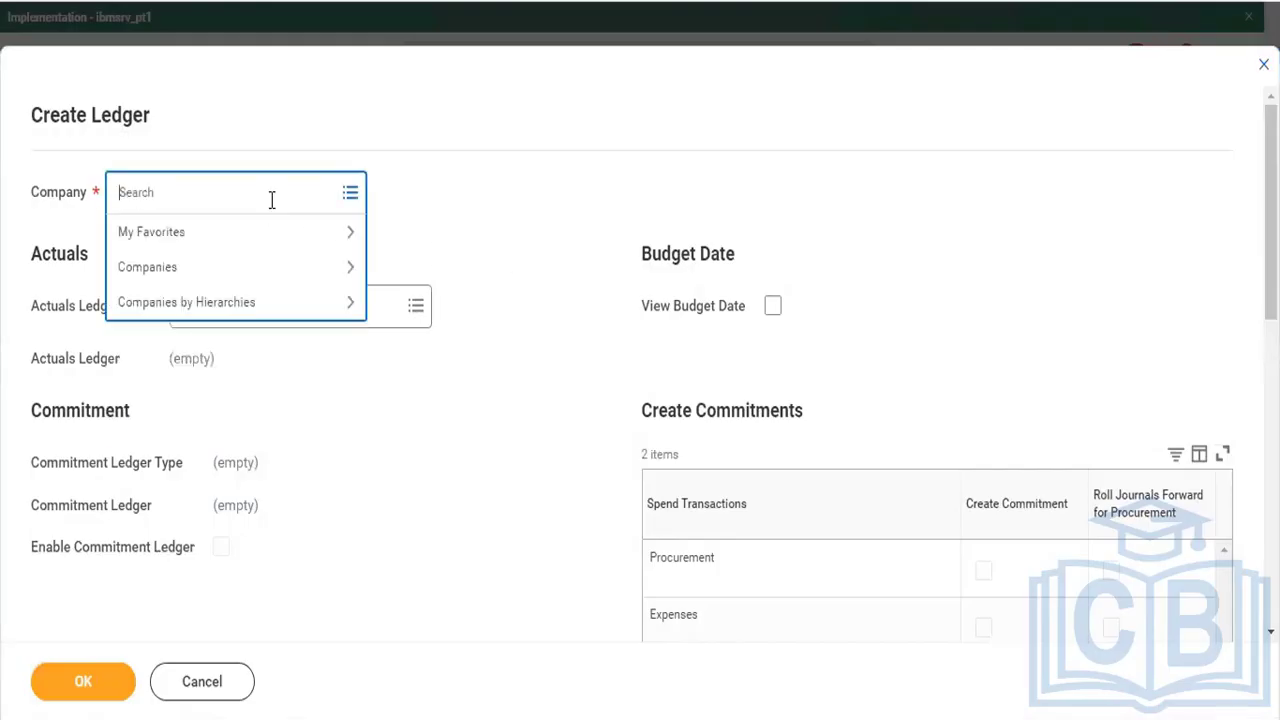
text(tc102)
key(Return)
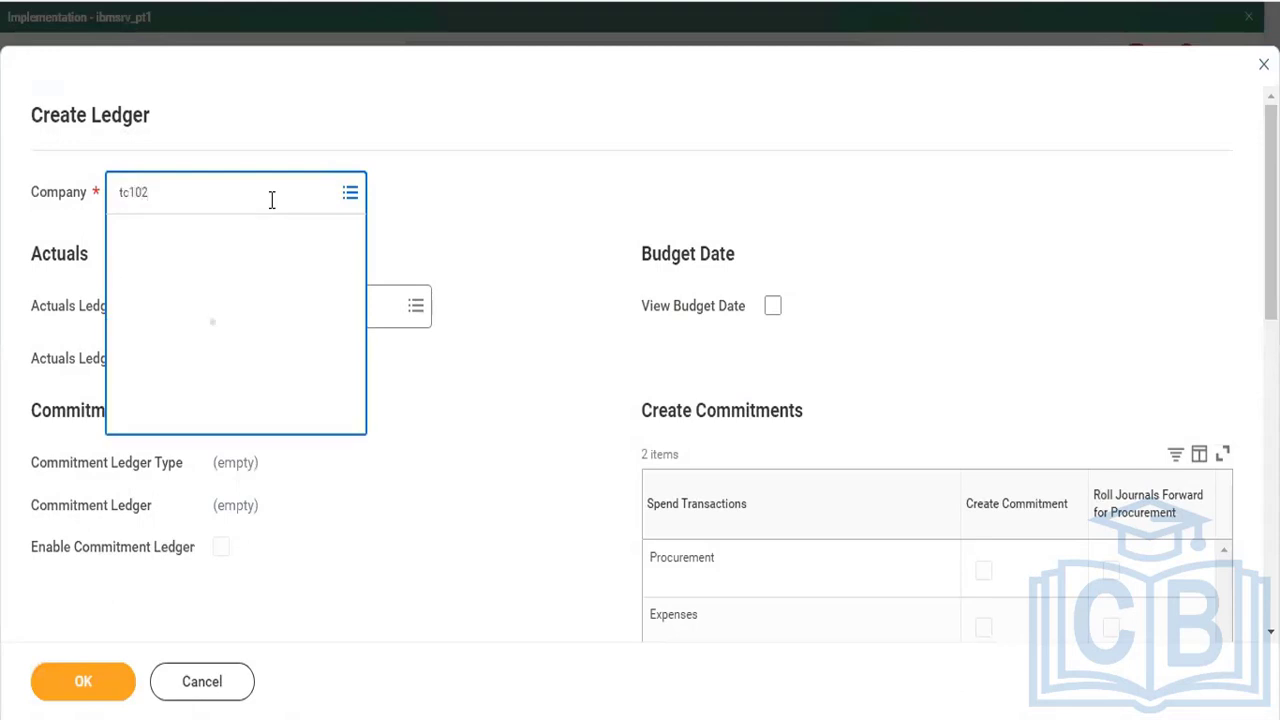
click(249, 308)
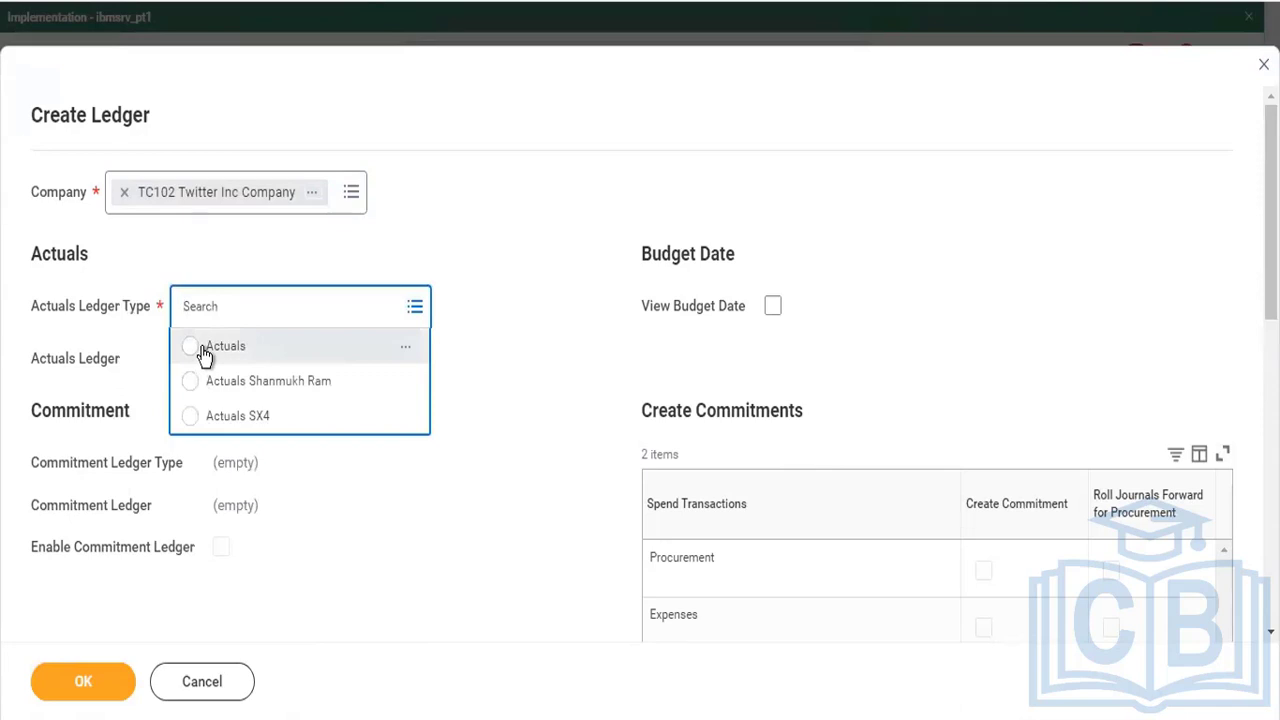
click(201, 349)
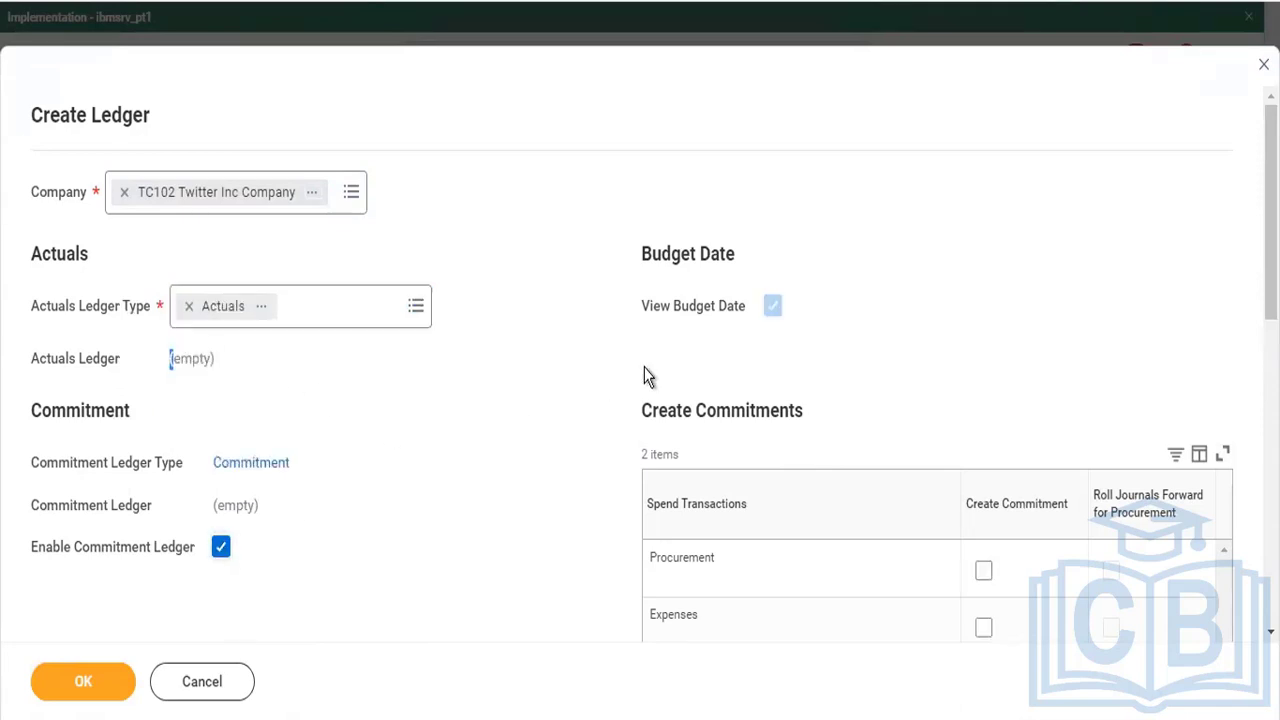
Disable the obligation and commitment ledgers, then create the company's Actuals ledger and close the summary.
scroll(753, 452, down, 5)
scroll(753, 452, down, 3)
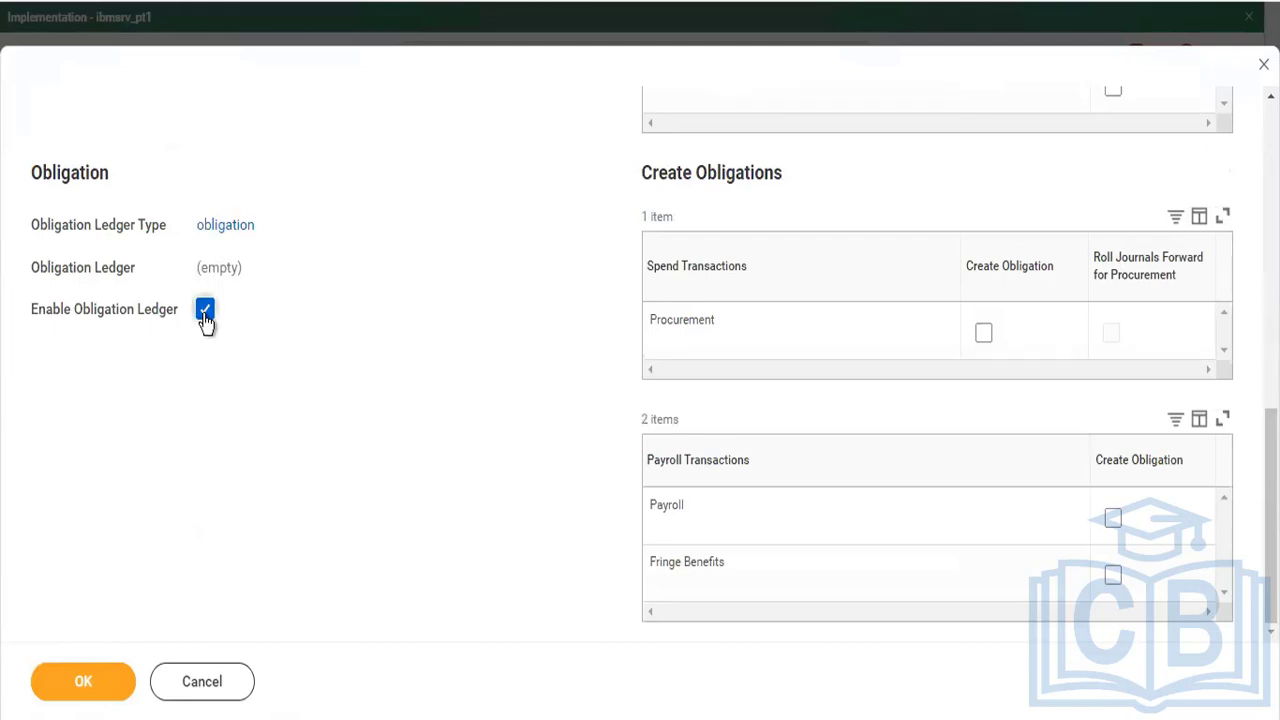
scroll(402, 400, up, 10)
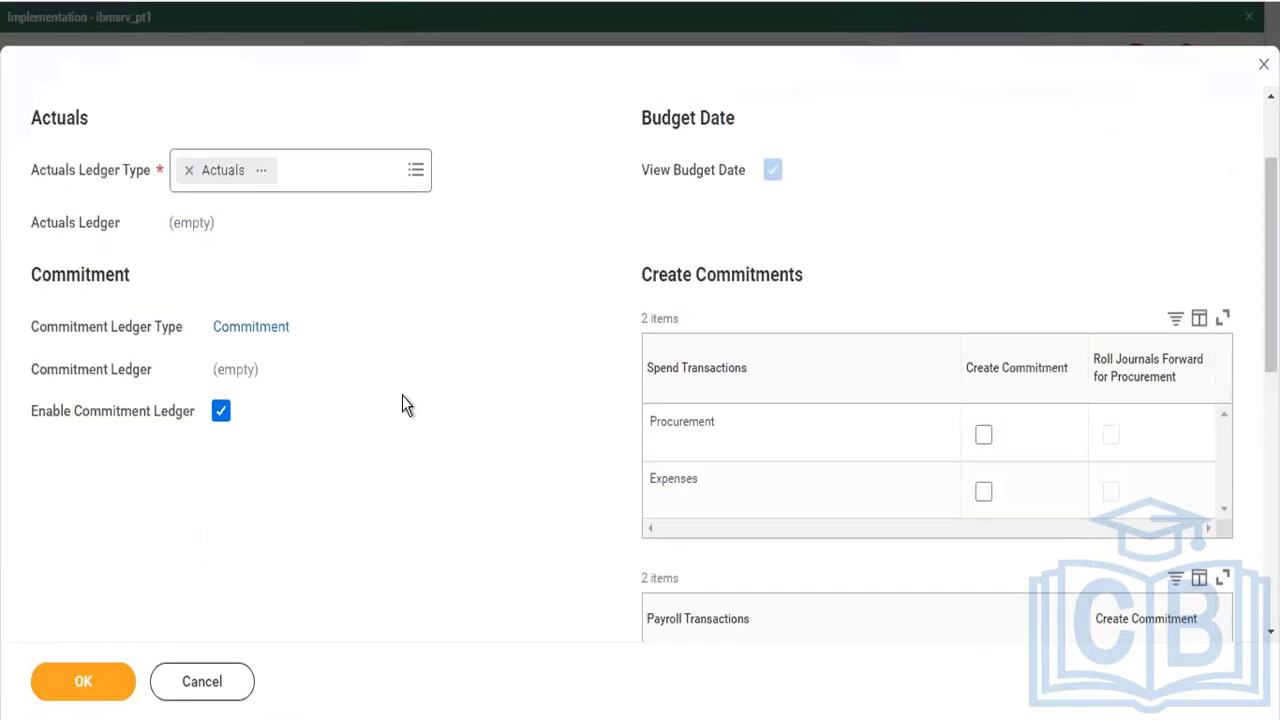
click(220, 550)
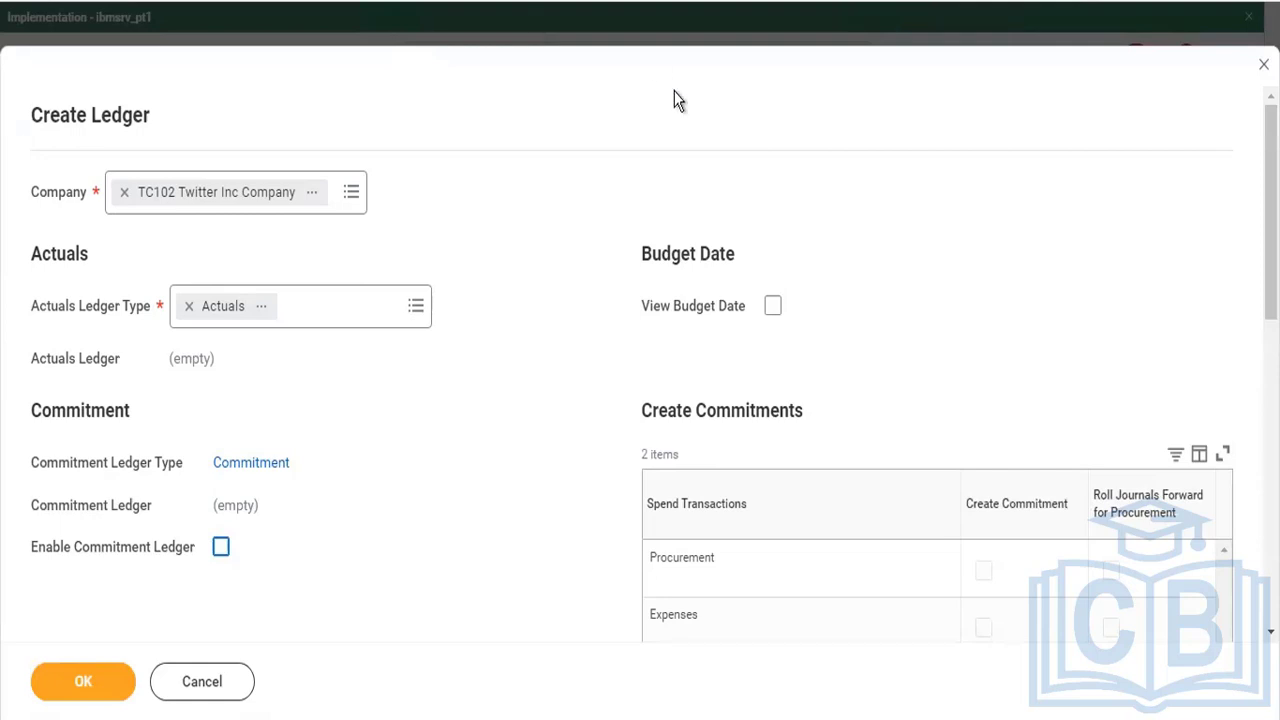
click(108, 692)
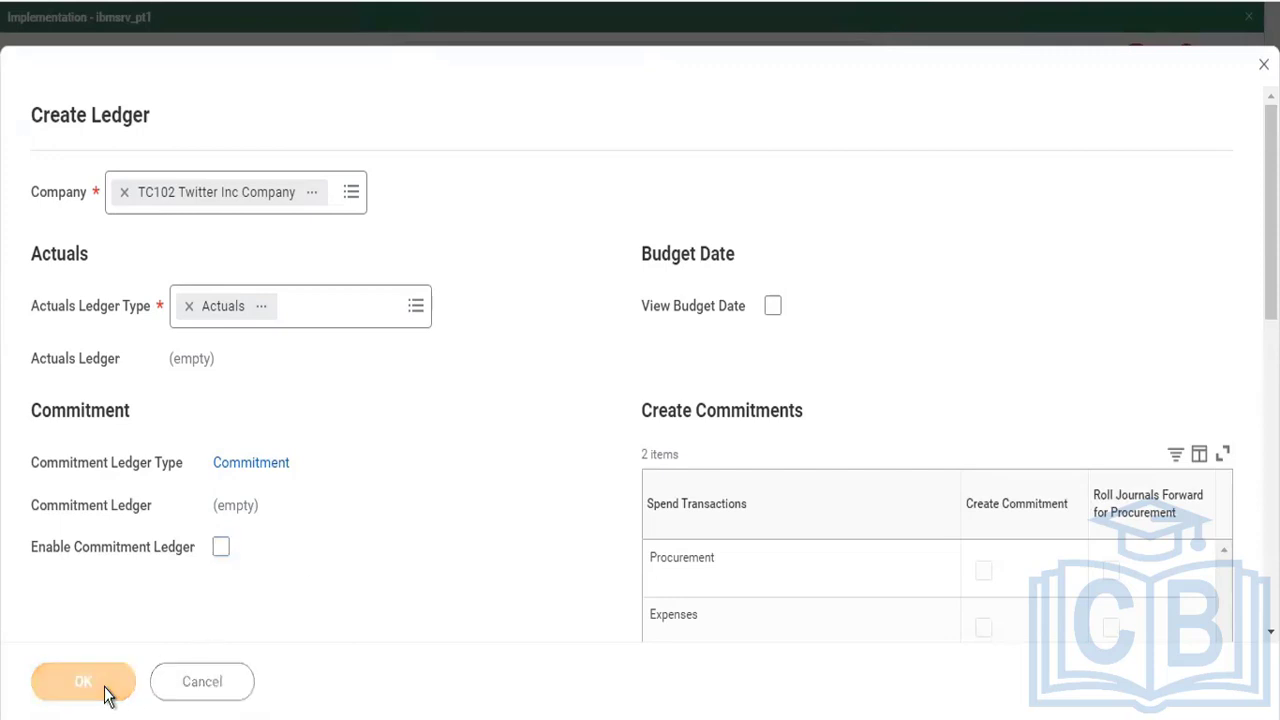
click(166, 688)
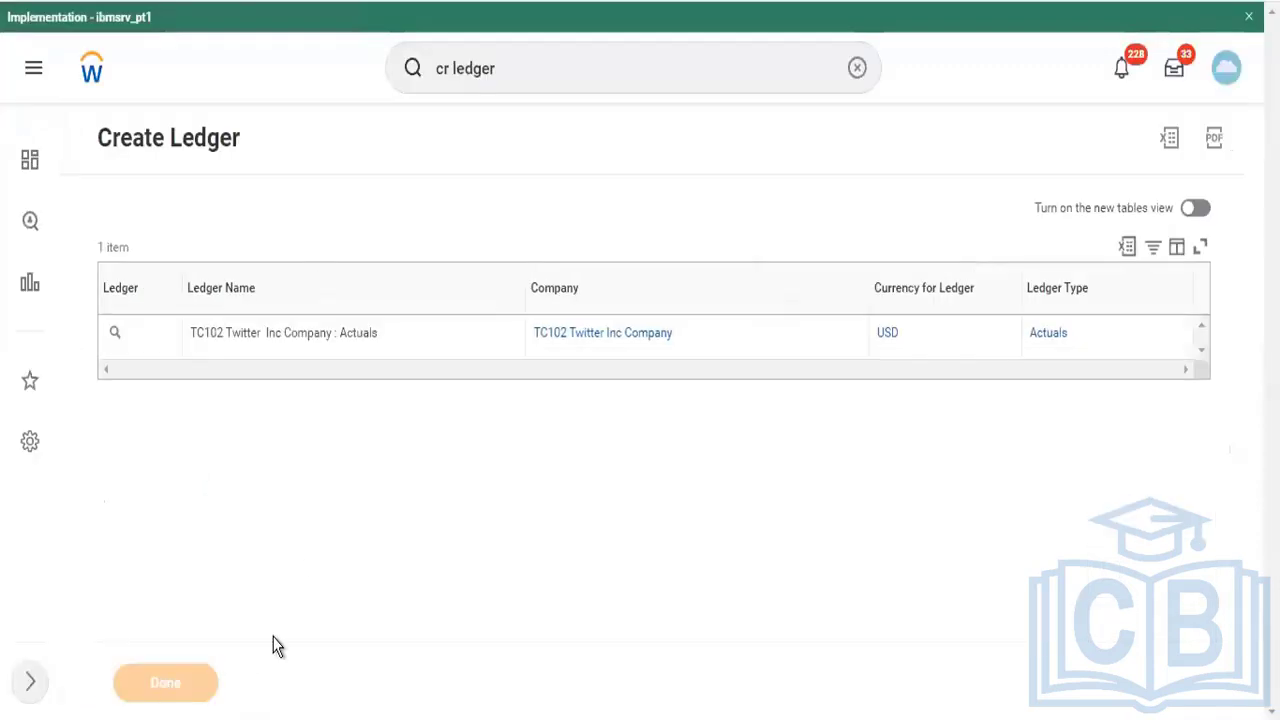
Search for "mass update ledger" and open the Mass Update Ledger Period Status task.
click(522, 70)
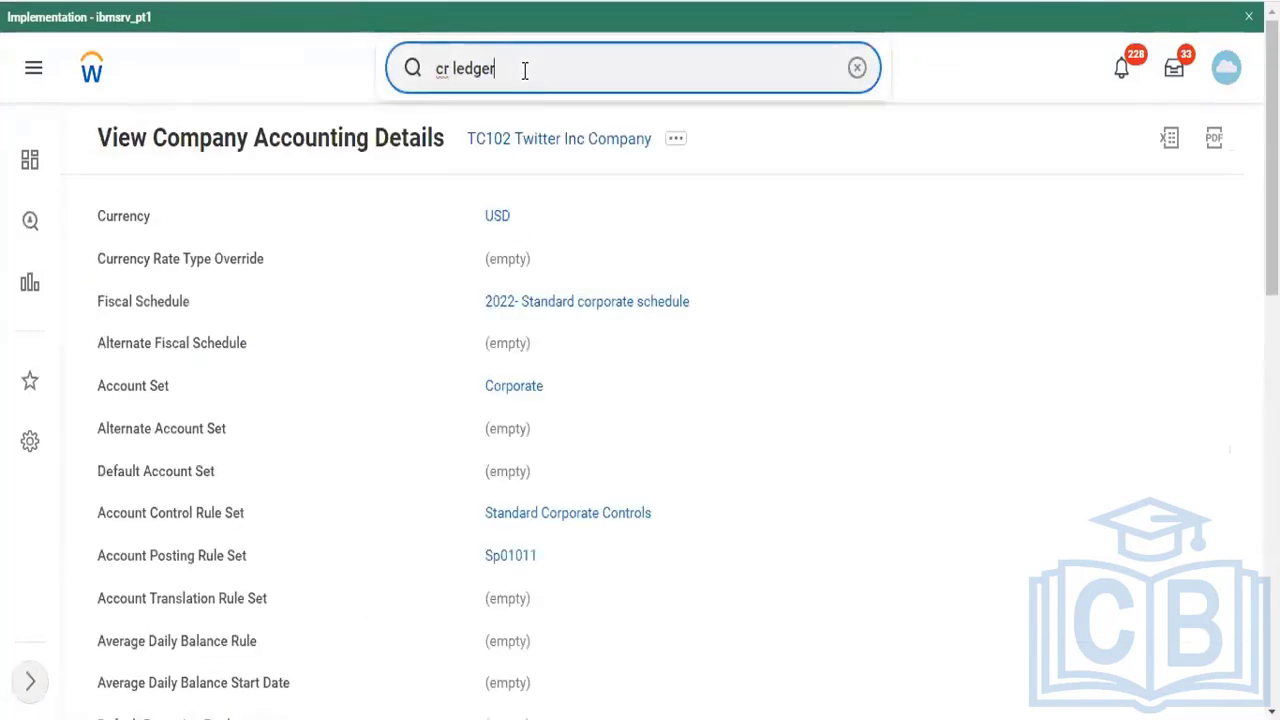
drag(524, 70, 416, 68)
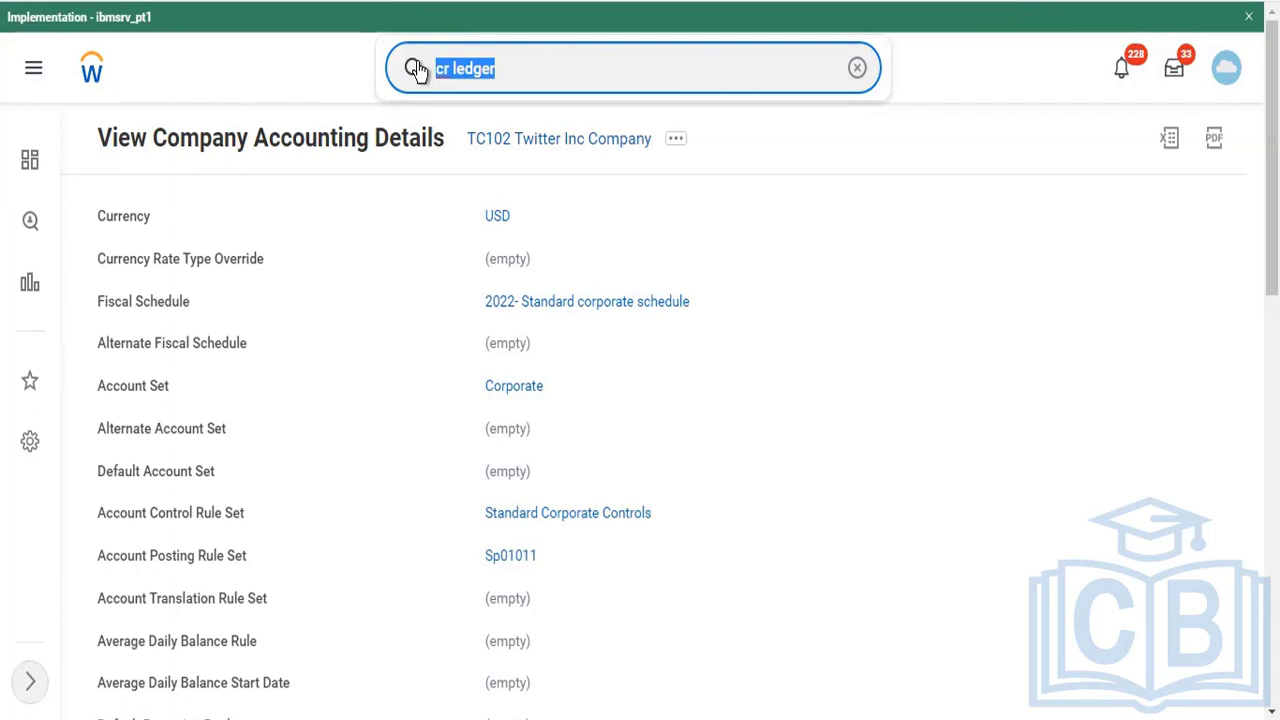
text(mass)
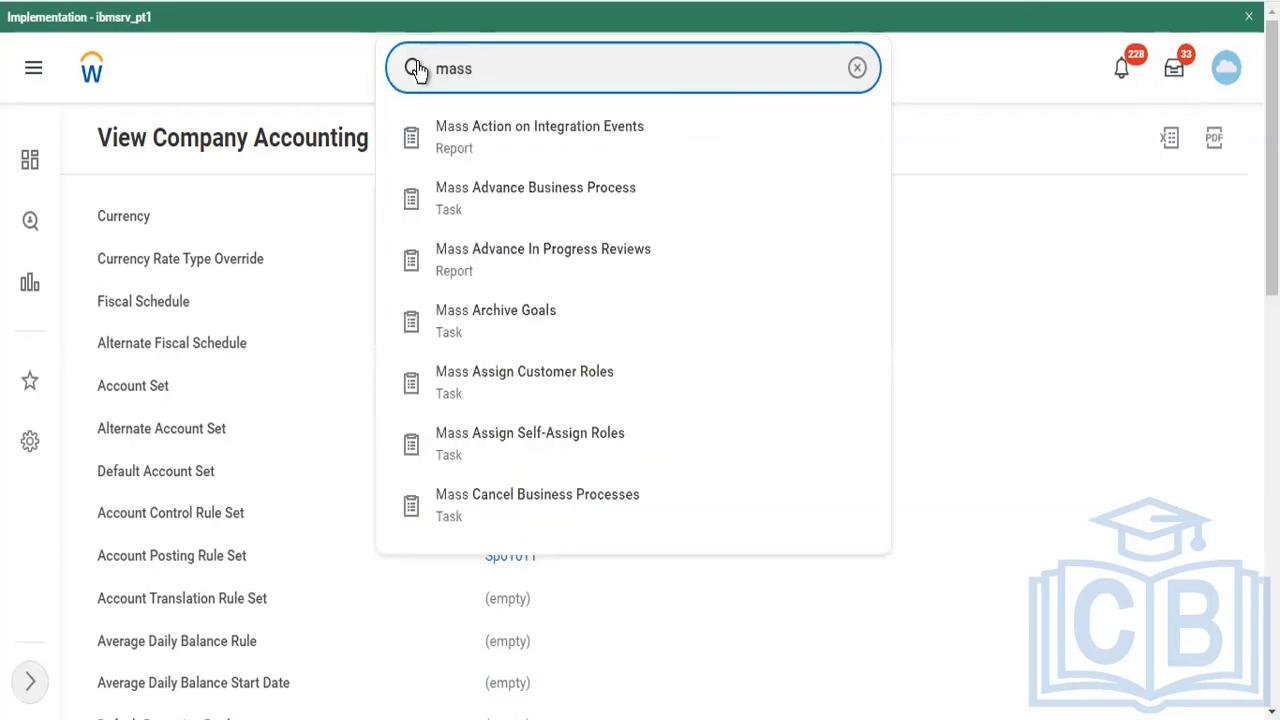
text( update ledger)
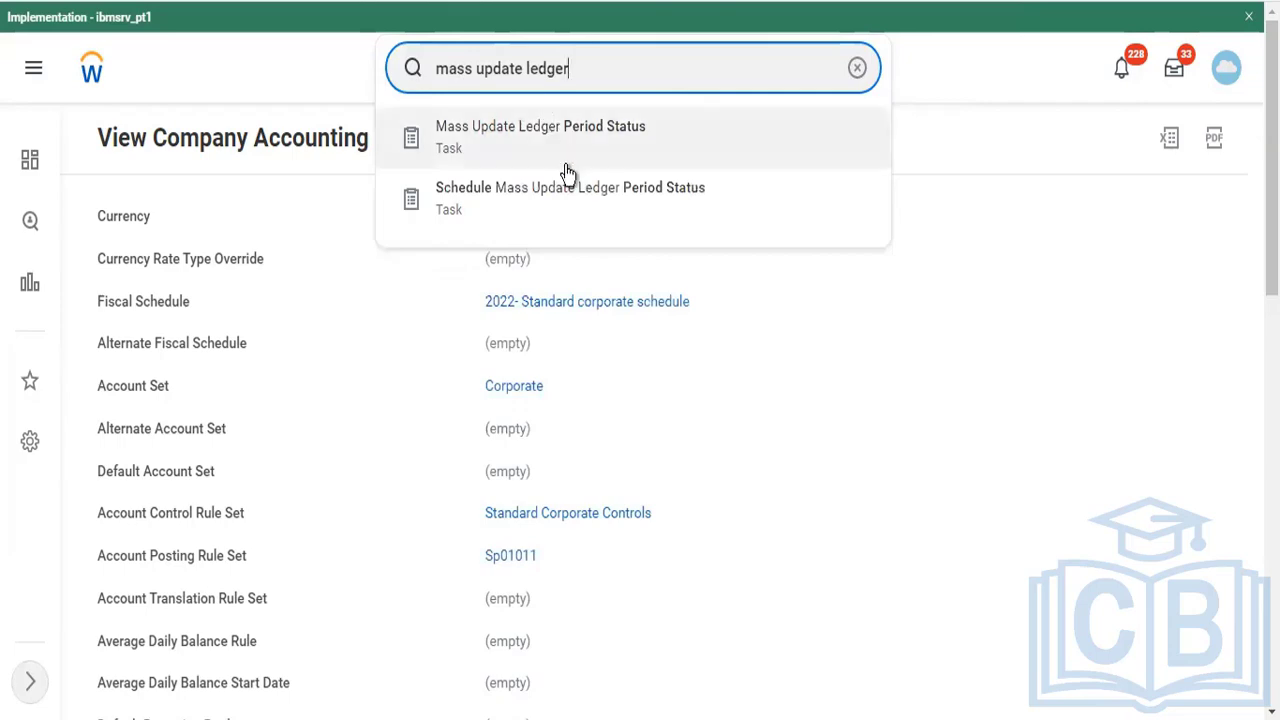
click(567, 172)
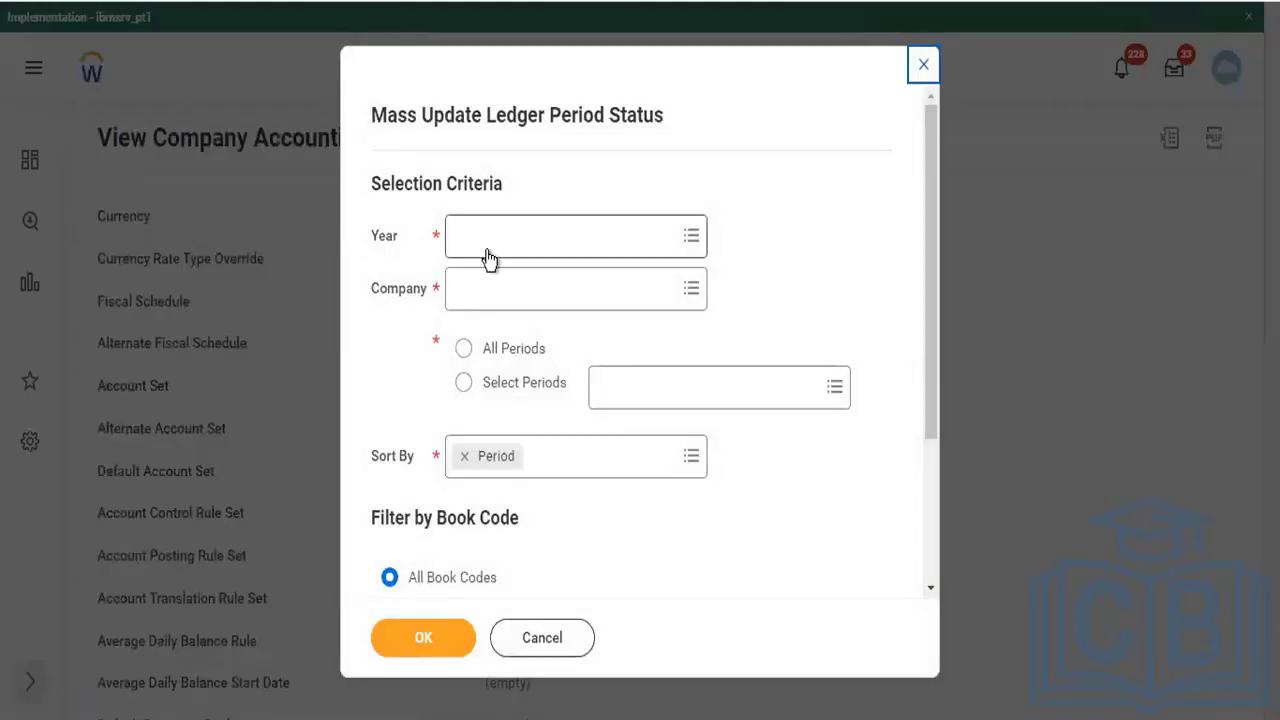
click(487, 250)
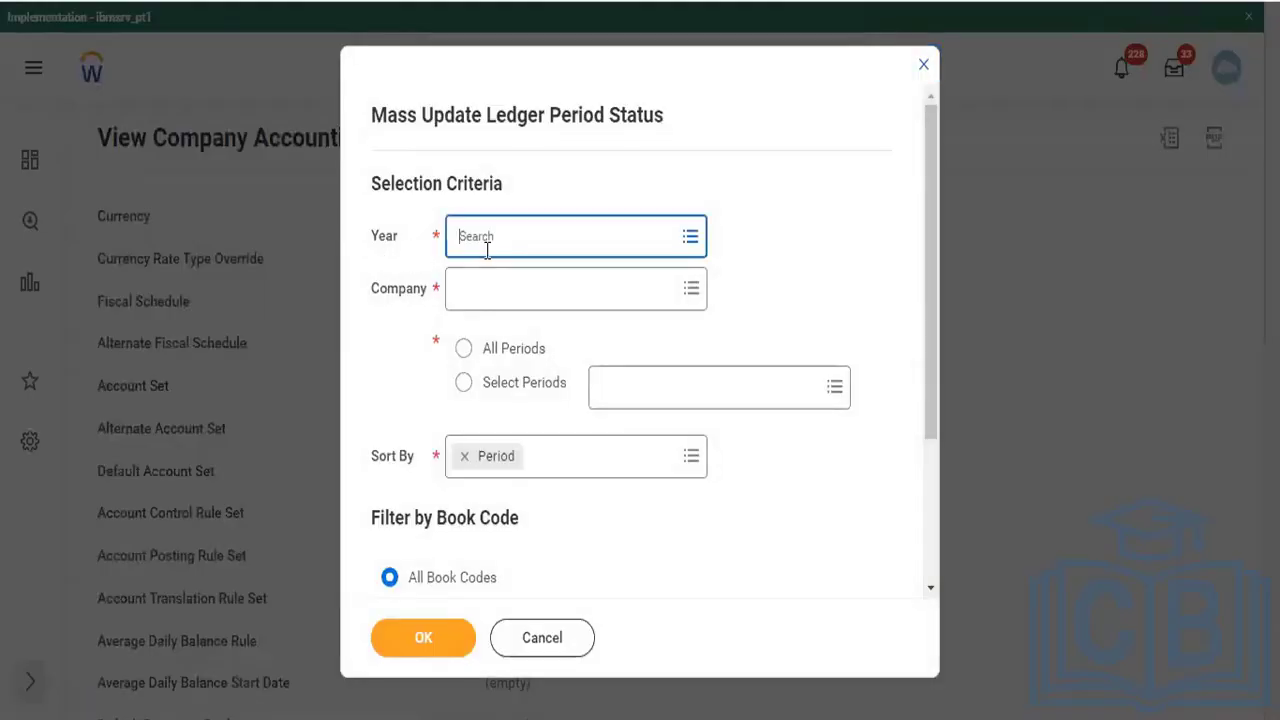
text(2022)
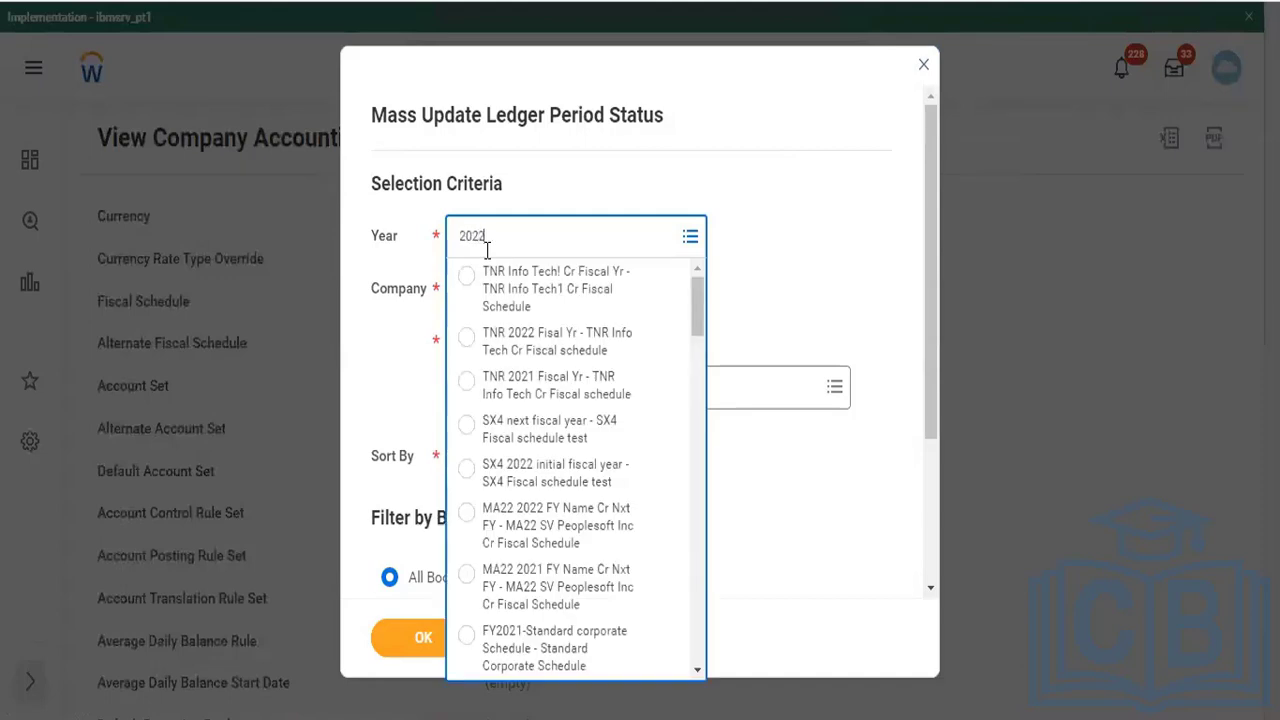
key(Return)
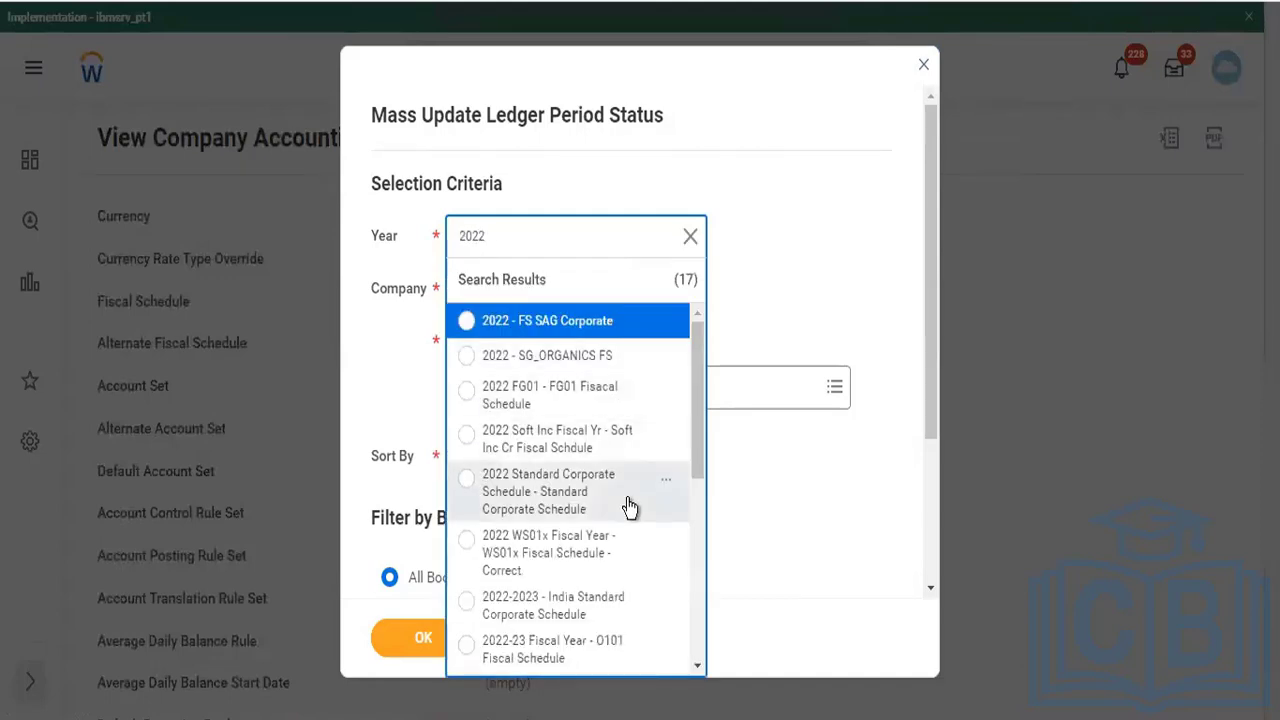
click(629, 508)
click(488, 316)
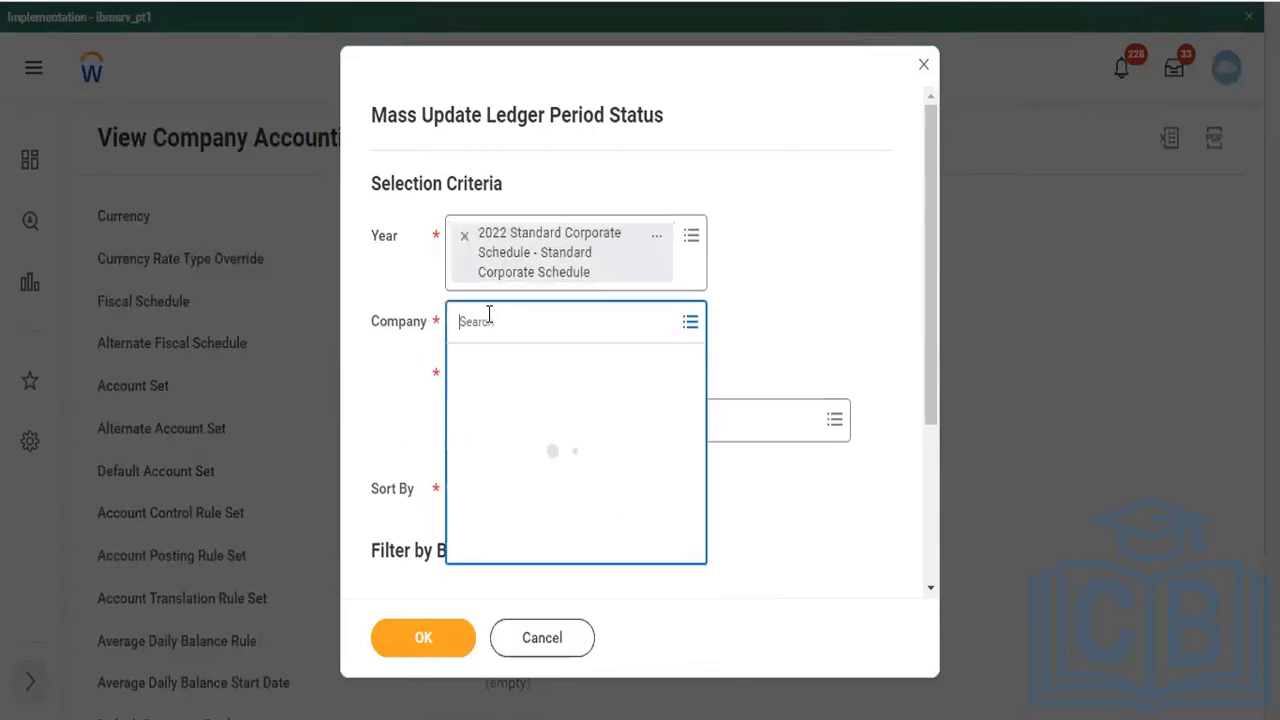
text(tc102)
key(Return)
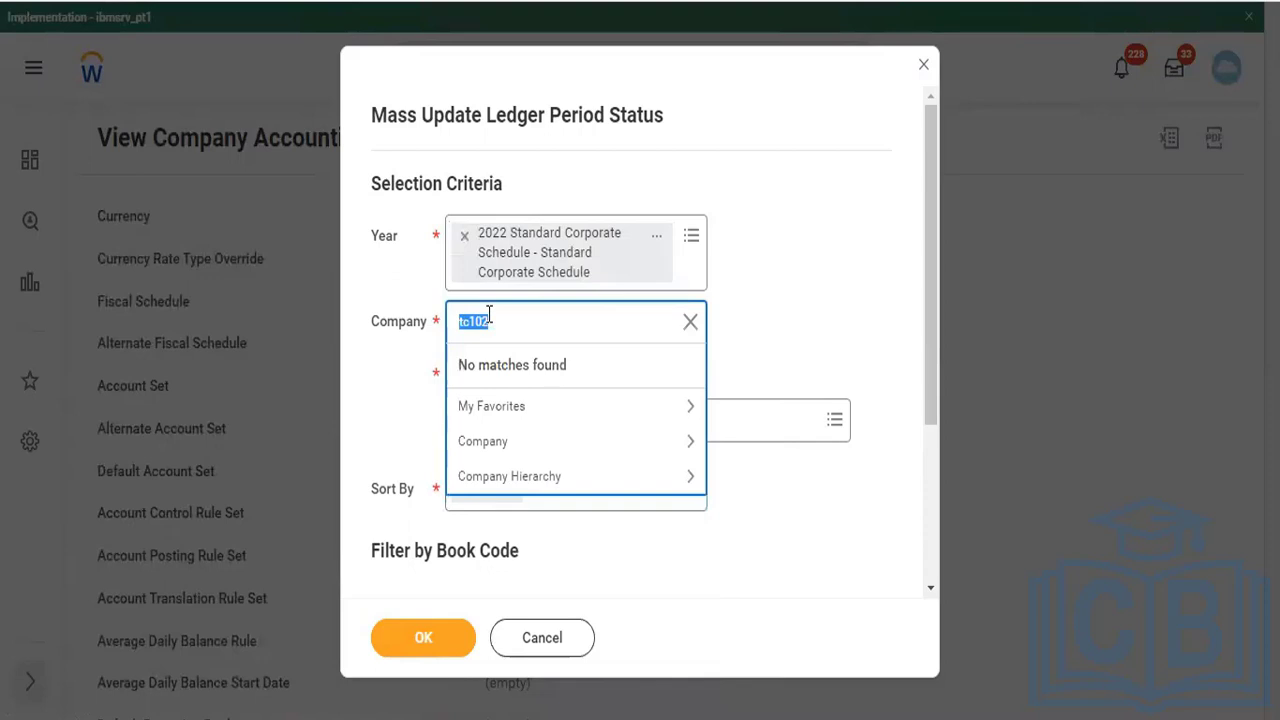
click(531, 638)
click(578, 424)
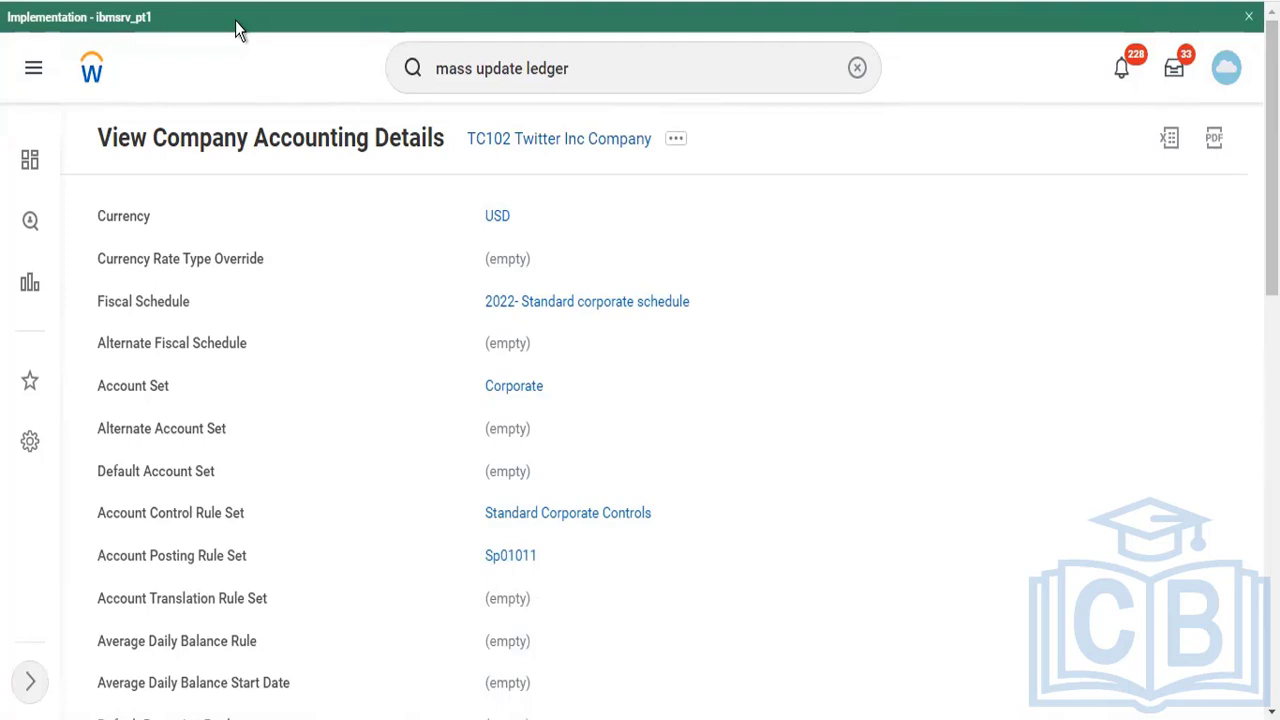
Search for the Chief Financial Officer by name and open the worker profile.
click(578, 67)
drag(579, 67, 327, 88)
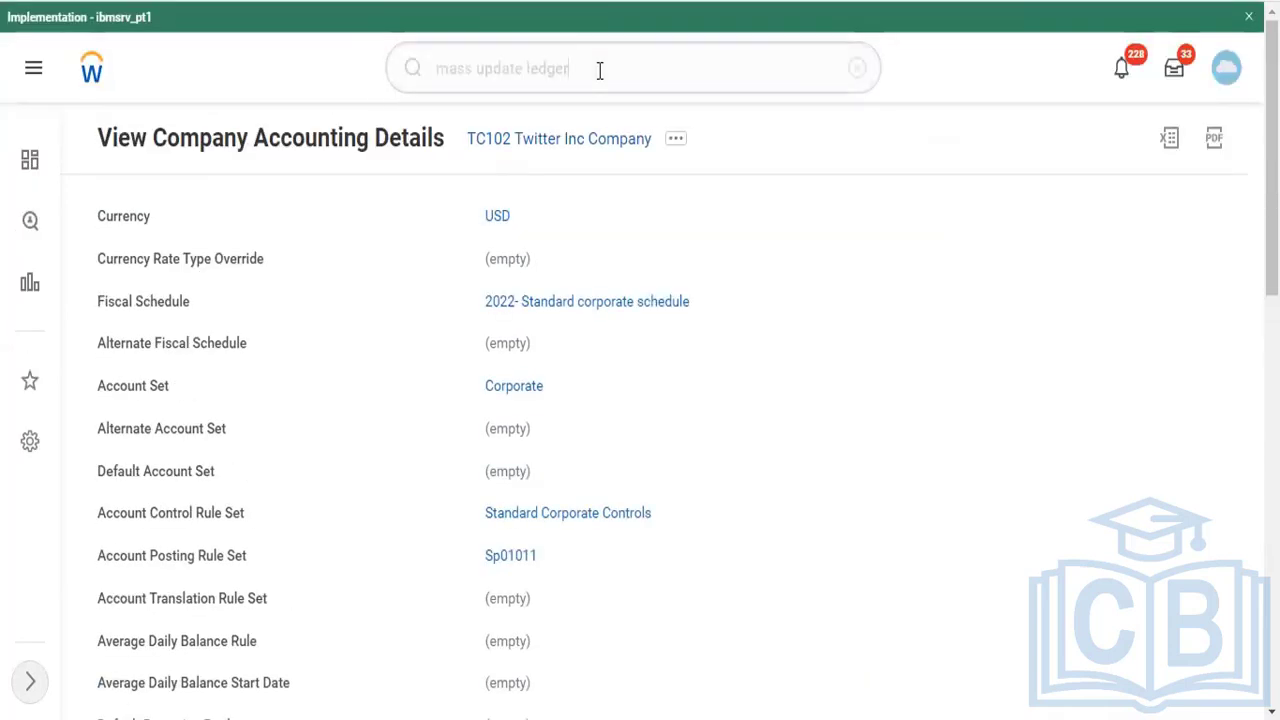
drag(599, 70, 432, 78)
text(ter ser)
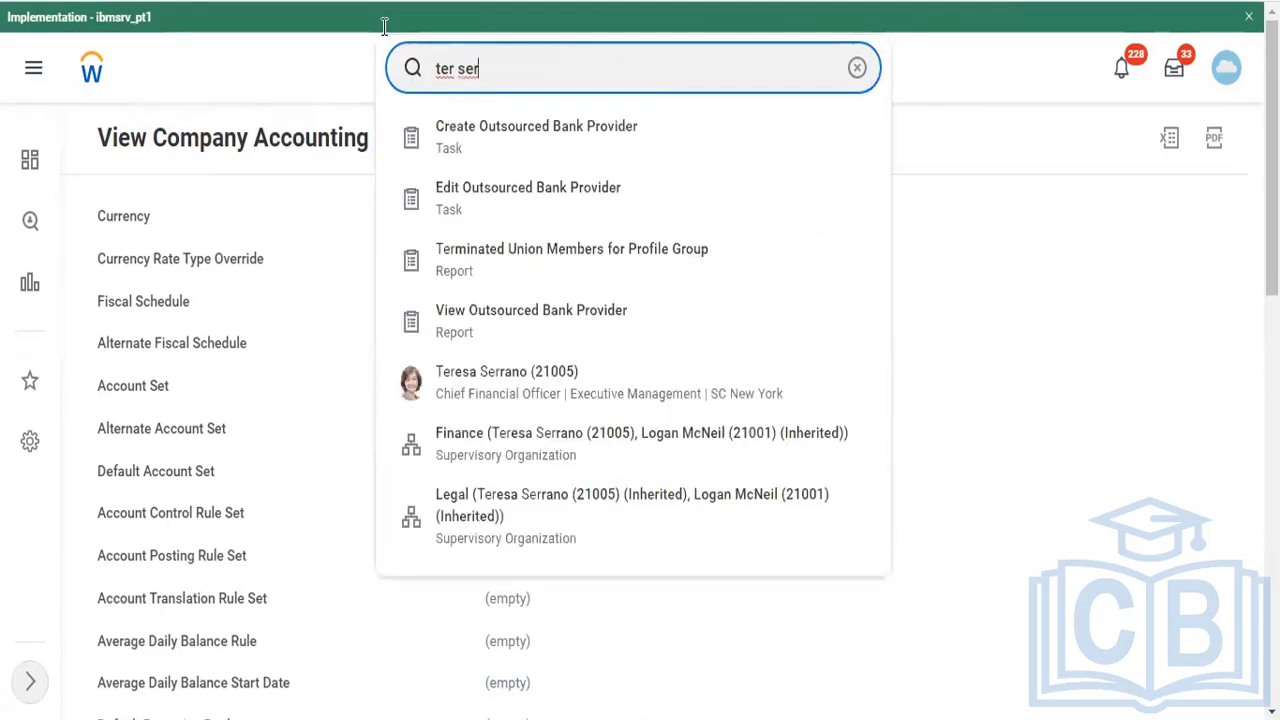
click(514, 385)
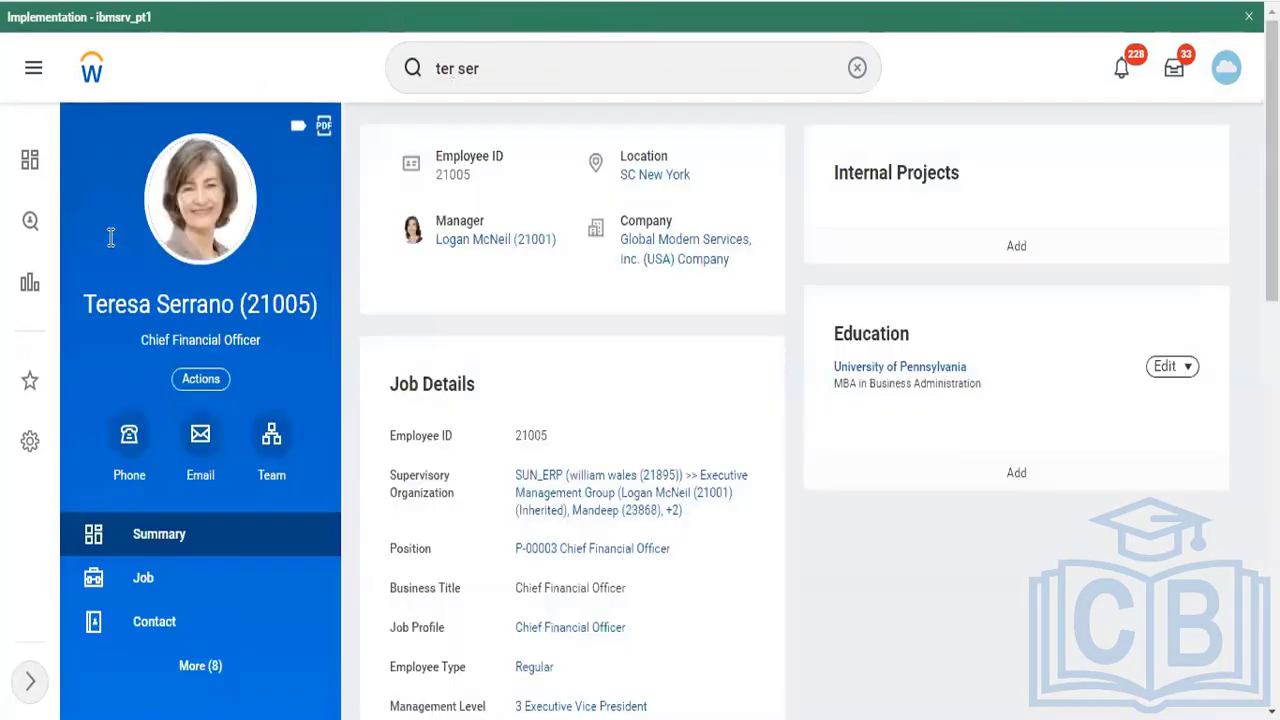
Start Assign Roles - Add/Remove for the Chief Financial Officer with an effective date of 04/01/2022.
click(207, 381)
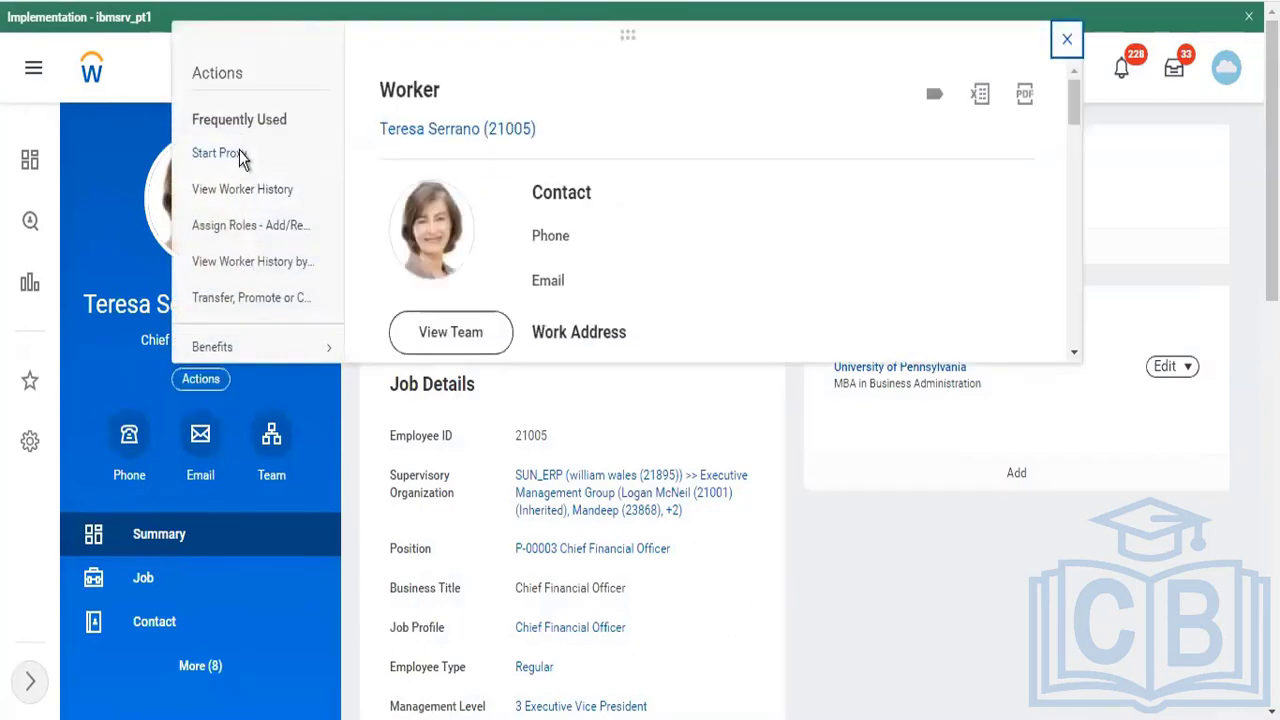
click(252, 226)
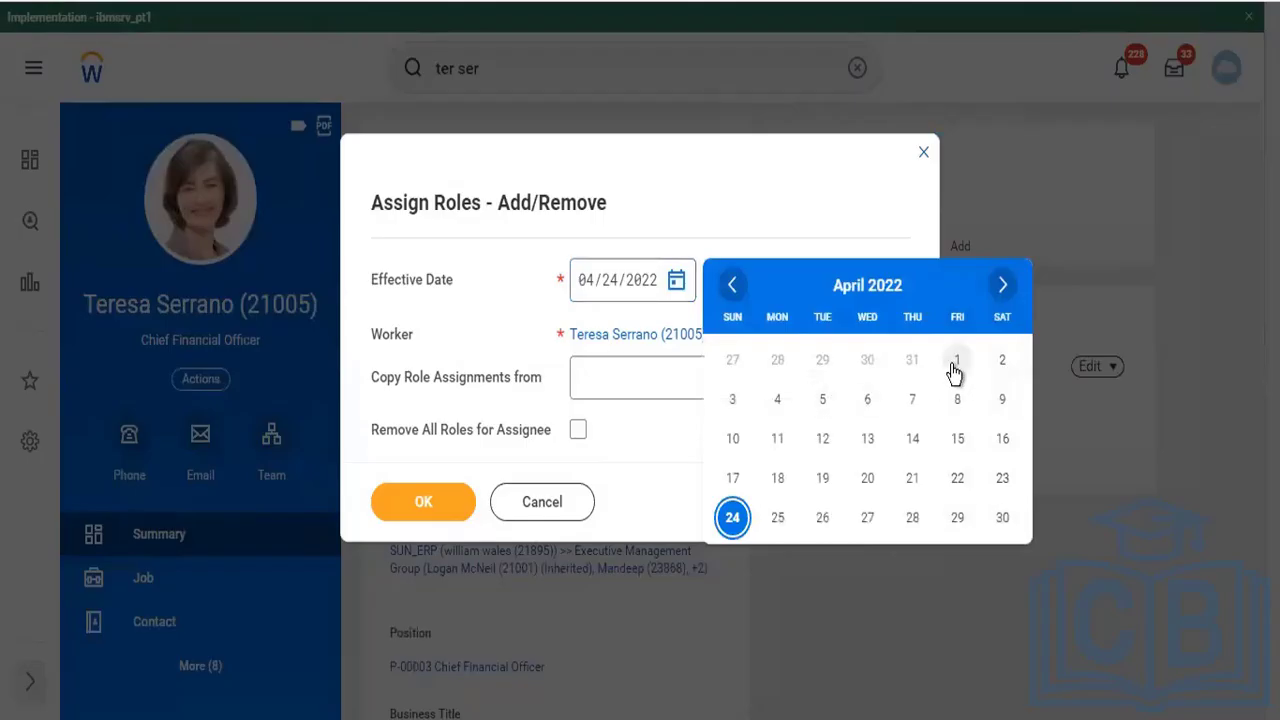
click(951, 364)
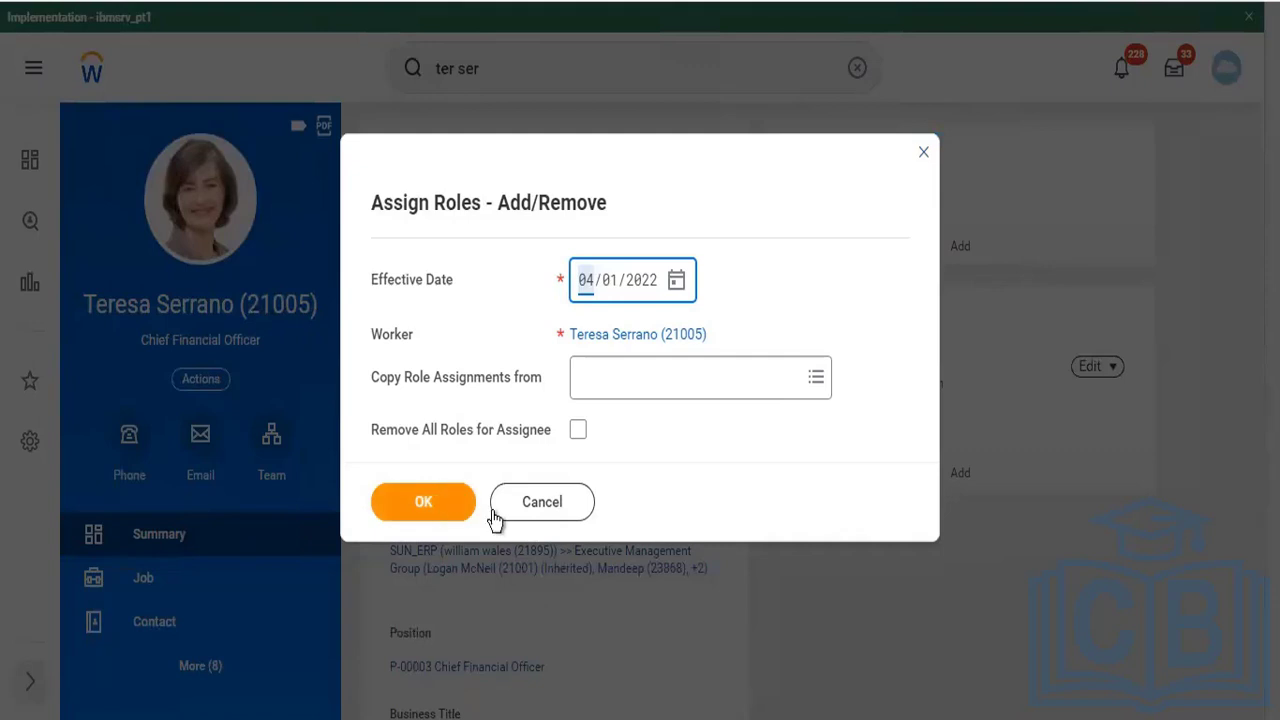
click(428, 486)
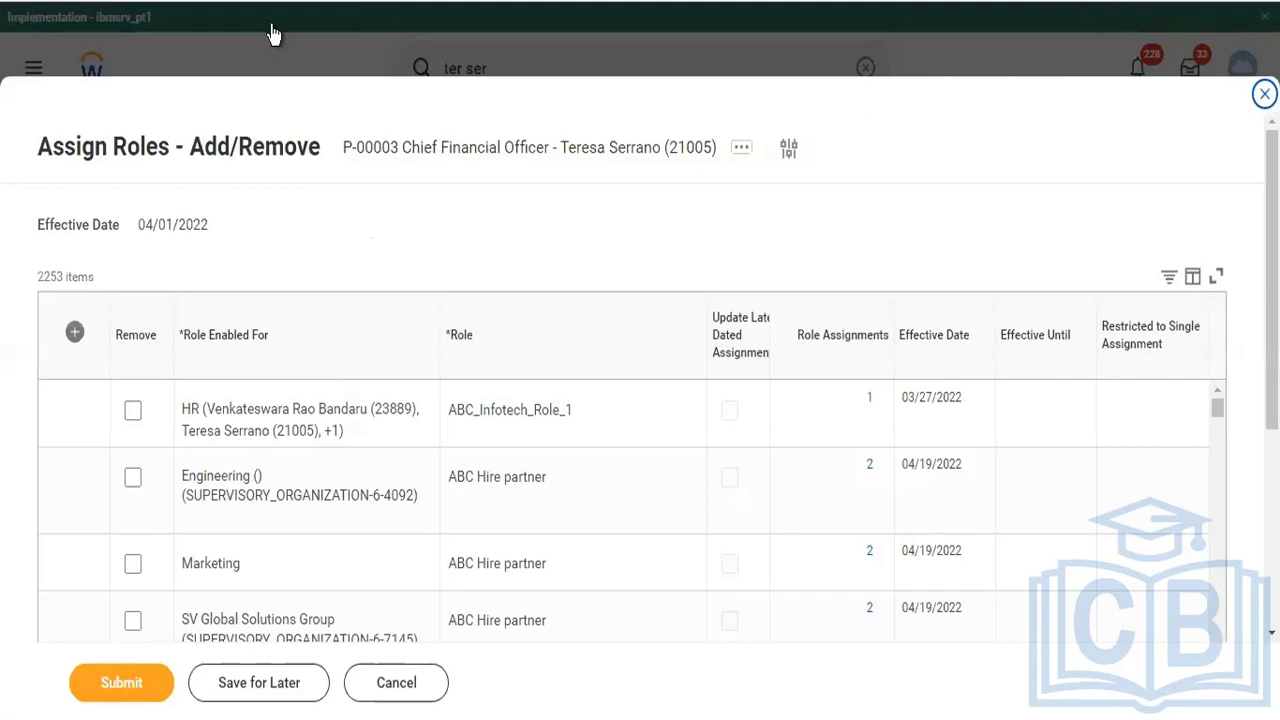
Add a new role assignment row enabled for TC102 Twitter Inc Company.
click(72, 331)
click(247, 398)
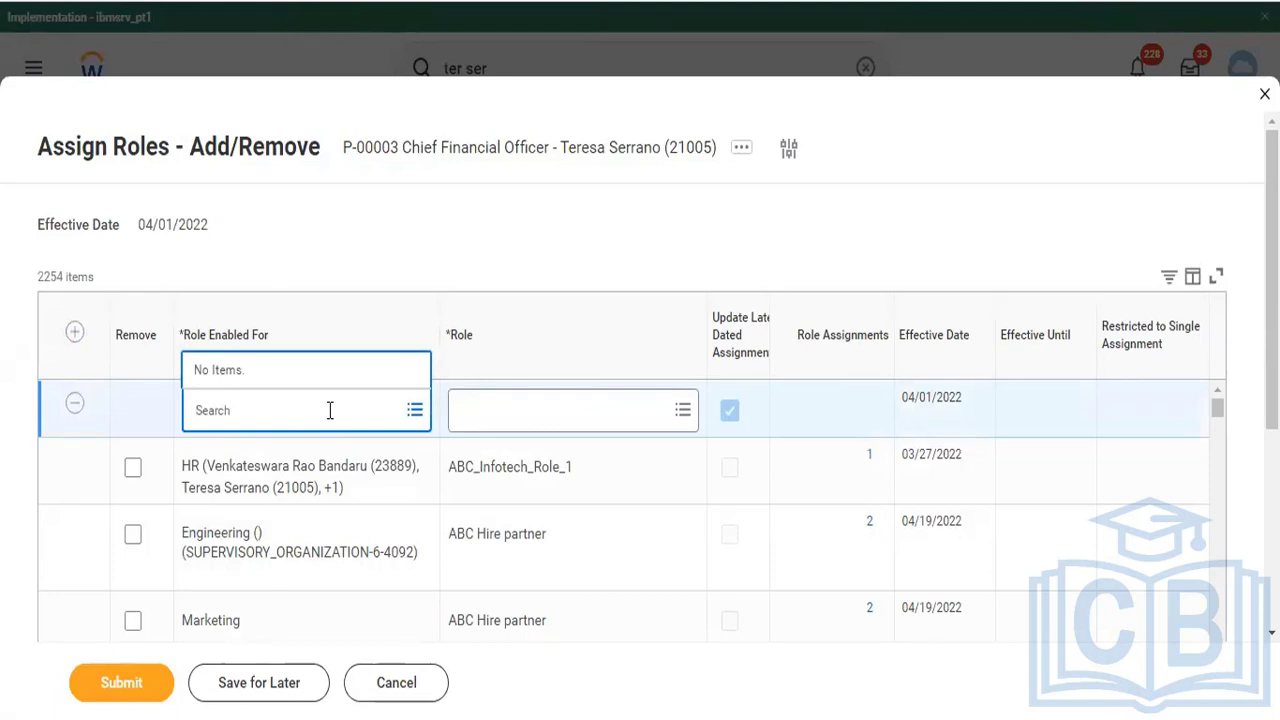
text(company)
key(Return)
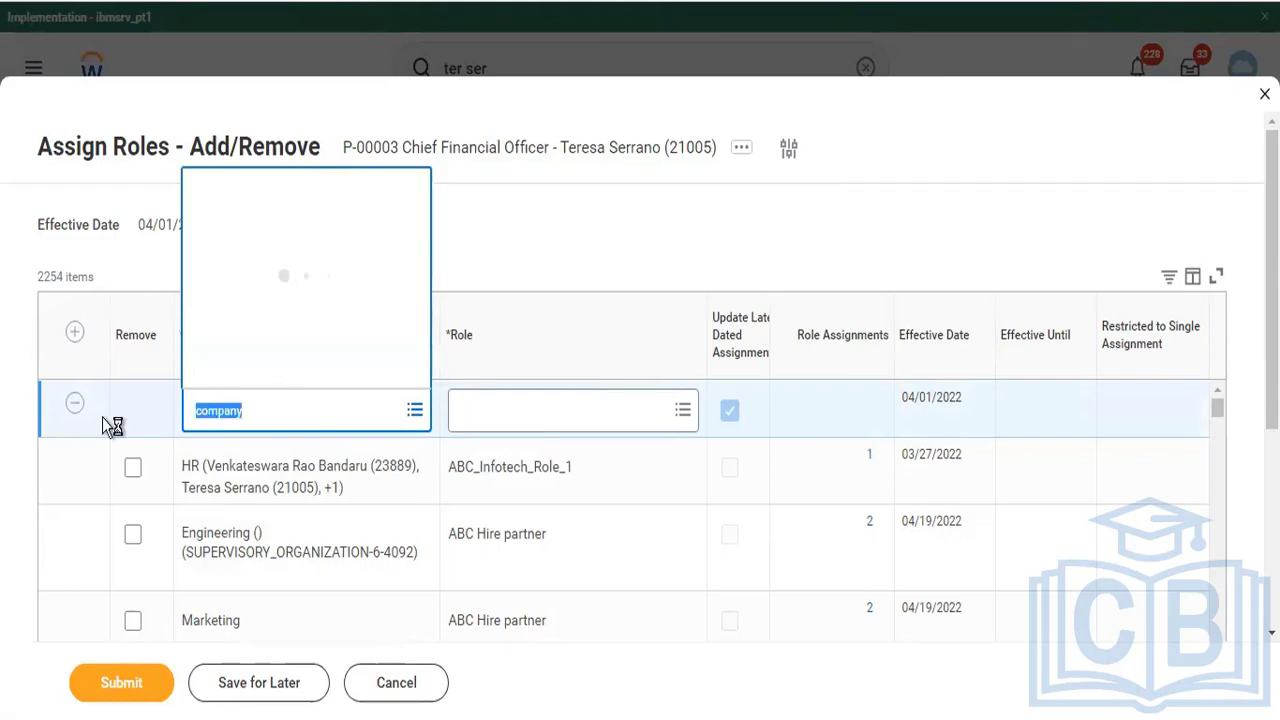
text(tc102)
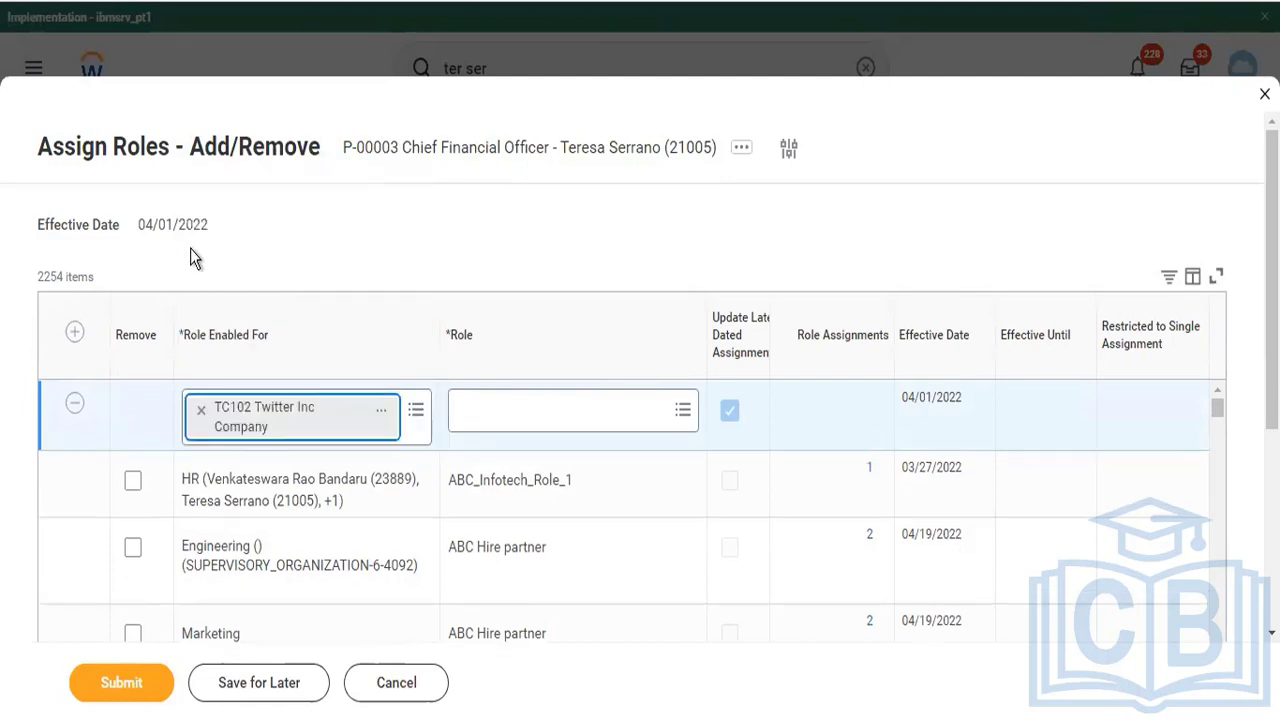
Set the new row's role to Accounting Manager, submit the role assignment and close the confirmation.
click(532, 420)
text(cc)
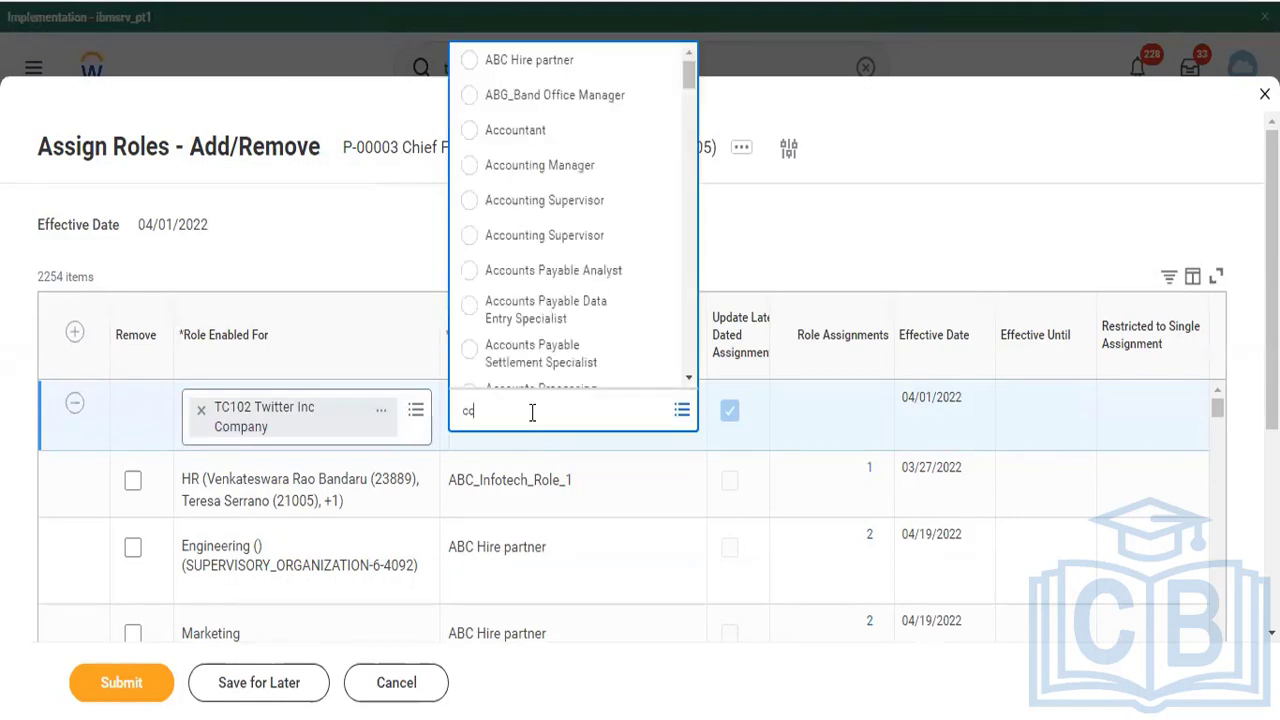
text(cc mana)
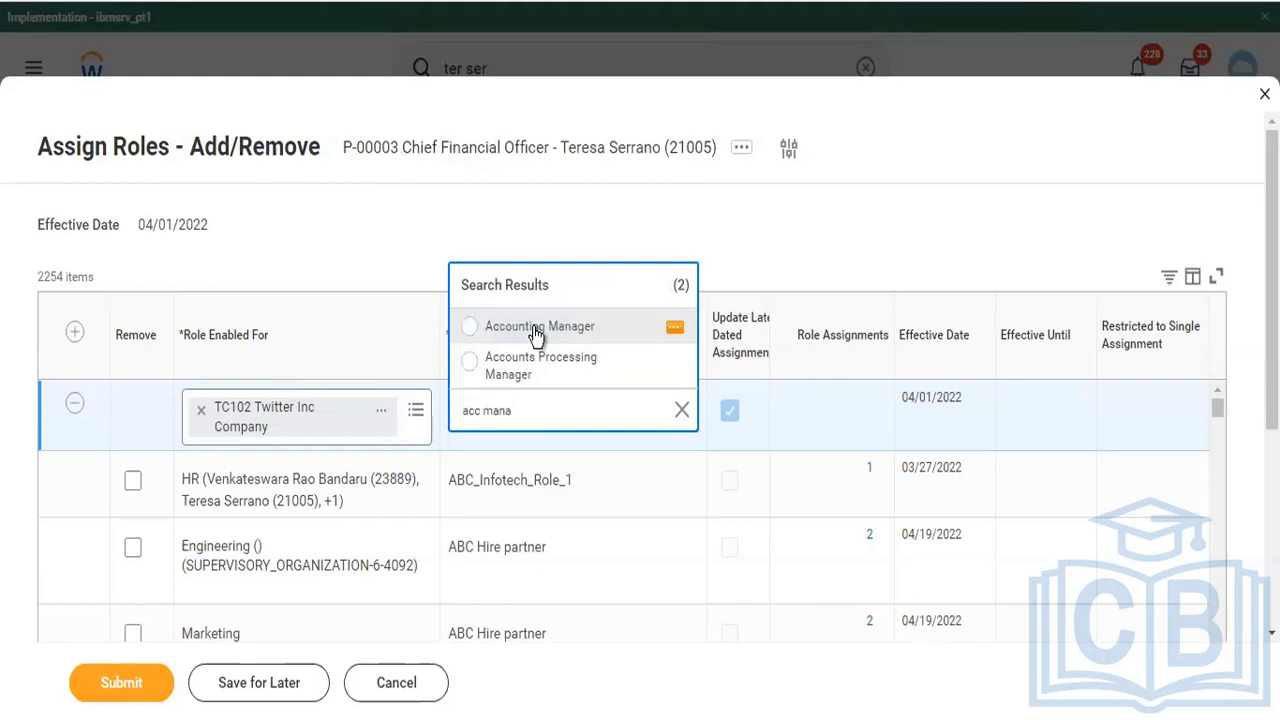
click(538, 330)
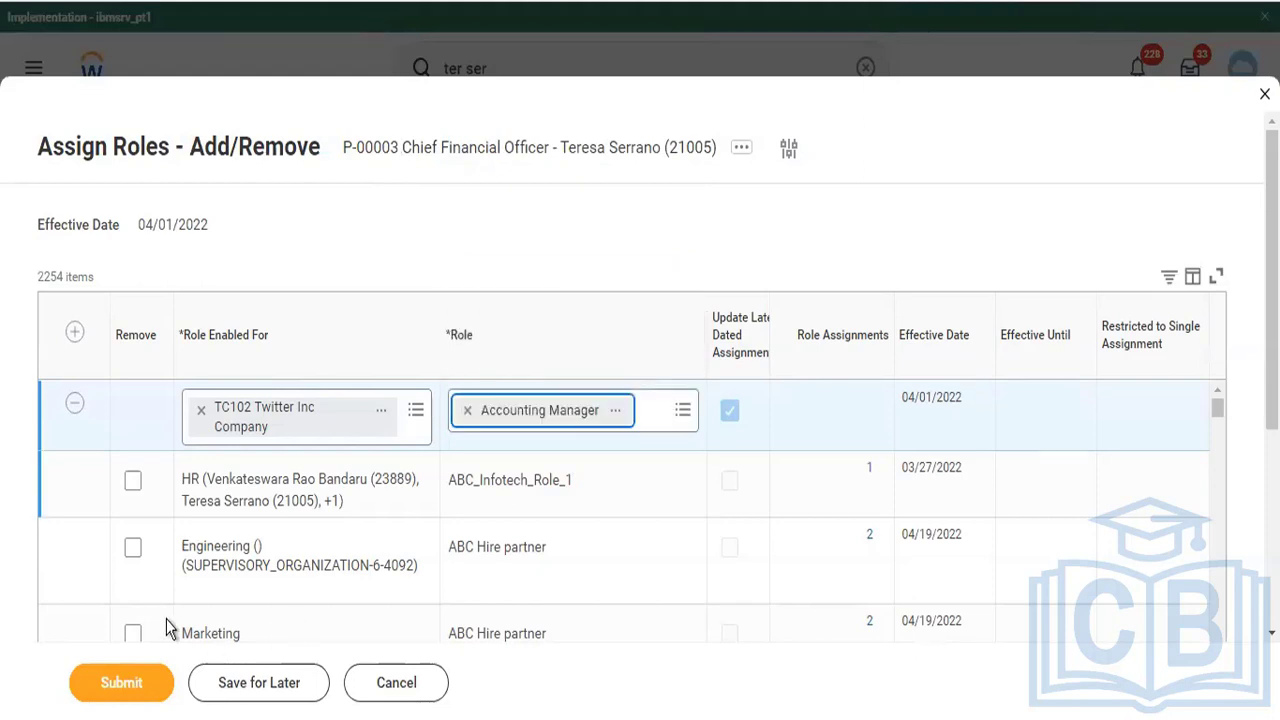
click(136, 686)
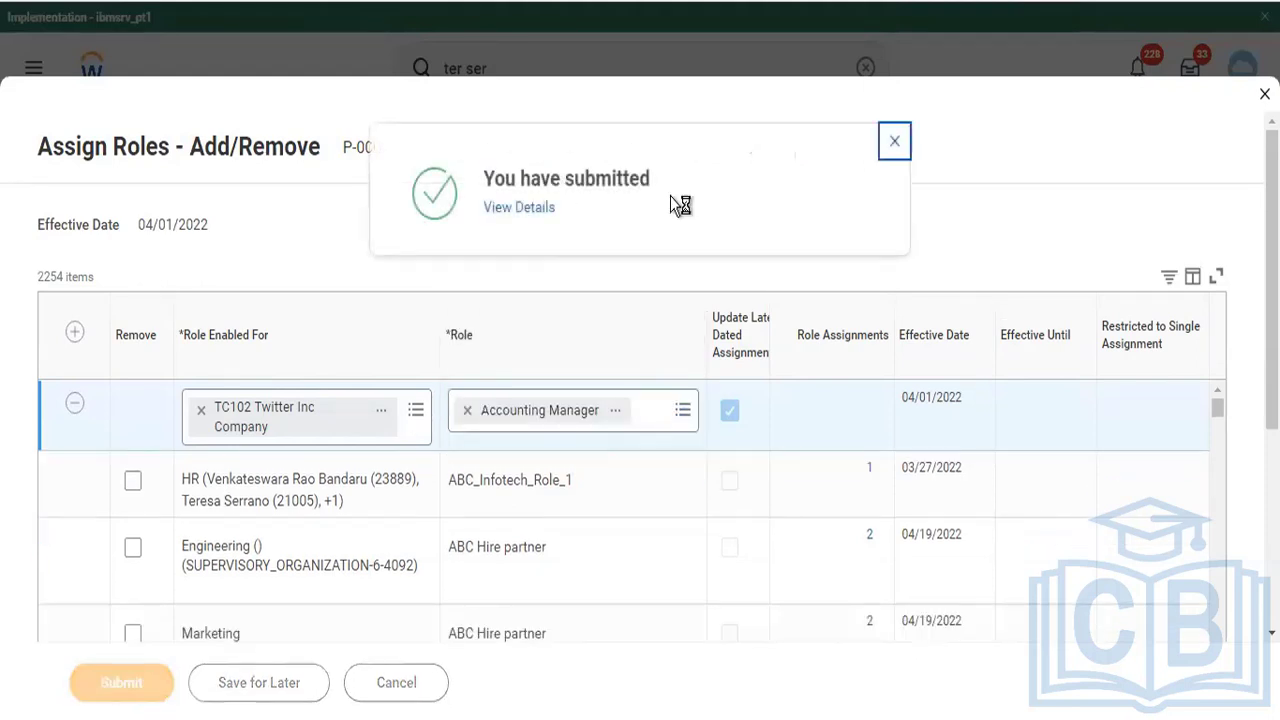
click(895, 146)
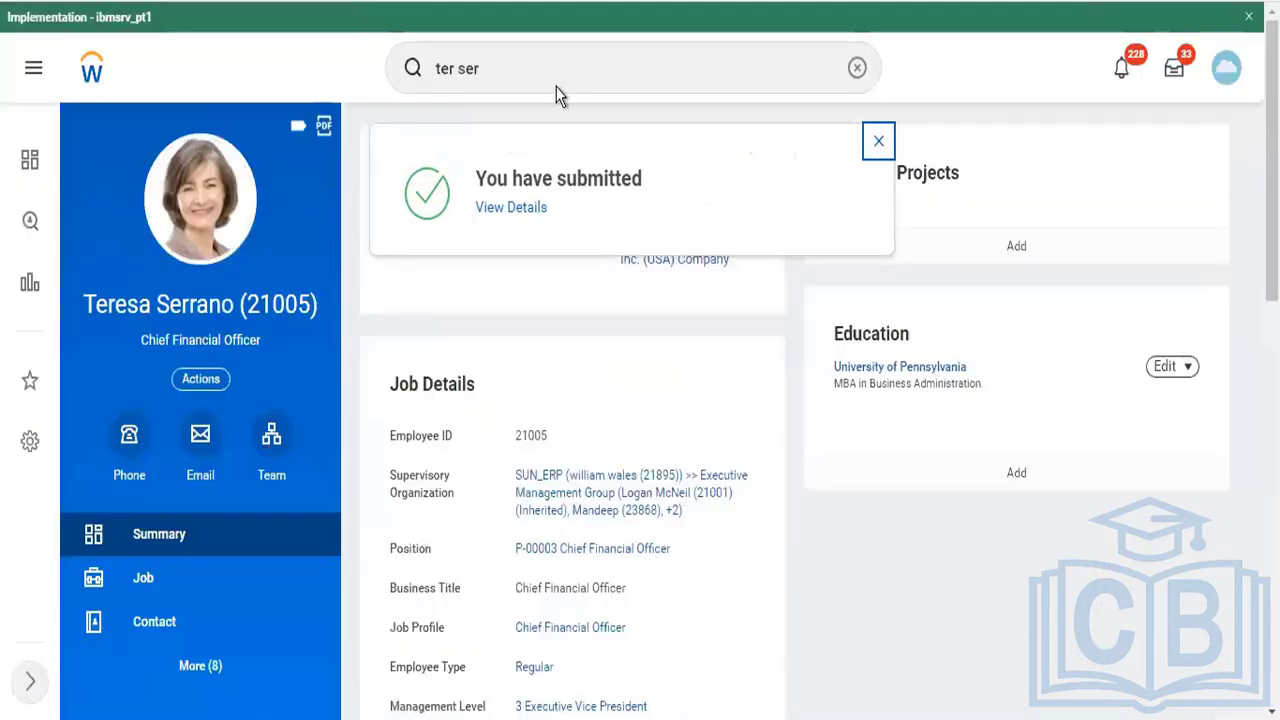
Search for "start prox" and open the Start Proxy task.
click(558, 90)
click(855, 67)
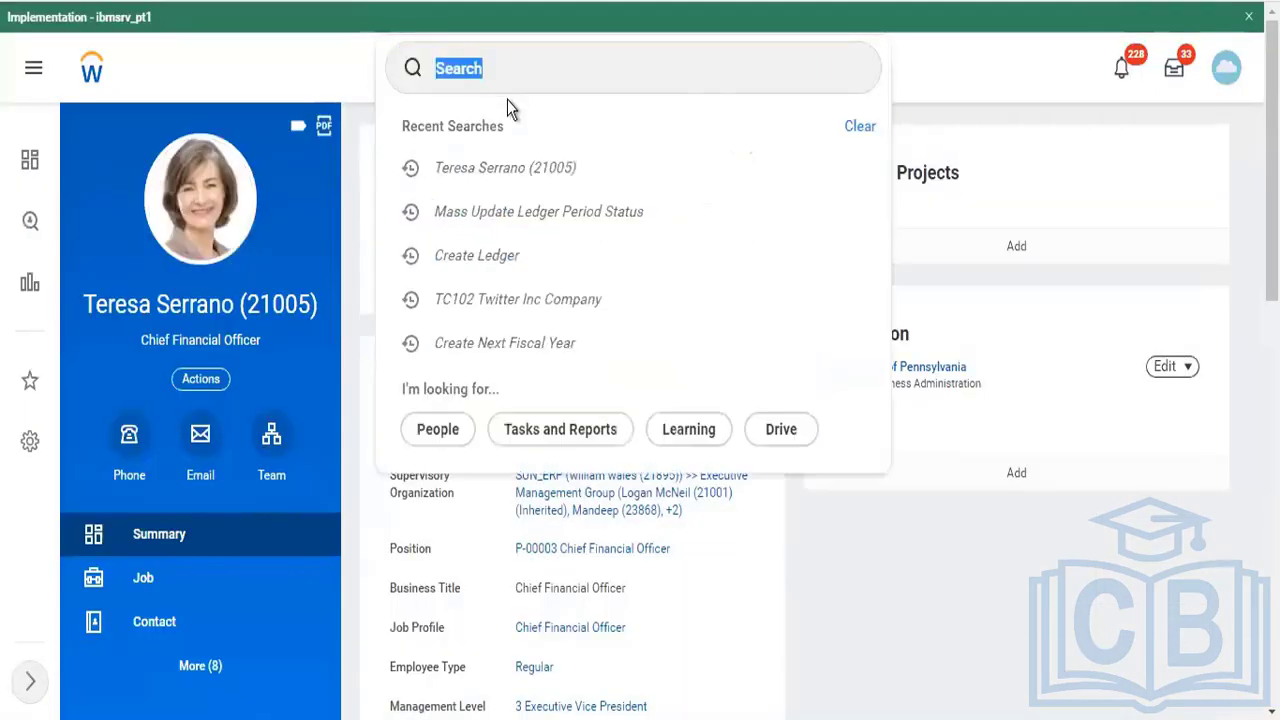
click(509, 78)
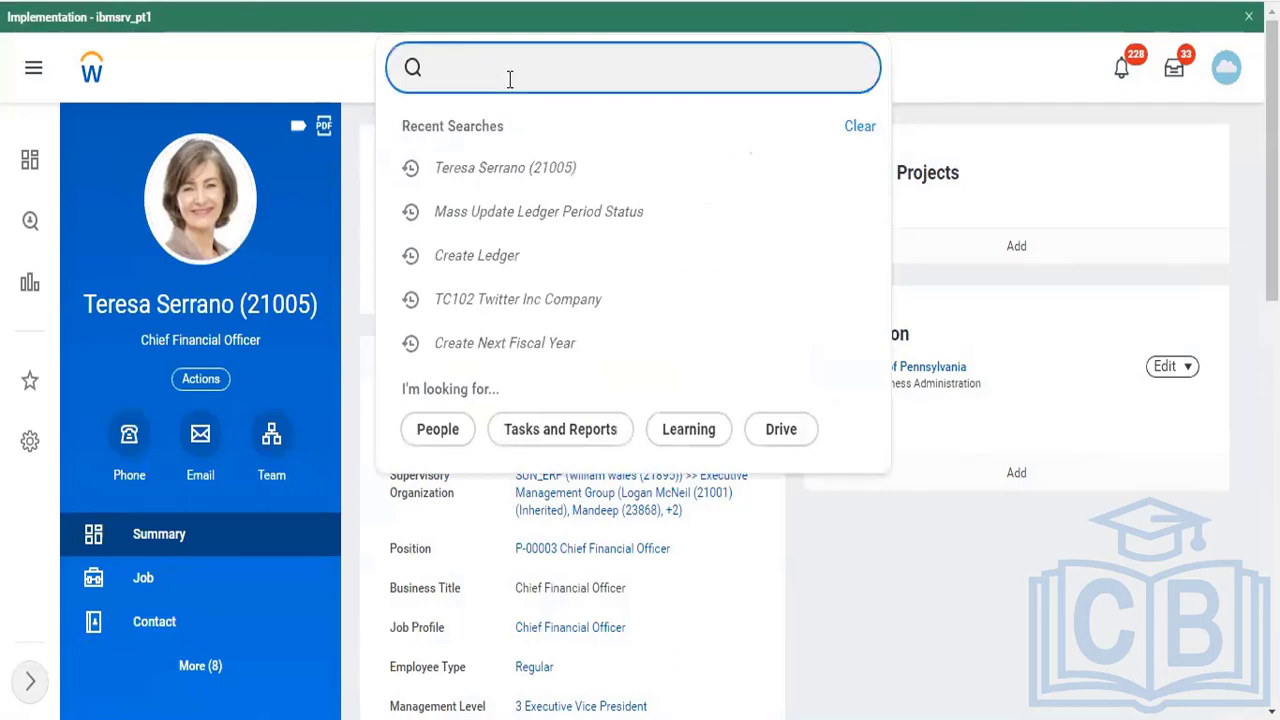
text(sart)
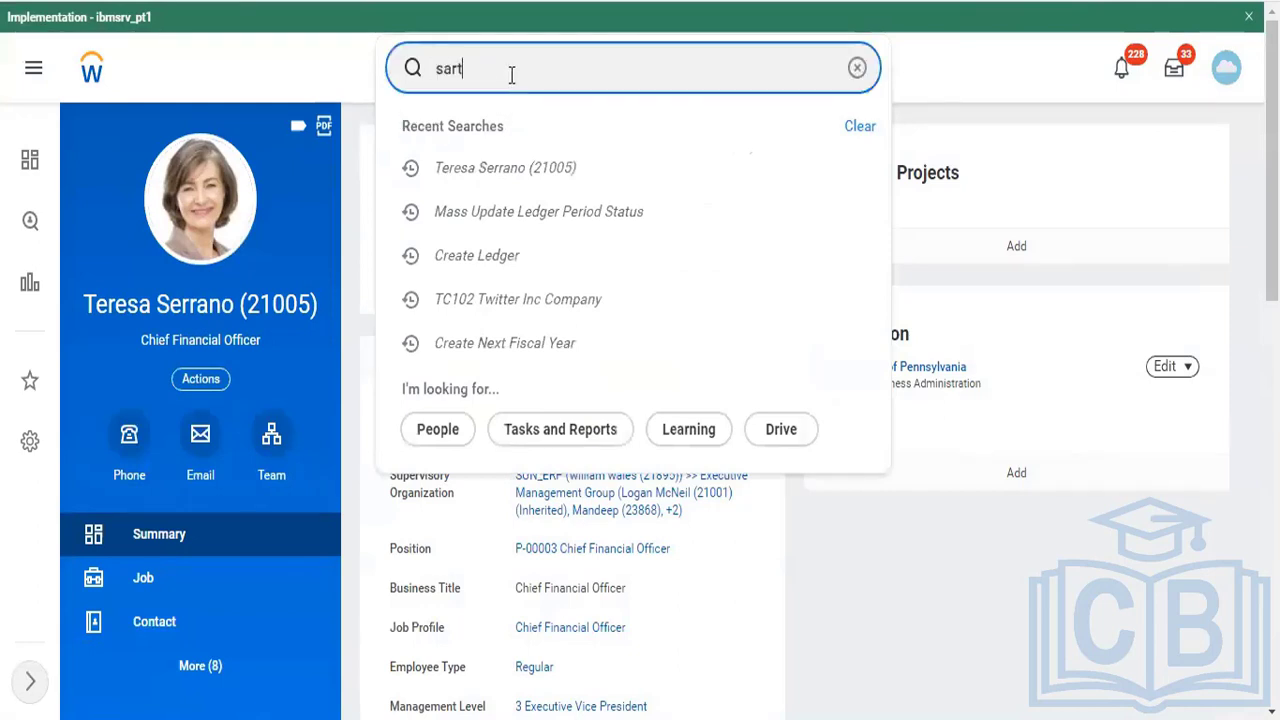
key(BackSpace)
key(BackSpace)
text(tart)
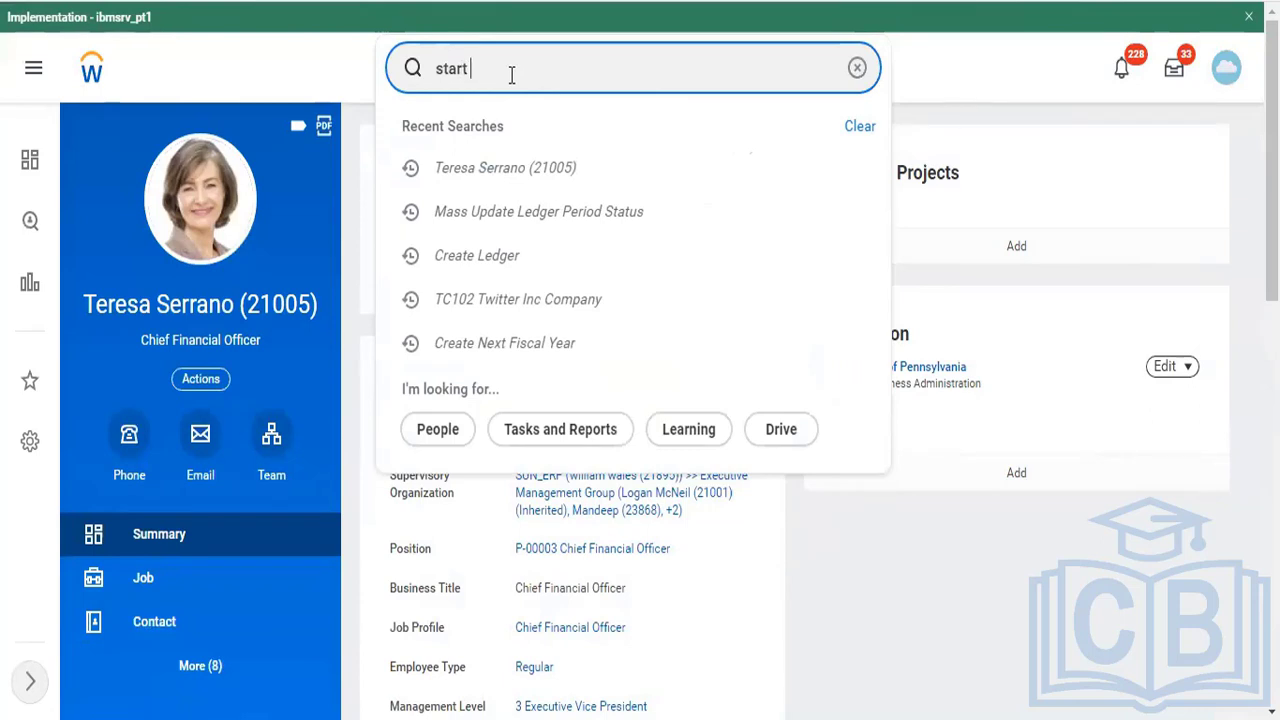
text( prox)
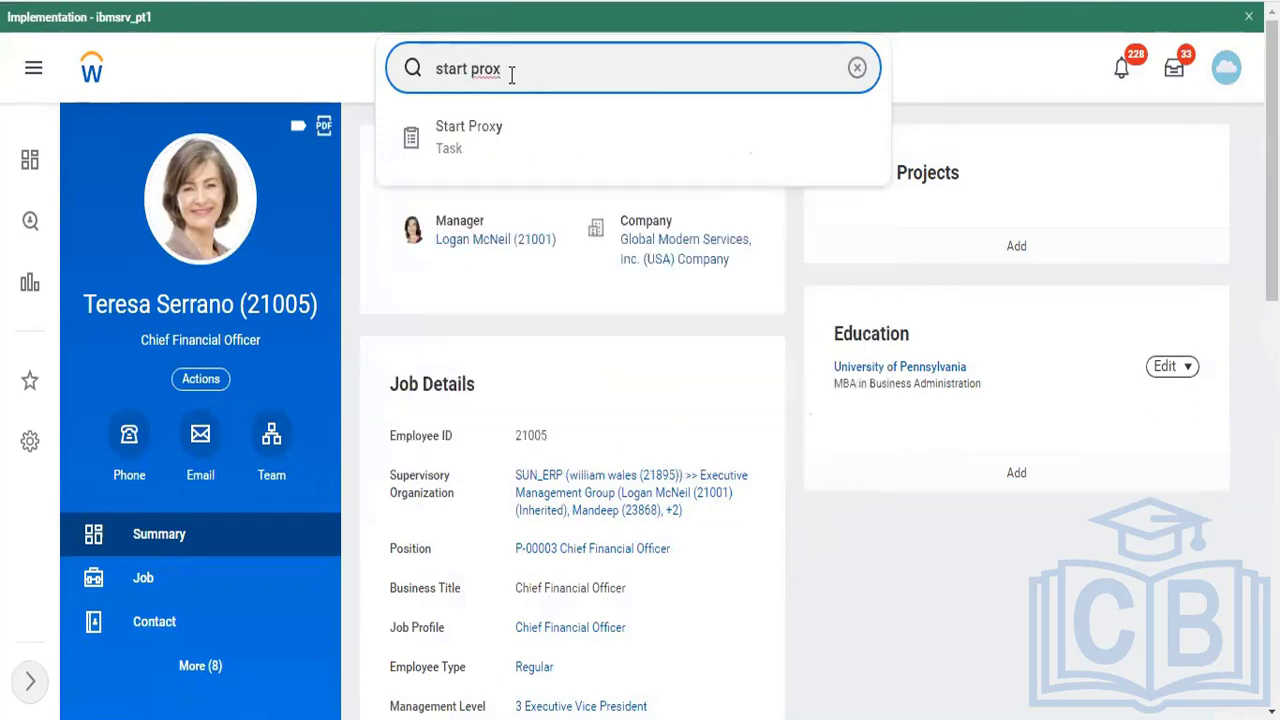
key(Down)
key(Return)
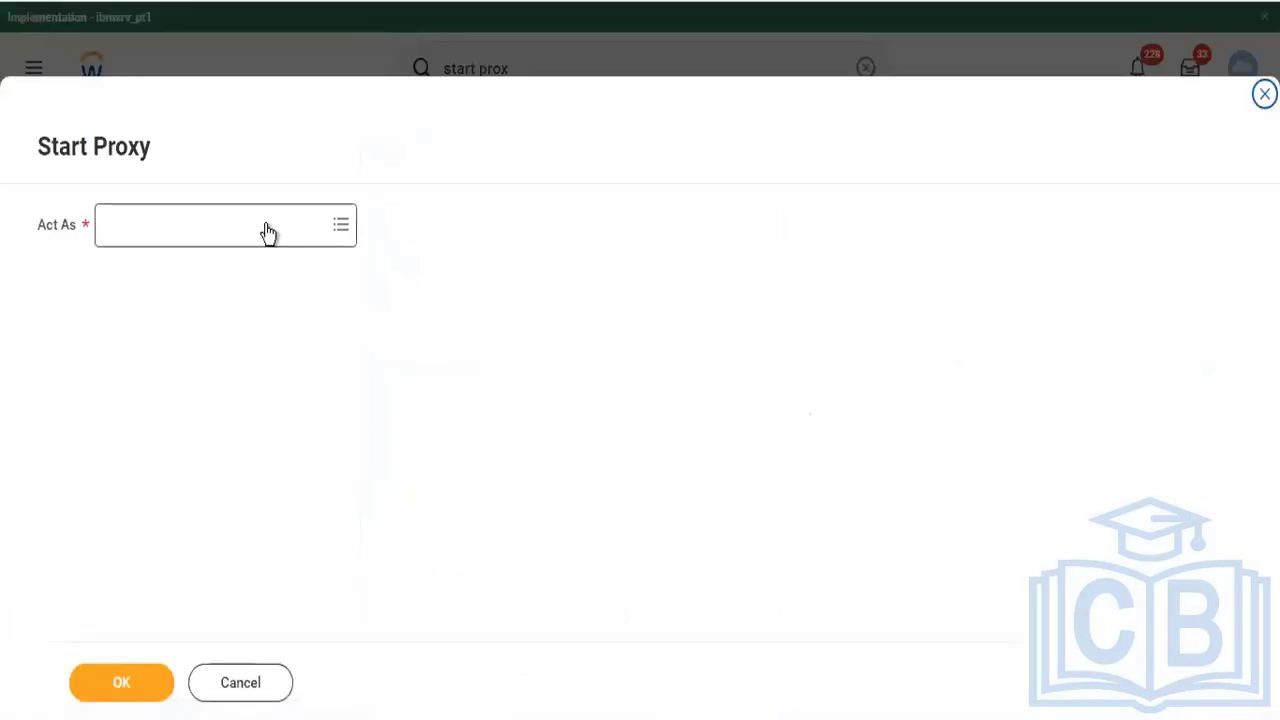
Choose the Chief Financial Officer as the worker to act as and start the proxy session.
click(268, 230)
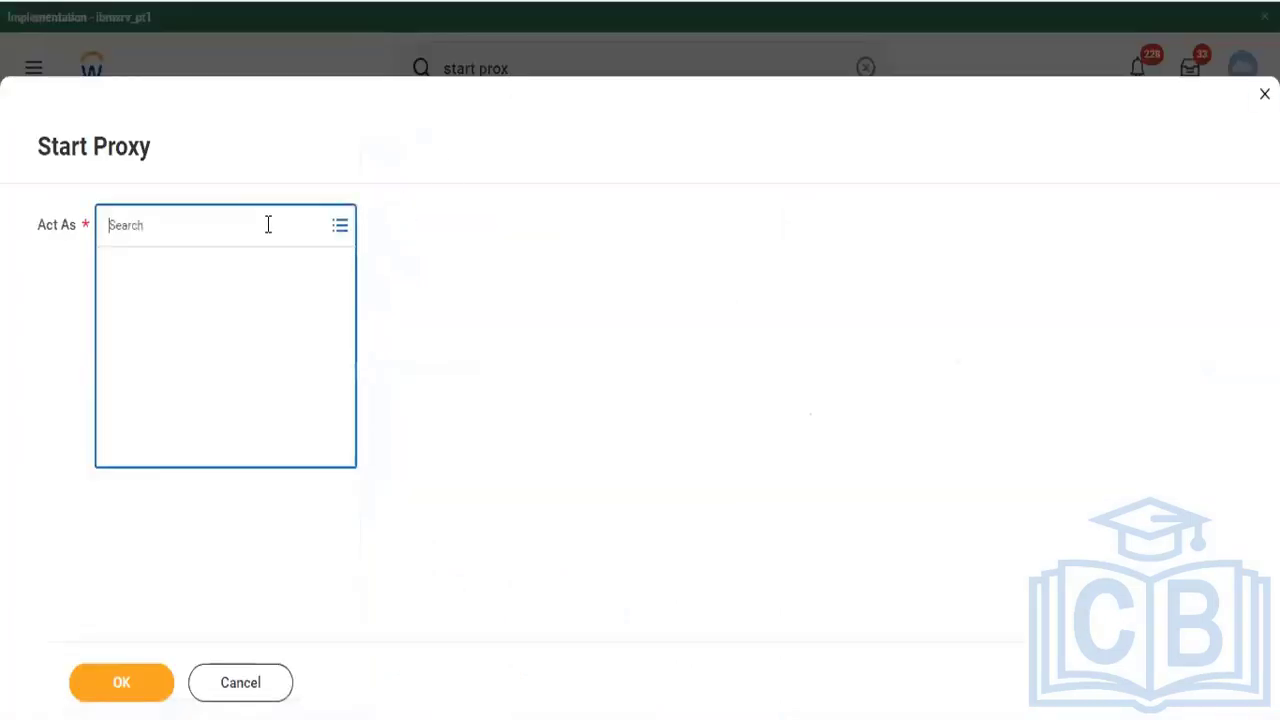
text(ter se)
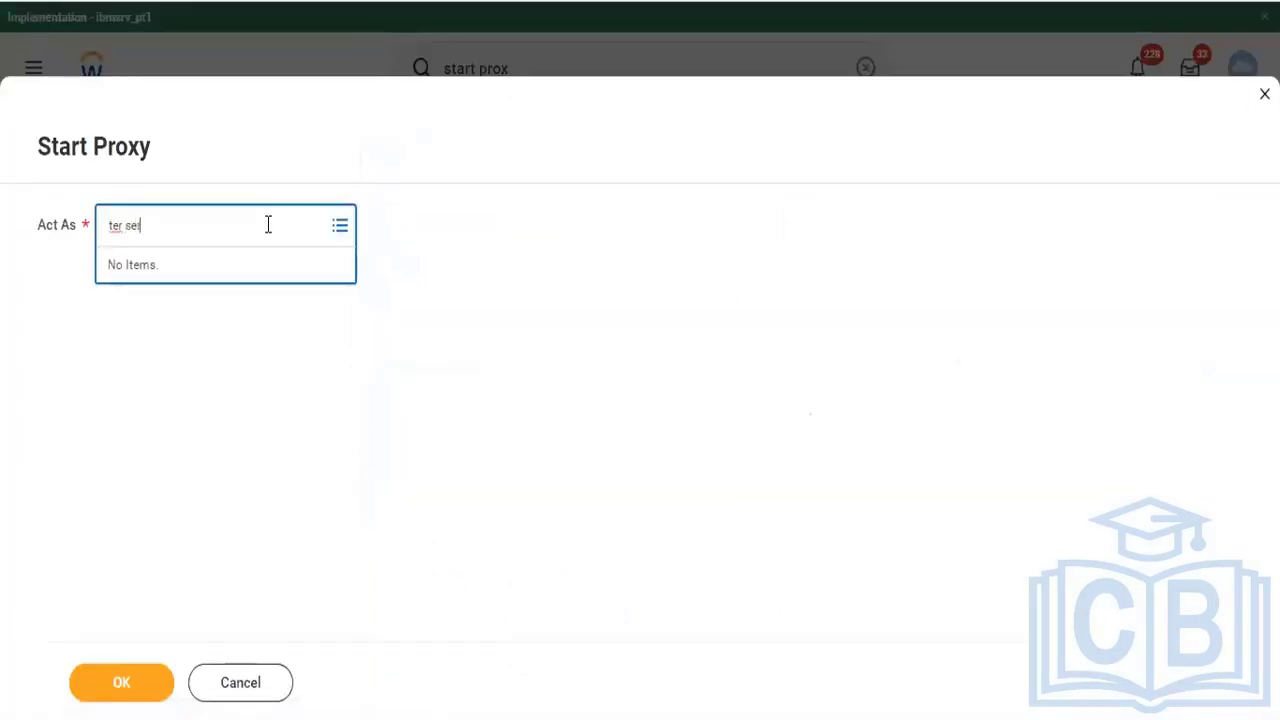
text(r)
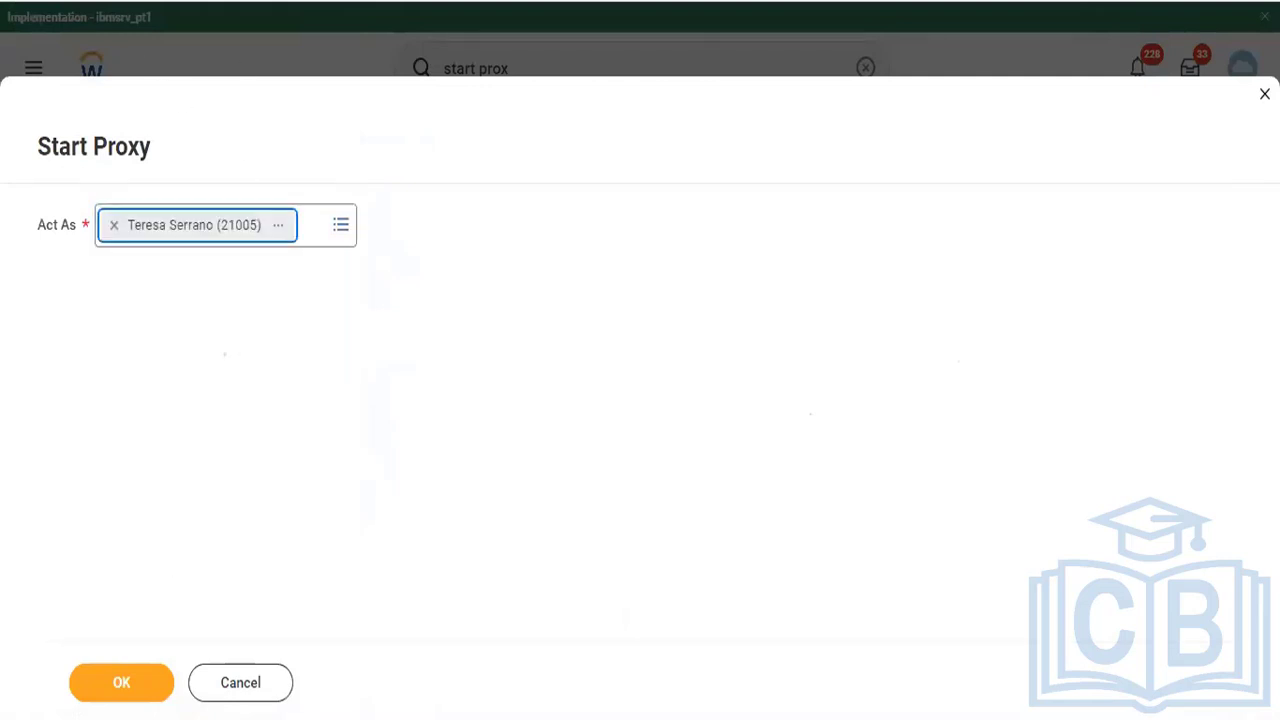
click(121, 683)
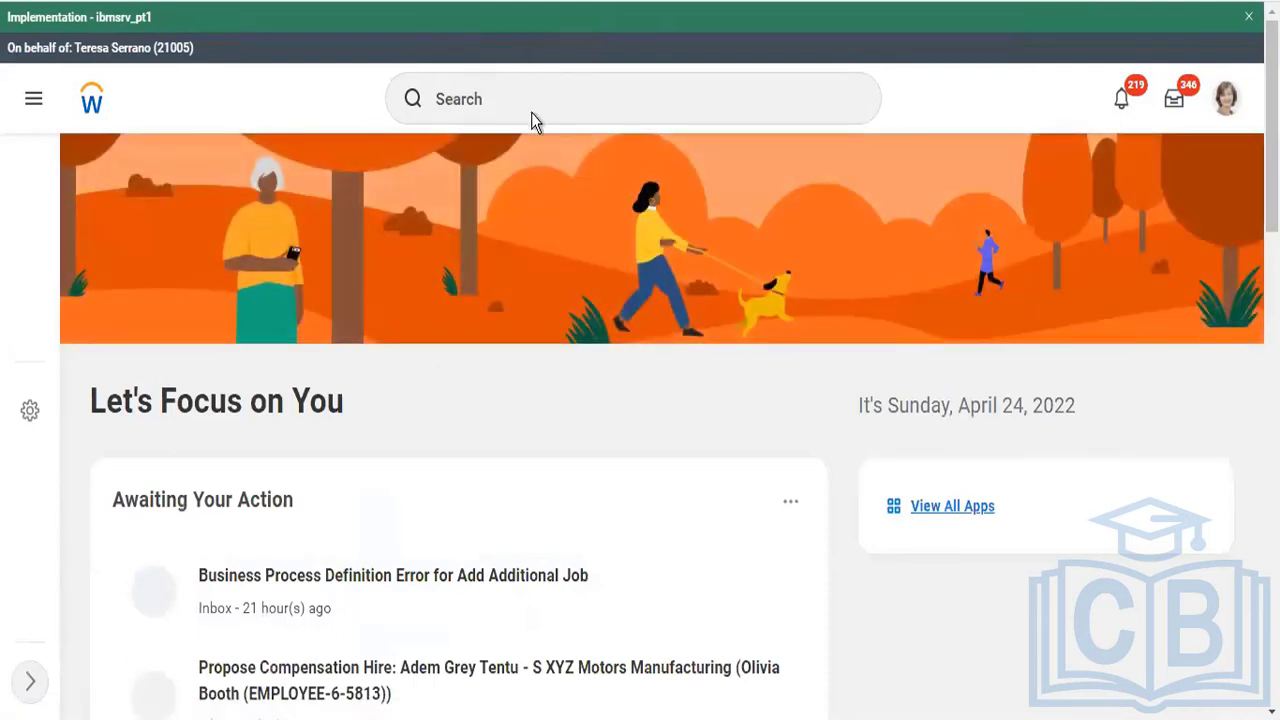
Search for "mass update ledger" and open the Mass Update Ledger Period Status task.
click(514, 83)
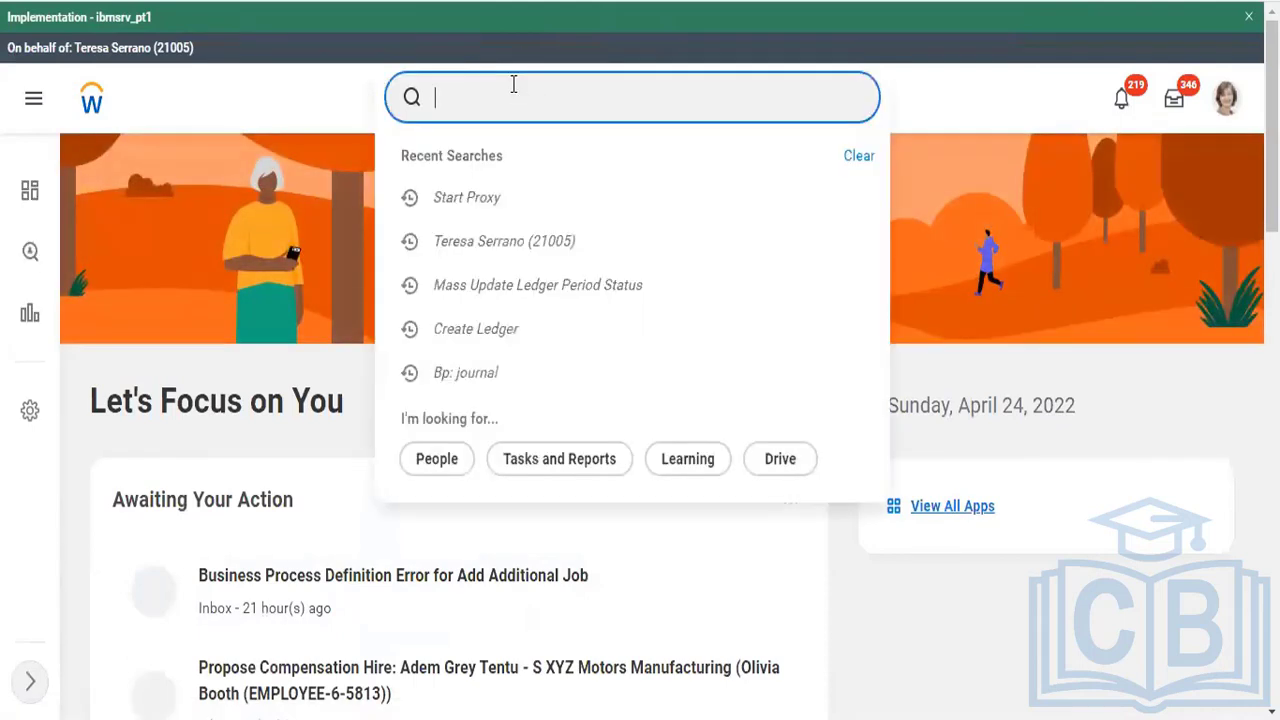
click(513, 84)
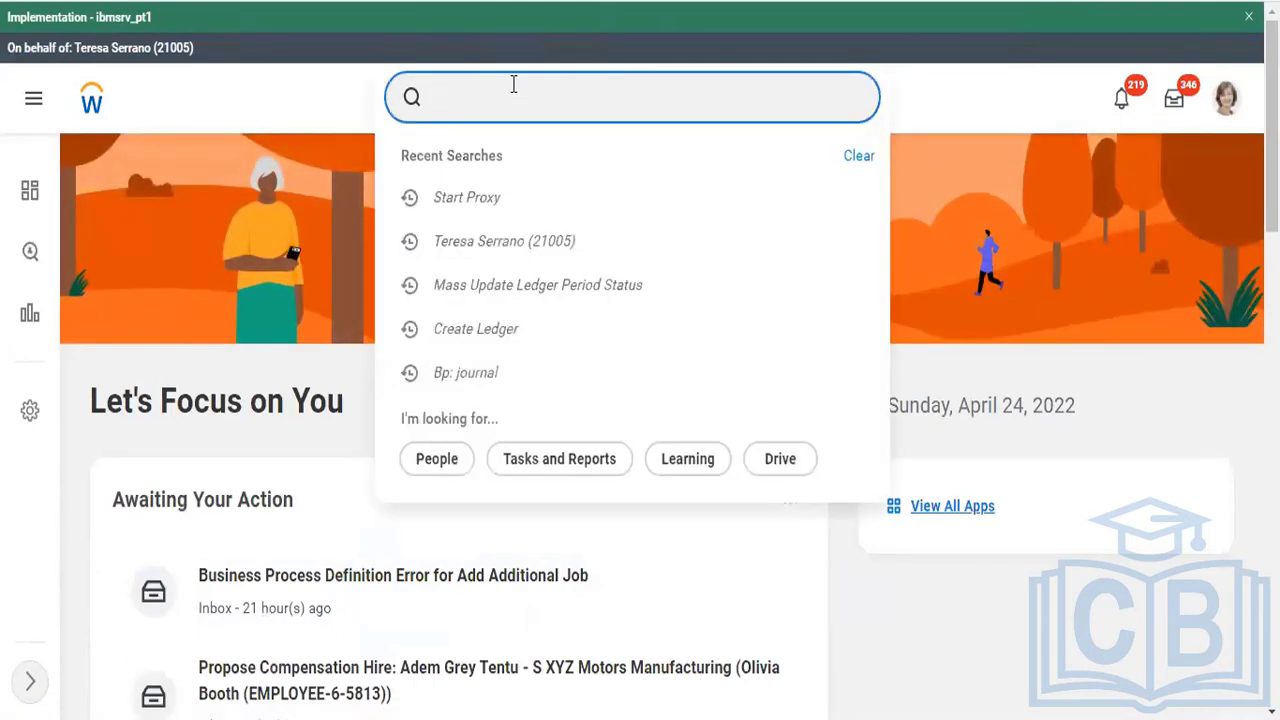
text(mass update)
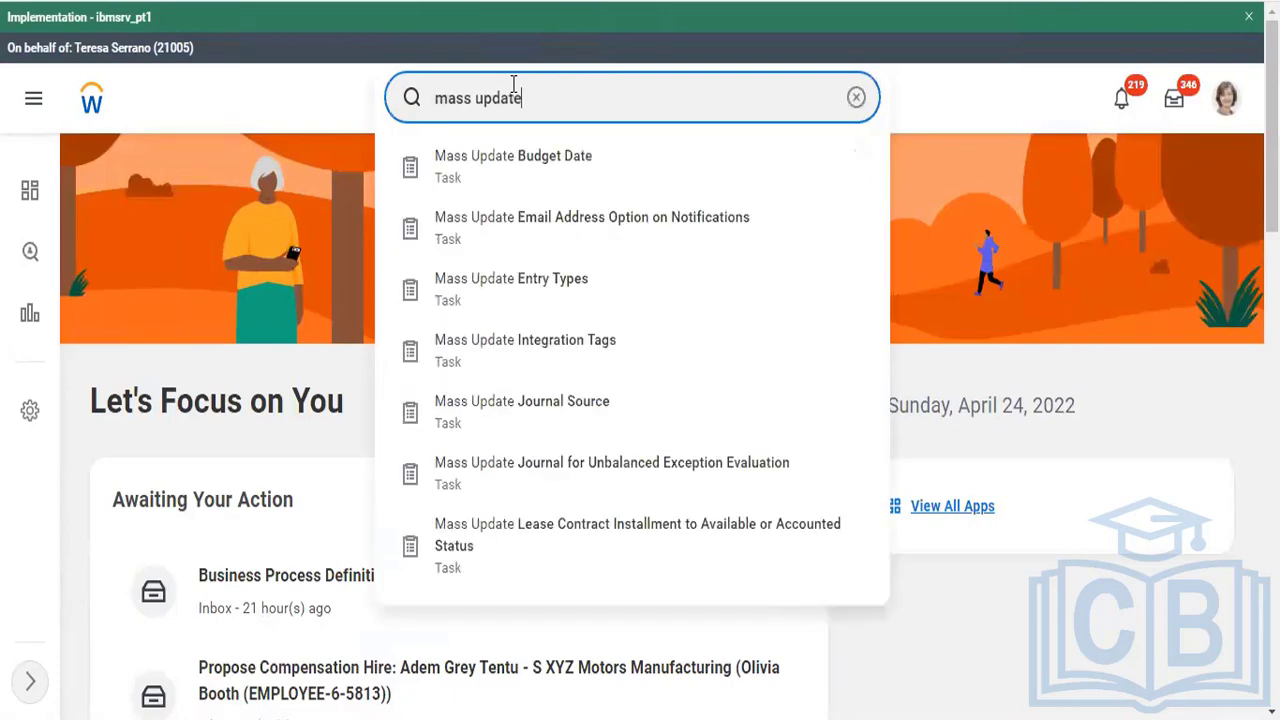
key(Down)
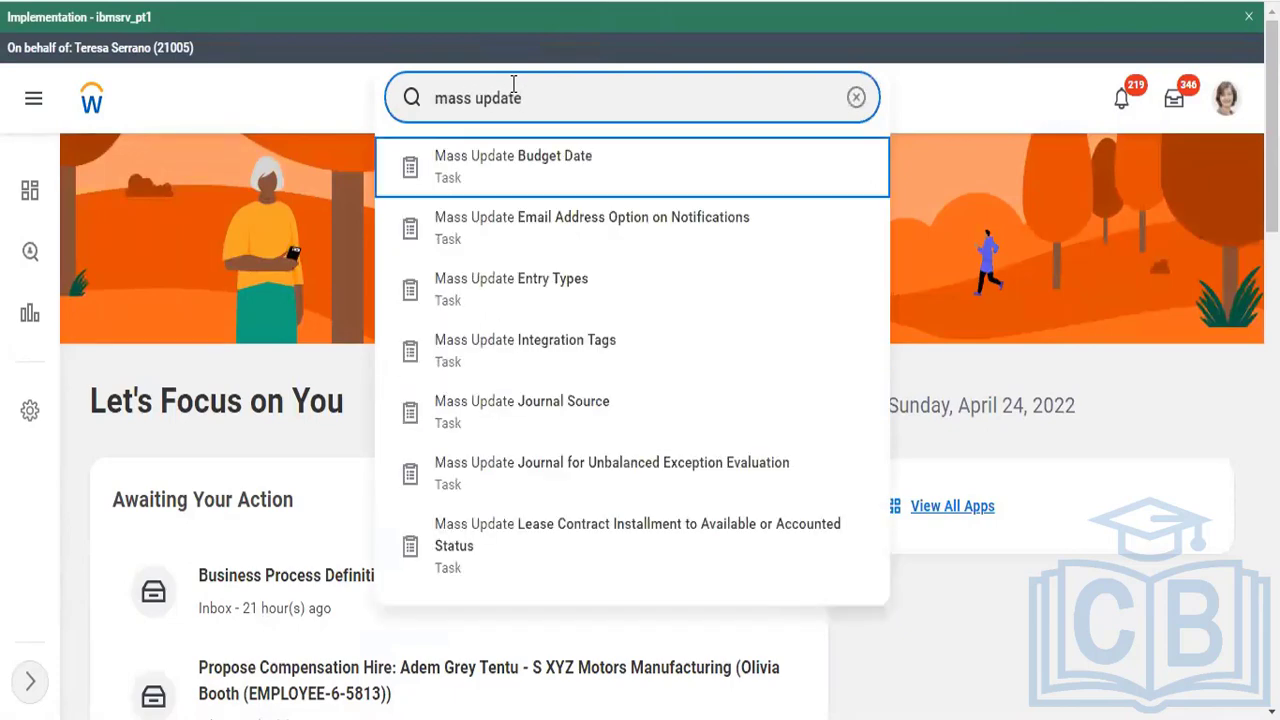
text(ed)
key(BackSpace)
key(BackSpace)
key(BackSpace)
text(ledger)
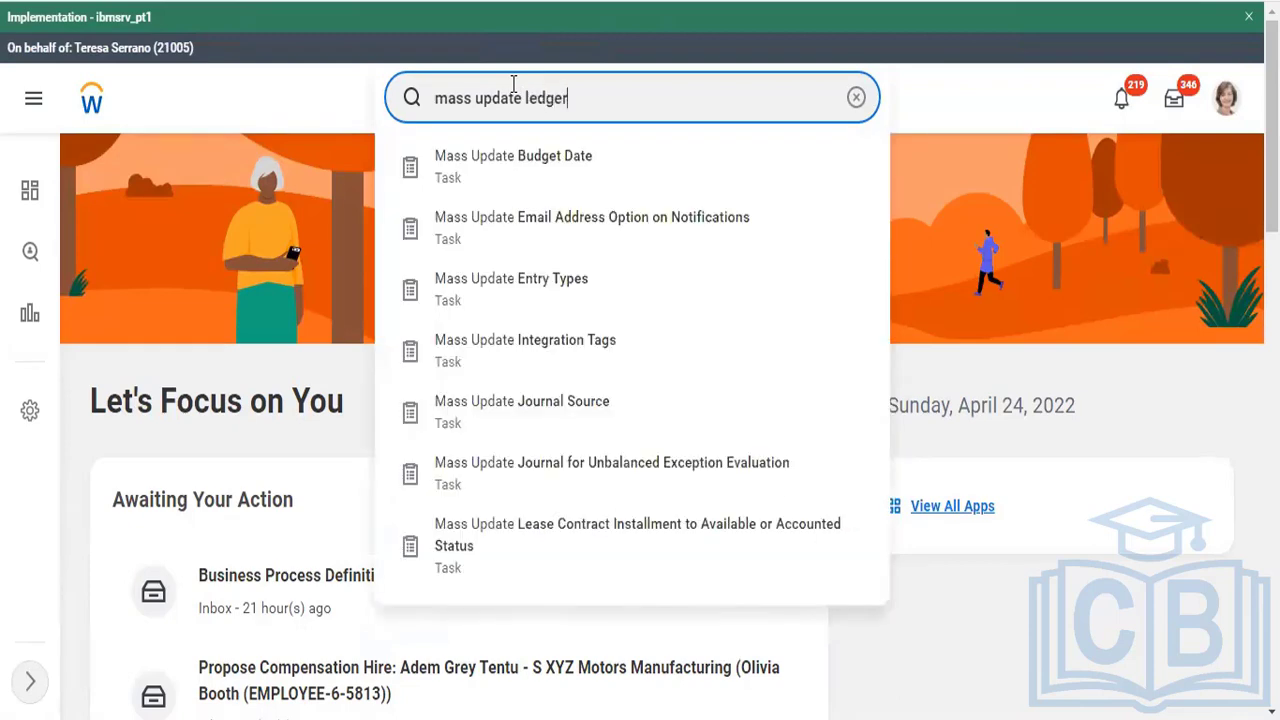
key(Down)
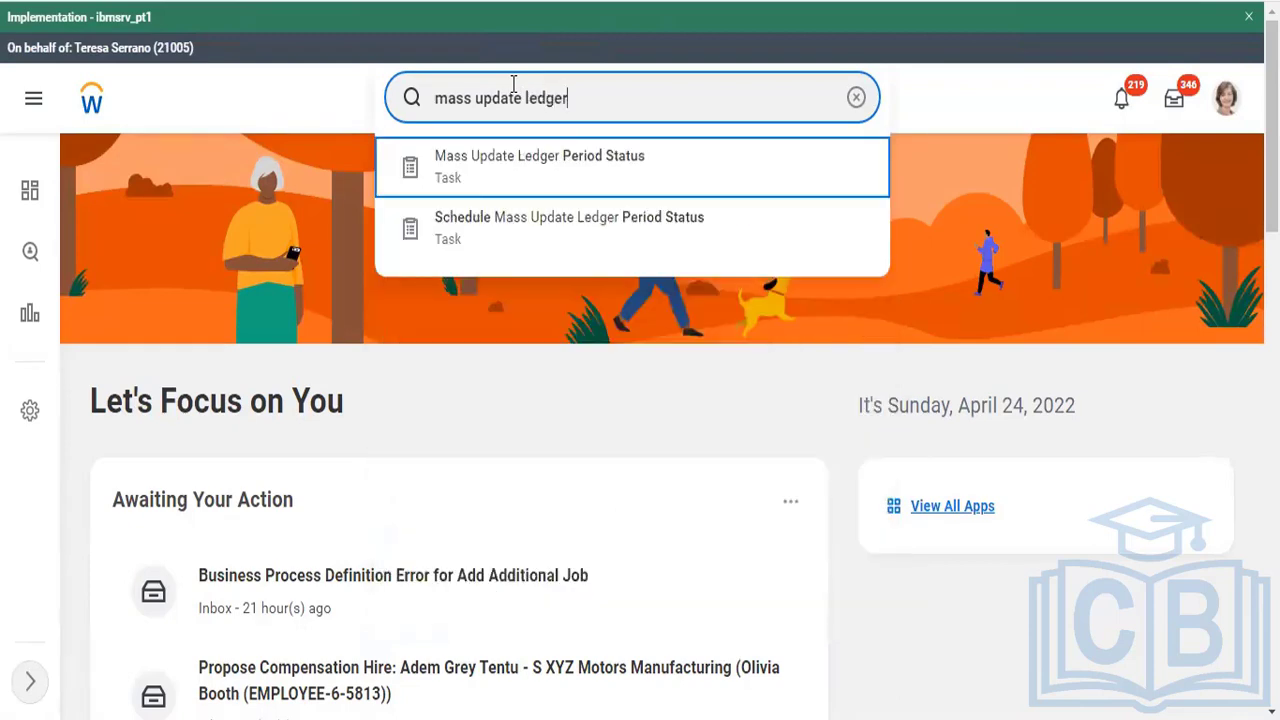
key(Return)
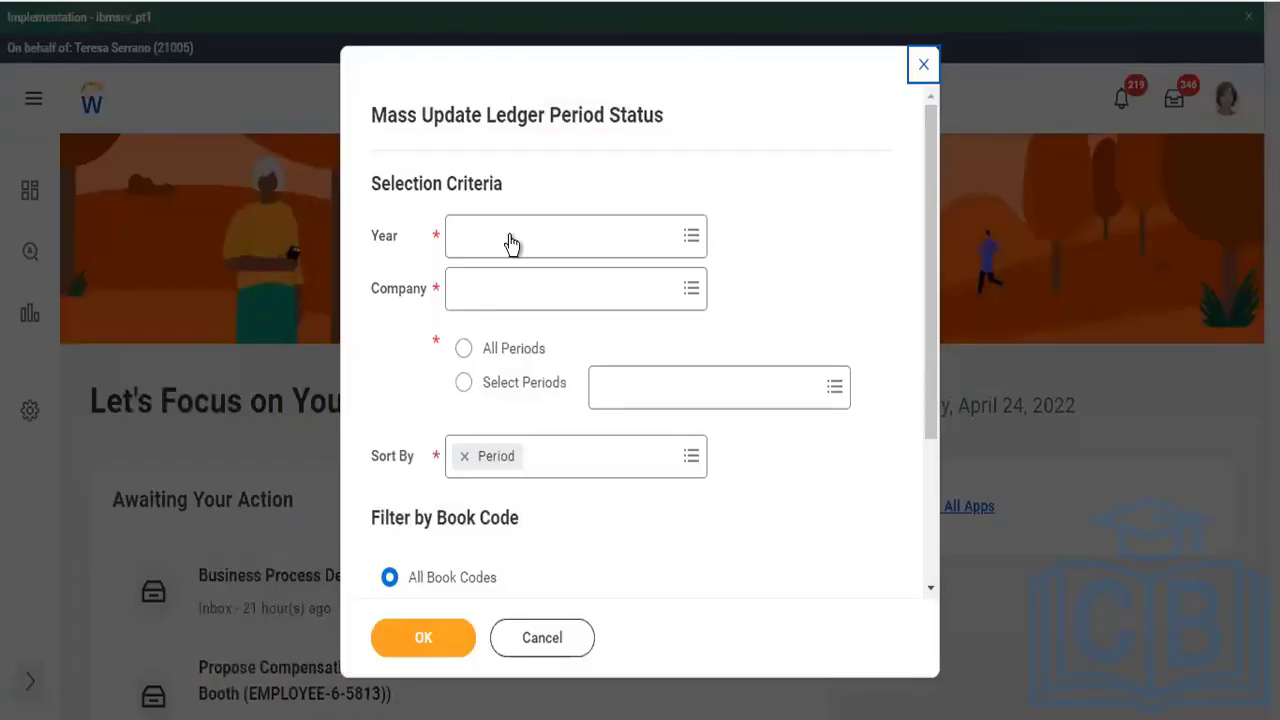
Set the year to 2022 Standard Corporate Schedule and try to find company tc102 for the ledger period update.
click(507, 247)
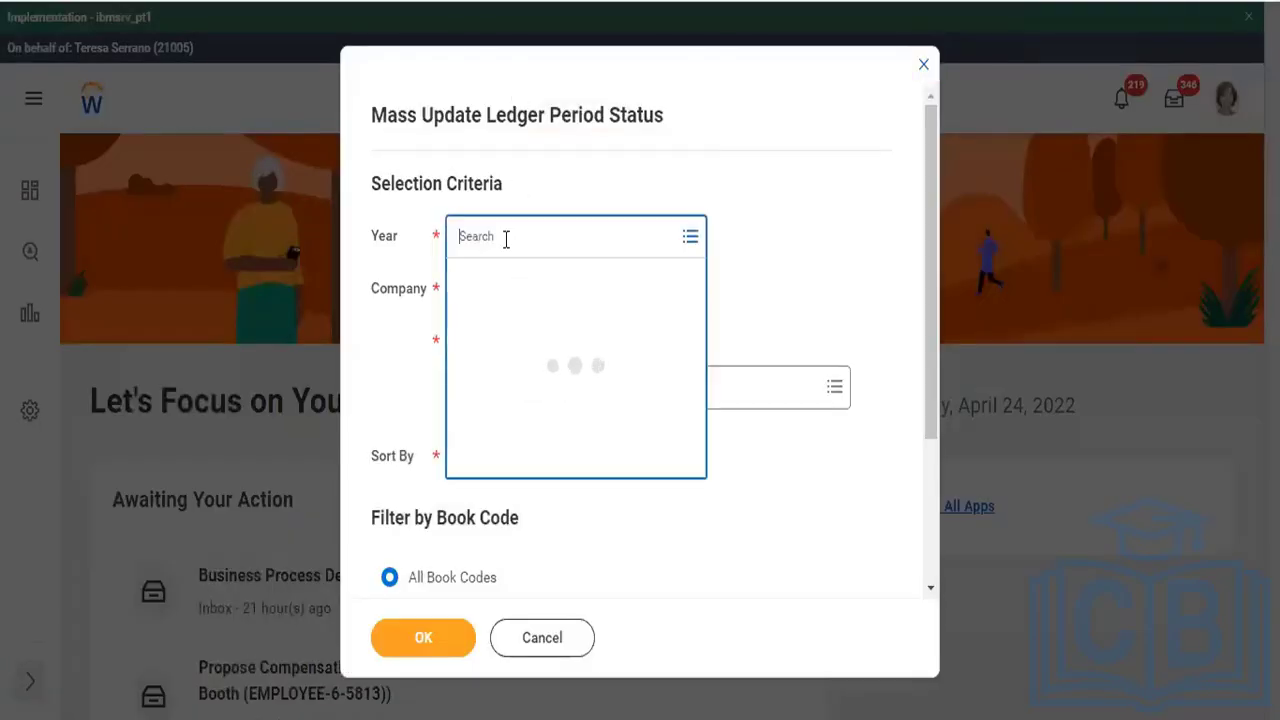
text(2022)
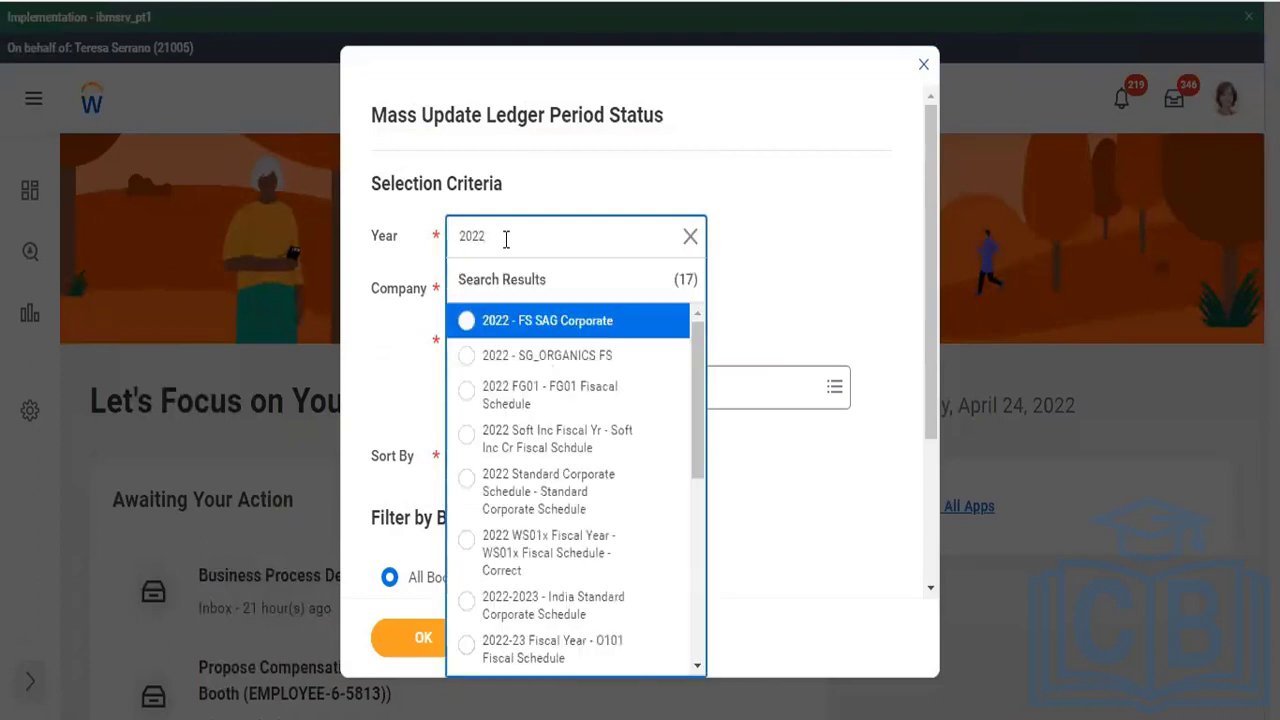
click(583, 488)
click(510, 321)
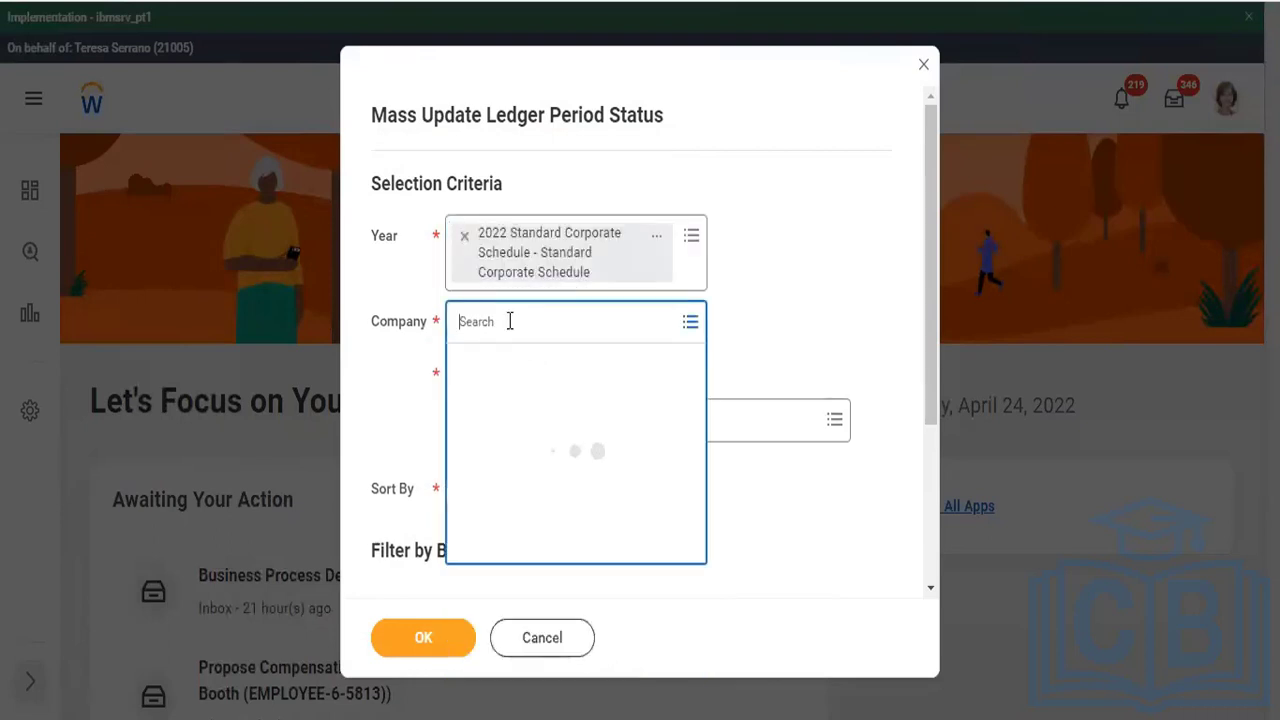
text(tc102)
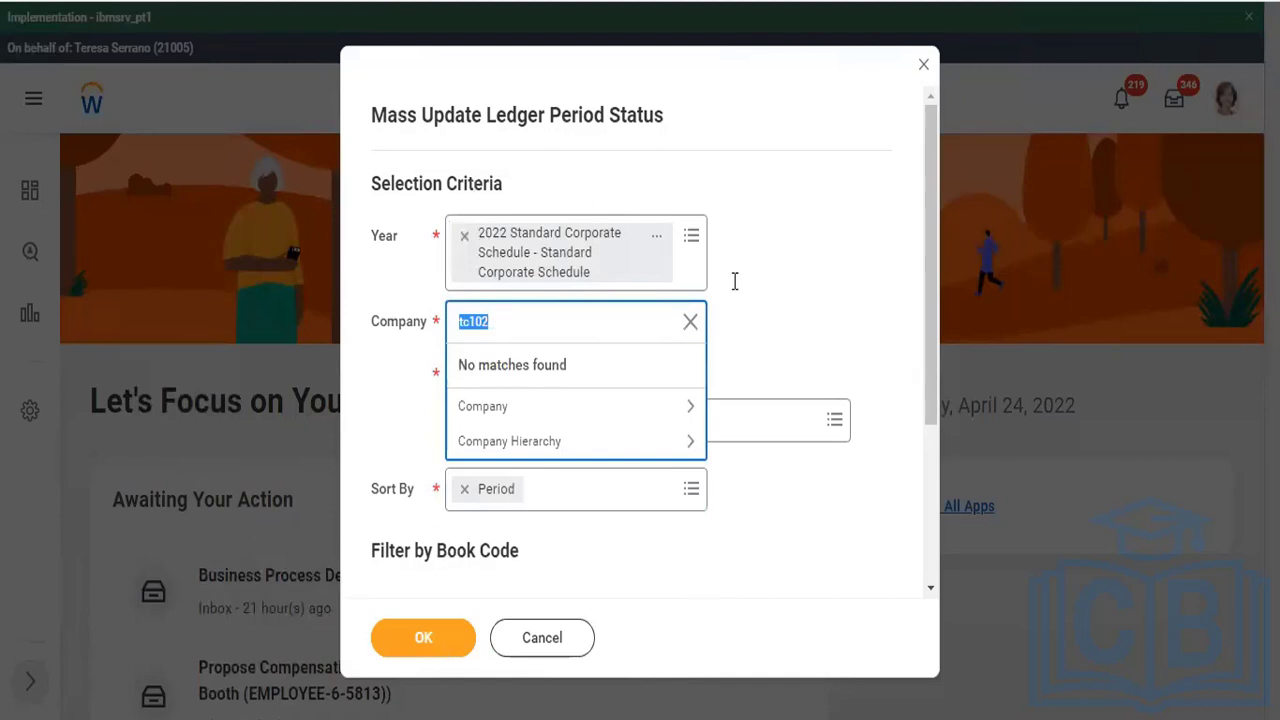
Look through the available fiscal years for the company's schedule, and discard the ledger period update.
click(693, 240)
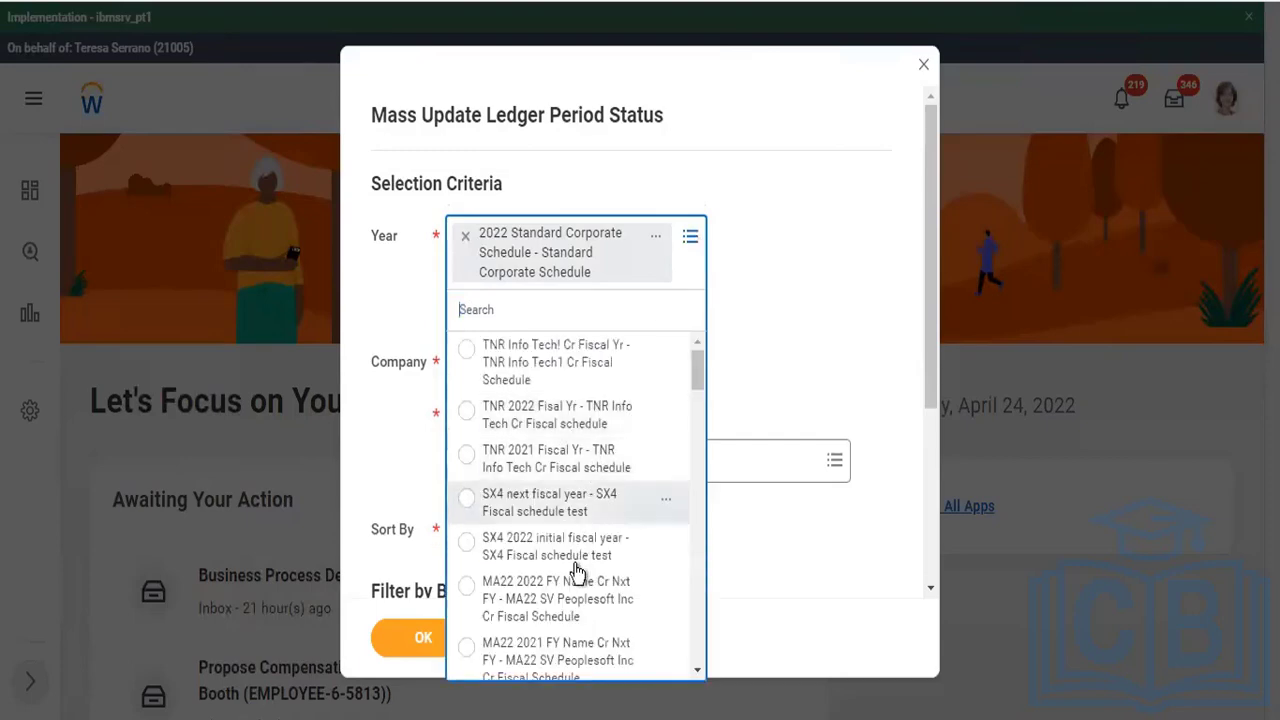
scroll(575, 570, down, 2)
scroll(576, 572, down, 4)
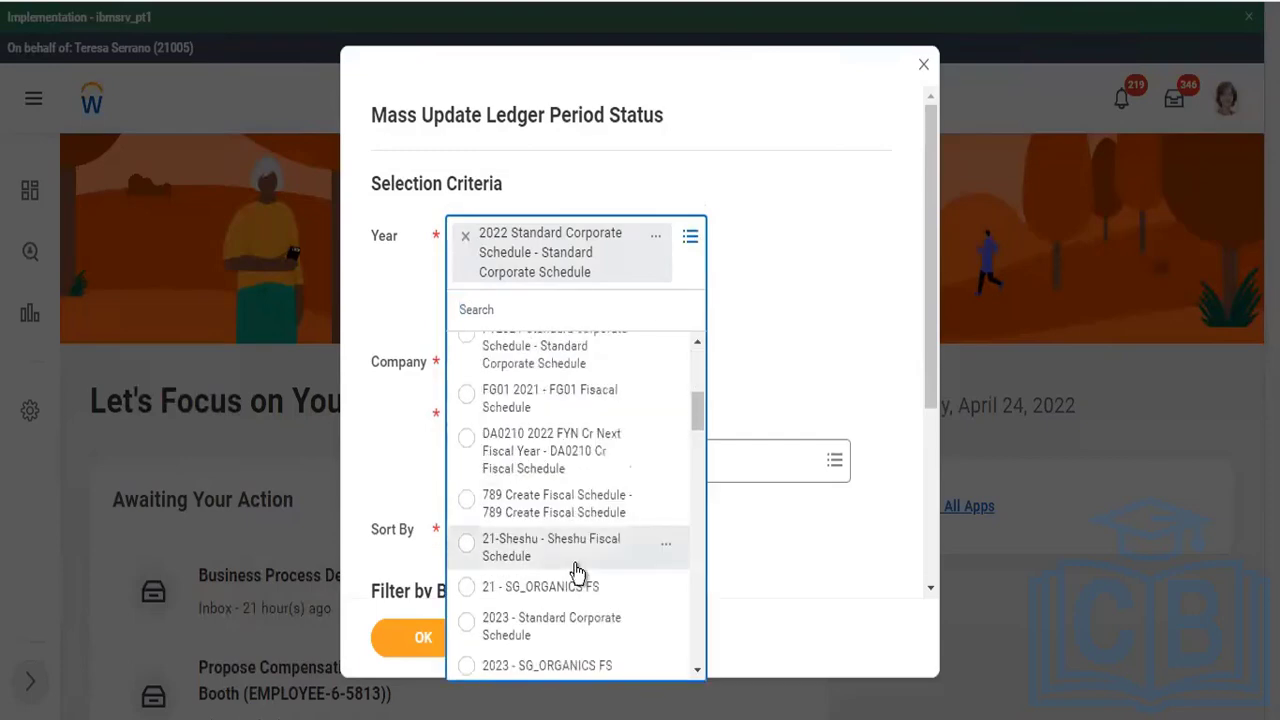
scroll(576, 572, down, 2)
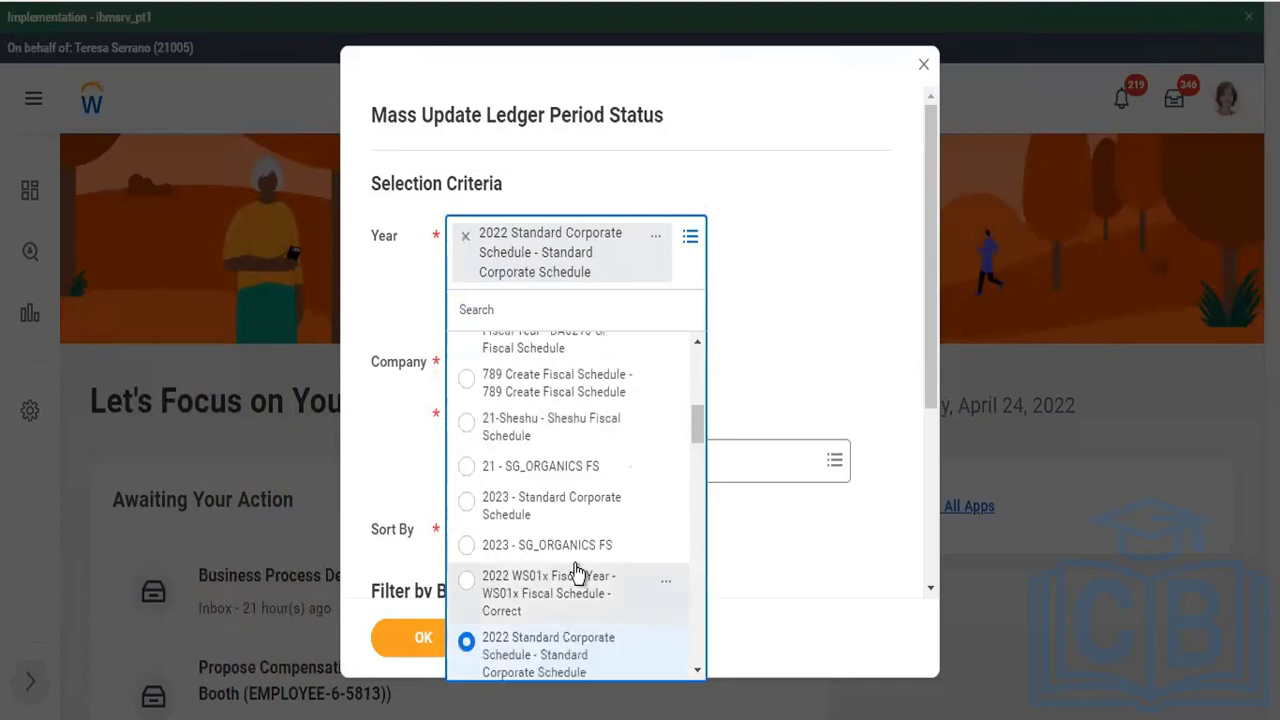
scroll(576, 570, down, 2)
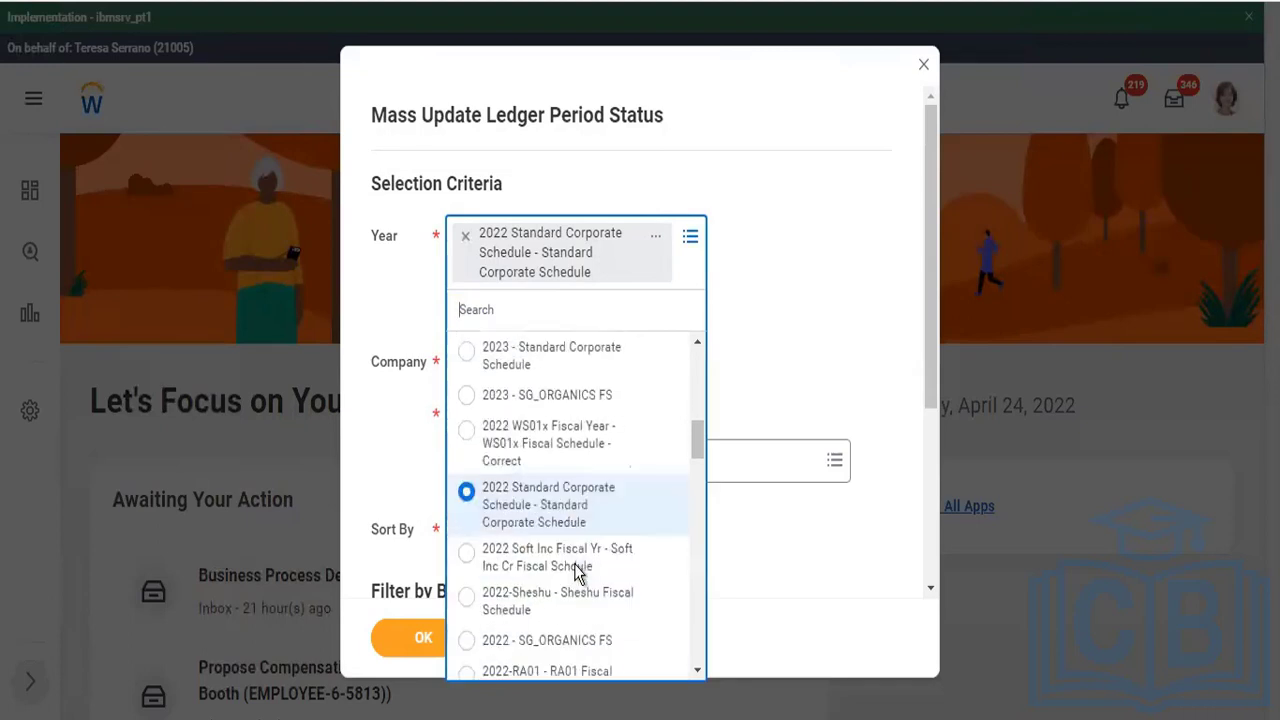
scroll(576, 570, down, 2)
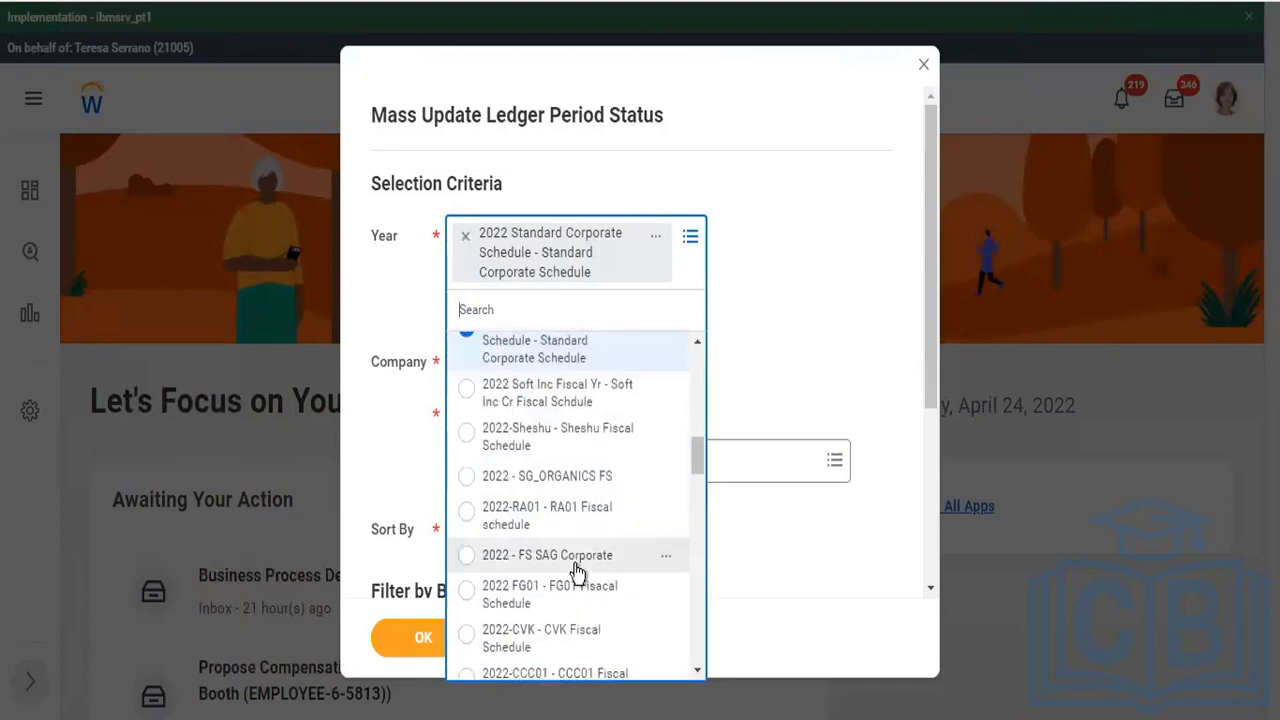
scroll(576, 570, down, 1)
scroll(576, 570, down, 3)
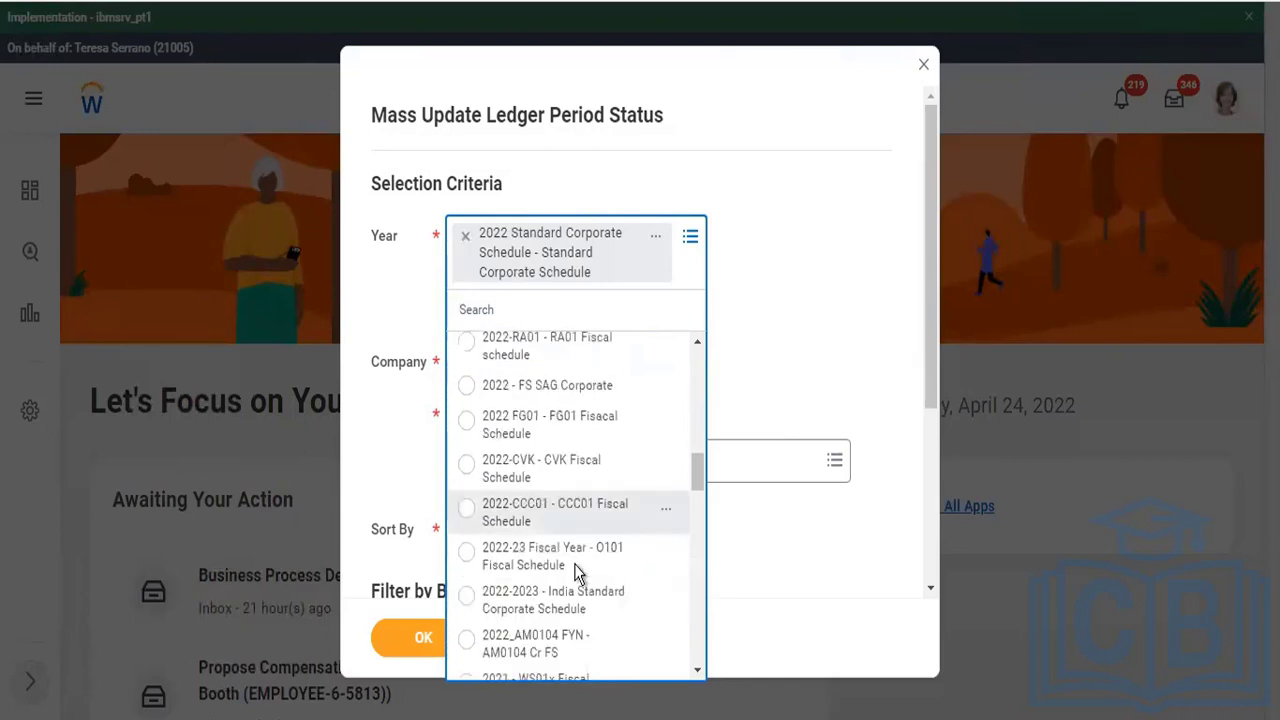
scroll(576, 570, down, 5)
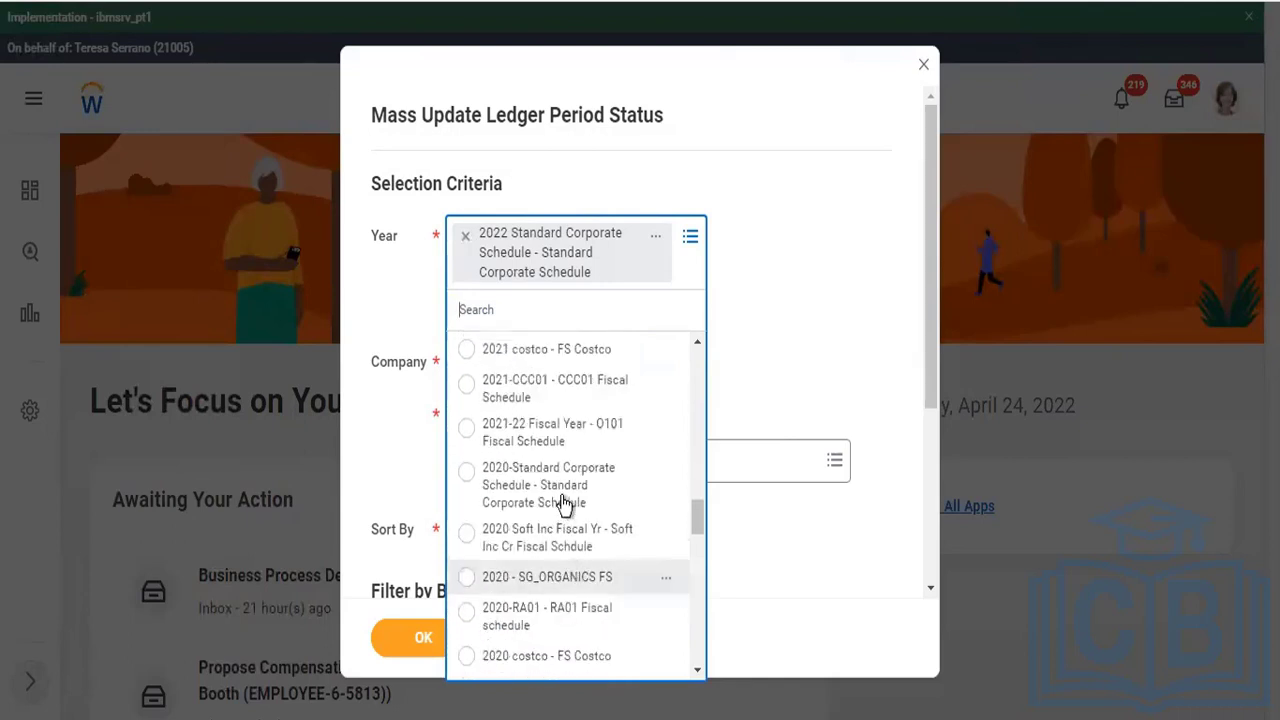
scroll(576, 588, down, 5)
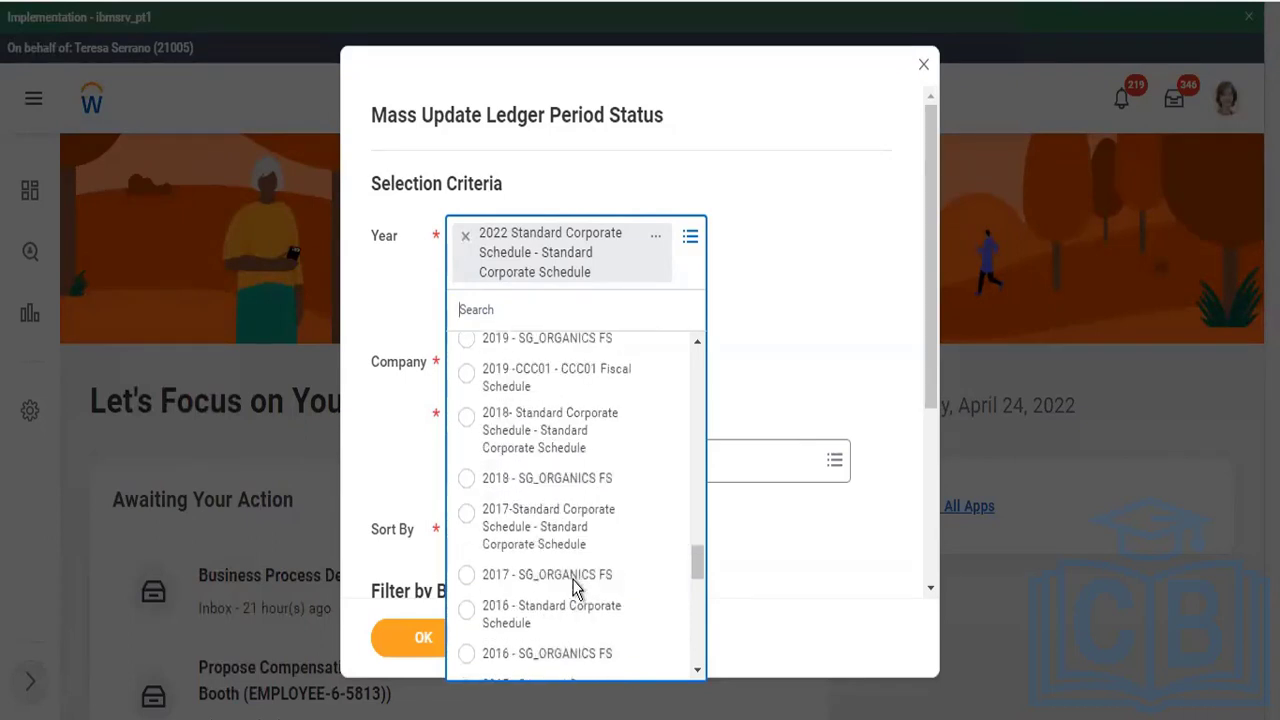
scroll(575, 553, down, 10)
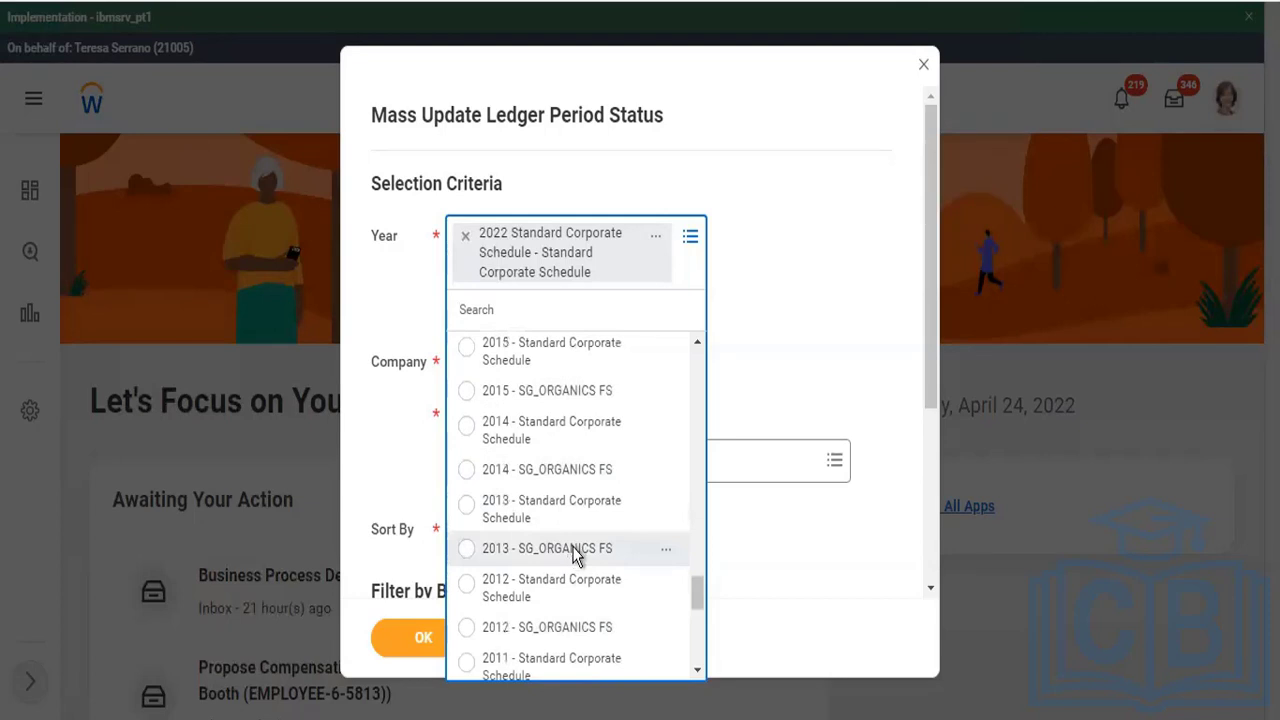
drag(737, 549, 531, 634)
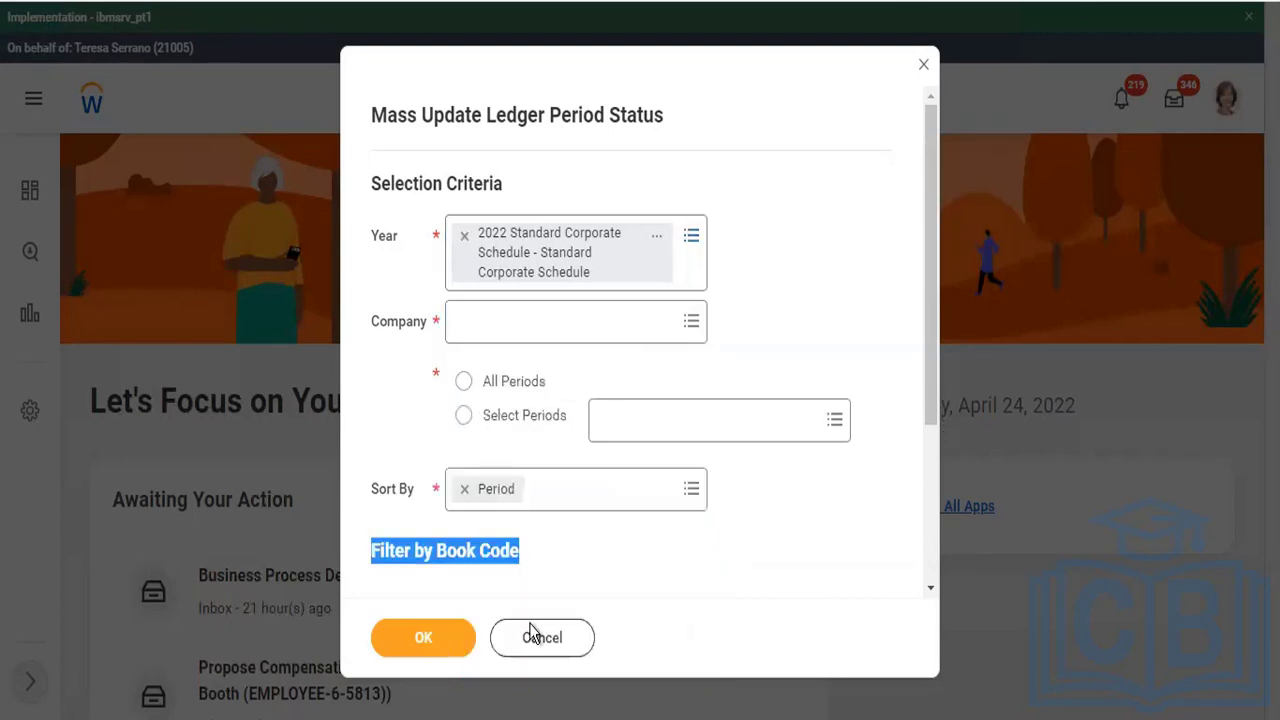
key(Escape)
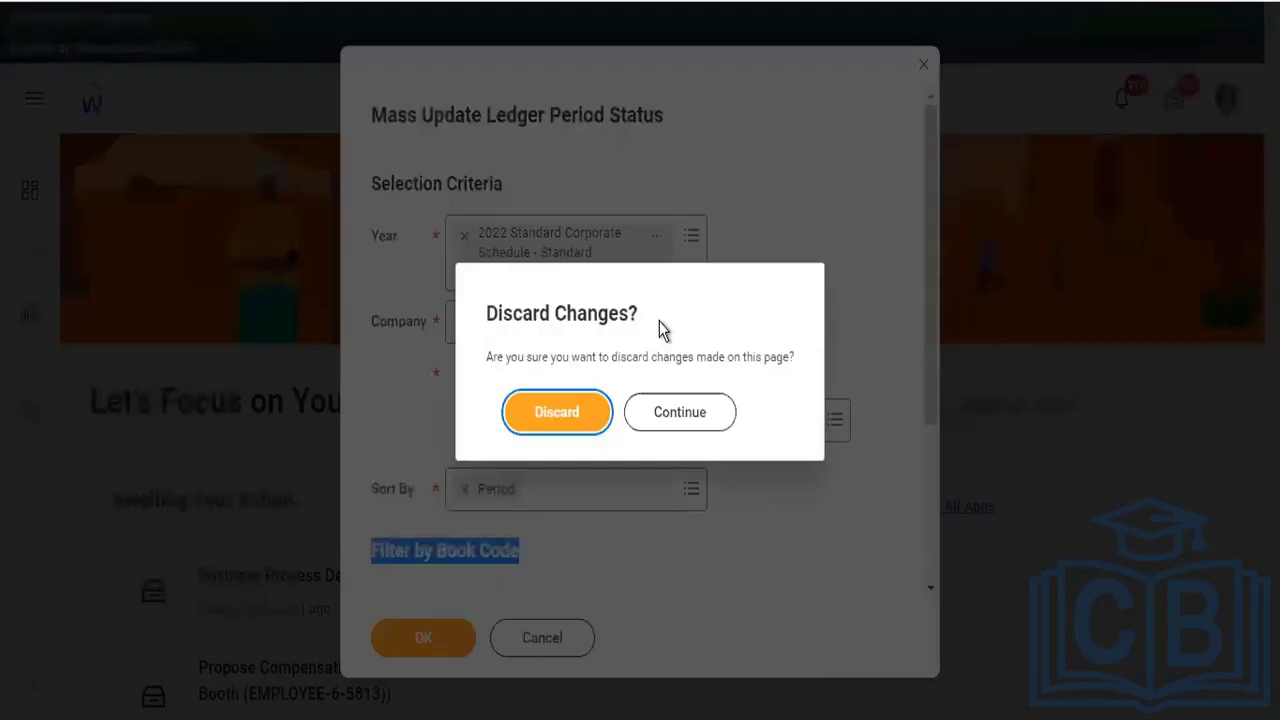
click(541, 412)
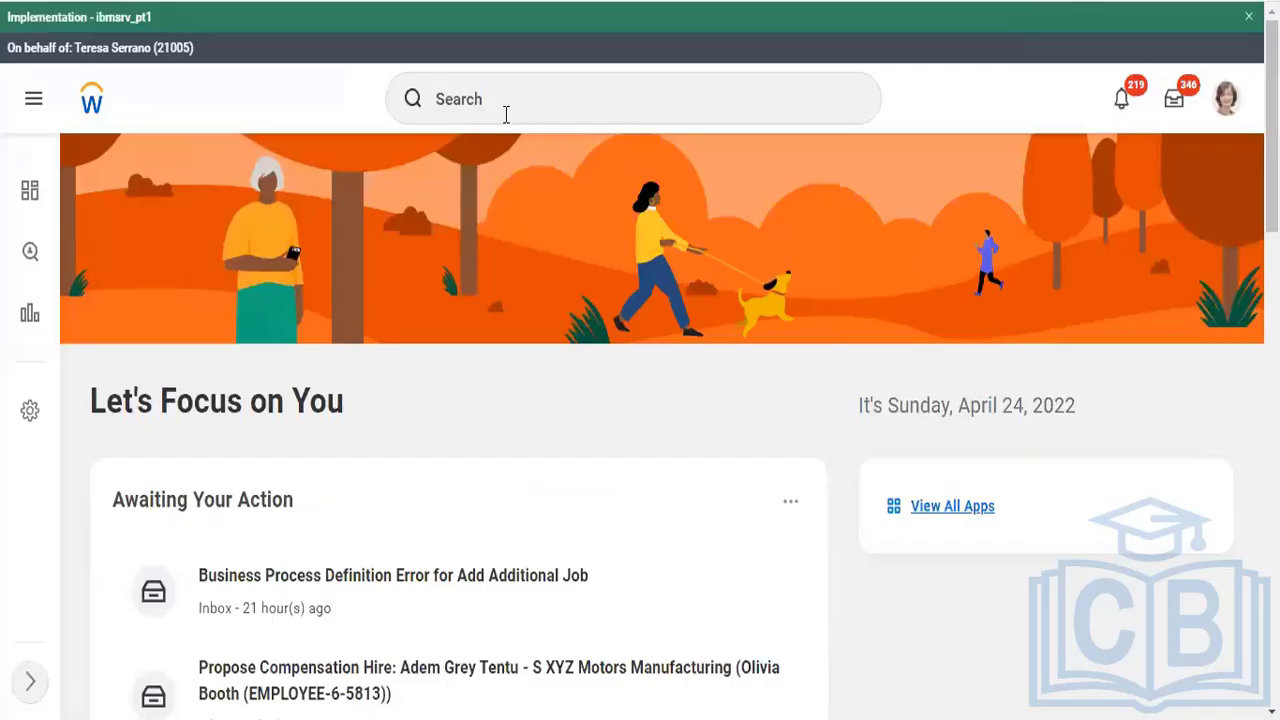
Search for TC102, open TC102 Twitter Inc Company and check its role assignments.
click(506, 113)
text(TC102)
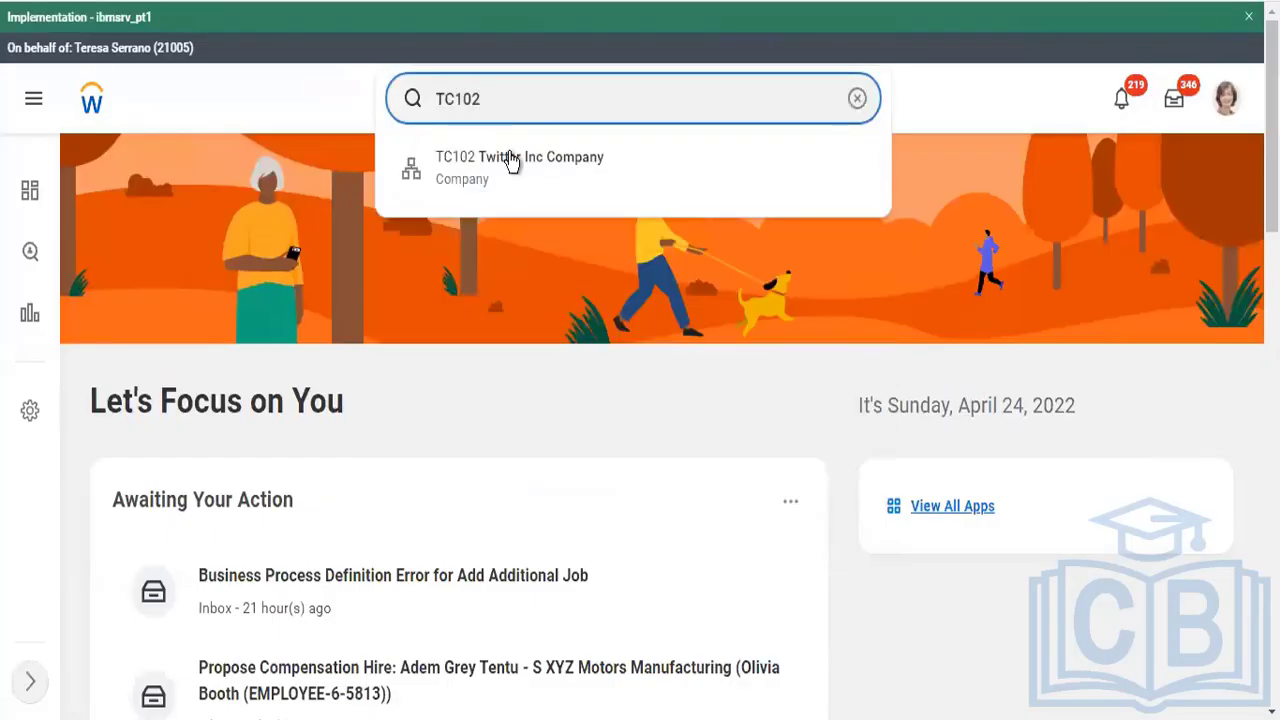
click(509, 157)
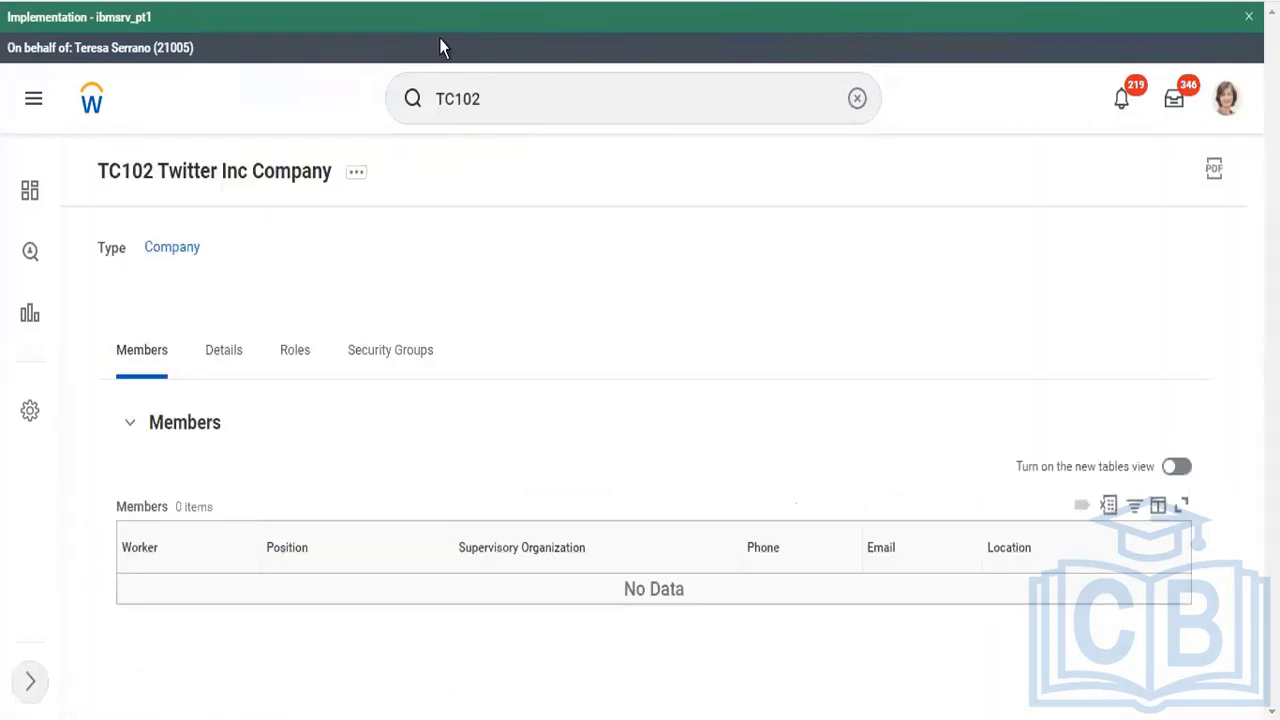
click(305, 350)
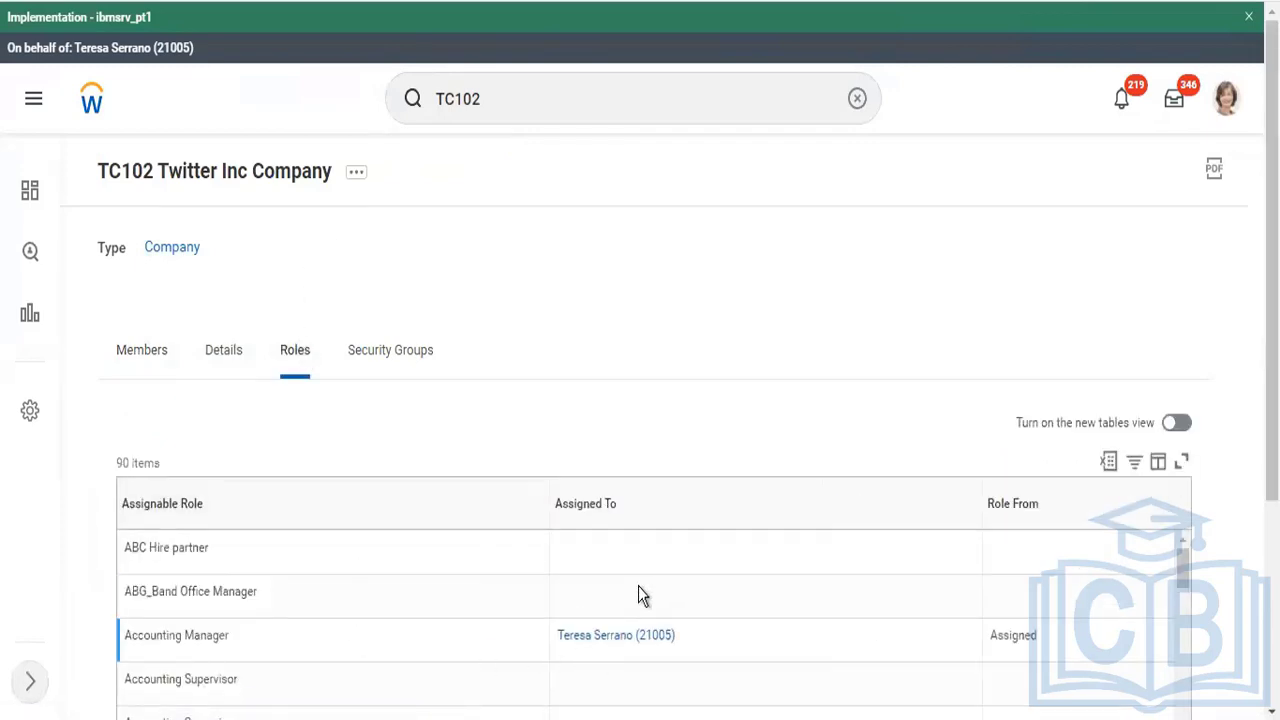
click(395, 352)
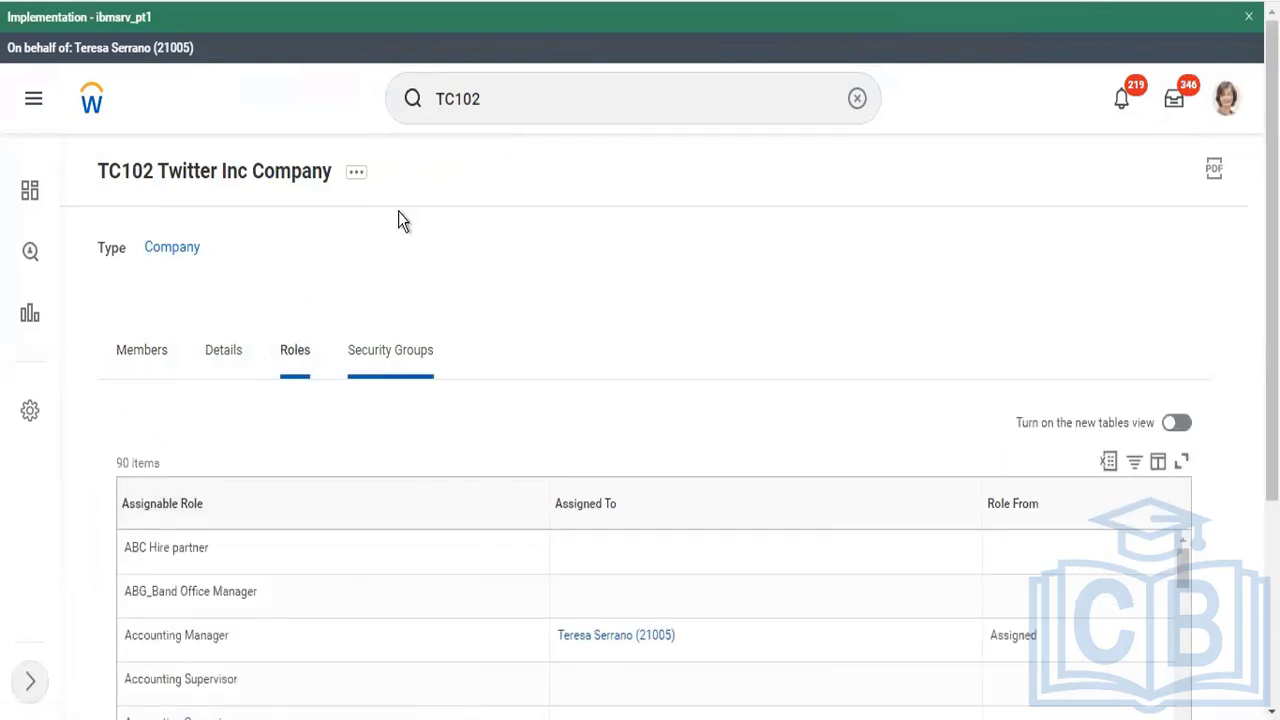
View the accounting details of TC102 Twitter Inc Company and open its assigned fiscal schedule.
click(357, 178)
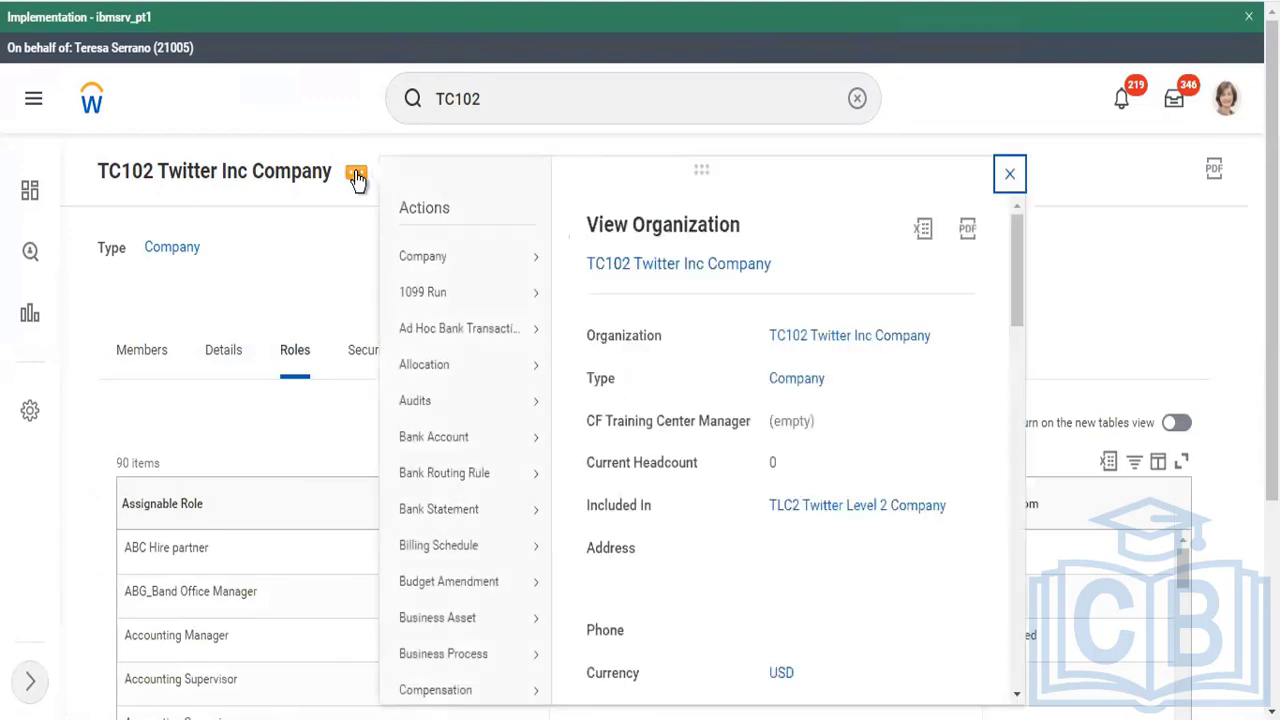
mouse_move(508, 274)
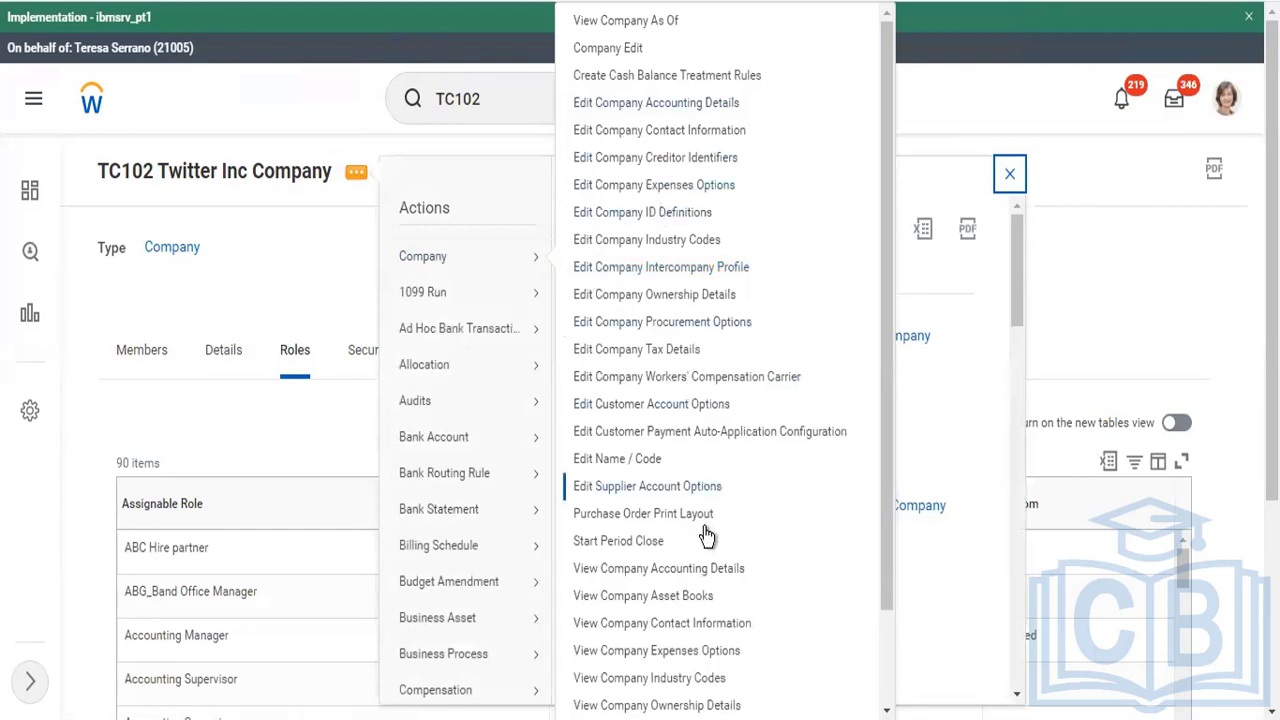
click(687, 567)
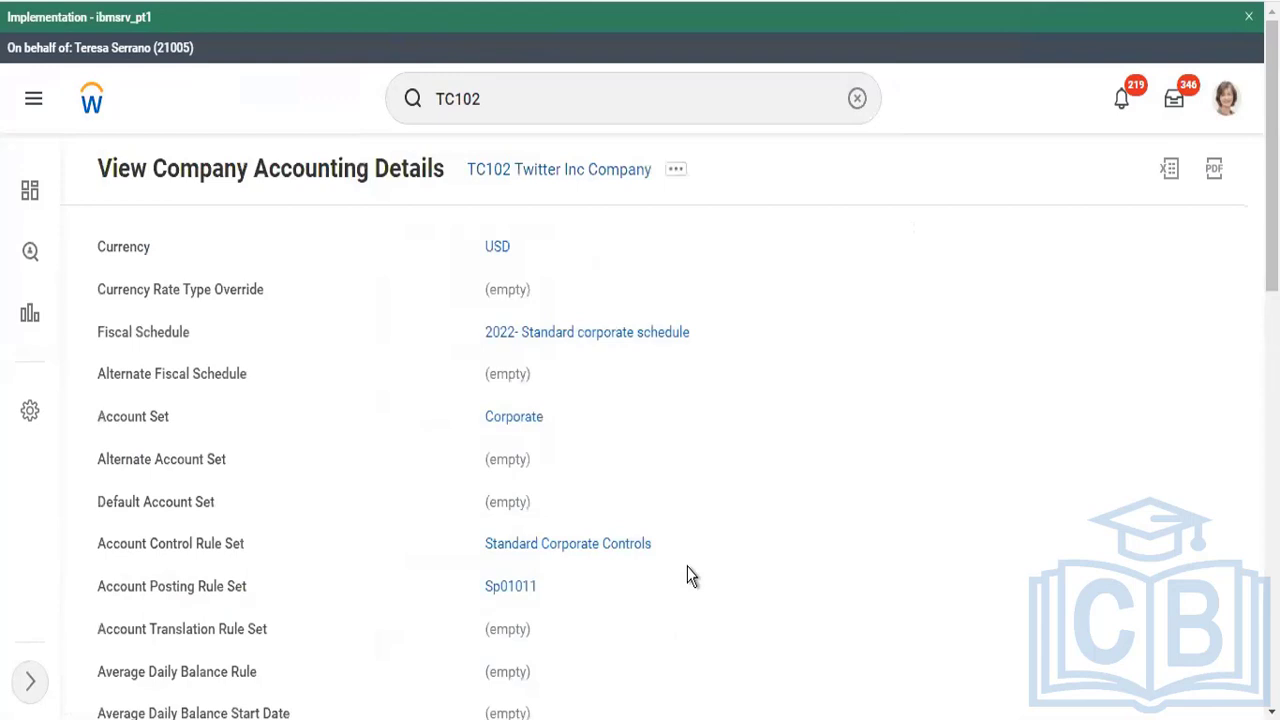
right_click(625, 343)
click(643, 353)
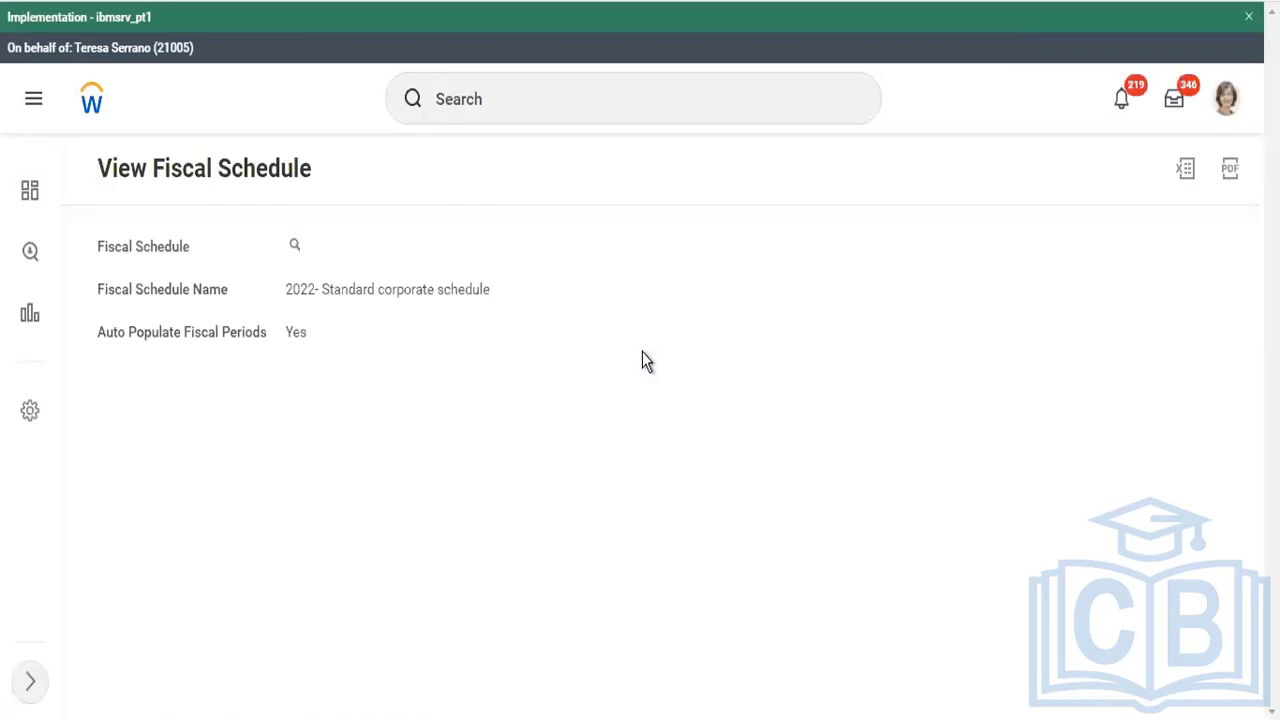
Search for the fiscal period reports and tasks with "fiscal period" and "main fiscal per".
click(517, 106)
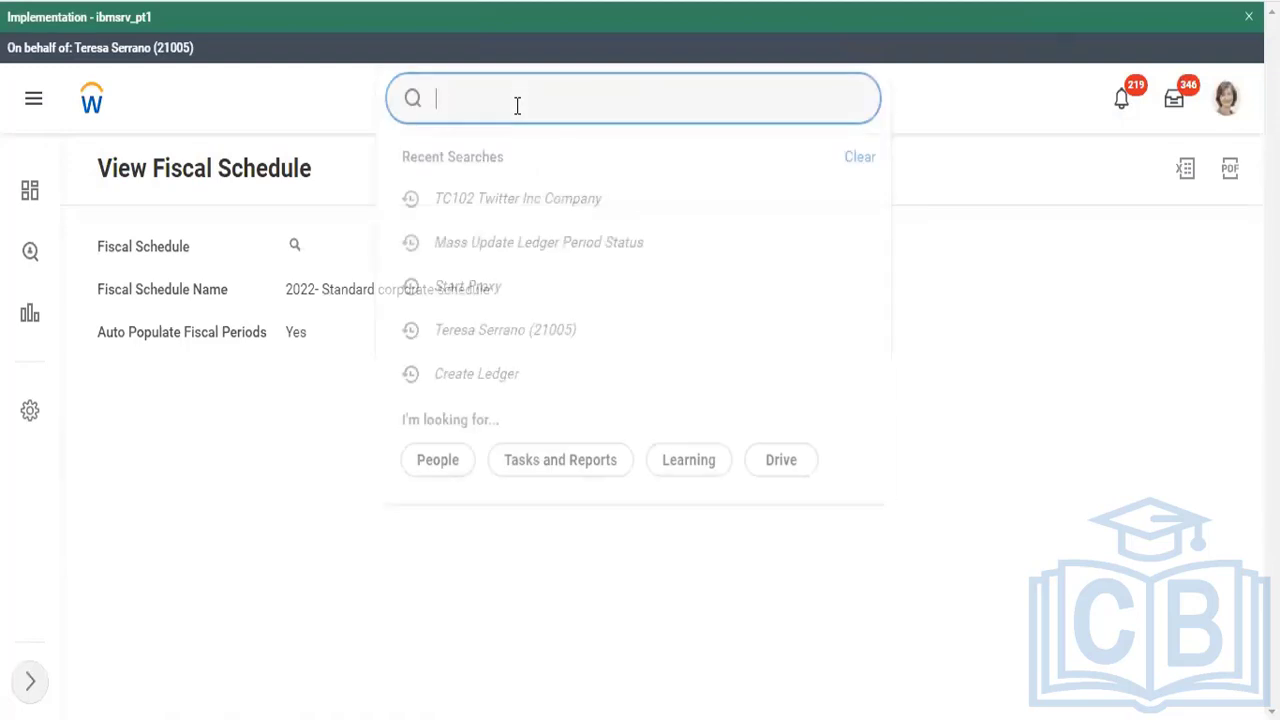
text(fisc)
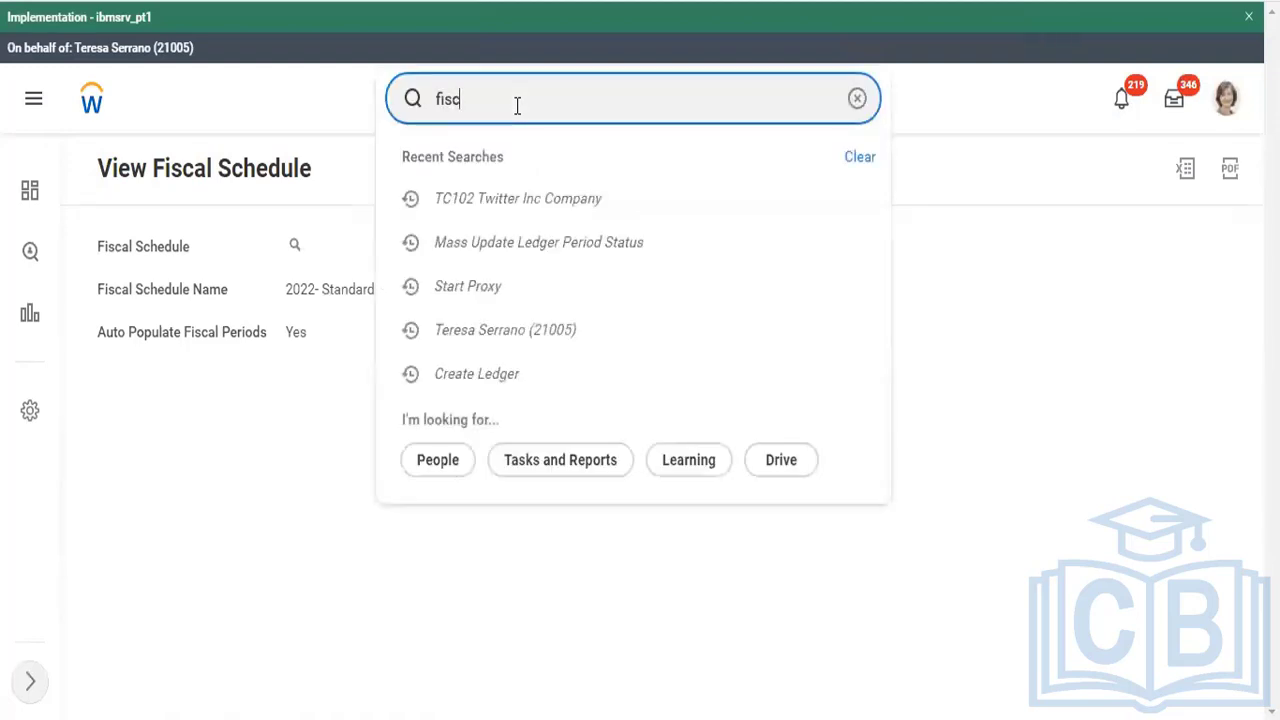
text(al per)
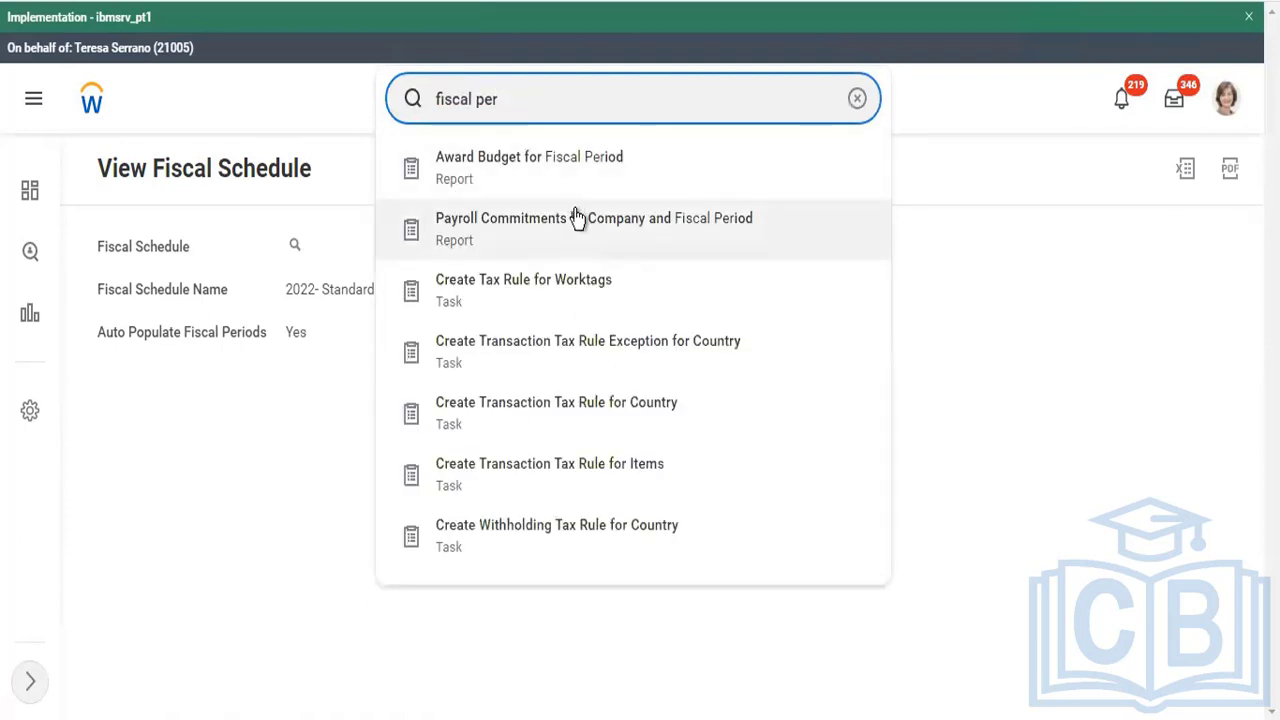
text(iod)
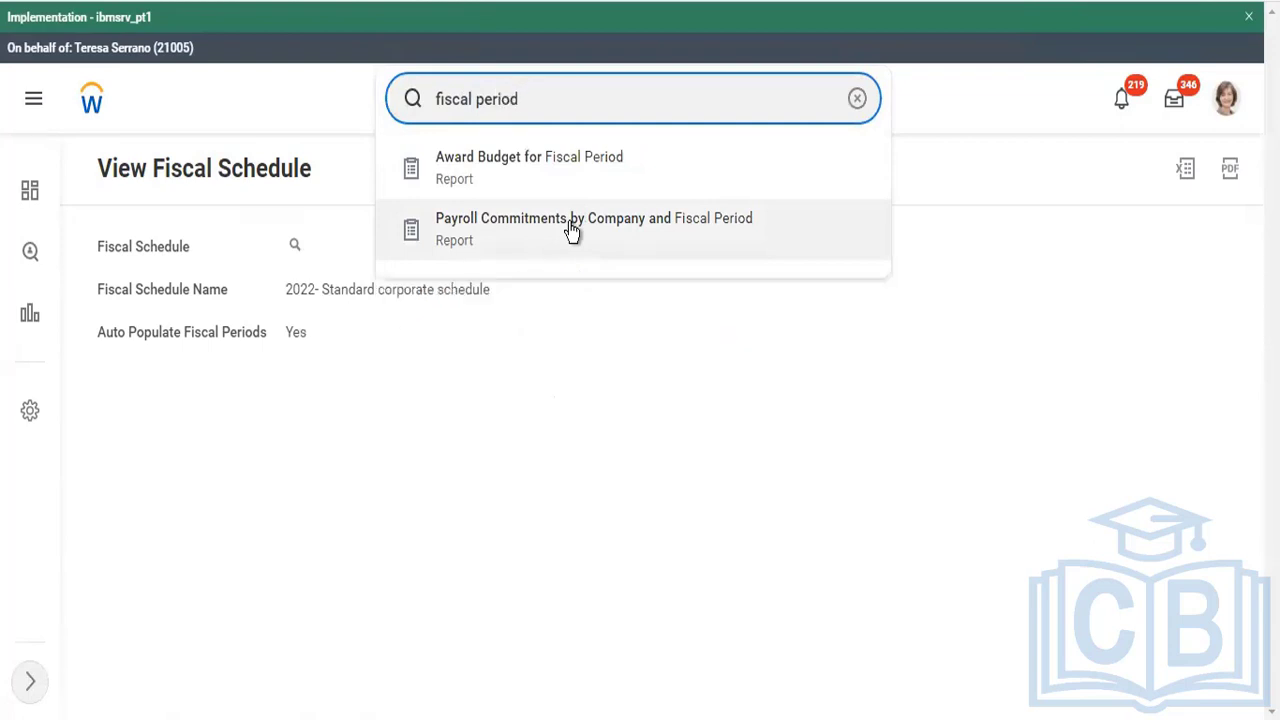
drag(536, 103, 400, 108)
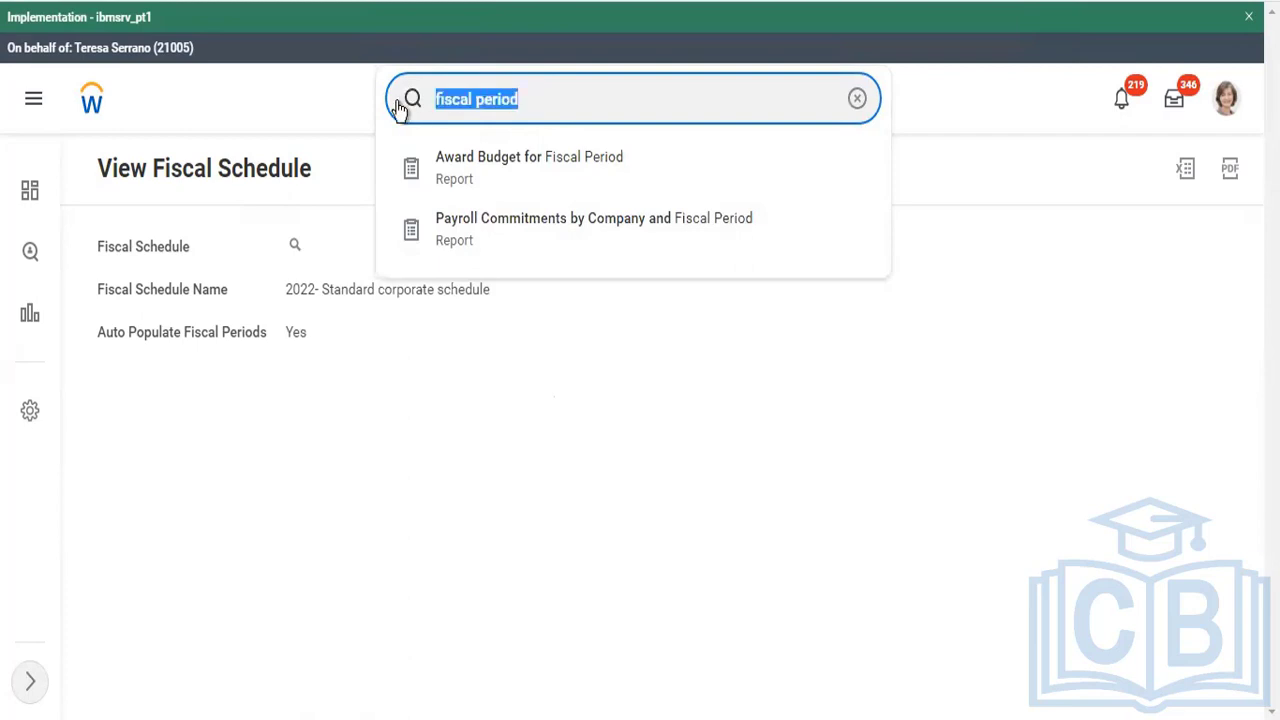
text(main fi)
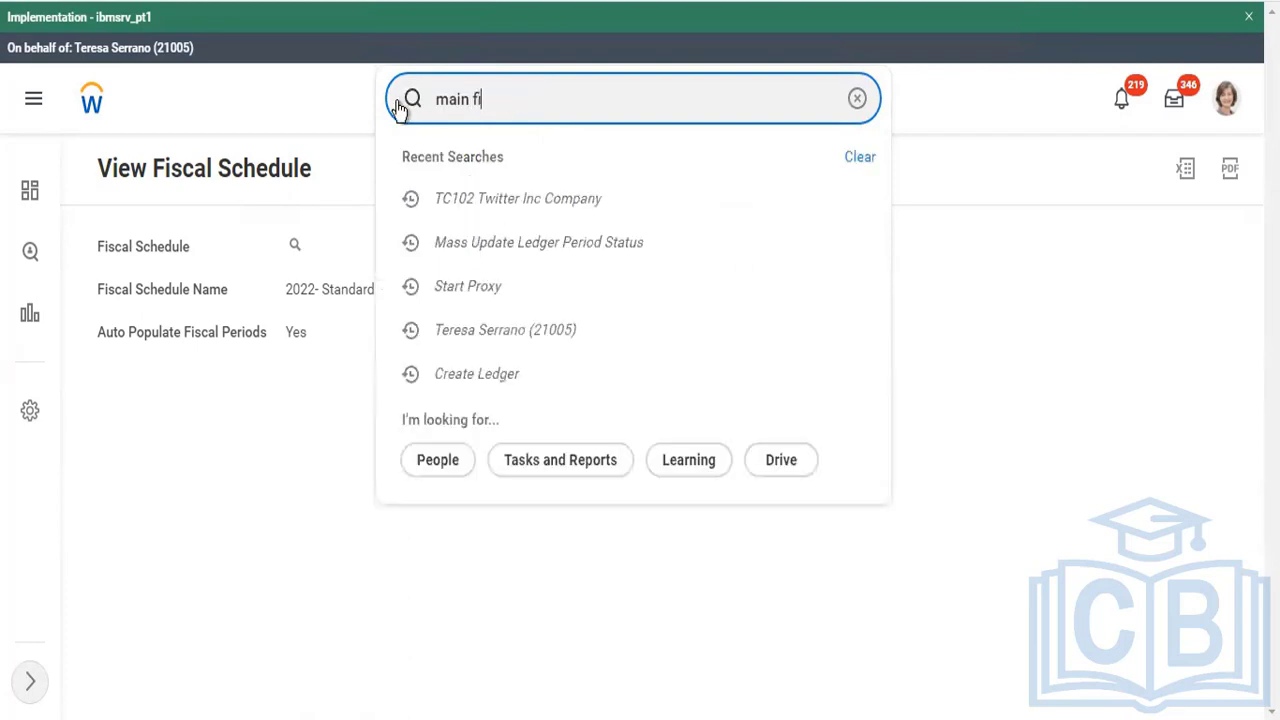
text(scal per)
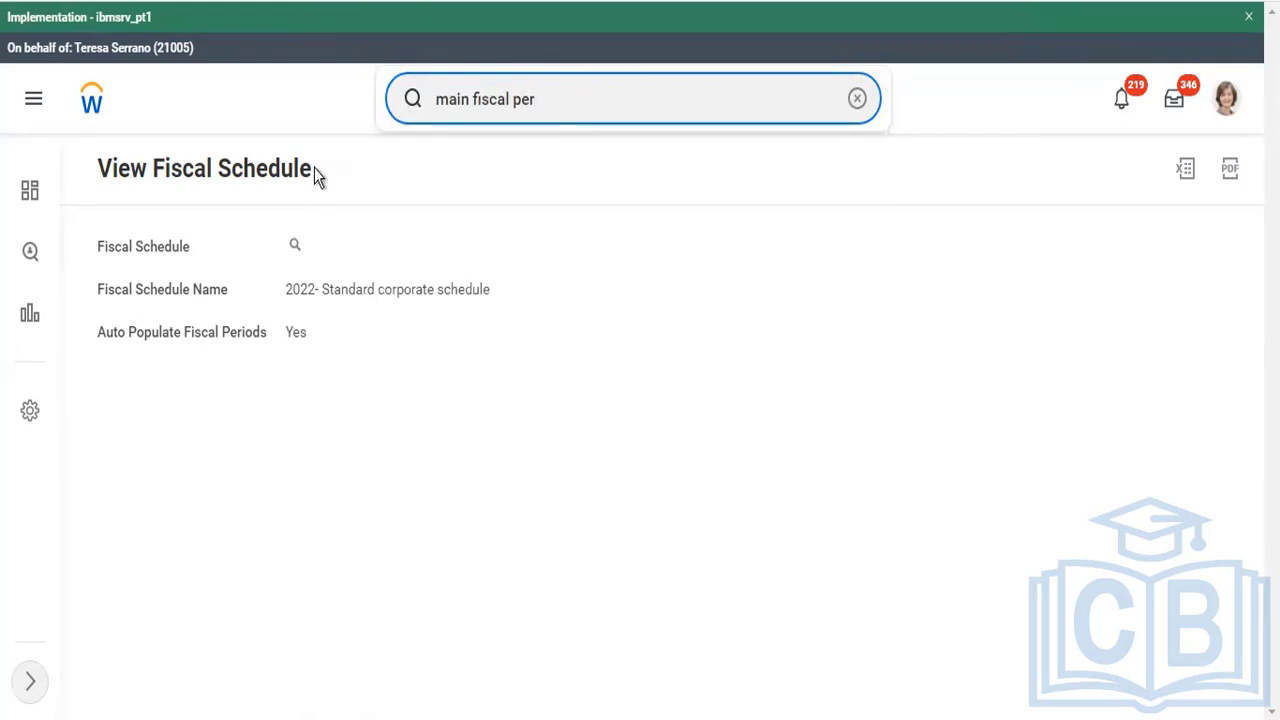
Run the View Security for Securable Item report for "mass update ledger".
drag(545, 99, 359, 100)
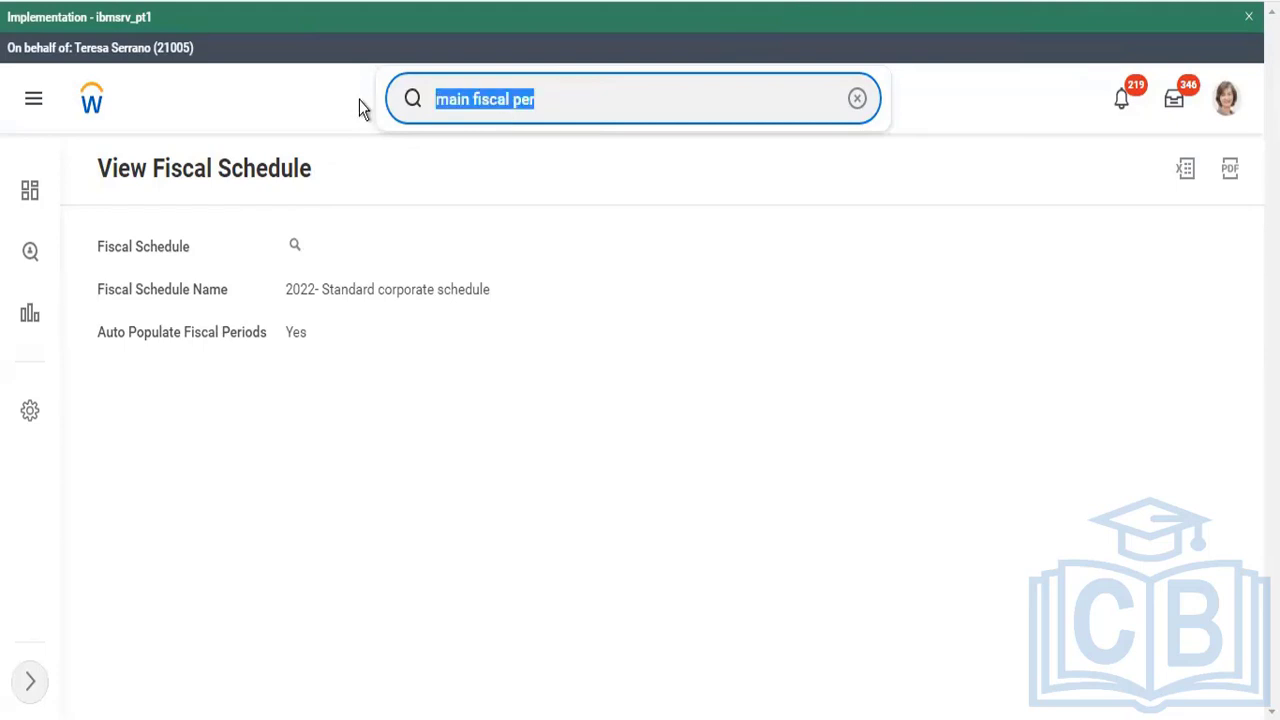
text(view sec )
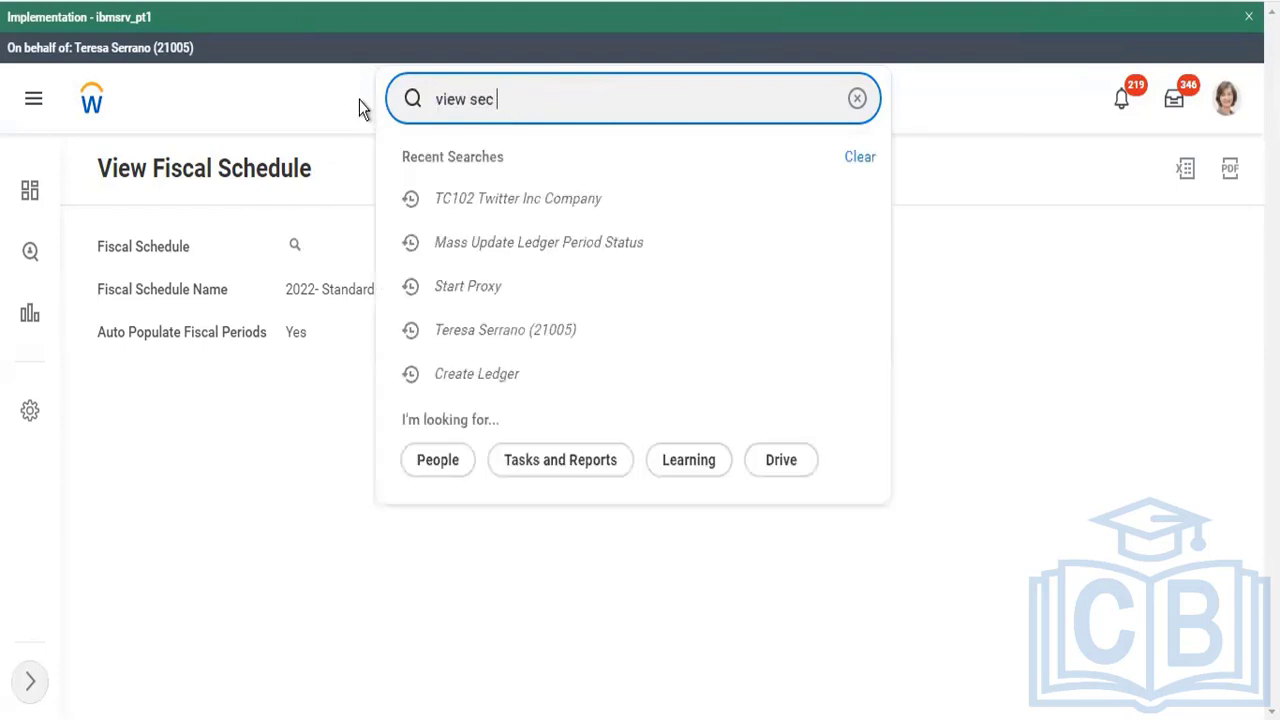
text(for sec)
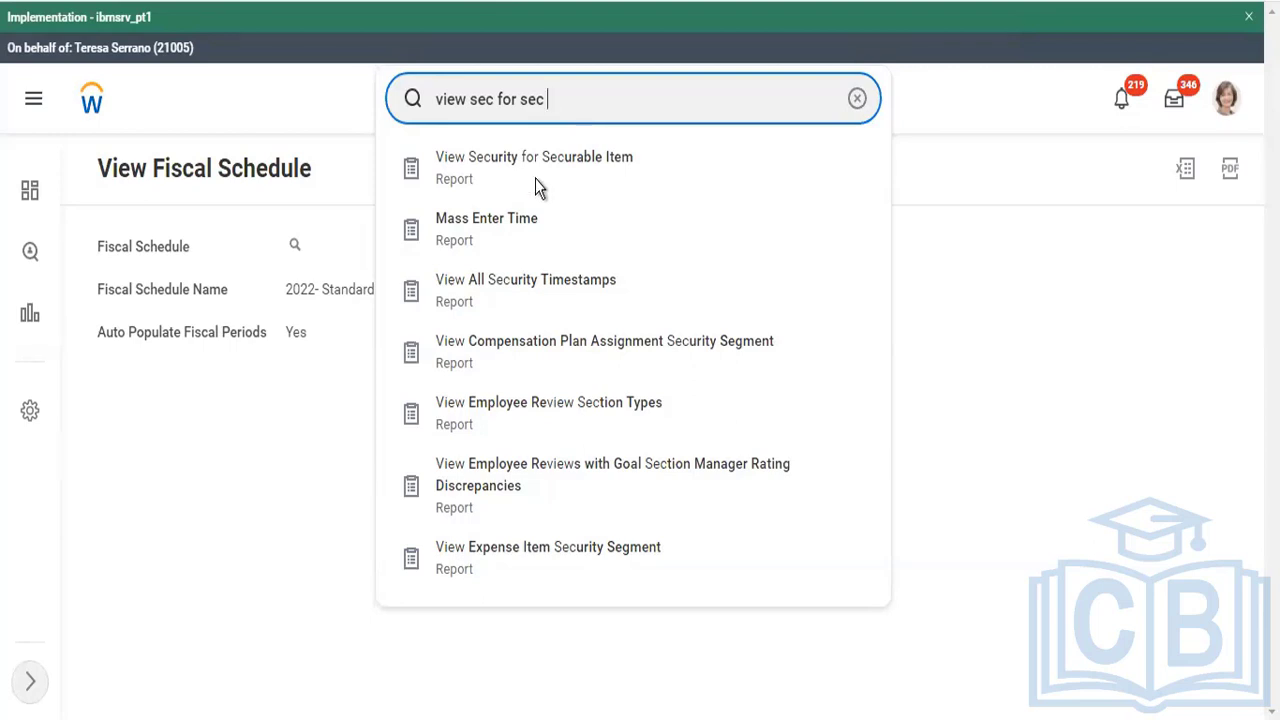
click(502, 172)
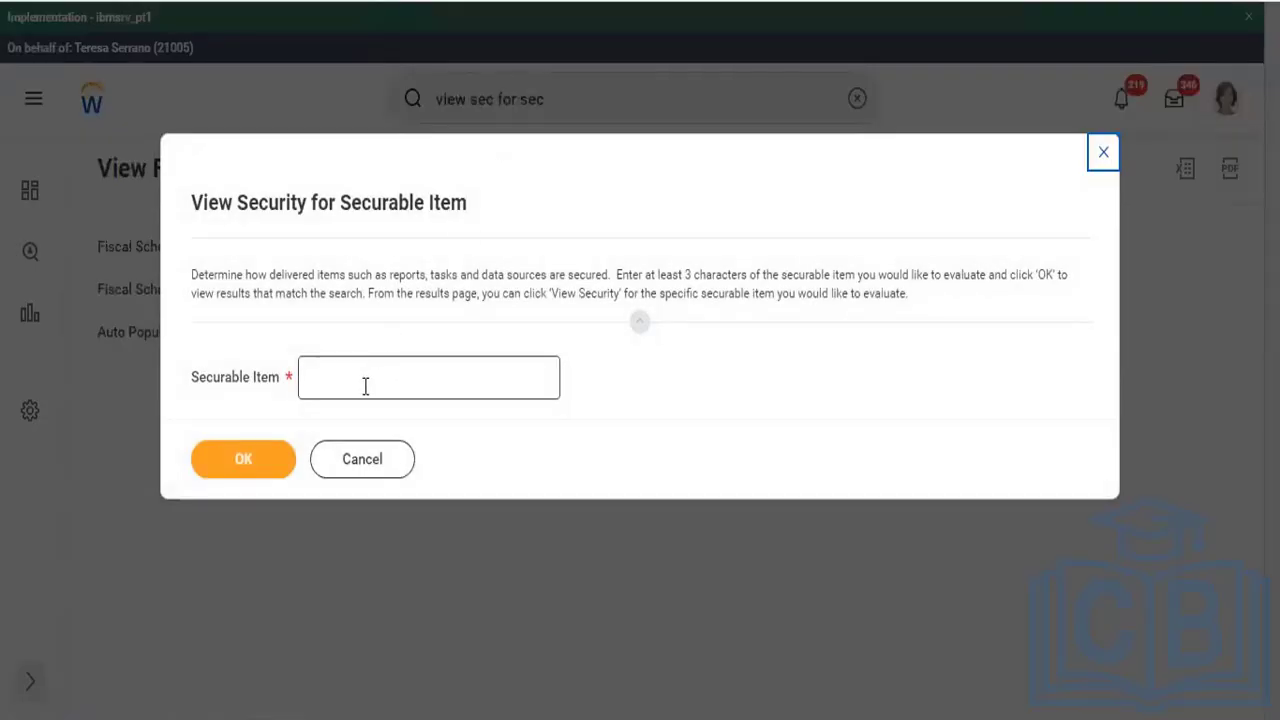
click(365, 387)
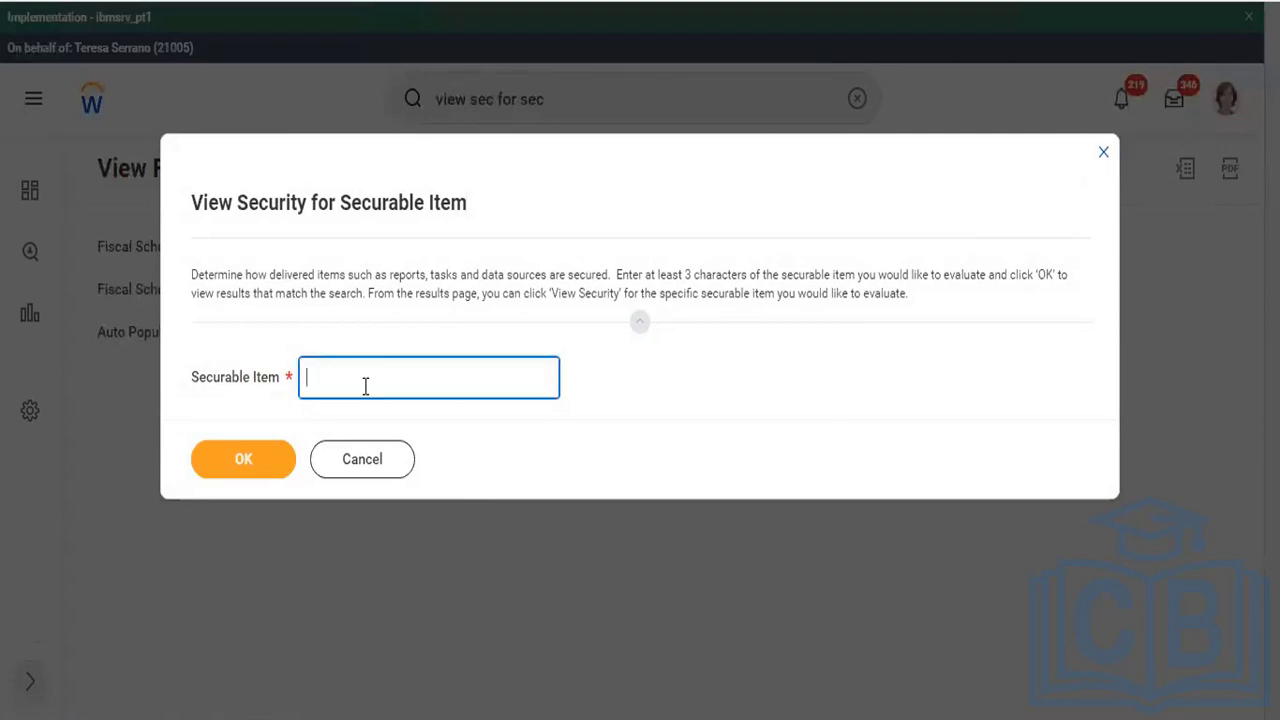
text(mass )
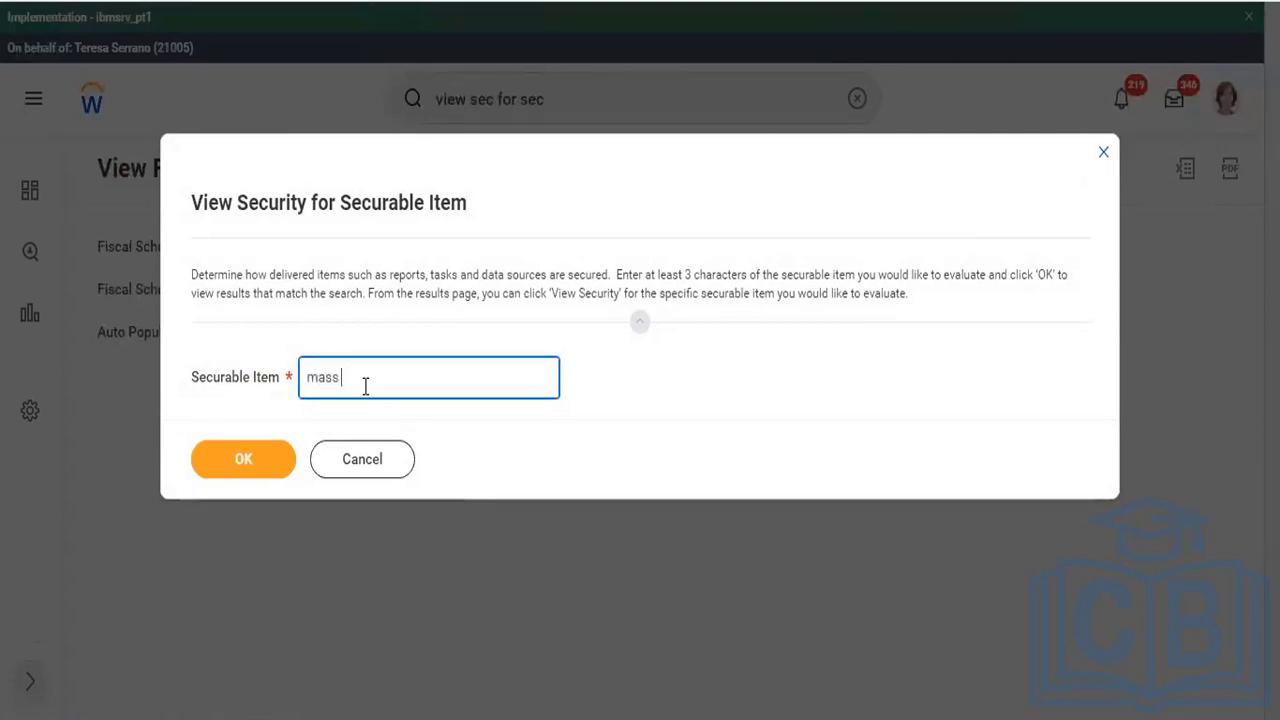
text(update )
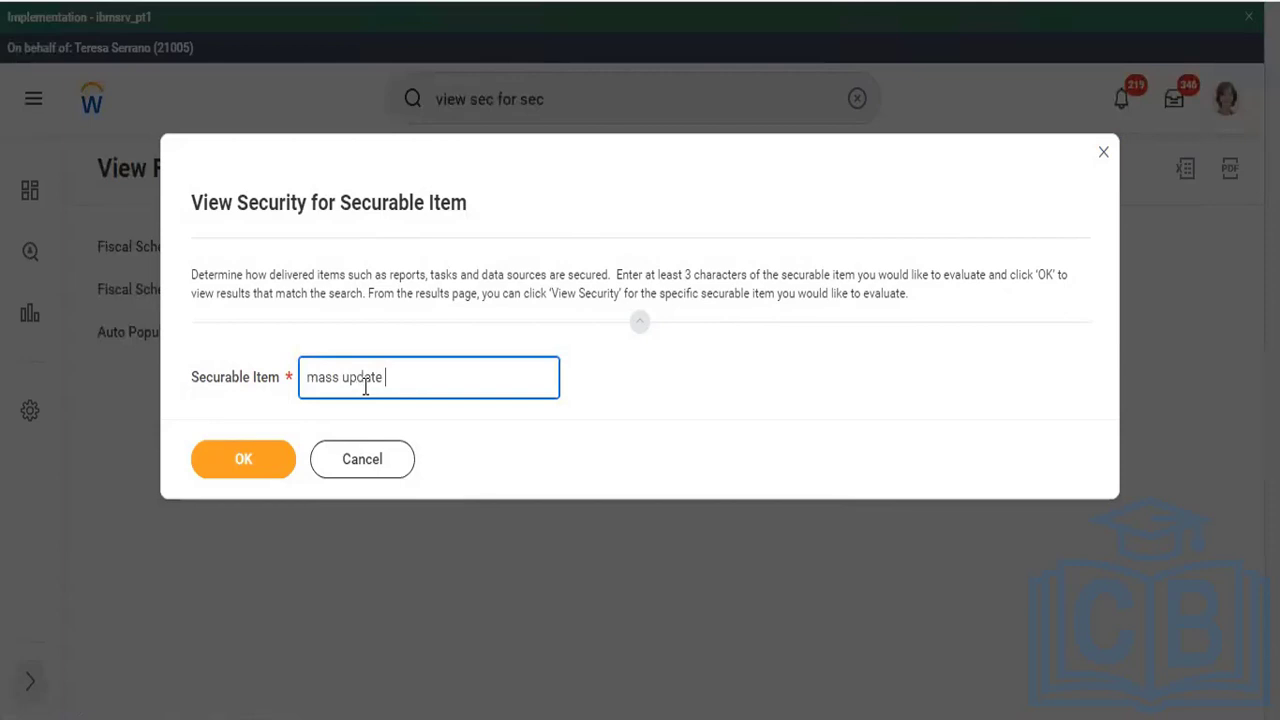
text(ledger)
click(270, 452)
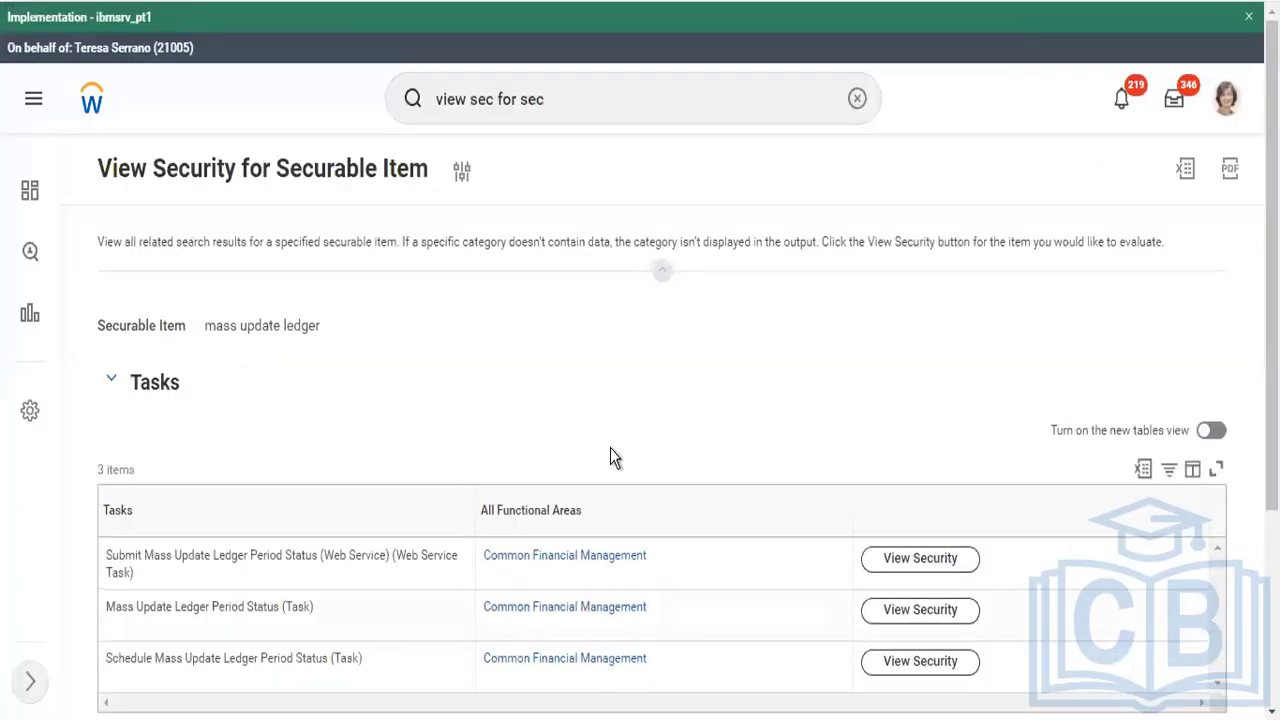
View the security of the Mass Update Ledger Period Status task with all its permitted security groups, and open its domain.
scroll(610, 450, down, 3)
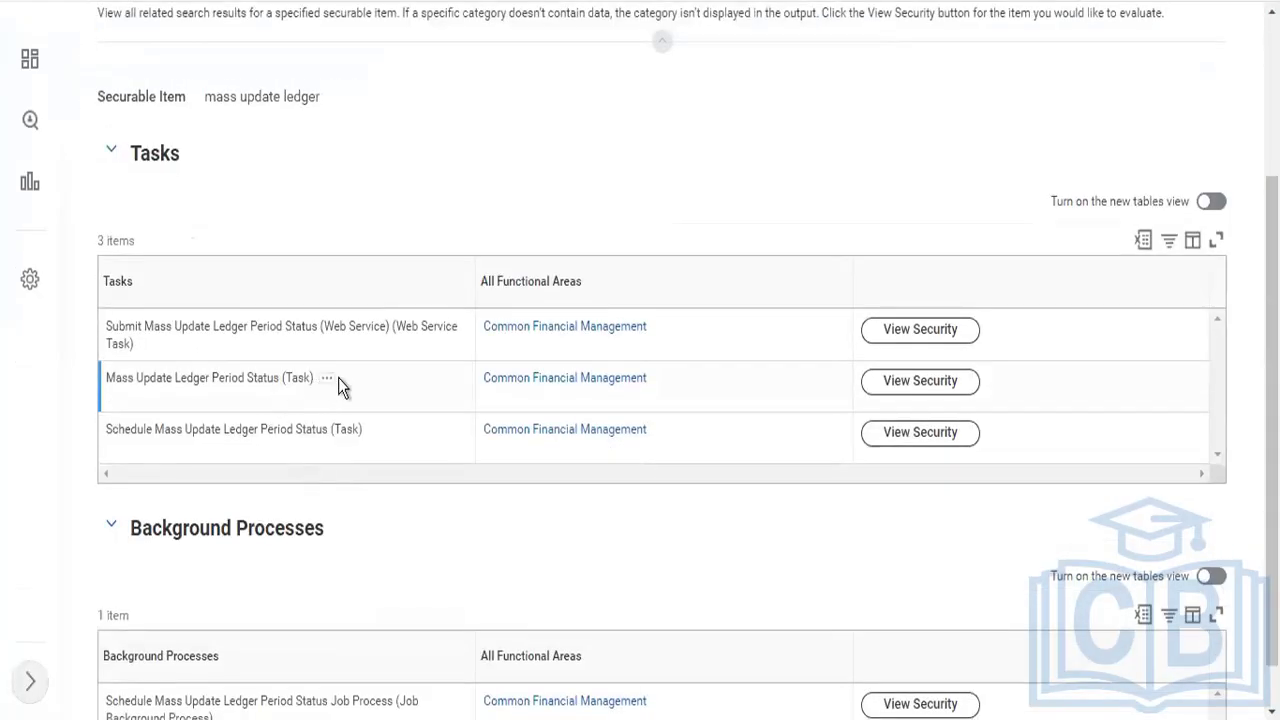
click(954, 395)
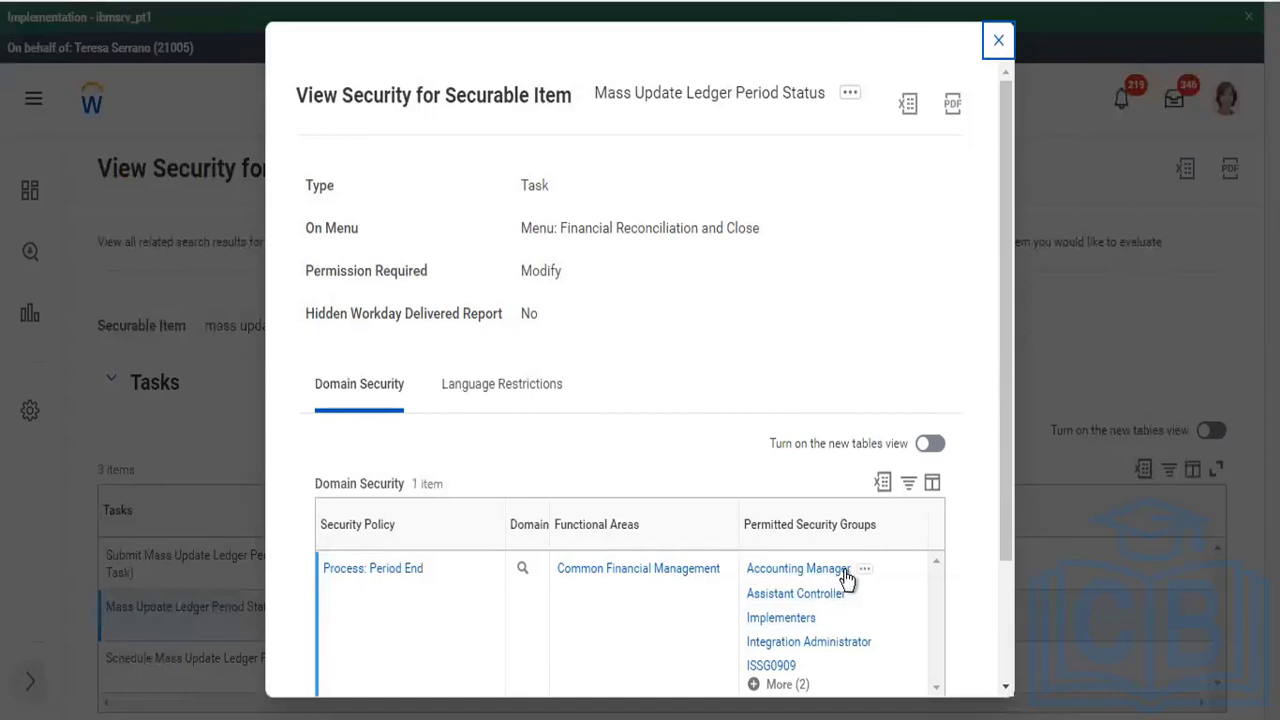
scroll(842, 654, down, 3)
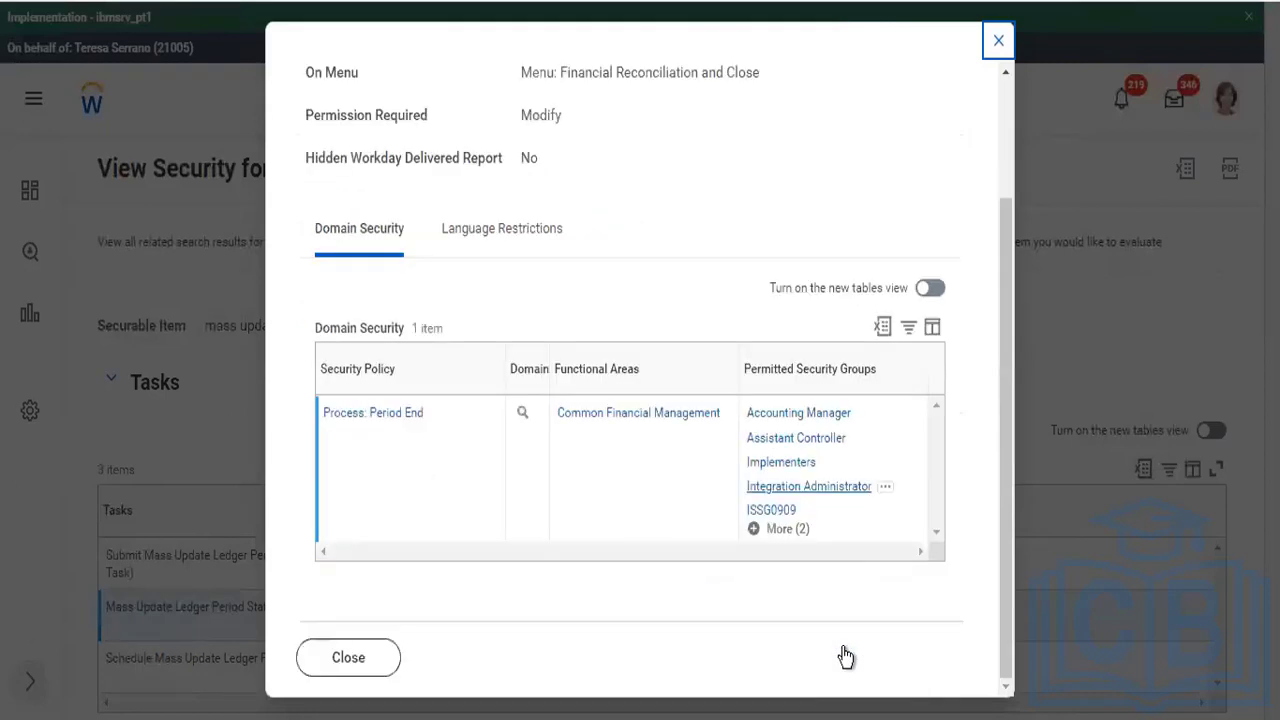
click(781, 530)
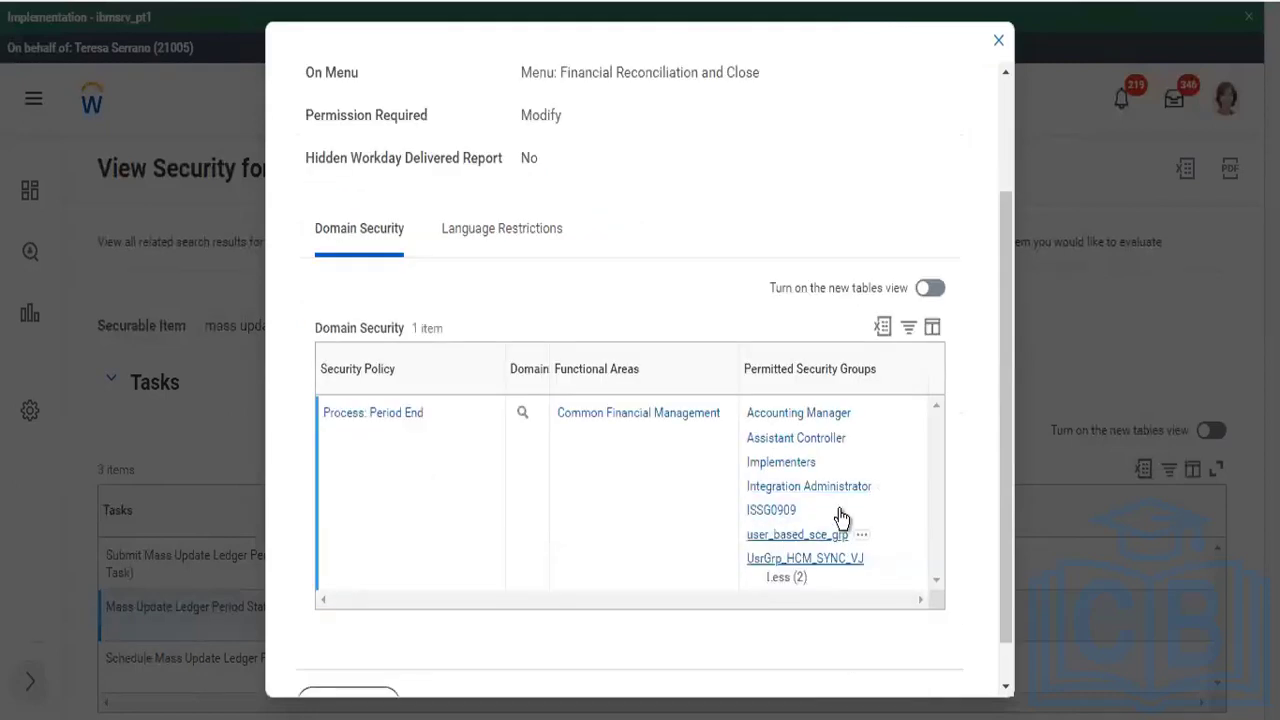
scroll(842, 518, down, 1)
scroll(842, 517, up, 2)
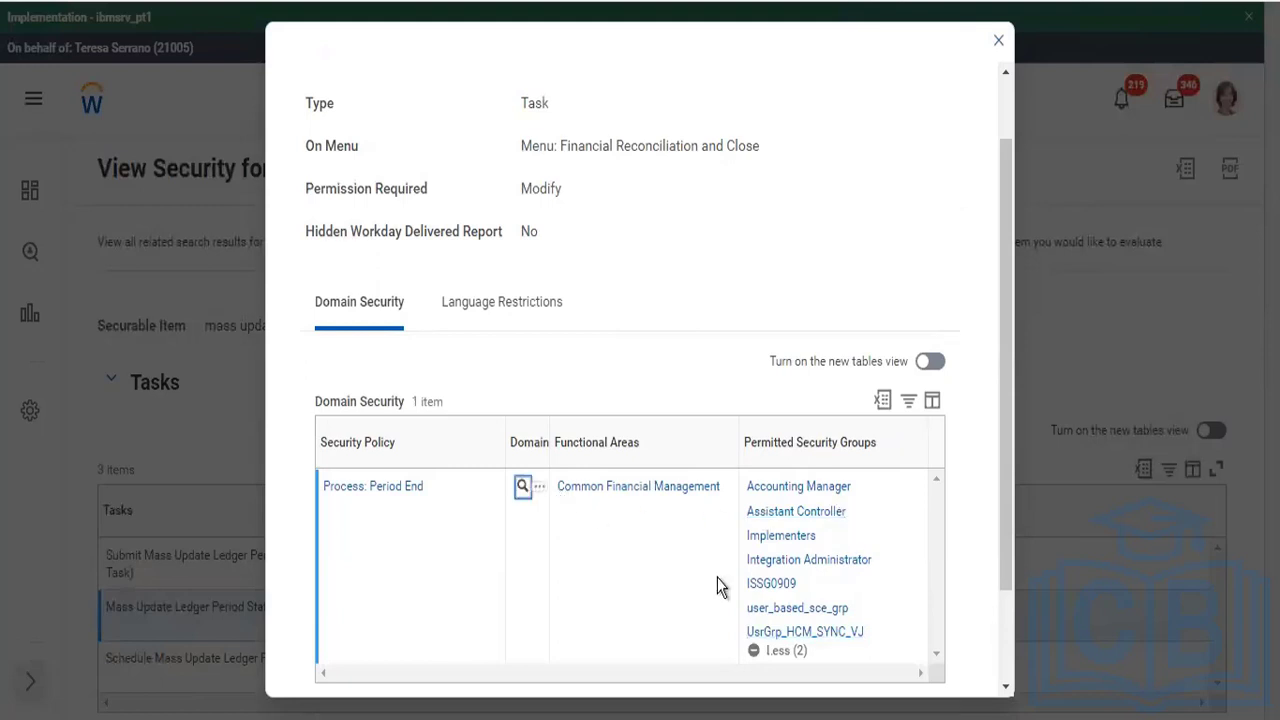
Look through the Process: Period End domain and open its security policy permissions for editing.
scroll(717, 578, down, 3)
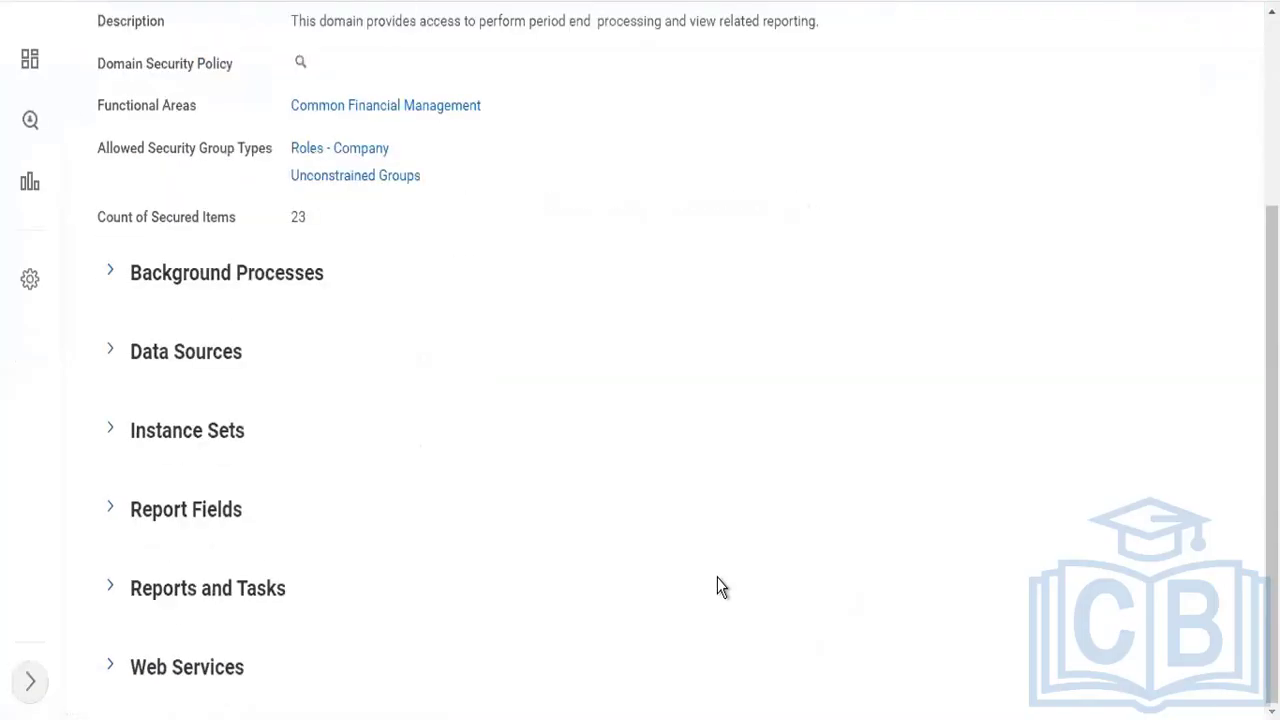
scroll(717, 580, up, 3)
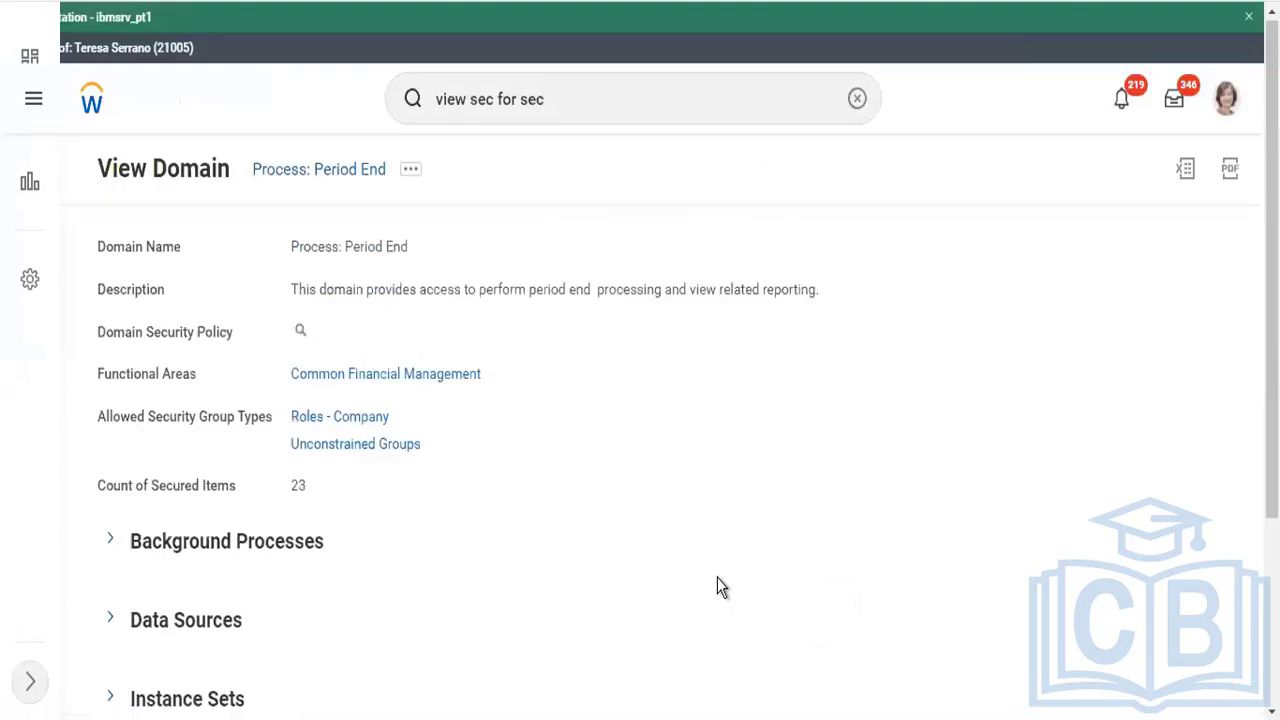
click(411, 170)
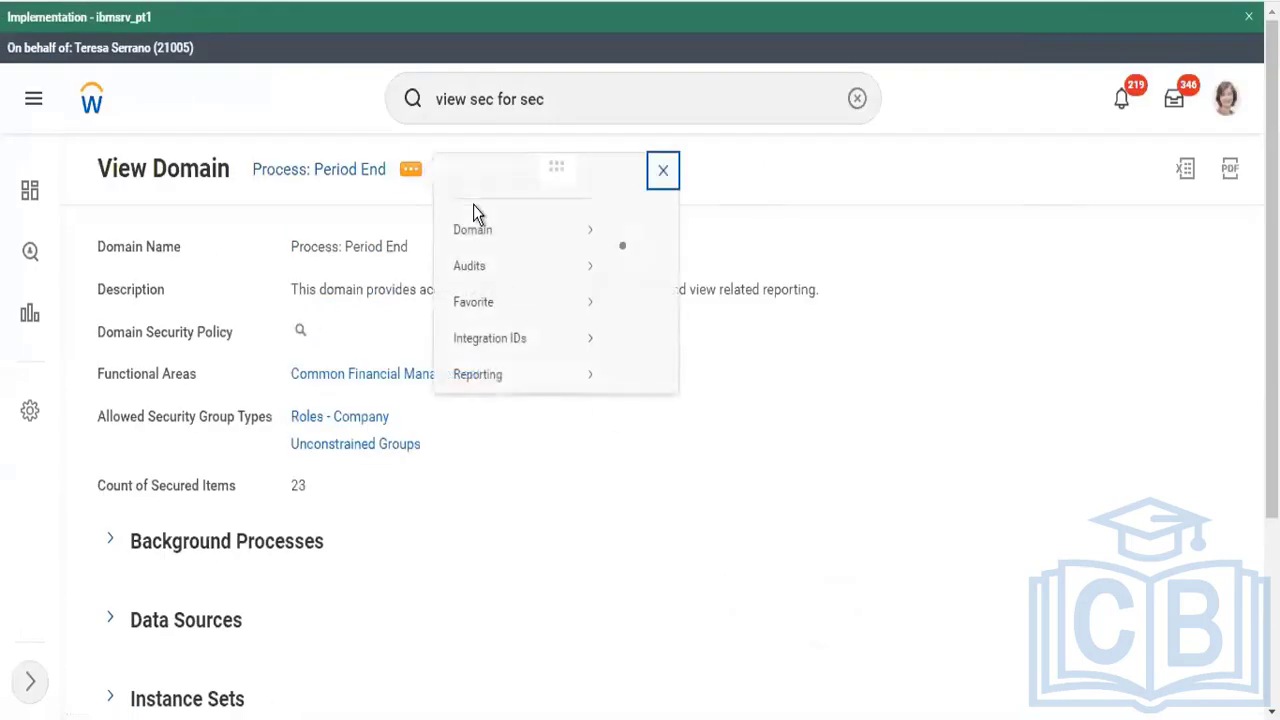
mouse_move(585, 254)
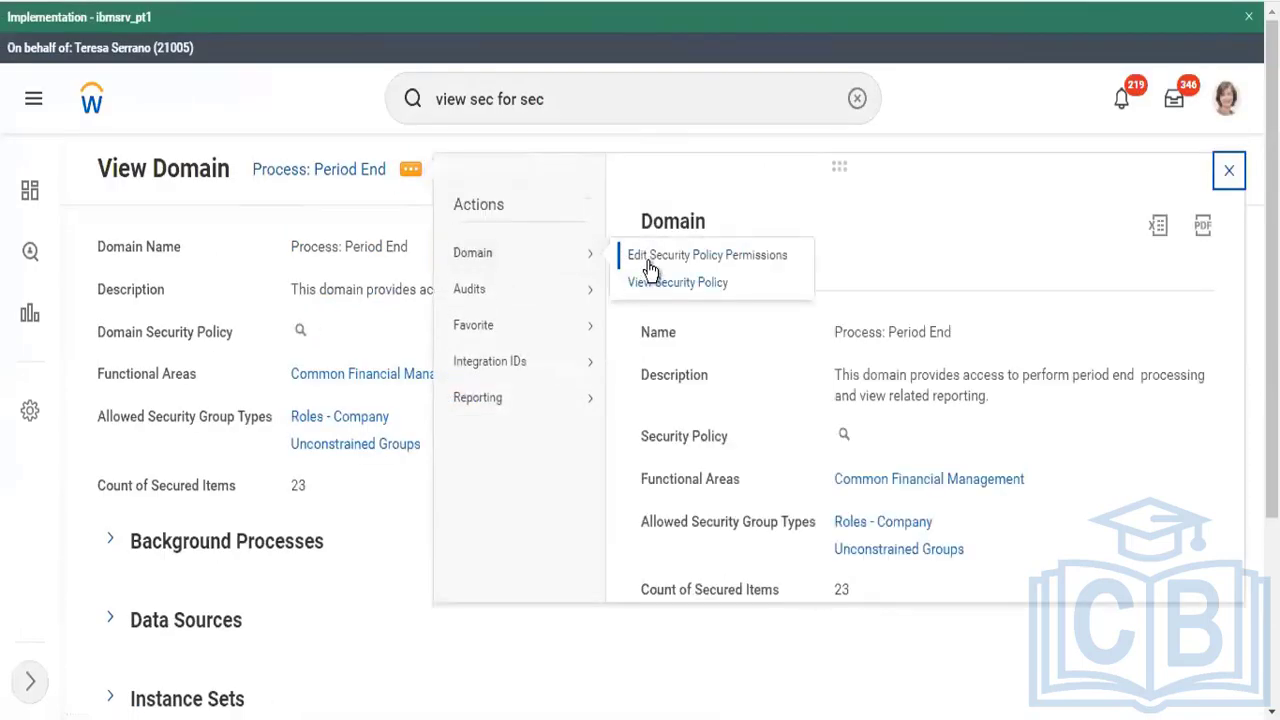
click(649, 263)
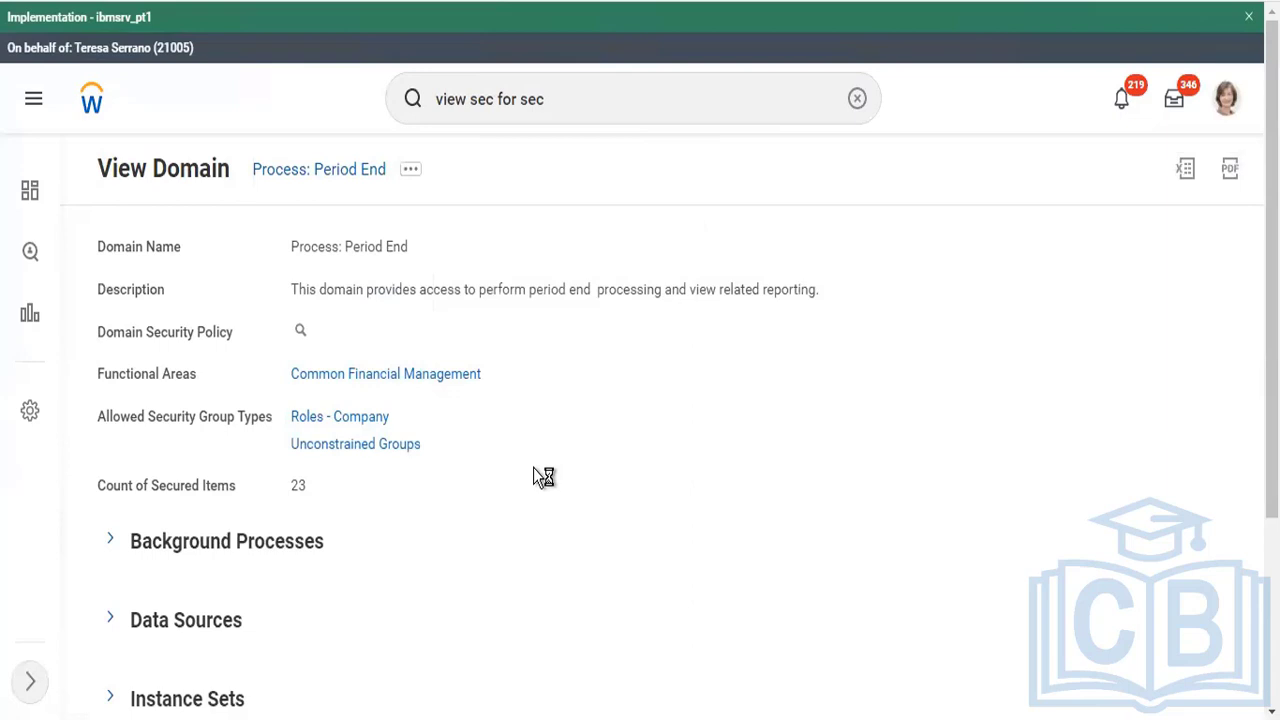
Review the security groups and securable actions of the Process: Period End policy, and leave without saving.
scroll(534, 470, down, 10)
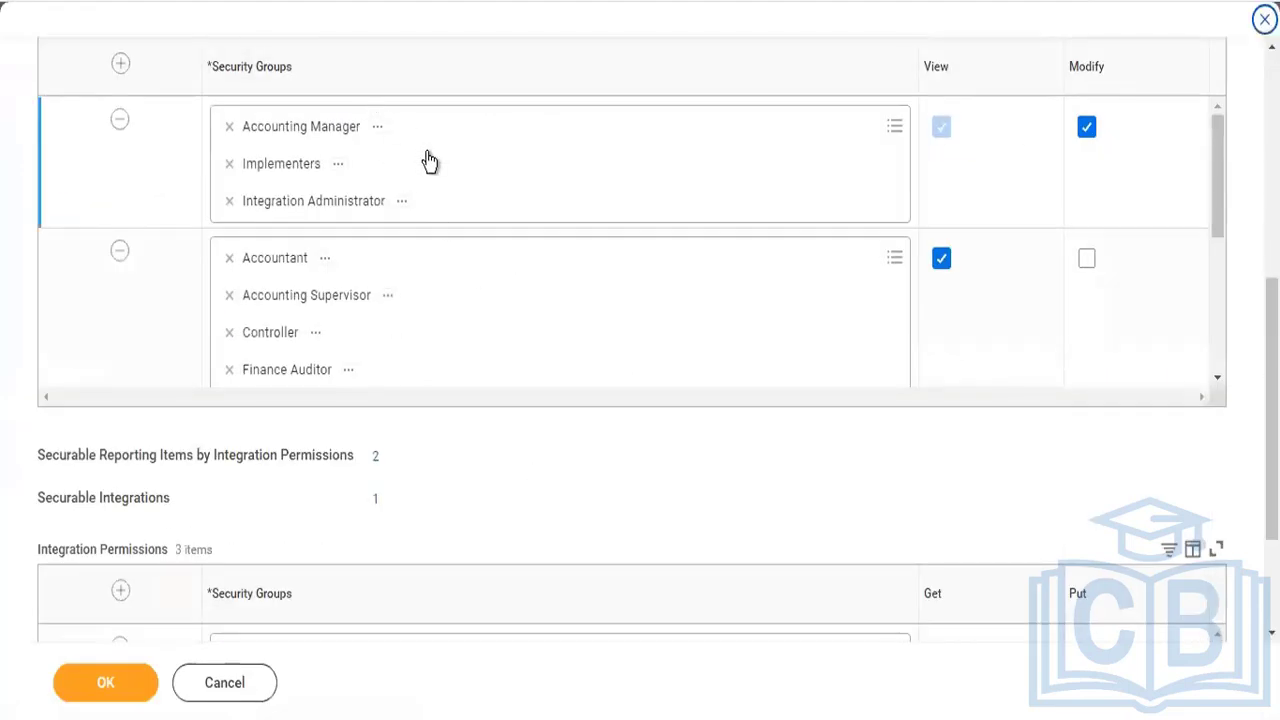
scroll(352, 377, up, 5)
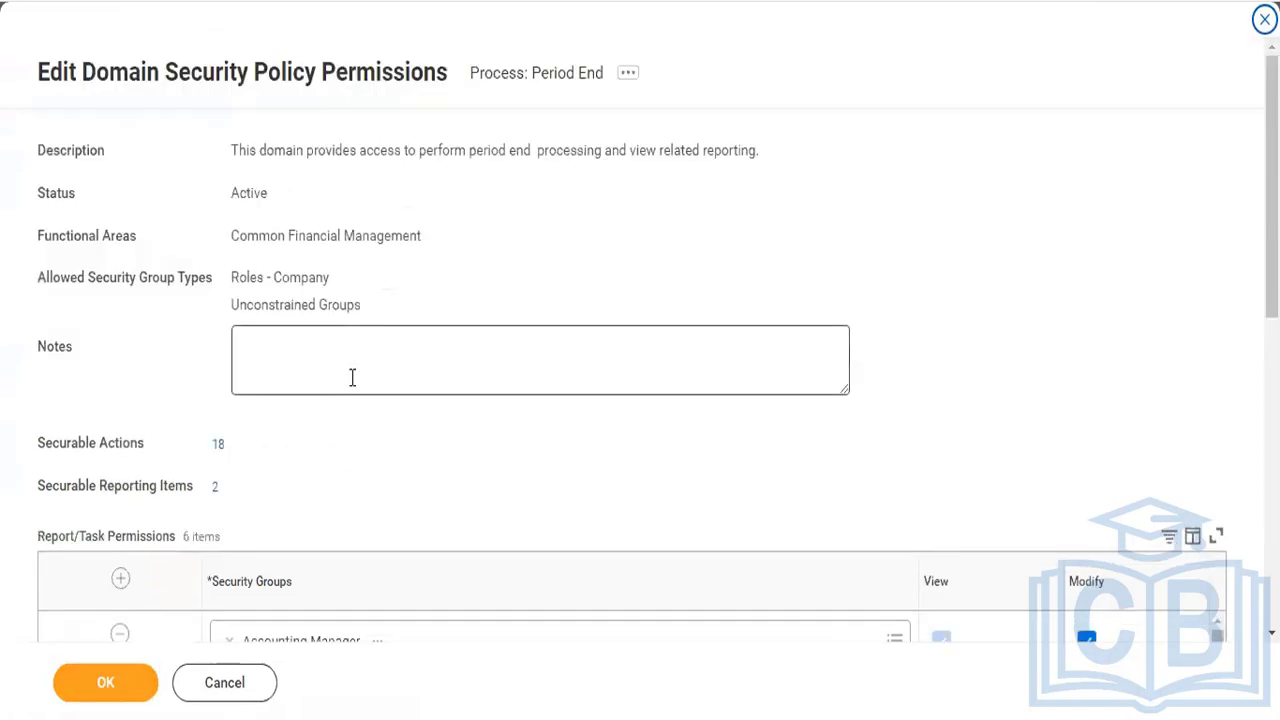
click(219, 443)
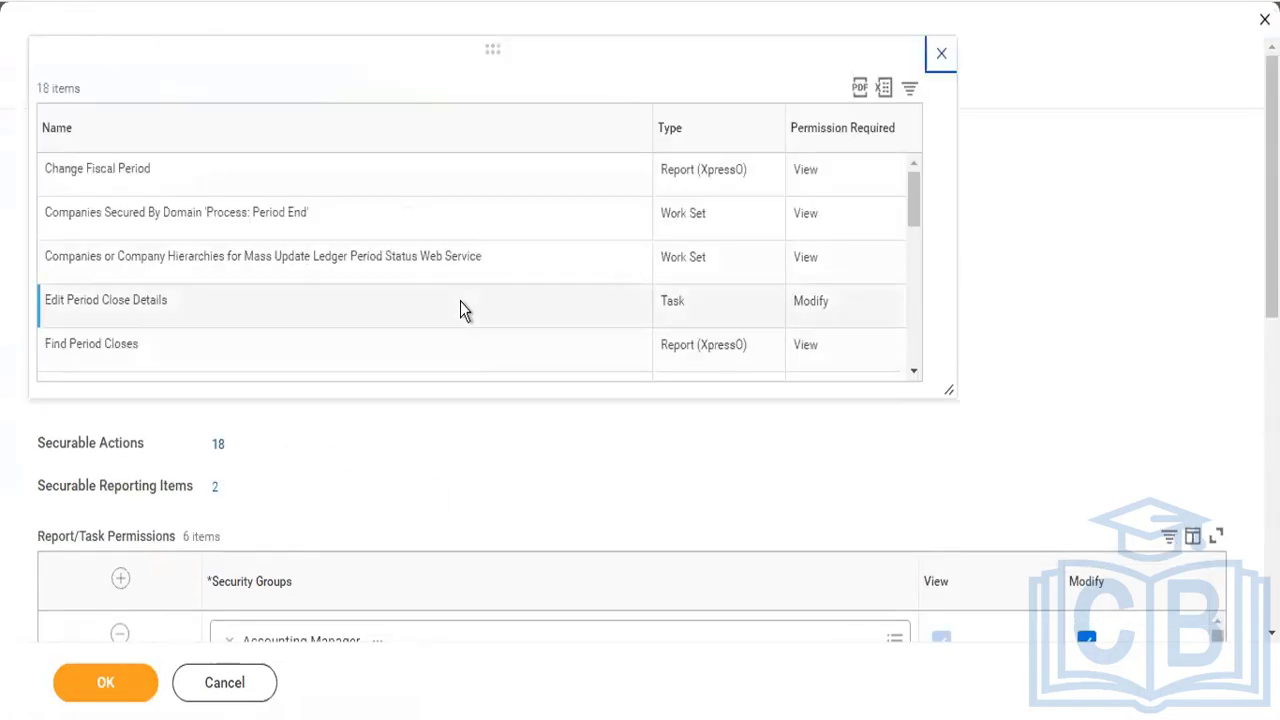
scroll(460, 305, down, 5)
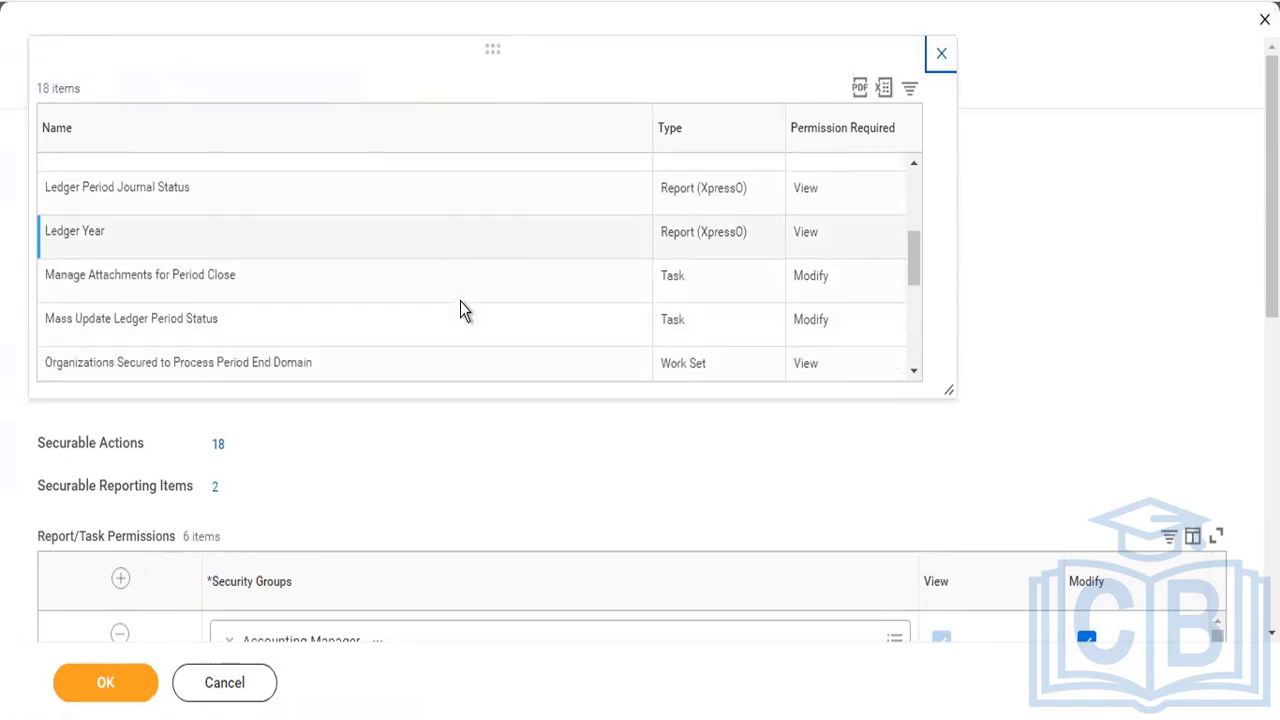
scroll(460, 308, down, 3)
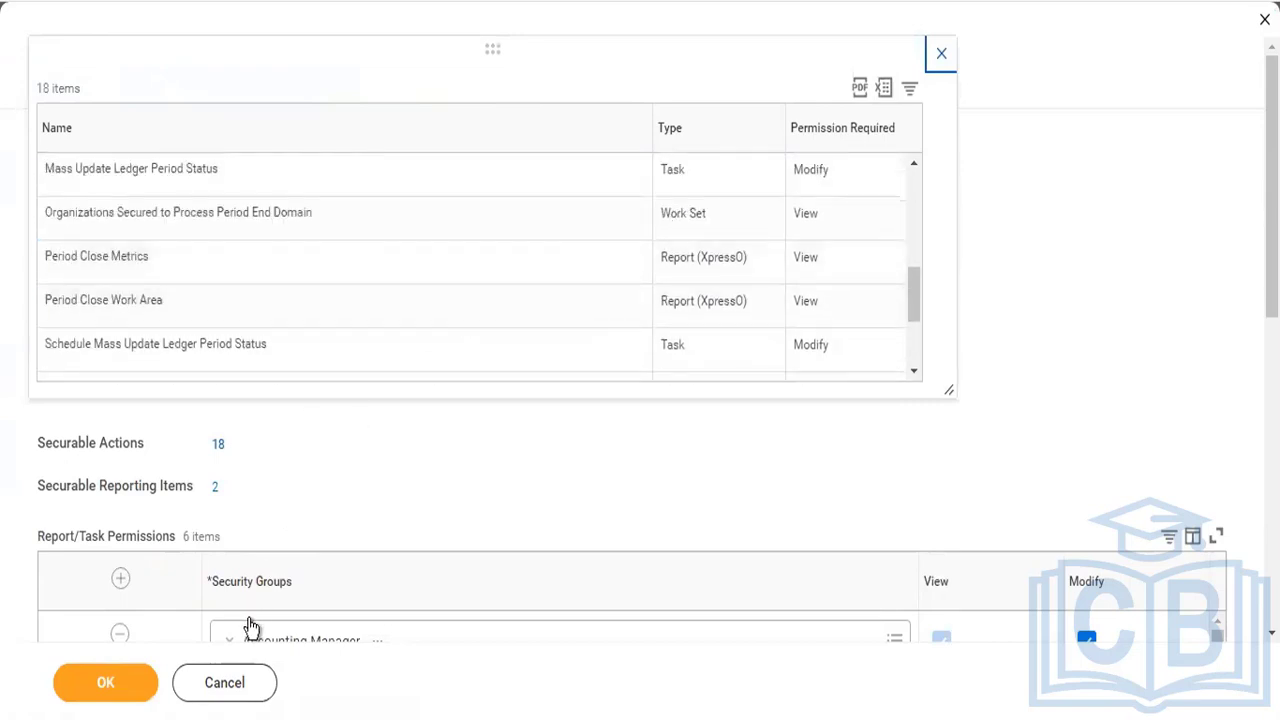
click(228, 681)
click(231, 681)
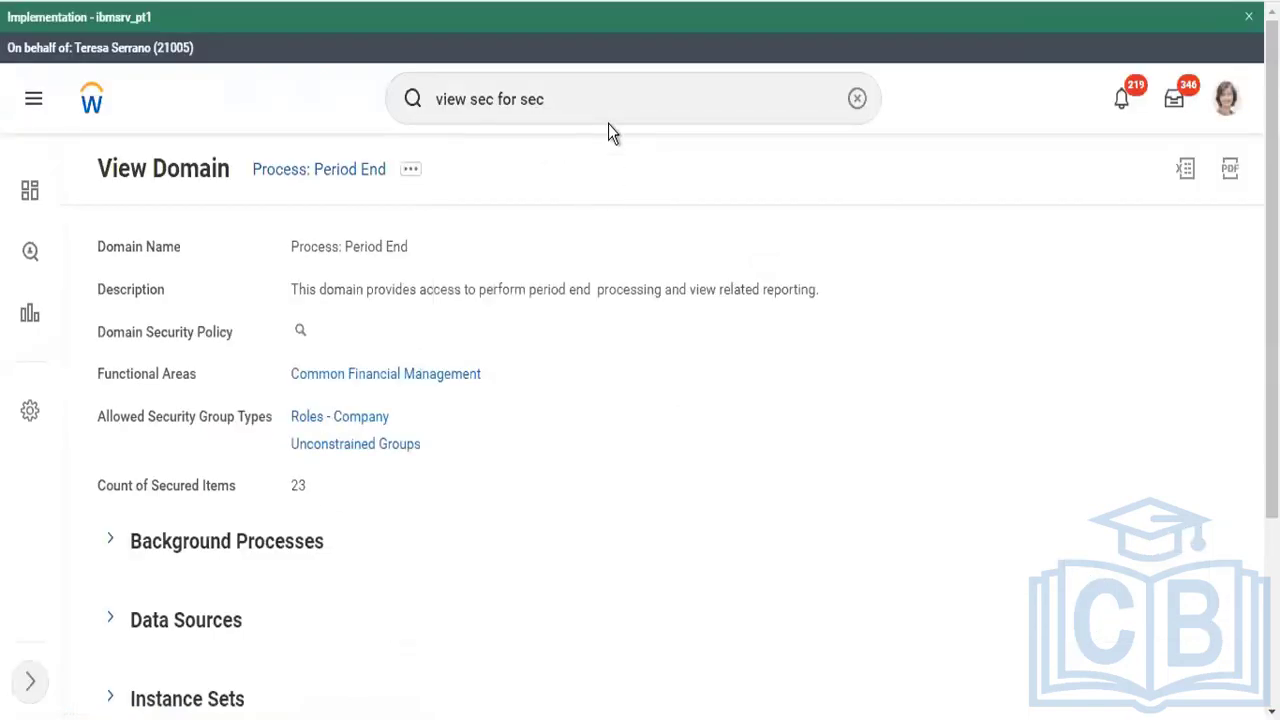
Stop the current proxy session by running the Stop Proxy task.
click(609, 103)
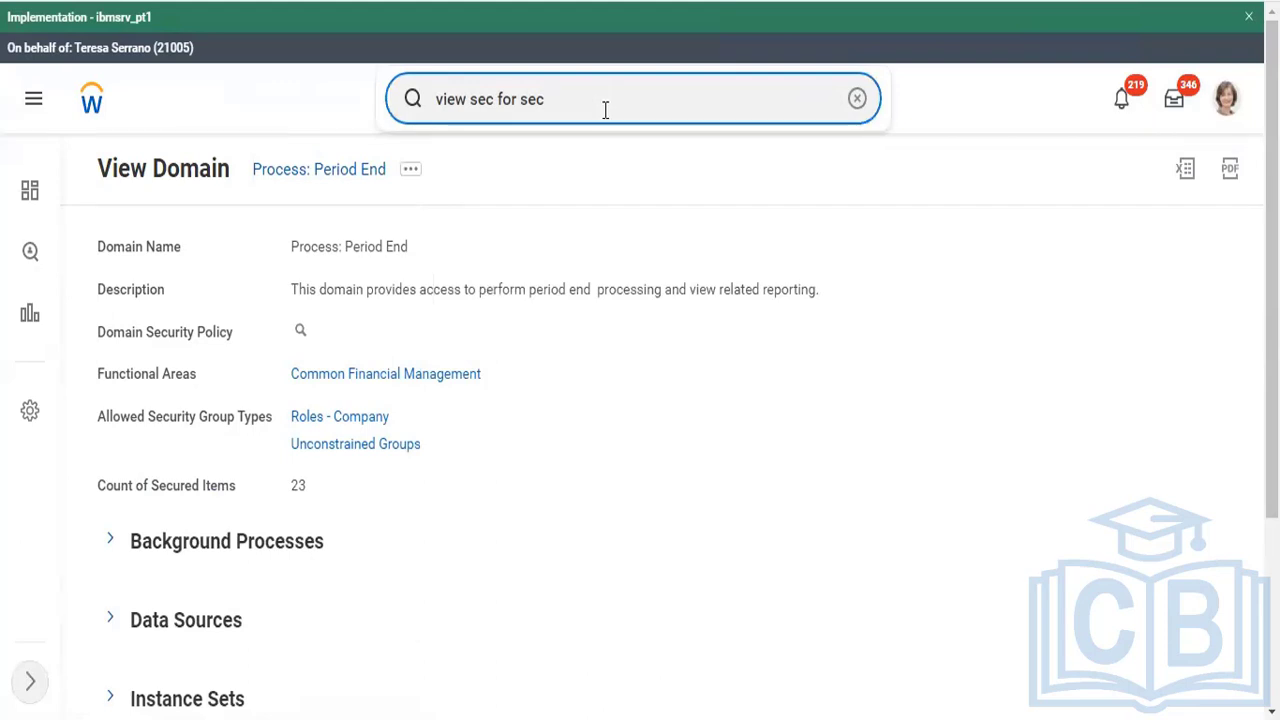
drag(605, 110, 314, 102)
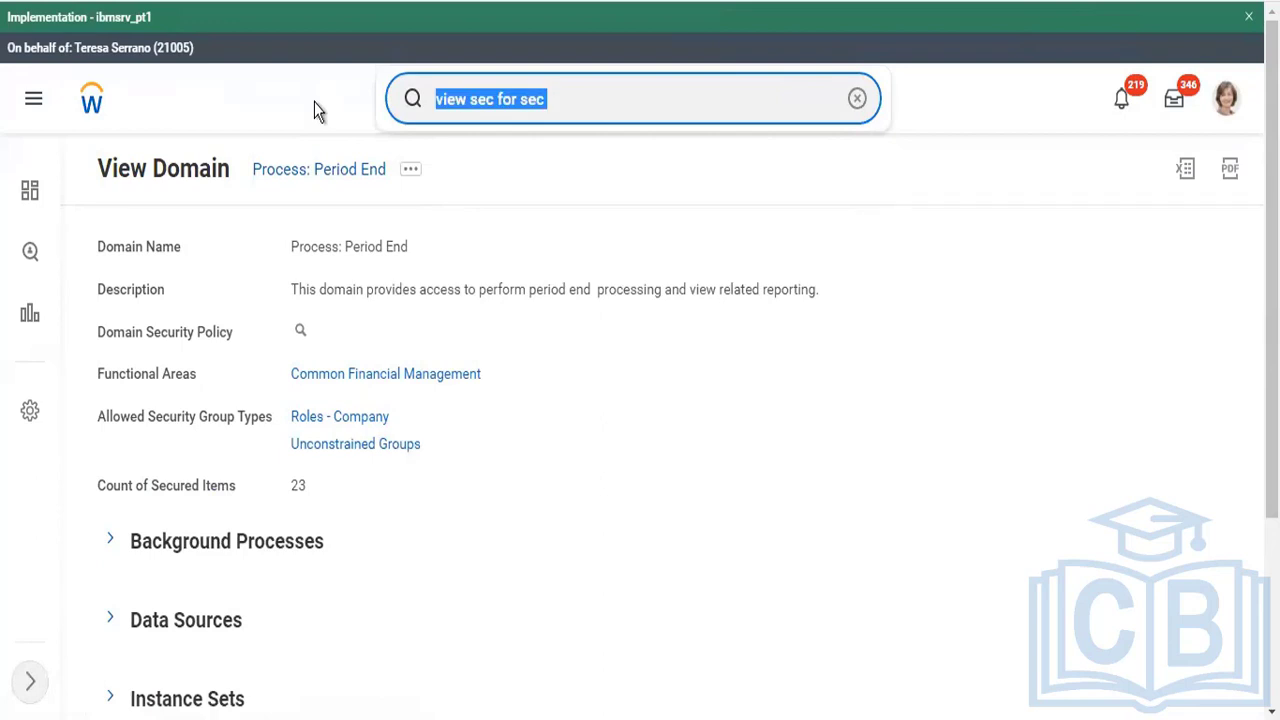
text(stop prox)
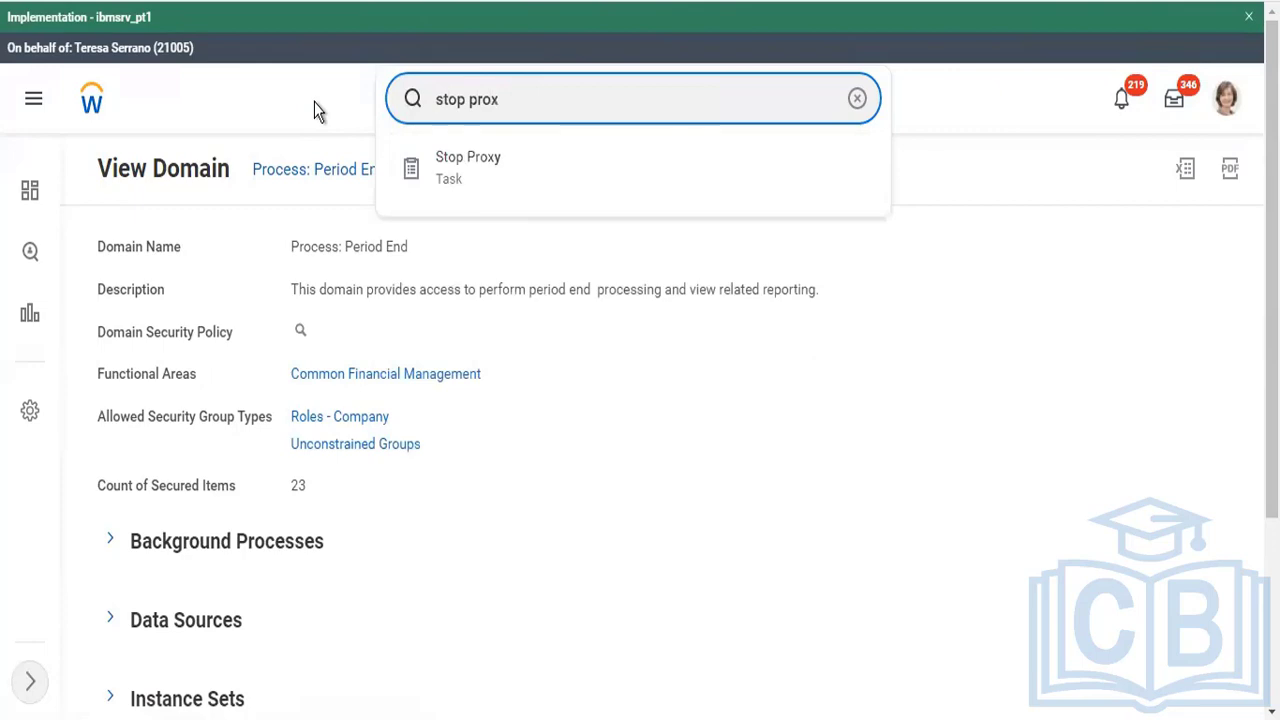
key(Down)
key(Return)
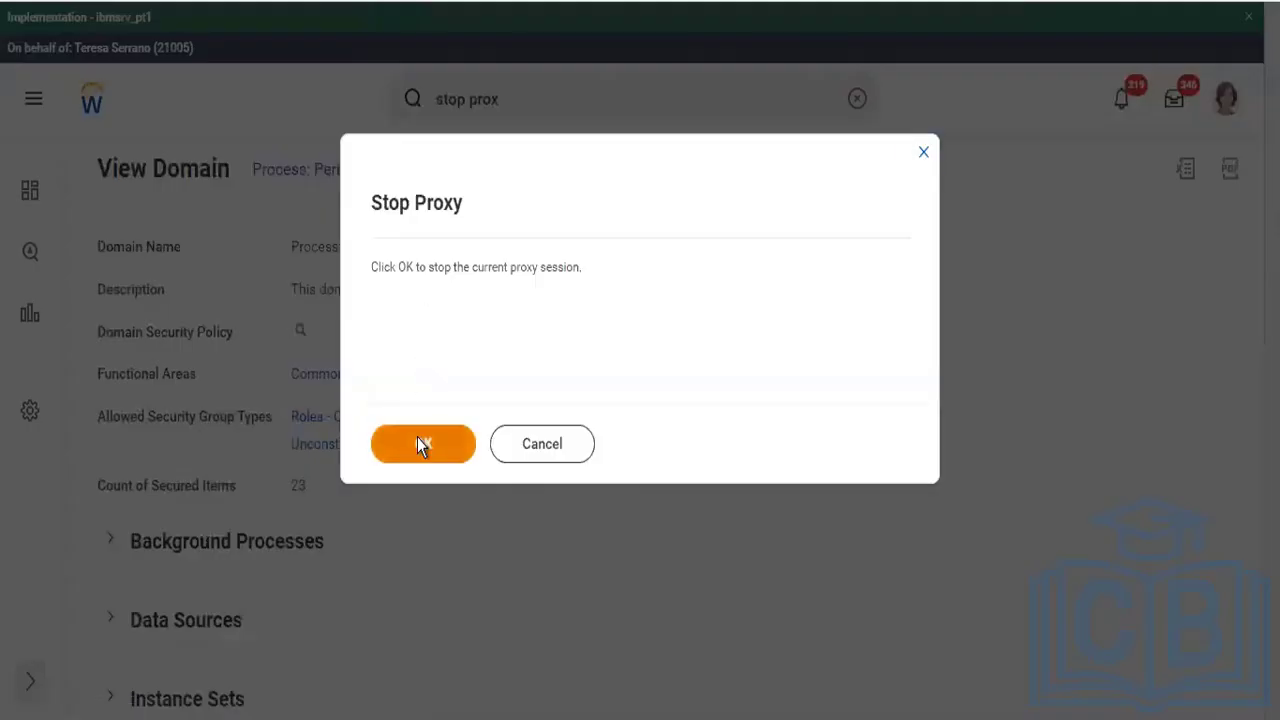
click(418, 444)
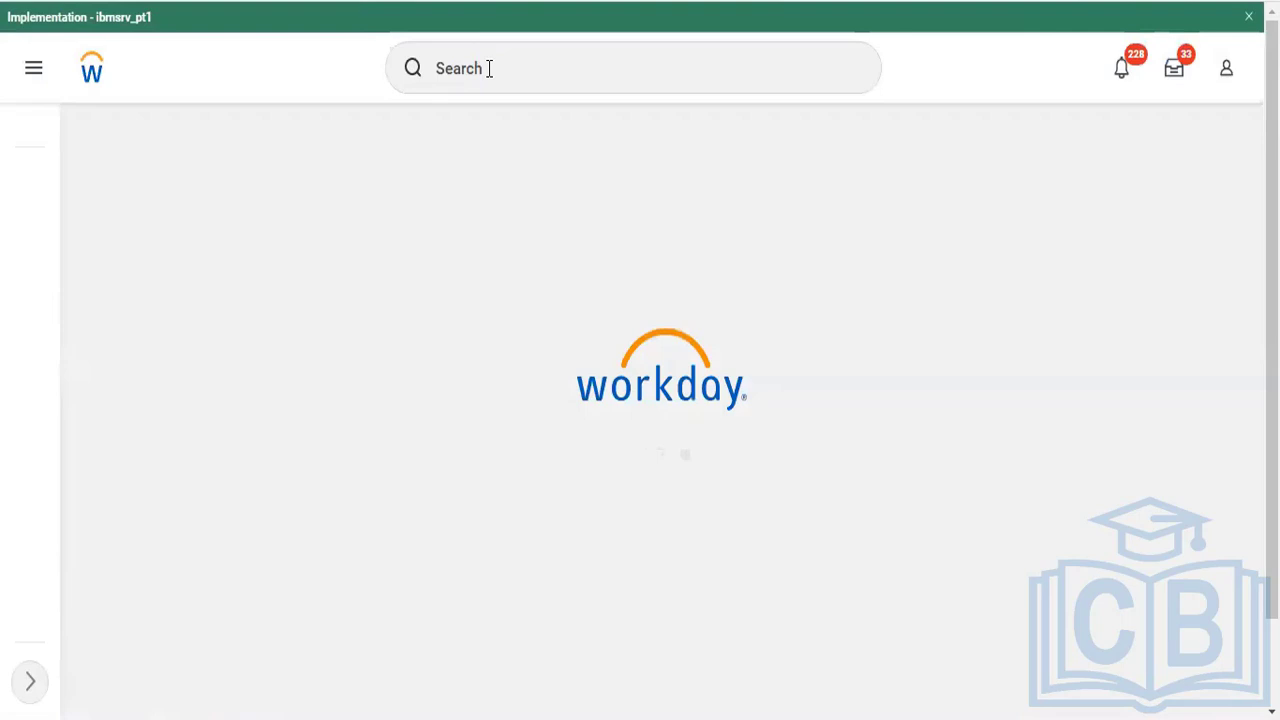
click(489, 68)
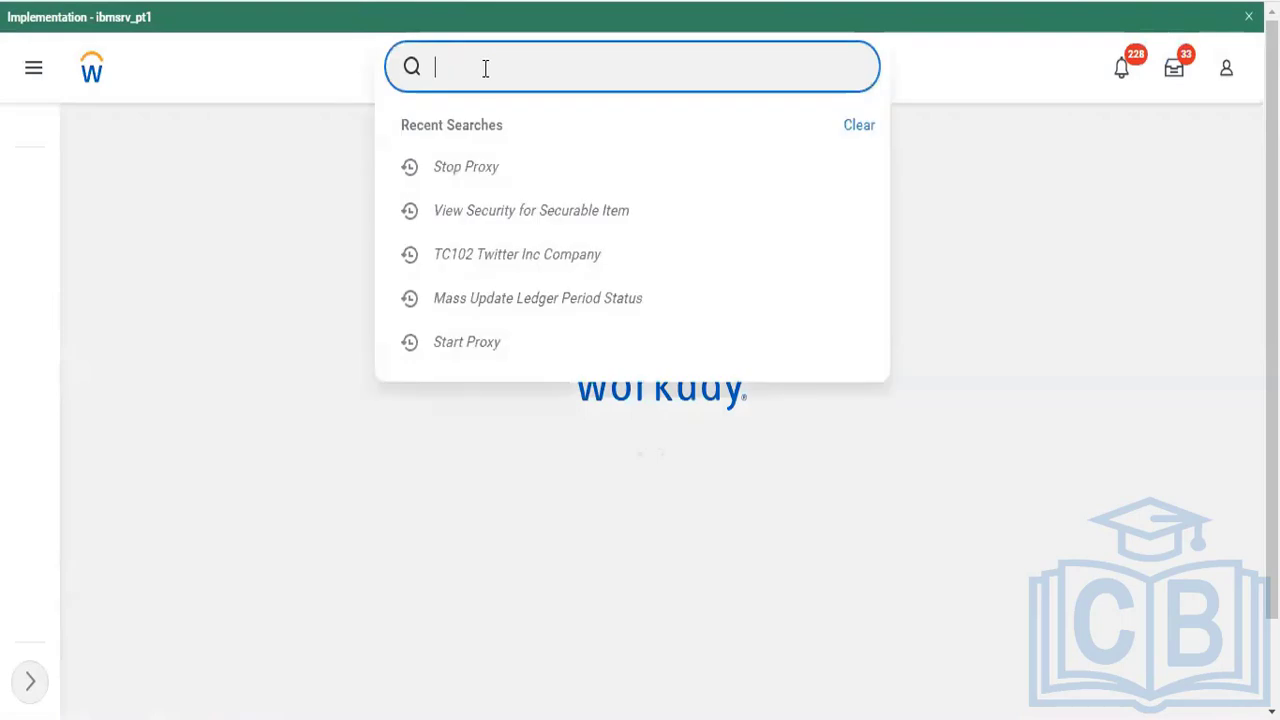
text(mass)
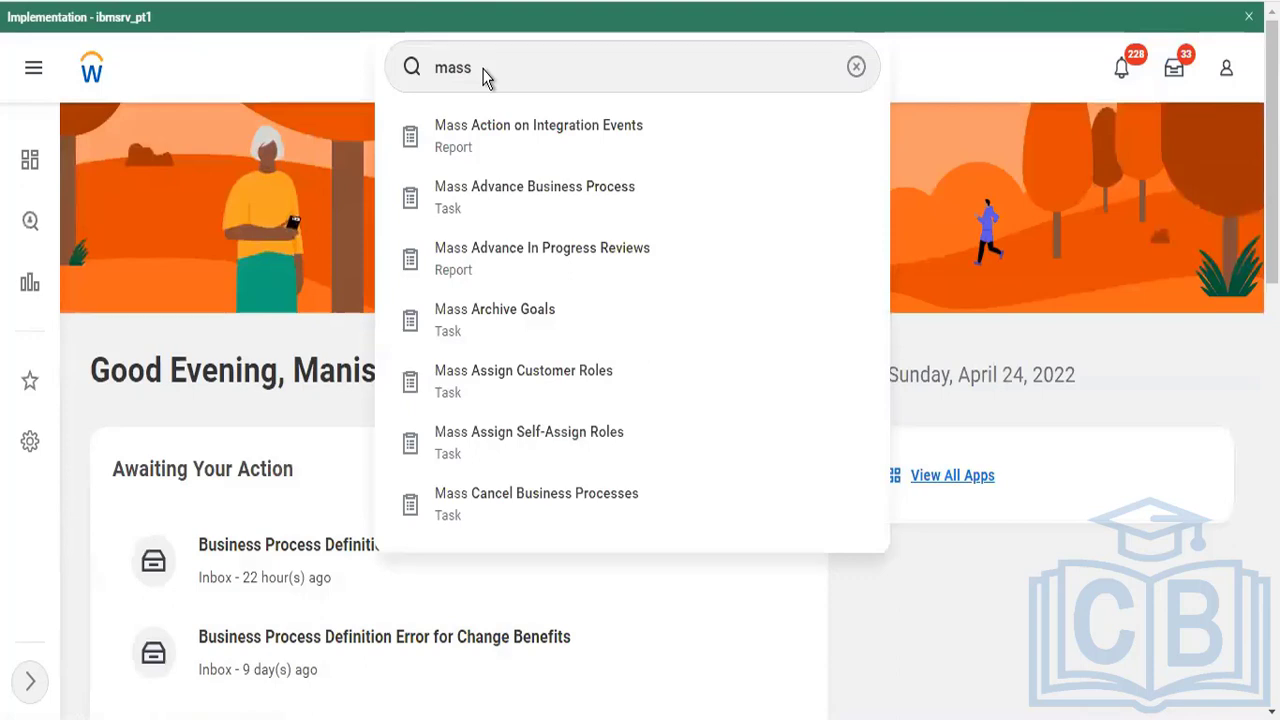
click(507, 62)
text(update)
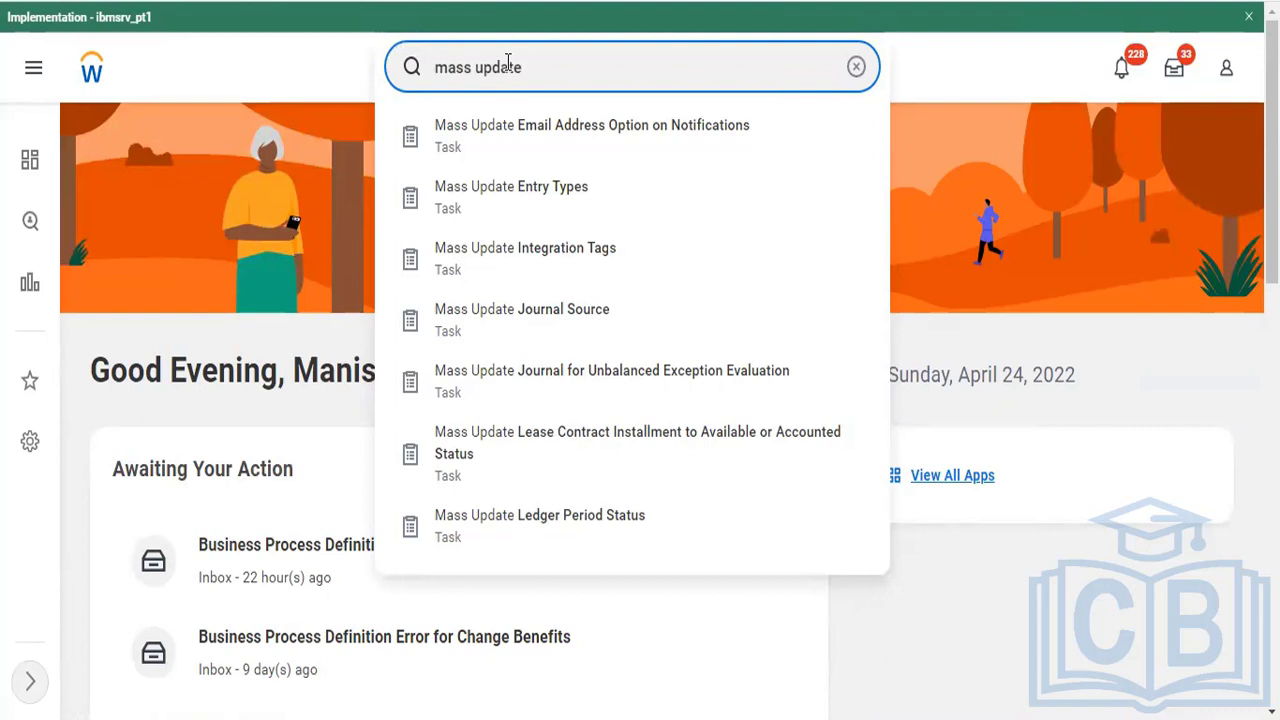
drag(508, 64, 445, 80)
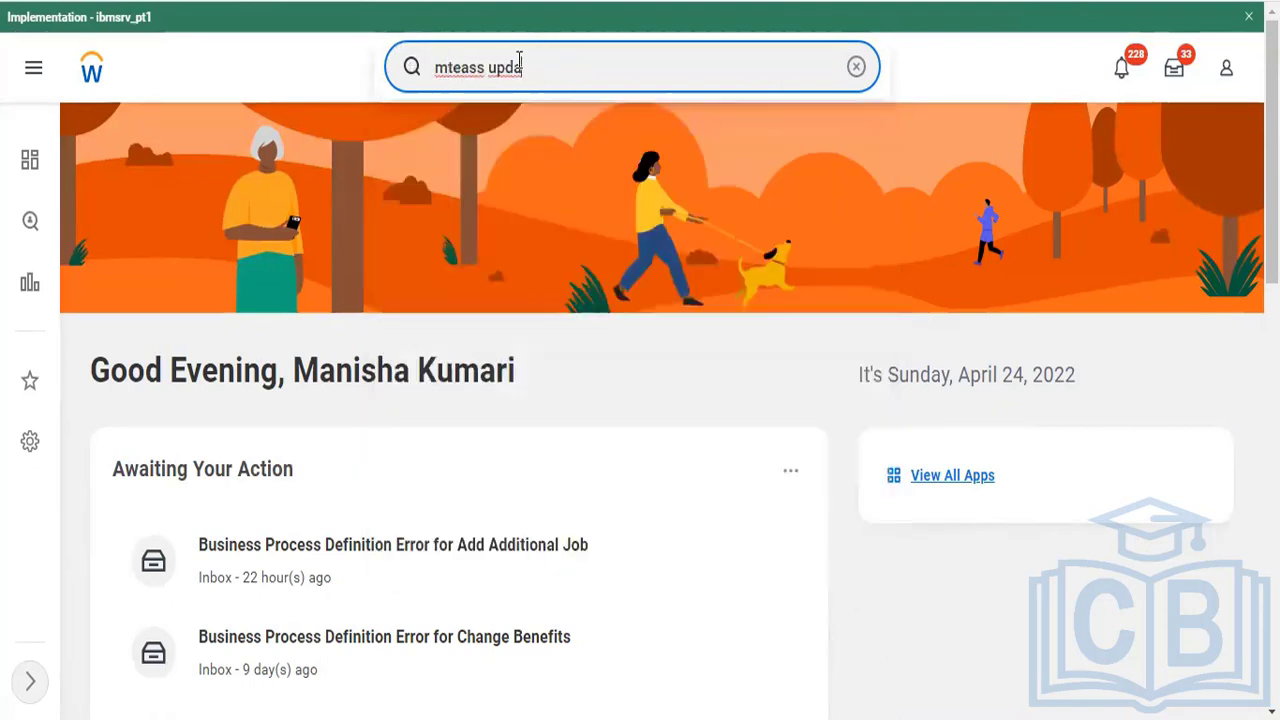
drag(522, 67, 409, 63)
text(create)
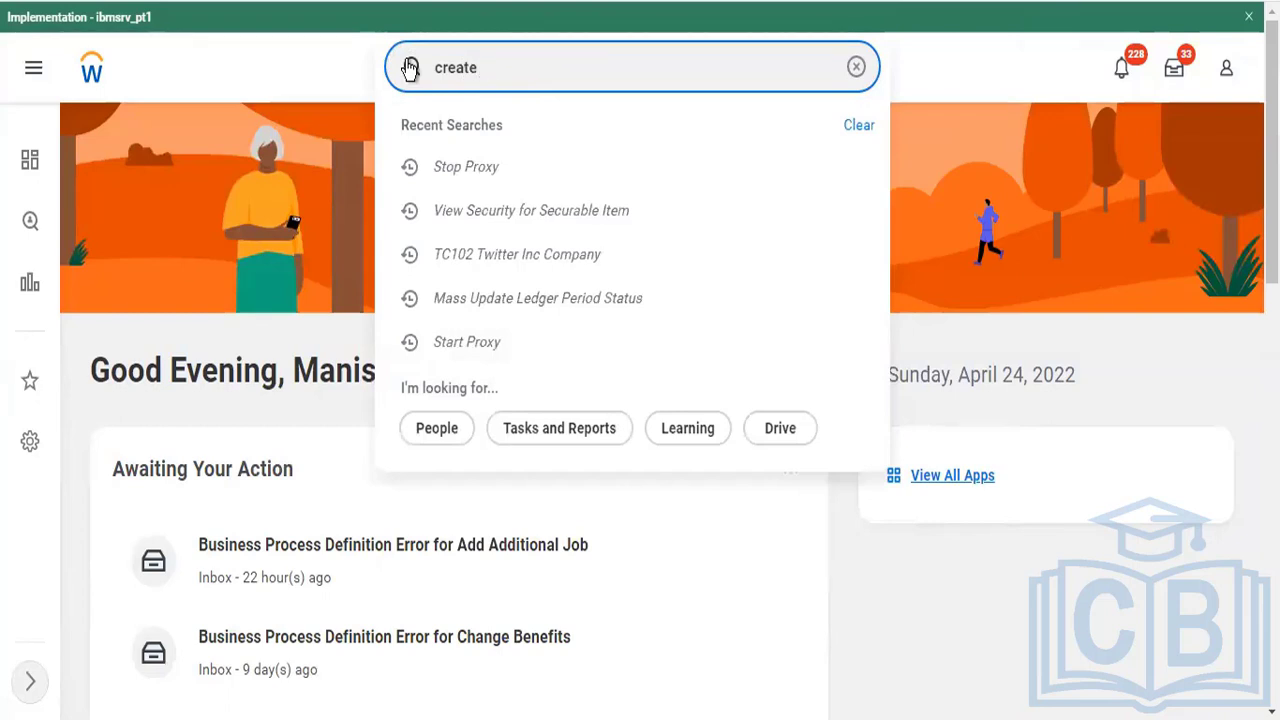
text( ed ledger)
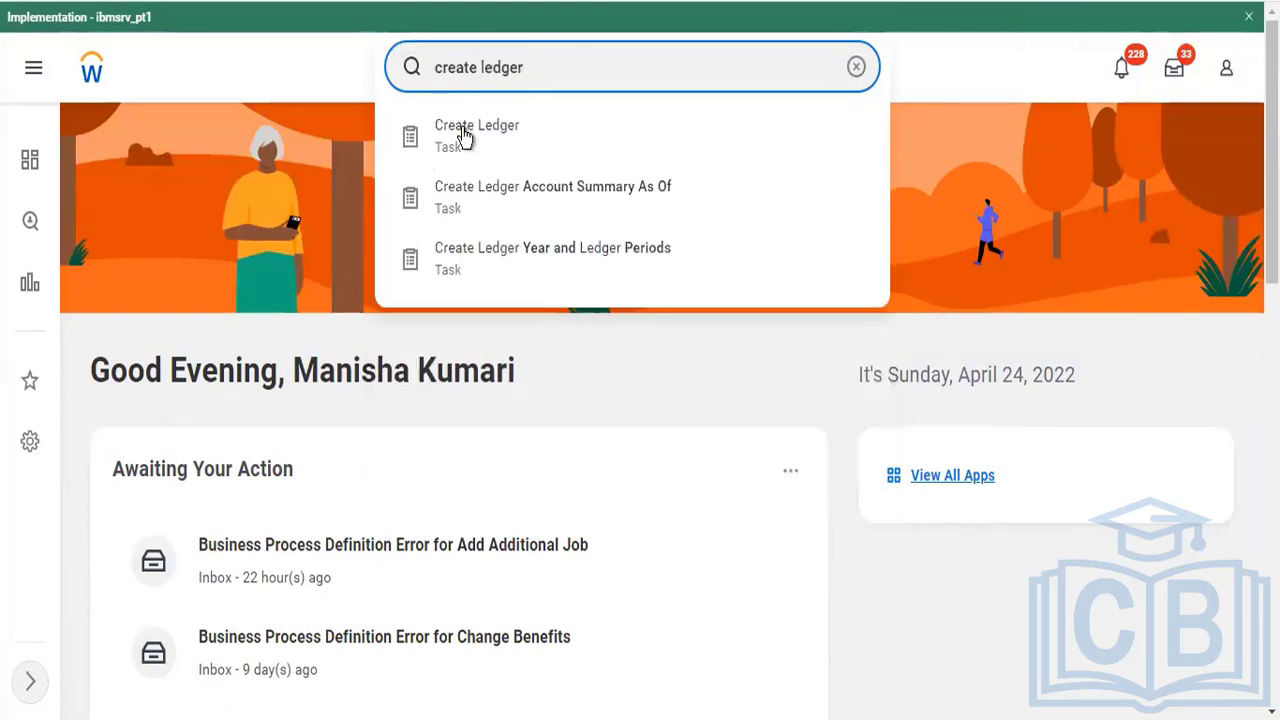
click(468, 149)
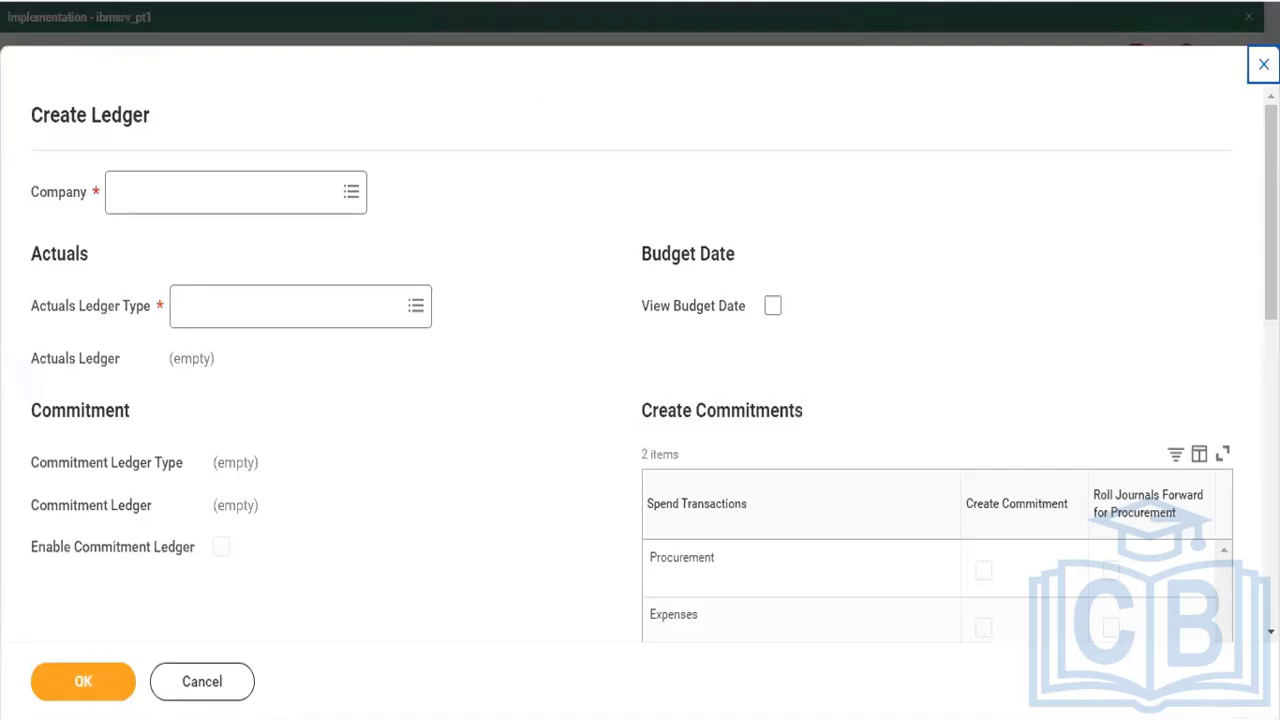
key(Escape)
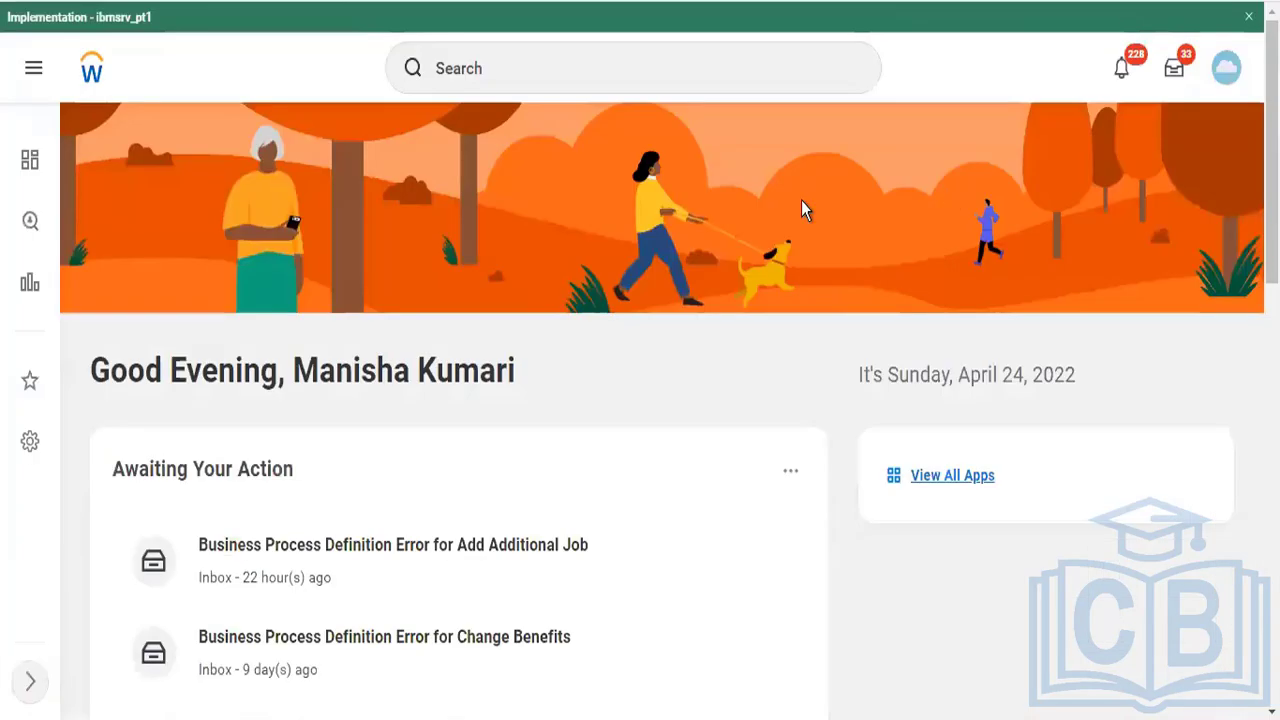
Open the Create Ledger Year and Ledger Periods task and choose TC102 Twitter Inc Company as the company.
click(623, 58)
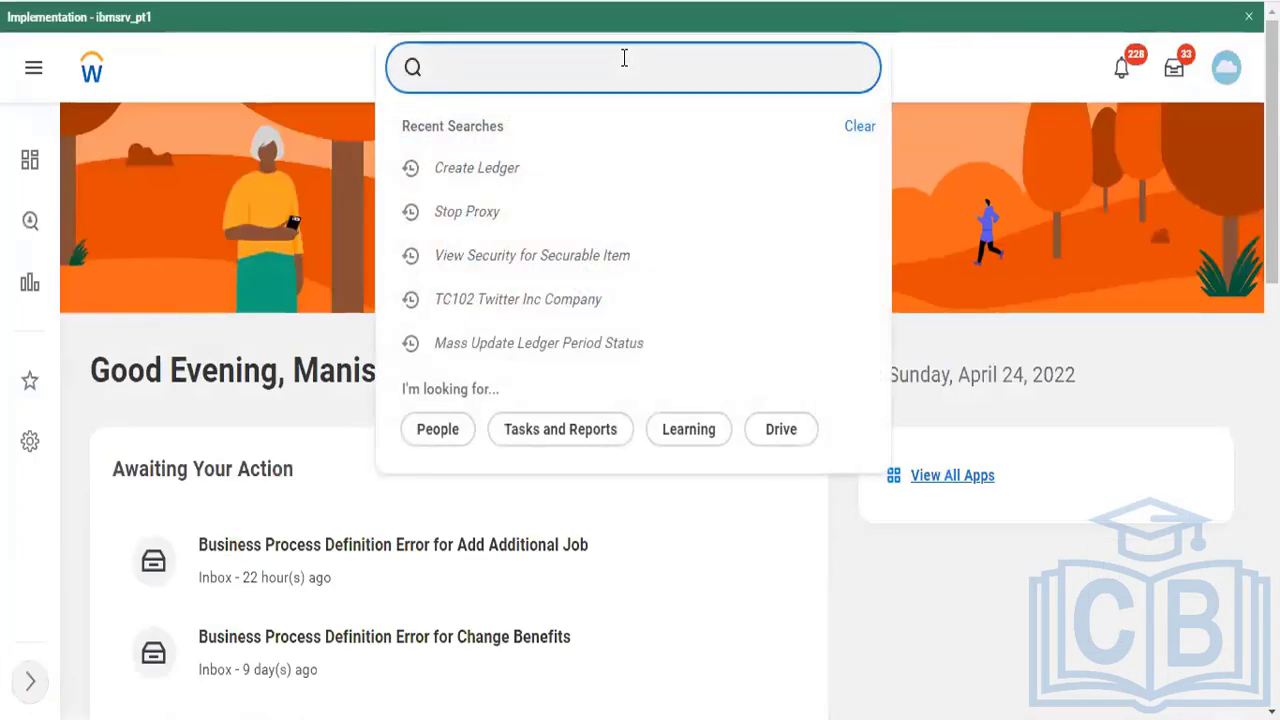
text(cr ledger)
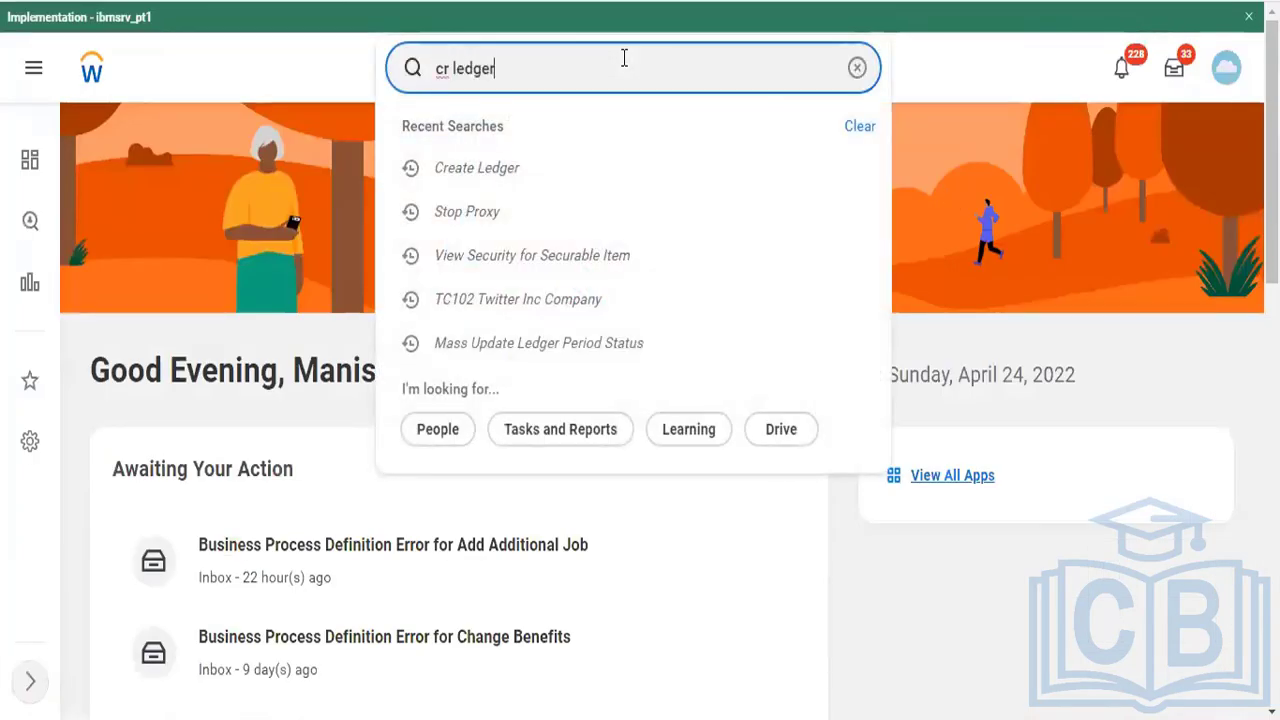
text( year)
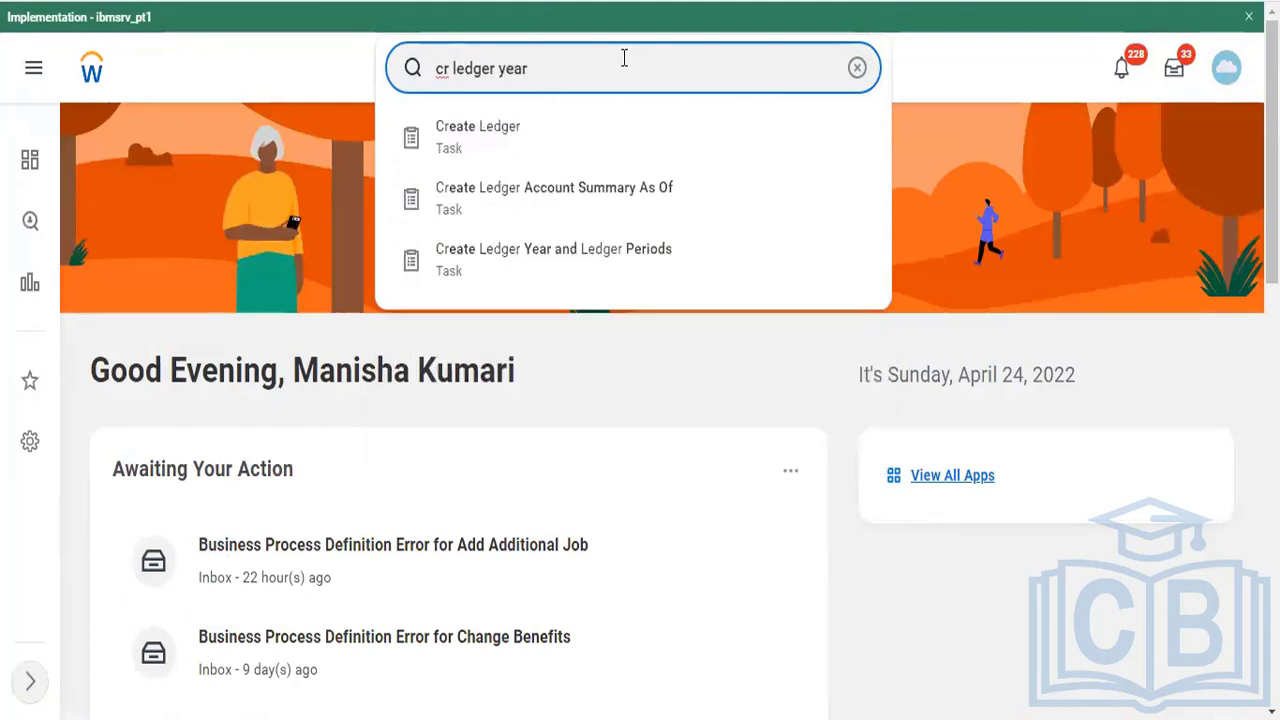
click(606, 125)
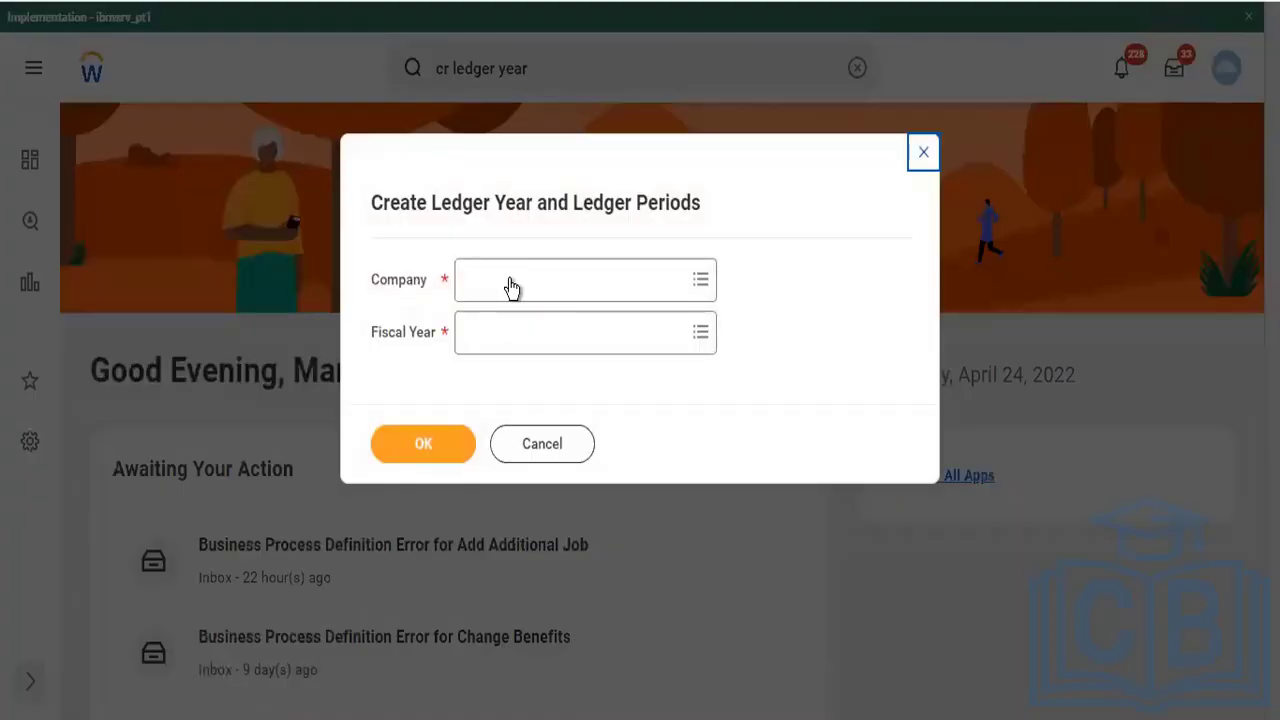
click(510, 287)
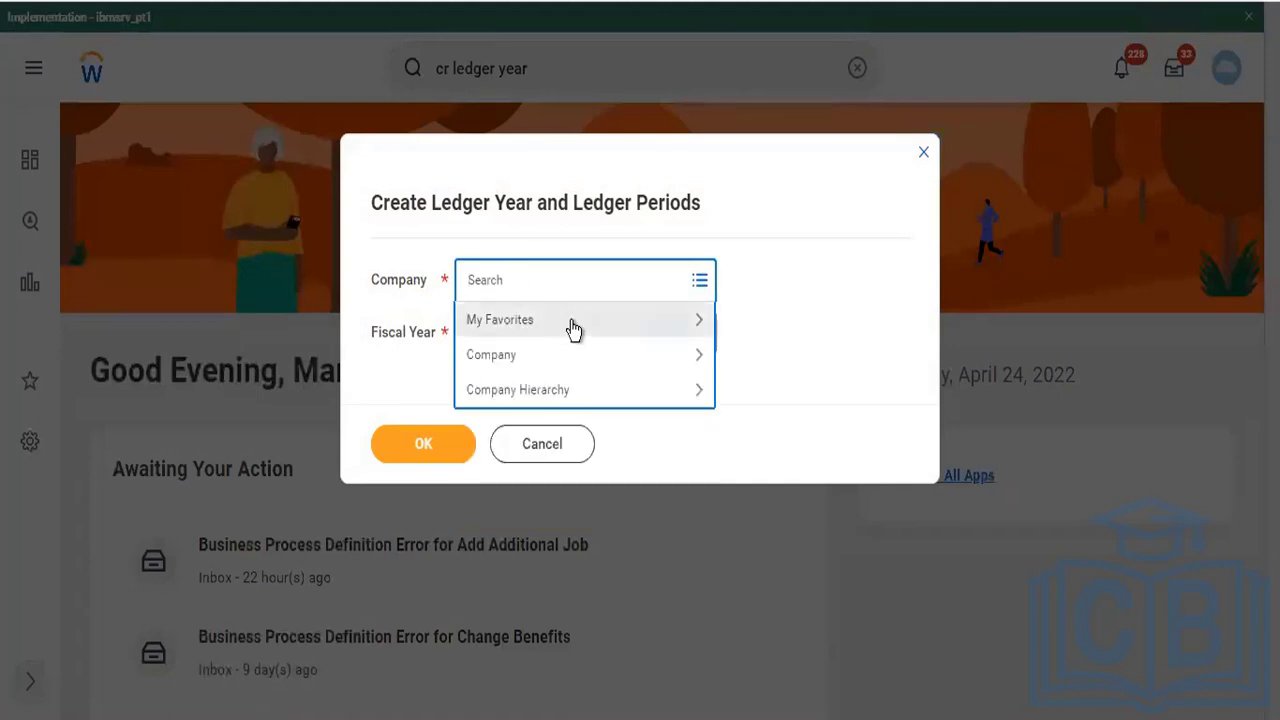
text(tc102)
key(Return)
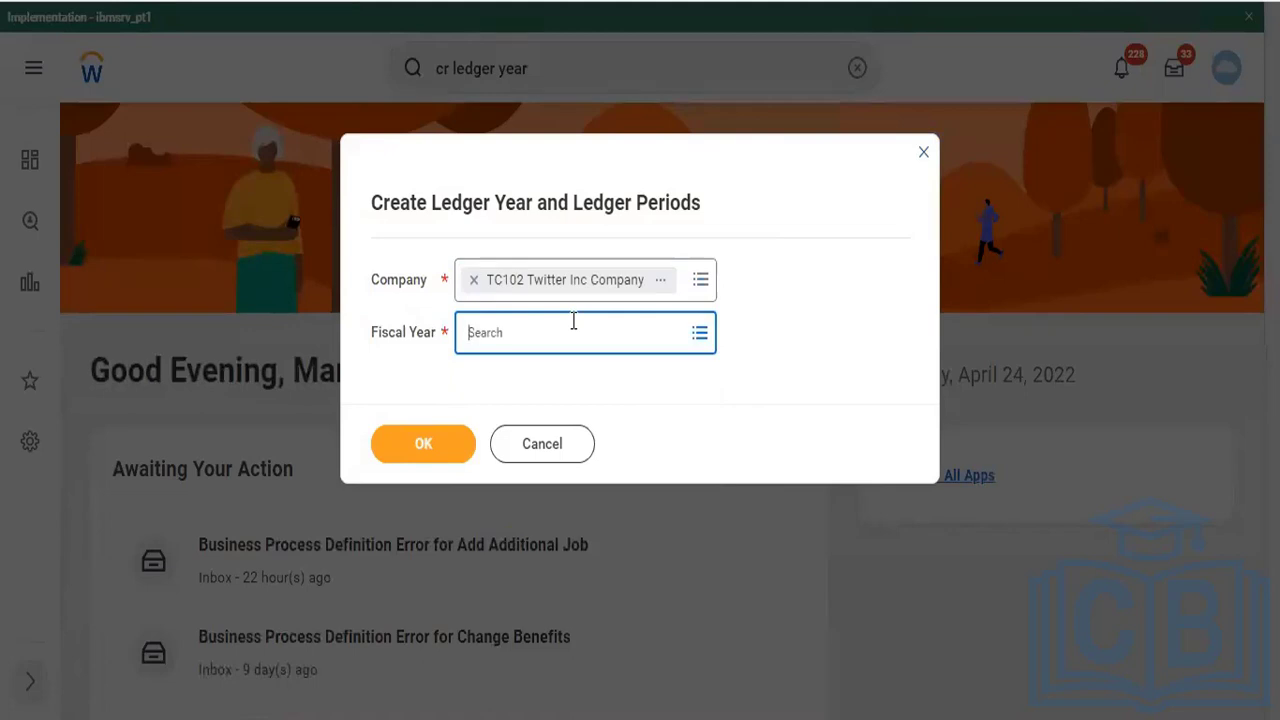
Try to select fiscal year 2022, look through the fiscal year options under All and By Type, and discard the task.
text(2022)
key(Return)
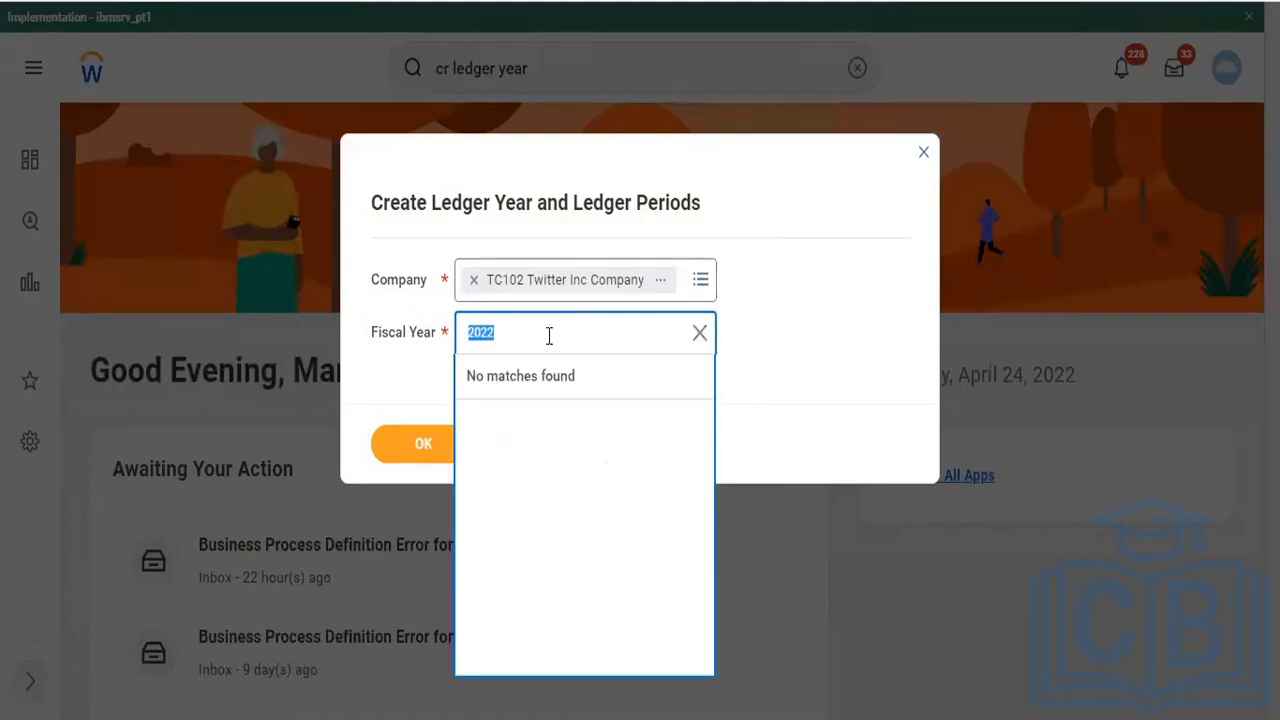
click(552, 338)
click(697, 338)
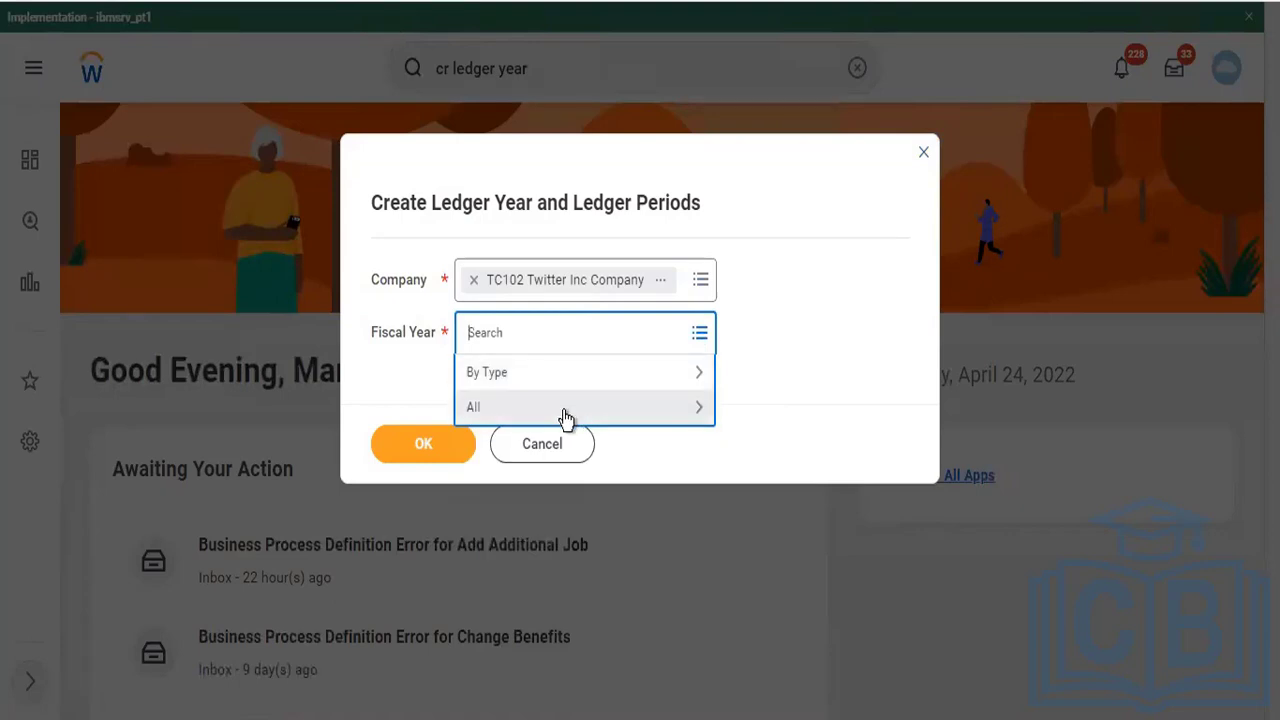
click(563, 412)
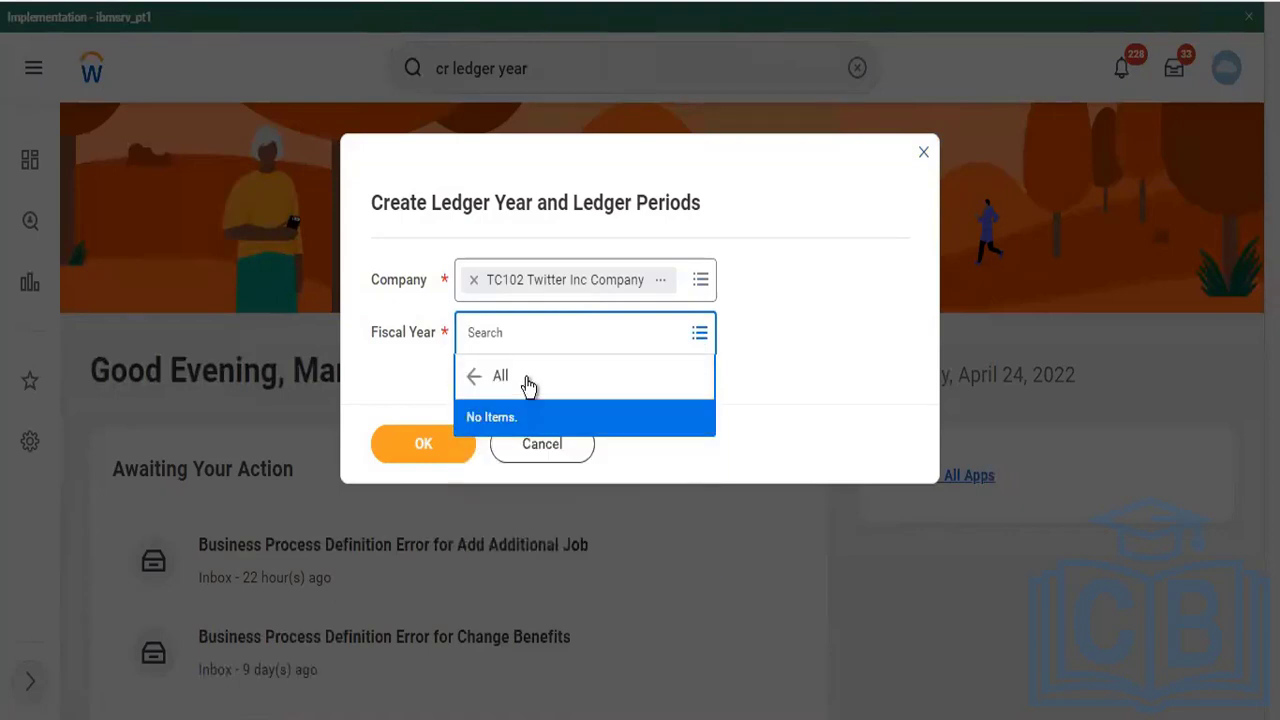
click(478, 375)
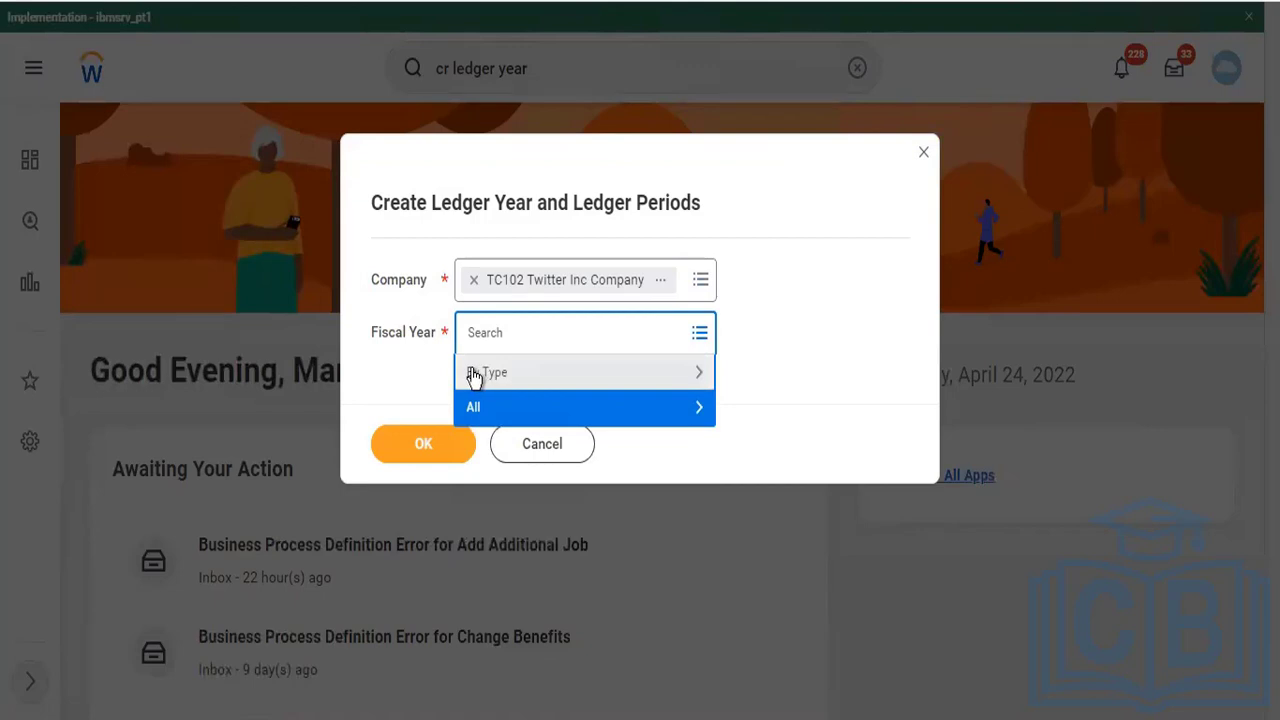
click(472, 373)
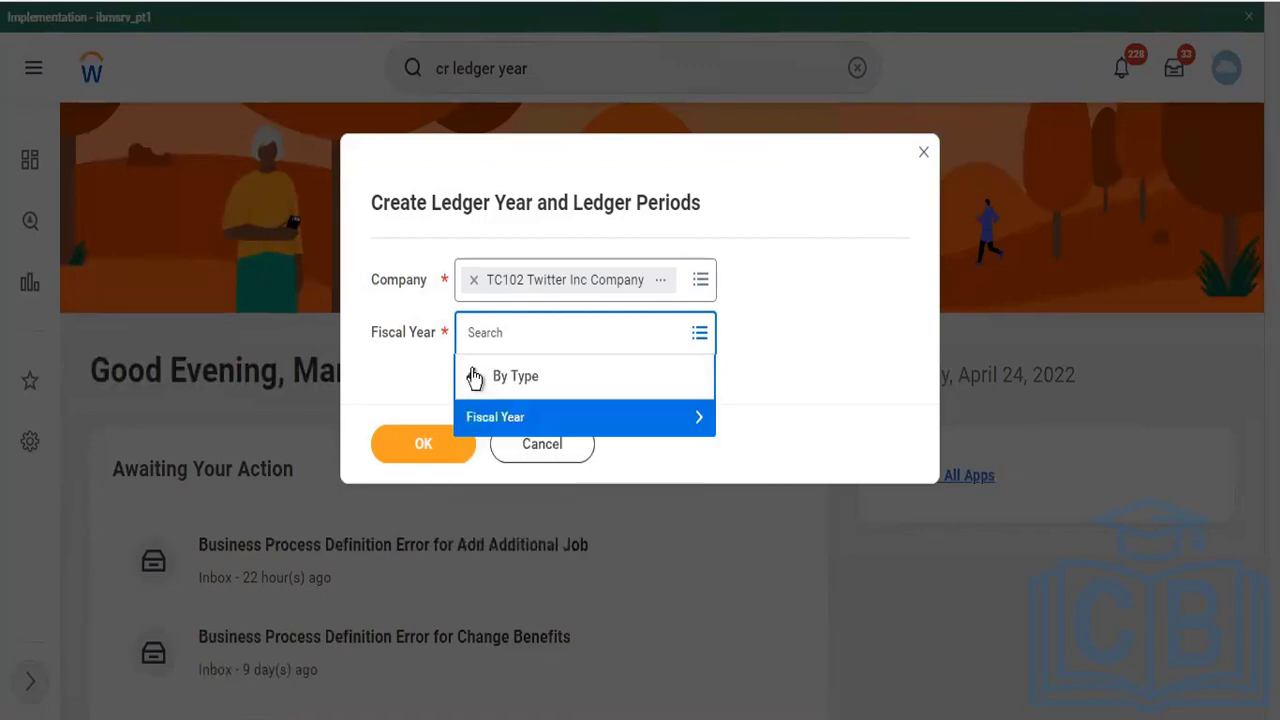
click(483, 420)
click(754, 414)
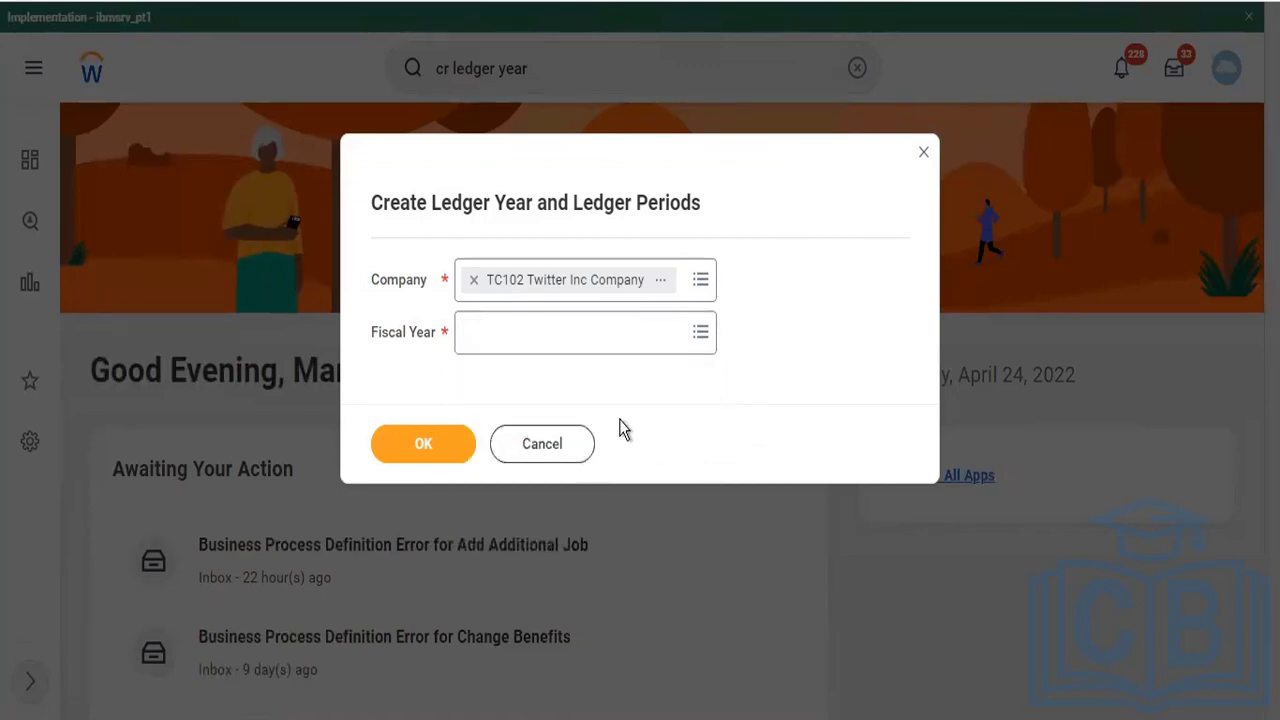
click(577, 443)
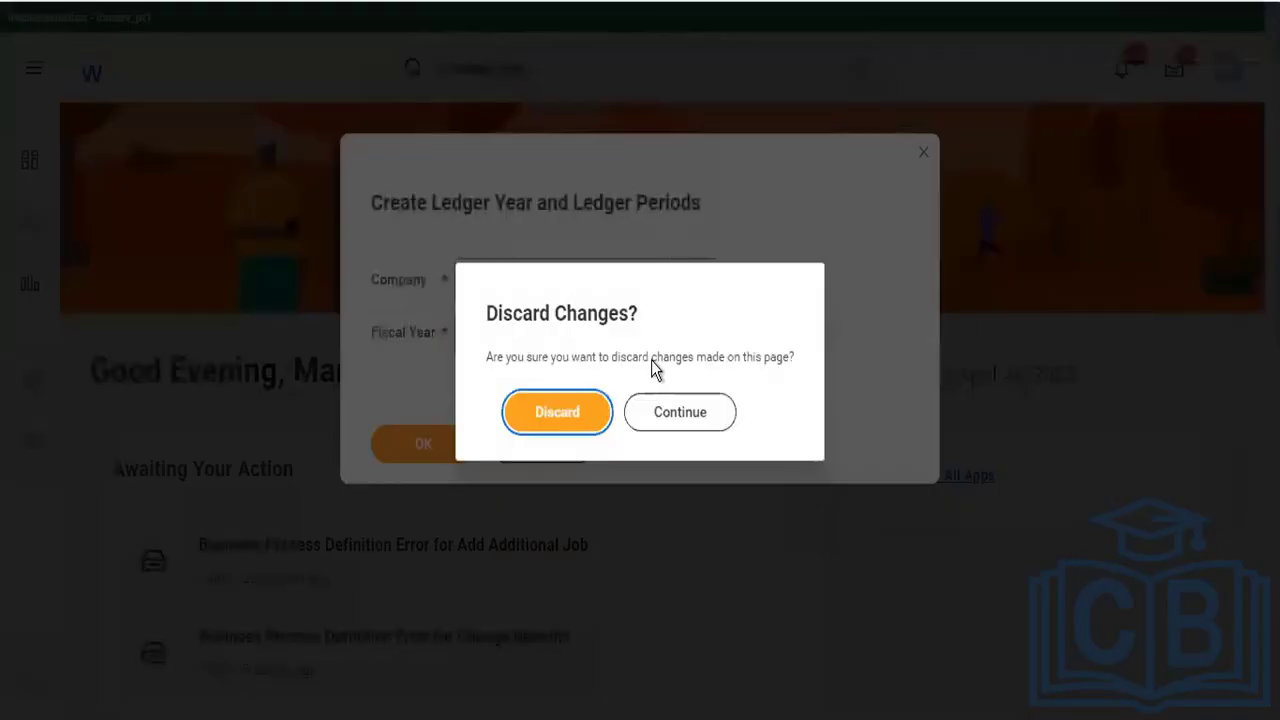
click(574, 410)
Search for "start prox" and open the Start Proxy task.
click(567, 65)
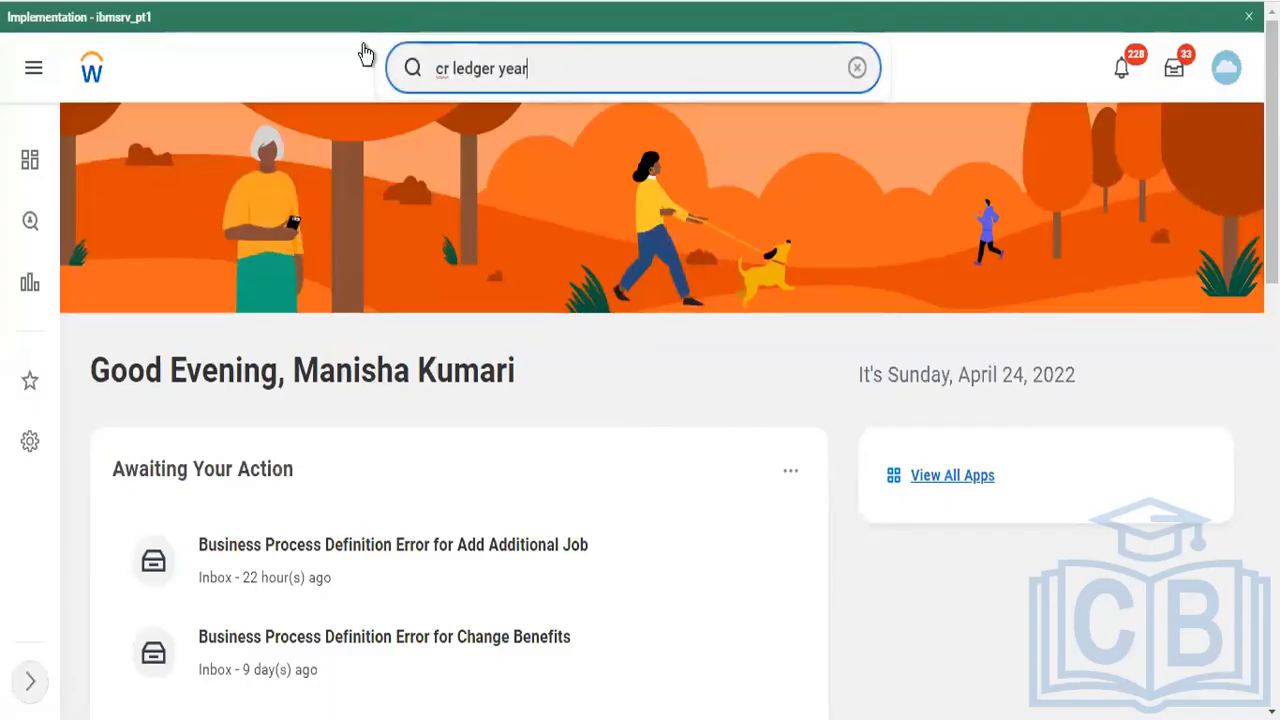
key(ctrl+a)
text(start r)
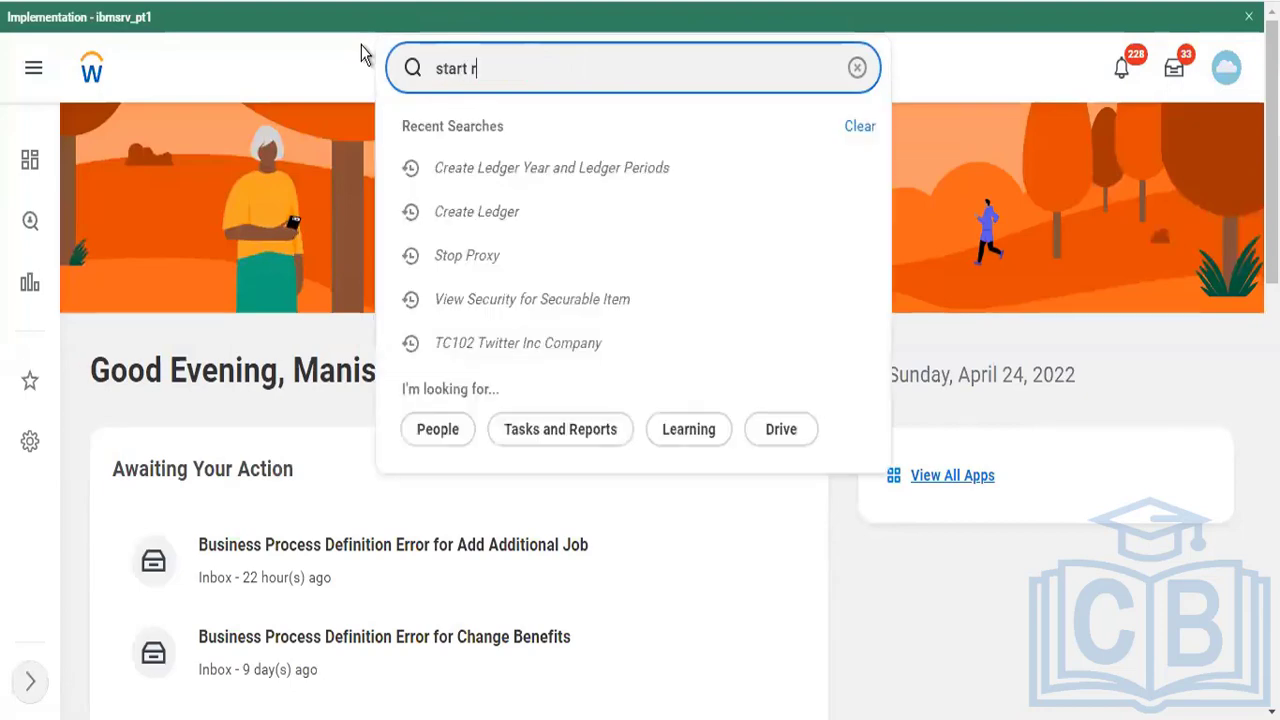
key(BackSpace)
text(prox)
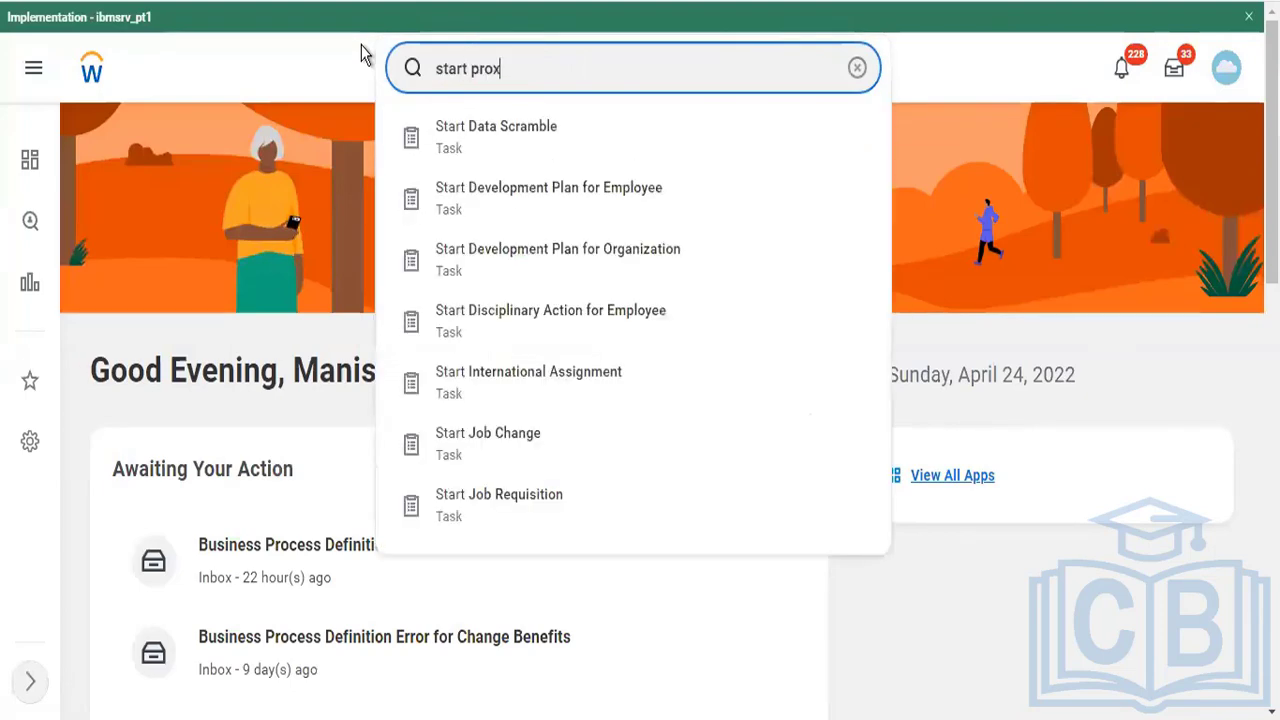
key(Escape)
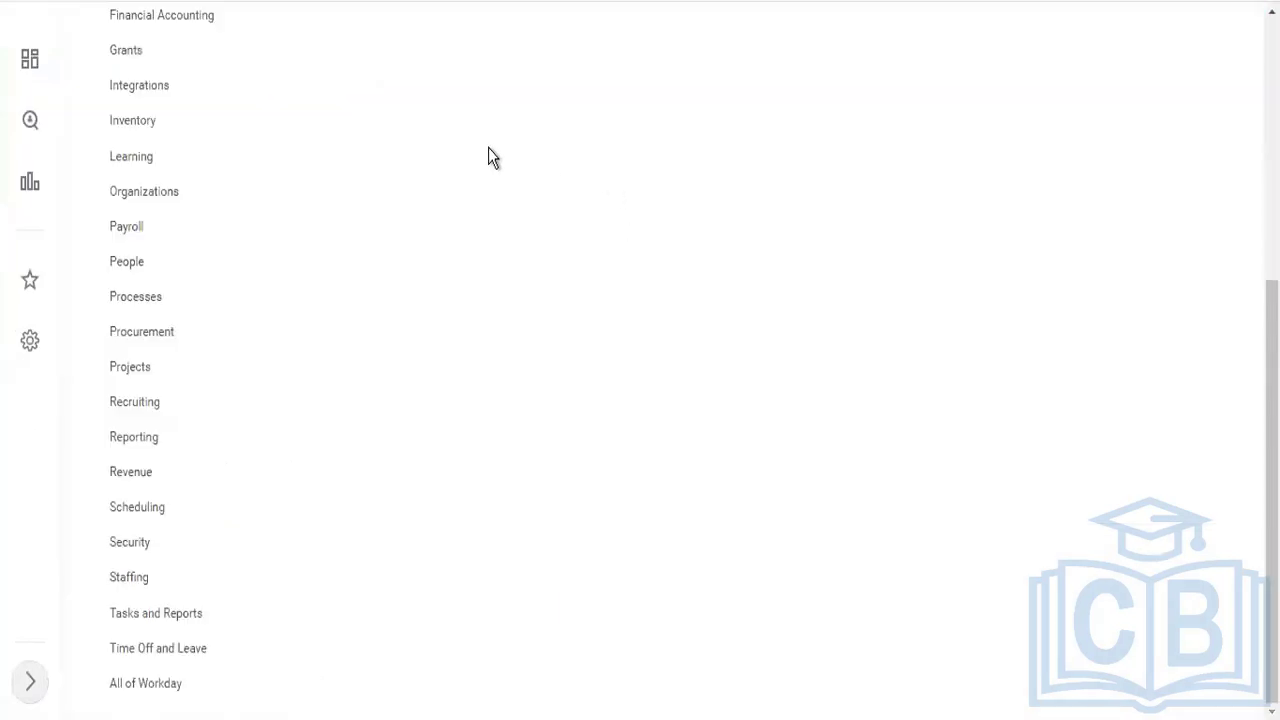
scroll(488, 158, up, 5)
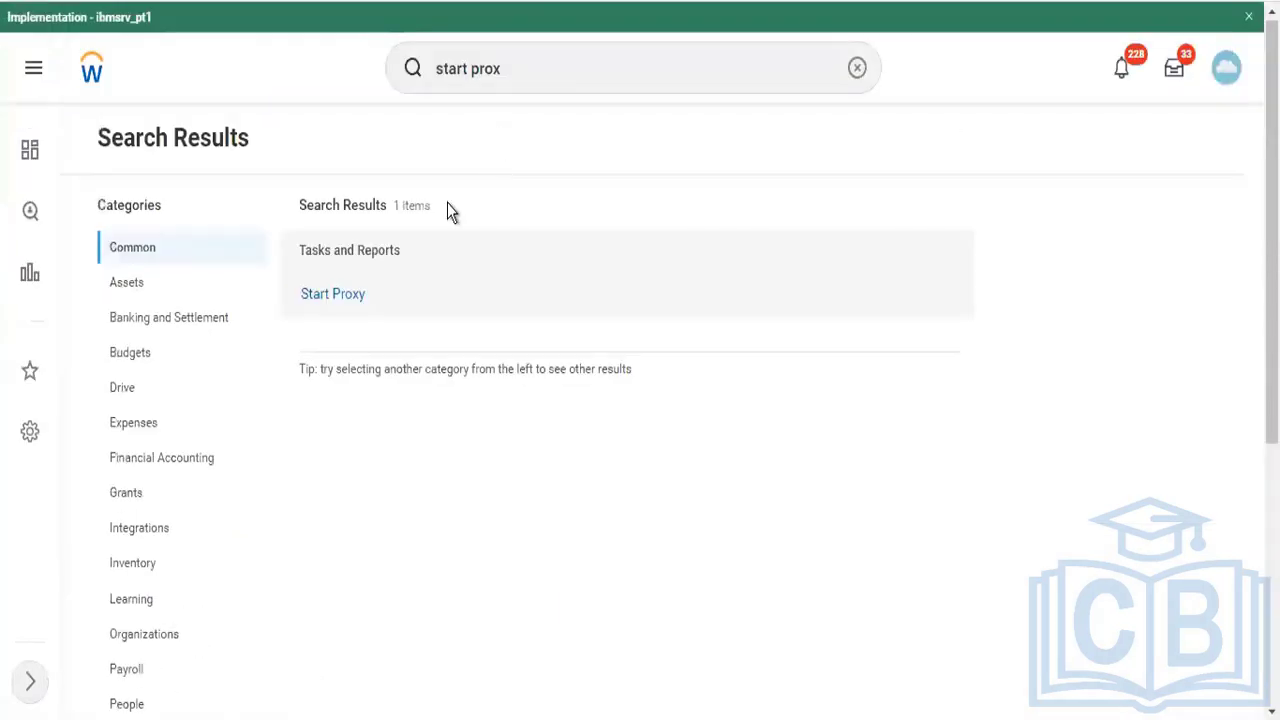
click(591, 275)
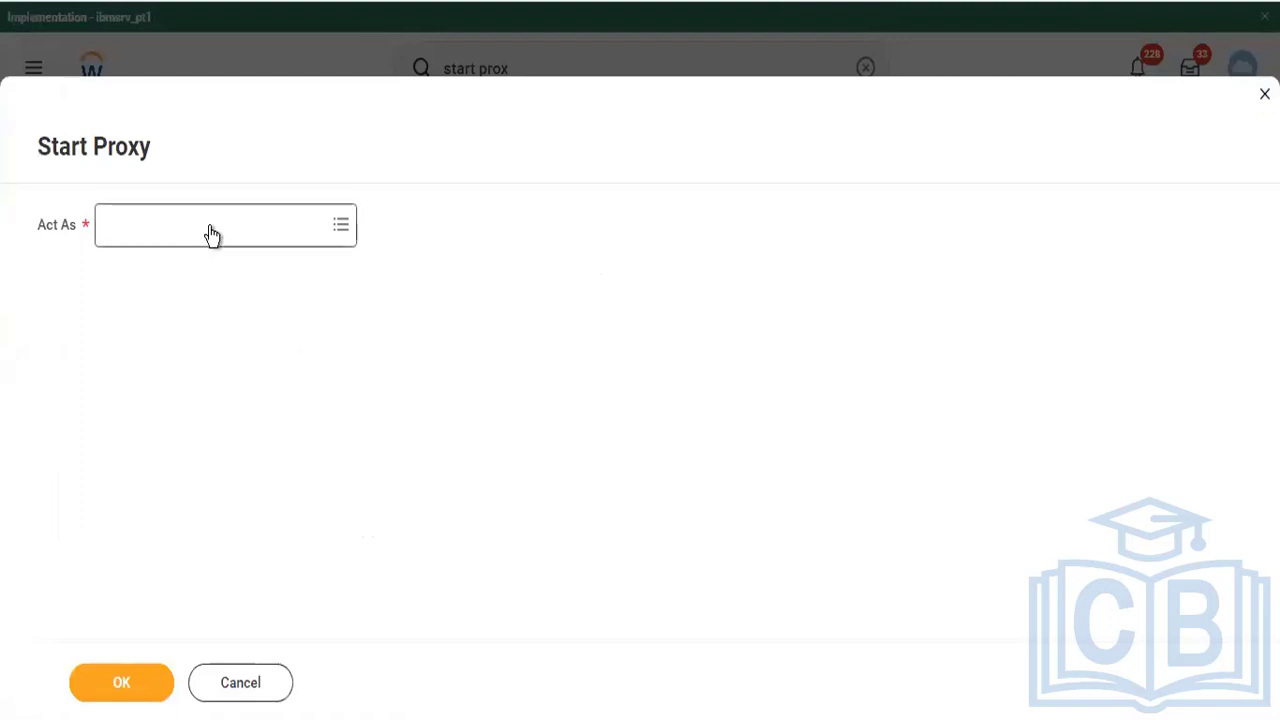
Start a proxy session acting as the same employee as in the previous session.
click(211, 226)
text(ter ser)
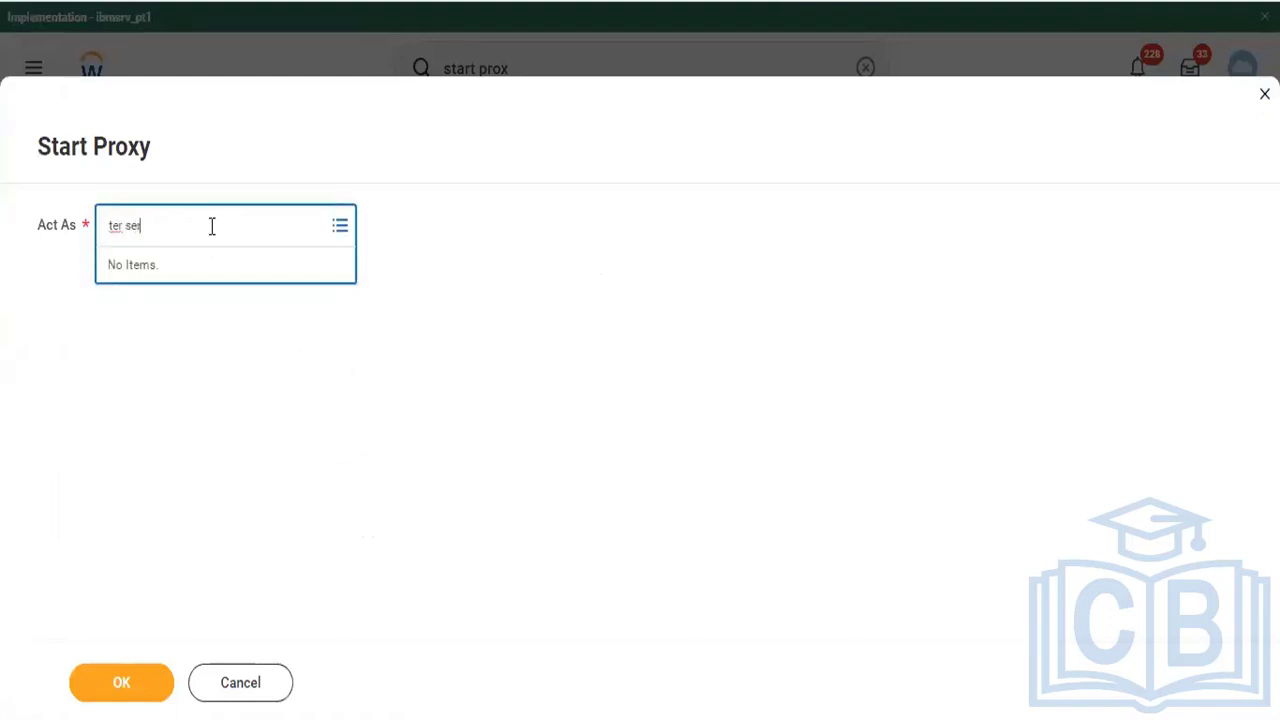
key(Return)
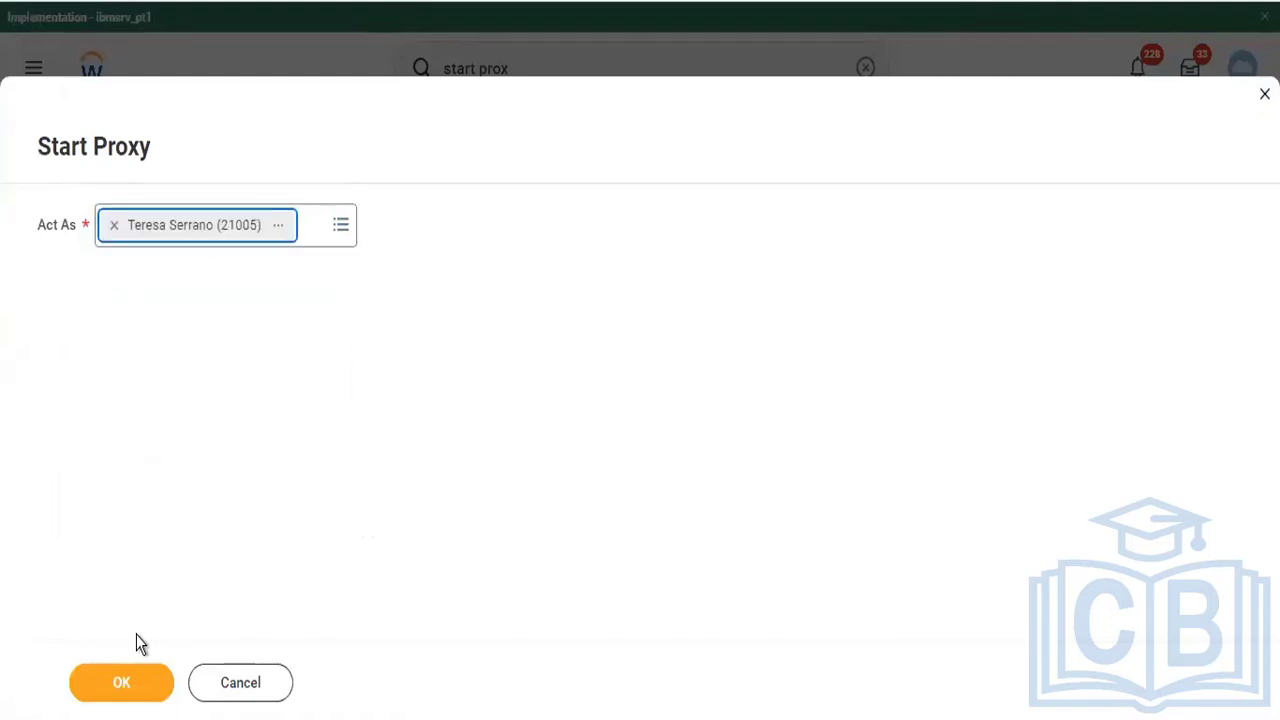
click(120, 680)
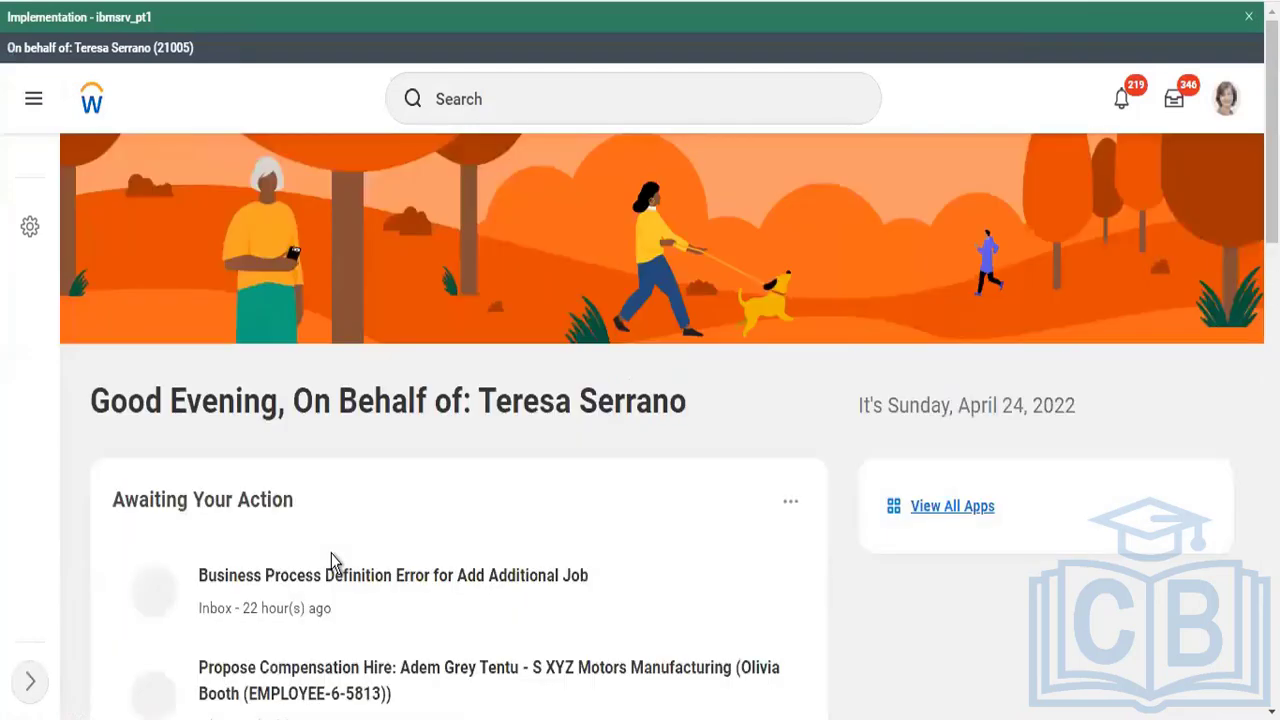
Search for "cr ledger year", open the Create Ledger Year and Ledger Periods task and choose TC102 Twitter Inc Company as the company.
click(513, 108)
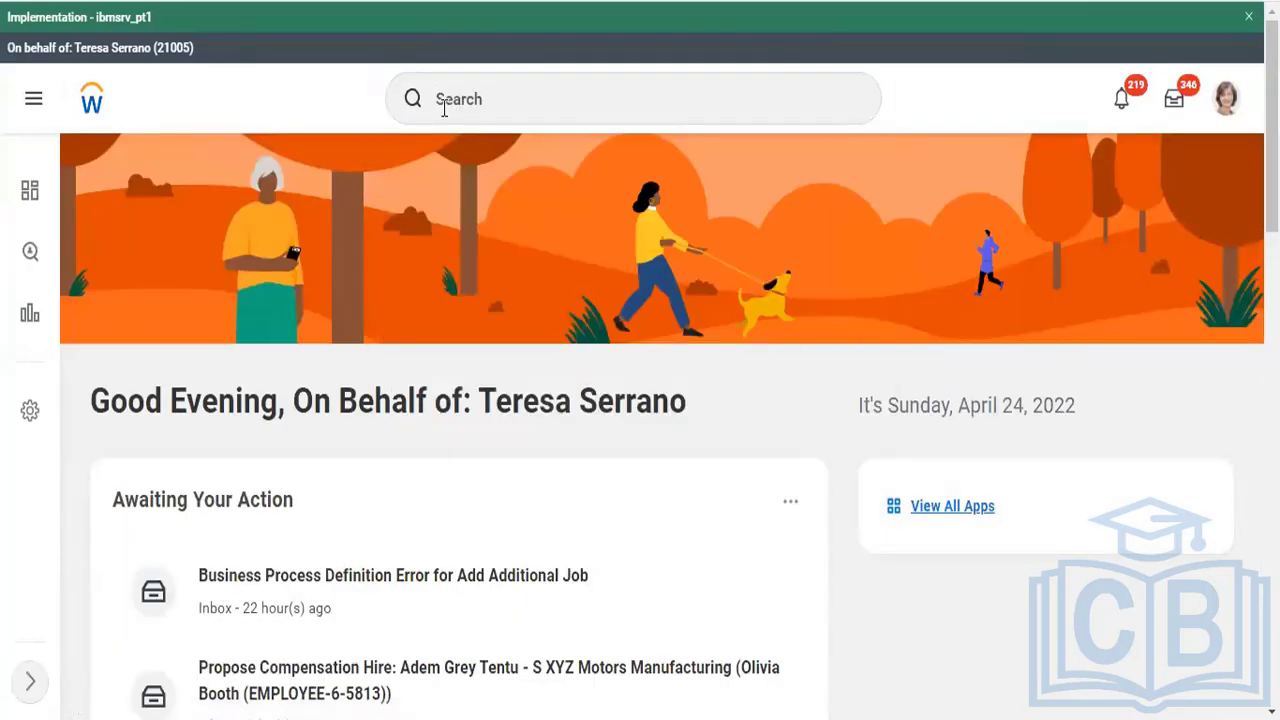
scroll(446, 117, down, 6)
scroll(446, 117, up, 6)
click(455, 103)
text(cr)
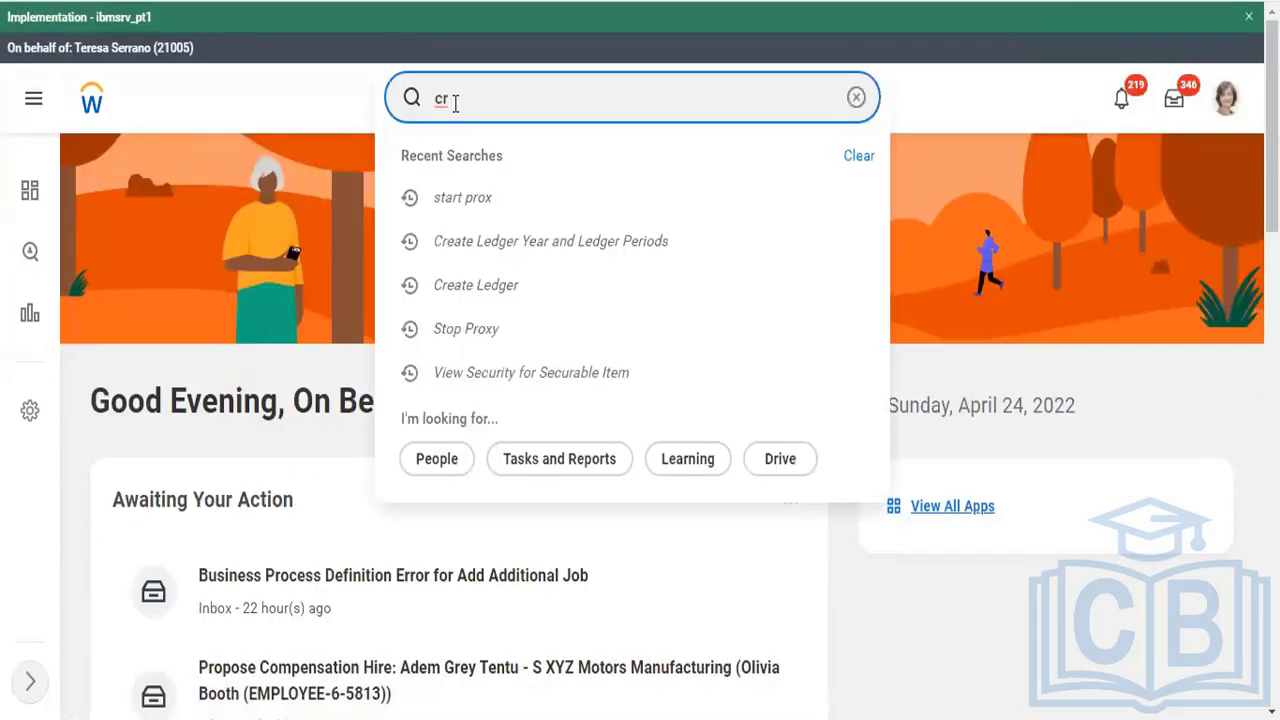
text( ledger year)
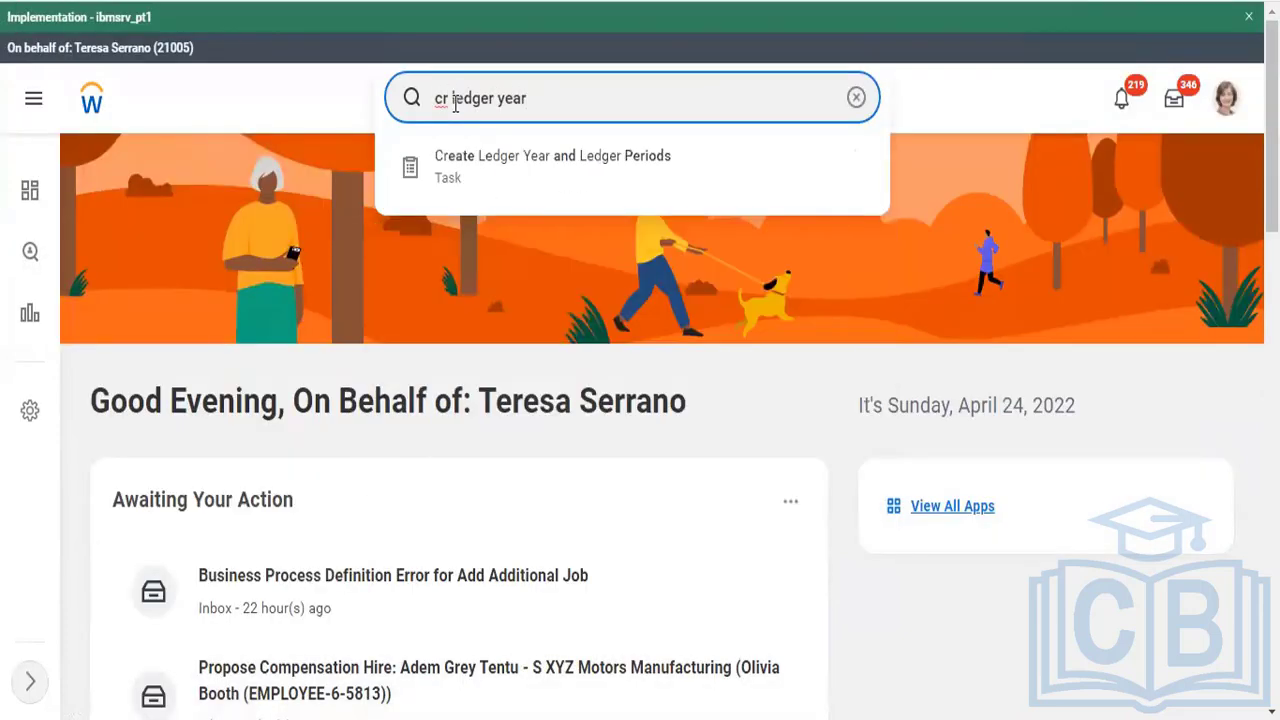
click(572, 180)
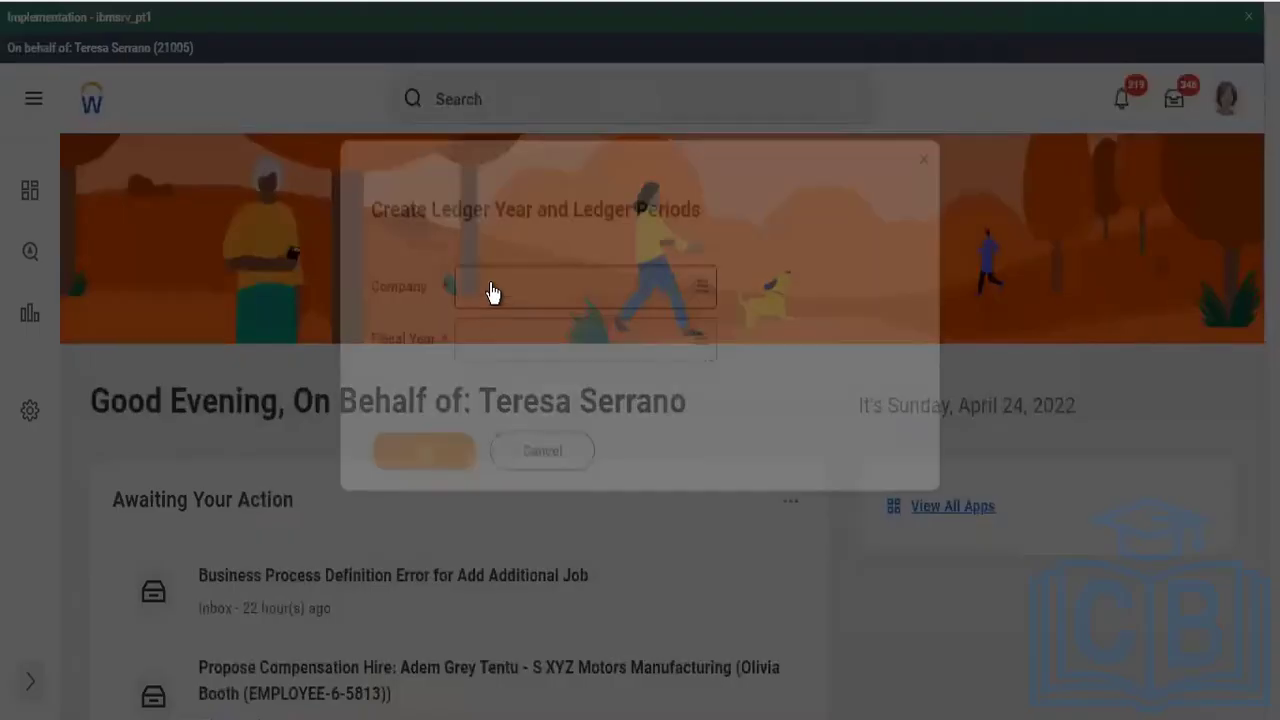
click(500, 279)
text(tc102)
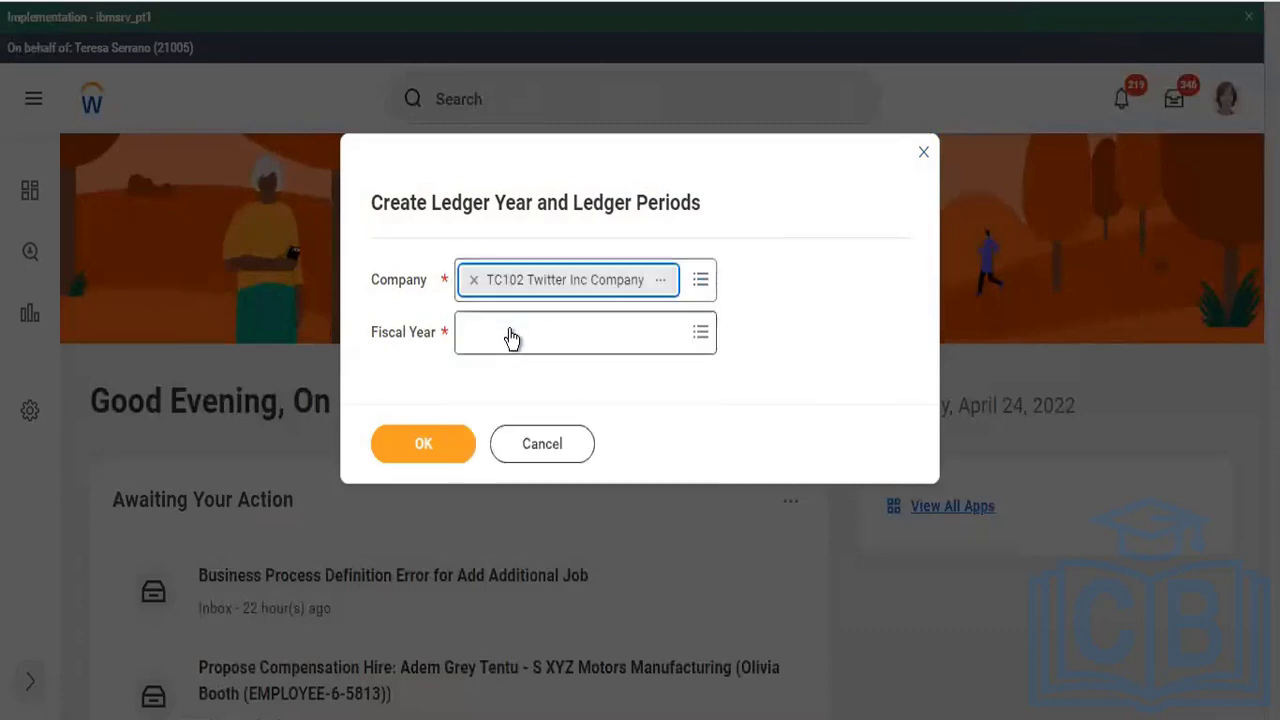
Try to select a fiscal year for TC102 Twitter Inc Company and discard the ledger year task.
click(509, 332)
click(514, 378)
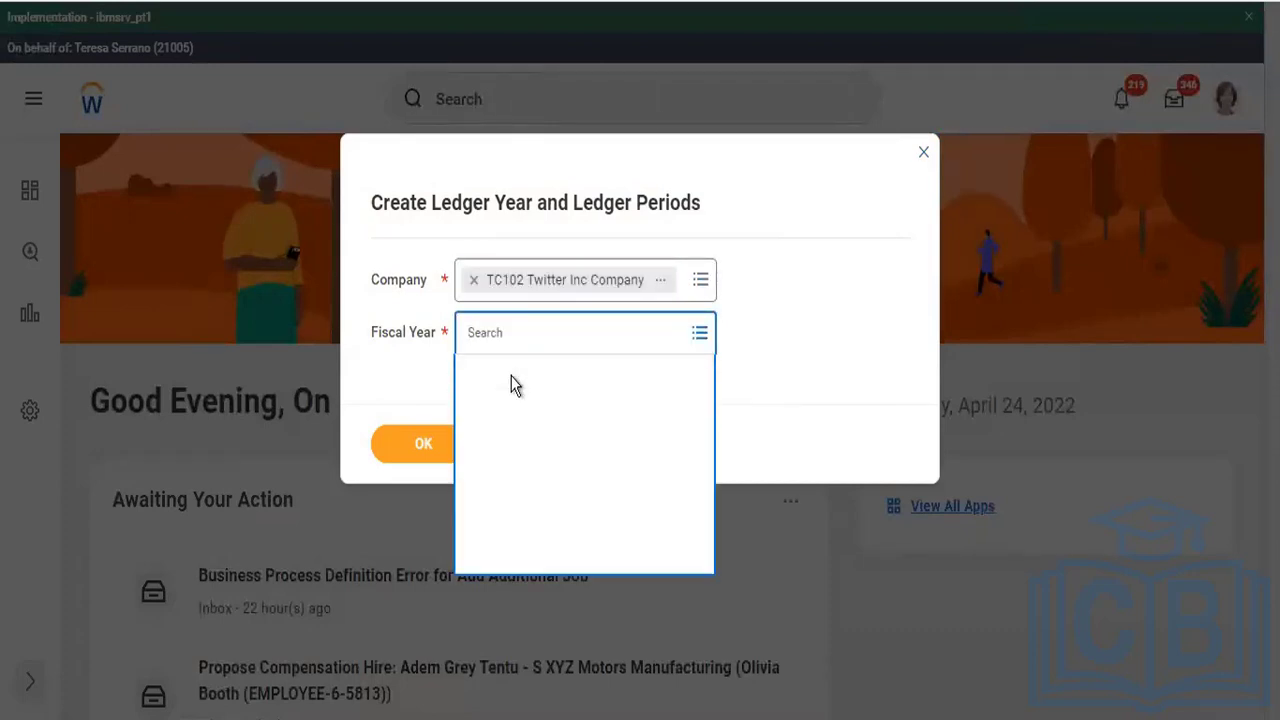
click(516, 419)
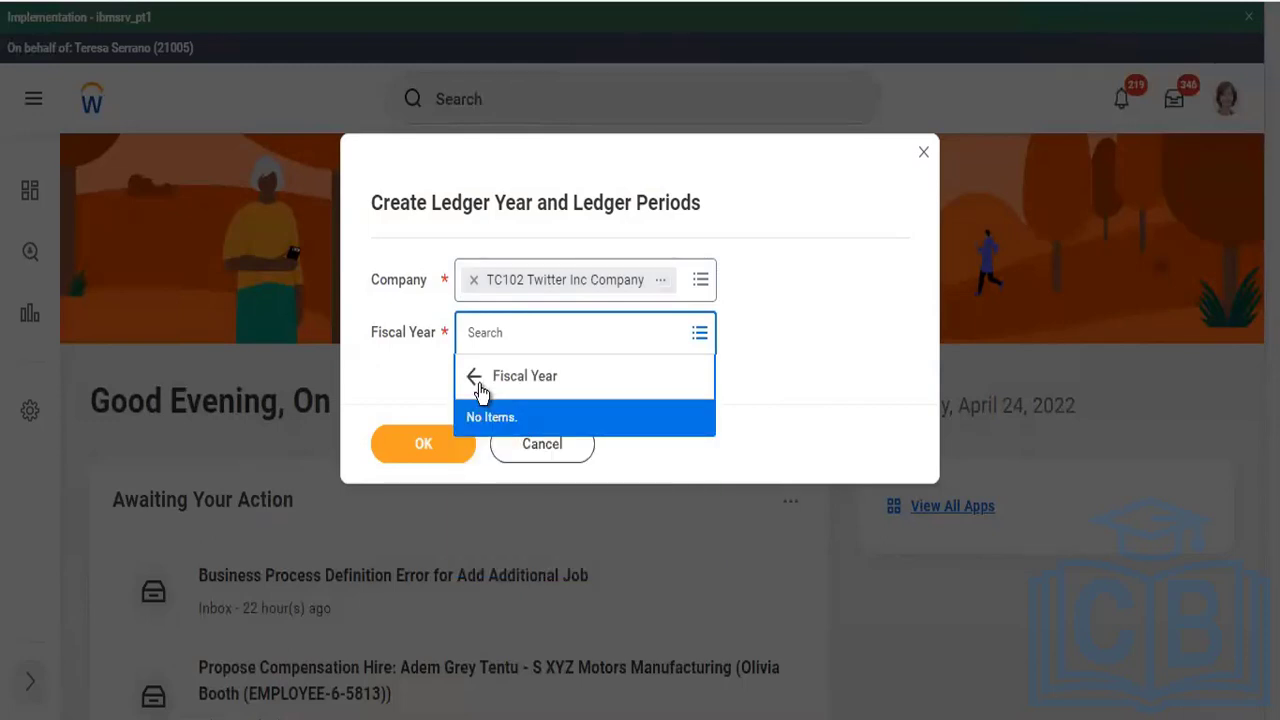
click(475, 377)
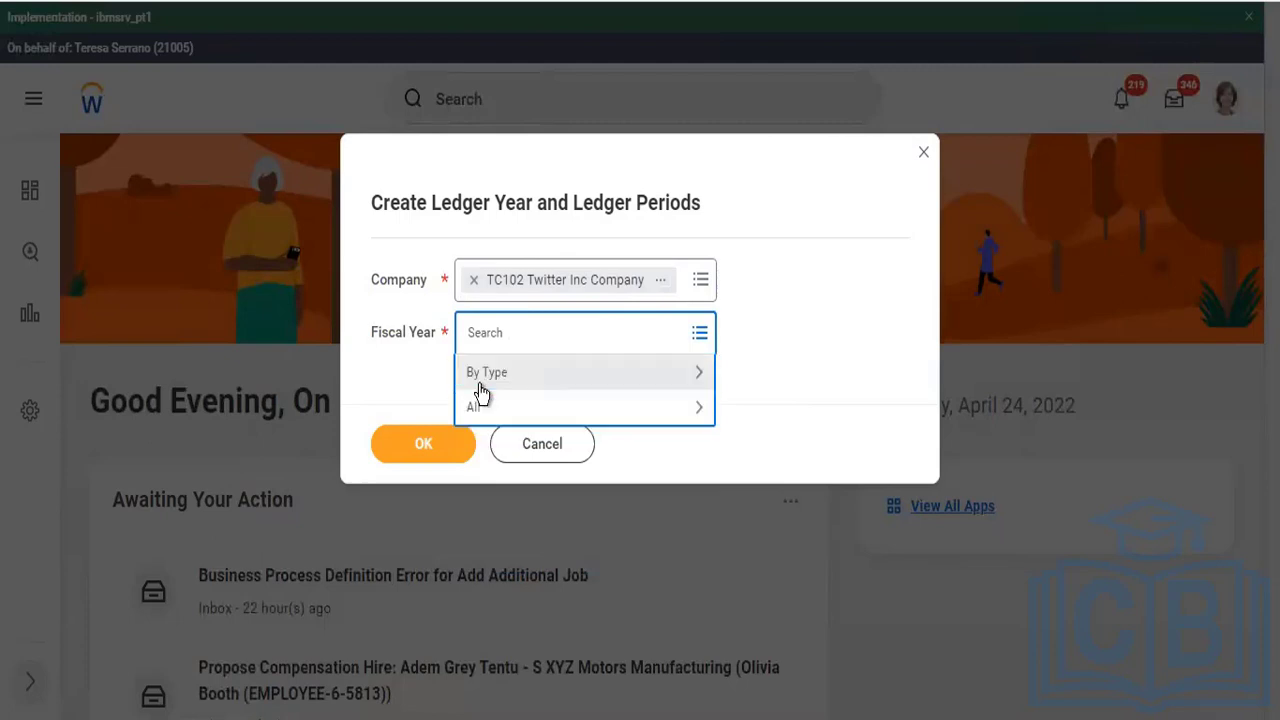
click(520, 446)
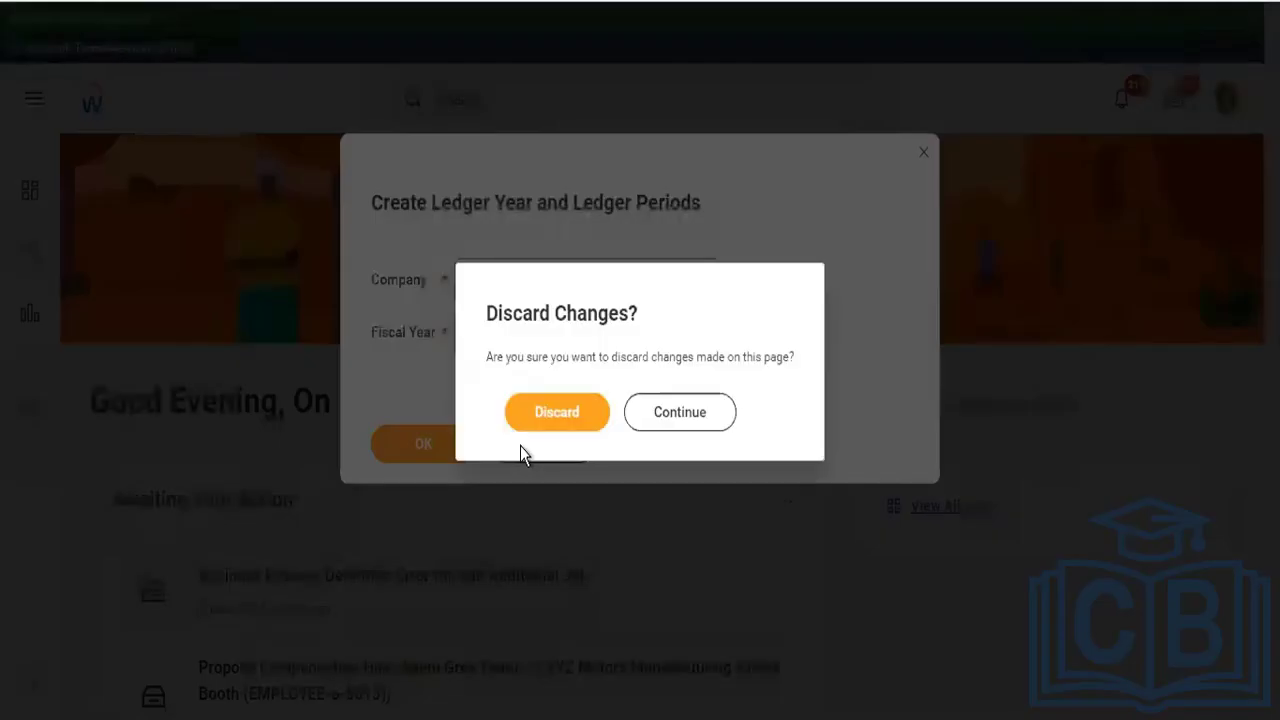
click(558, 426)
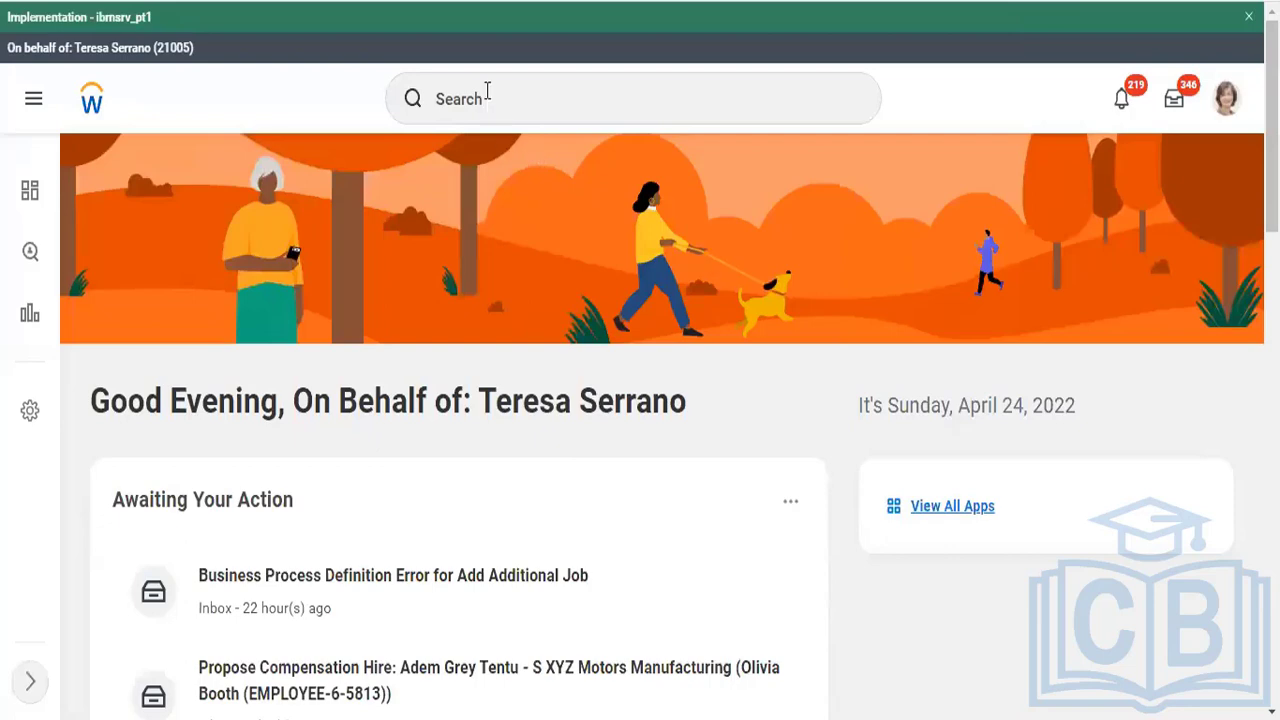
Search for "view sec for sec item" and open the View Security for Securable Item report.
click(487, 92)
text(v)
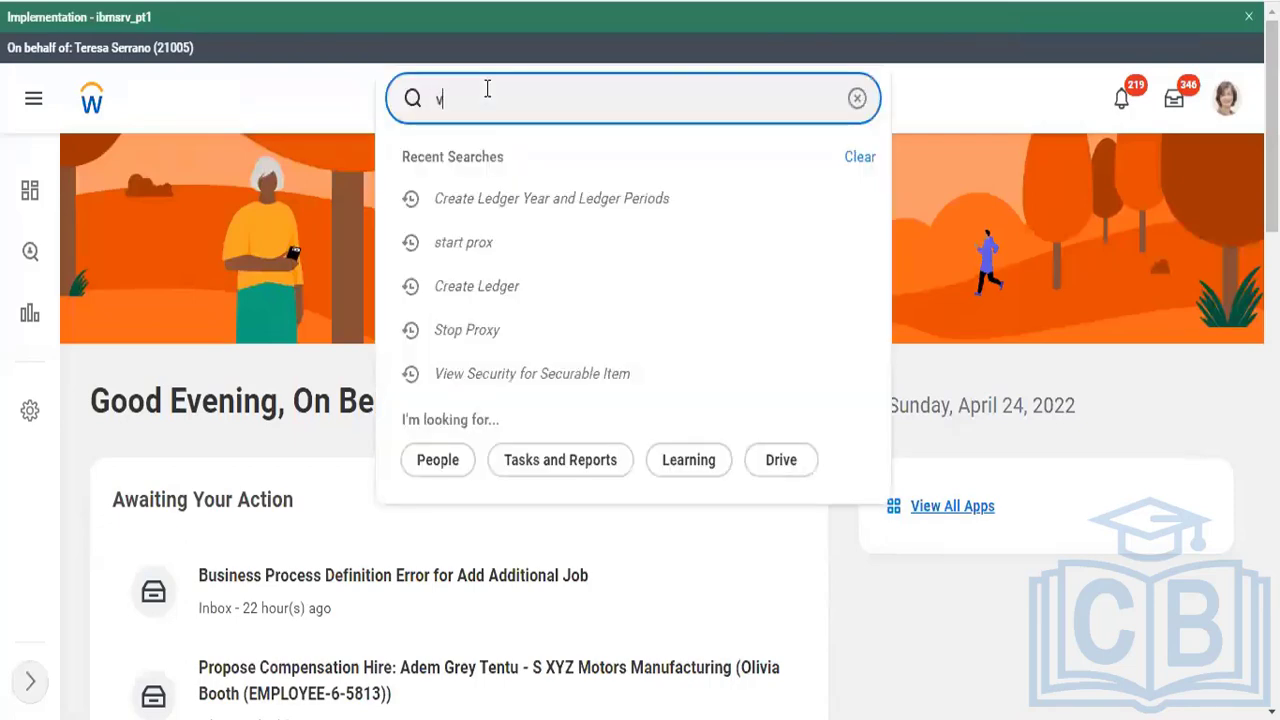
text(iew sec for sec item)
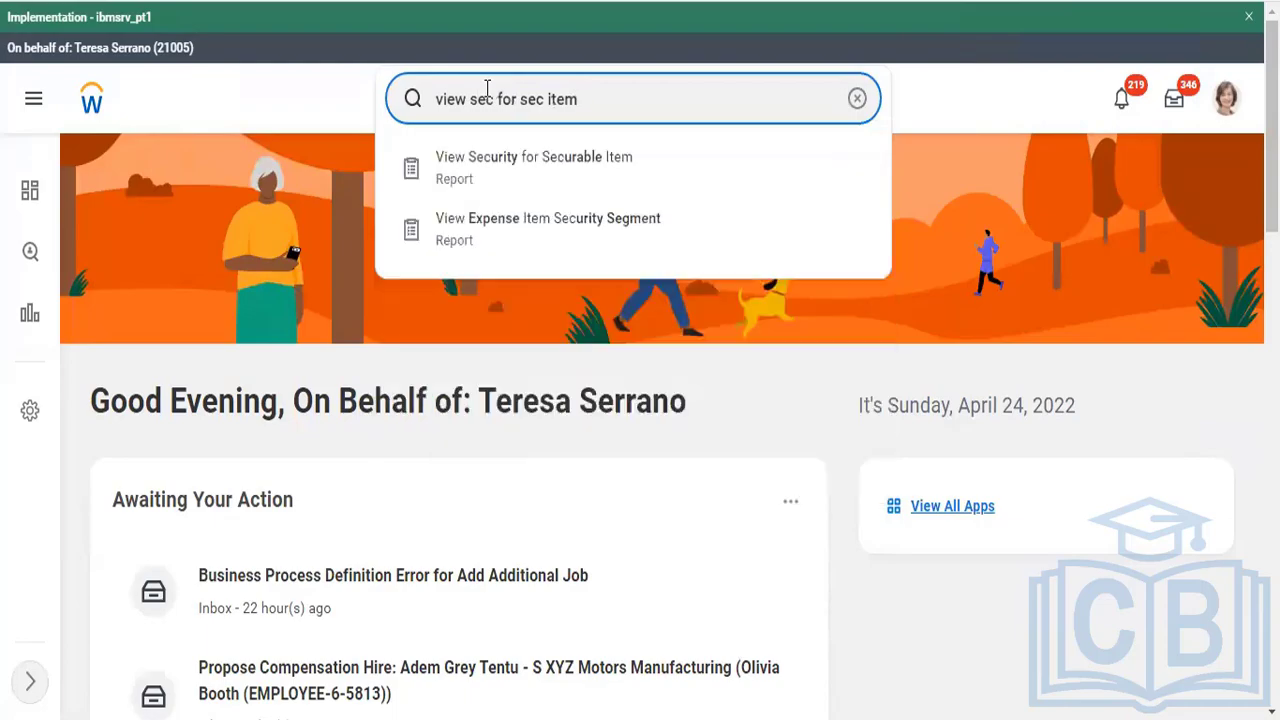
key(Down)
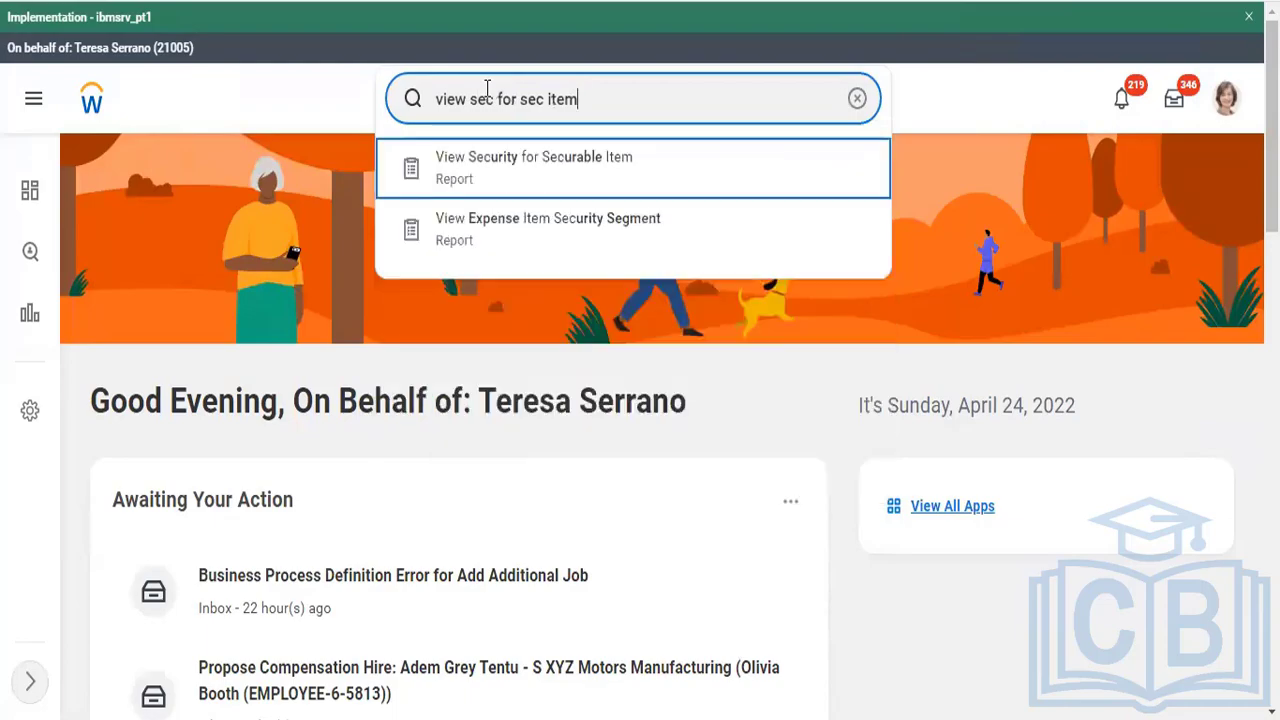
key(Return)
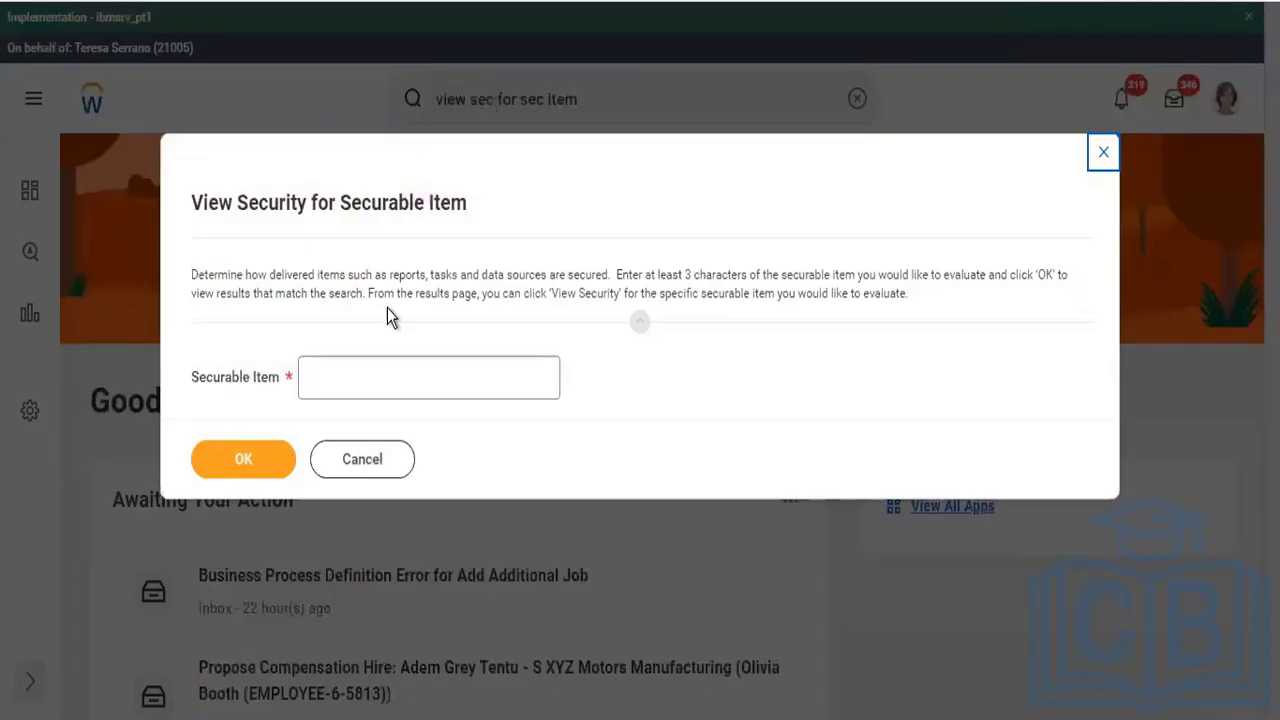
Run the report for "create ledger year and ledger" and view the task's domain security and permitted security groups.
click(348, 395)
text(create )
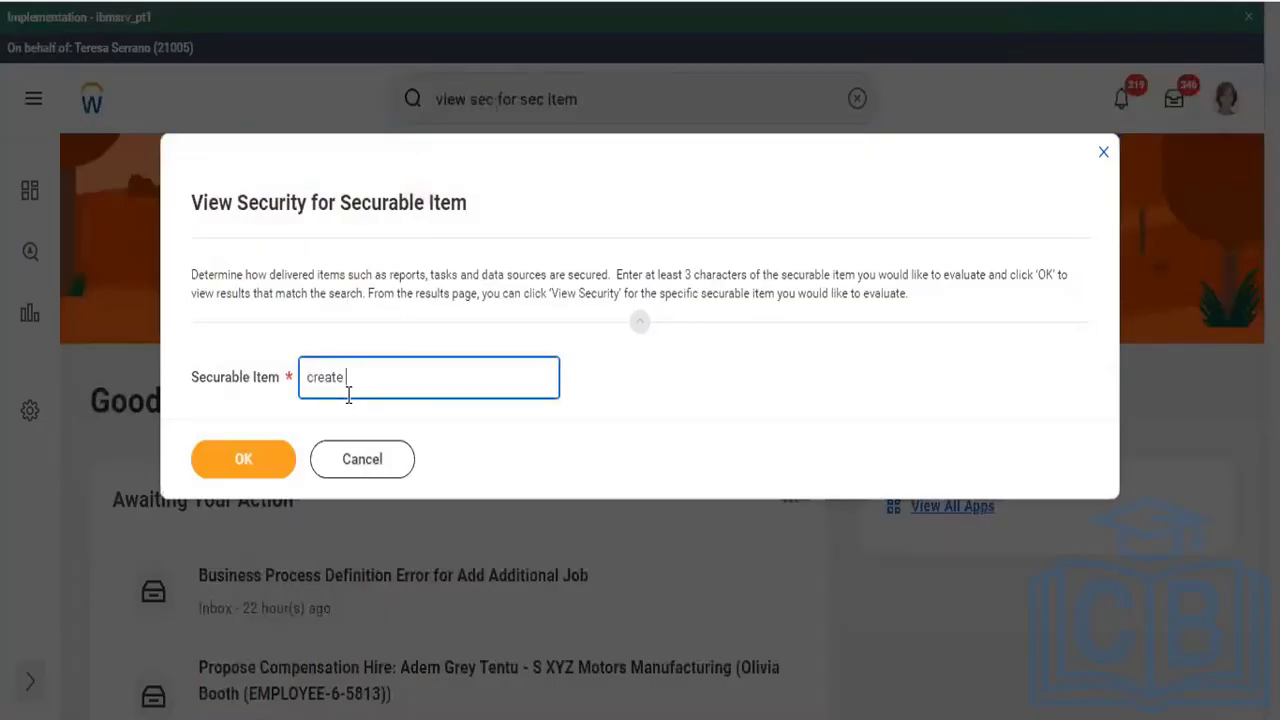
text(ledger year and ledger)
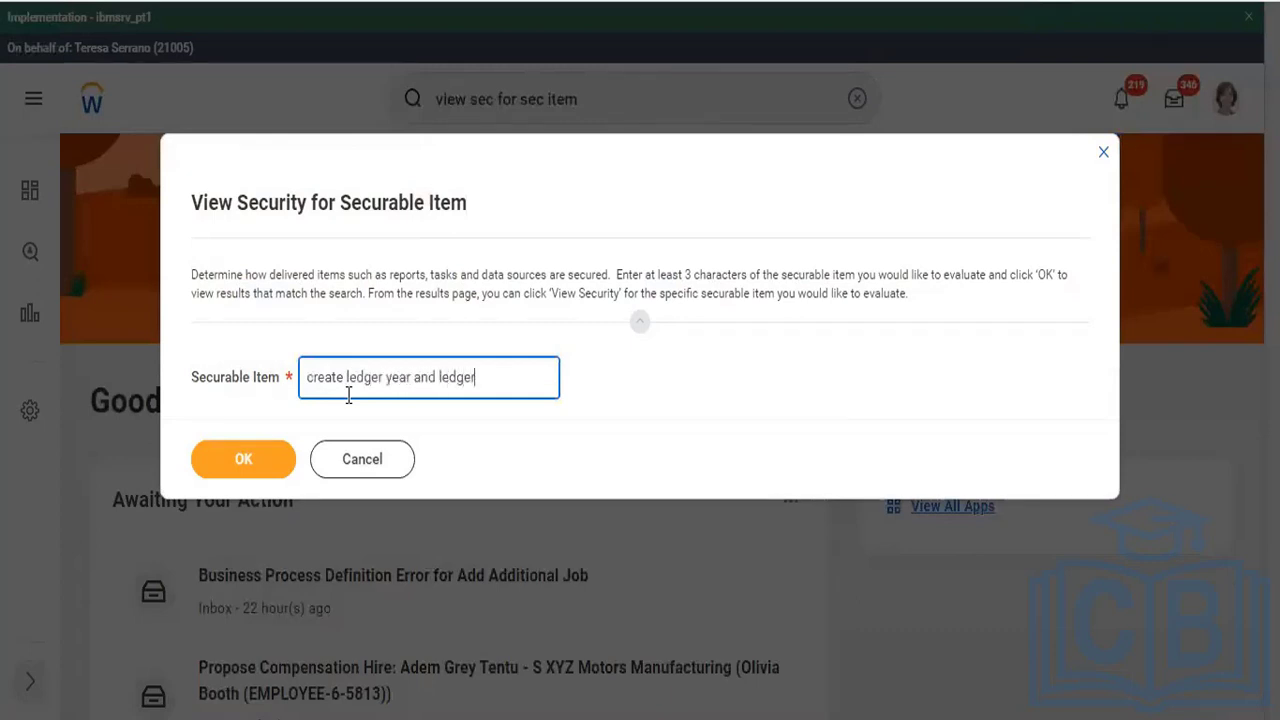
click(265, 457)
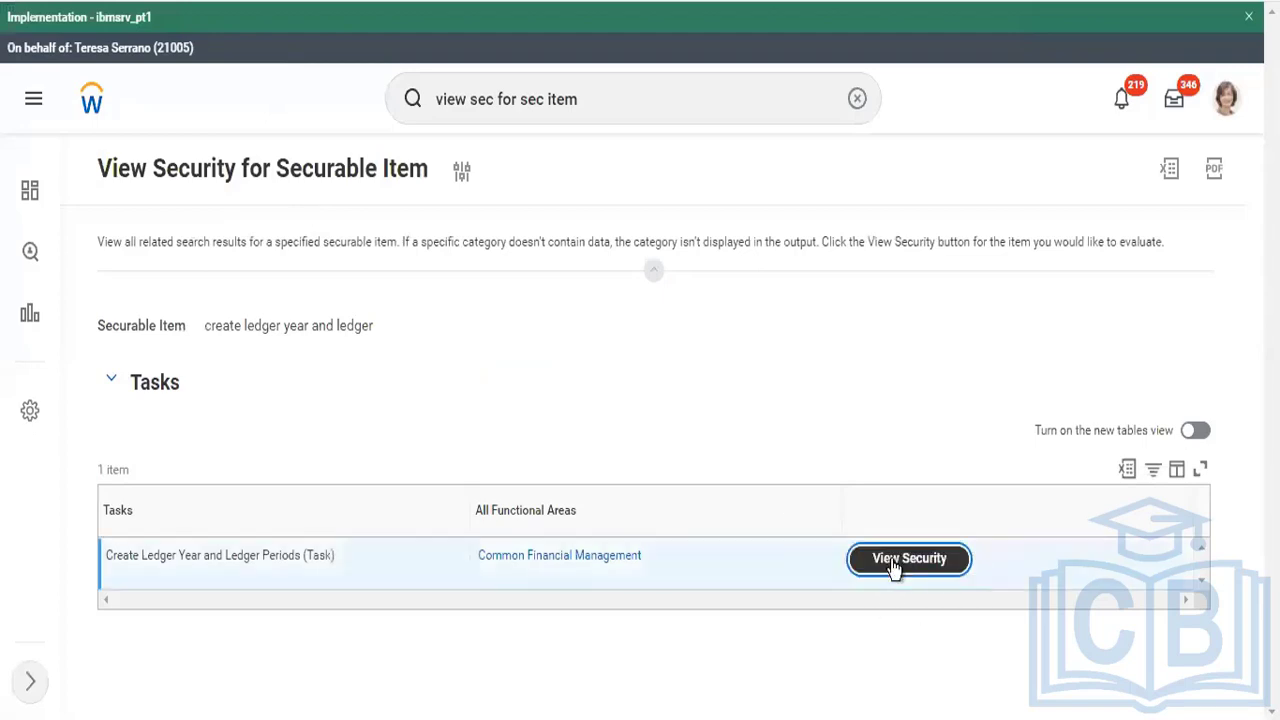
click(893, 567)
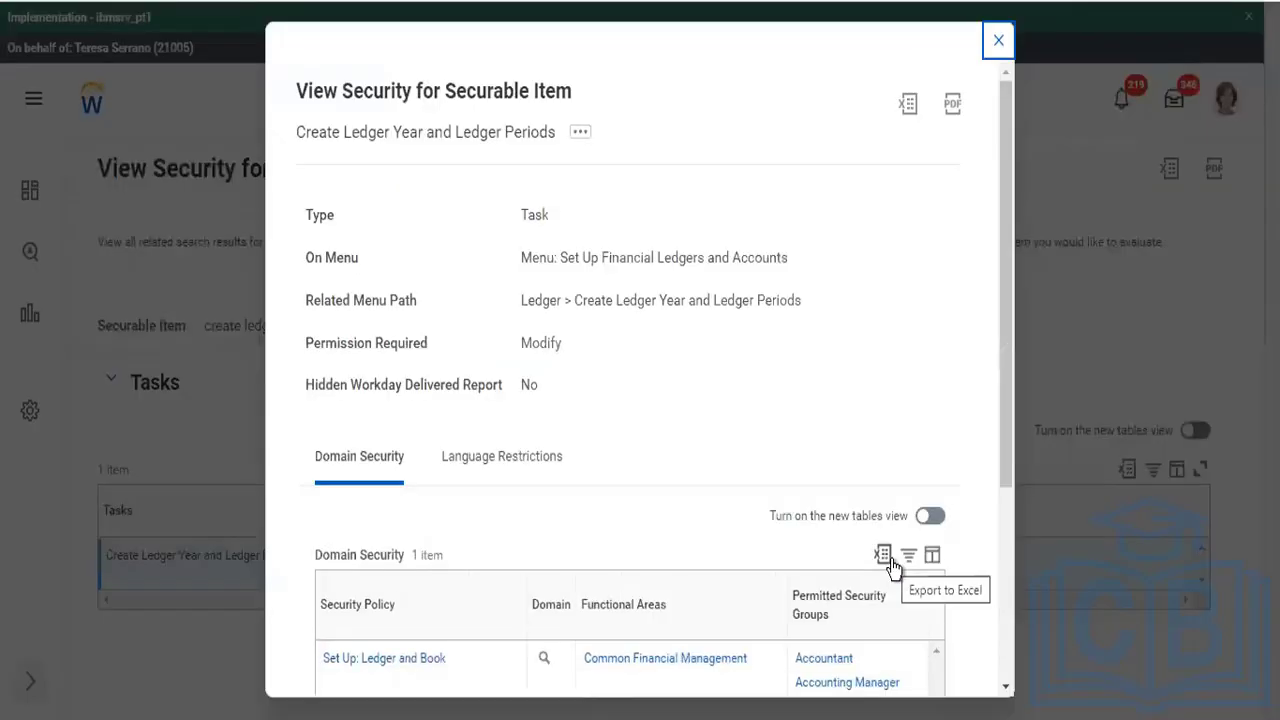
scroll(893, 567, down, 3)
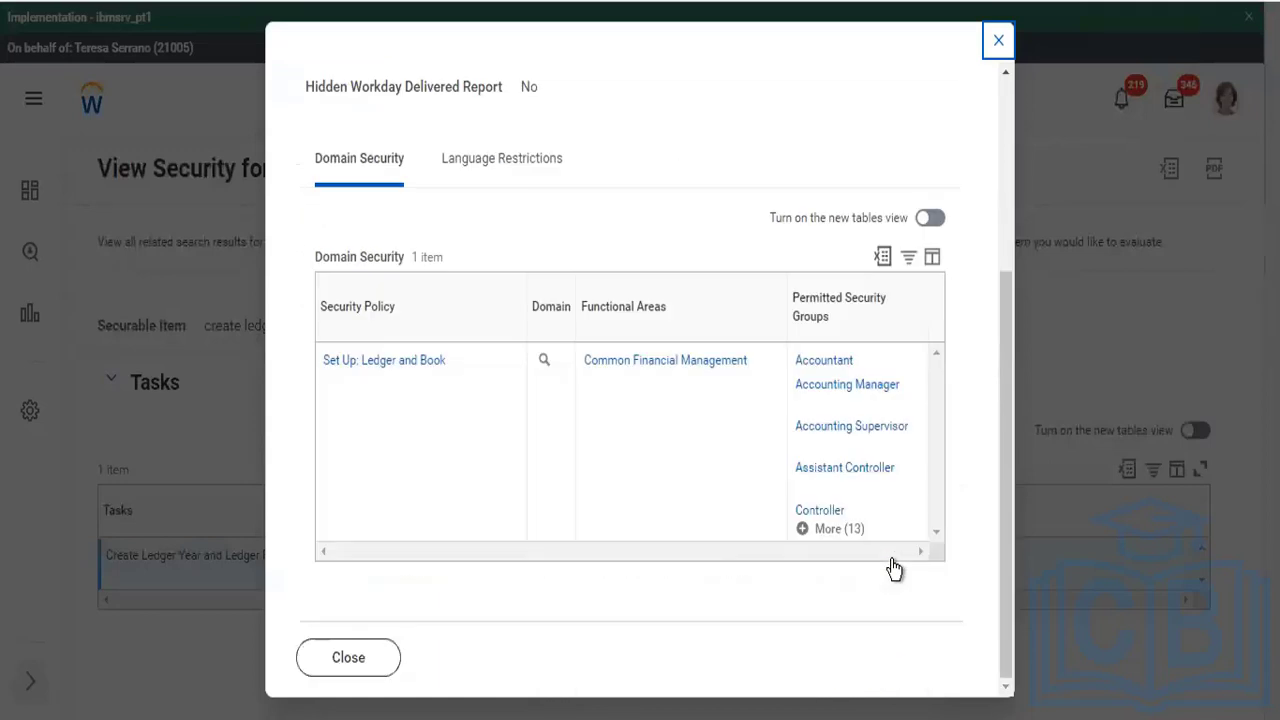
Open the Accounting Manager security group and check its assignable role and the related actions for that role.
click(828, 397)
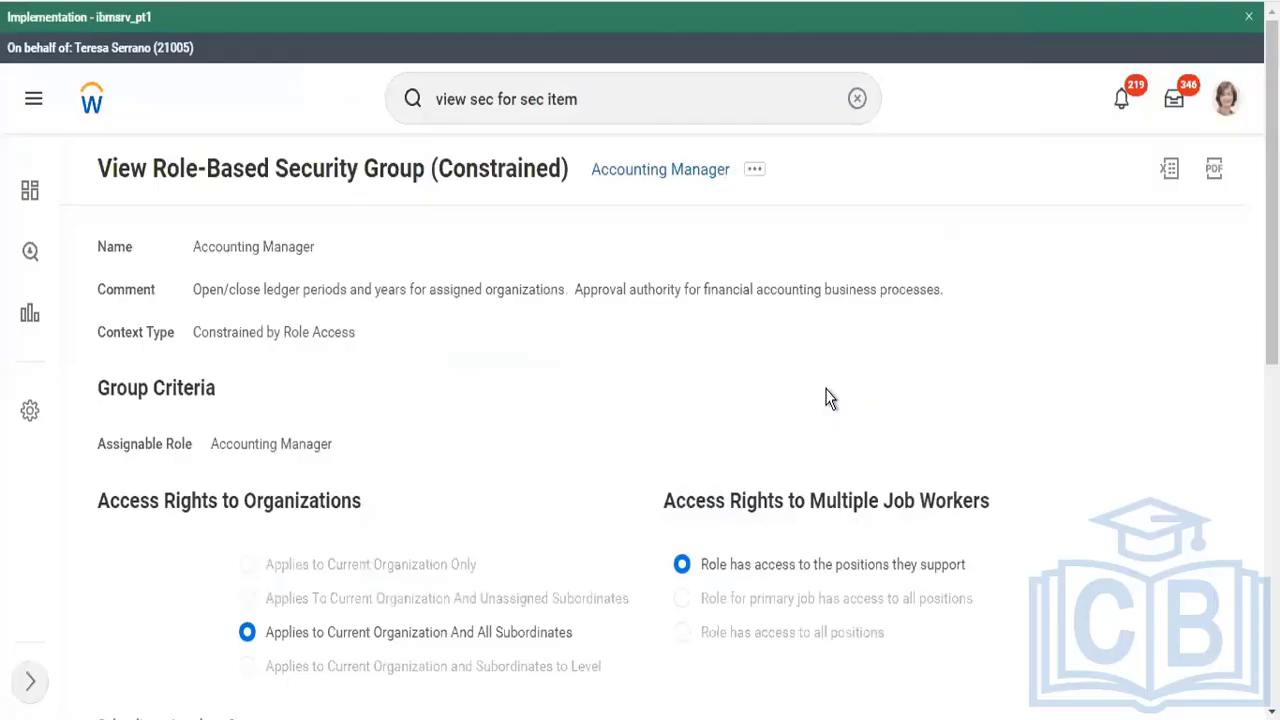
scroll(306, 449, down, 7)
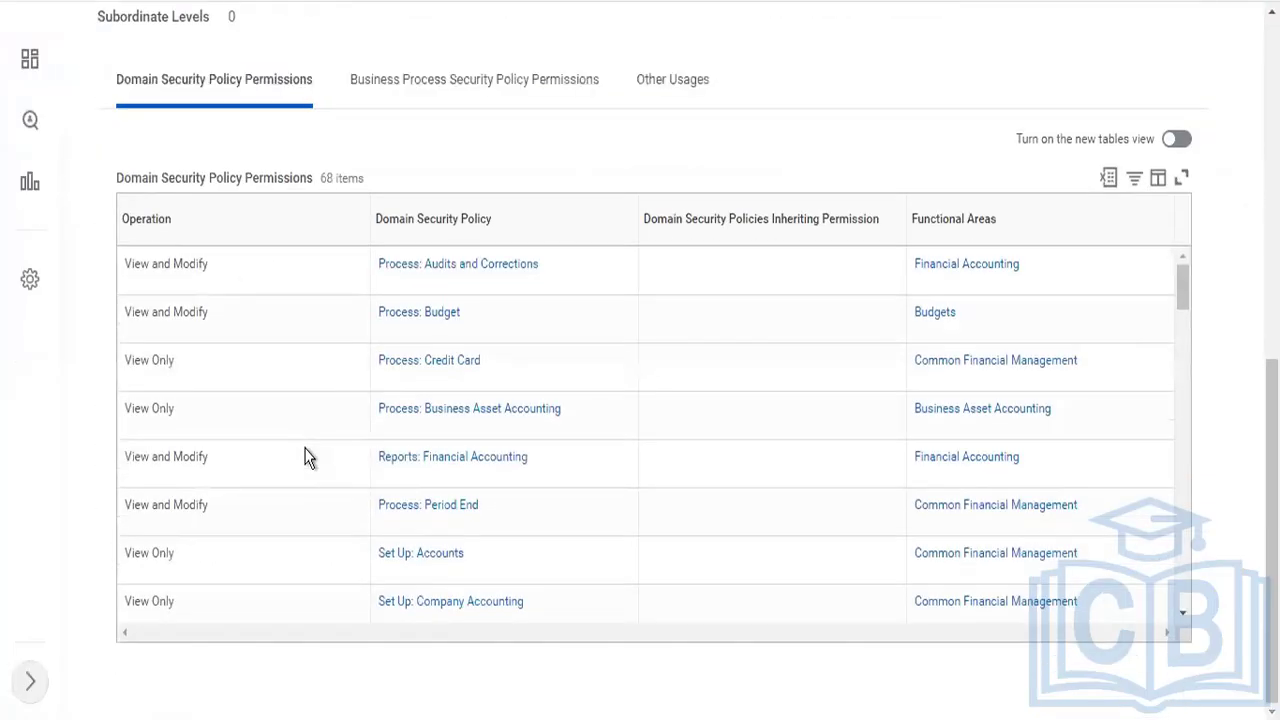
scroll(306, 450, down, 1)
scroll(306, 449, up, 1)
scroll(306, 457, up, 8)
double_click(243, 444)
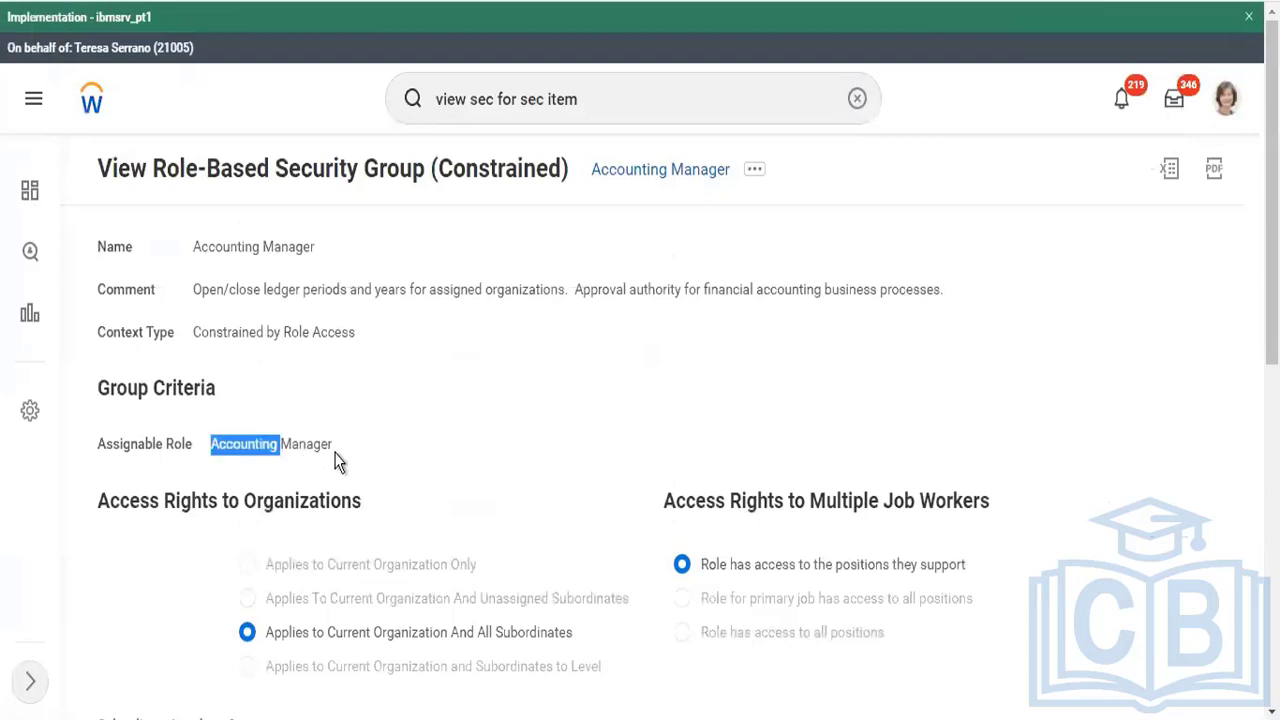
click(344, 445)
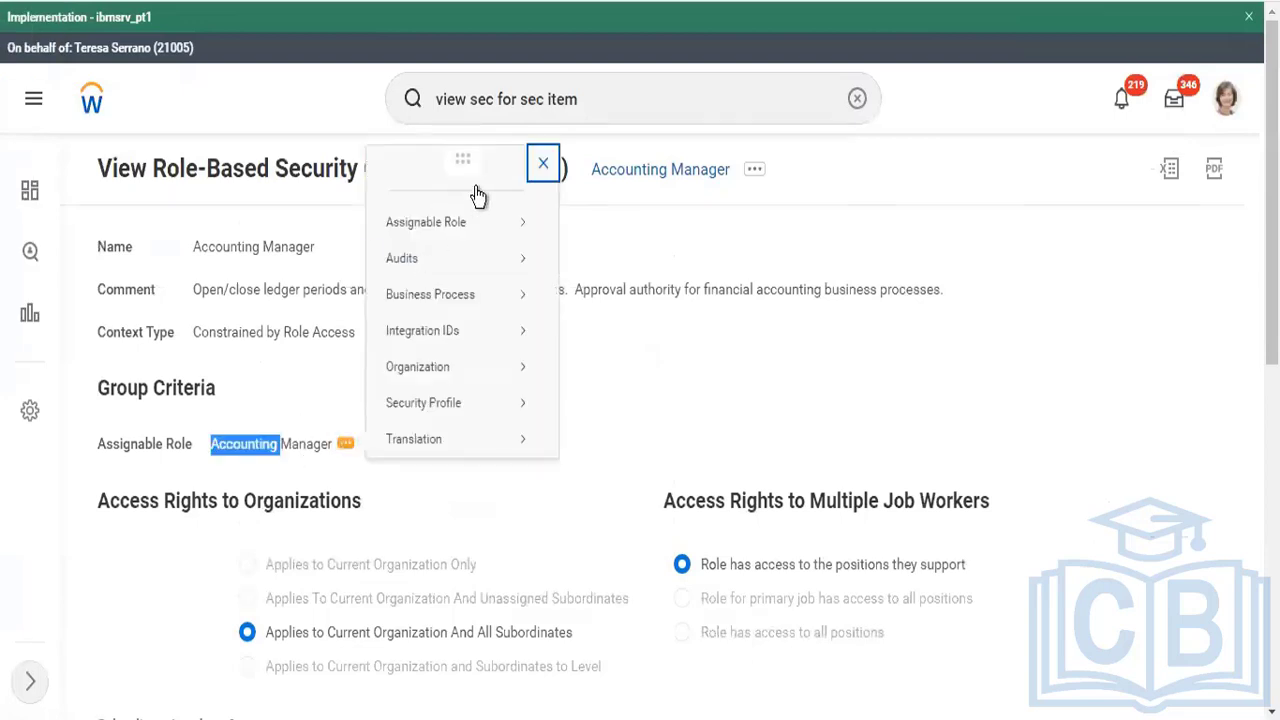
mouse_move(505, 237)
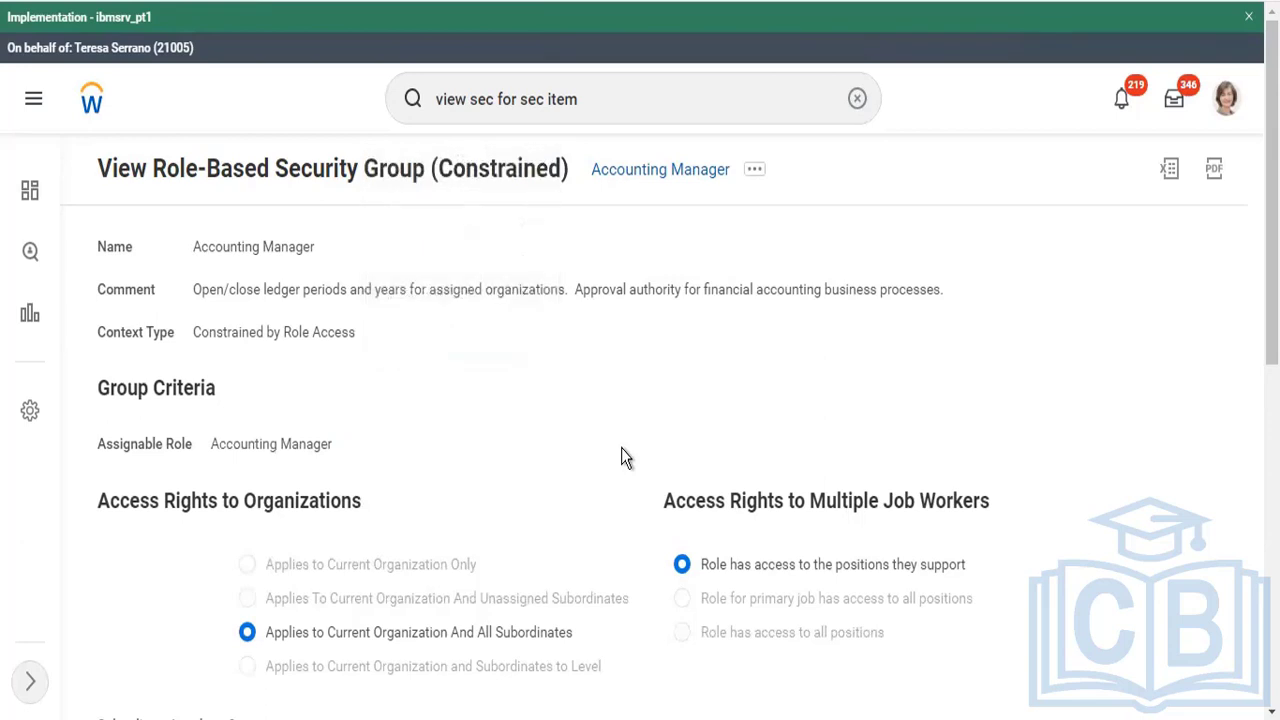
Review the domain security policy permissions and organization access rights of the Accounting Manager security group.
scroll(621, 450, down, 6)
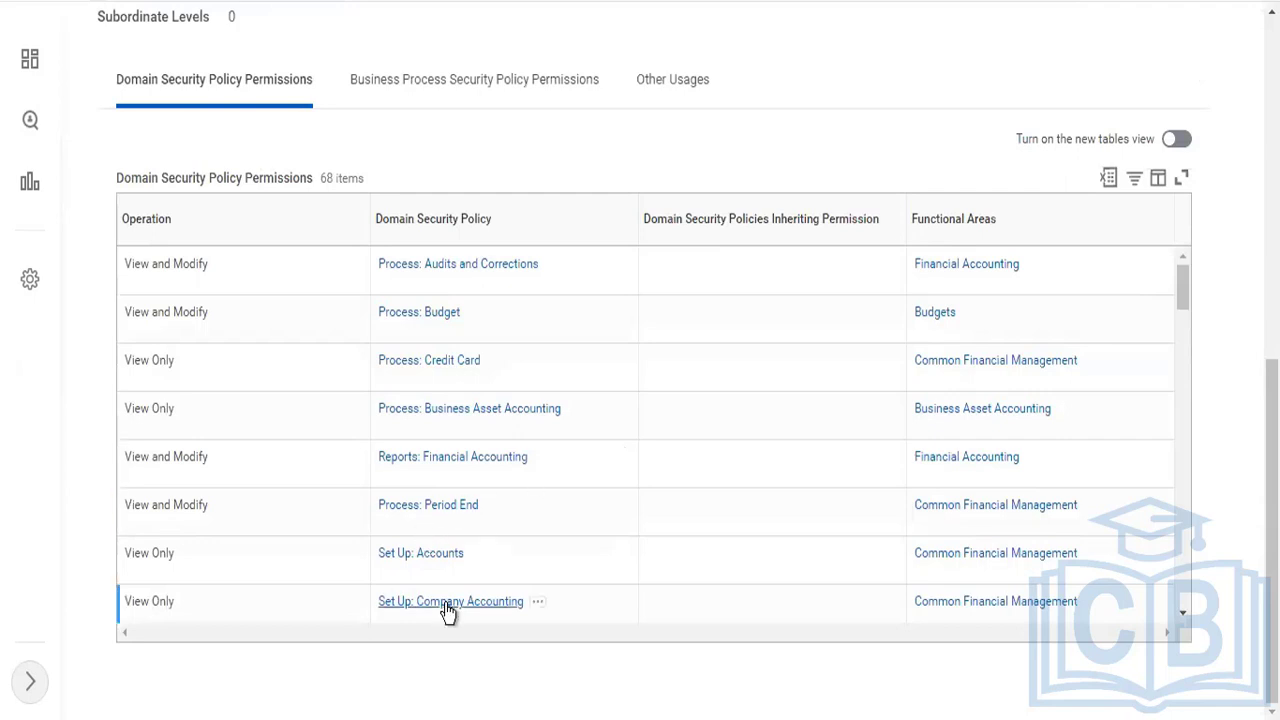
scroll(443, 606, down, 2)
scroll(445, 608, down, 2)
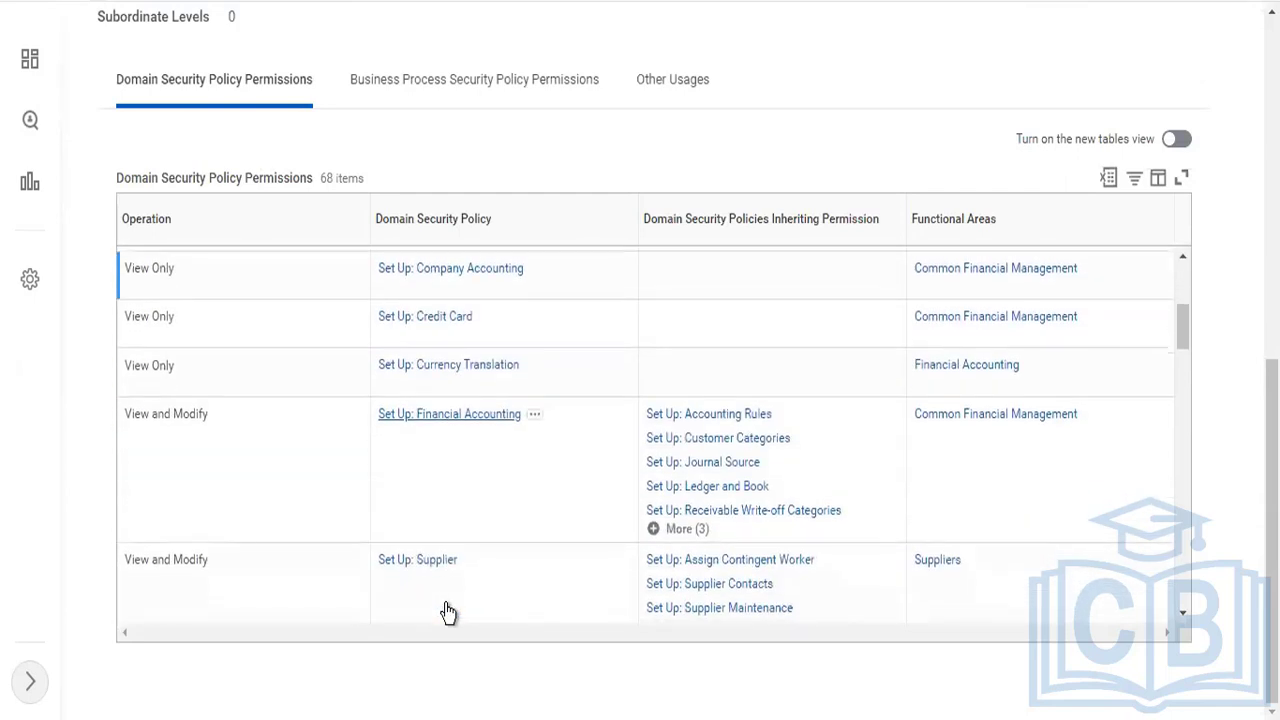
scroll(452, 443, up, 4)
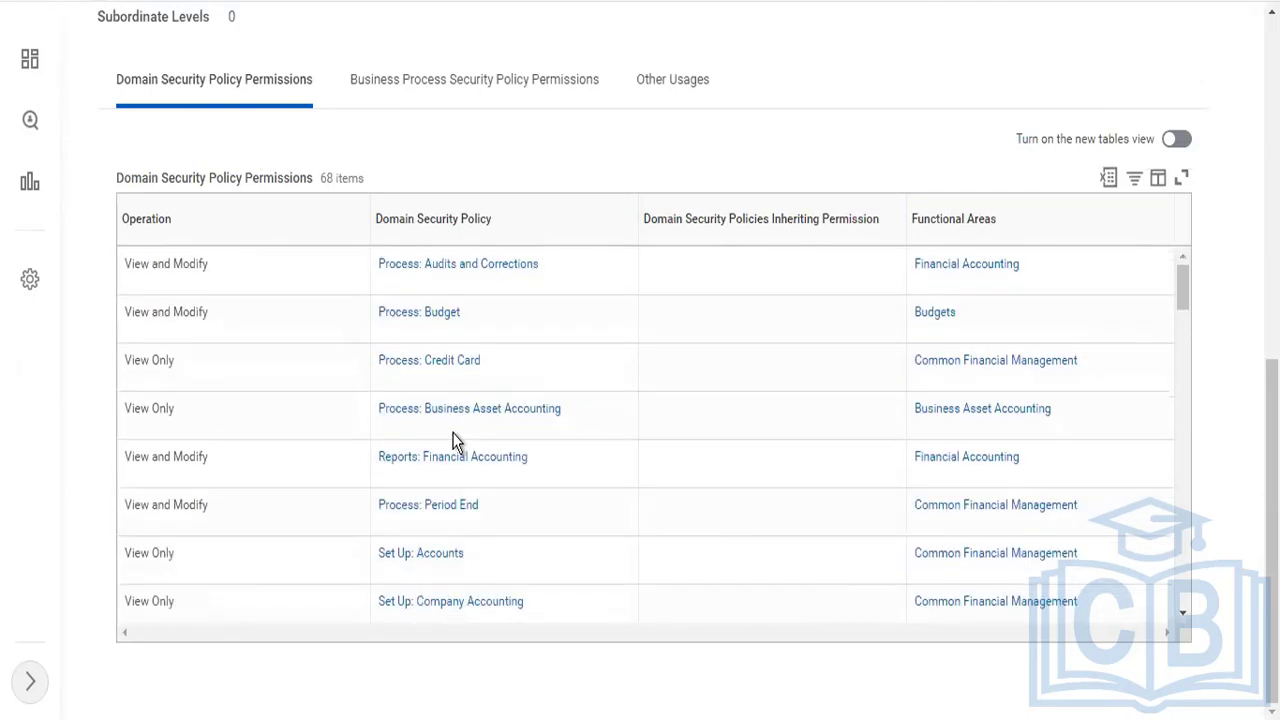
scroll(366, 200, up, 3)
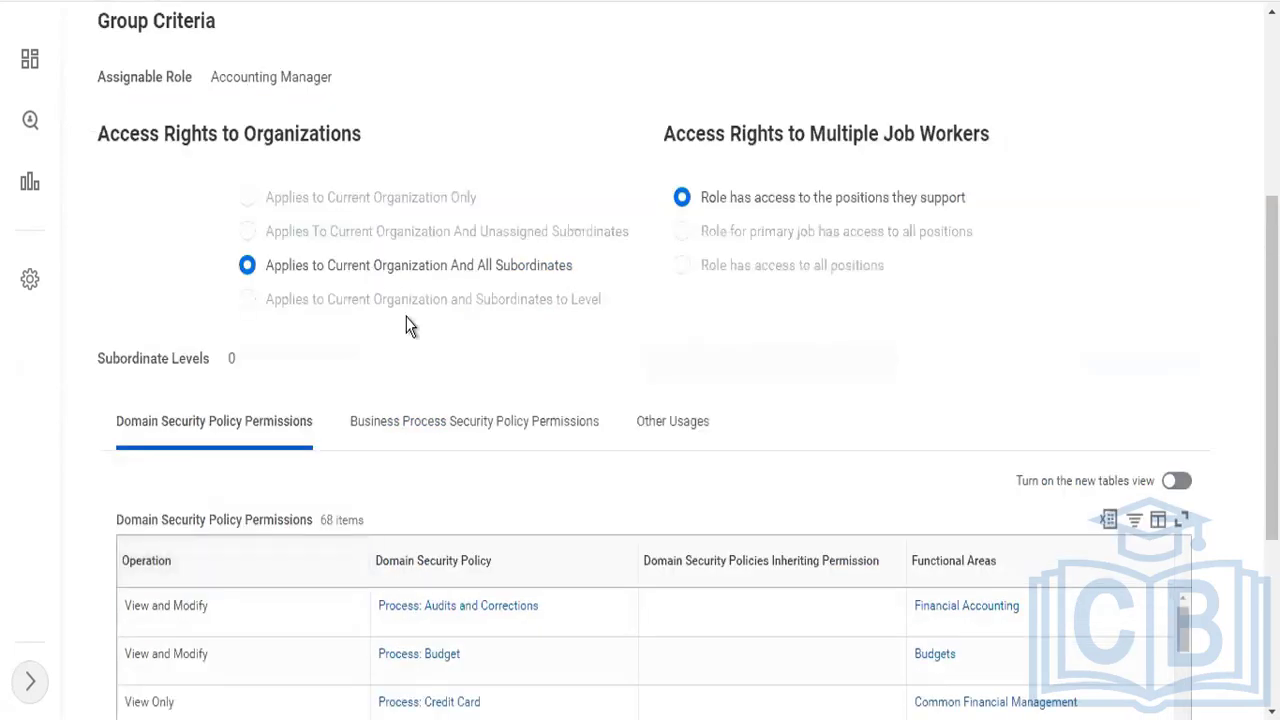
scroll(400, 320, up, 3)
scroll(451, 257, up, 1)
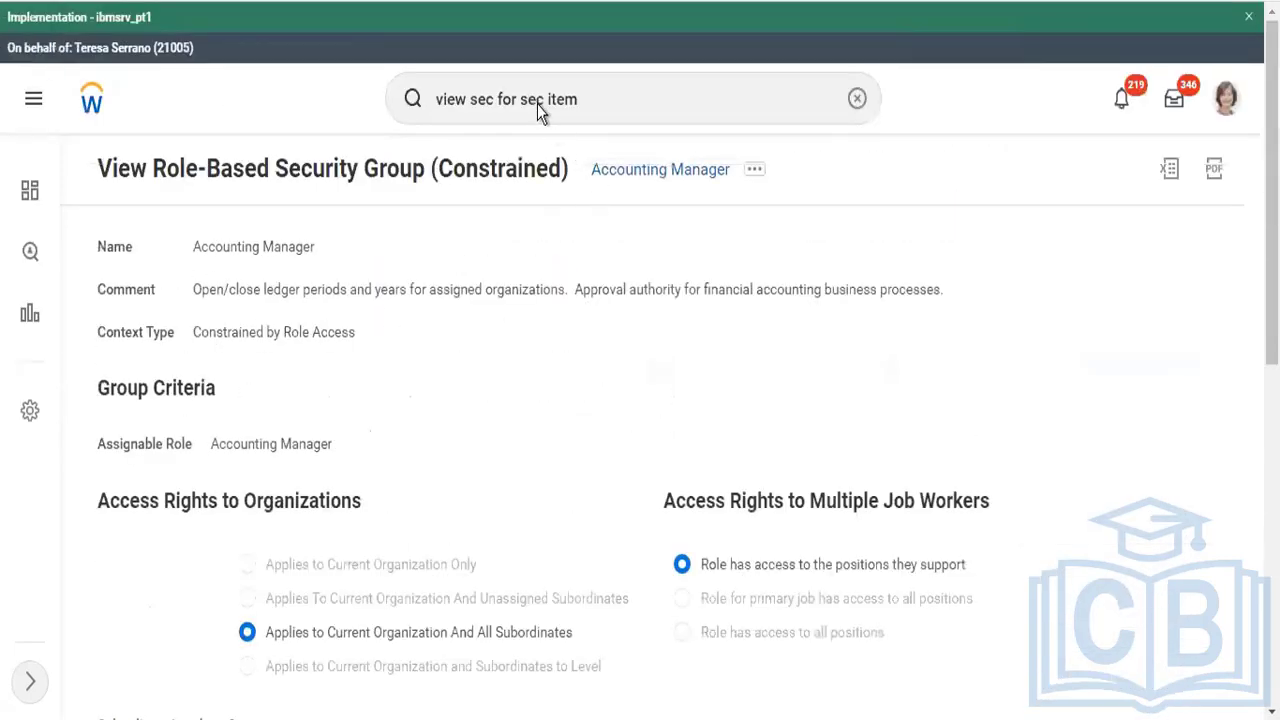
Open the worker profile of the employee being proxied.
click(600, 100)
drag(578, 99, 444, 88)
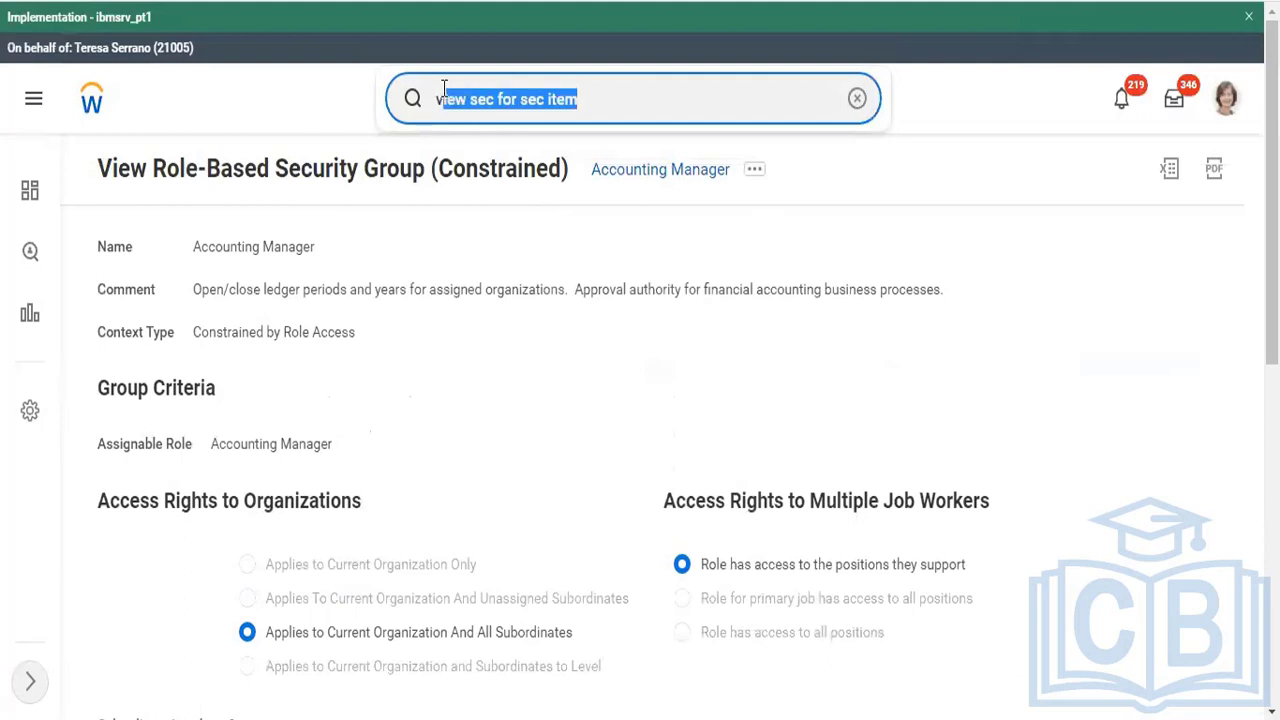
click(657, 103)
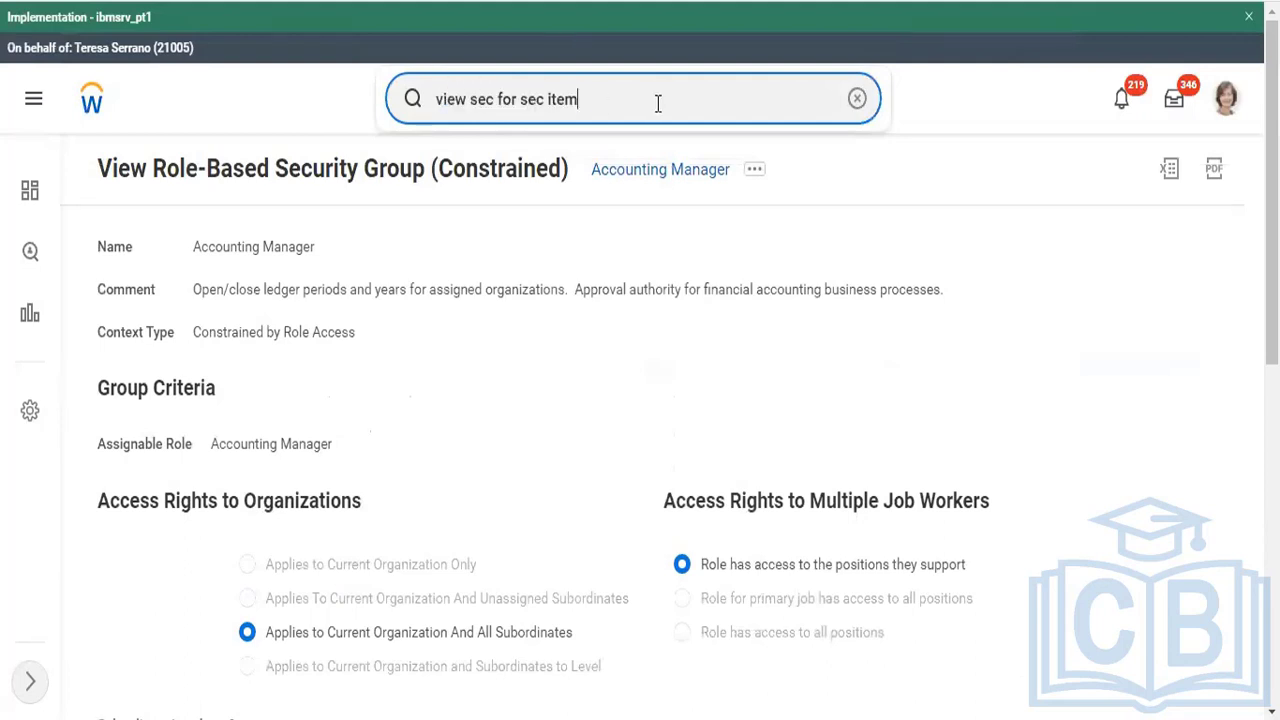
click(1224, 118)
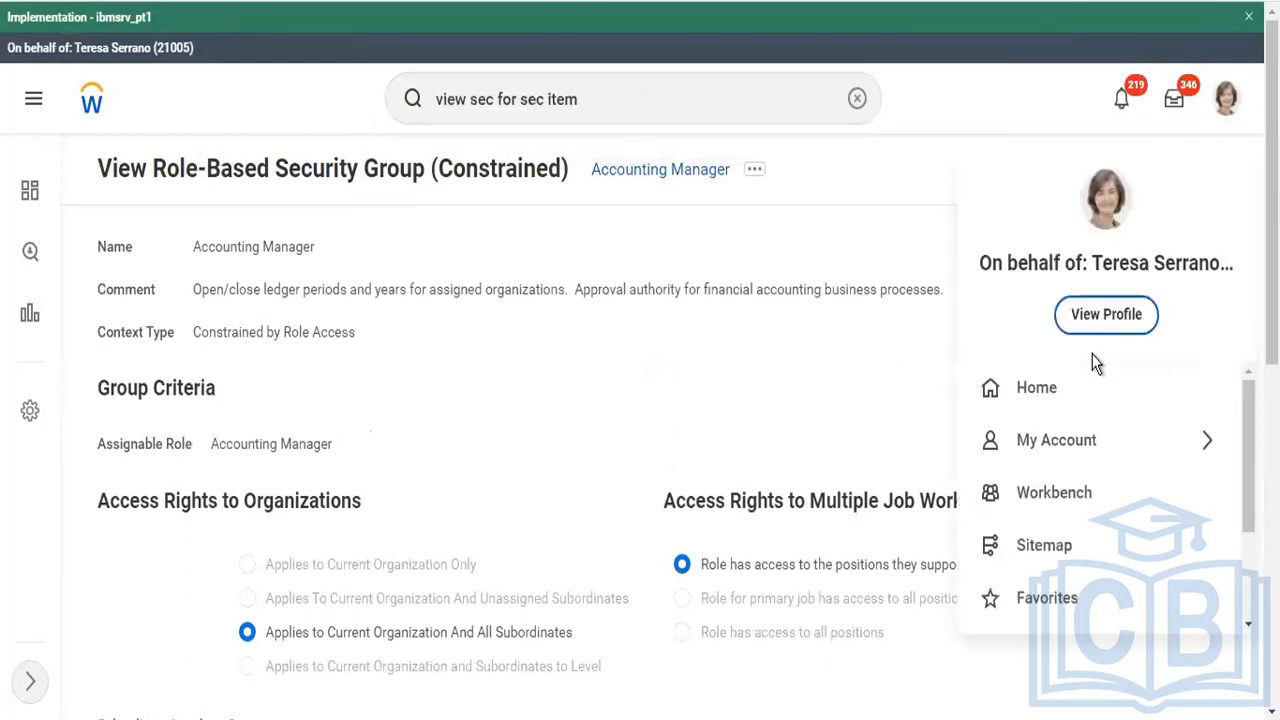
click(1098, 318)
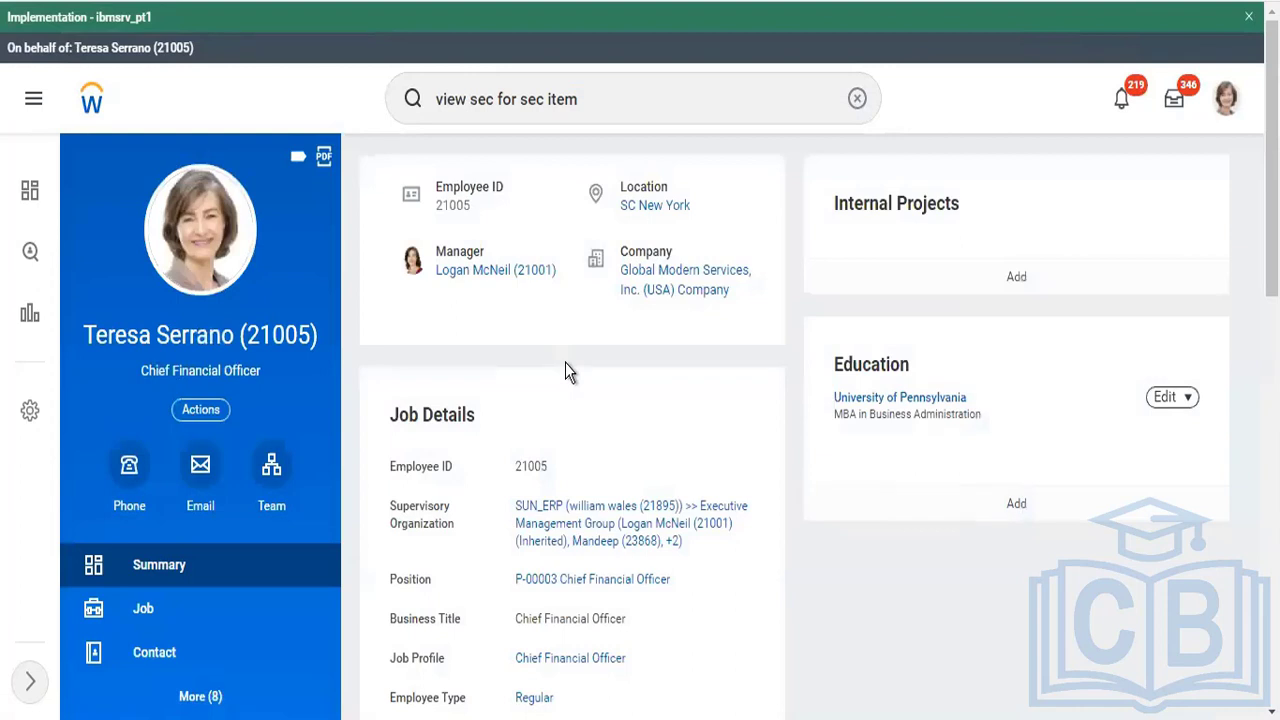
Search for tc102 and open the TC102 Twitter Inc Company record.
click(591, 93)
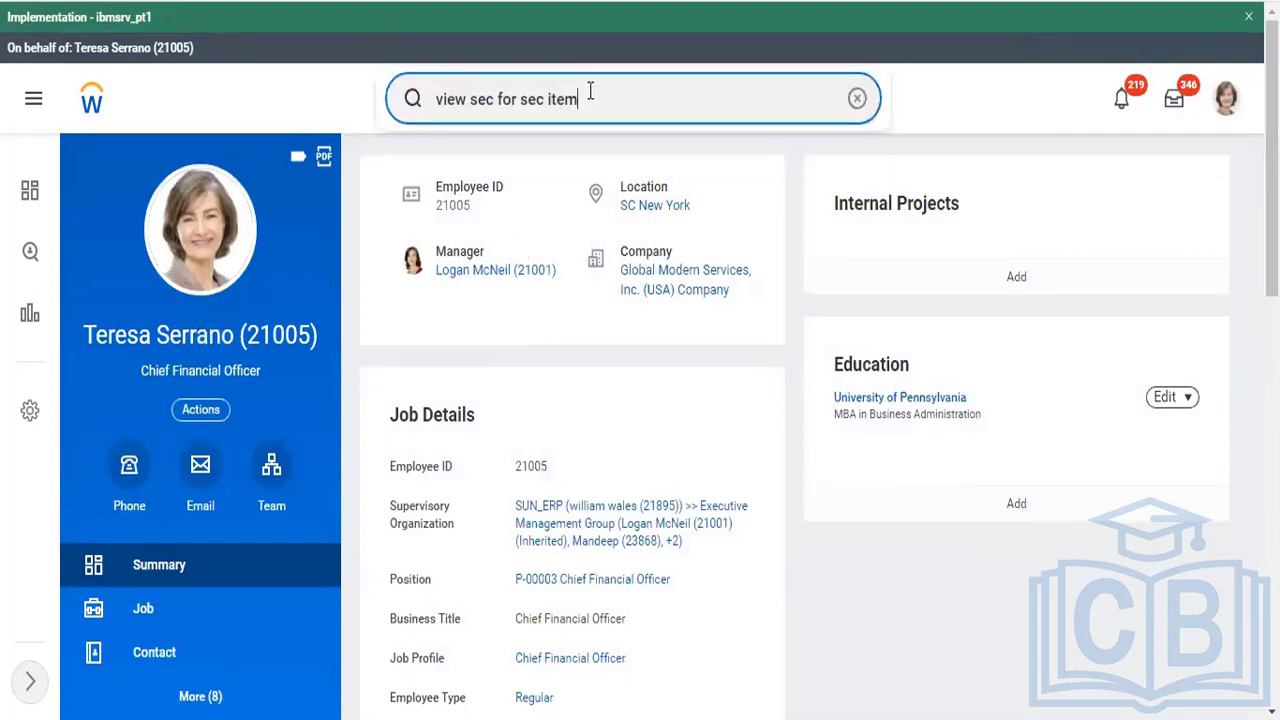
click(449, 99)
key(shift+End)
key(ctrl+a)
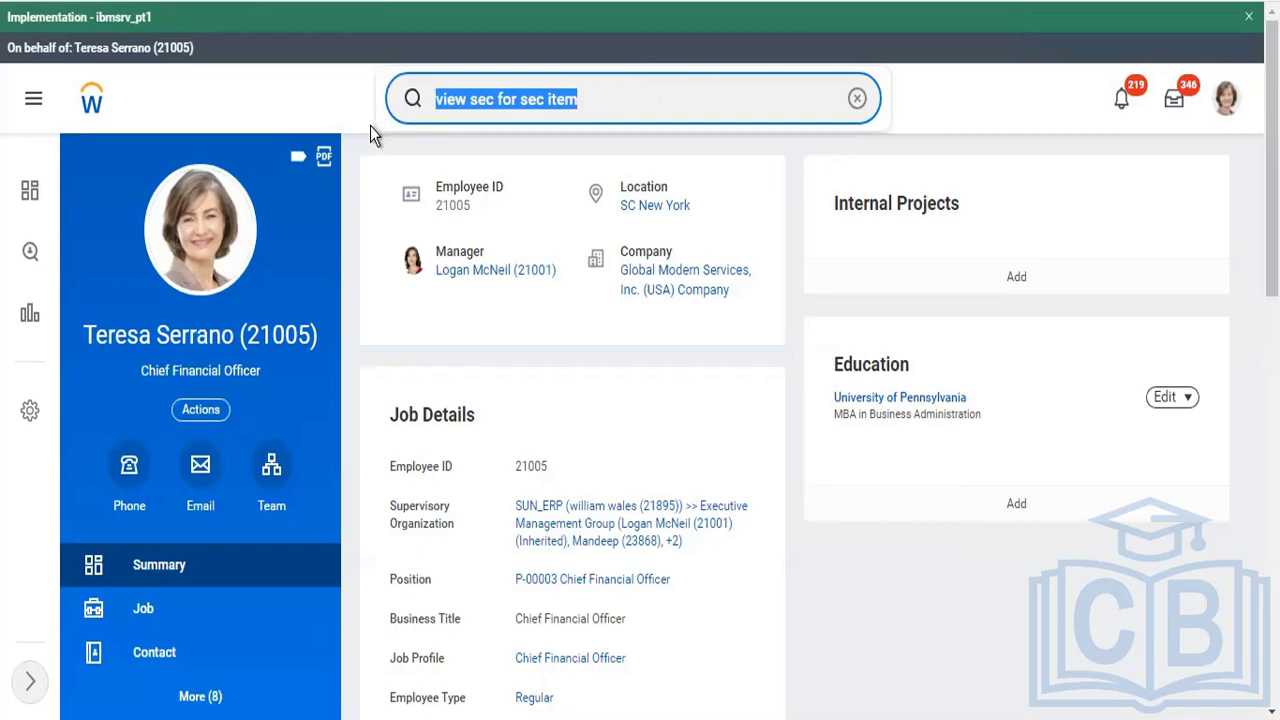
text(tc102)
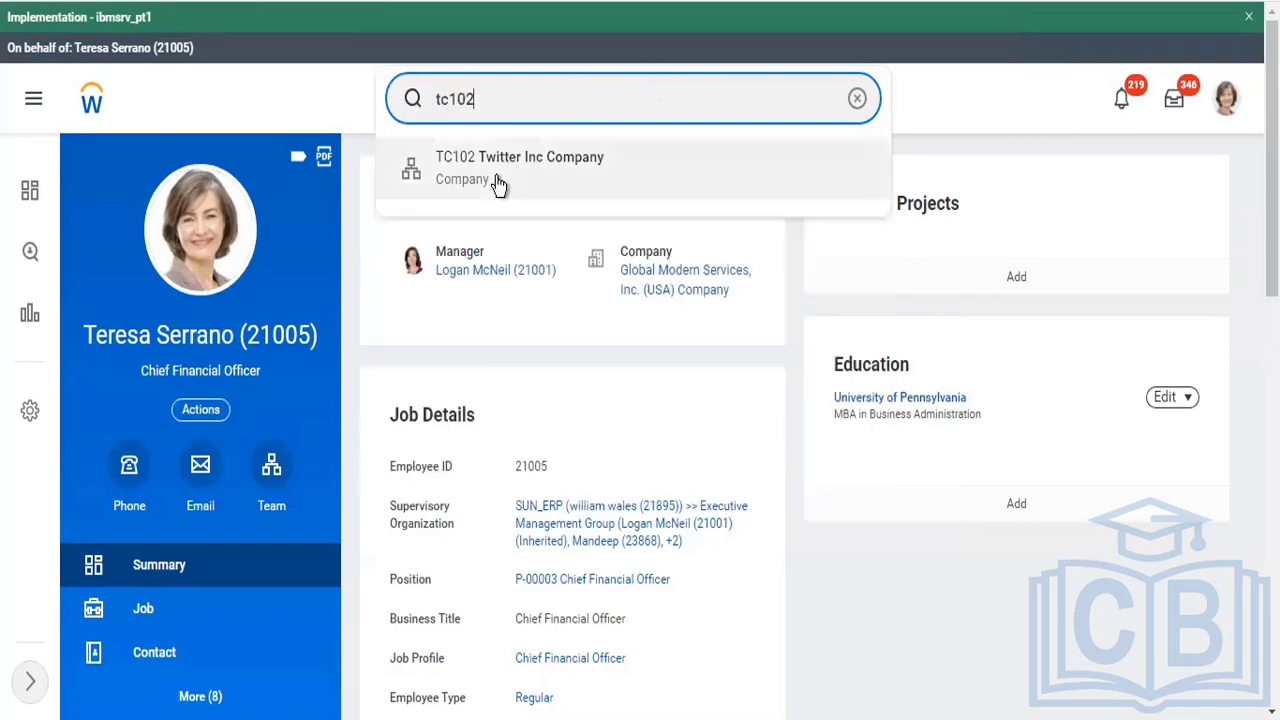
click(490, 176)
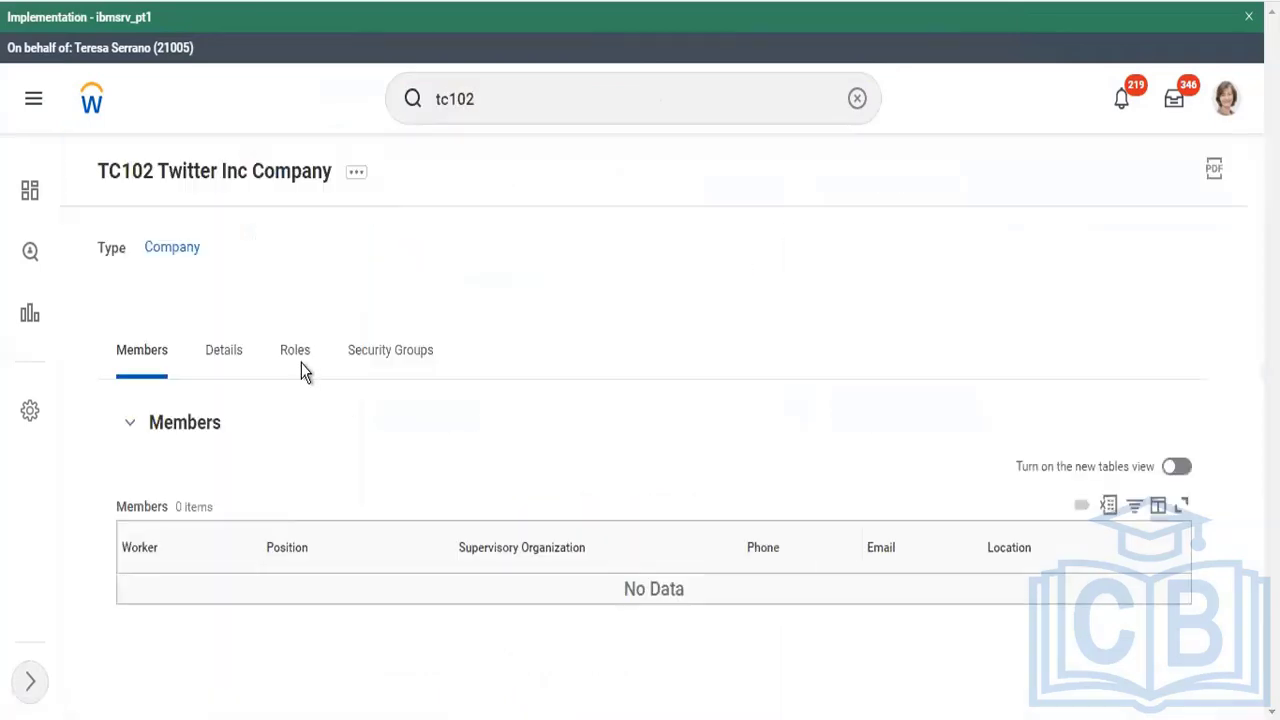
Check who holds the Accounting Manager role in the company's role assignments and view the assignee's related details.
click(299, 358)
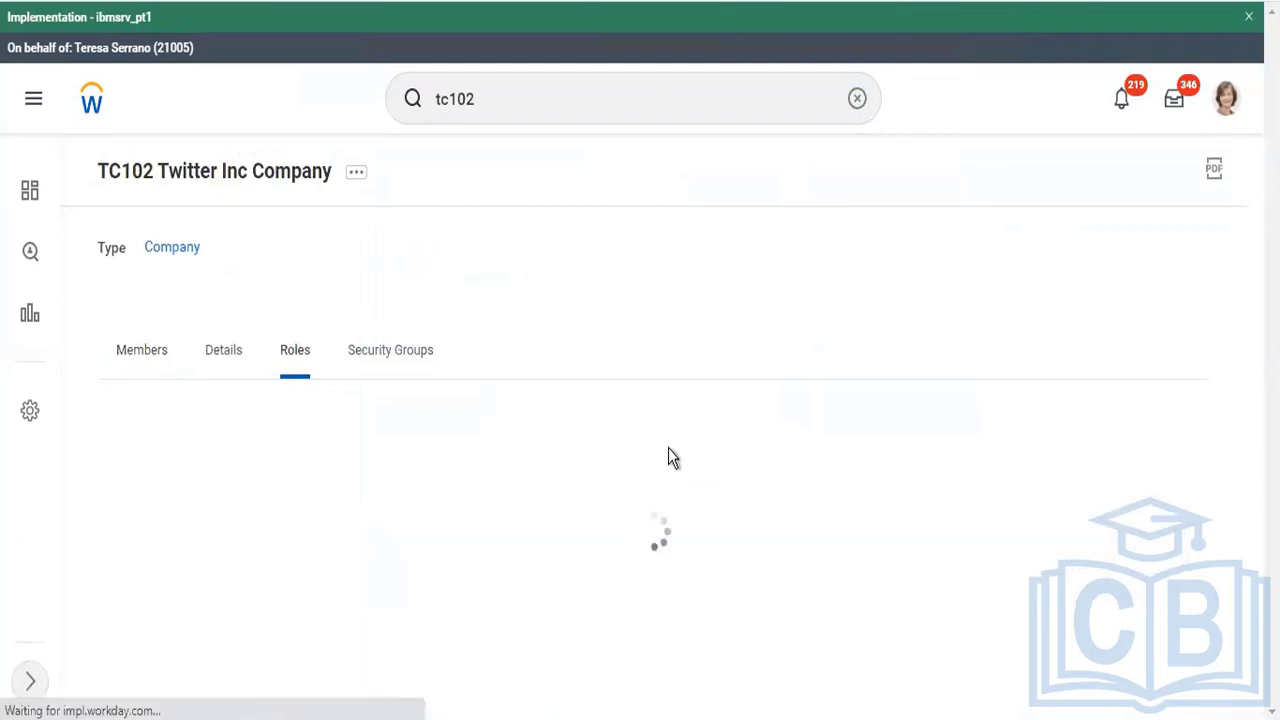
scroll(672, 458, down, 3)
mouse_move(680, 342)
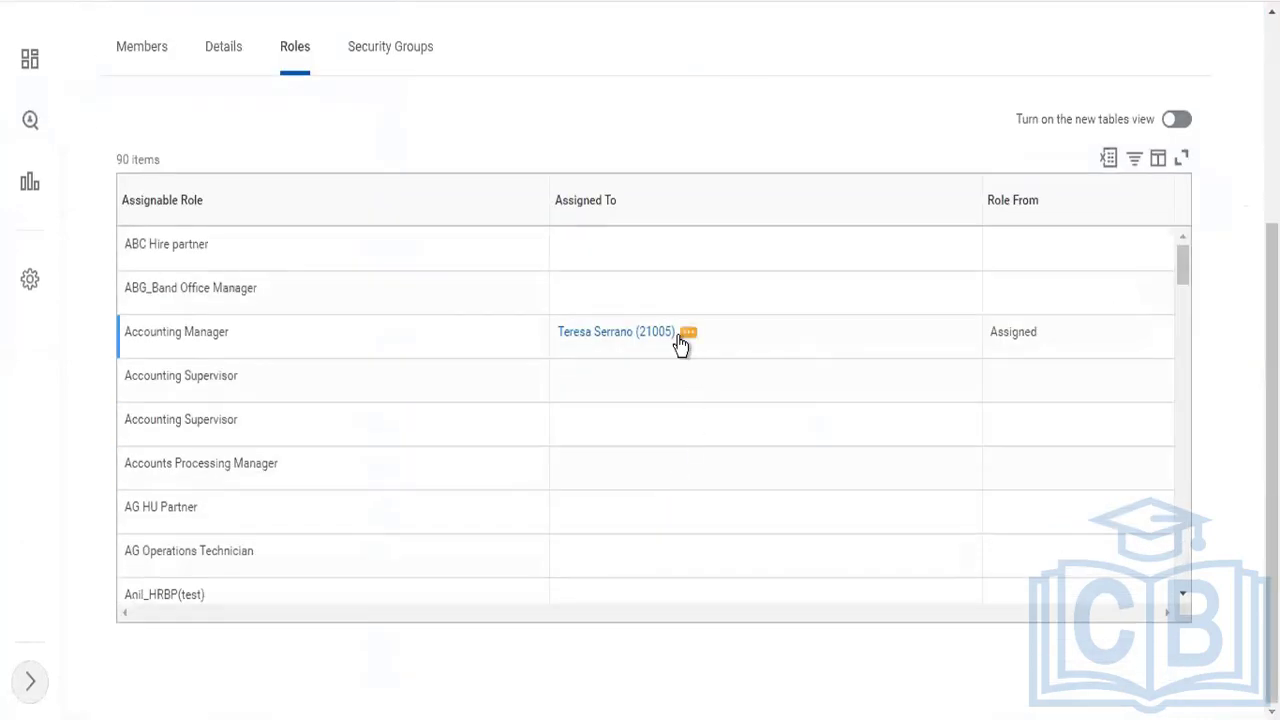
click(688, 332)
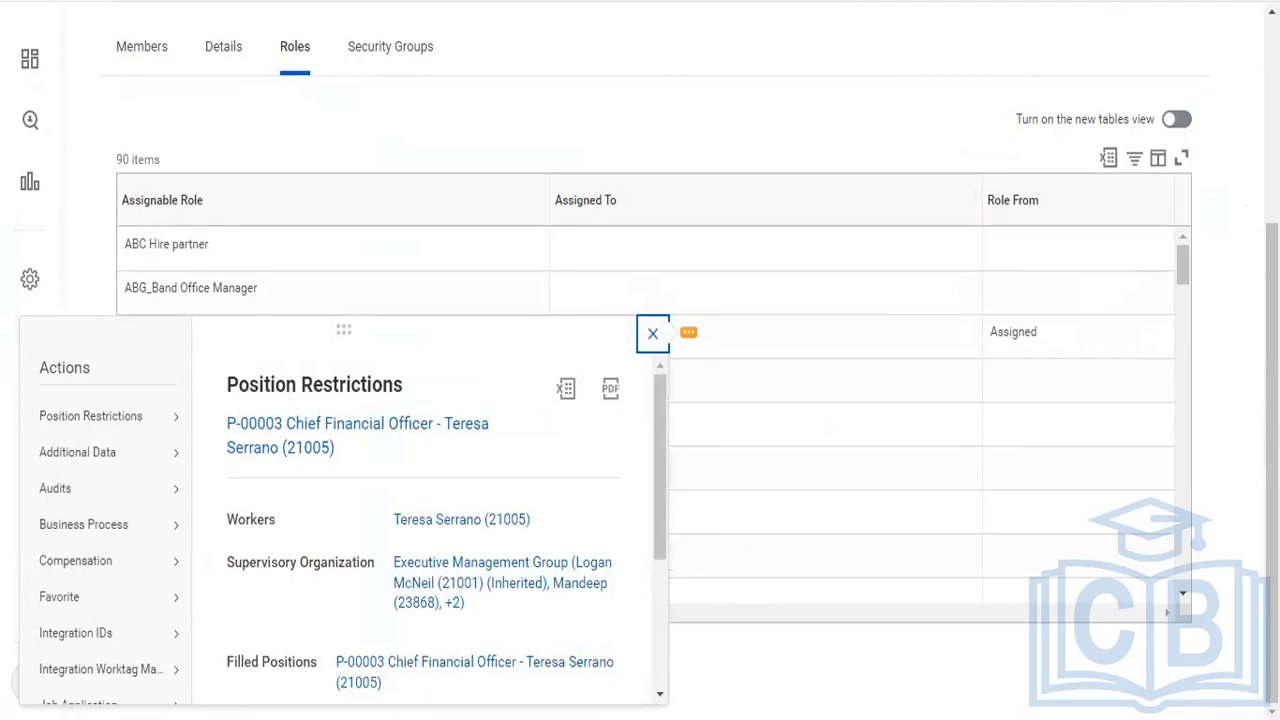
scroll(640, 400, up, 3)
click(751, 90)
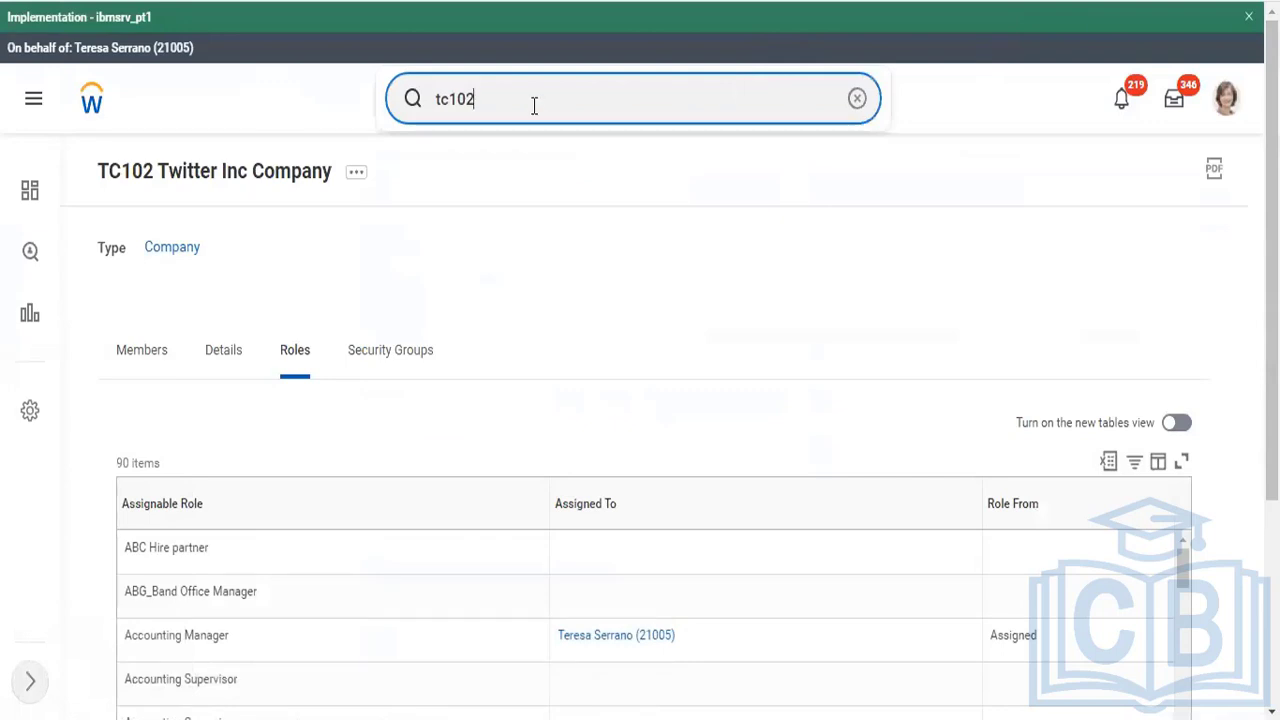
From the Chief Financial Officer's own worker profile, start adding or removing role assignments with an effective date of 03/01/2022.
click(1228, 102)
click(1090, 318)
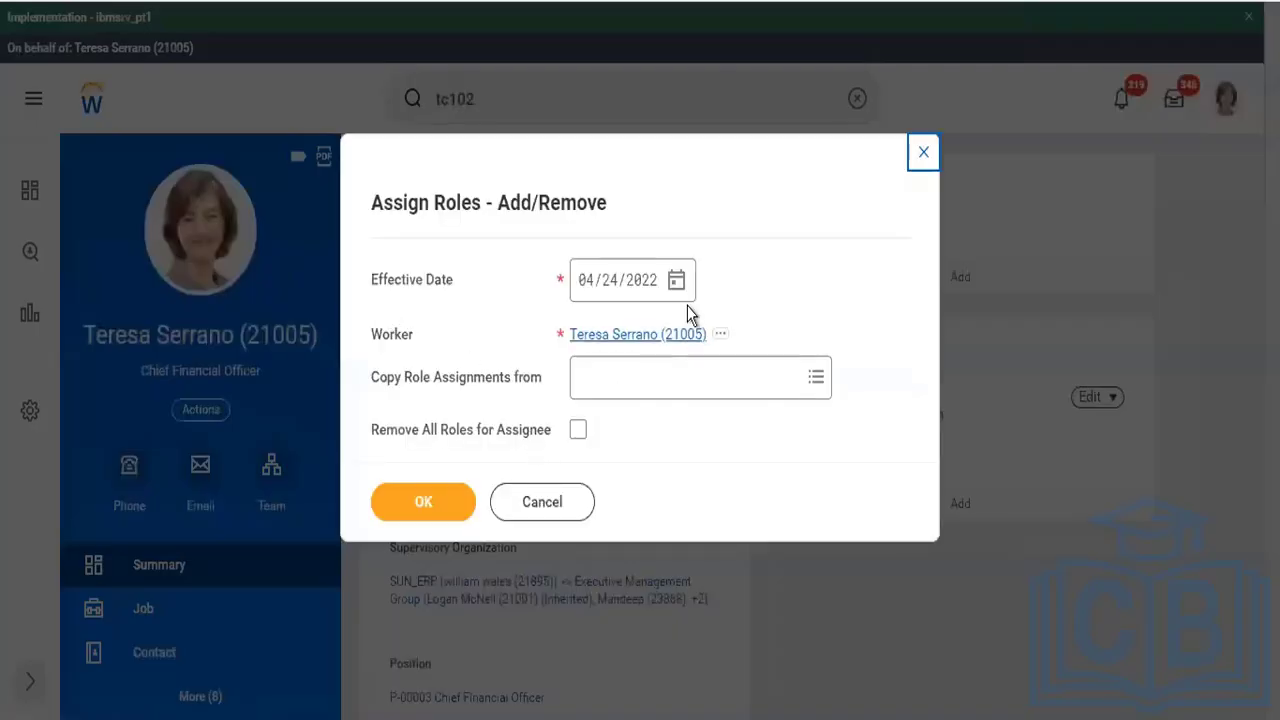
click(677, 283)
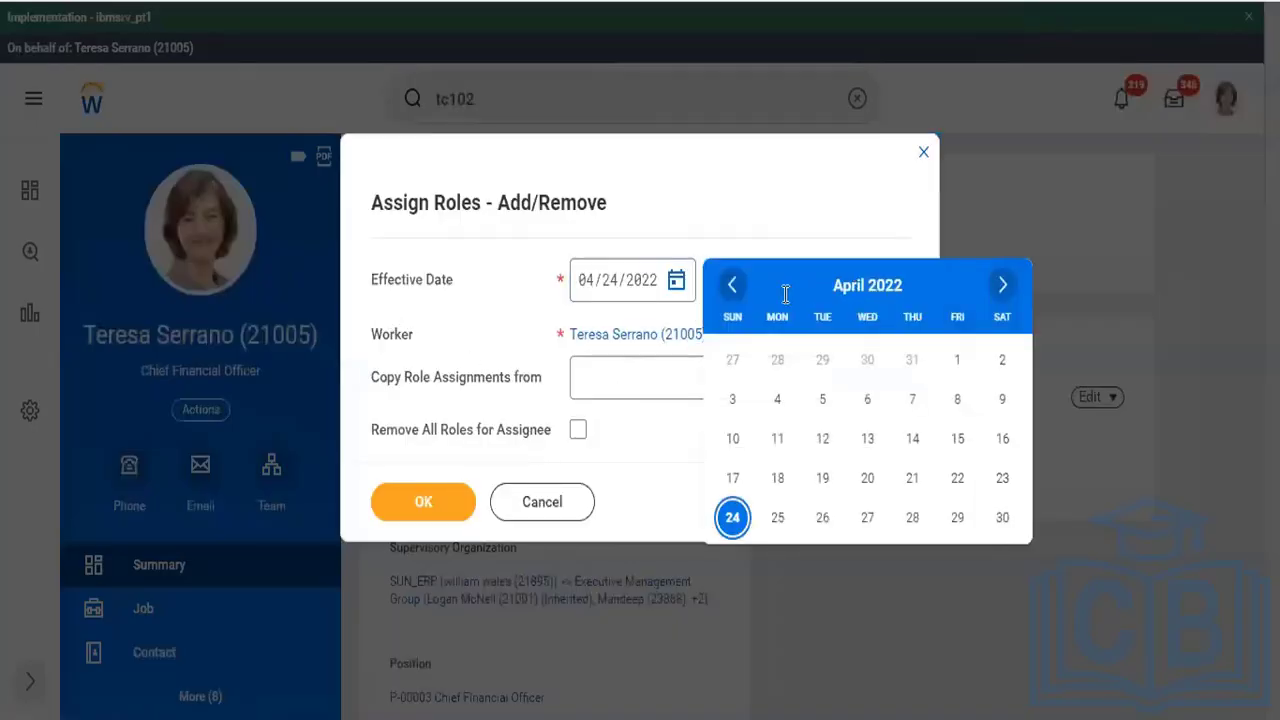
click(733, 288)
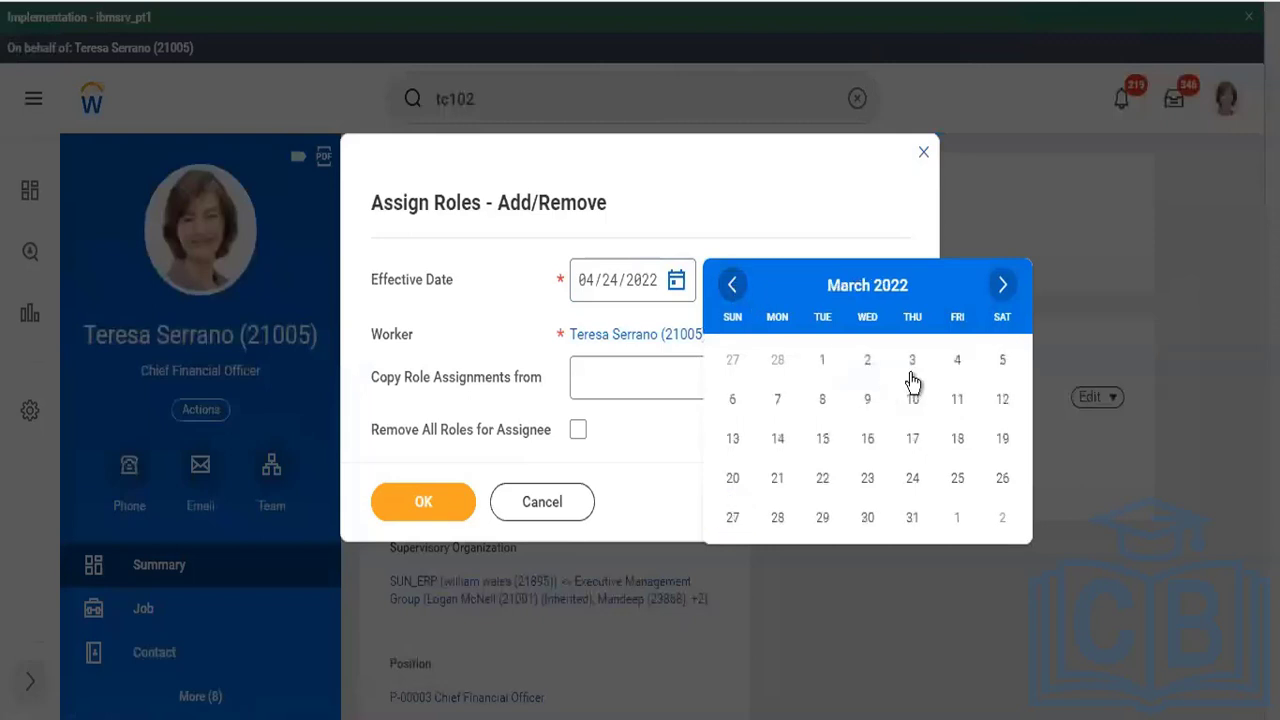
click(823, 370)
click(432, 501)
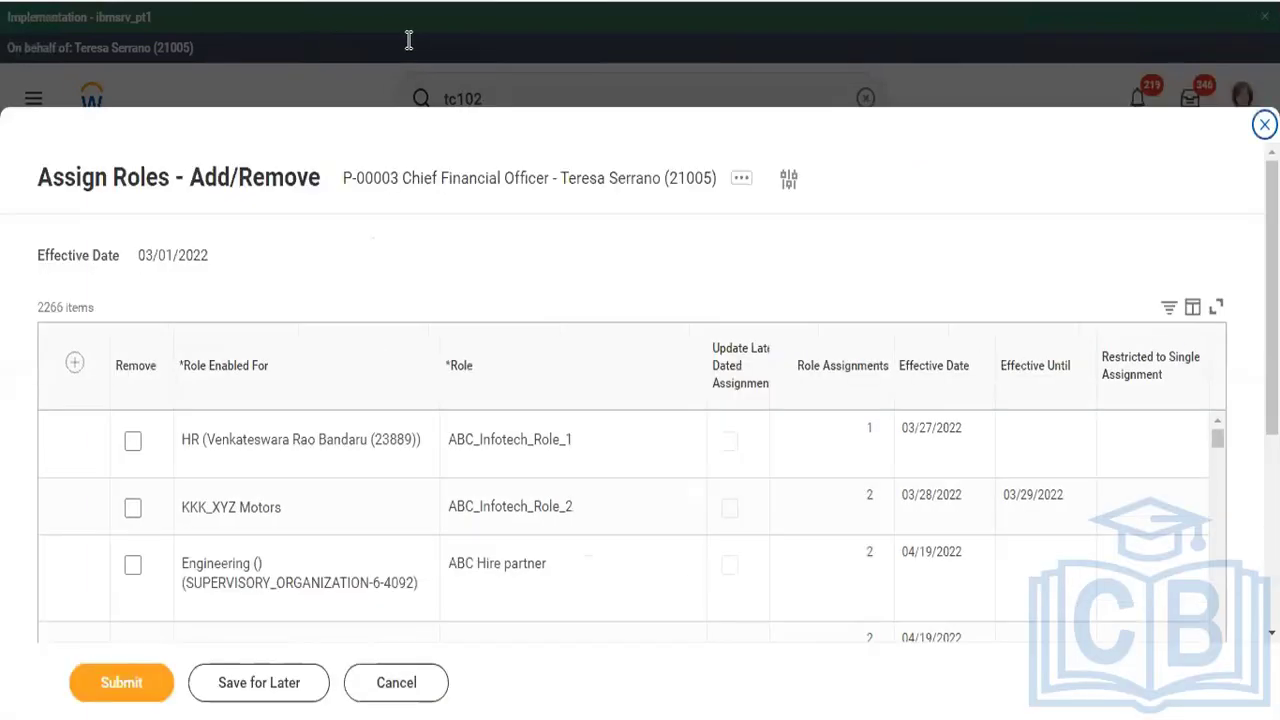
Add a role assignment for TC102 Twitter Inc Company with the Accounting Manager role and submit it.
click(74, 361)
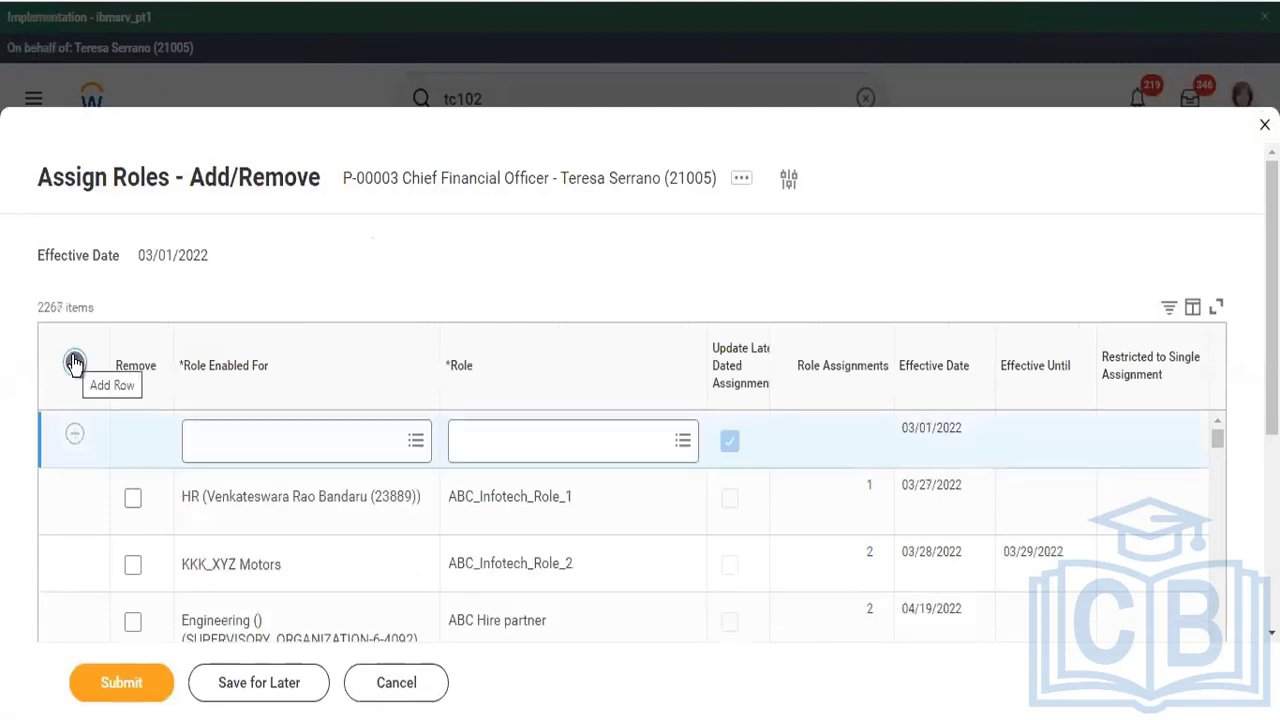
click(271, 440)
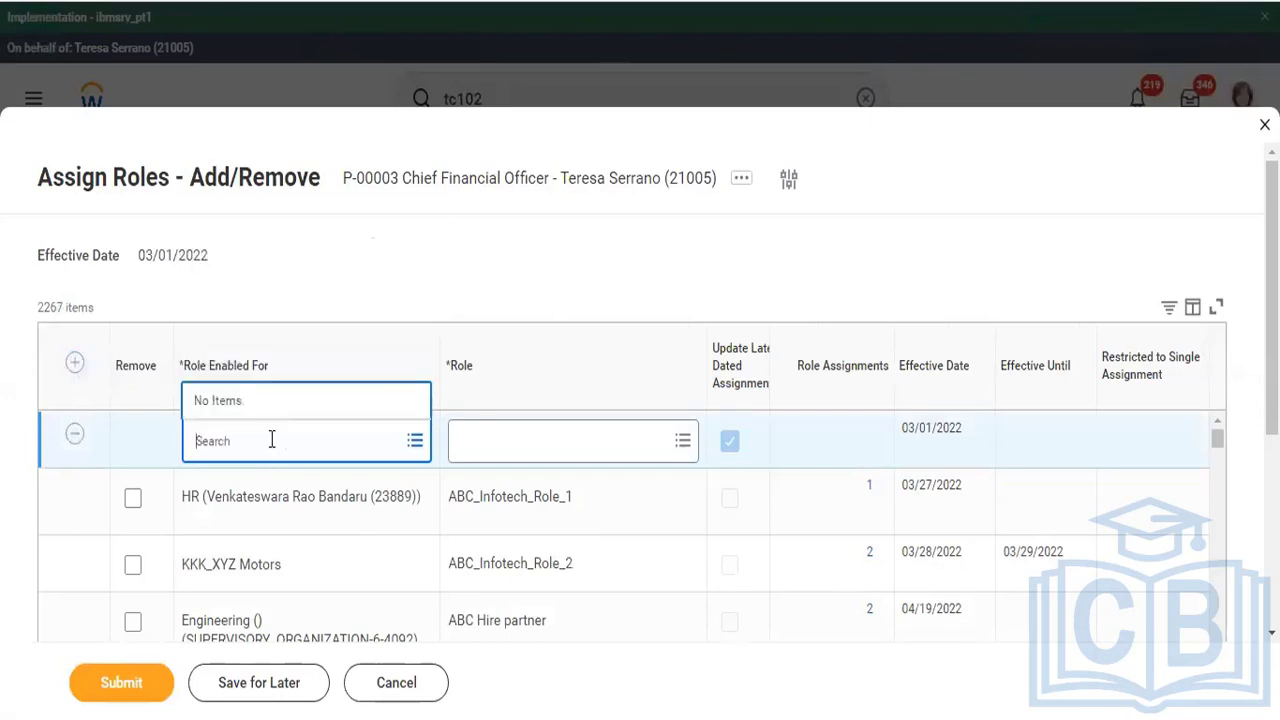
text(tc102)
key(Return)
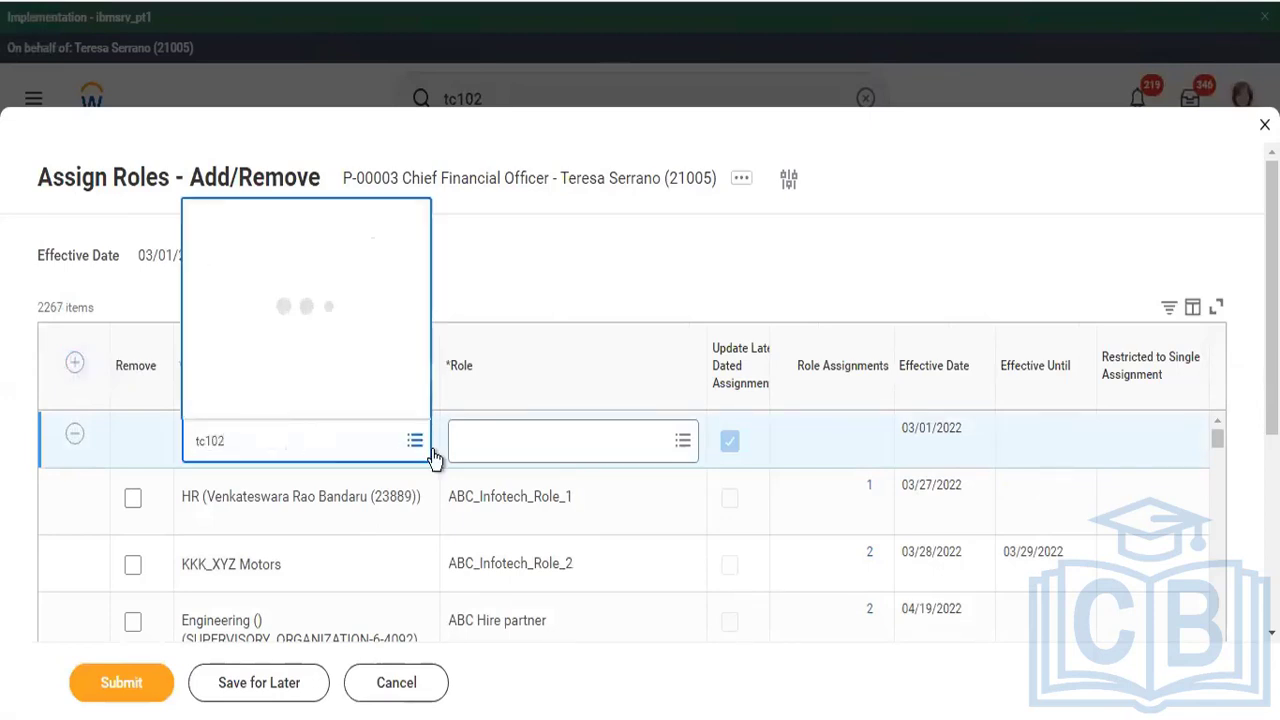
click(549, 468)
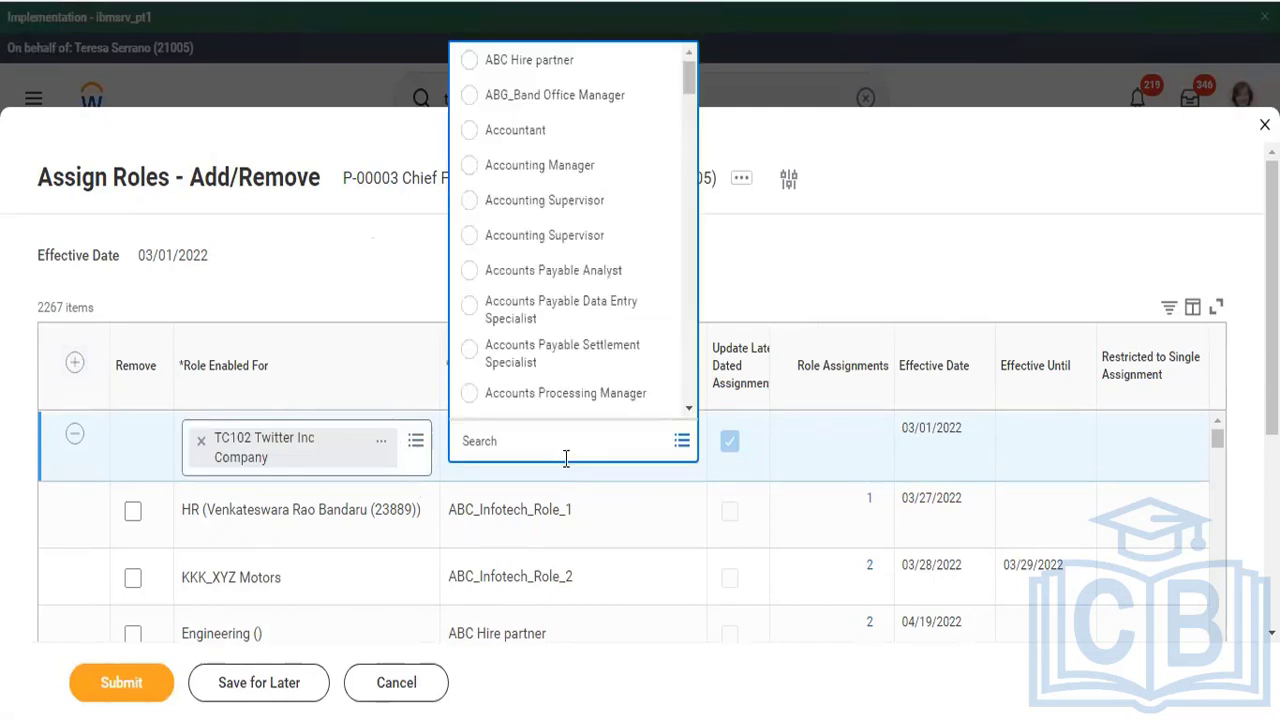
click(557, 167)
click(118, 685)
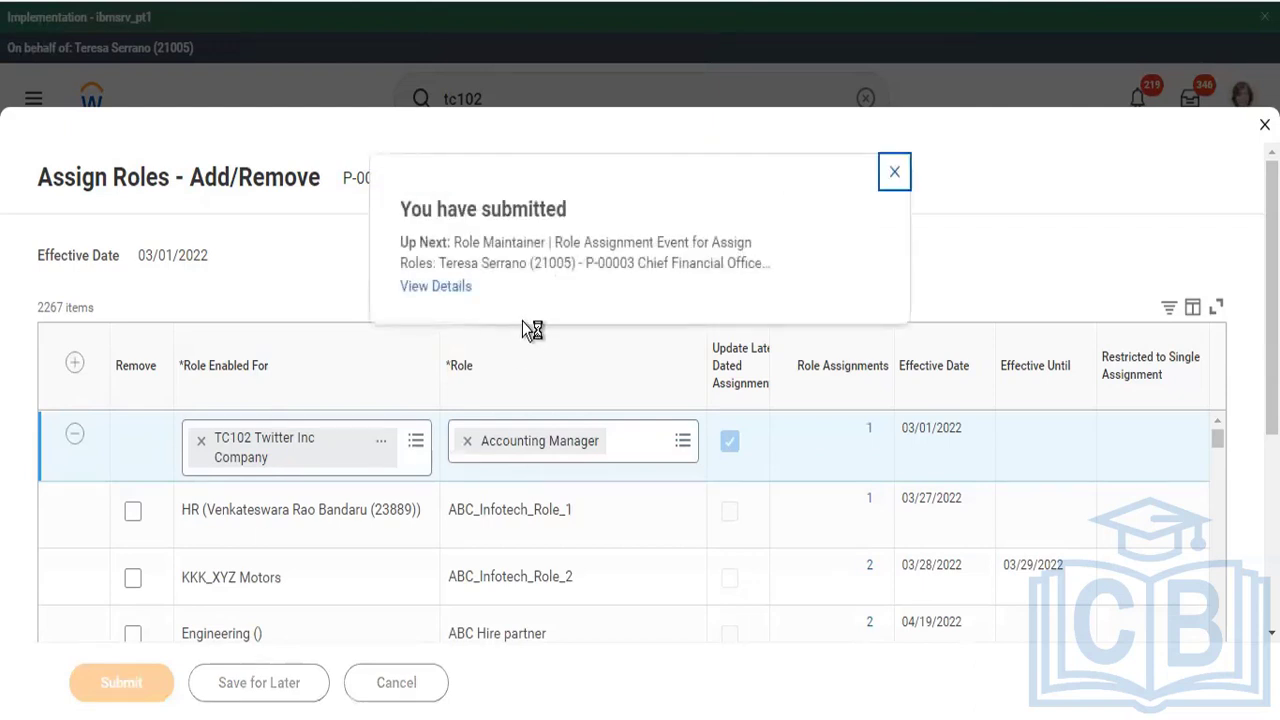
View the submitted role assignment's details and examine its process history for the people who must act.
click(443, 286)
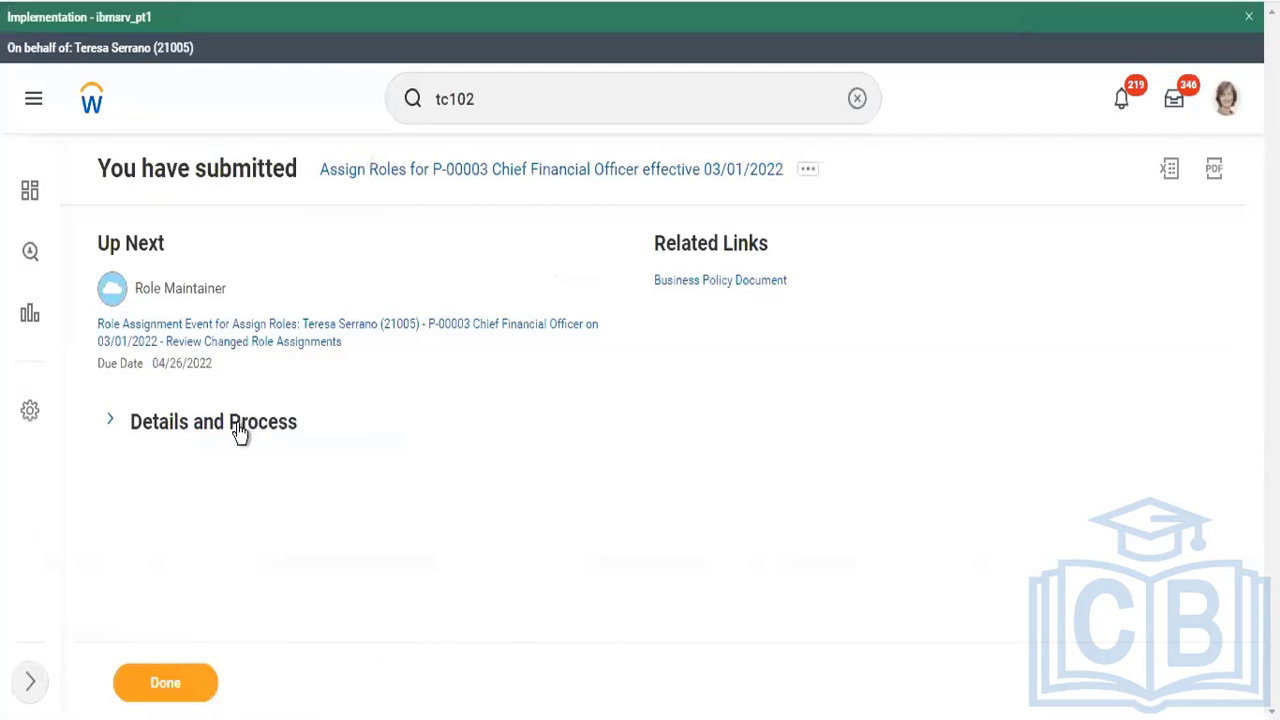
click(240, 428)
scroll(308, 540, down, 4)
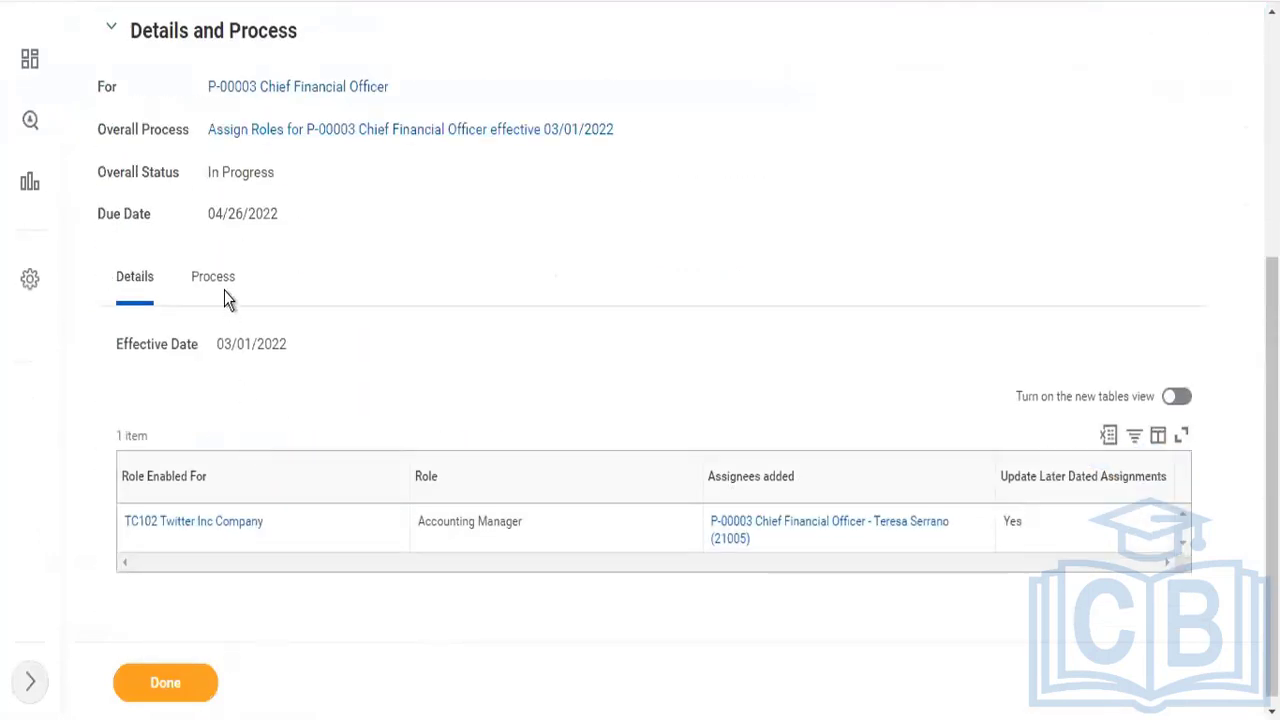
click(227, 290)
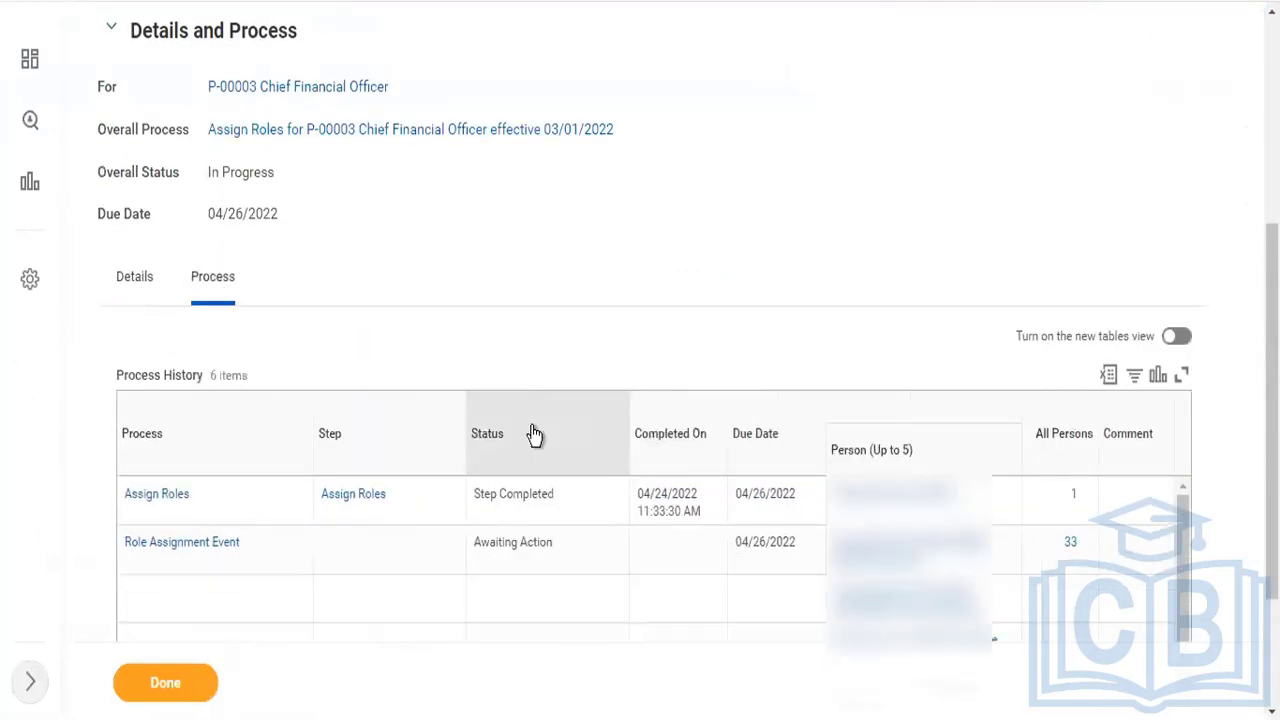
scroll(707, 470, down, 2)
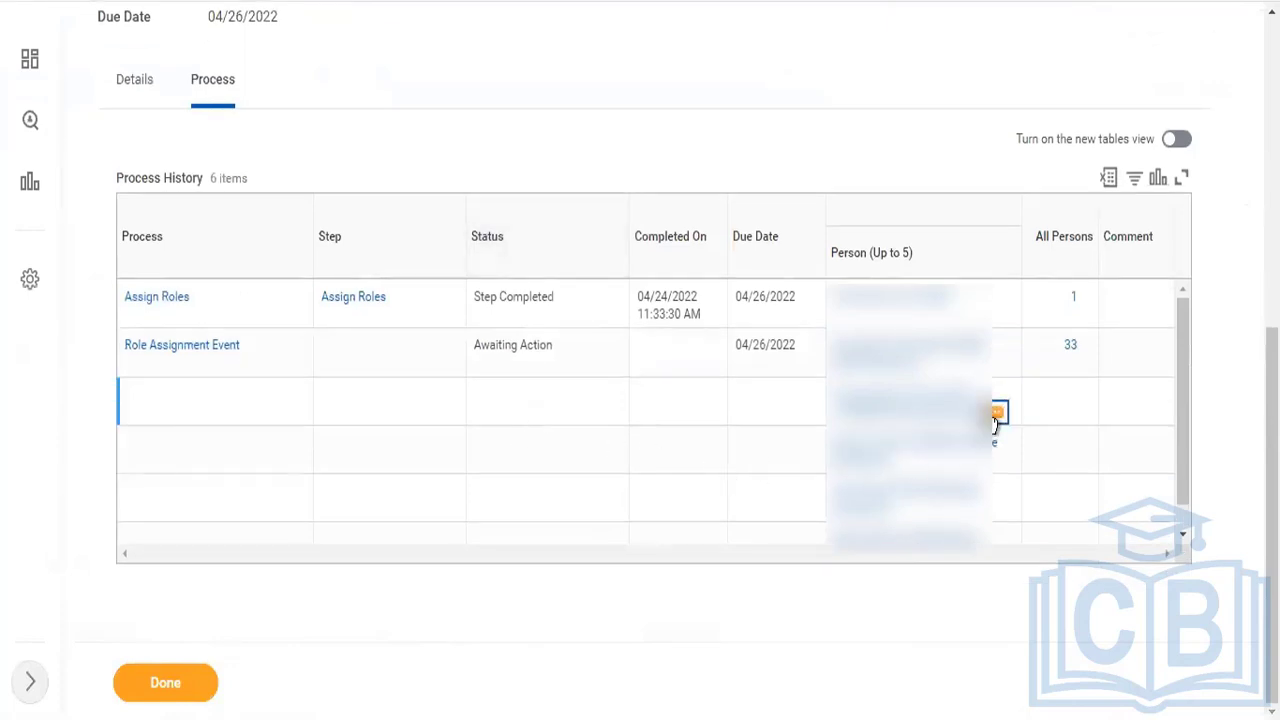
Start a proxy session as one of the approvers listed for the Role Assignment Event.
click(997, 413)
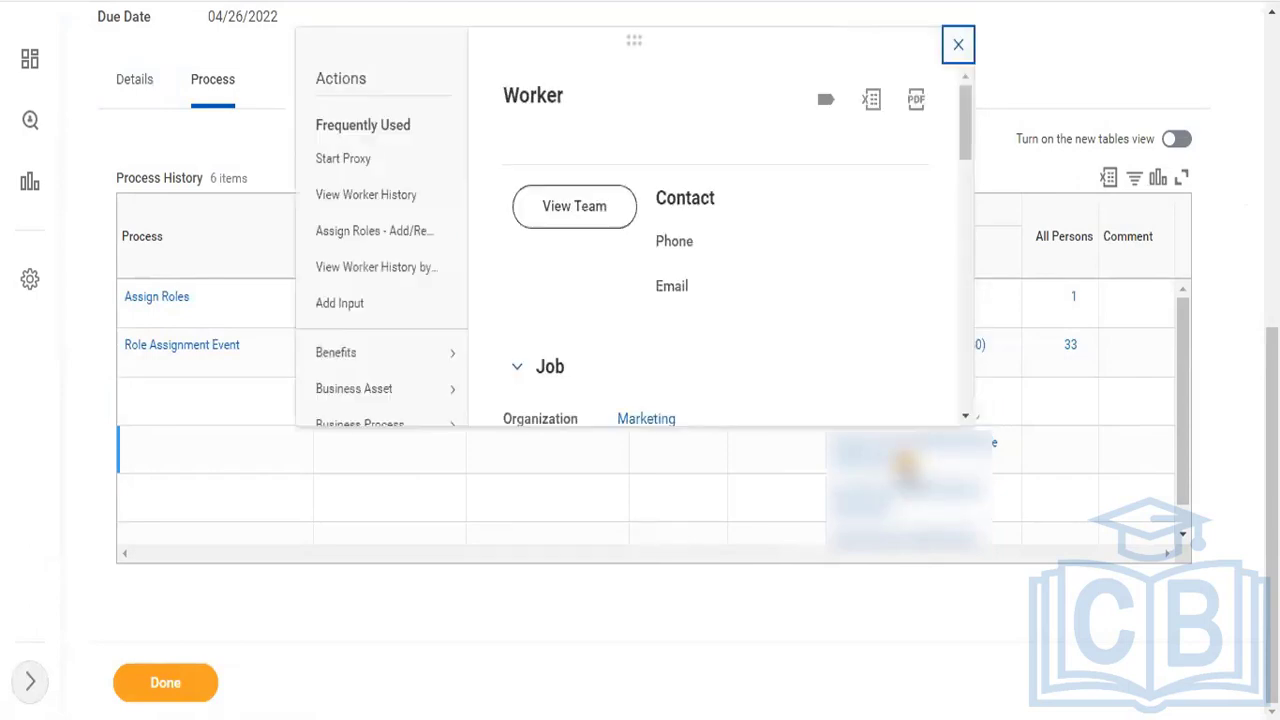
click(349, 160)
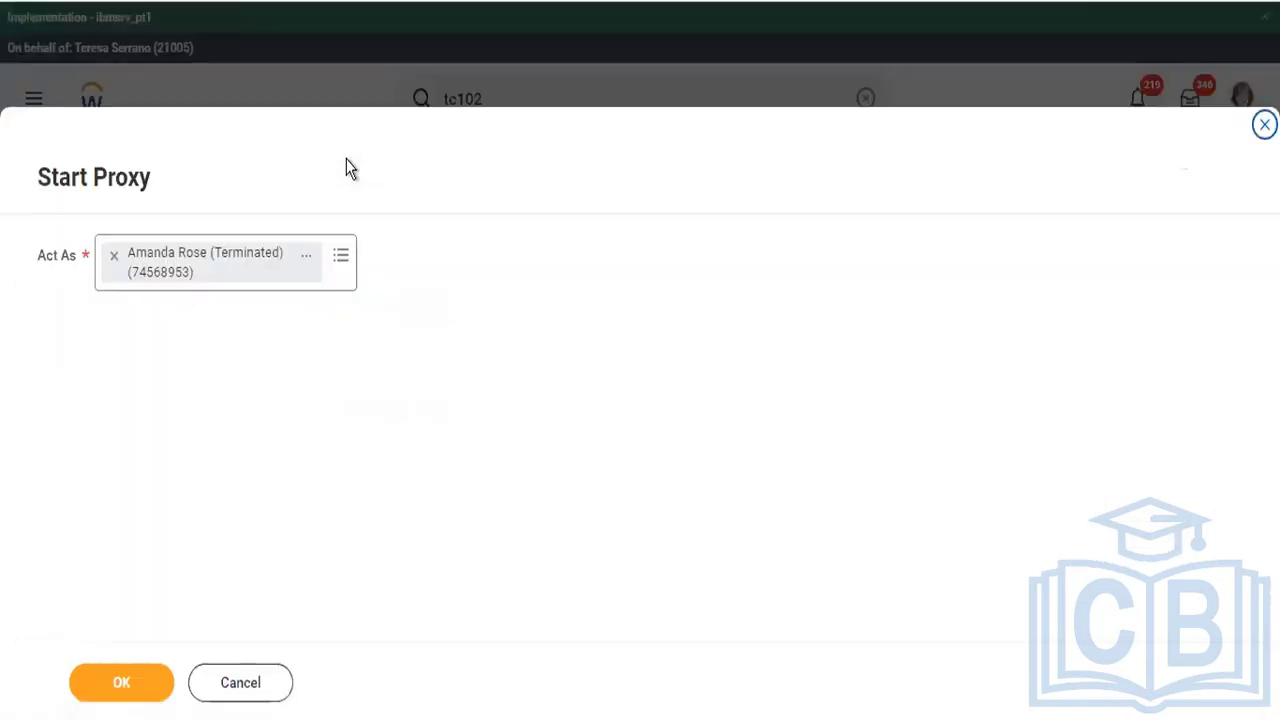
click(136, 684)
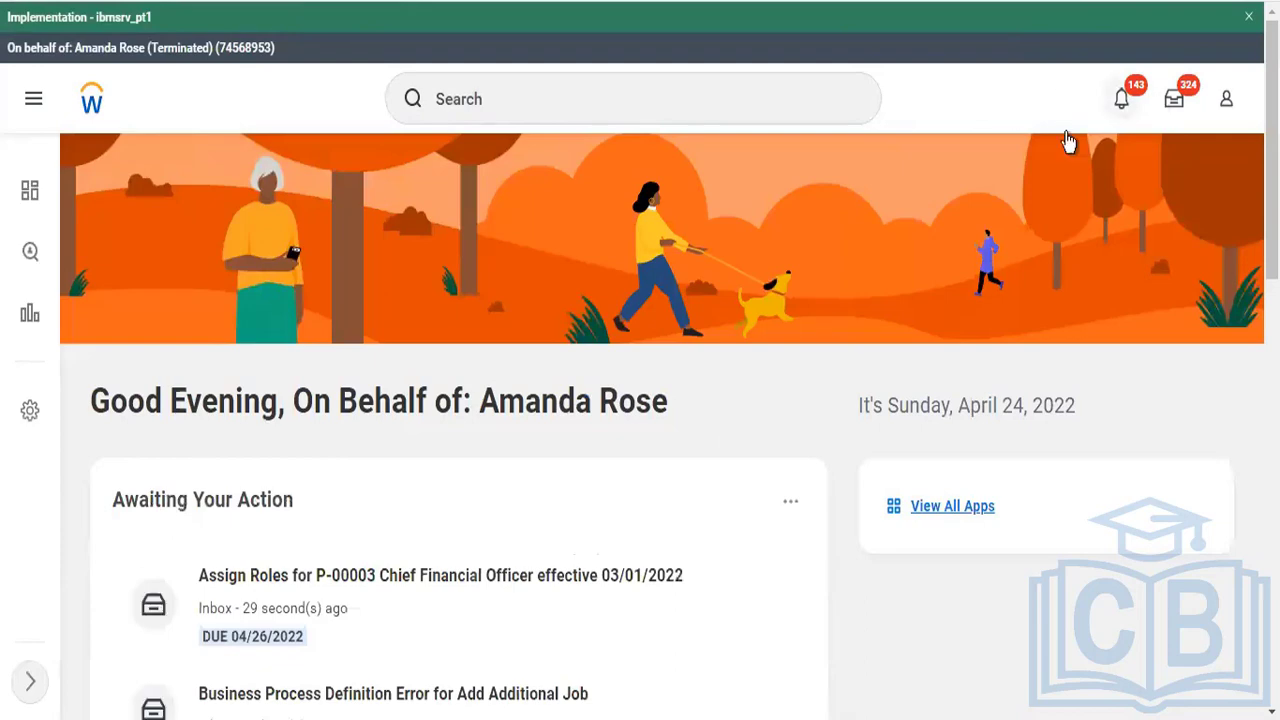
Open the Assign Roles request for P-00003 Chief Financial Officer effective 03/01/2022 and approve it.
click(538, 620)
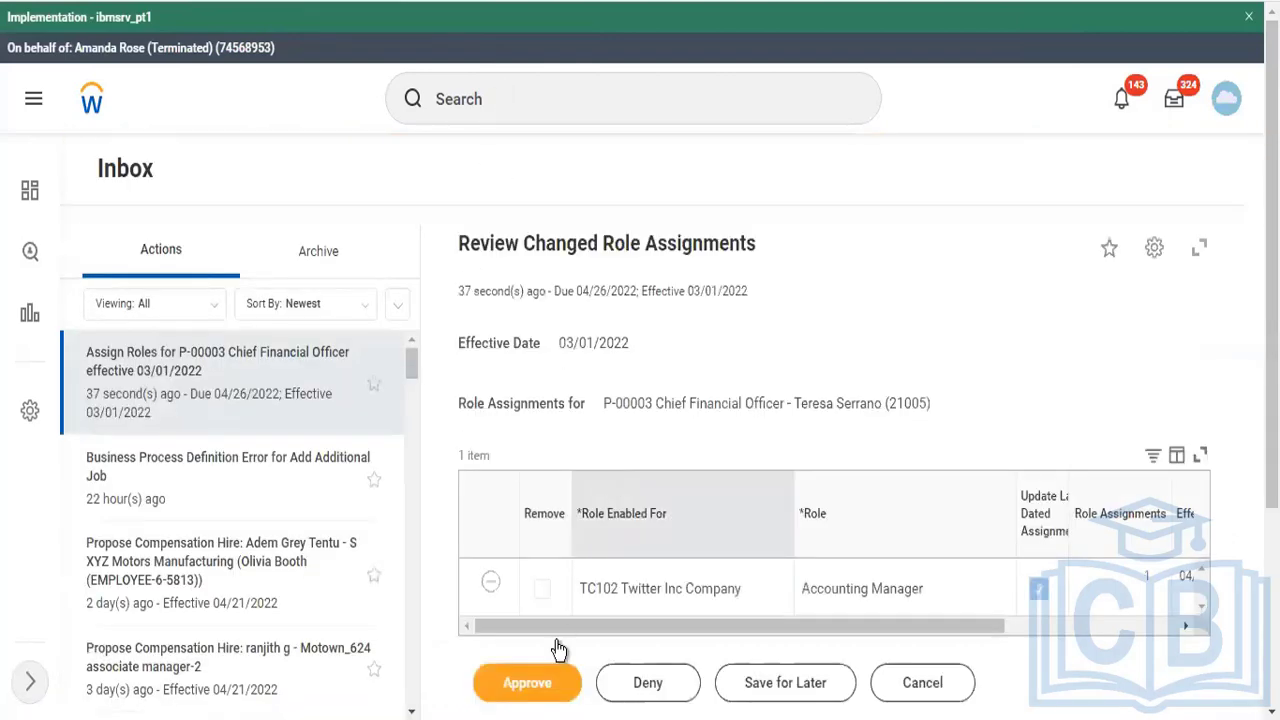
click(531, 693)
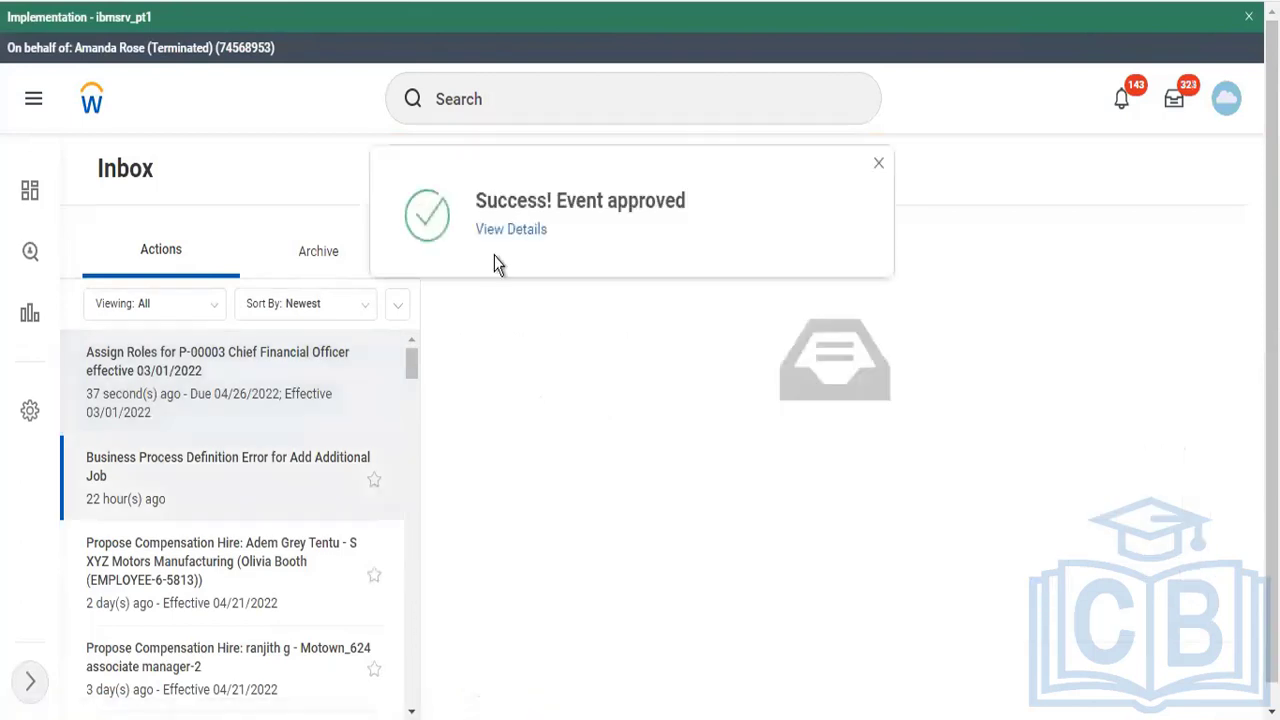
Find the Start Proxy task and switch the proxy session back to the Chief Financial Officer.
click(506, 108)
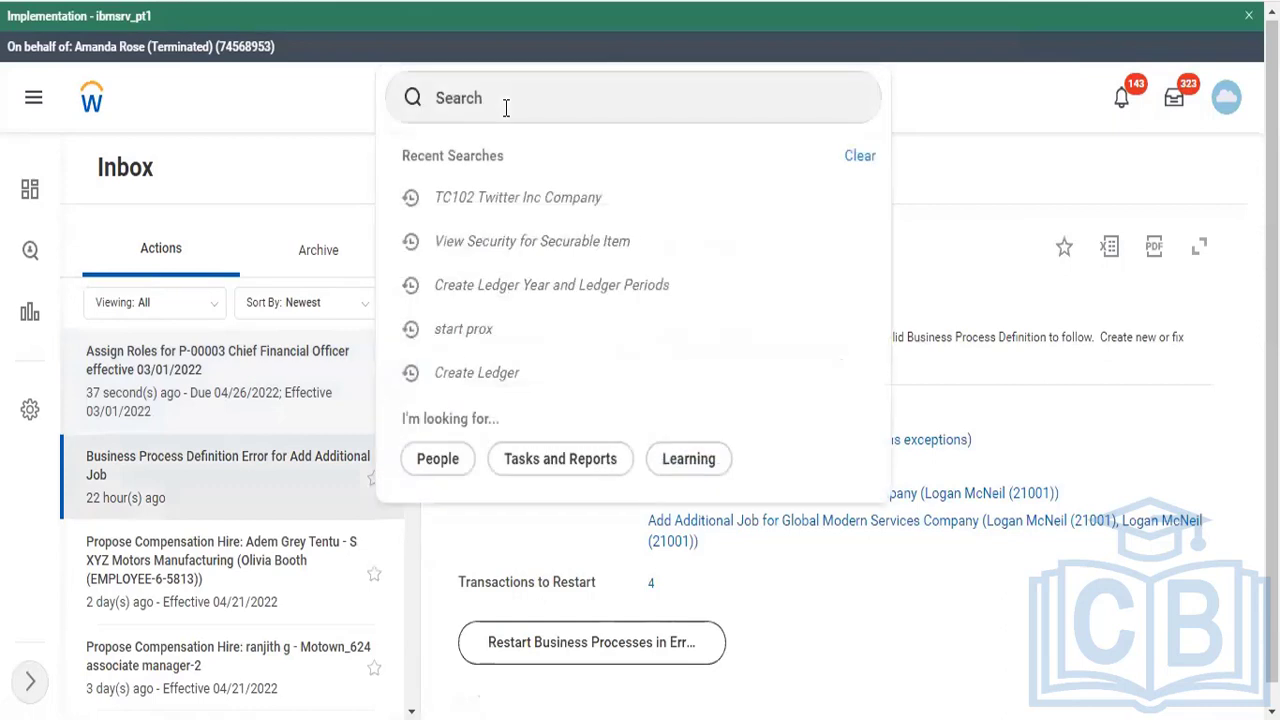
click(506, 108)
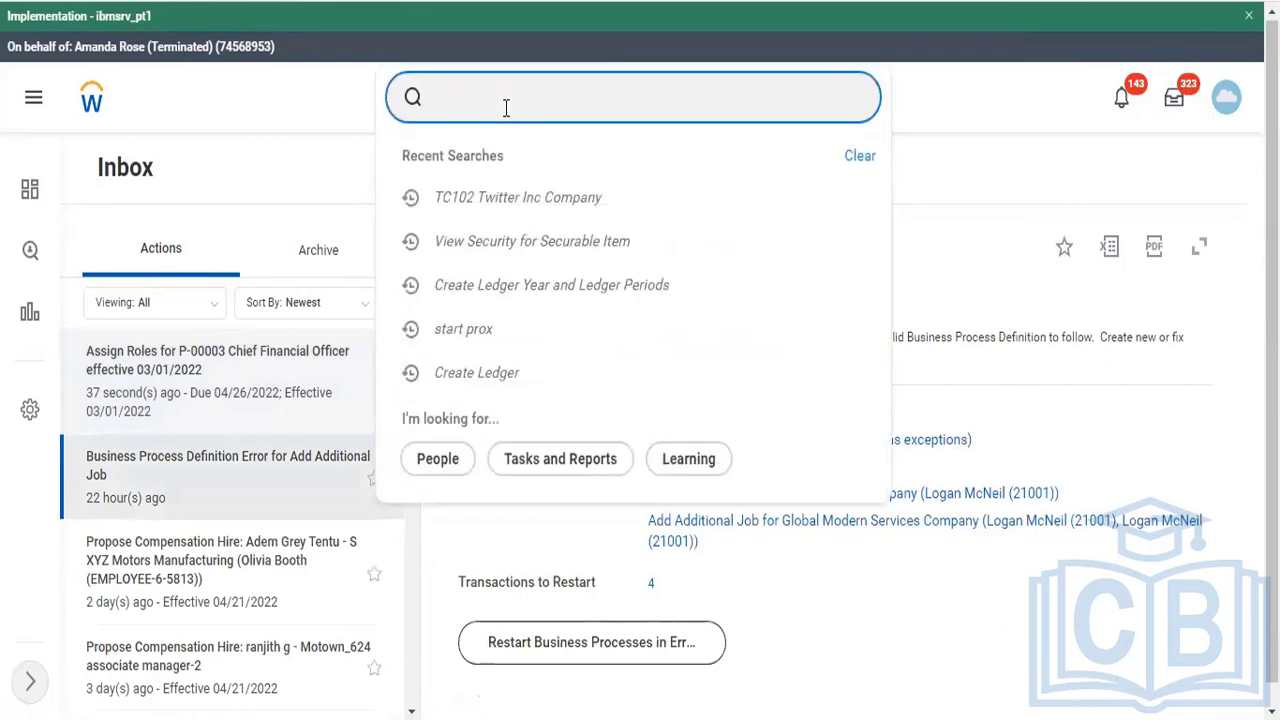
text(start prox)
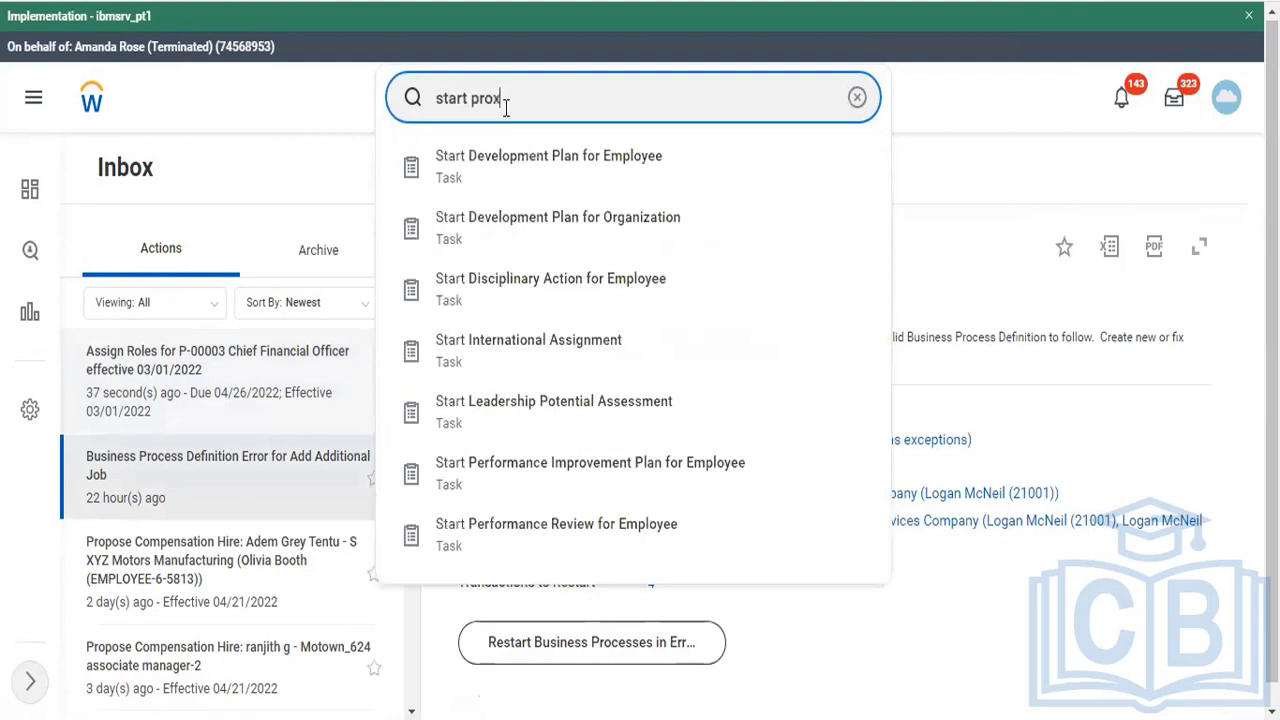
click(497, 183)
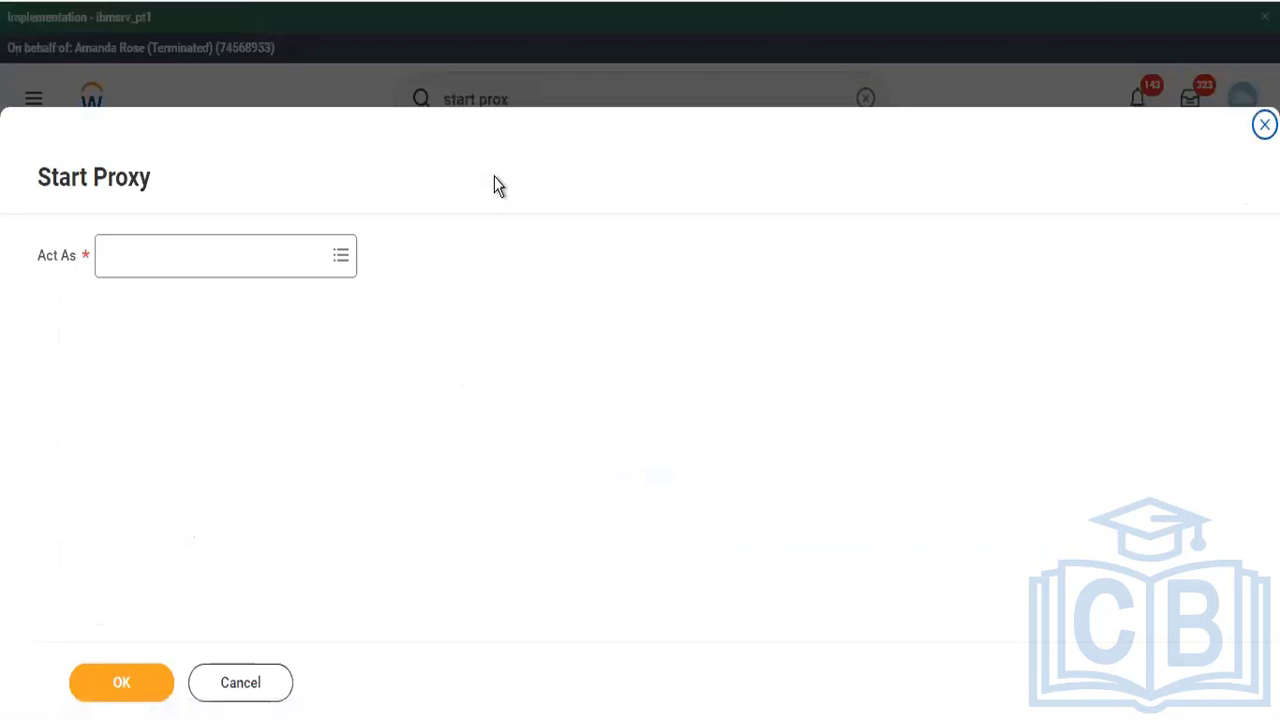
click(223, 255)
text(ter ser)
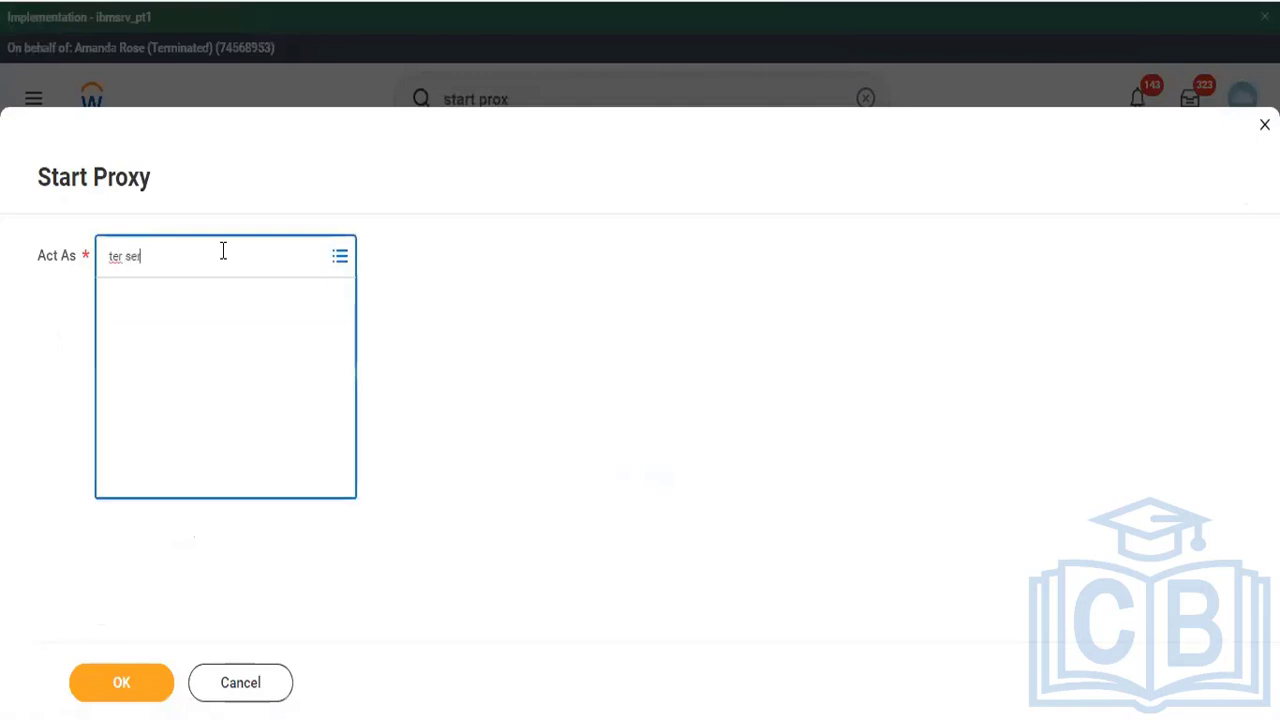
key(Return)
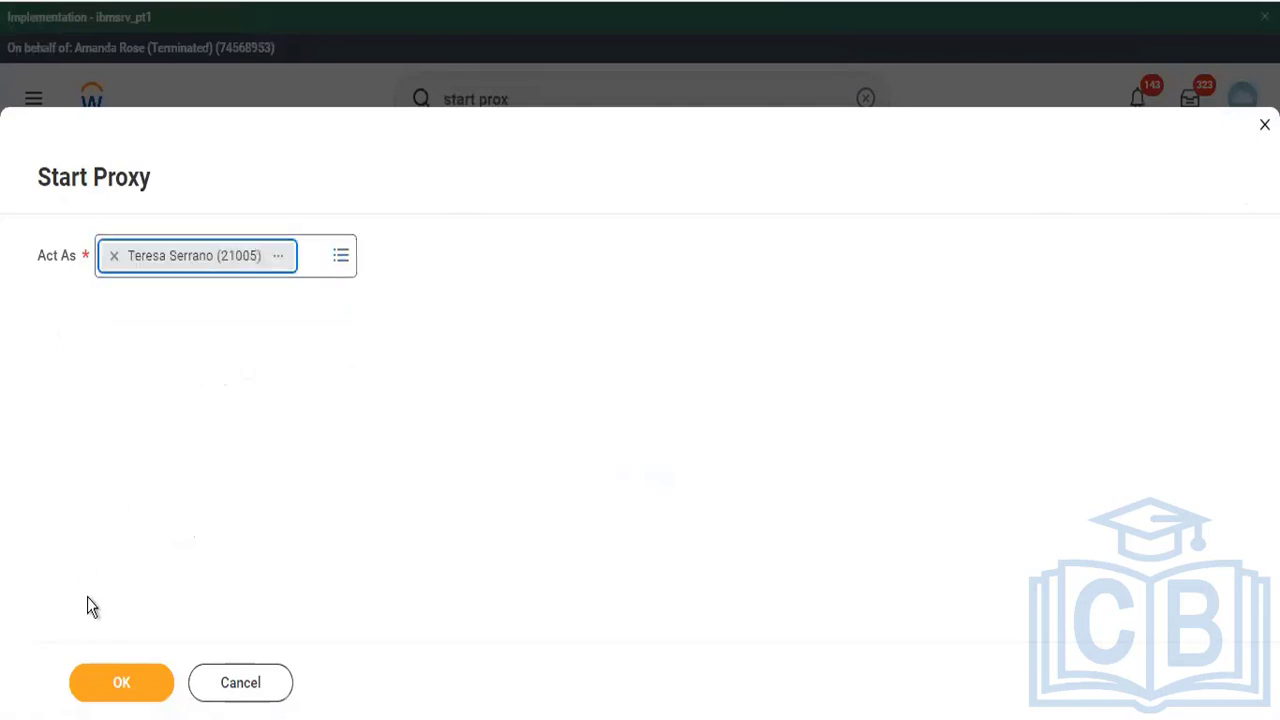
click(121, 684)
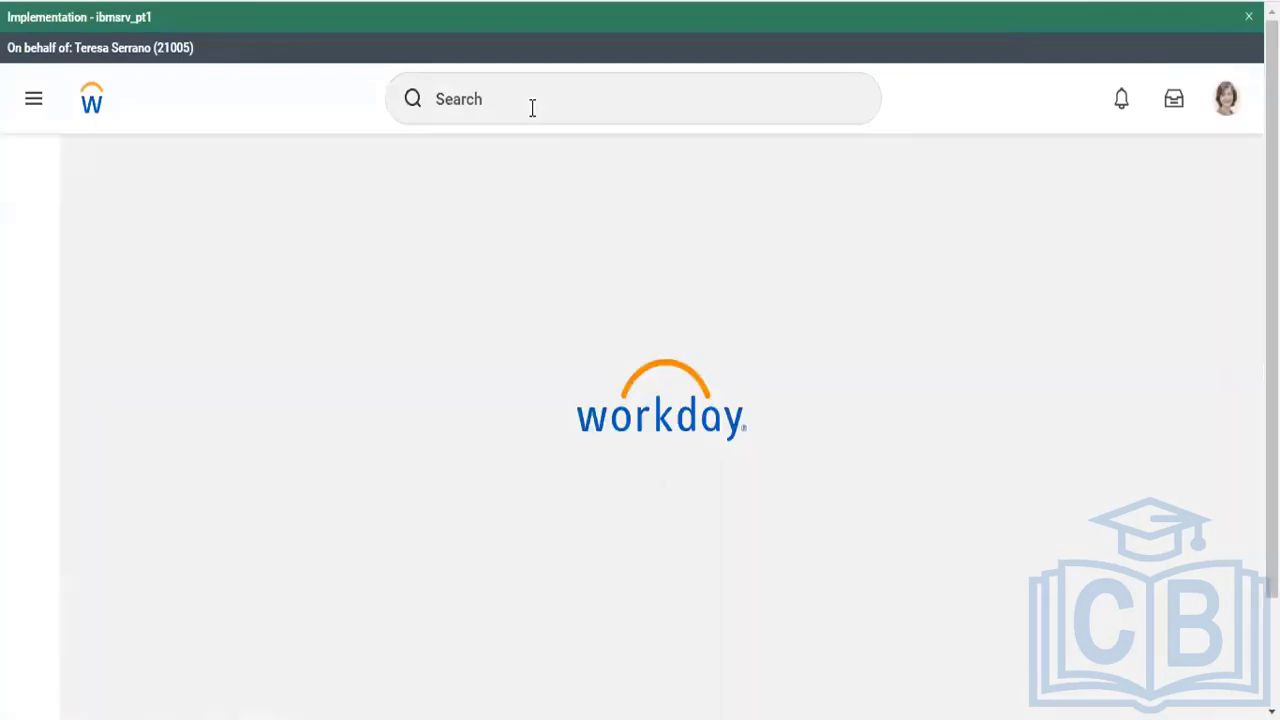
Search for the ledger creation tasks and open Create Ledger Year and Ledger Periods.
click(532, 108)
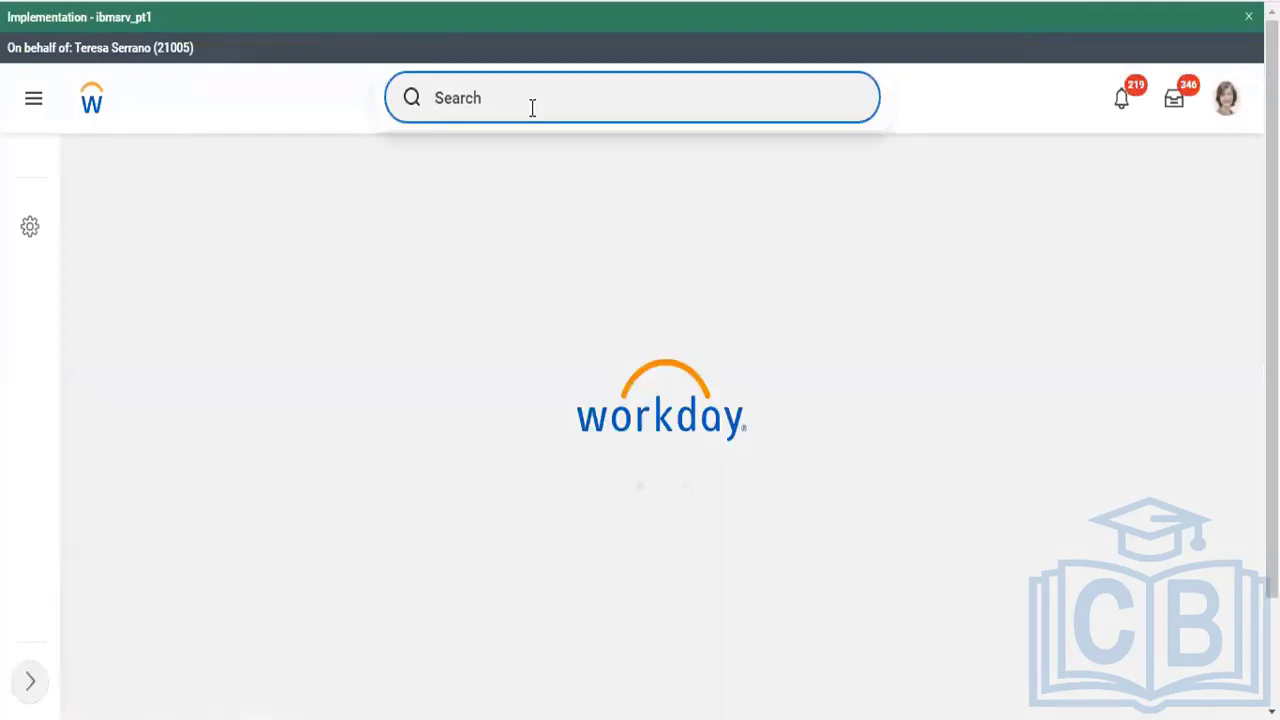
text(cro)
key(BackSpace)
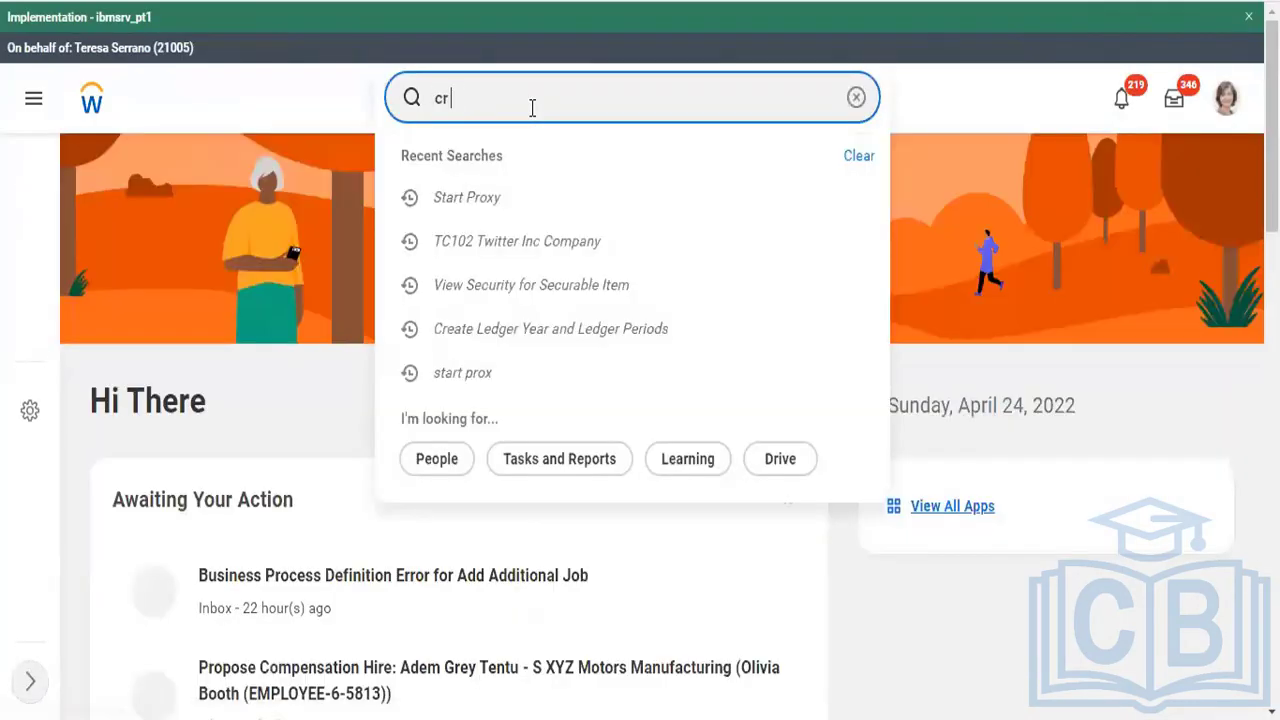
text(ledger)
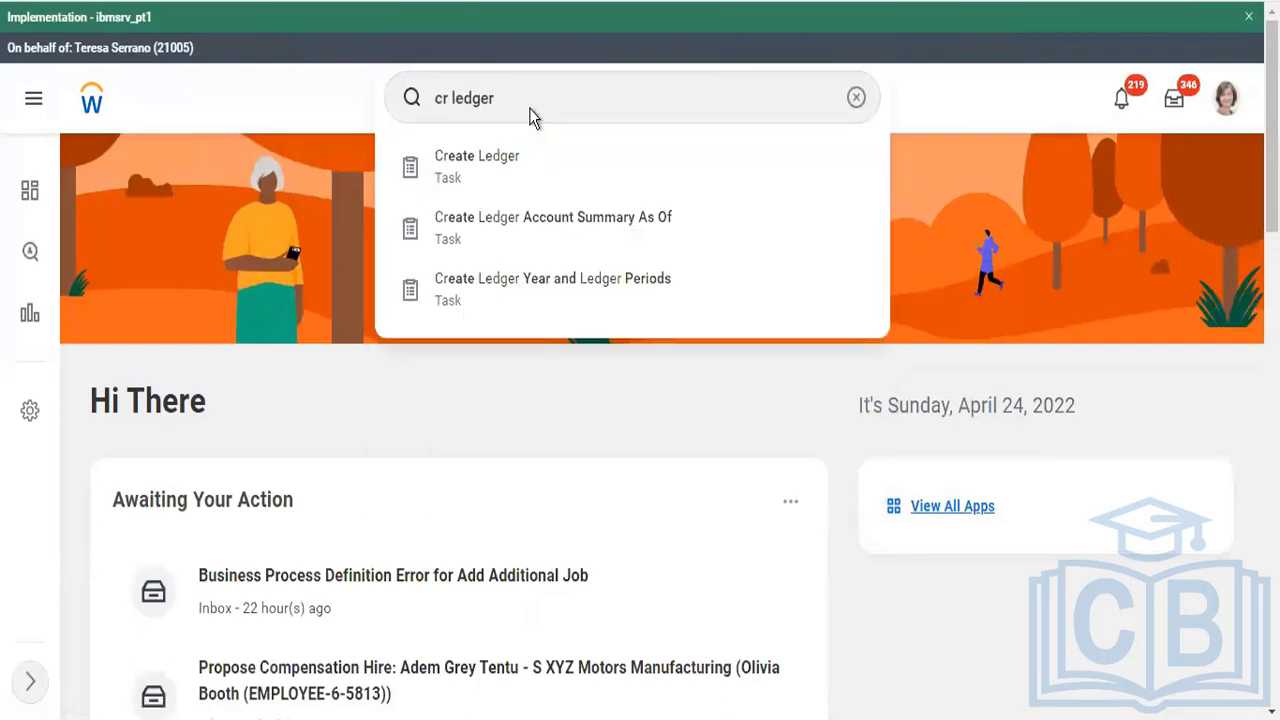
scroll(530, 112, down, 1)
scroll(530, 112, down, 2)
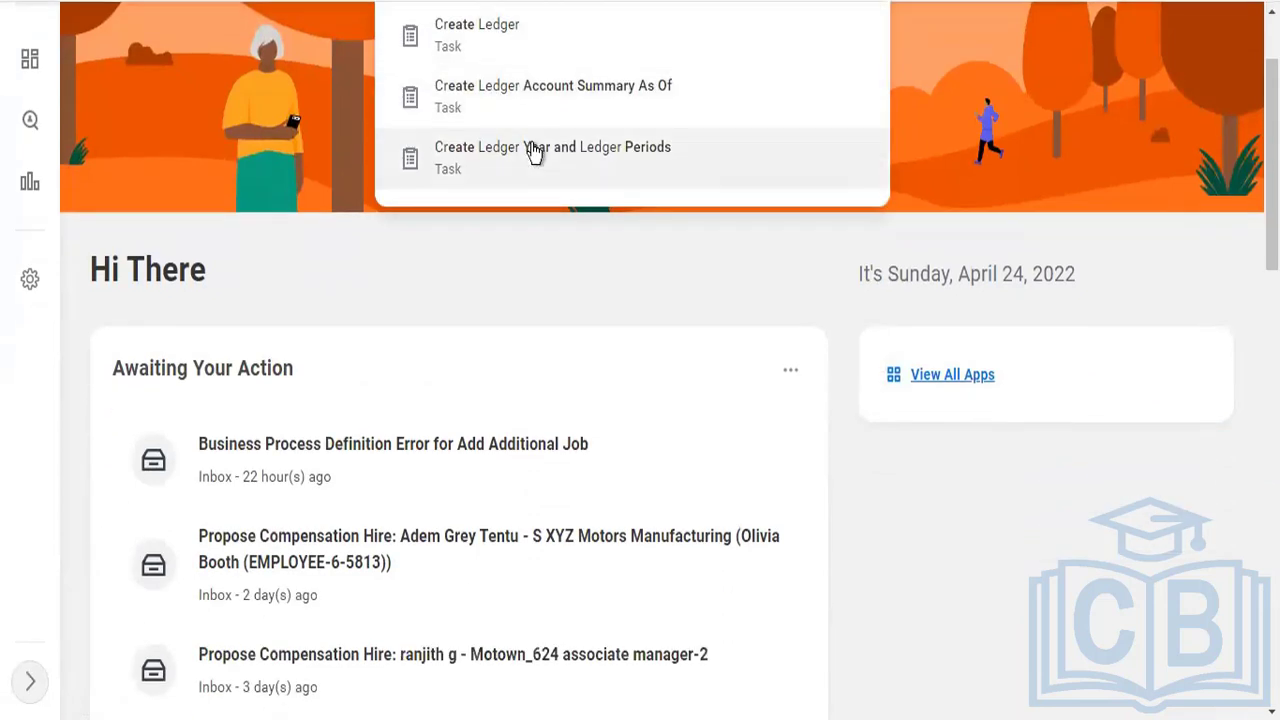
click(613, 210)
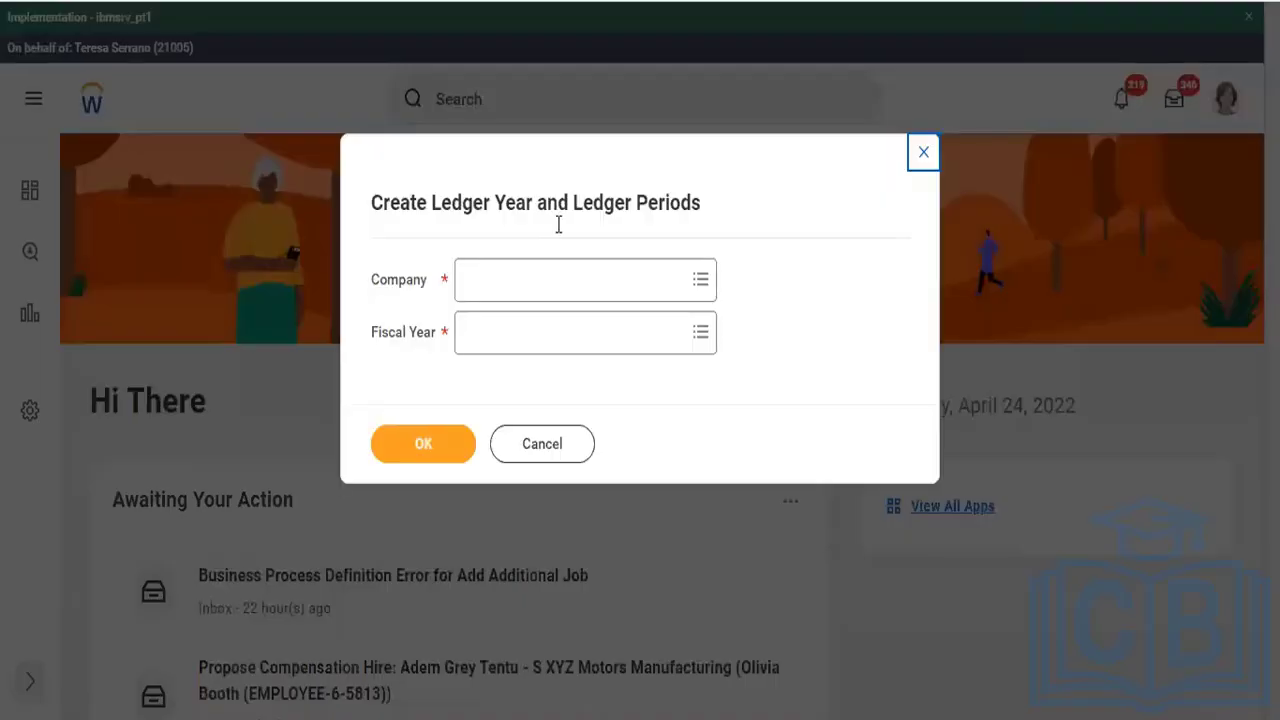
Try to select a fiscal year by type for TC102 Twitter Inc Company, and discard the ledger year request.
click(506, 277)
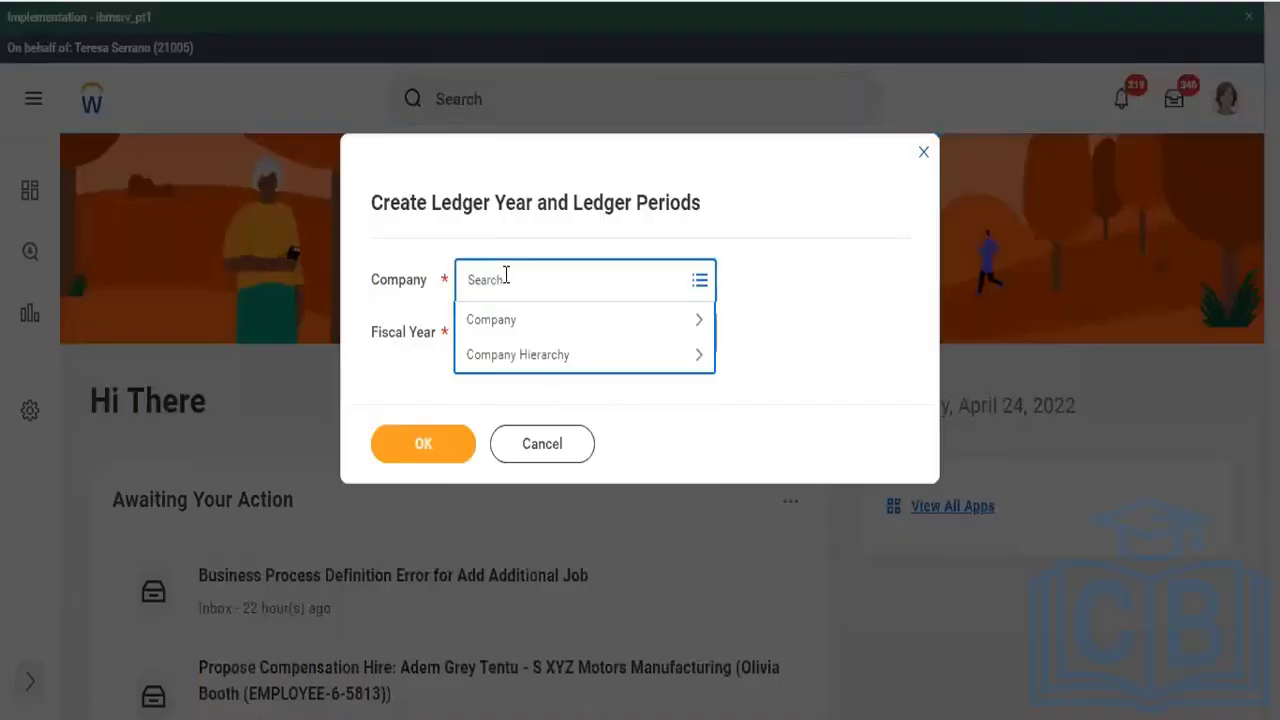
text(tc102)
key(Return)
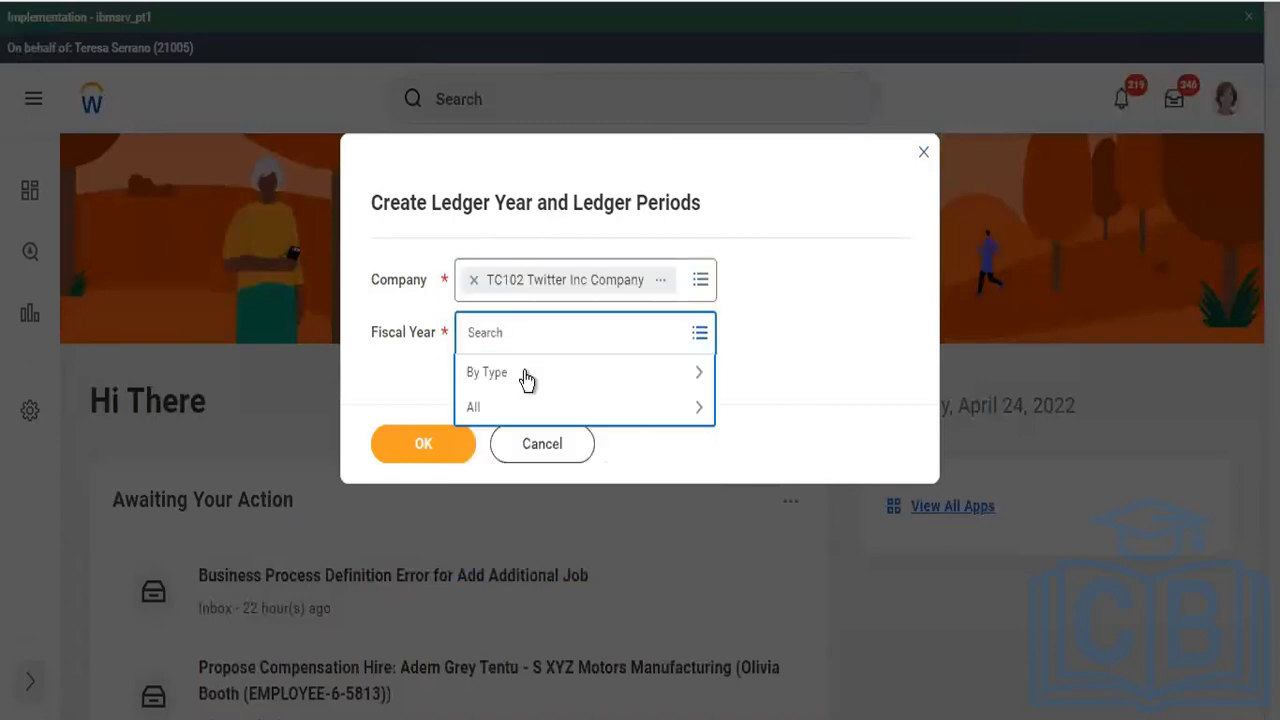
click(524, 376)
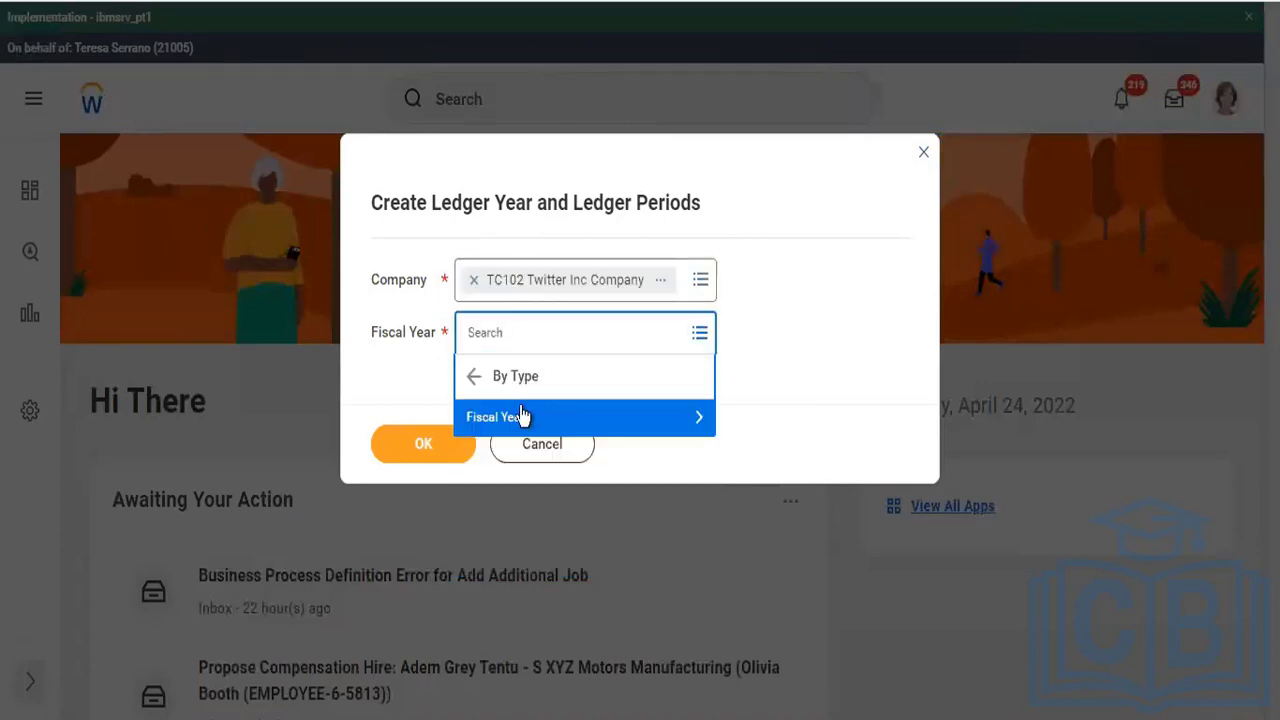
click(516, 415)
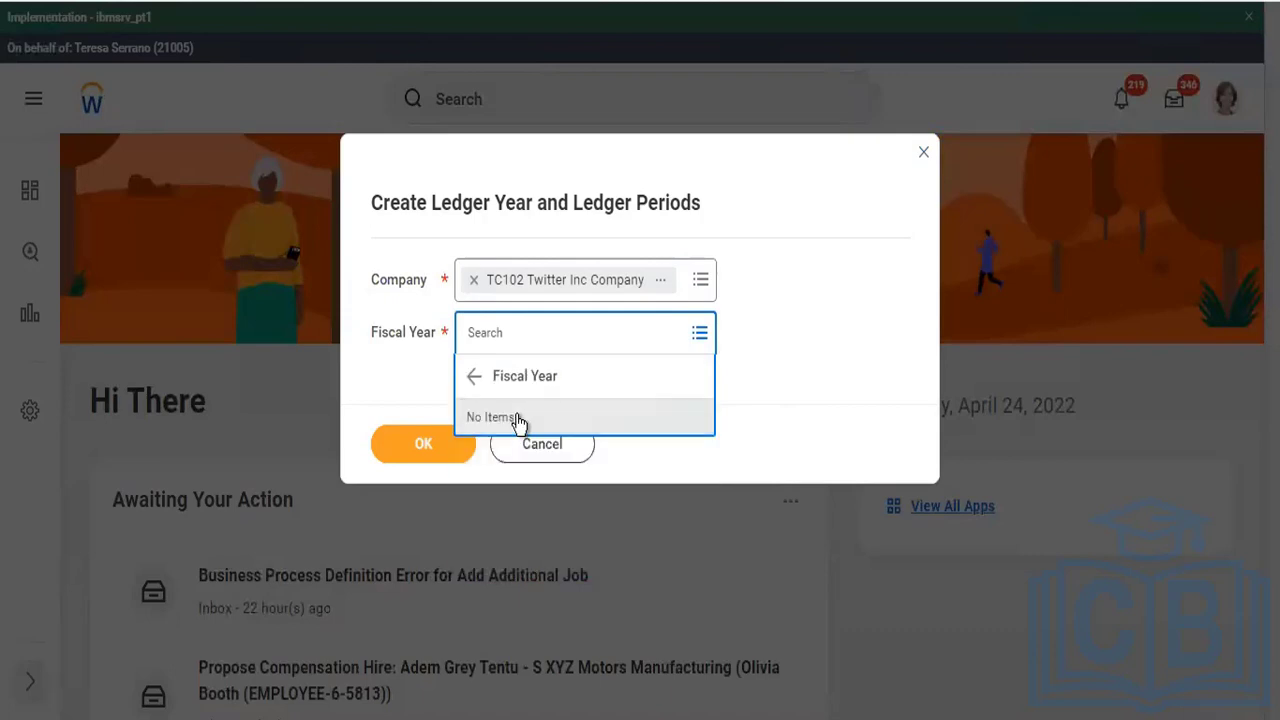
click(474, 376)
click(474, 378)
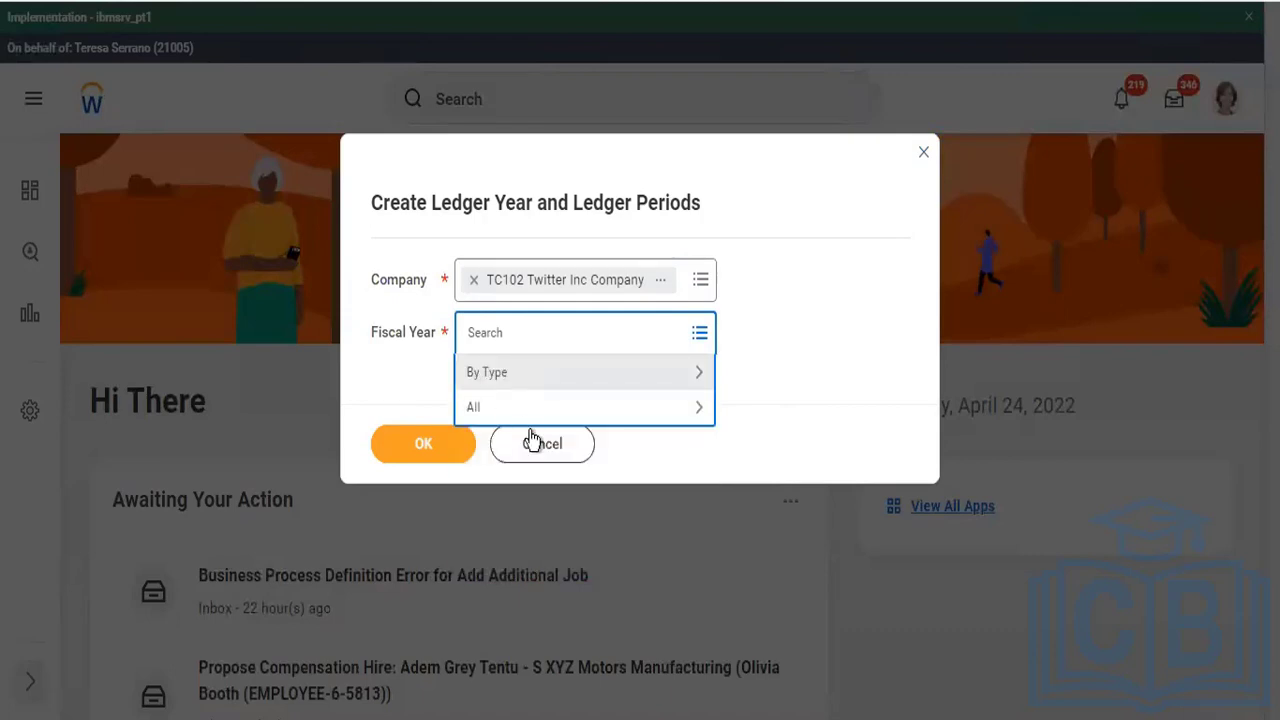
click(543, 446)
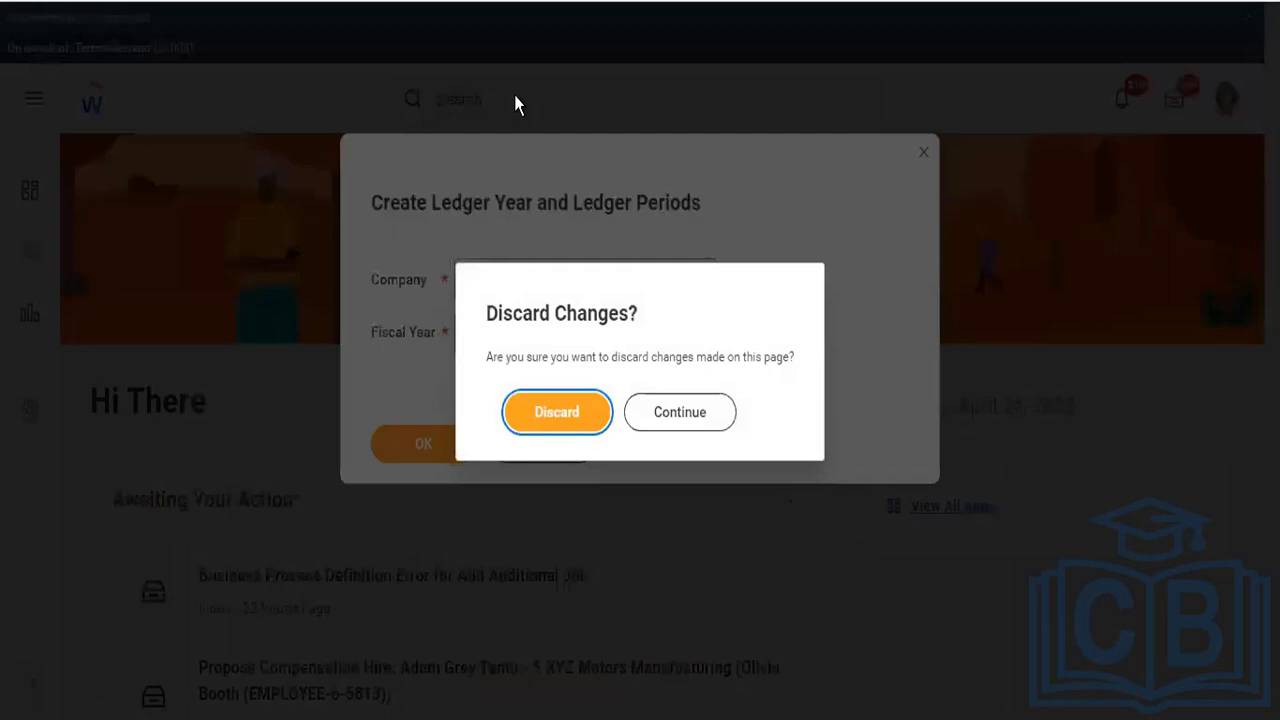
click(586, 413)
Find and open the Mass Update Ledger Period Status task.
click(577, 97)
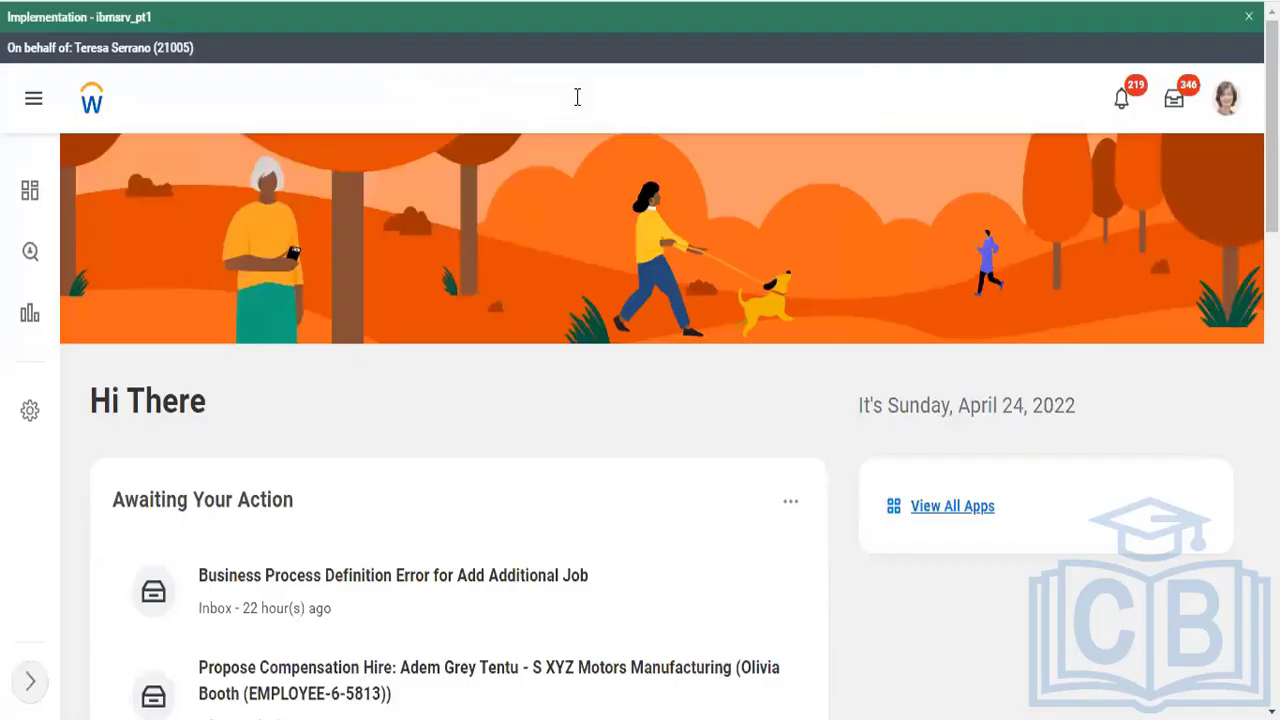
text(na)
key(BackSpace)
key(BackSpace)
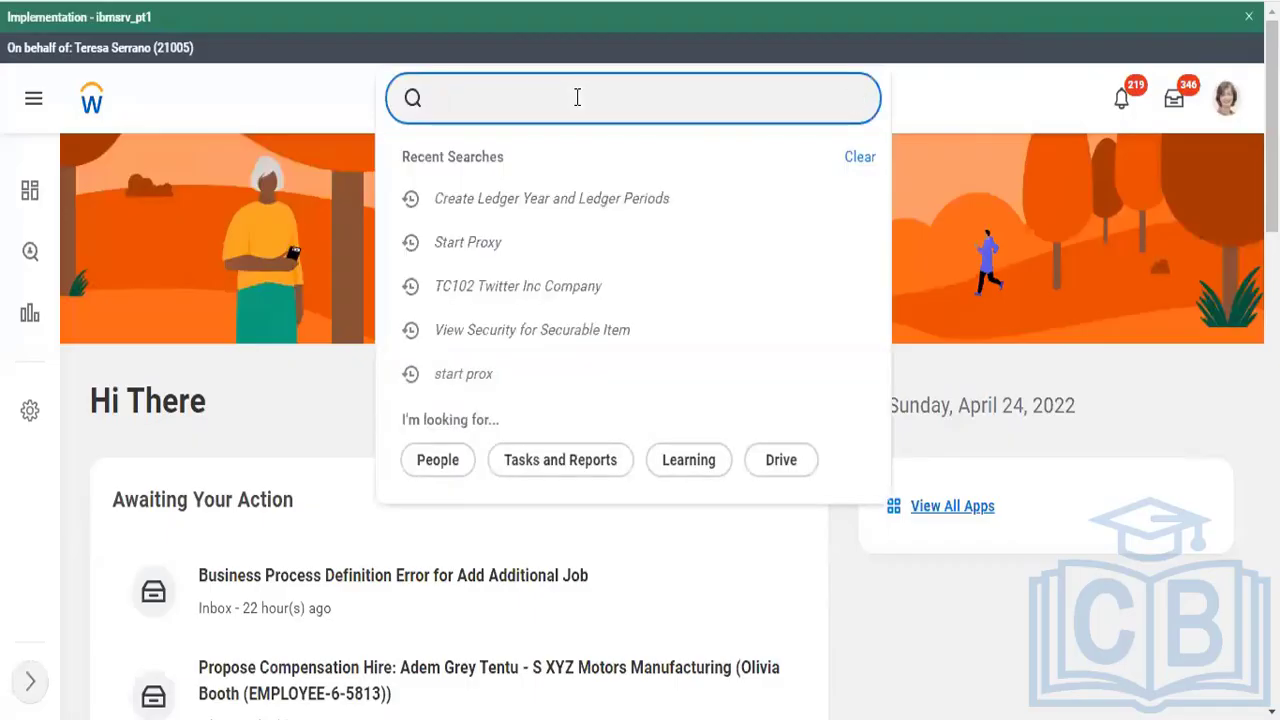
text(mass update led)
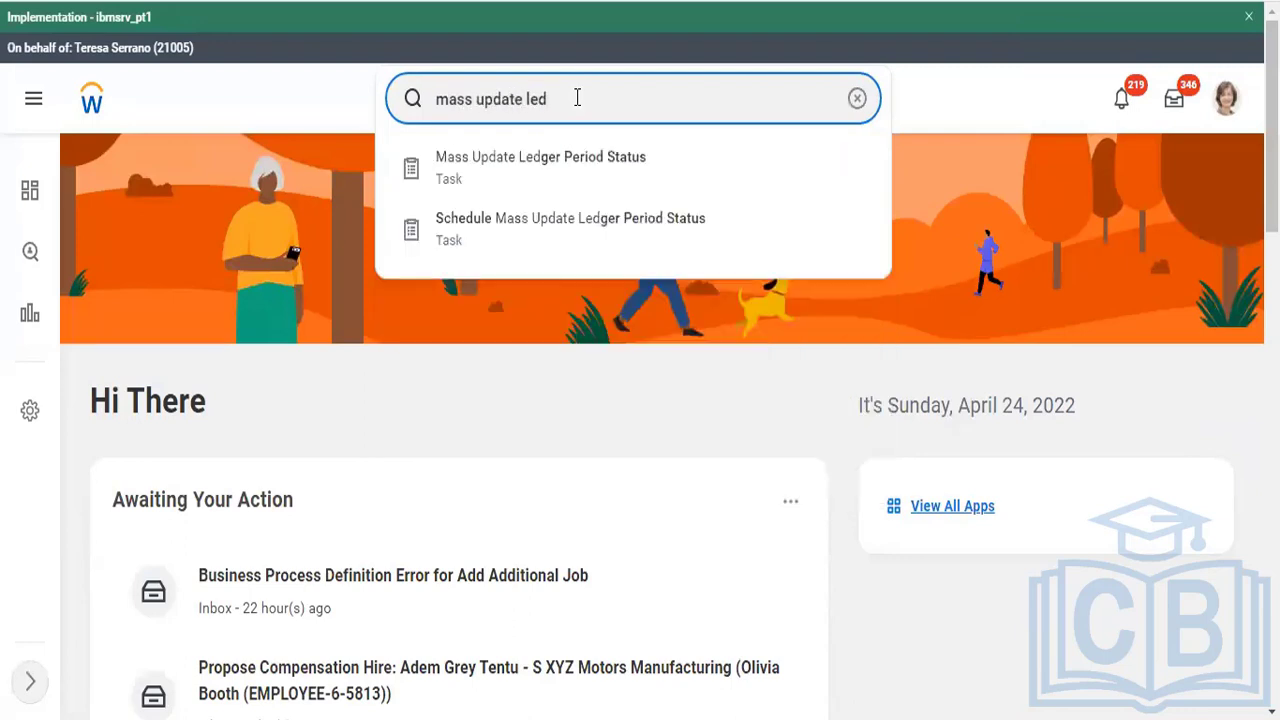
key(Down)
key(Return)
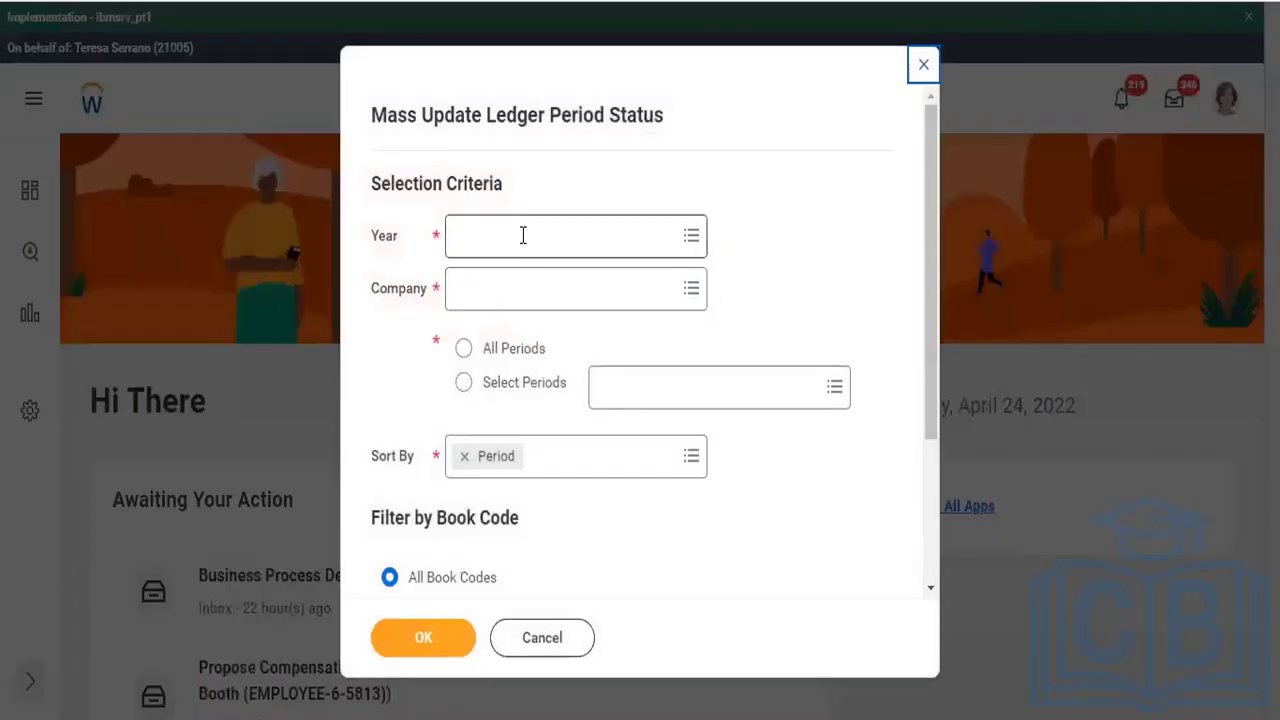
Set the year for the ledger period update to 2022 Standard Corporate Schedule.
click(522, 236)
text(20222)
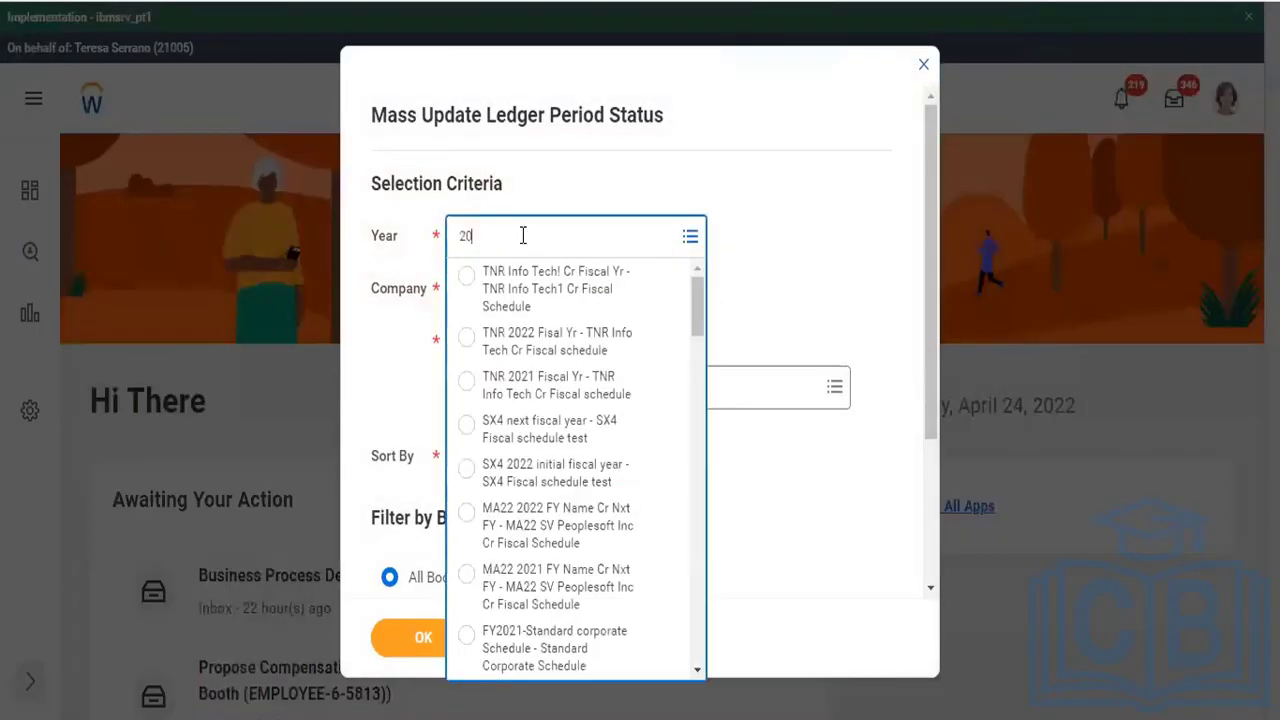
key(BackSpace)
key(Return)
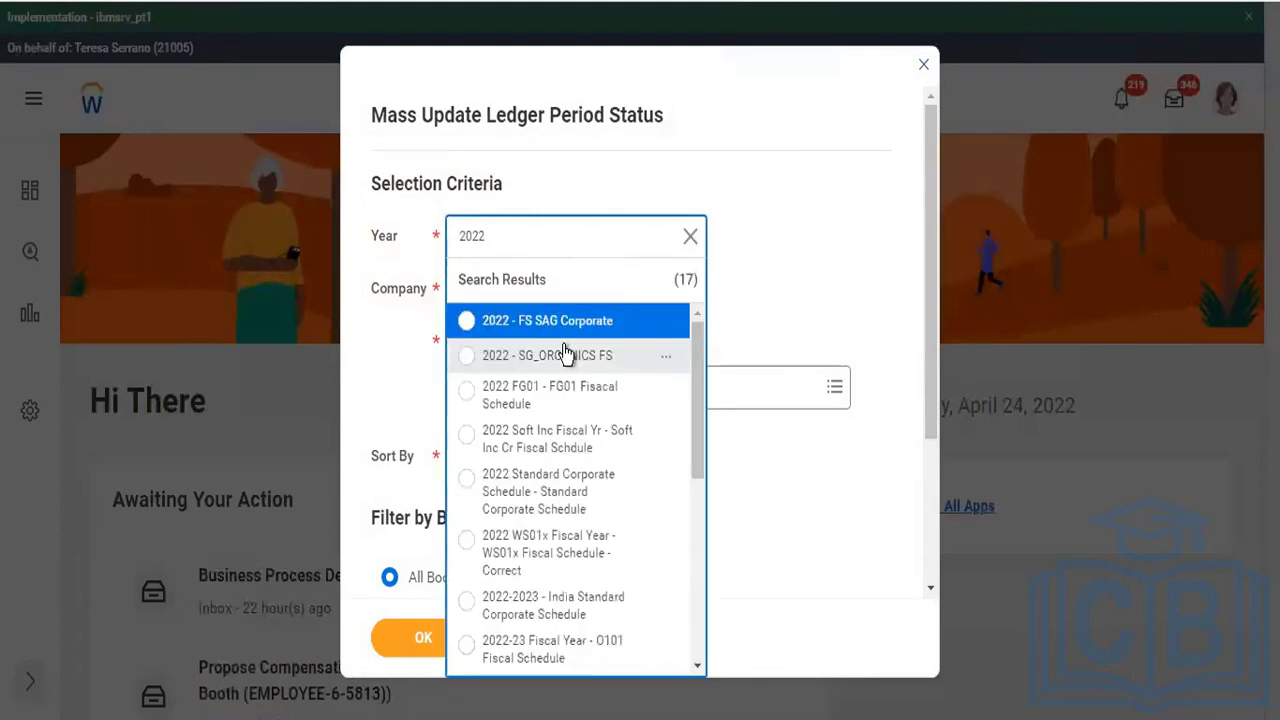
click(563, 494)
Look for TC102 among the companies available for the ledger period update, and discard the request.
click(495, 308)
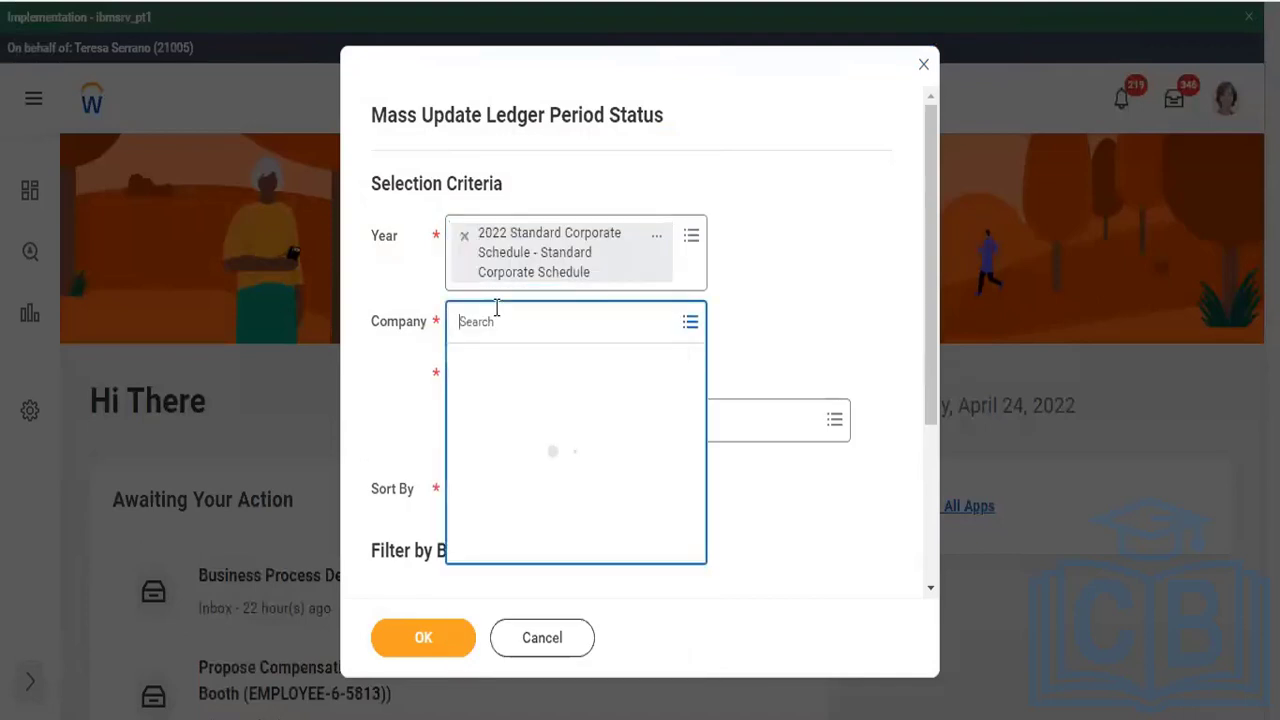
text(tc102)
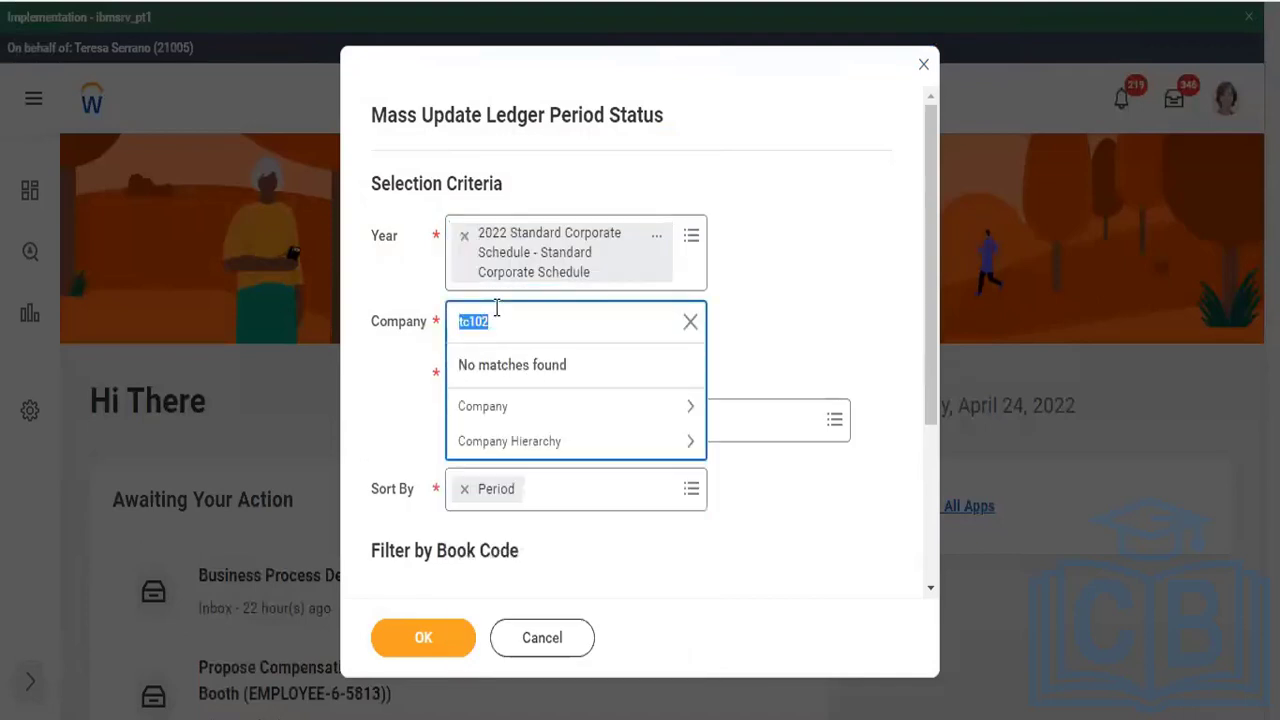
click(501, 408)
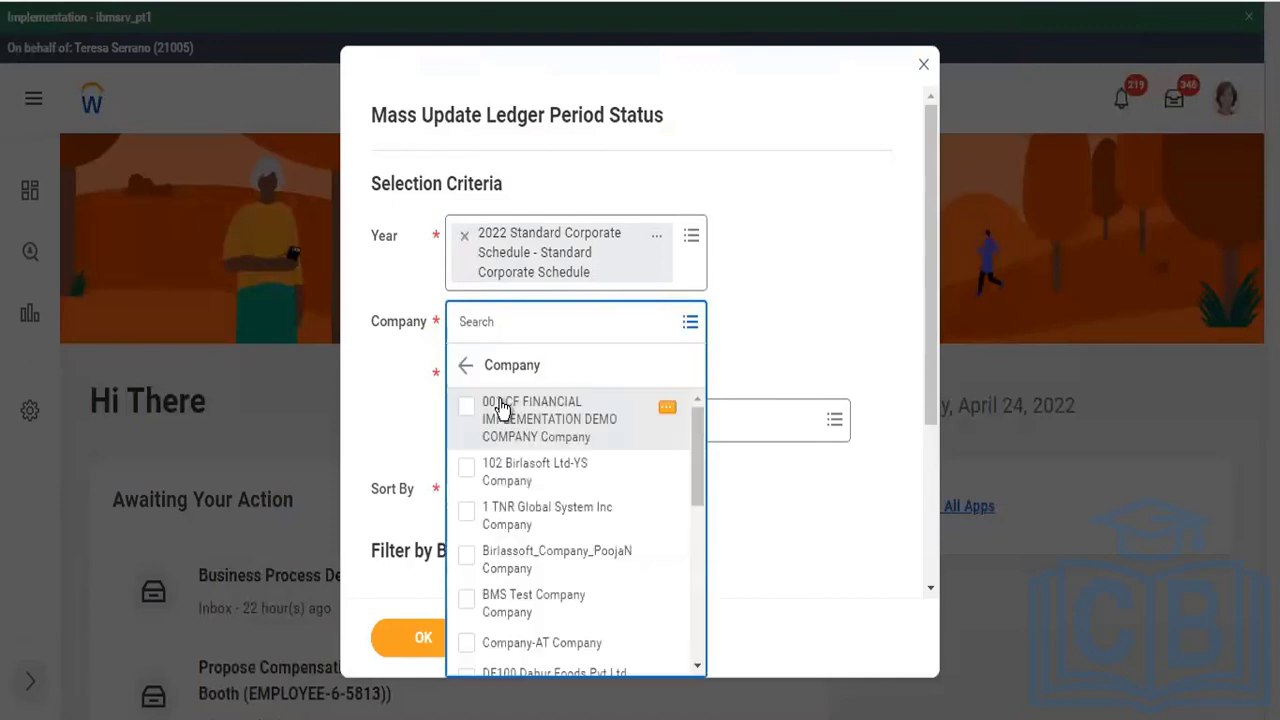
scroll(538, 598, down, 5)
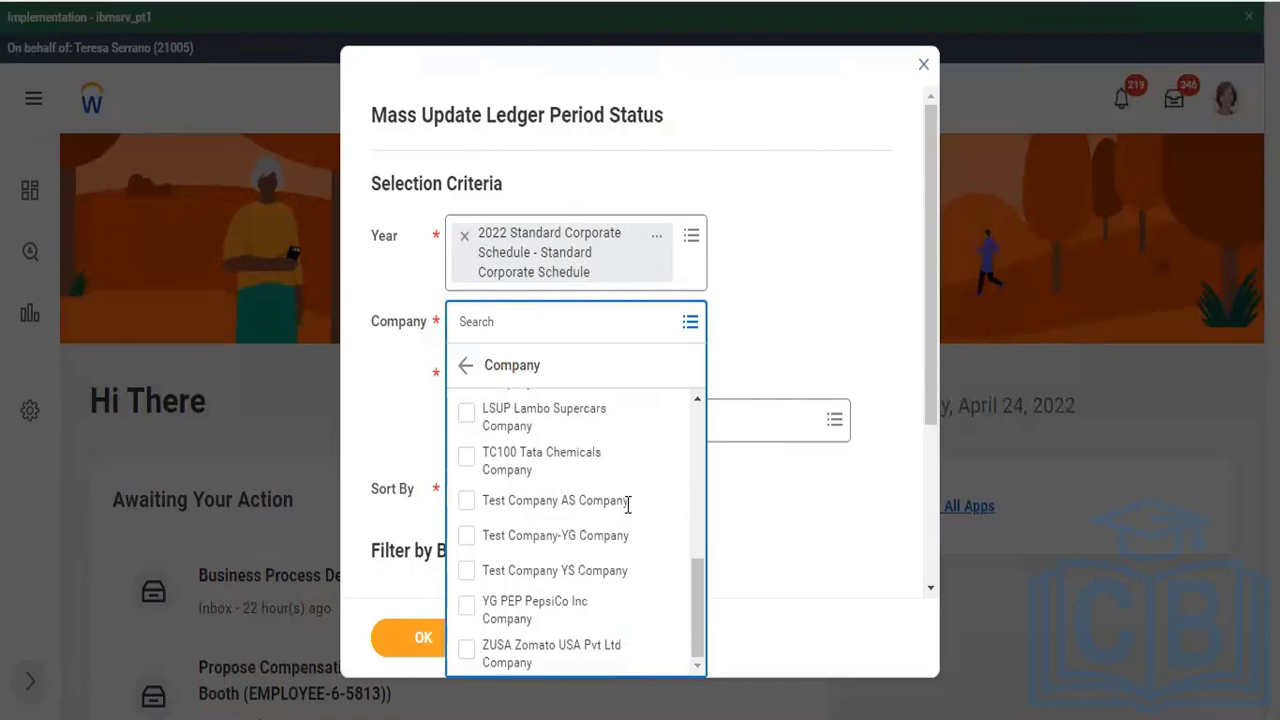
click(466, 366)
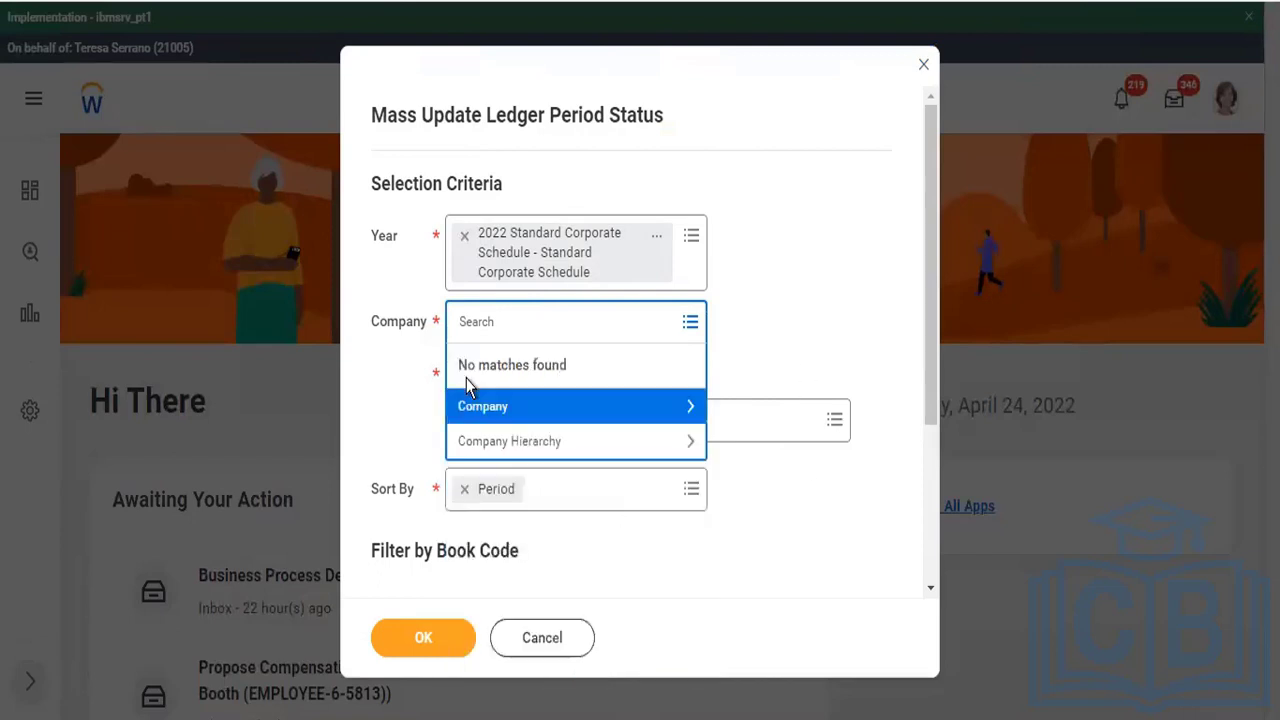
click(677, 536)
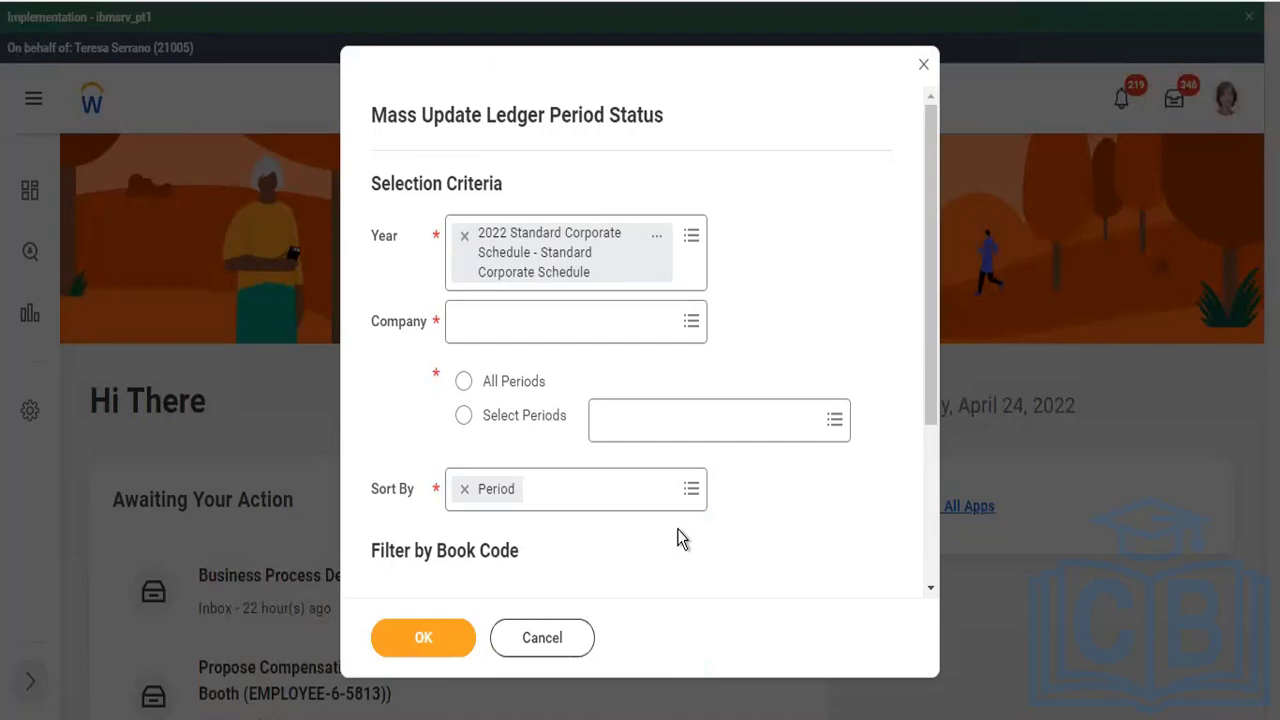
click(527, 634)
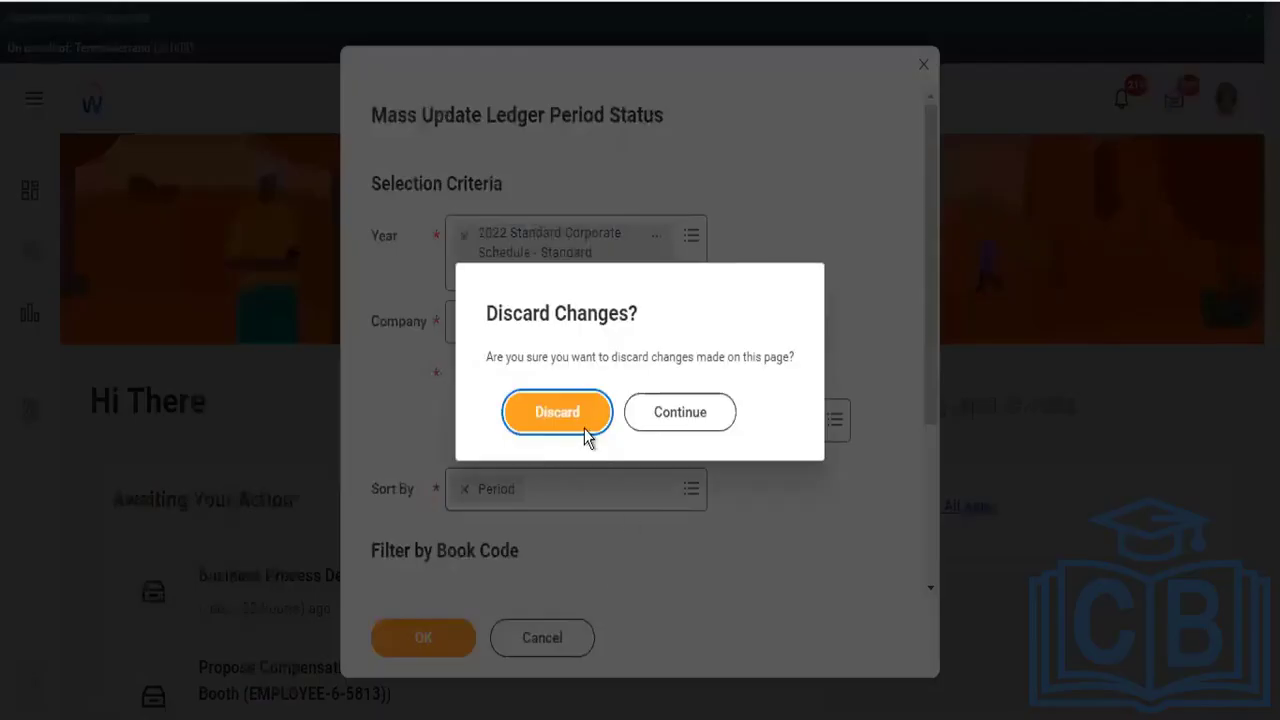
click(577, 425)
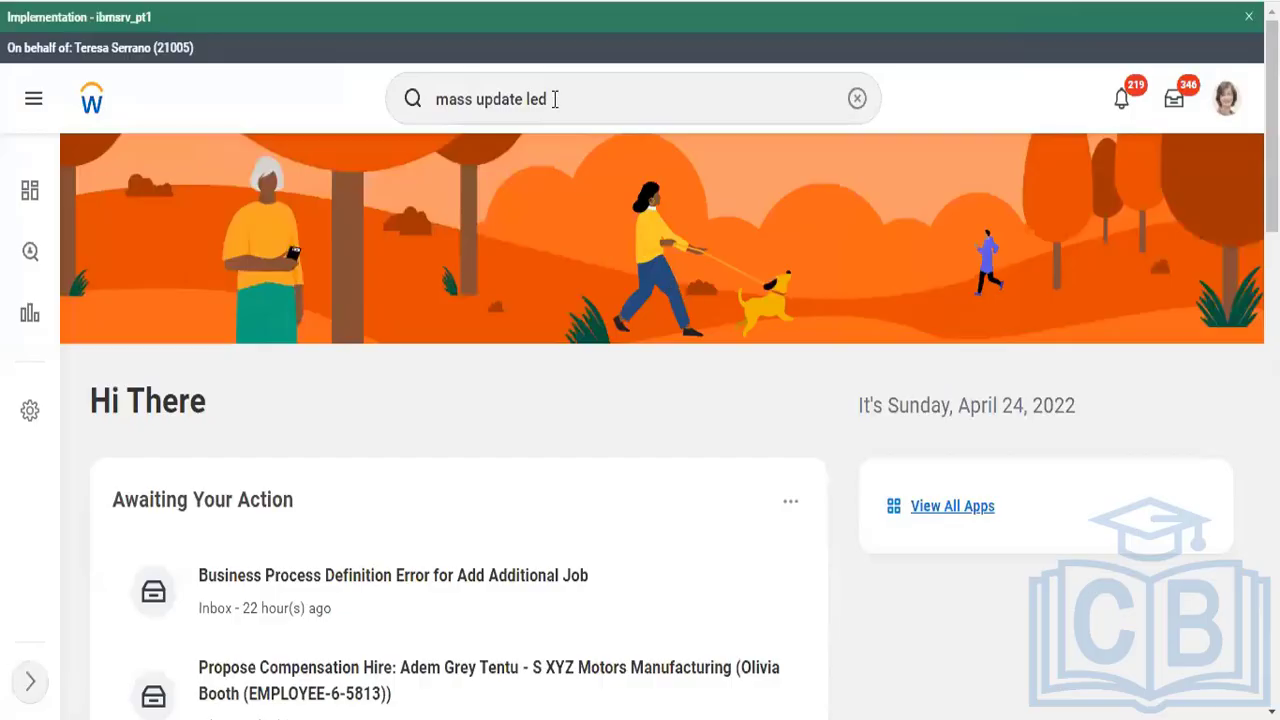
Find the Chief HR Officer's worker profile and start Assign Roles - Add/Remove for that worker.
click(555, 99)
drag(555, 99, 385, 108)
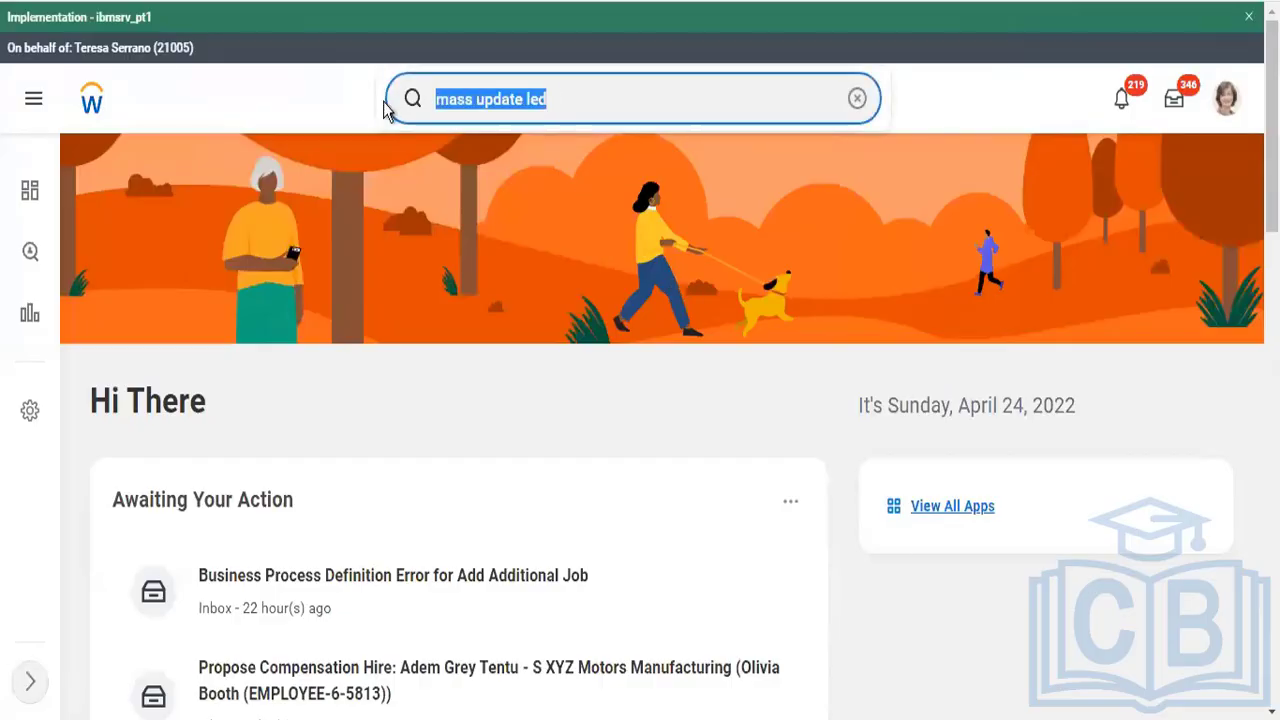
text(logan mc)
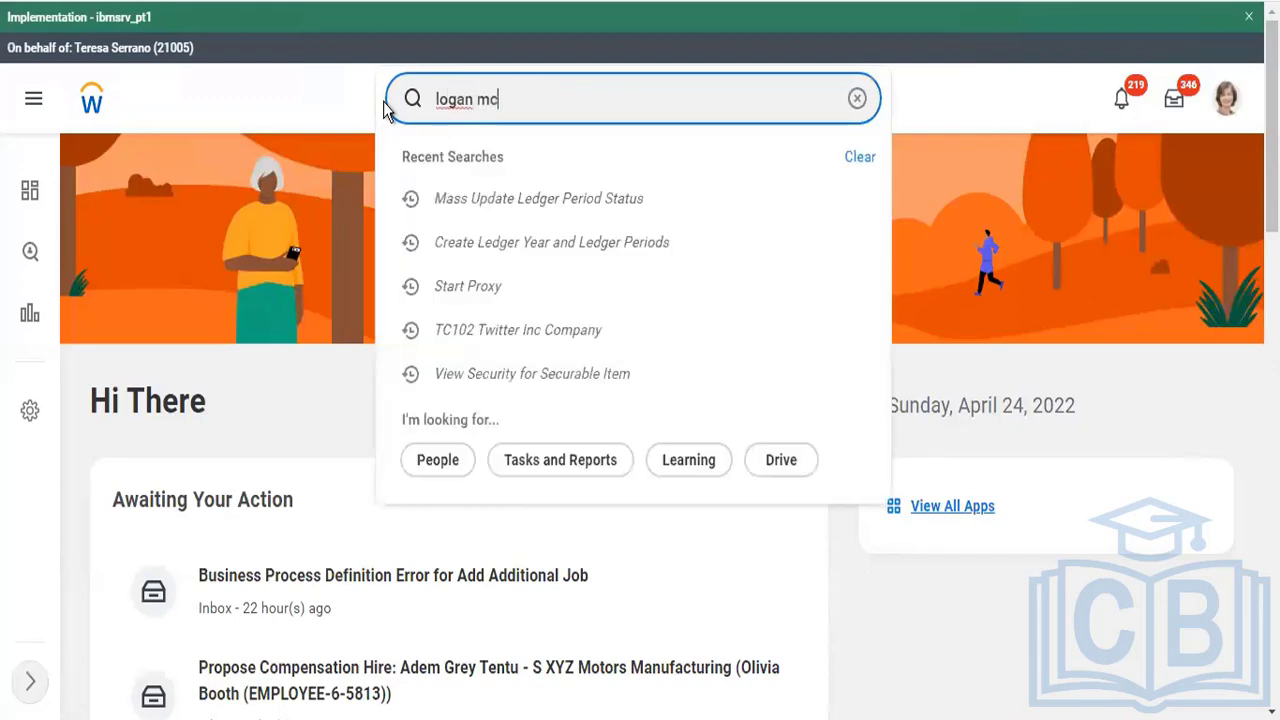
key(Down)
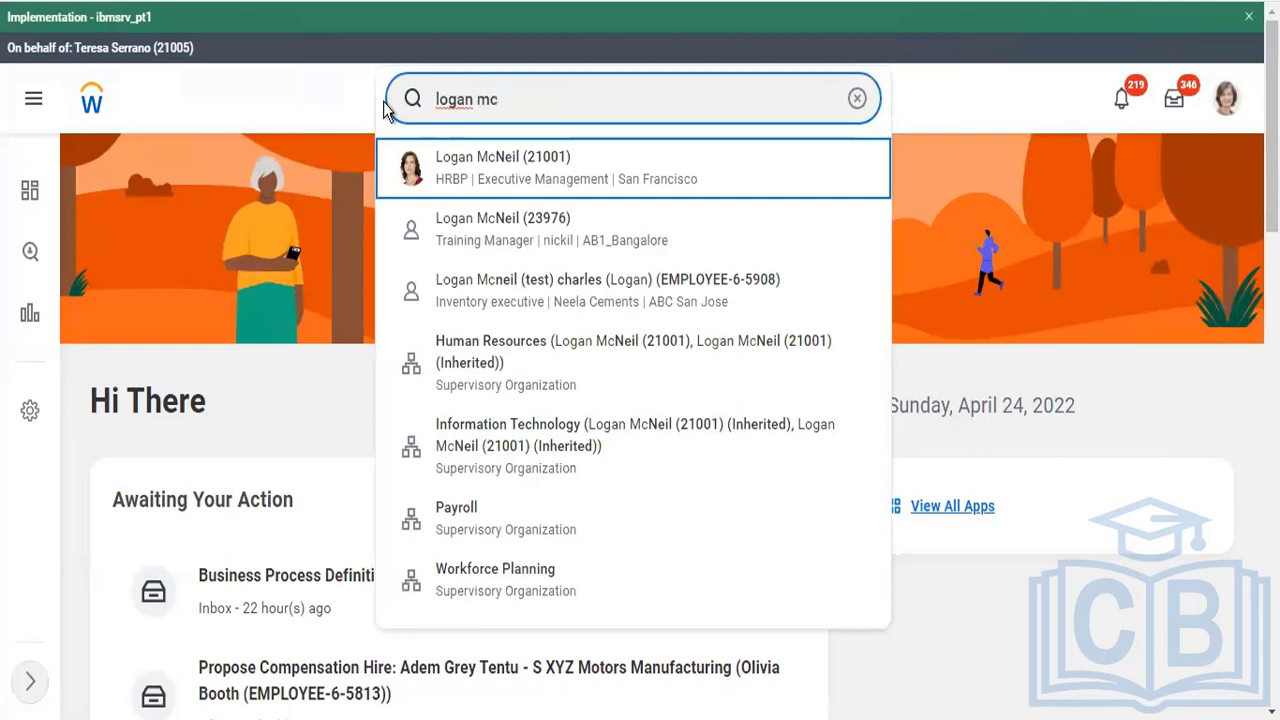
click(384, 102)
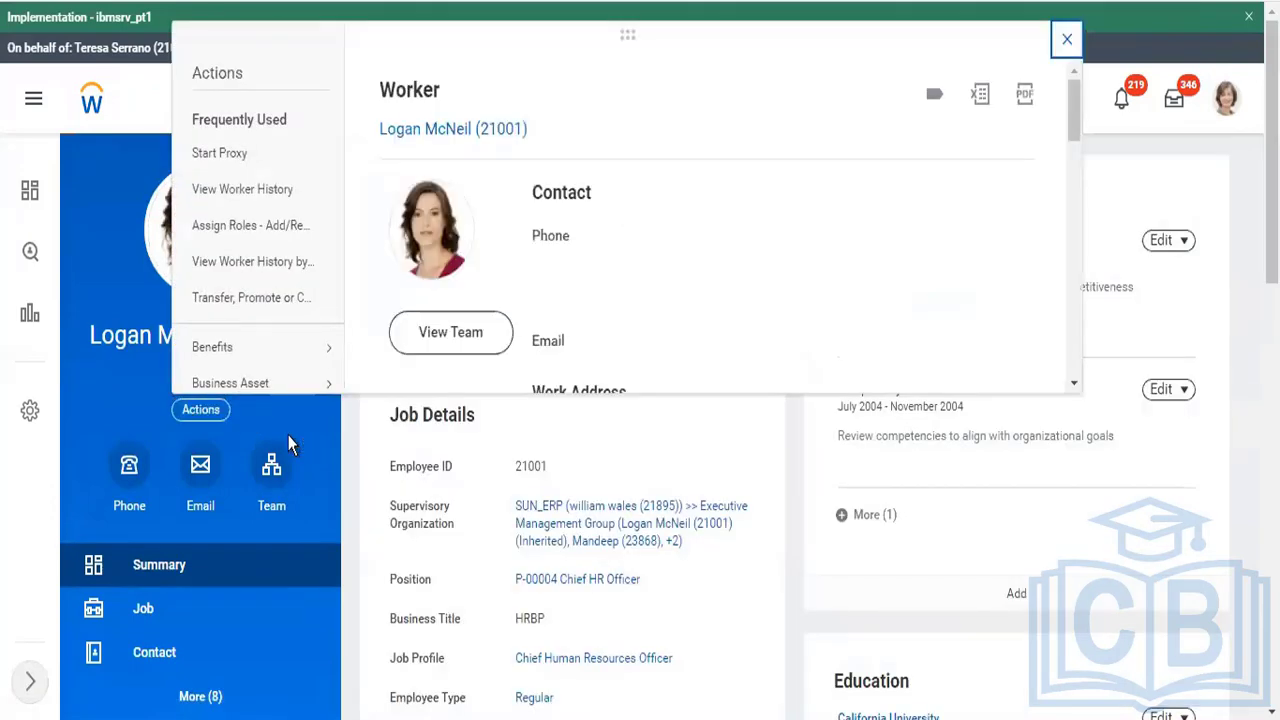
click(267, 229)
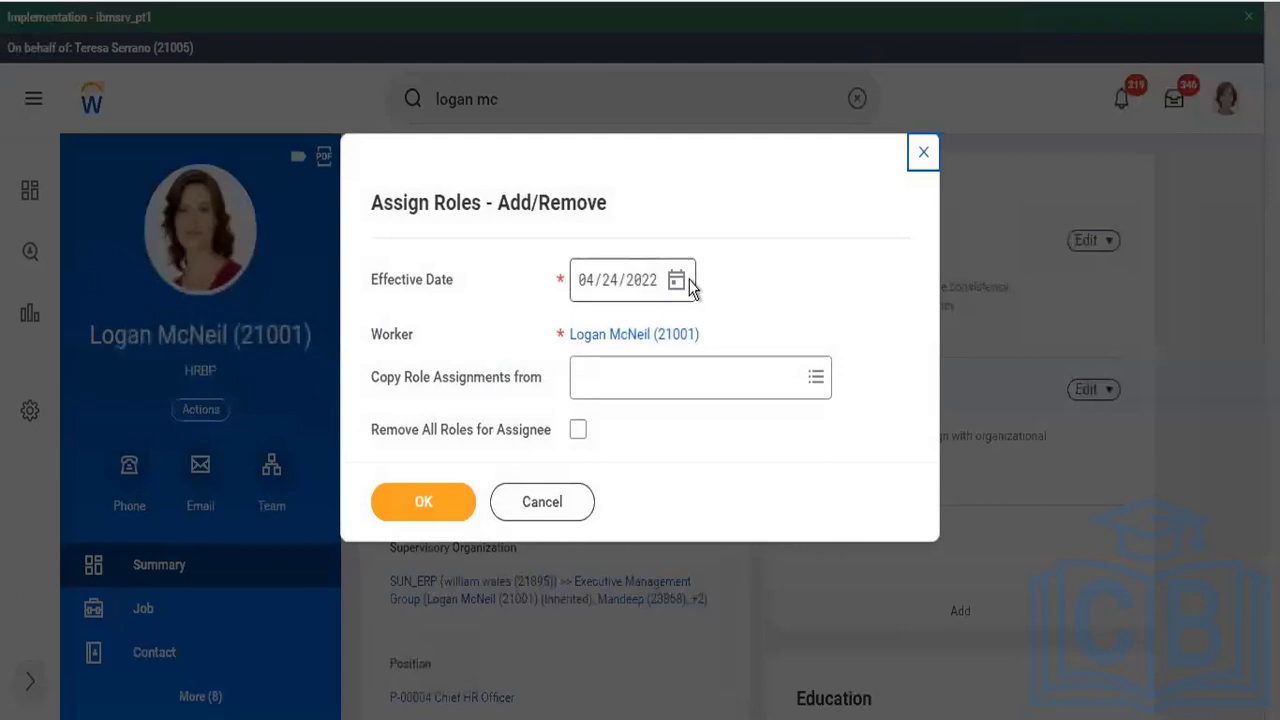
Try to begin the worker's role assignment with an effective date of 04/18/2022.
click(677, 283)
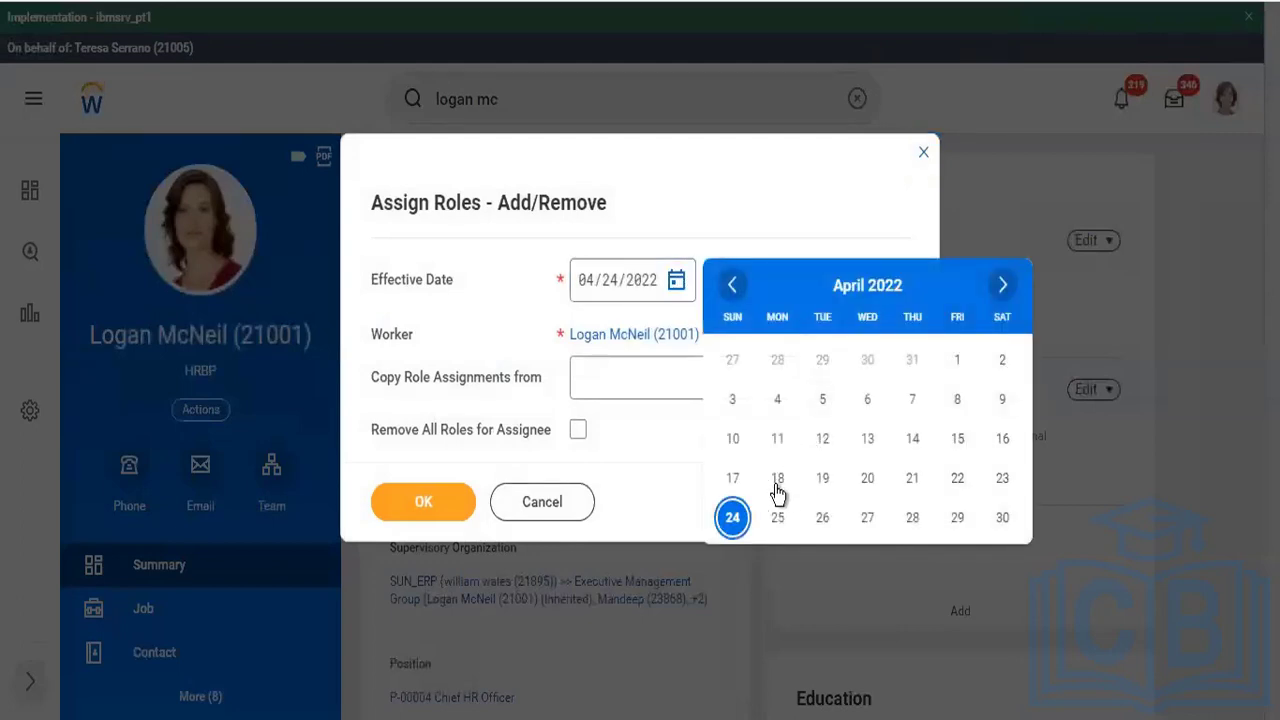
click(777, 490)
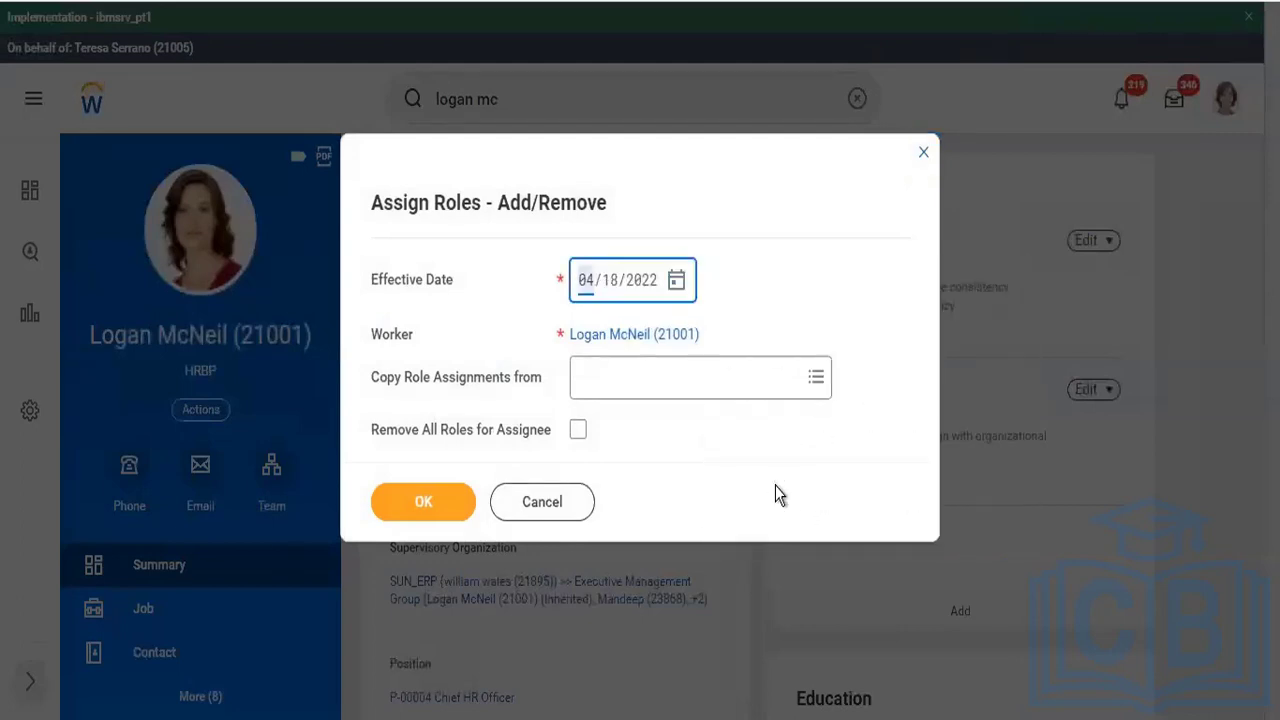
click(425, 510)
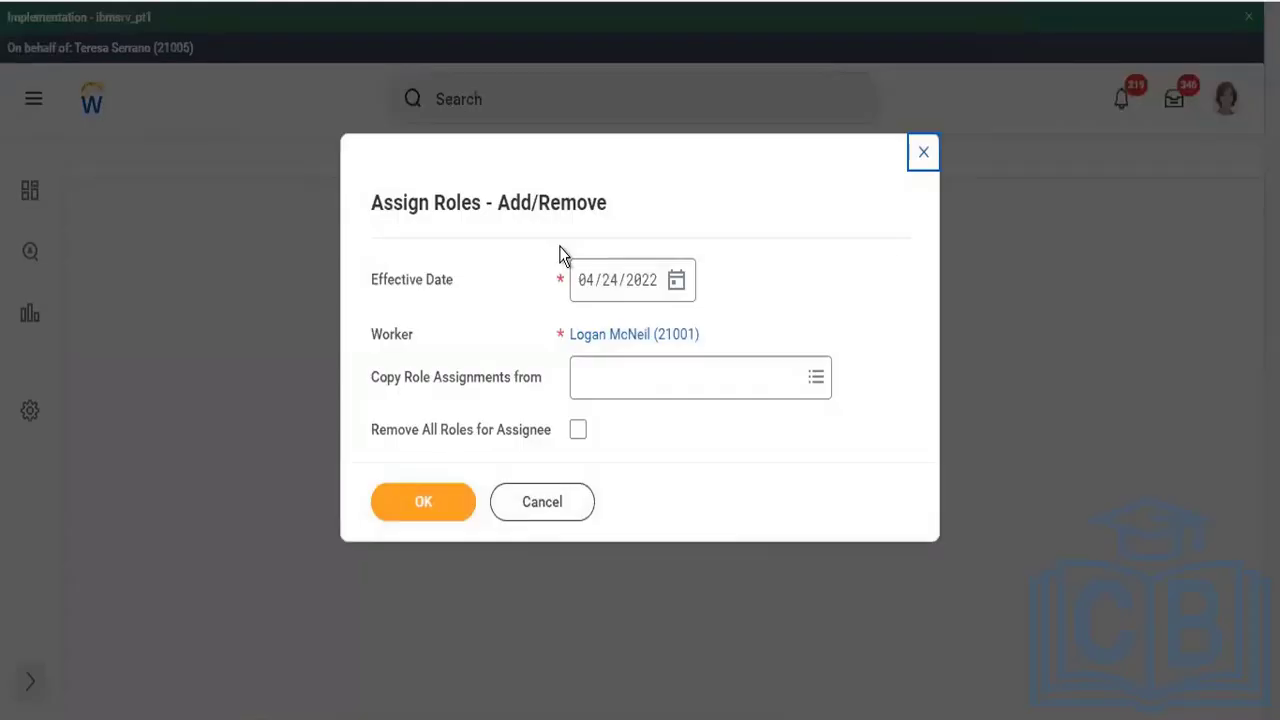
Try to begin the Chief HR Officer's role assignment with an effective date of 04/19/2022, and discard the request.
click(678, 282)
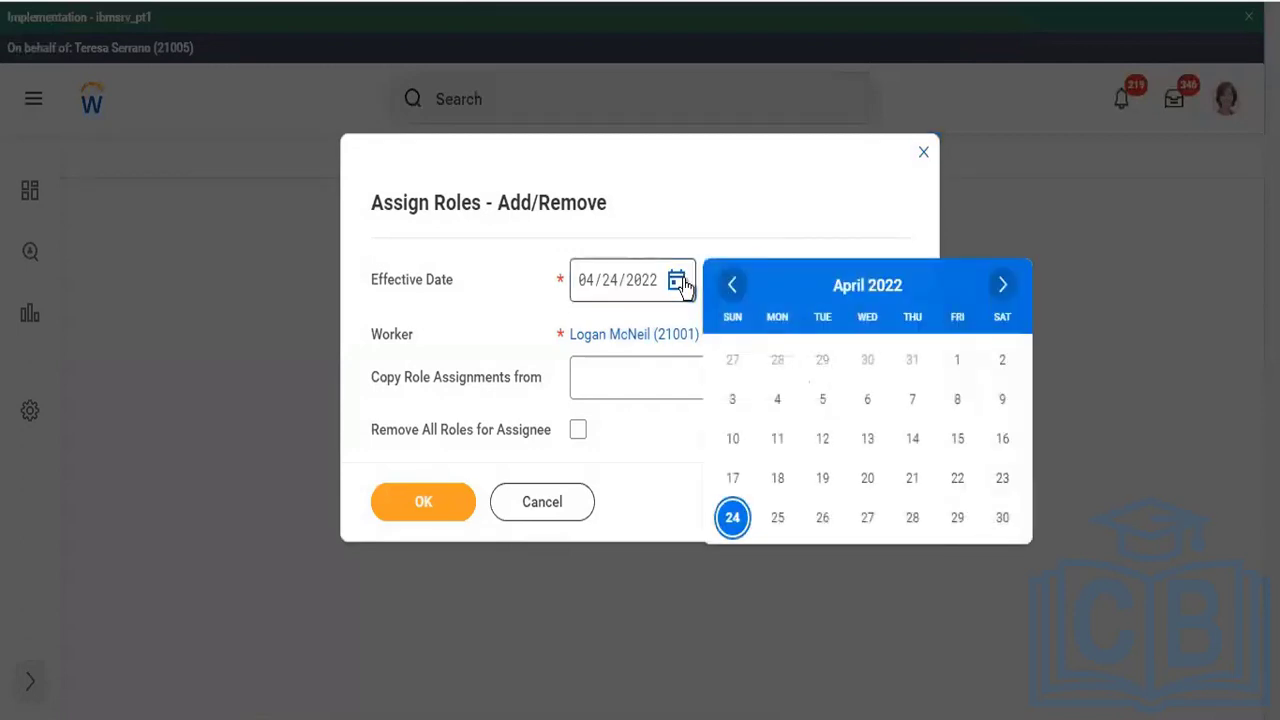
click(822, 477)
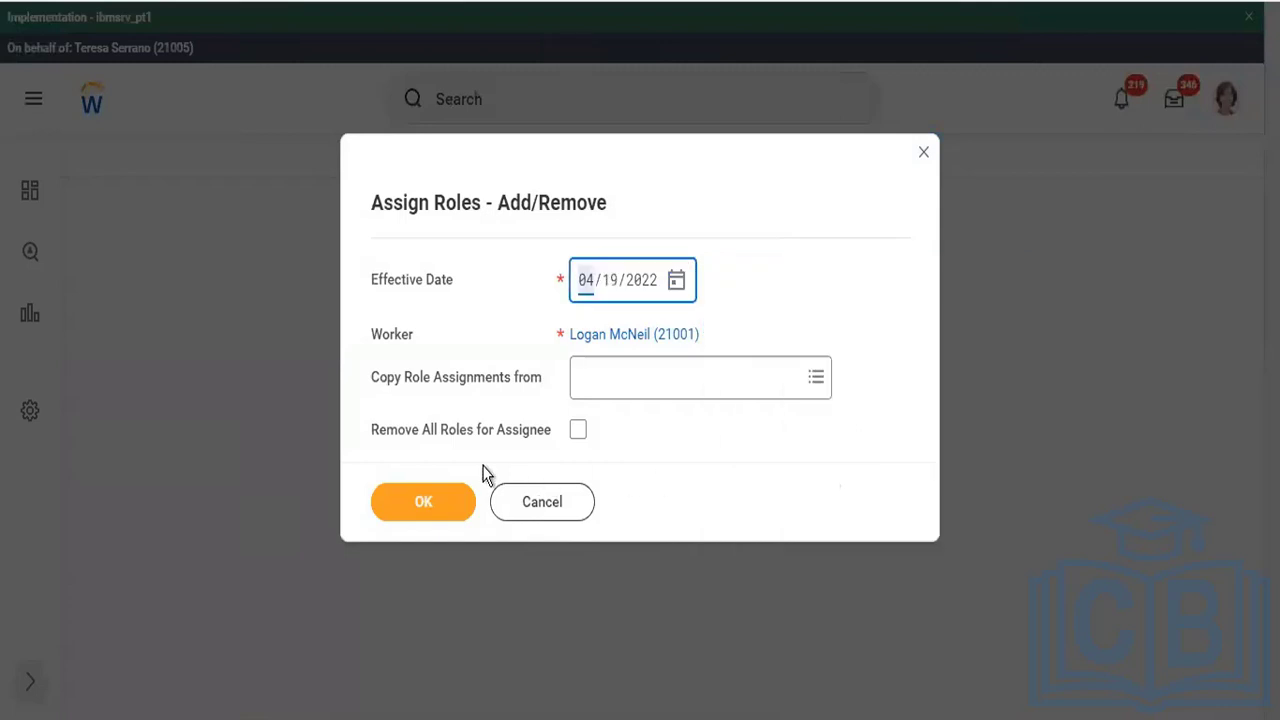
click(447, 505)
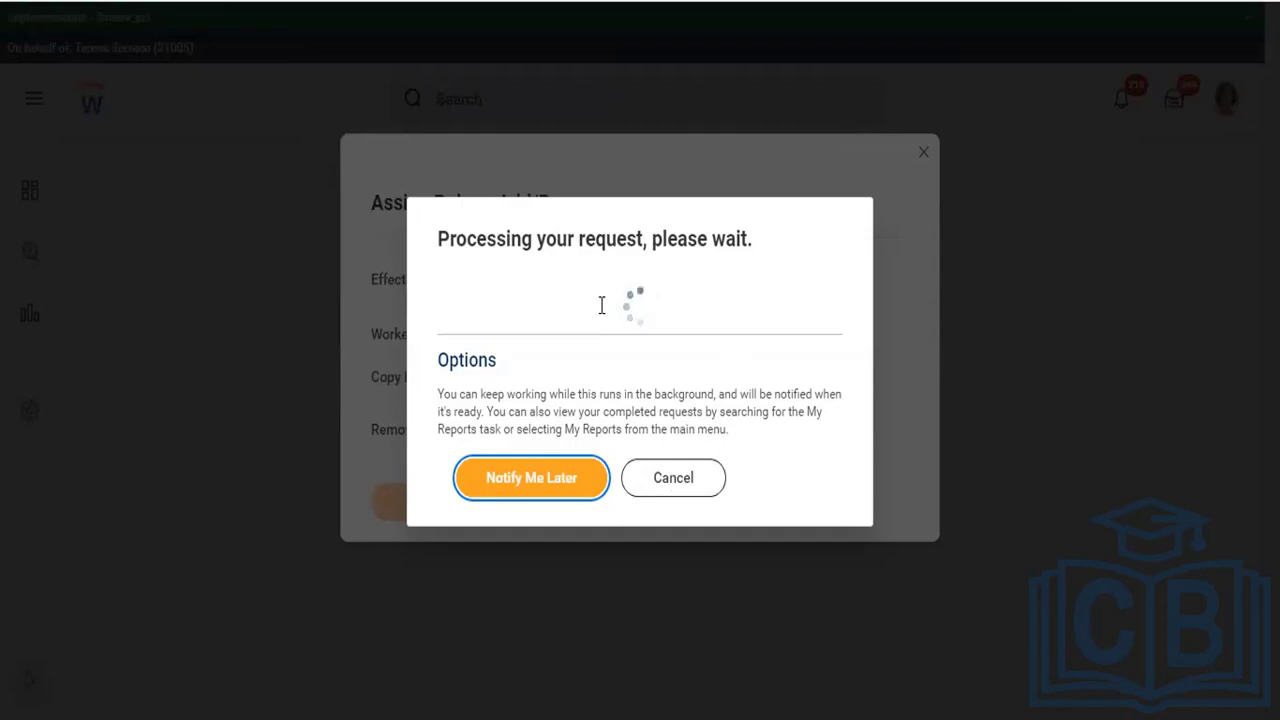
click(680, 486)
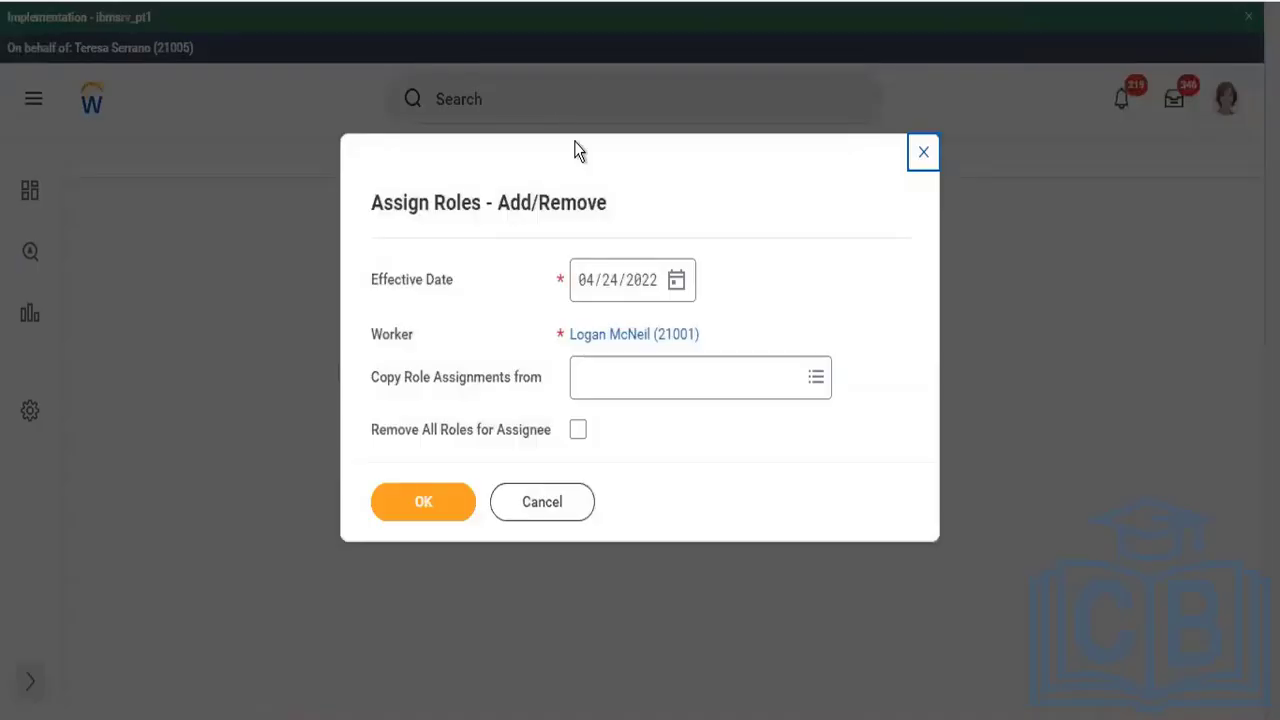
click(922, 156)
Find the Customer Service Representative in Auckland by name and start Assign Roles - Add/Remove for that worker.
click(481, 110)
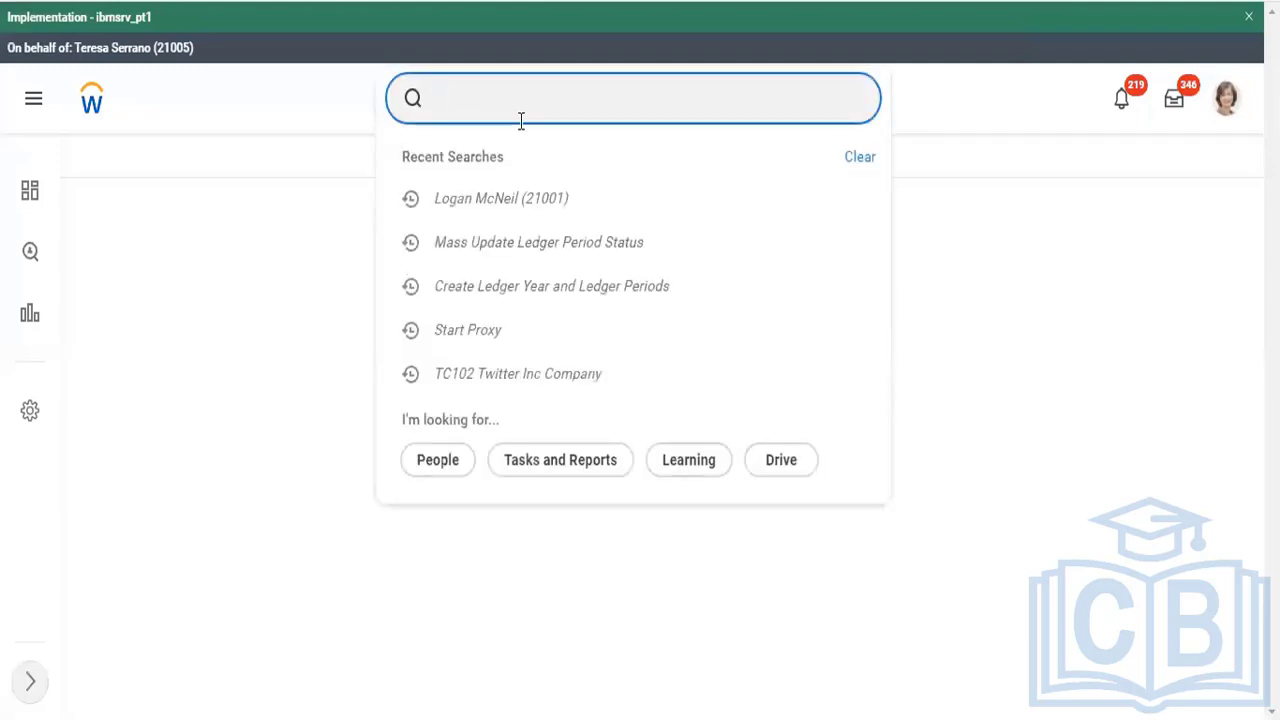
text(r)
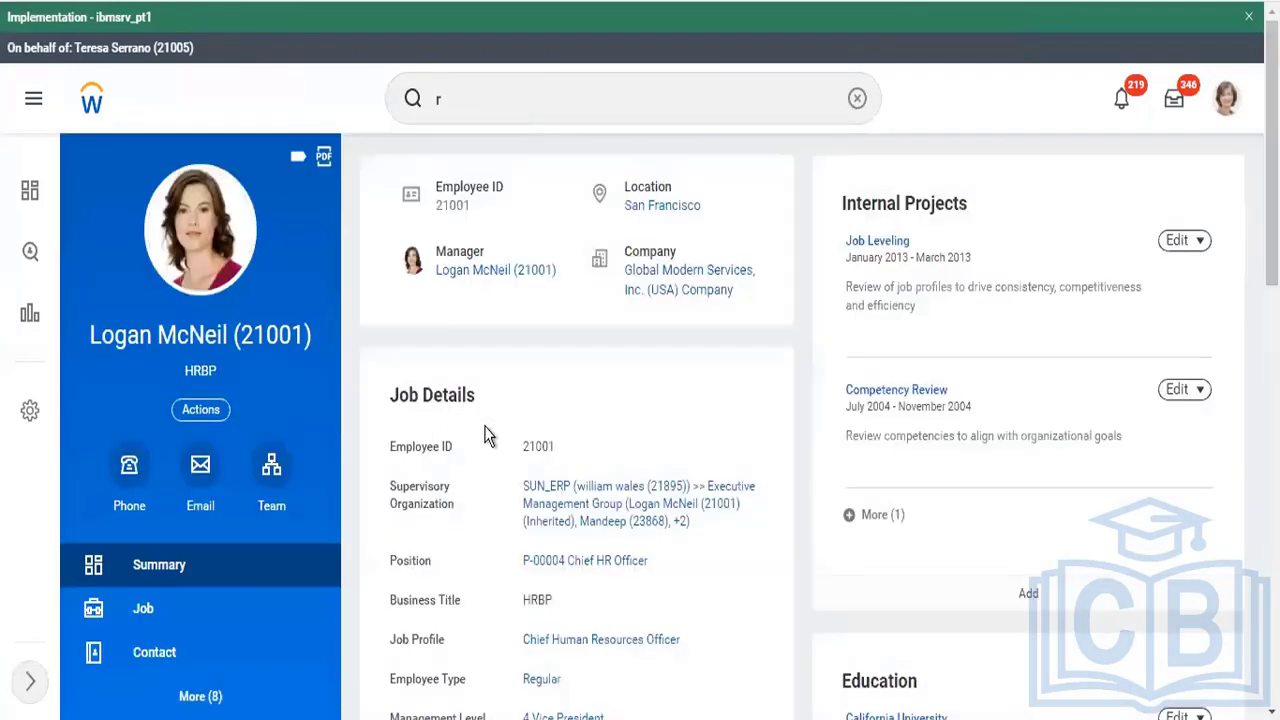
click(524, 103)
text(ichard)
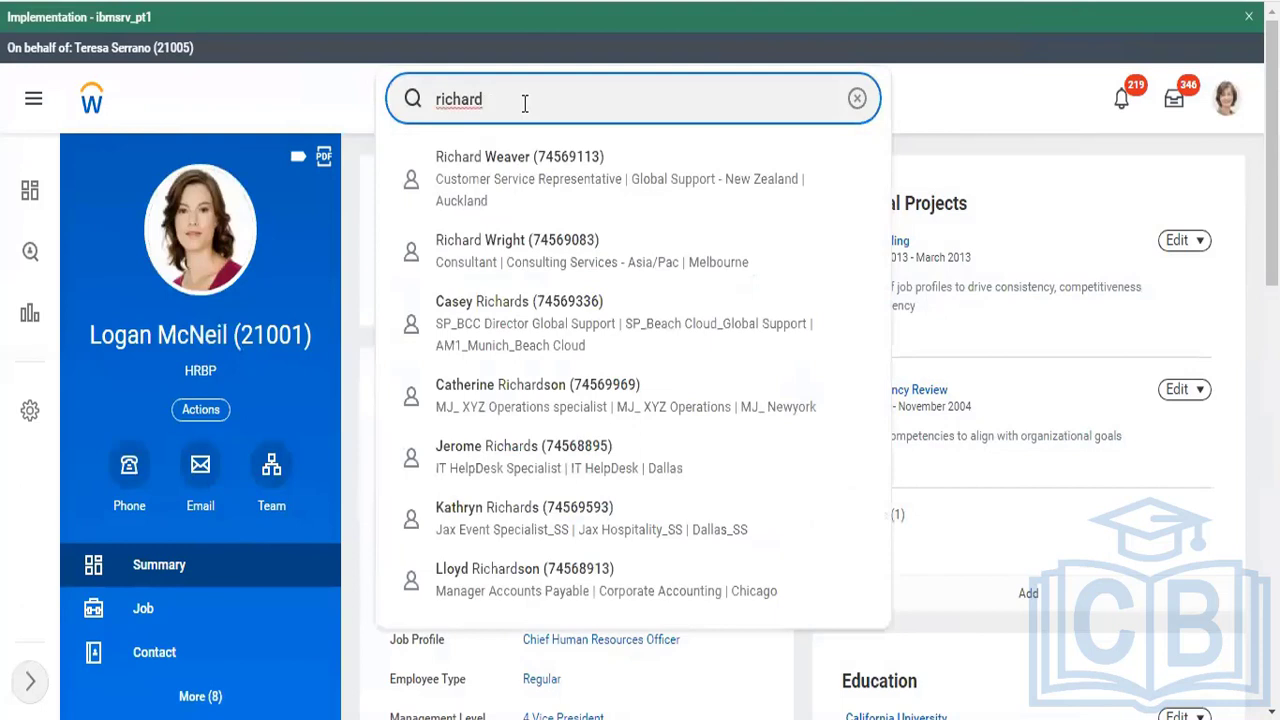
click(541, 198)
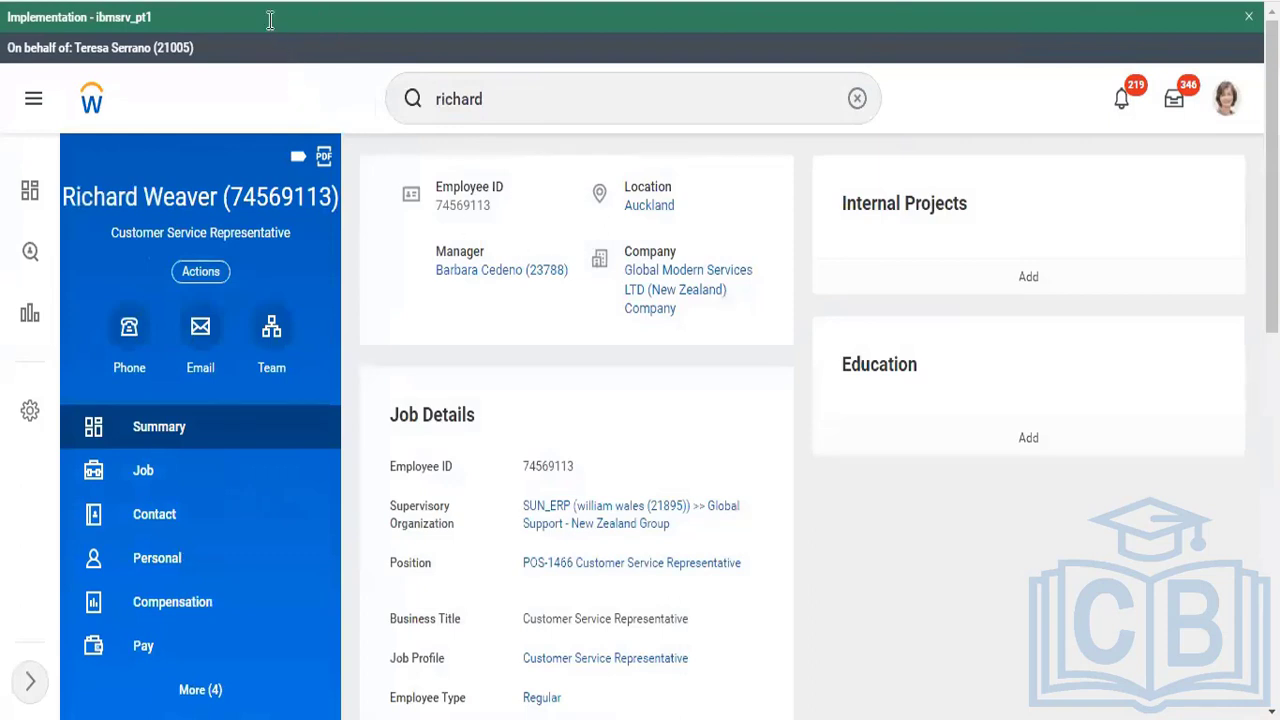
click(200, 271)
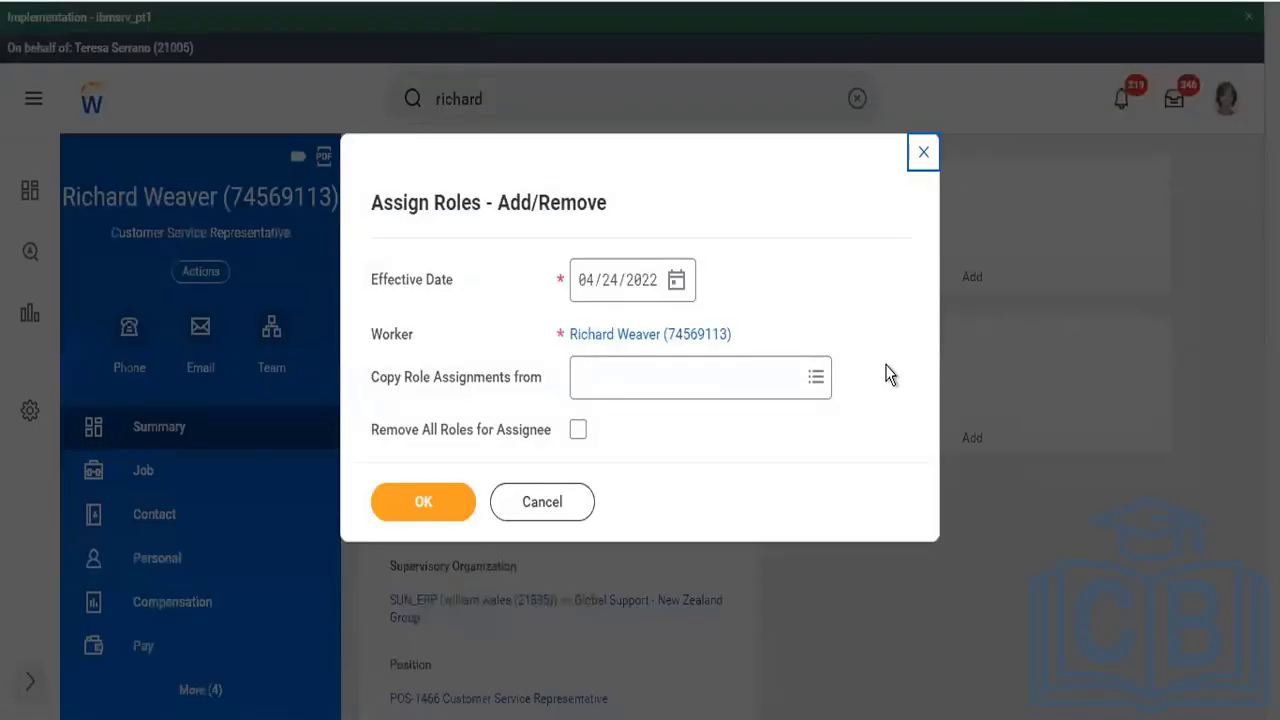
Begin the Customer Service Representative's role assignment with an effective date of 04/12/2022.
click(677, 281)
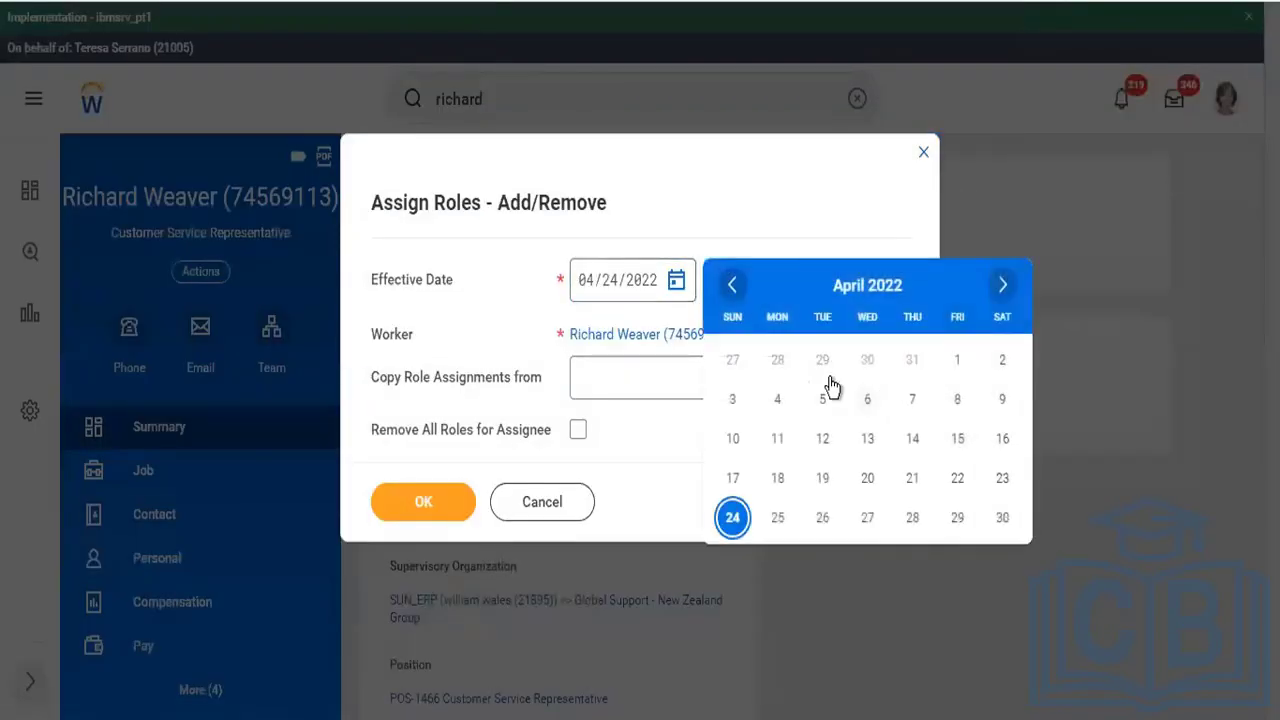
click(820, 447)
click(408, 503)
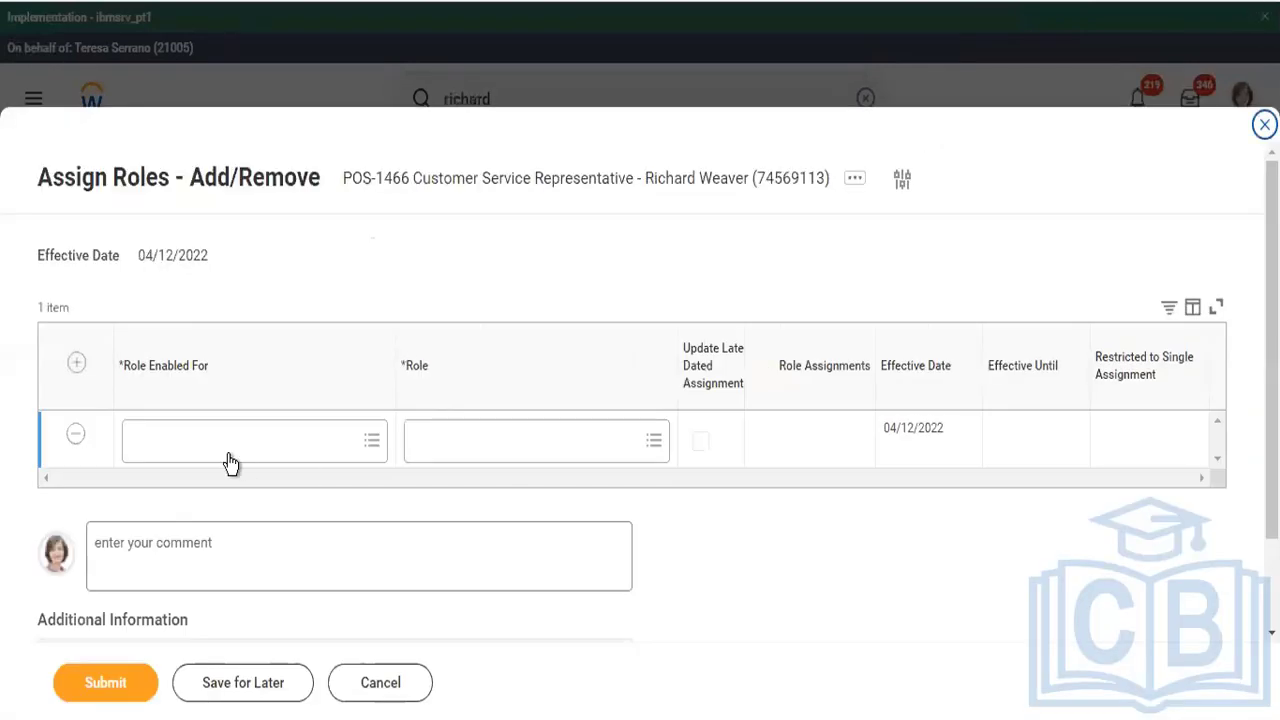
Assign the Accounting Manager role for TC102 Twitter Inc Company to the worker and submit the assignment.
click(230, 454)
text(tc102)
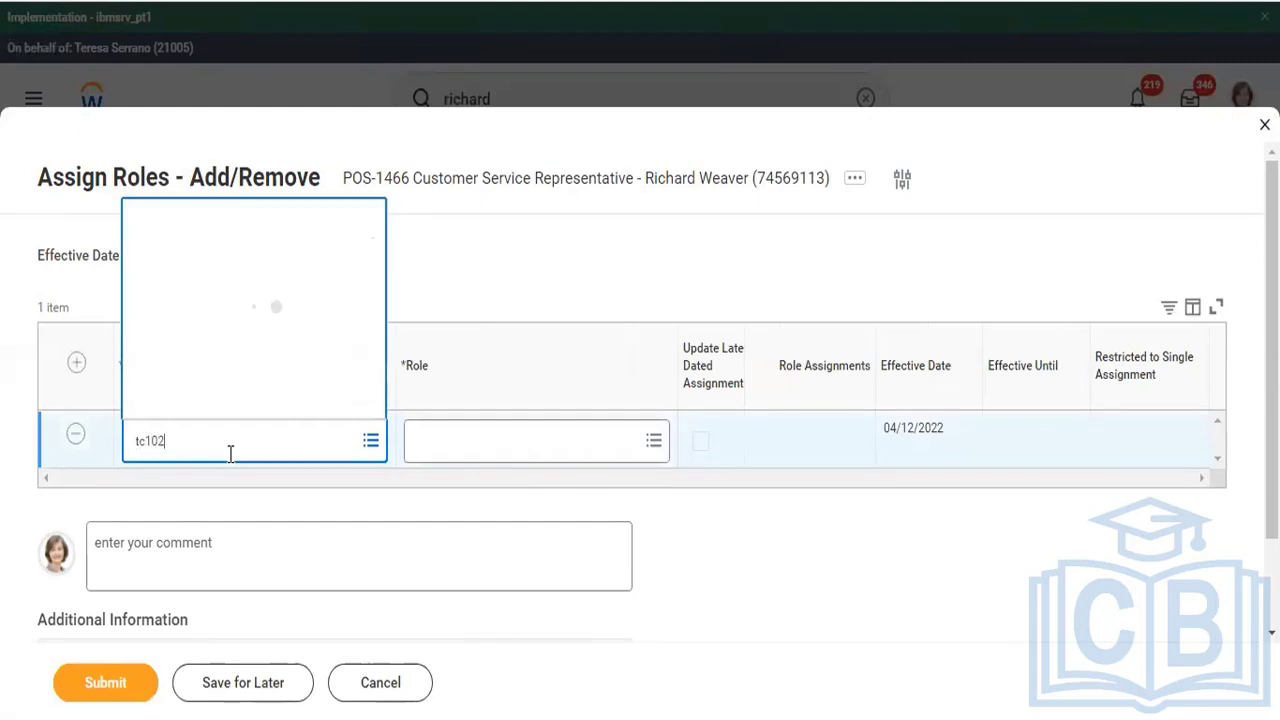
click(474, 446)
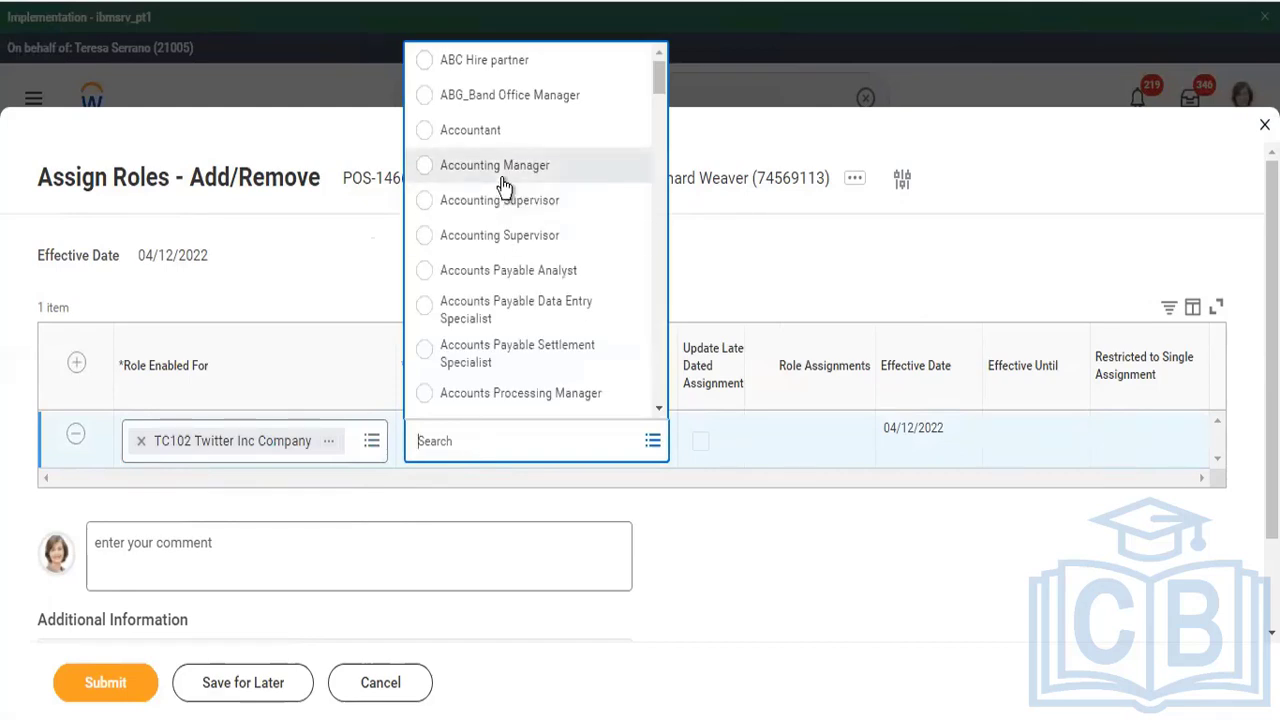
click(502, 180)
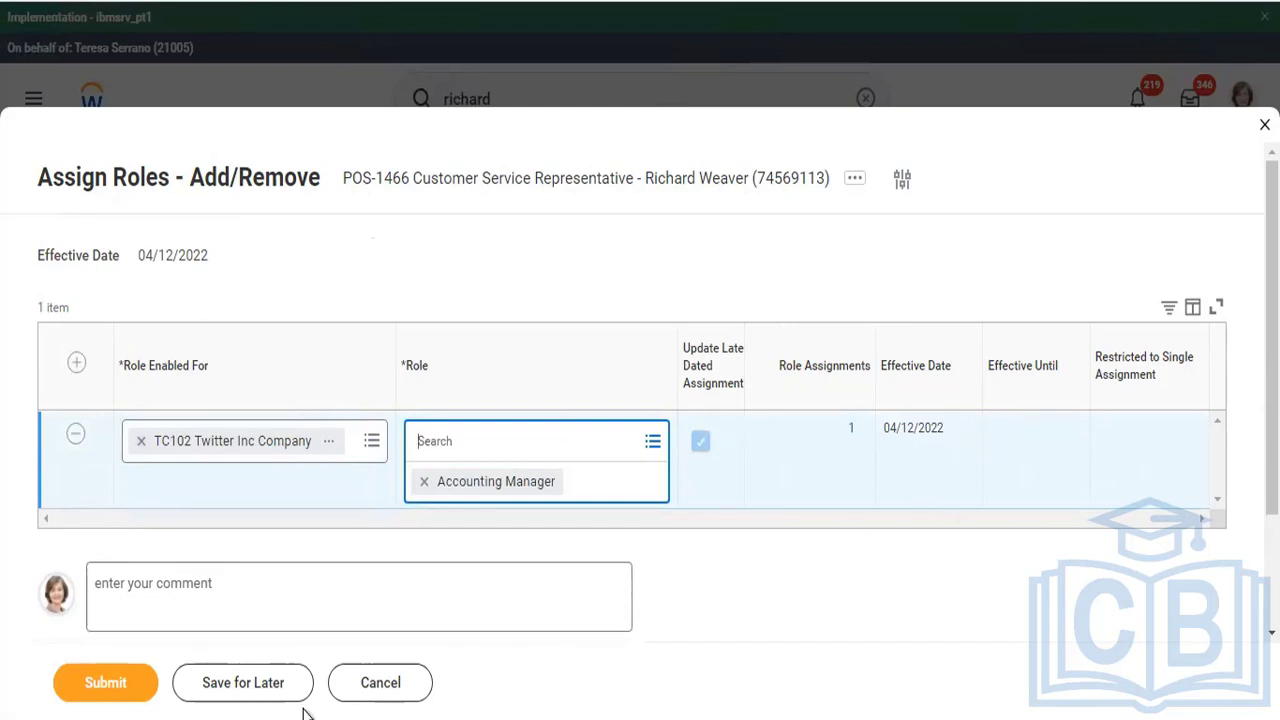
click(92, 703)
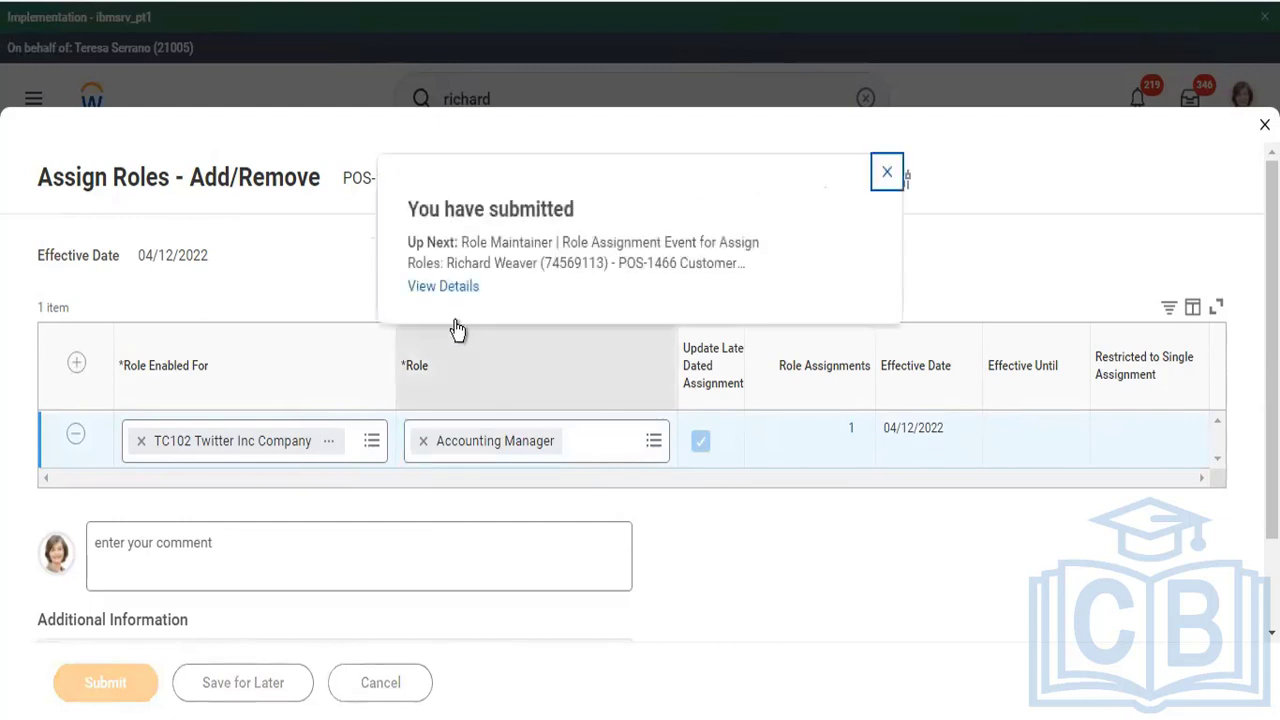
Examine the submitted assignment's process history for the Role Maintainers who can act on it.
click(449, 288)
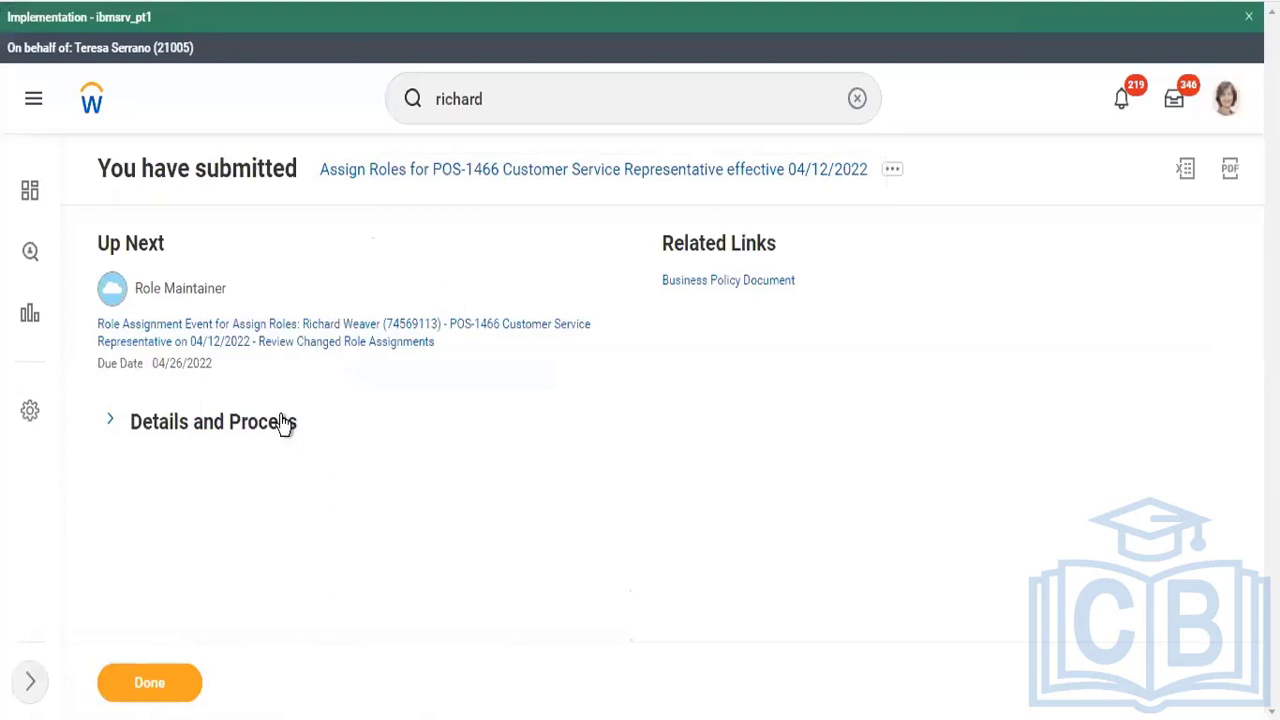
click(251, 428)
scroll(494, 480, down, 2)
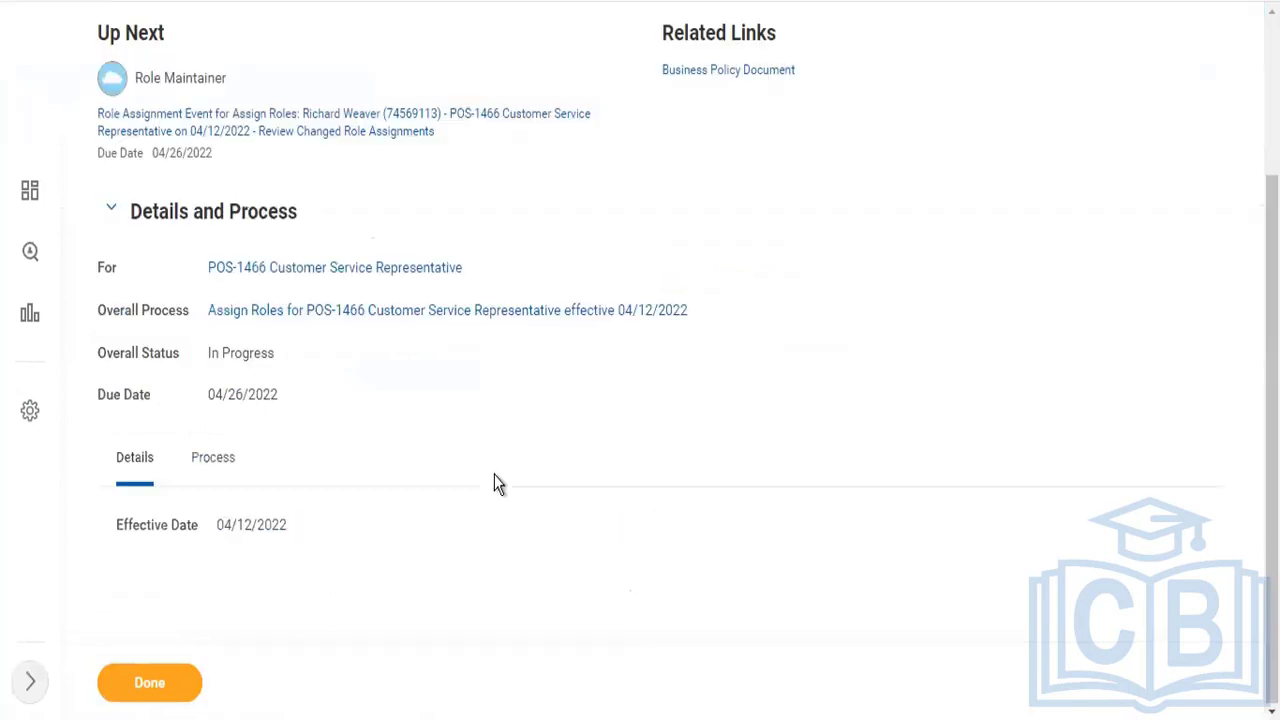
click(213, 460)
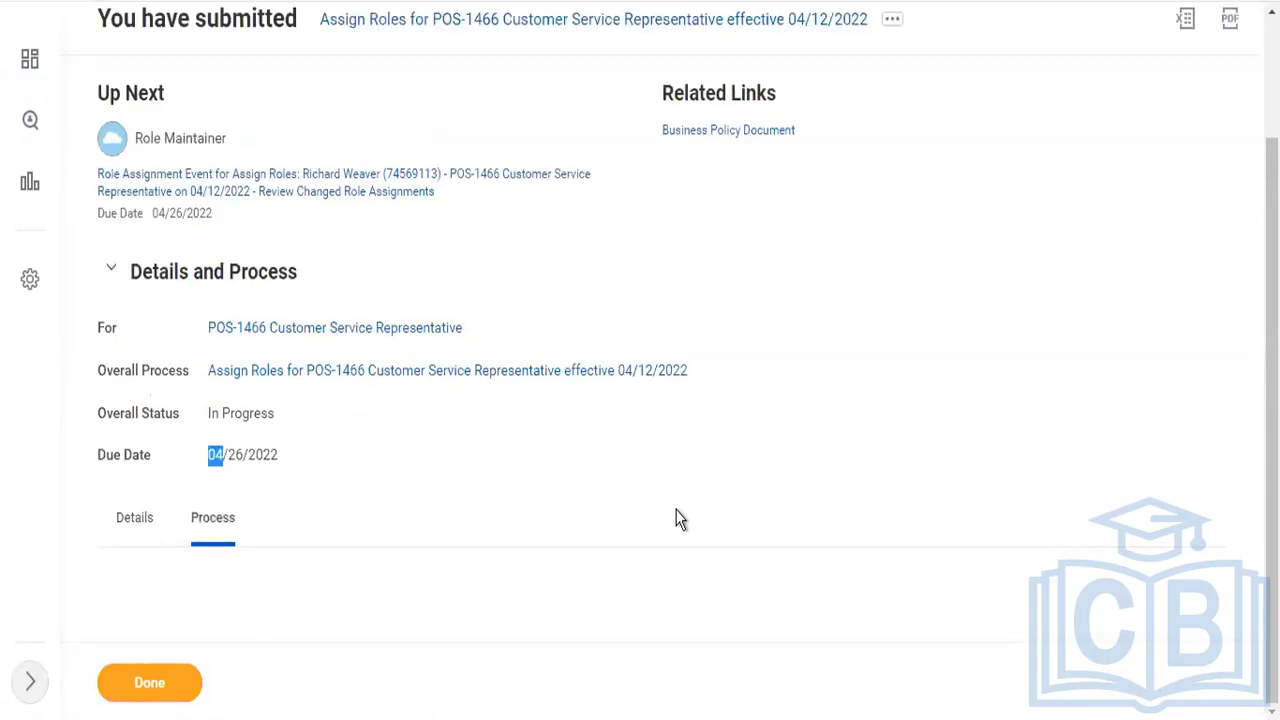
scroll(814, 542, down, 4)
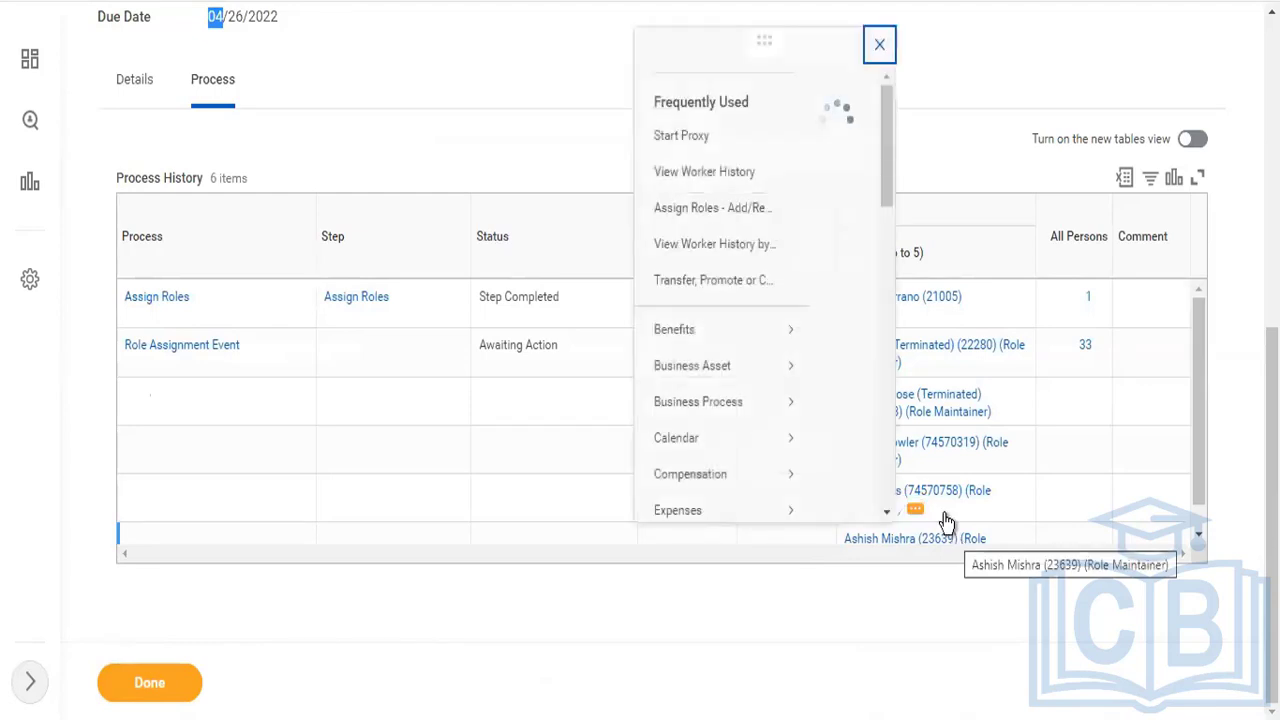
Start a proxy as one of the listed Role Maintainers and approve the Customer Service Representative's role assignment effective 04/12/2022.
click(145, 160)
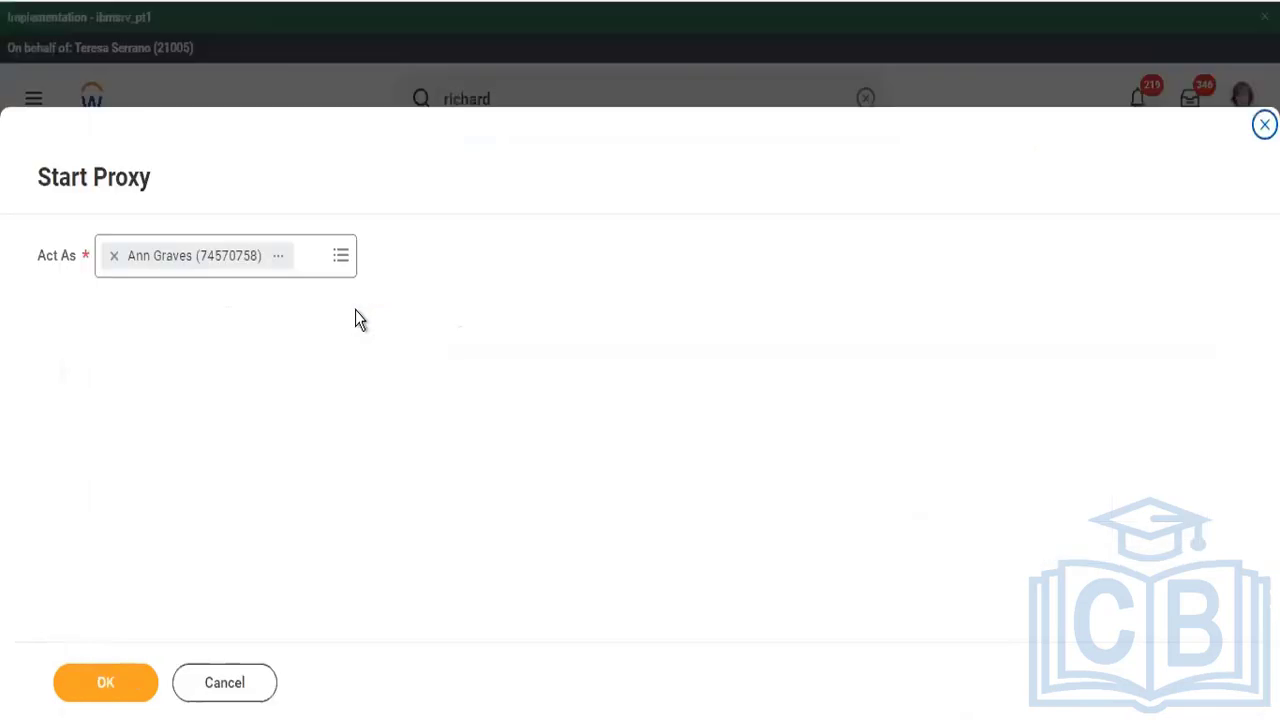
click(107, 694)
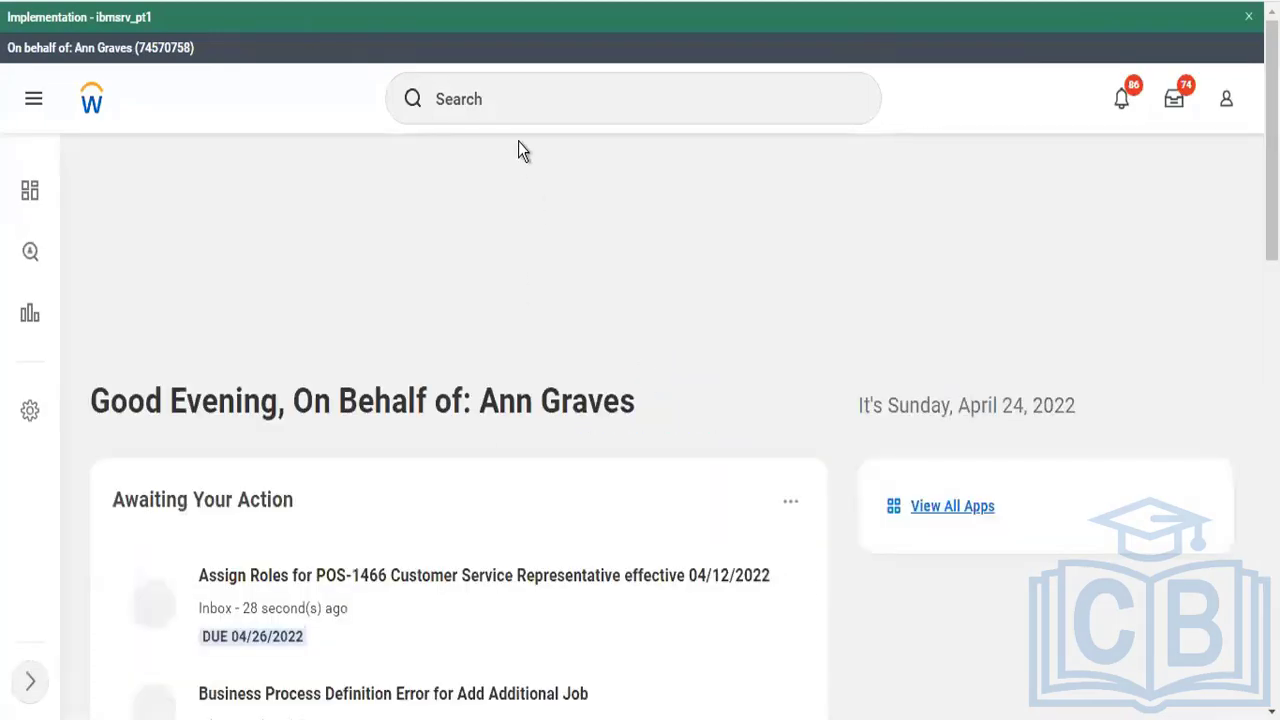
click(431, 606)
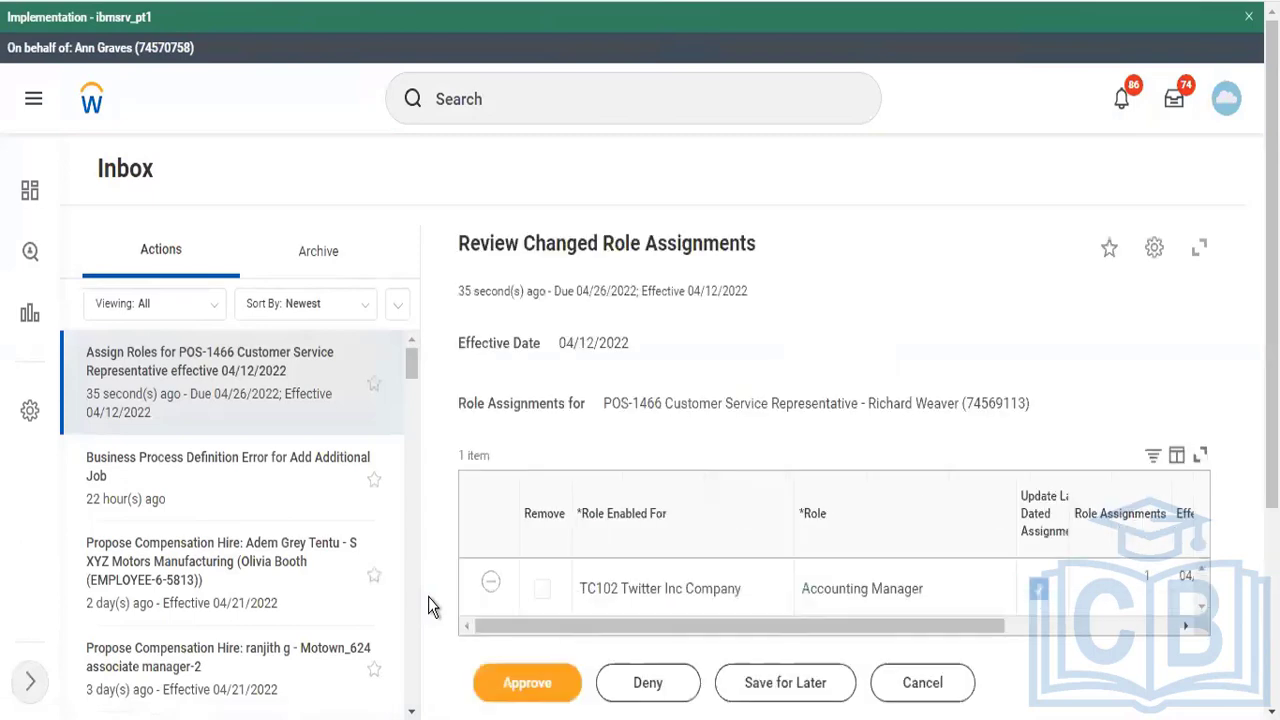
click(525, 684)
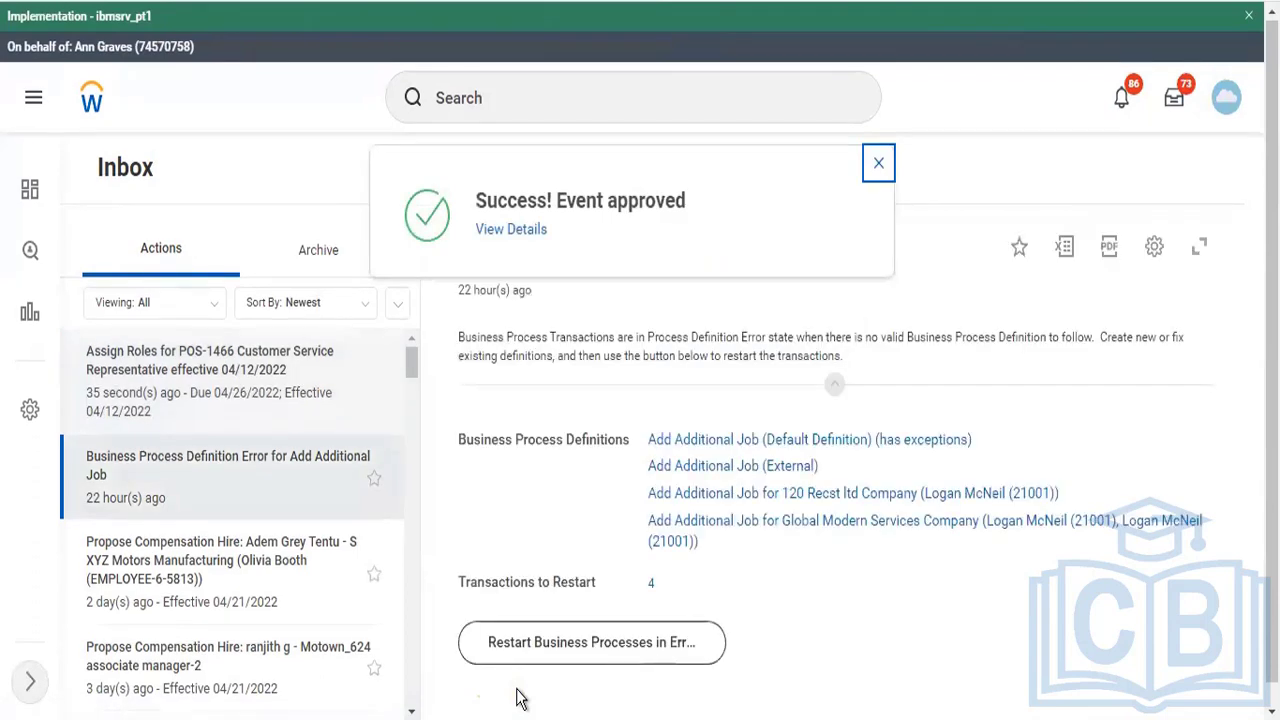
Try to start a proxy as the Customer Service Representative, searching for the worker by first and last name.
click(509, 105)
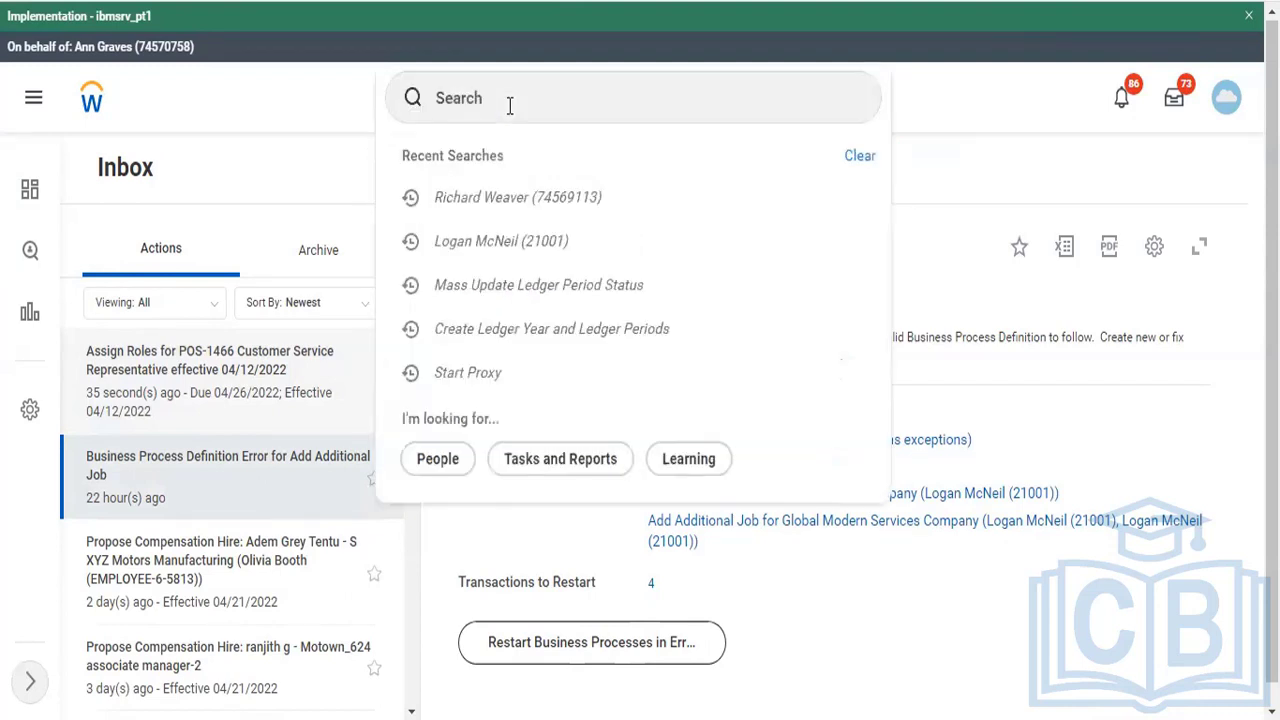
click(509, 105)
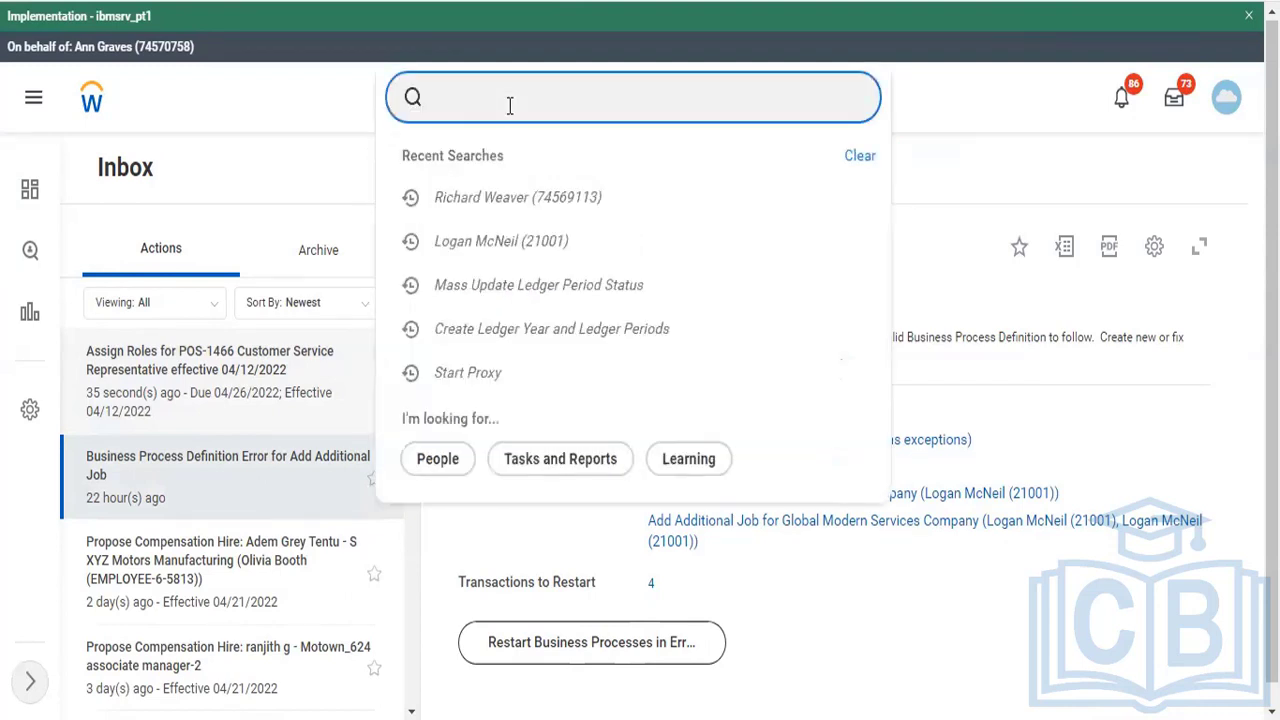
text(start prox)
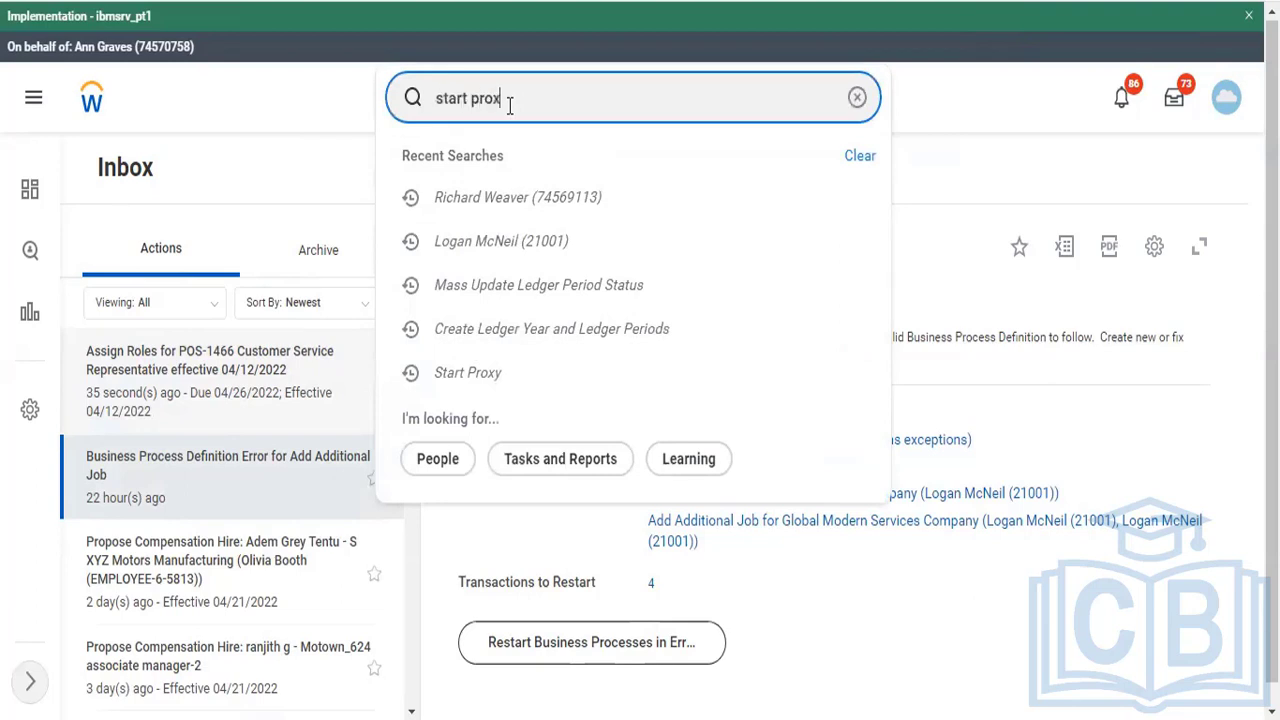
key(Return)
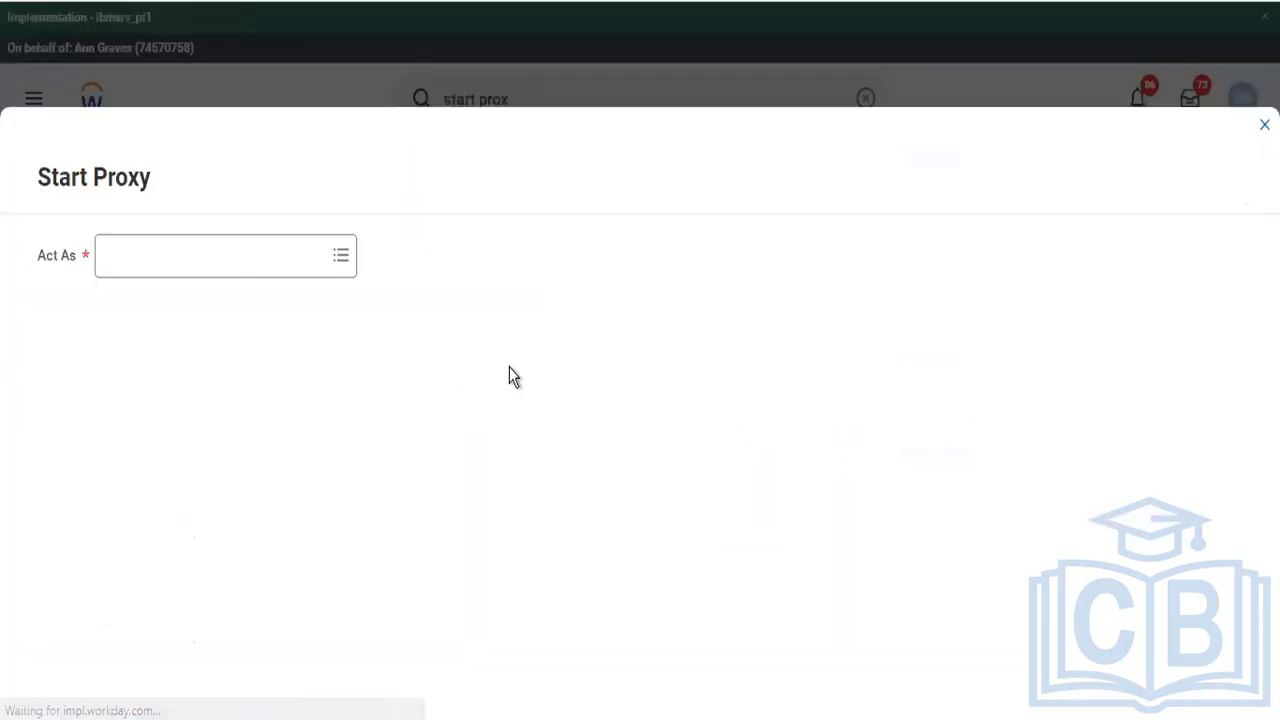
click(237, 257)
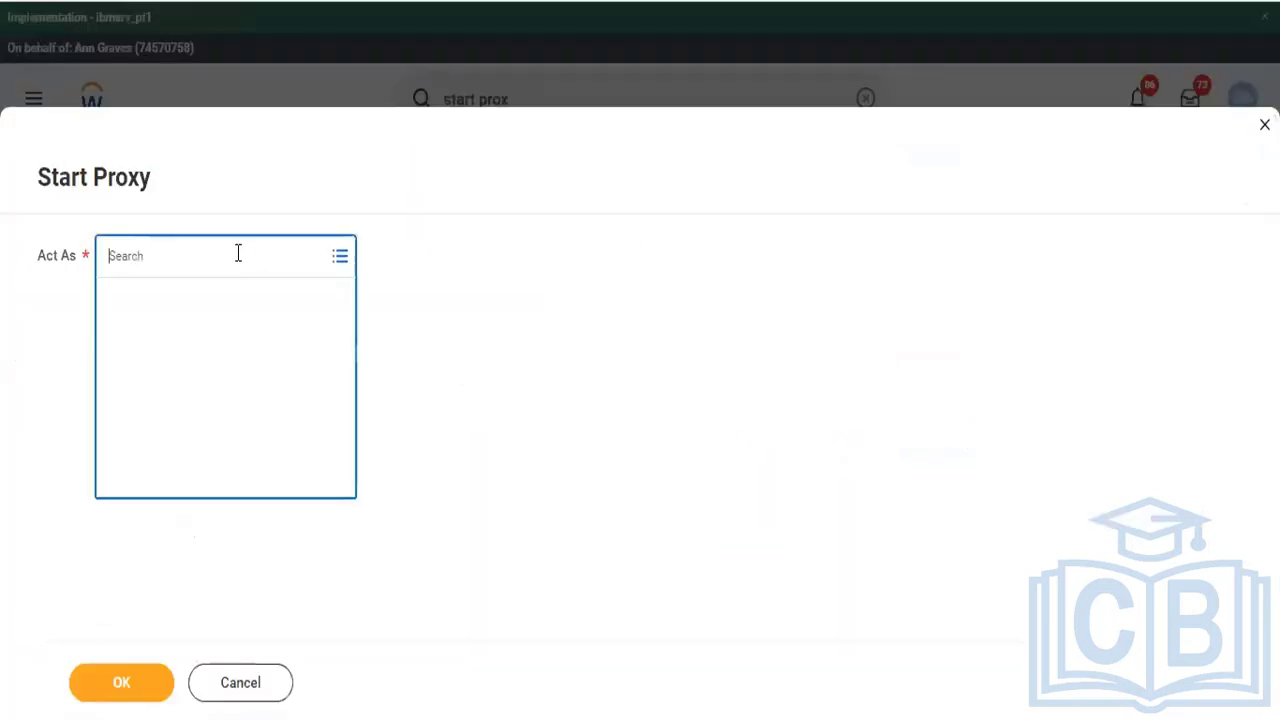
text(rihcard wa)
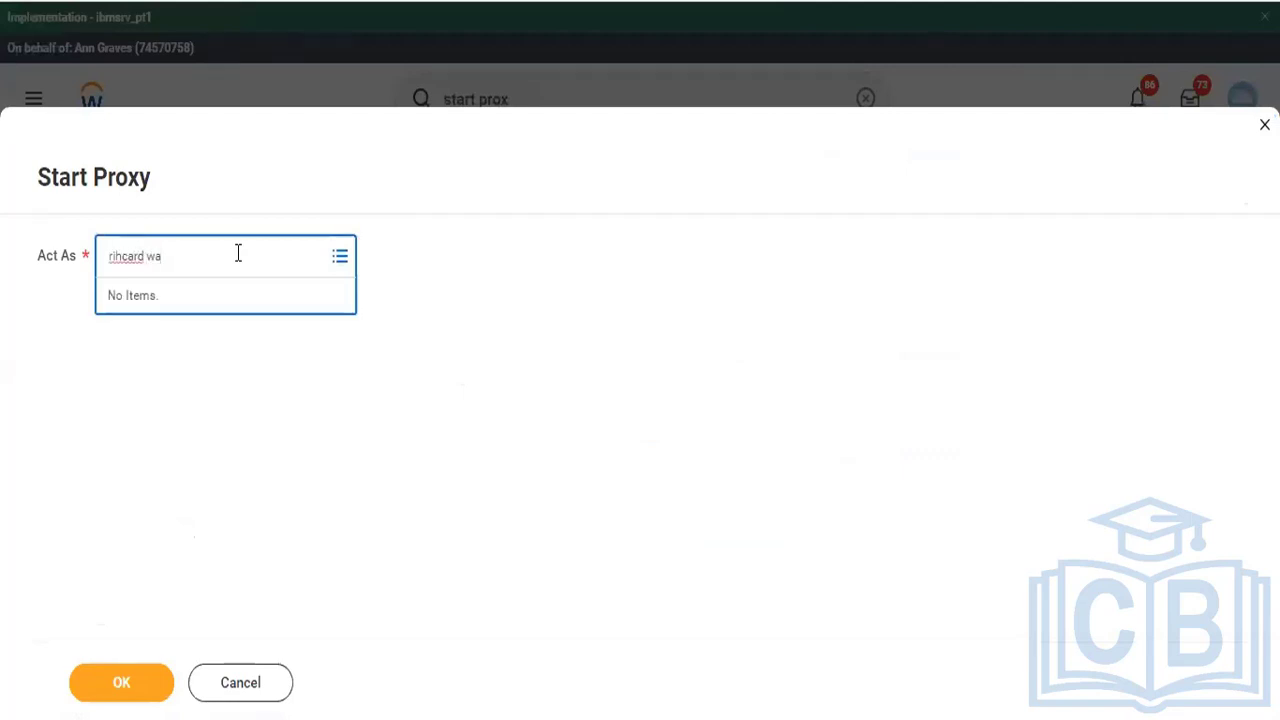
key(BackSpace)
text(eaver)
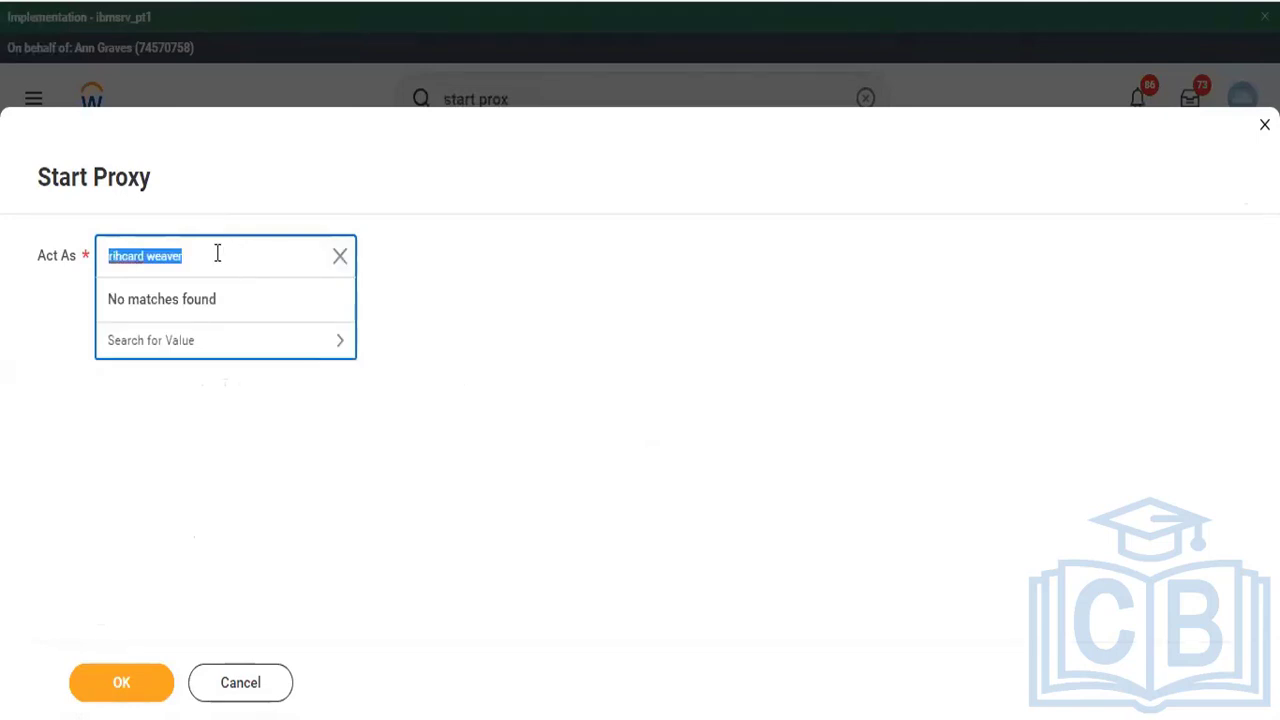
click(341, 258)
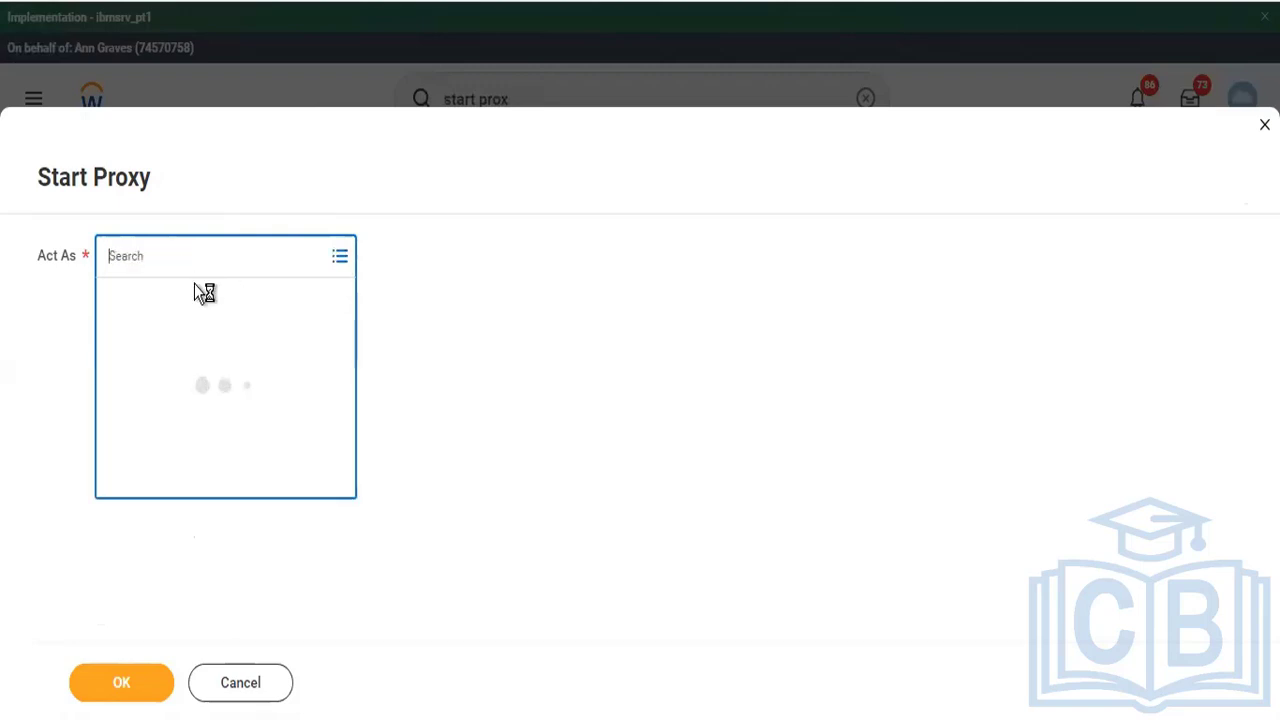
text(rihc)
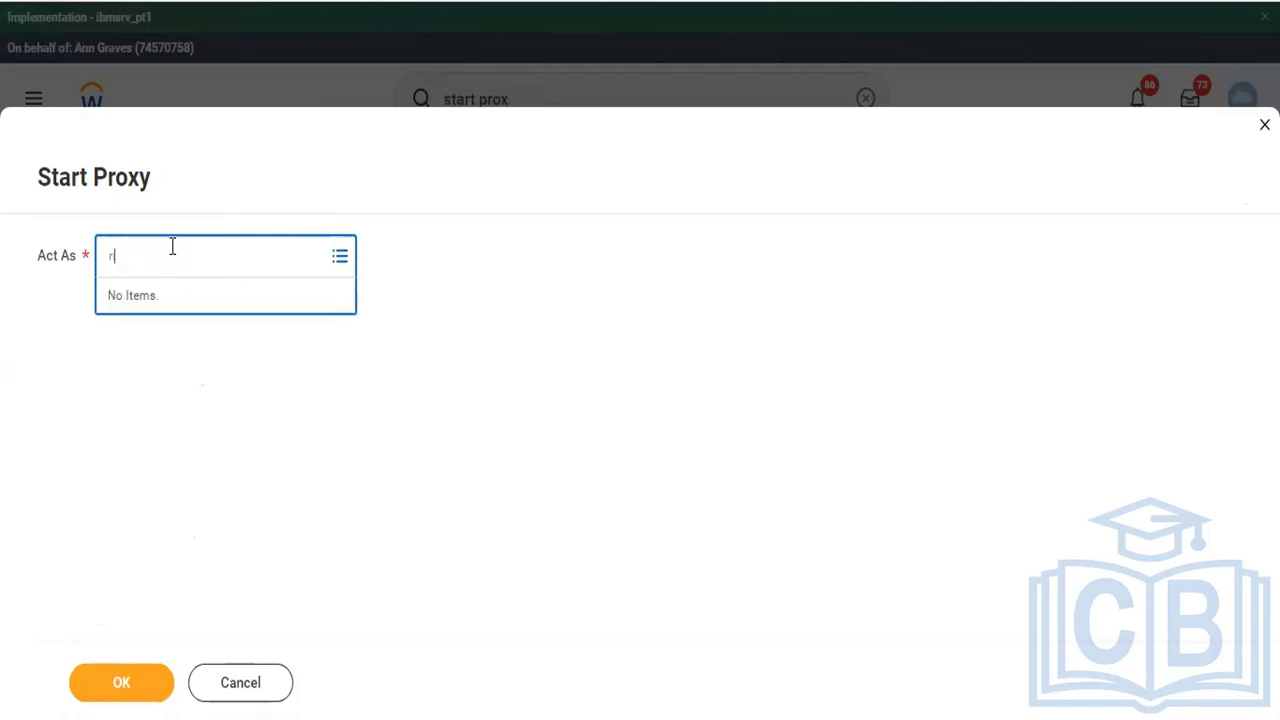
key(BackSpace)
key(BackSpace)
text(chard we)
key(Return)
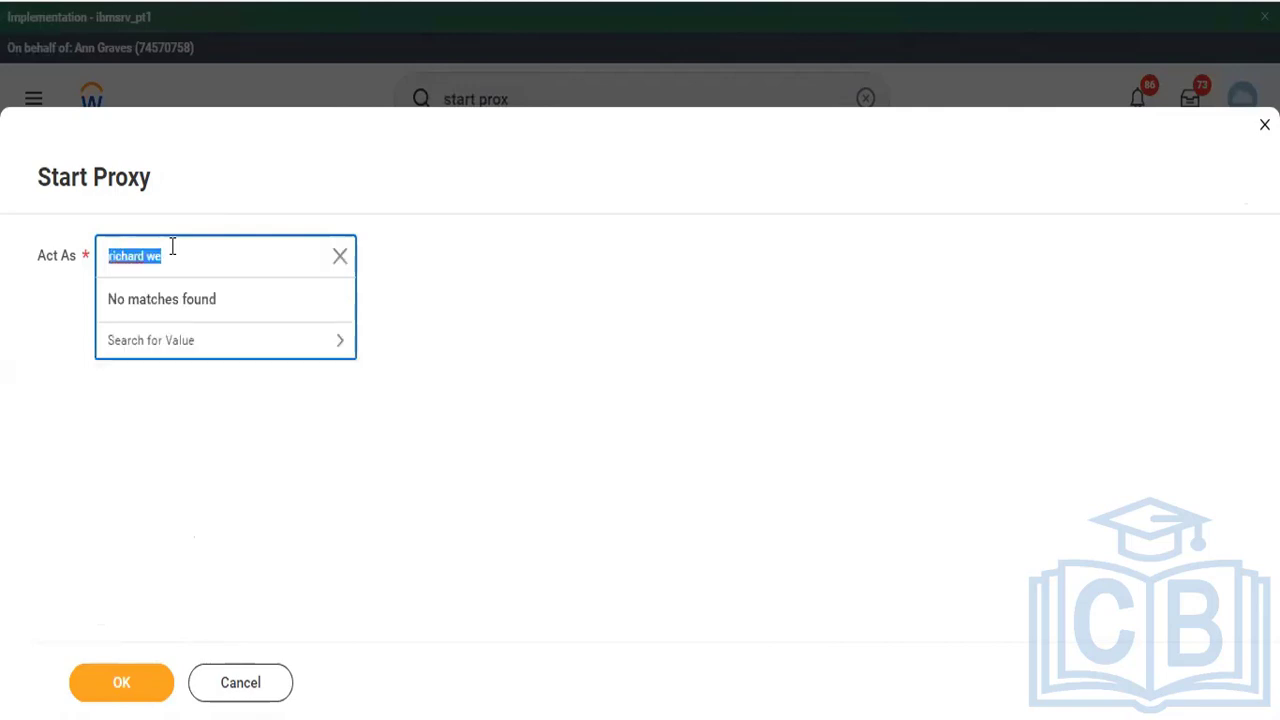
Search the proxy candidates by the worker's first name only, and discard the proxy request.
click(172, 246)
key(BackSpace)
key(BackSpace)
key(BackSpace)
key(Return)
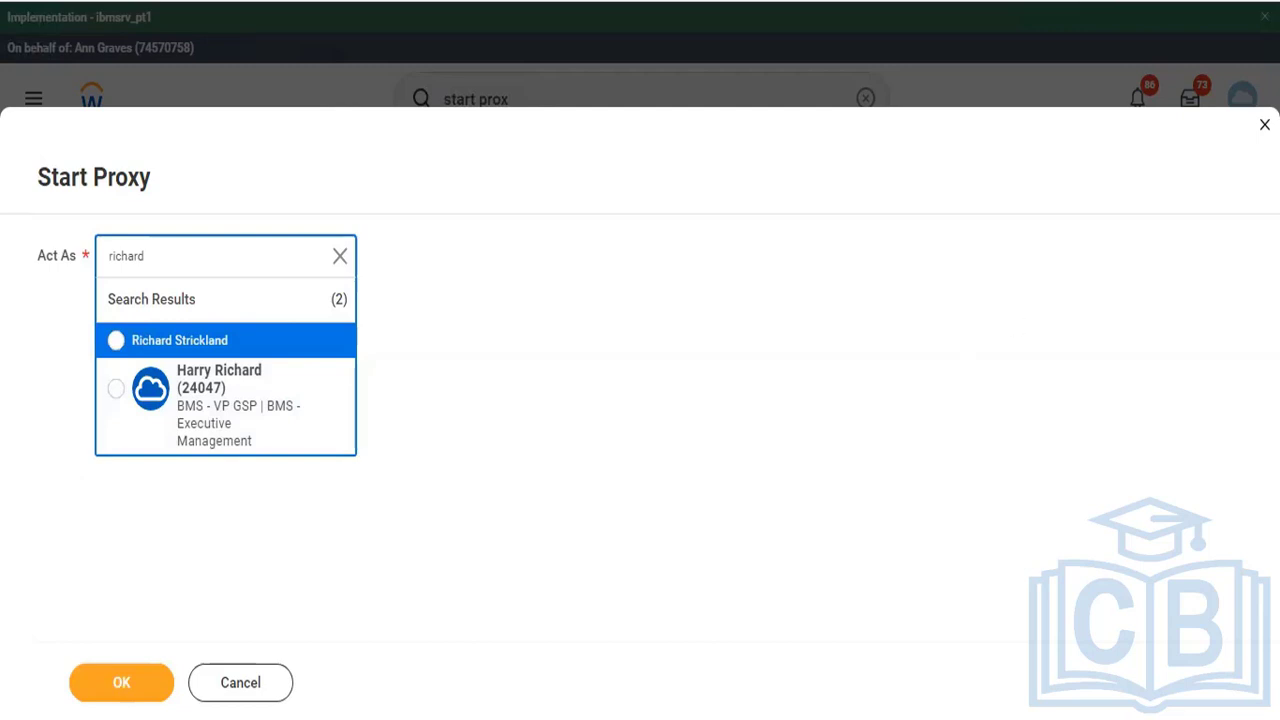
click(928, 274)
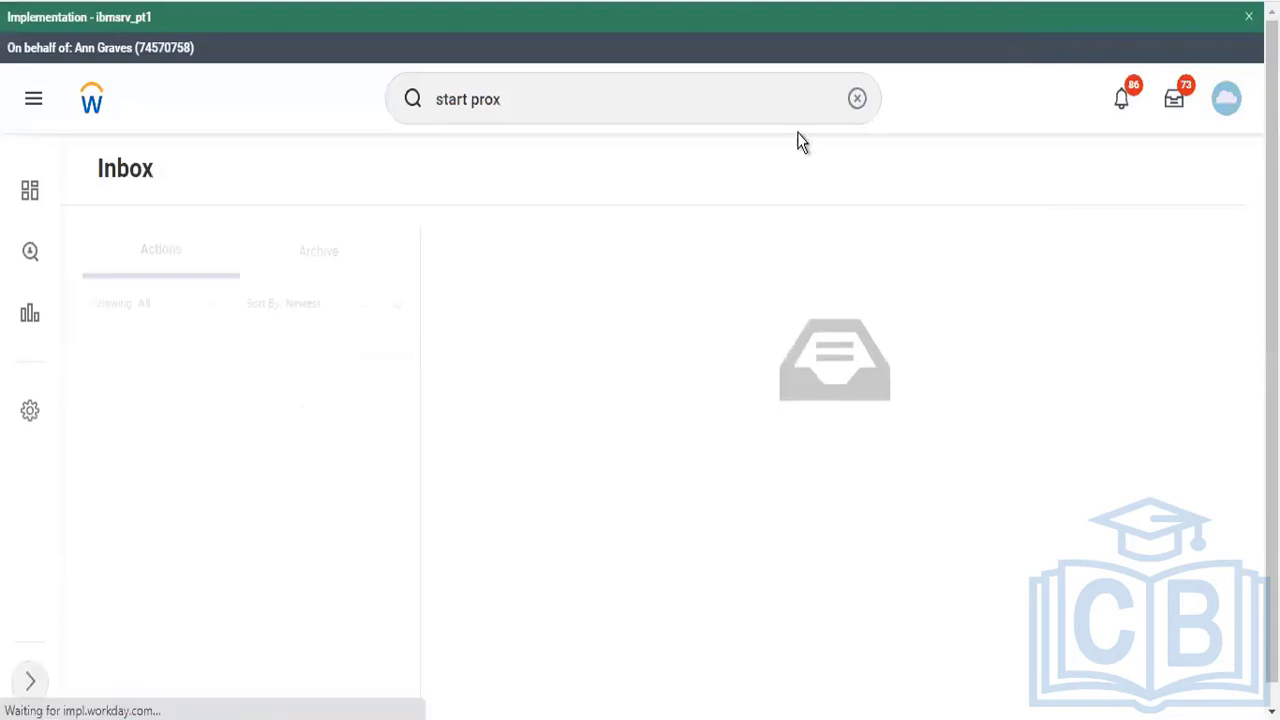
End the active proxy session with the Stop Proxy task.
click(857, 98)
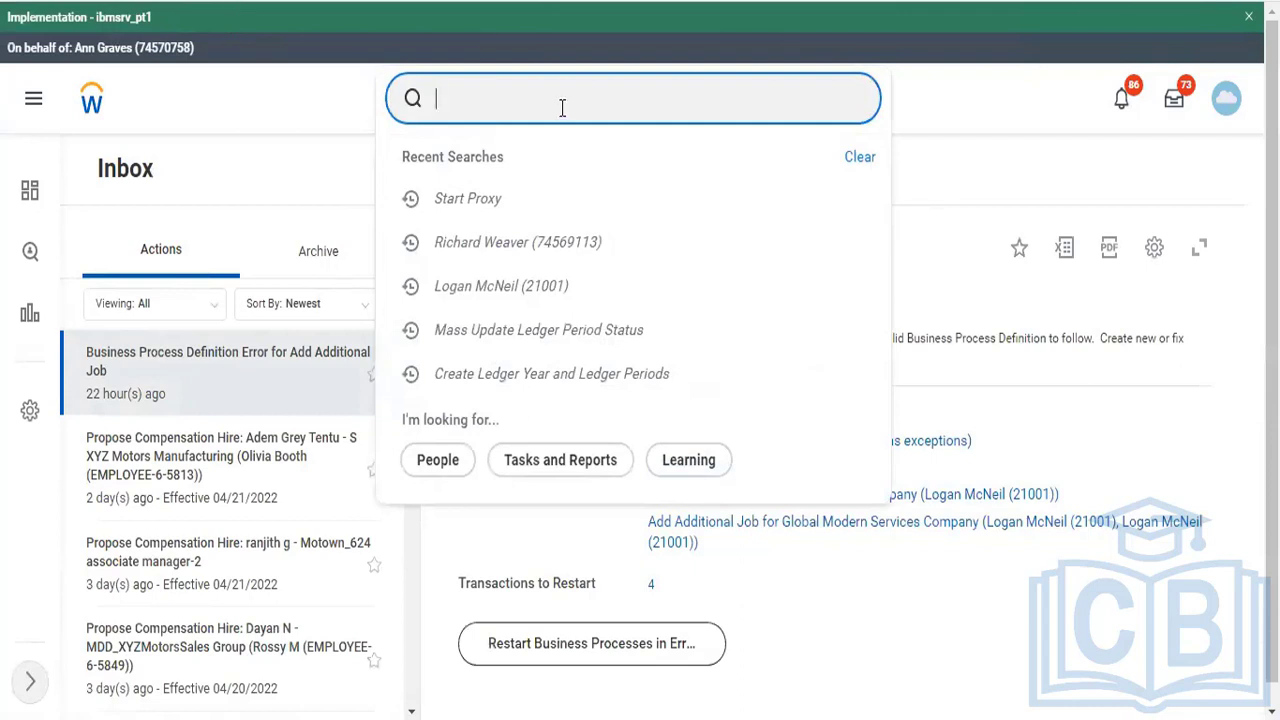
text(stop prox)
key(Down)
key(Return)
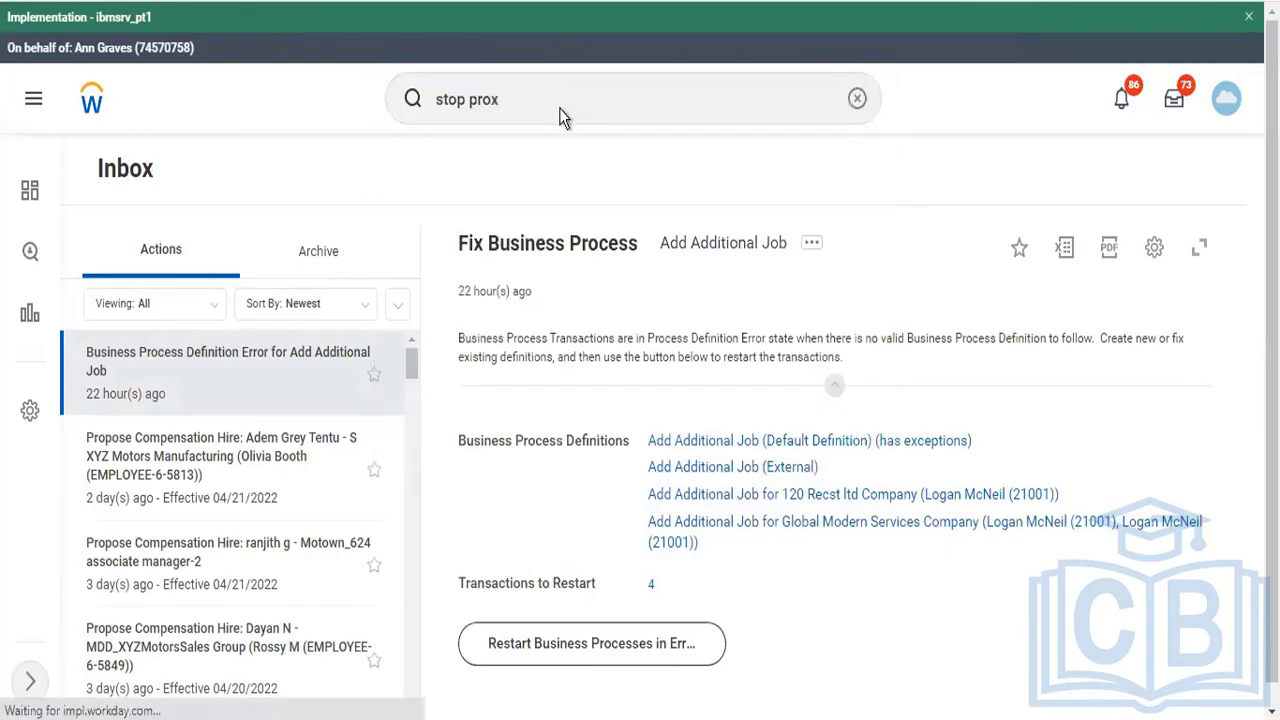
click(437, 449)
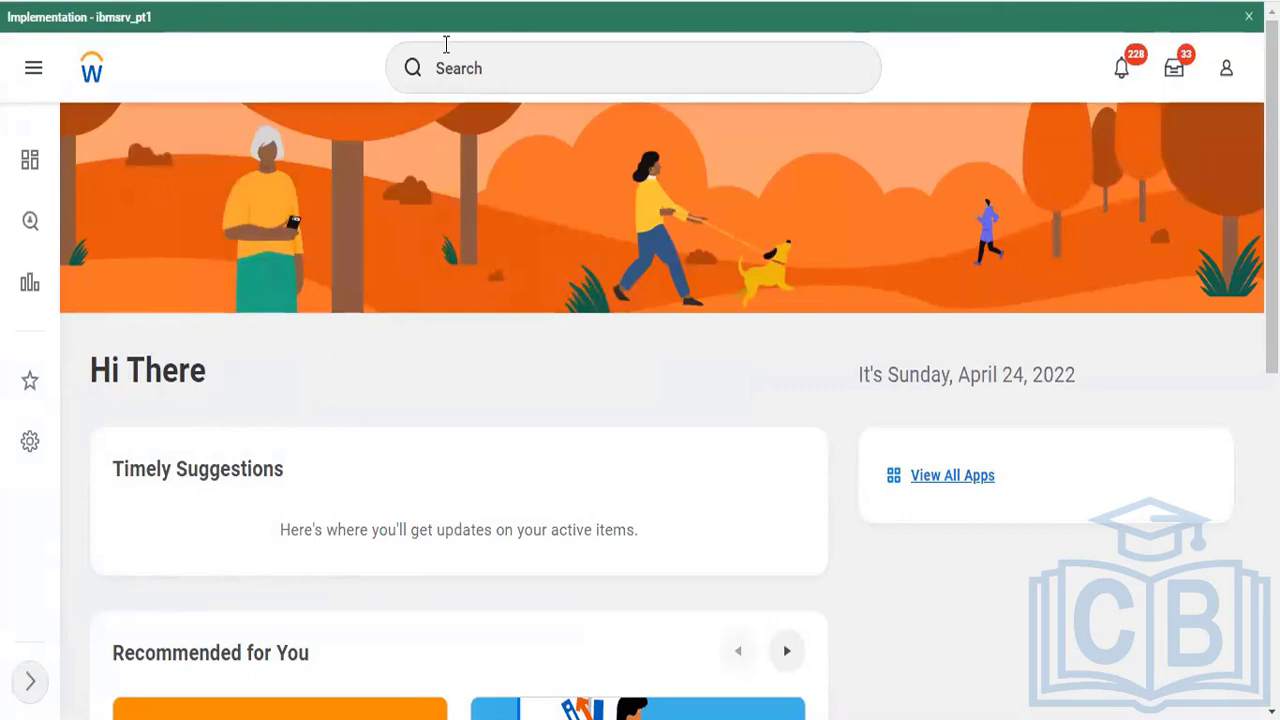
Open TC102 Twitter Inc Company's role list and inspect the position details of both Accounting Manager assignees.
click(442, 66)
text(tc)
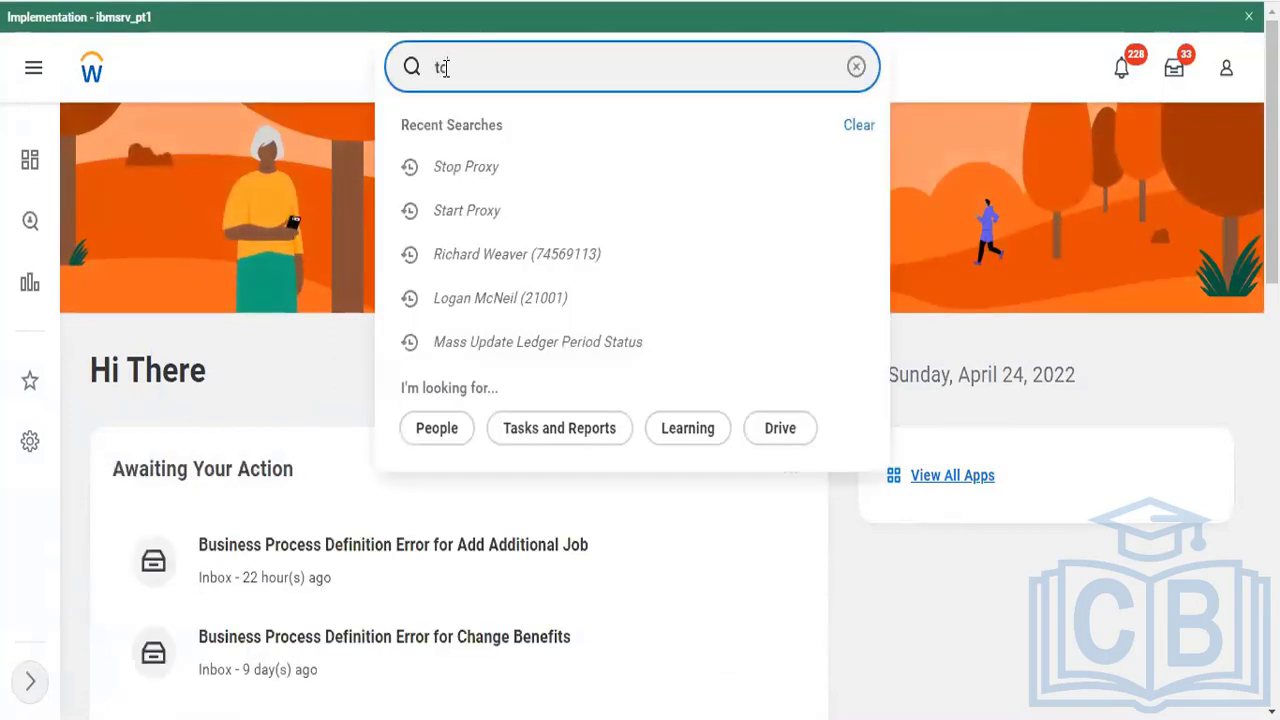
text(102)
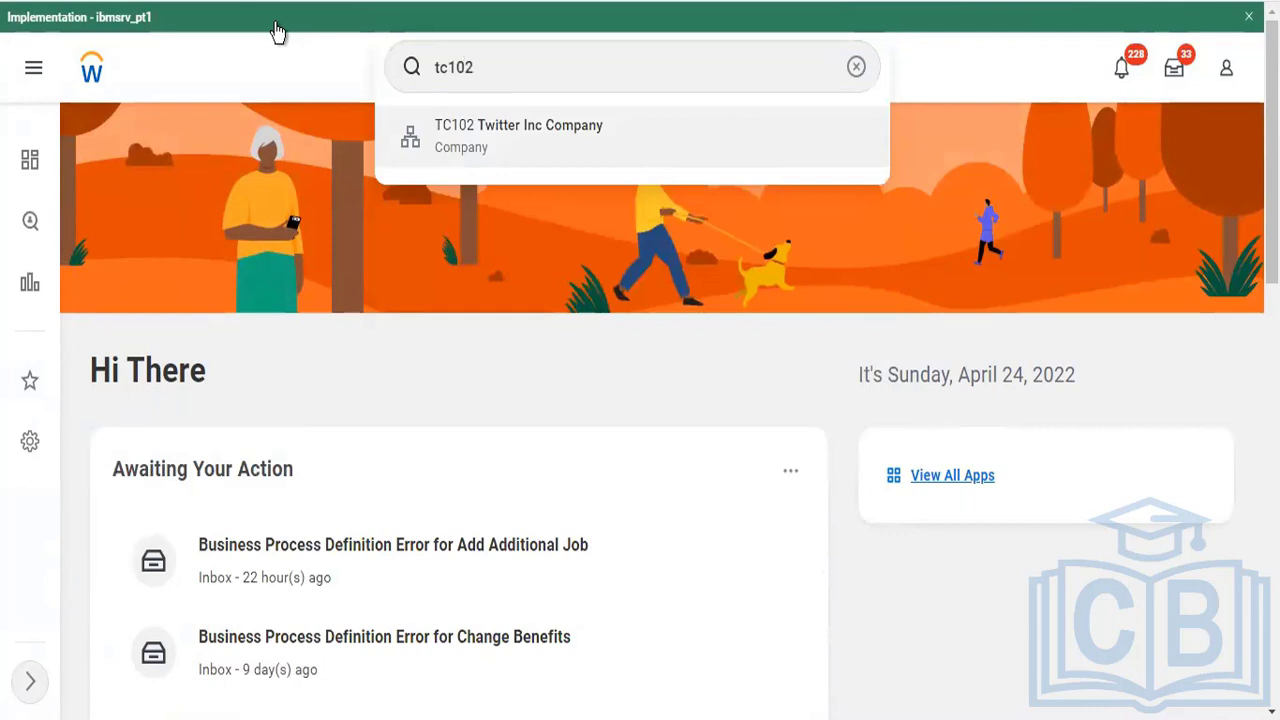
key(Return)
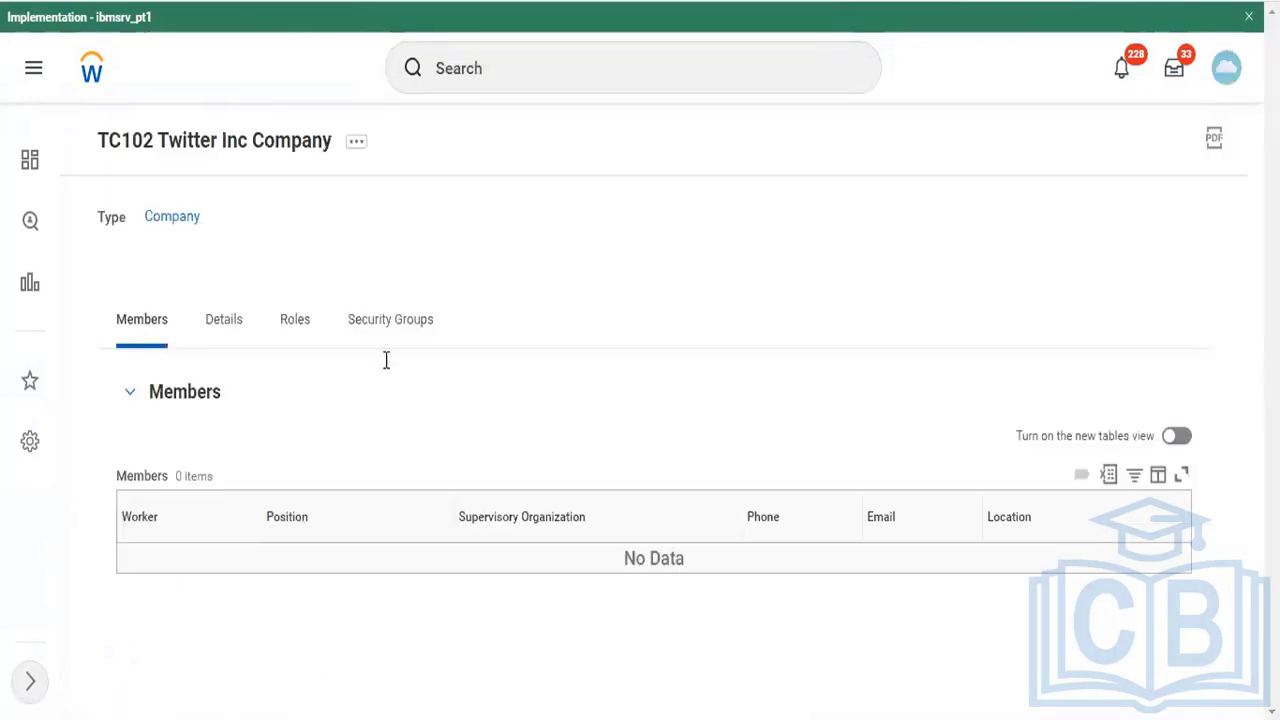
click(300, 322)
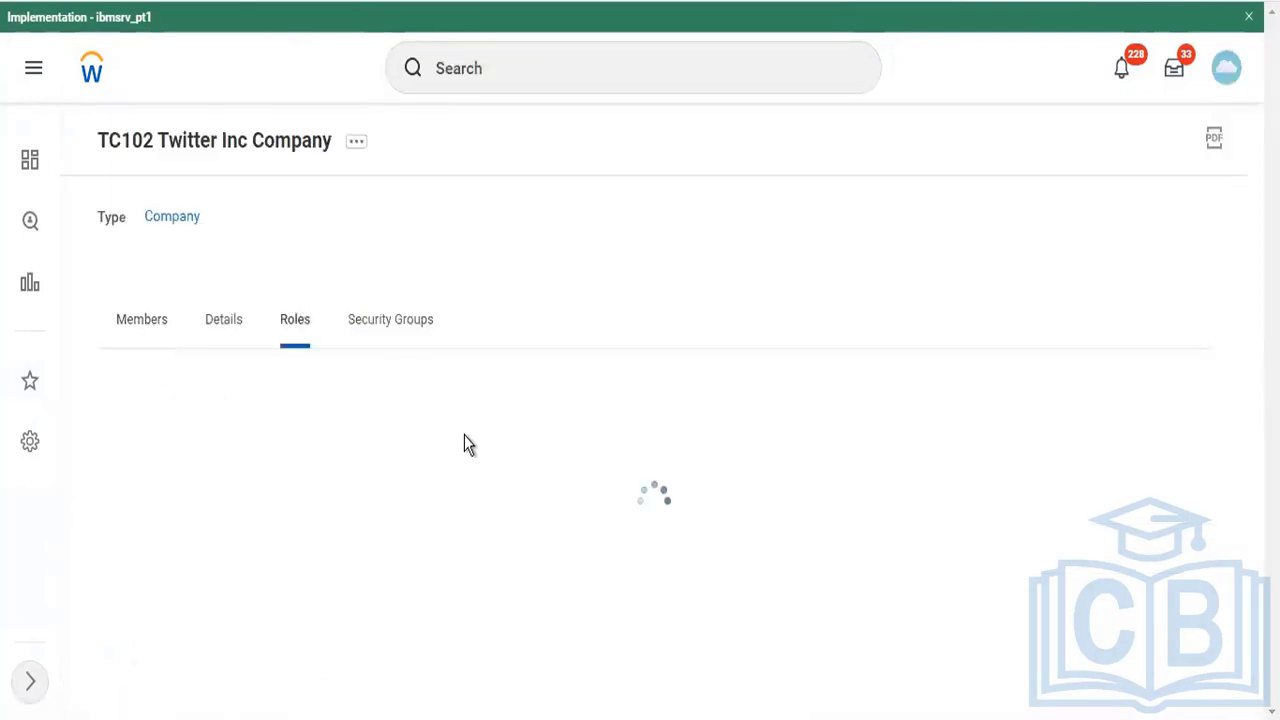
scroll(464, 443, down, 3)
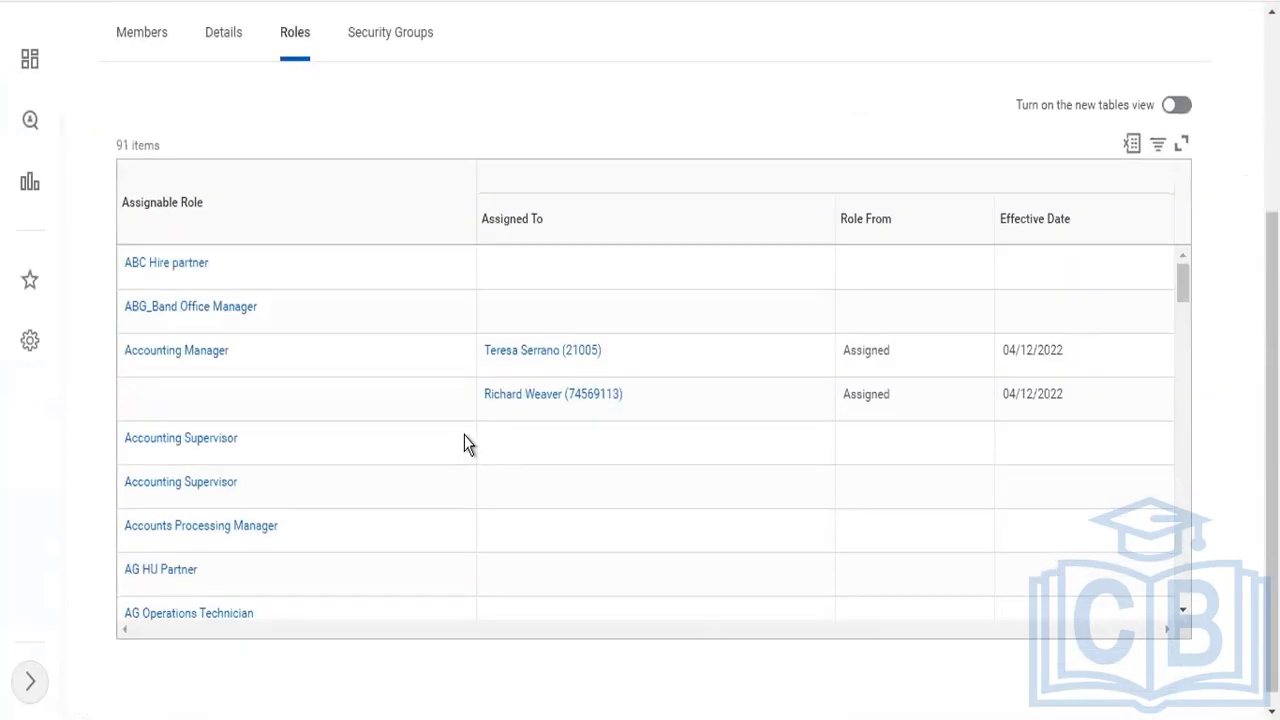
click(636, 395)
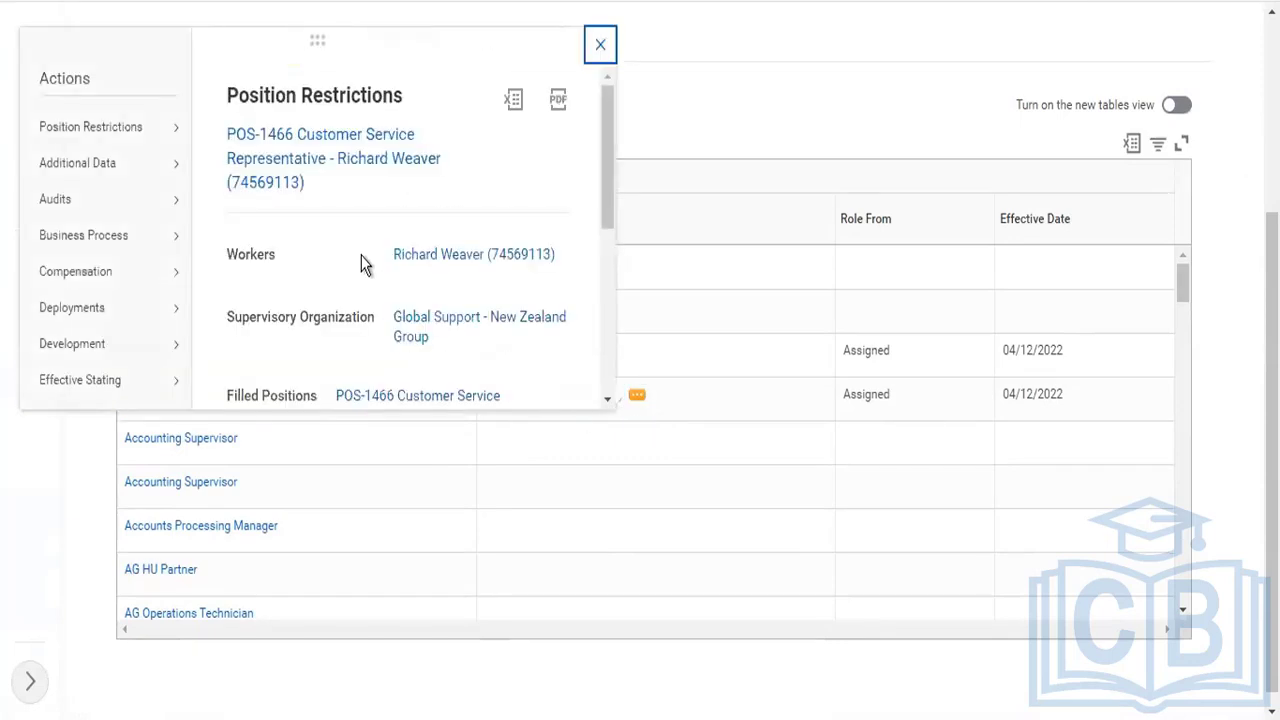
click(775, 112)
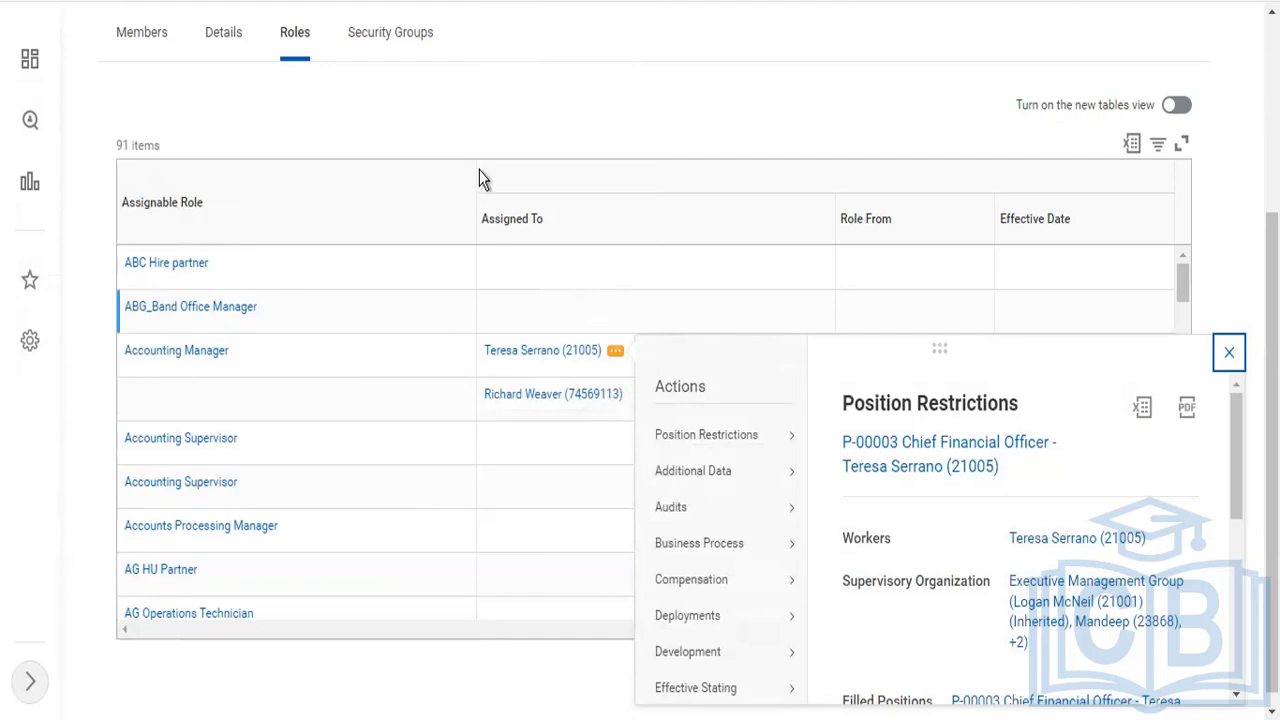
Start the Assign Roles task for TC102 Twitter Inc Company with the effective date 04/24/2022.
scroll(479, 170, up, 3)
click(356, 143)
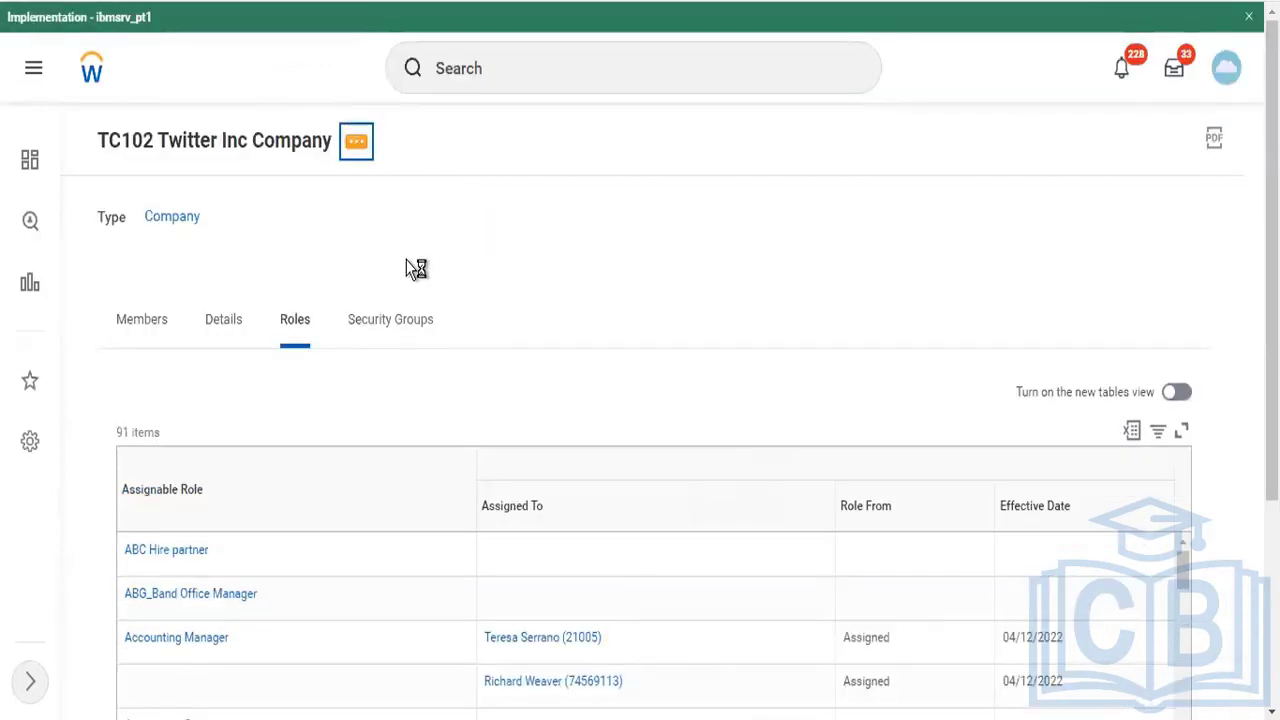
mouse_move(436, 372)
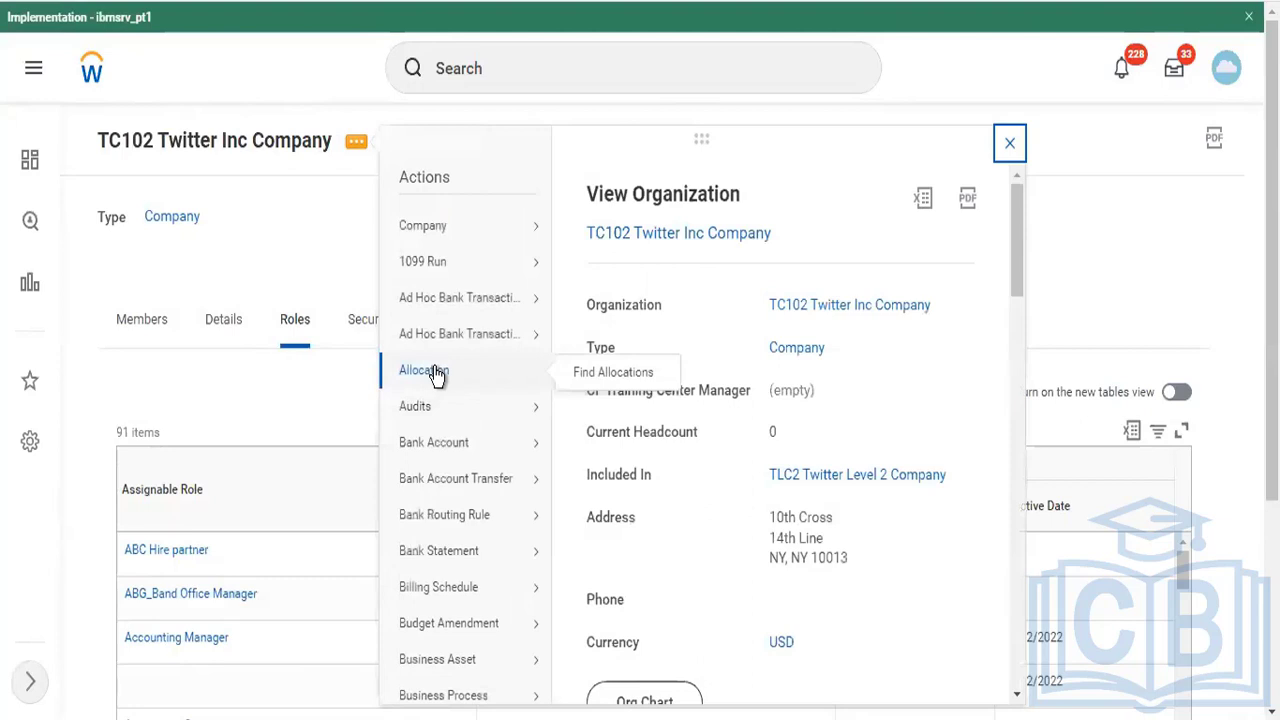
scroll(436, 372, down, 15)
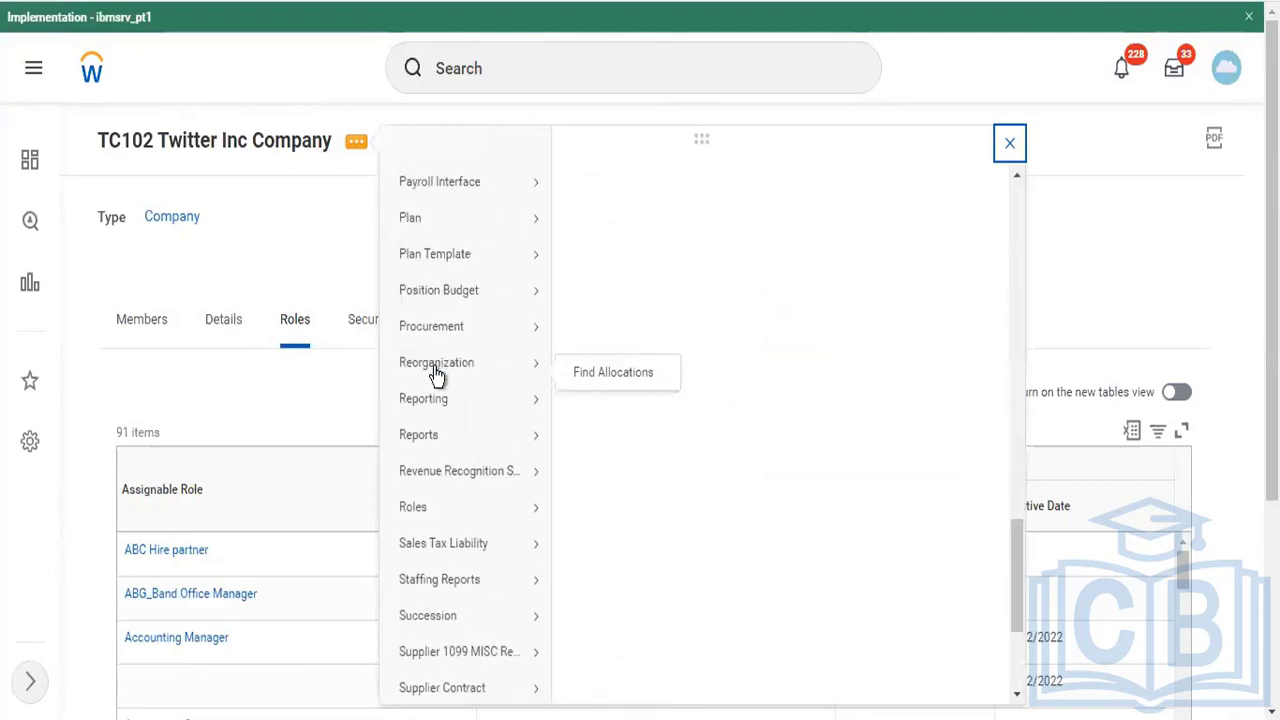
scroll(480, 510, down, 3)
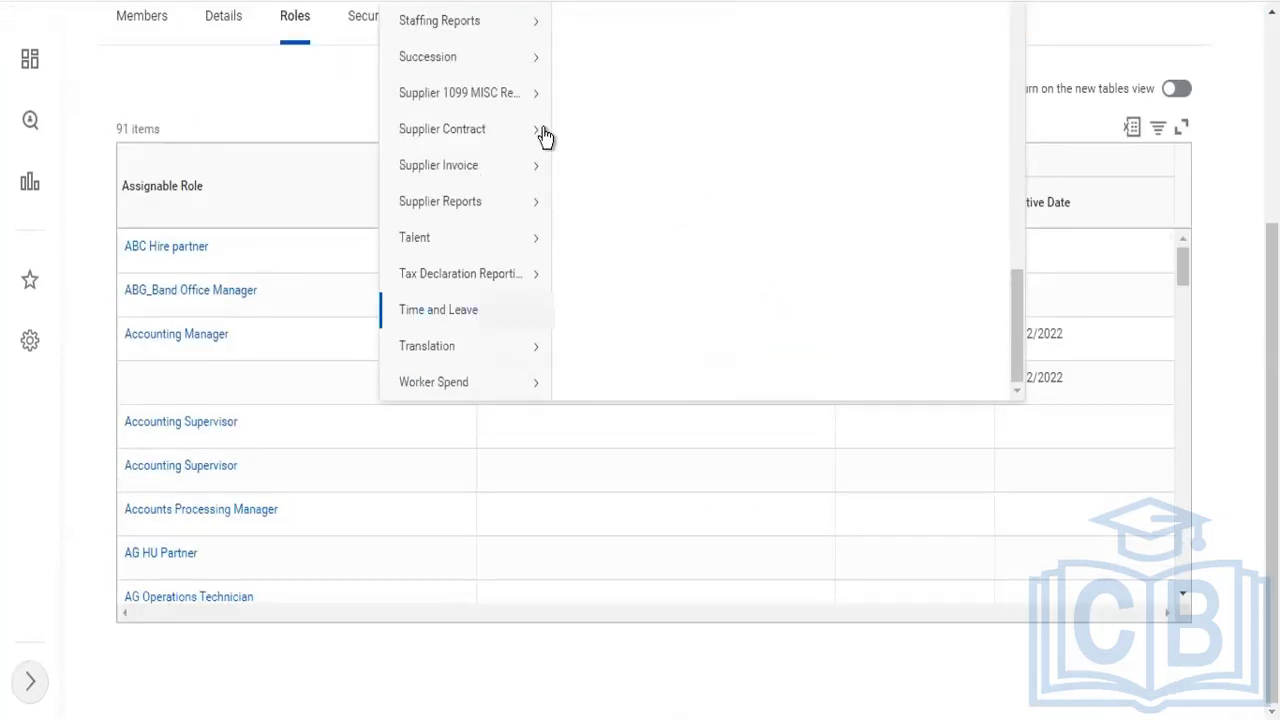
scroll(491, 160, up, 10)
scroll(497, 214, up, 8)
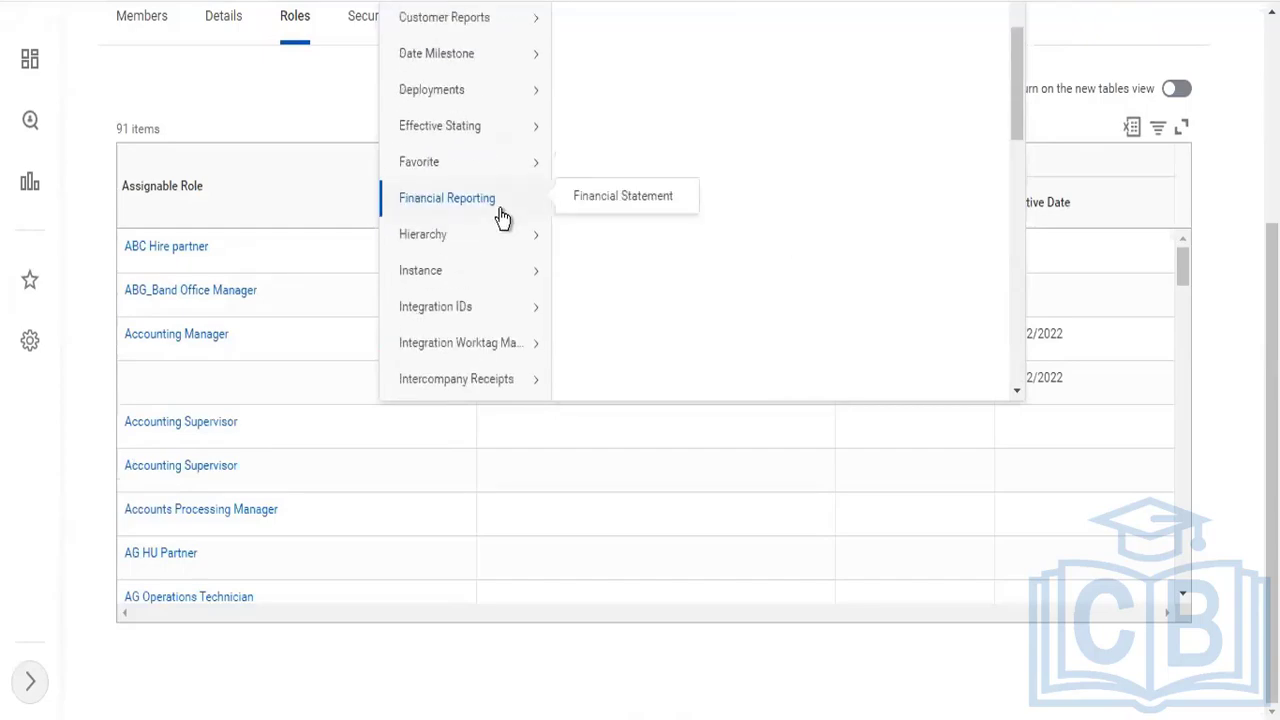
scroll(500, 214, up, 6)
scroll(366, 191, up, 3)
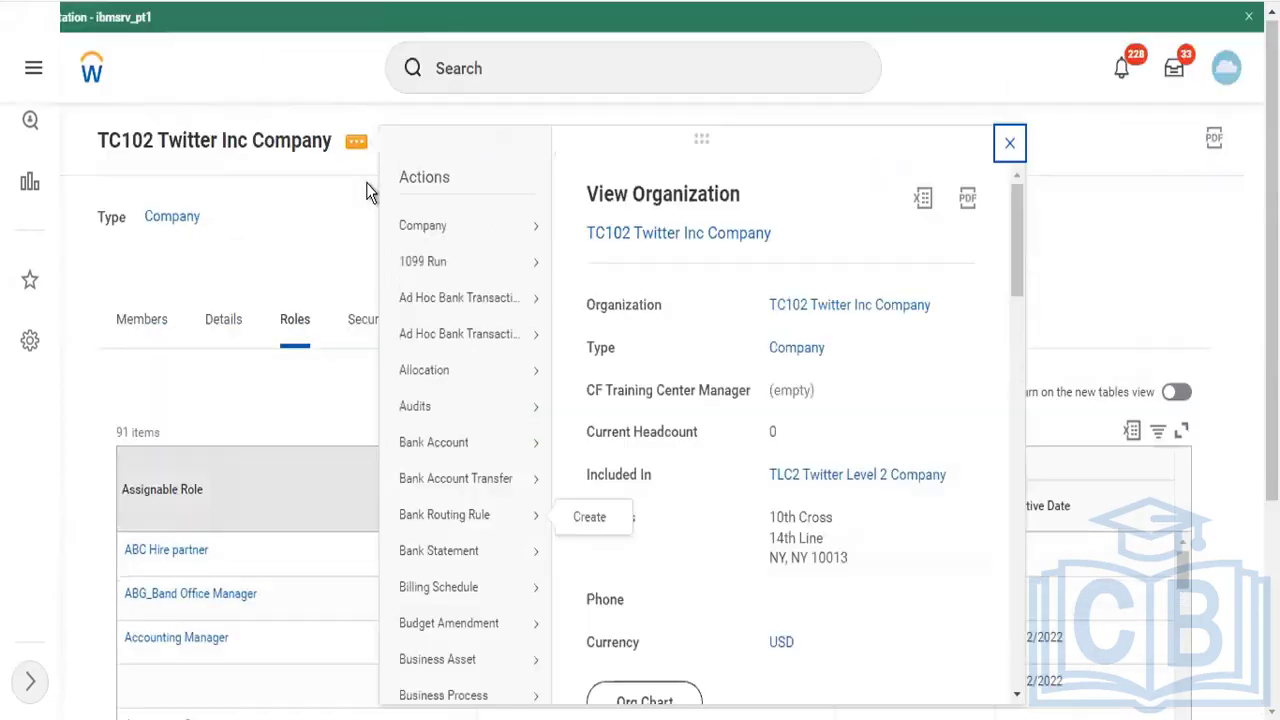
scroll(523, 635, down, 9)
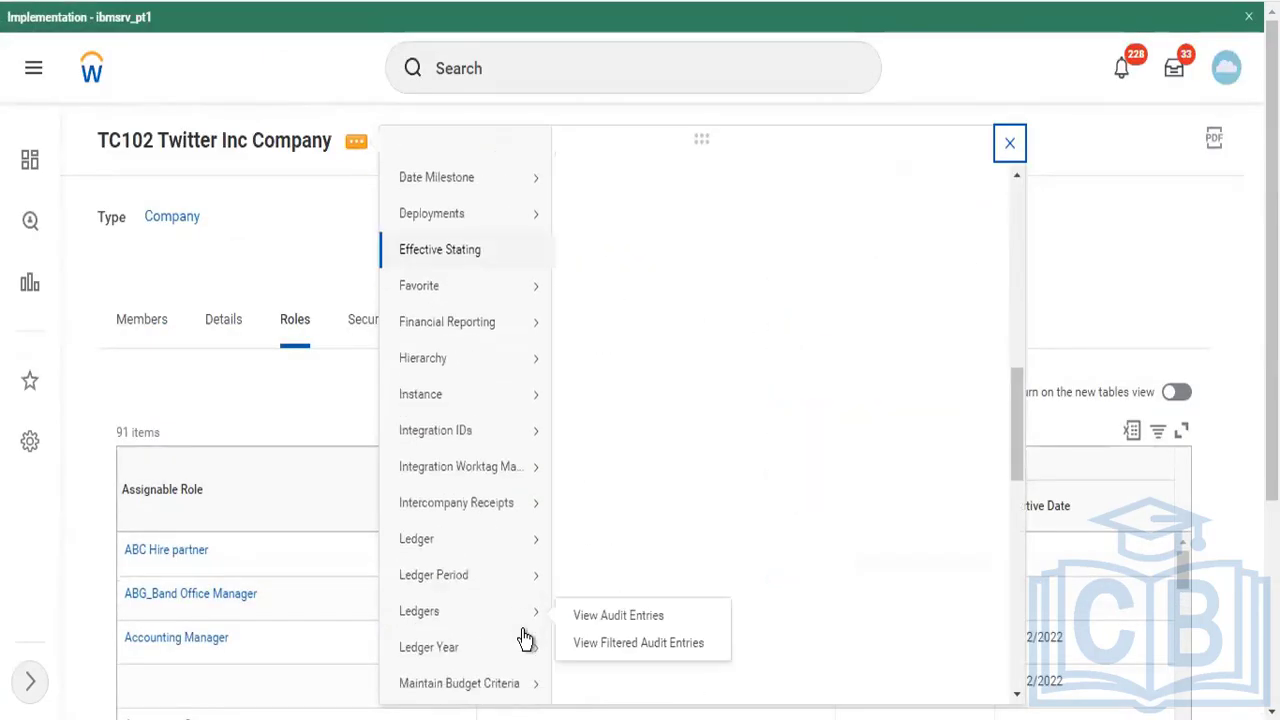
scroll(489, 495, down, 5)
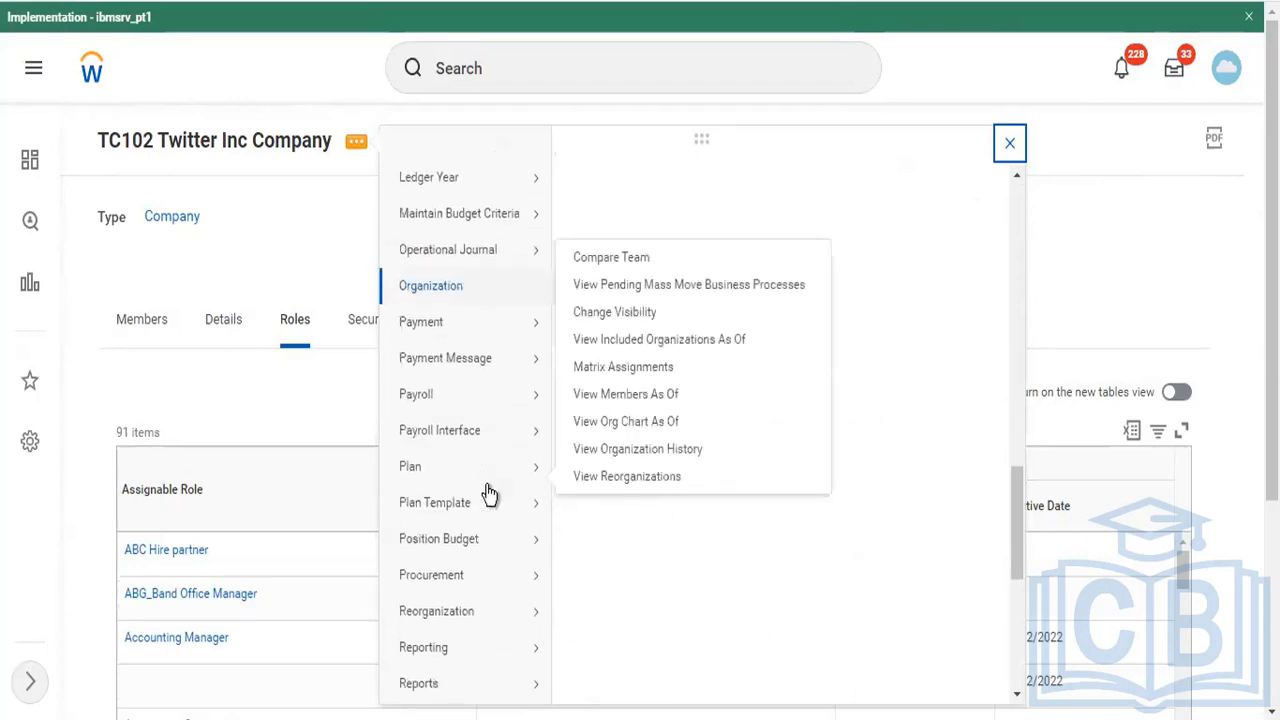
scroll(489, 495, down, 4)
mouse_move(491, 409)
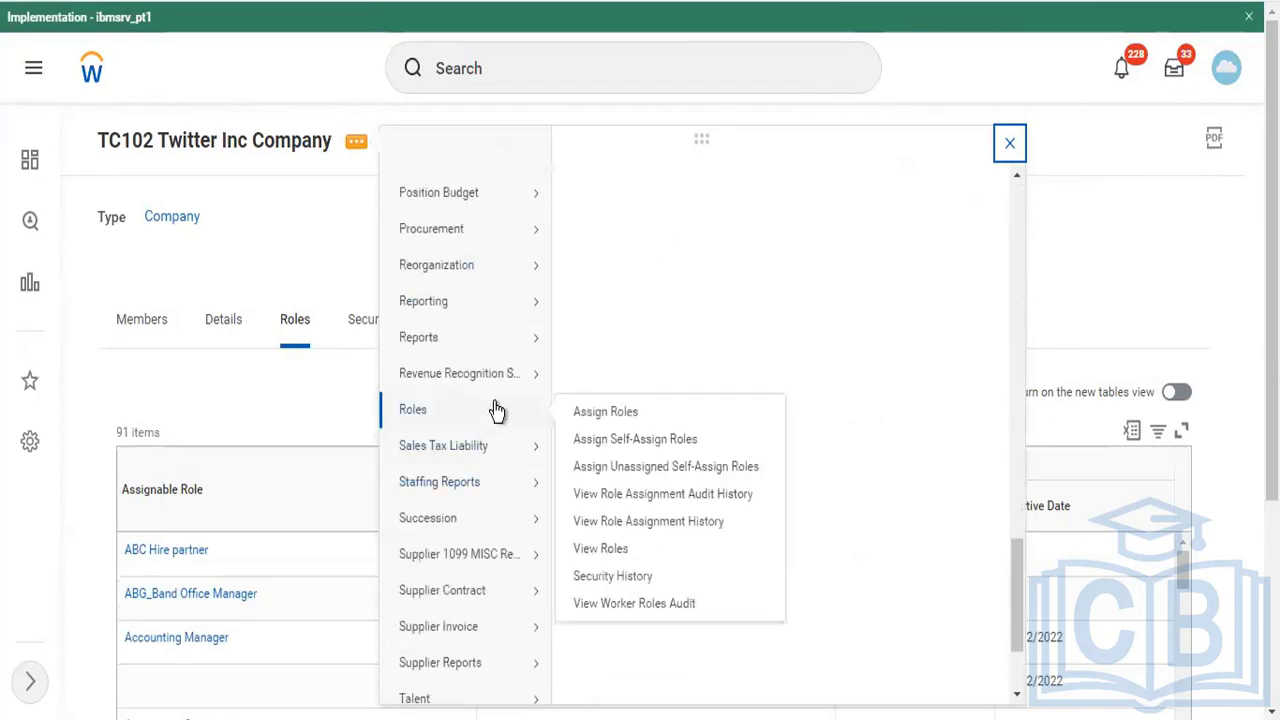
click(601, 421)
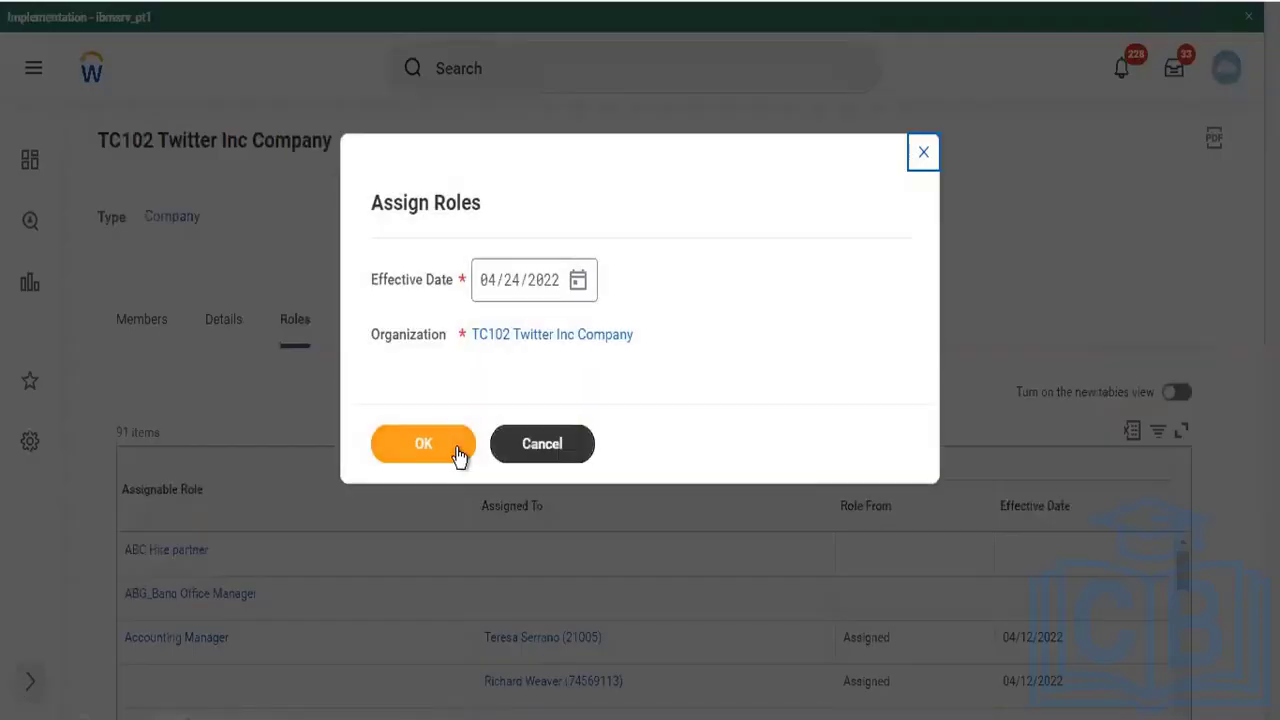
click(457, 452)
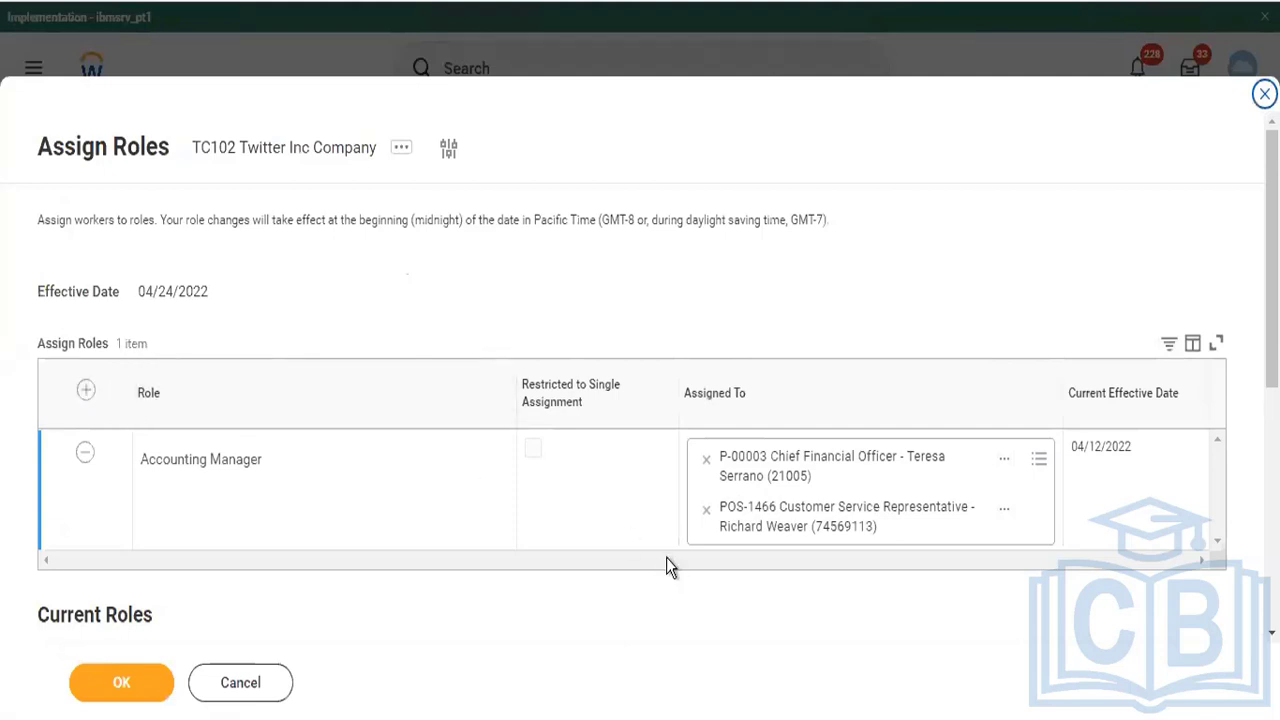
Try to replace both Accounting Manager assignees with the P-00003 Chief Financial Officer position, viewing that position's details.
click(706, 460)
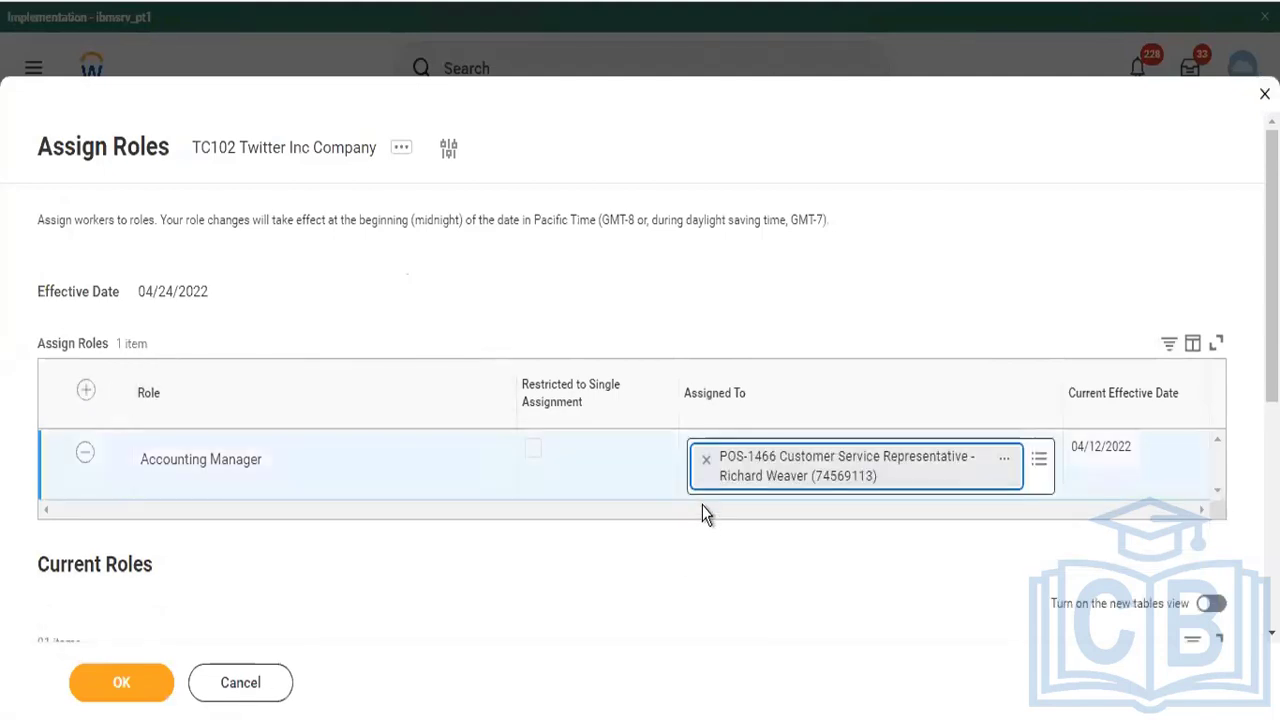
click(706, 460)
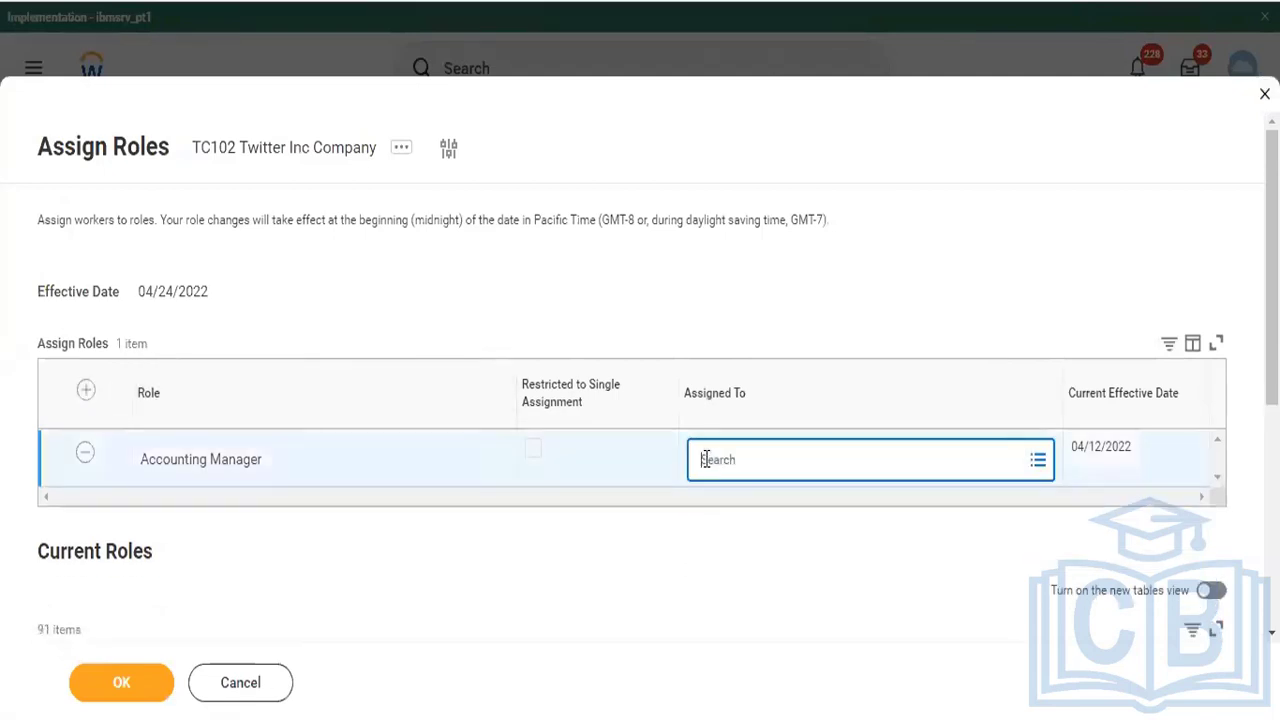
click(706, 460)
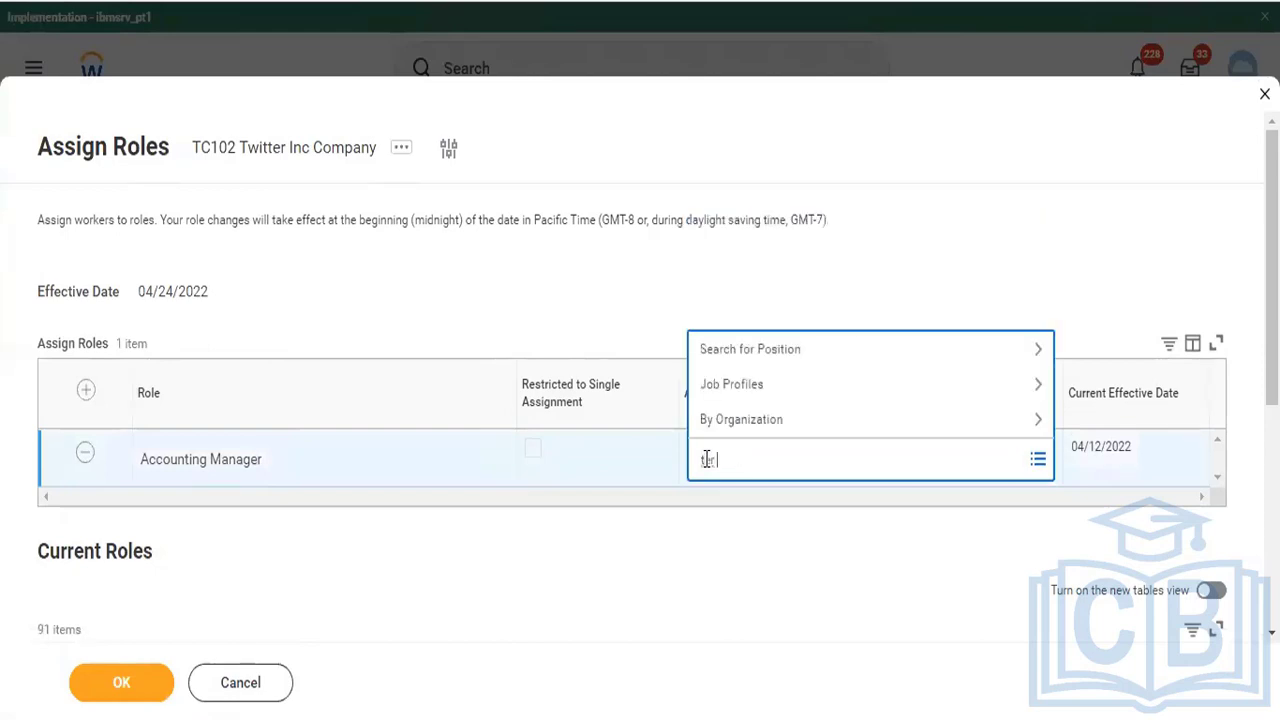
text(ter ser)
key(Return)
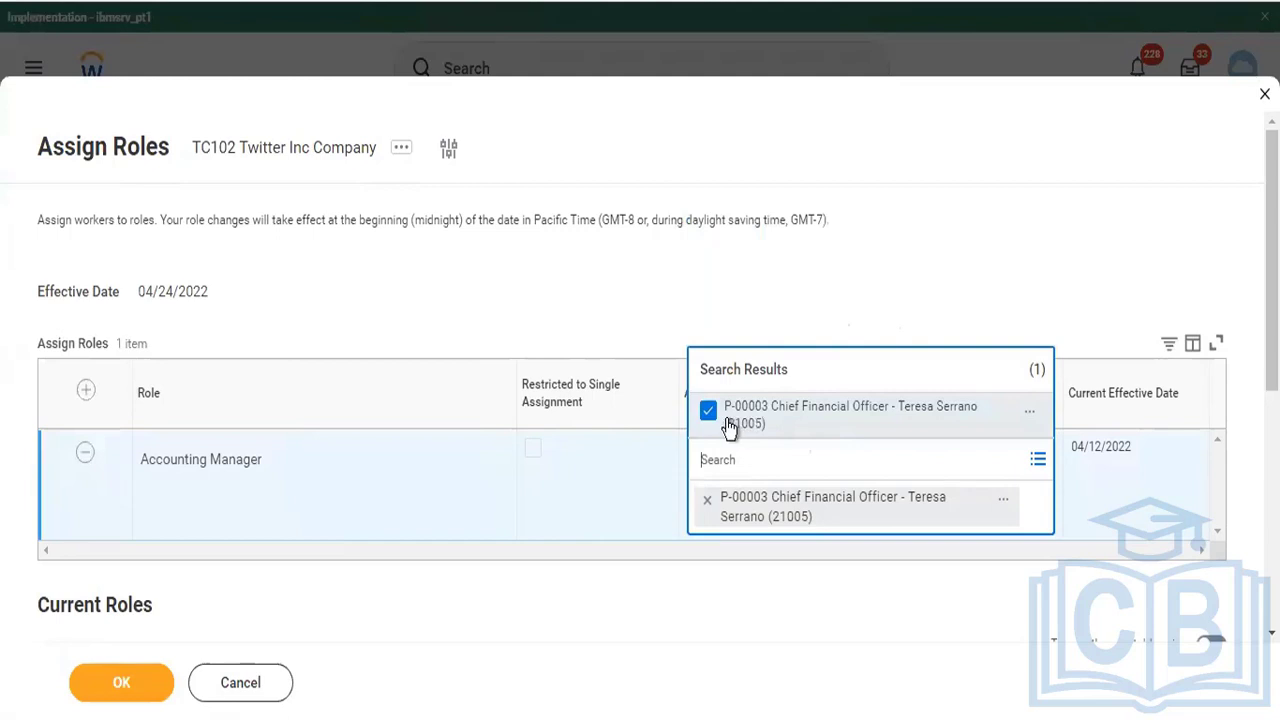
click(1028, 418)
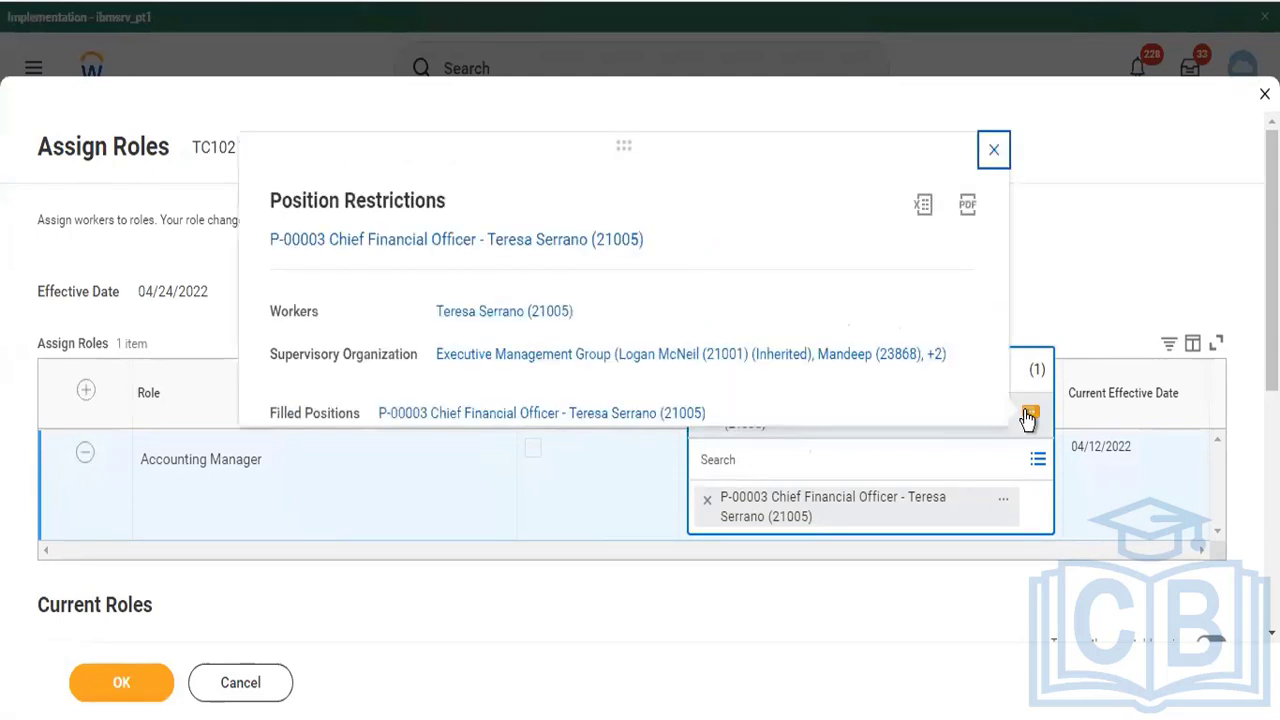
click(994, 158)
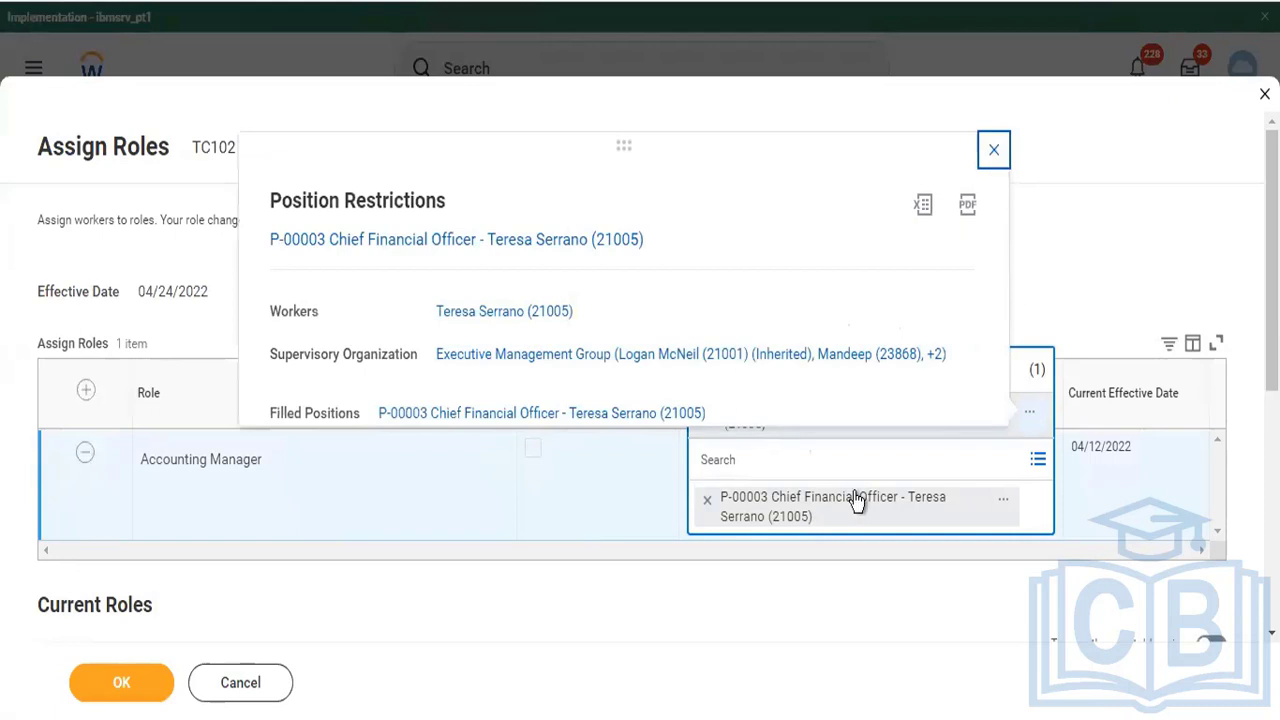
Remove the Accounting Manager row from the role assignment, submit it, and review the company's role list.
click(85, 453)
click(125, 684)
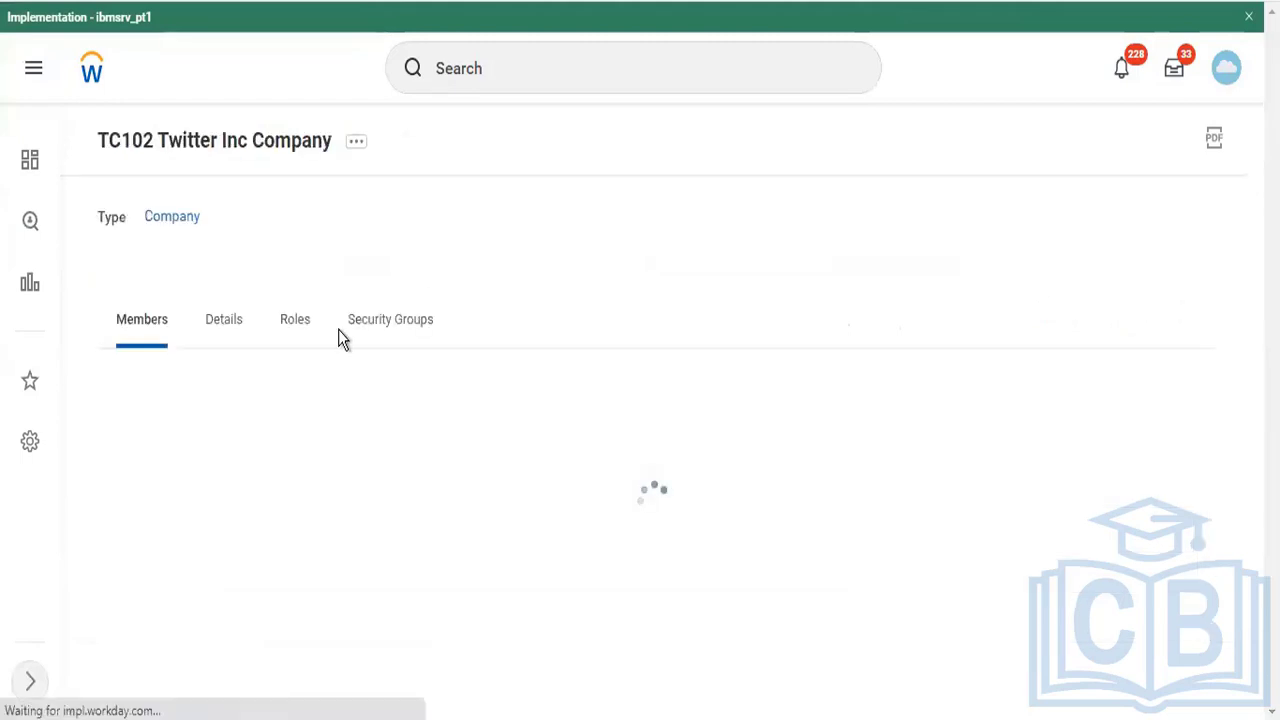
double_click(302, 320)
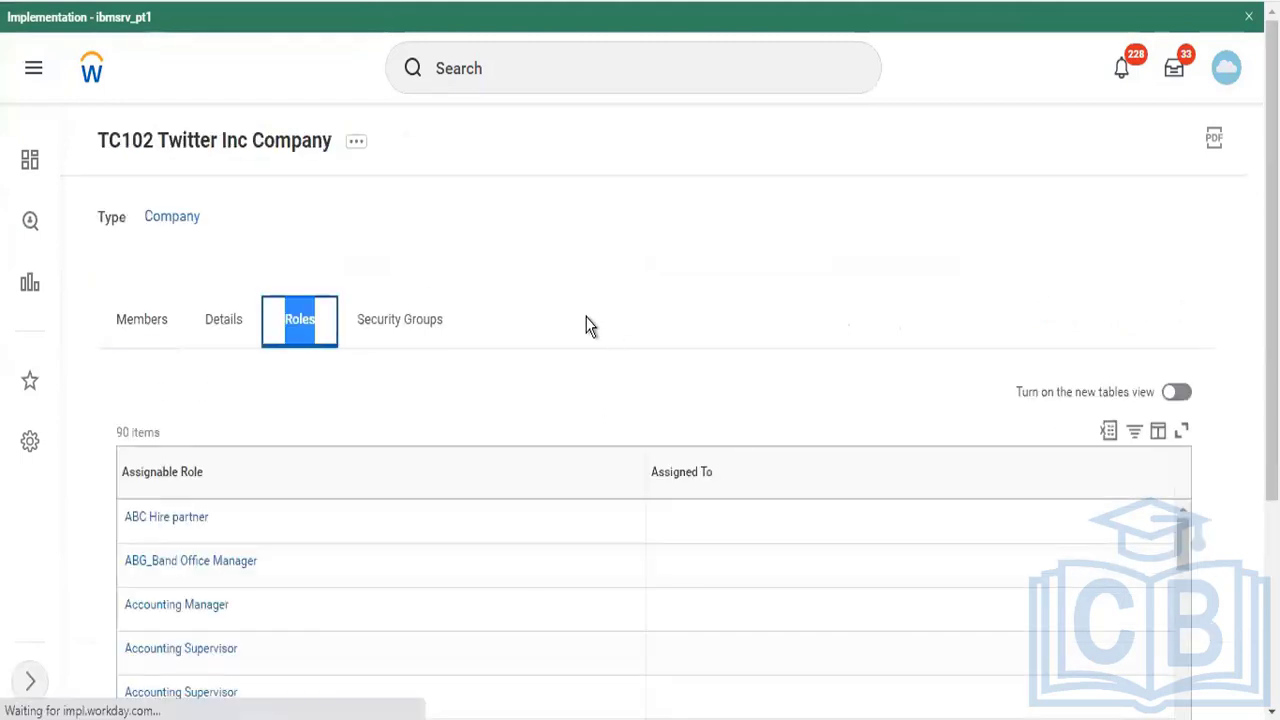
scroll(586, 323, down, 3)
scroll(456, 400, down, 3)
scroll(459, 401, up, 3)
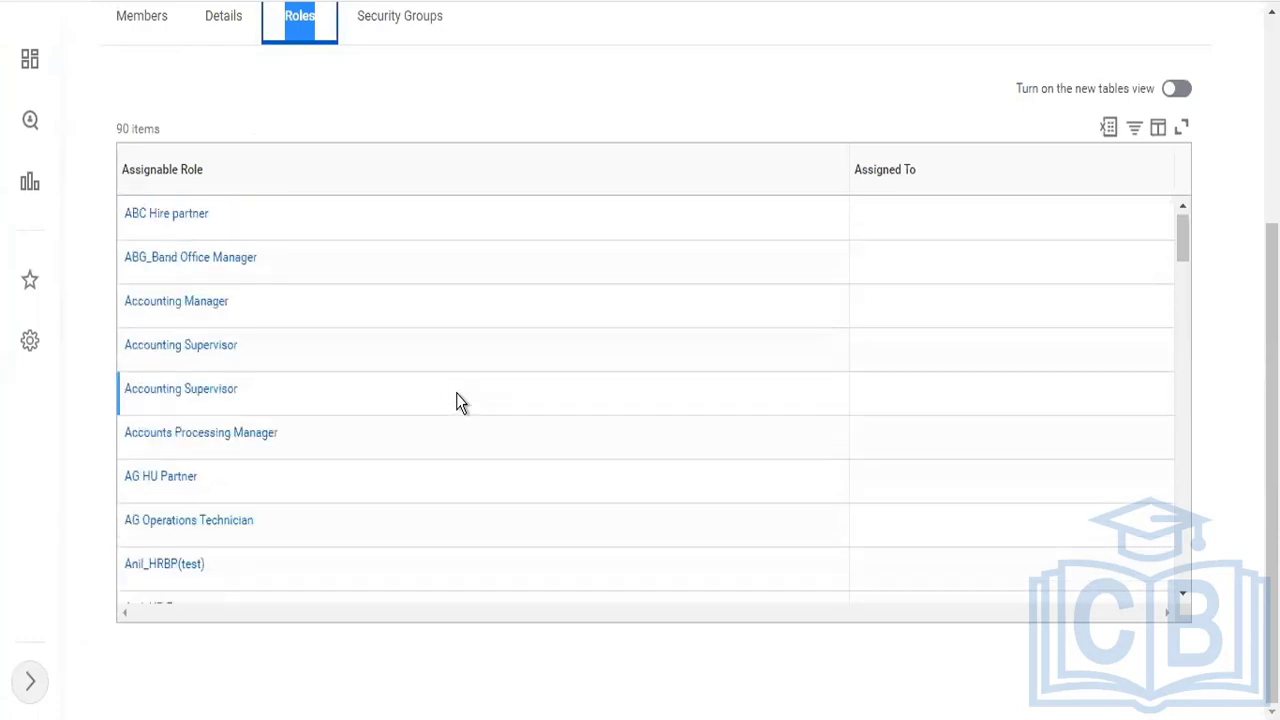
scroll(540, 95, up, 3)
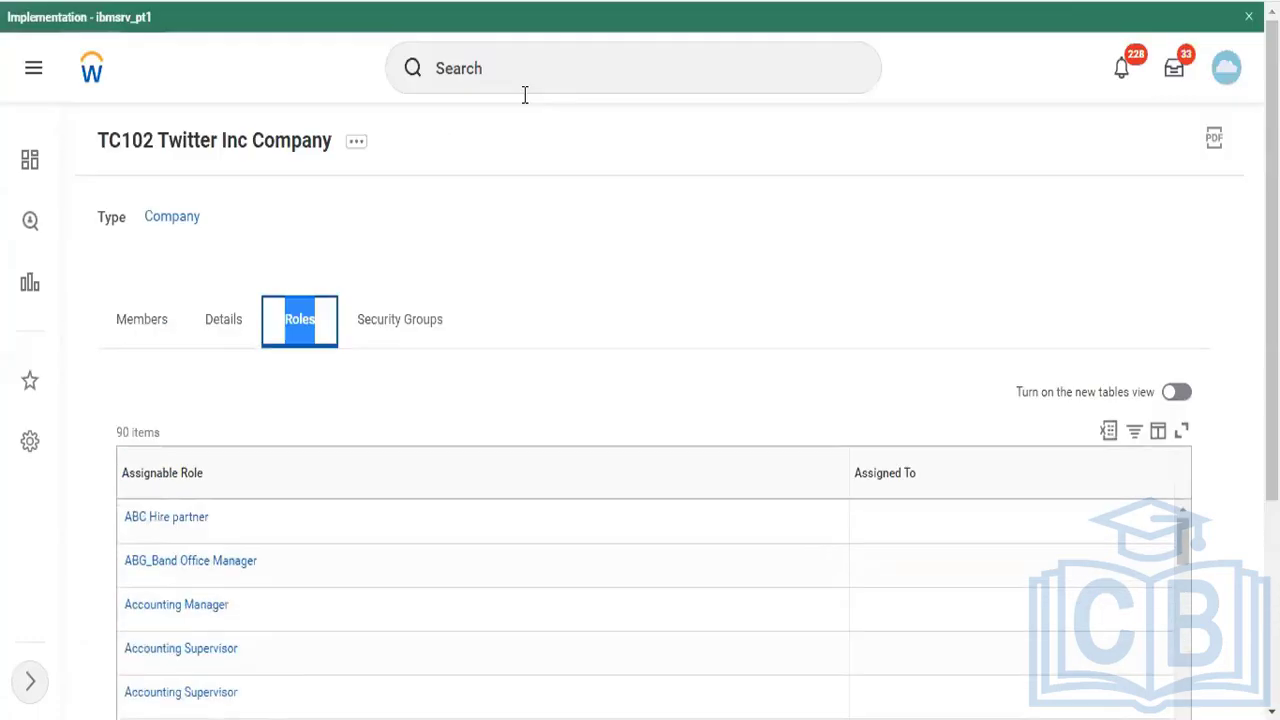
Search for the Chief Financial Officer by partial first and last name and open the worker's profile.
click(524, 70)
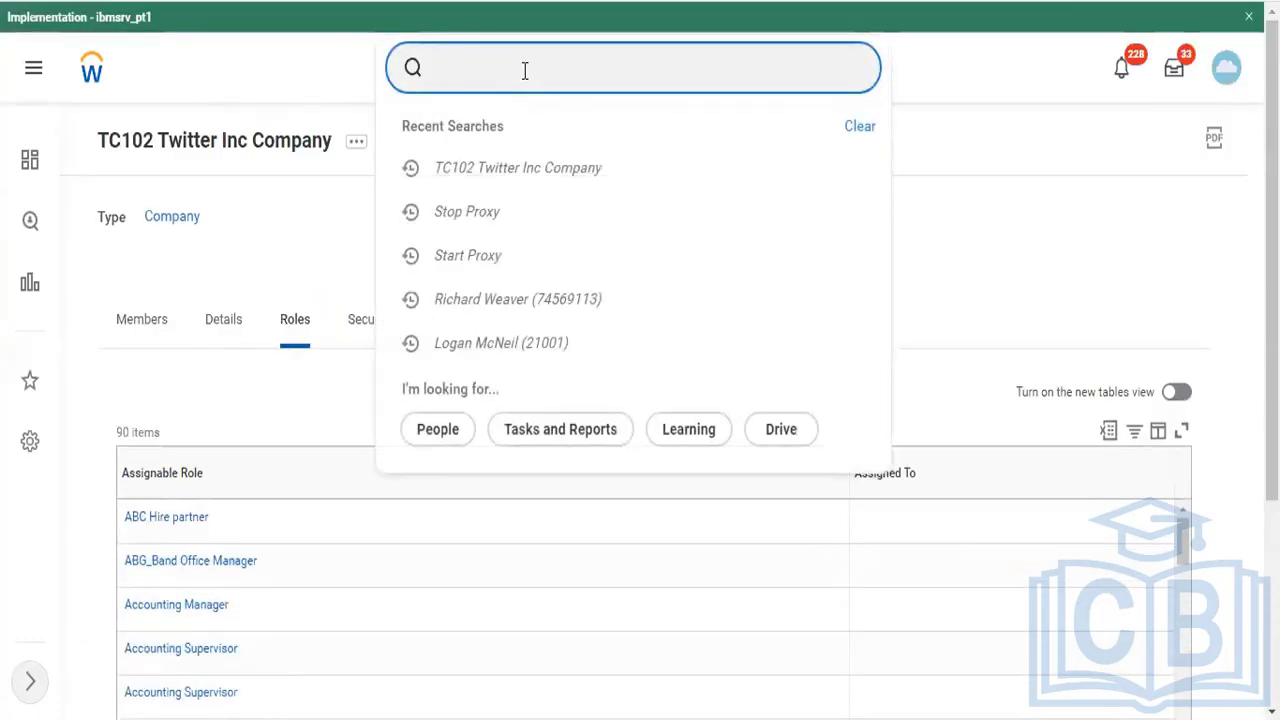
text(te ser)
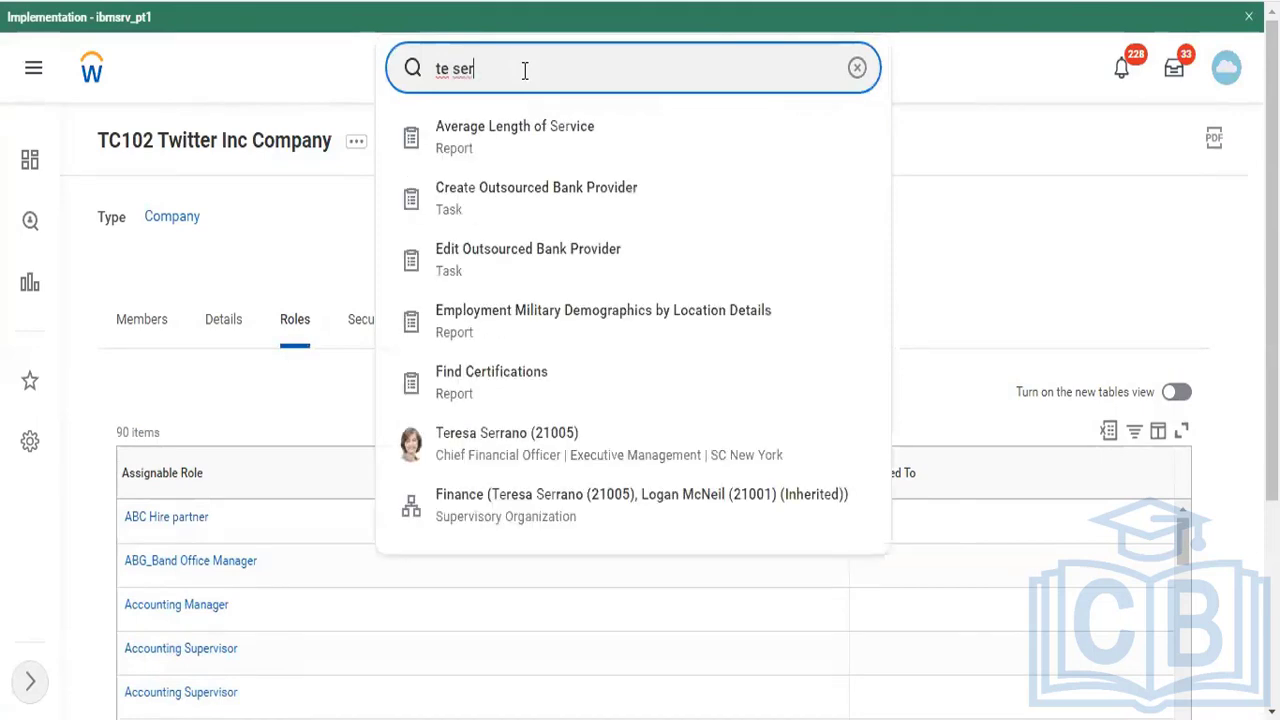
key(Down)
key(Down)
key(Down)
key(Down)
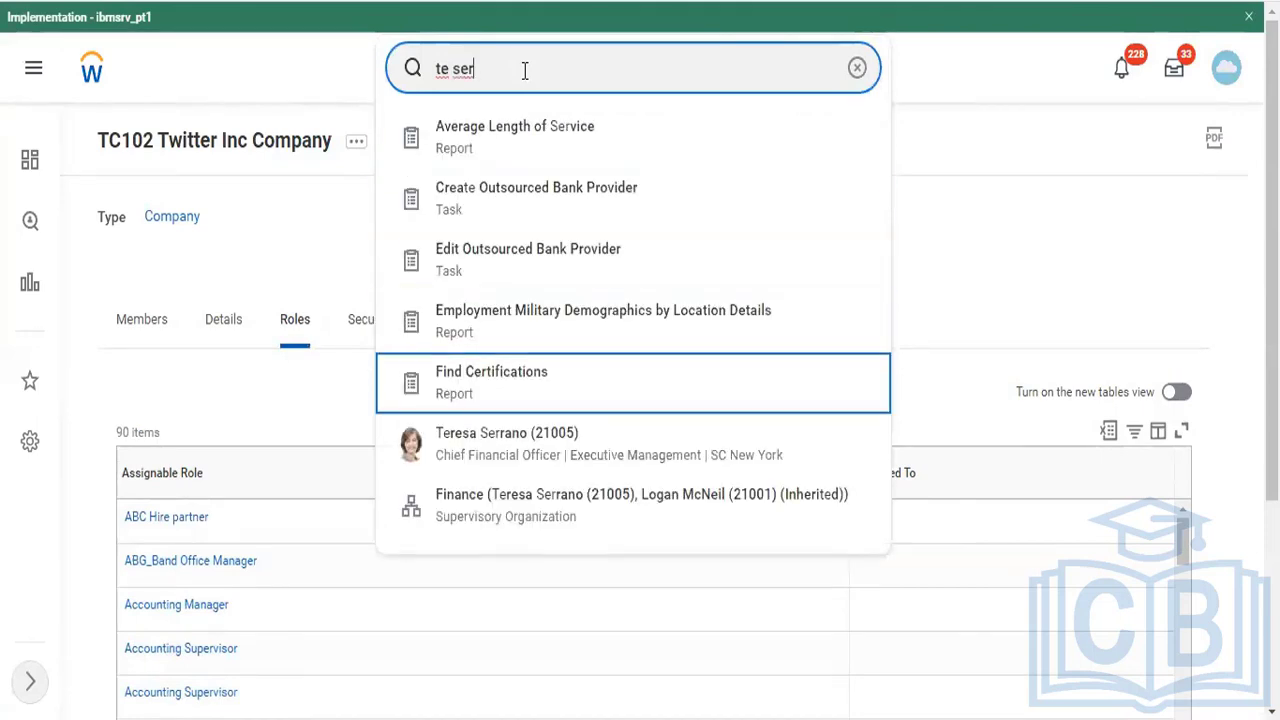
key(Down)
key(Escape)
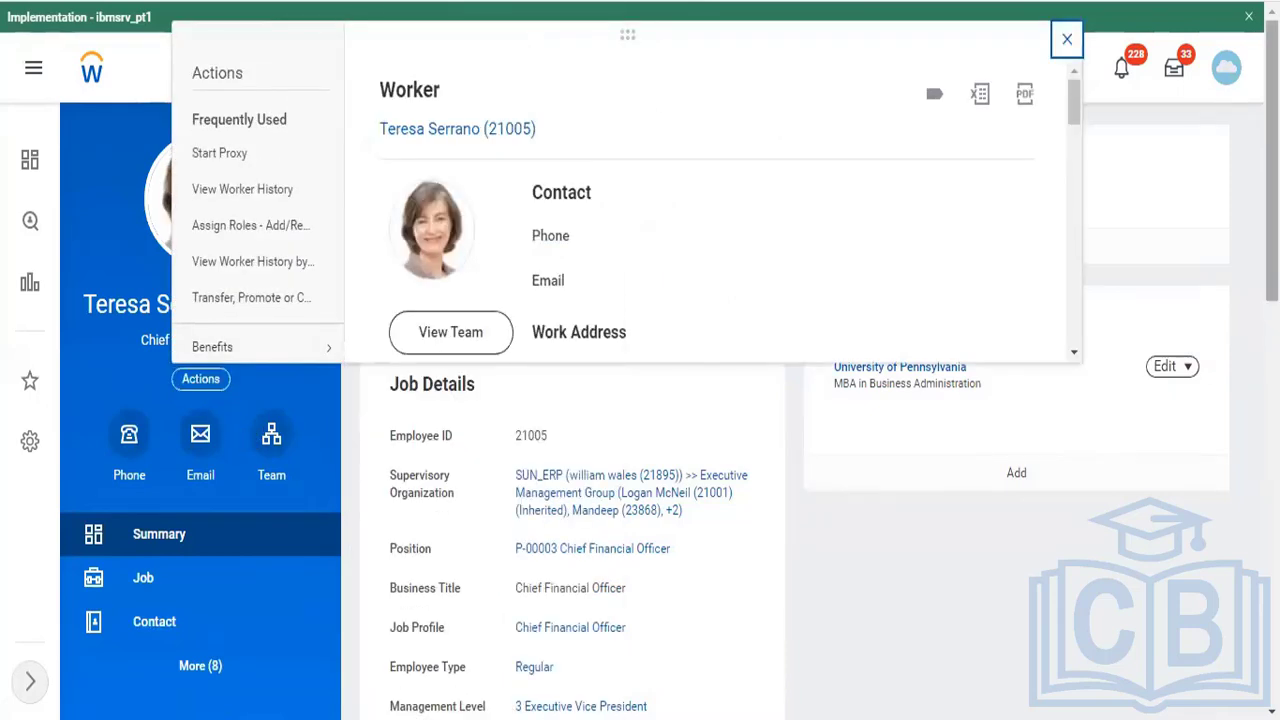
Close the worker details, search for "cr ledger" and open the Create Ledger Year and Ledger Periods task.
click(1067, 39)
click(857, 70)
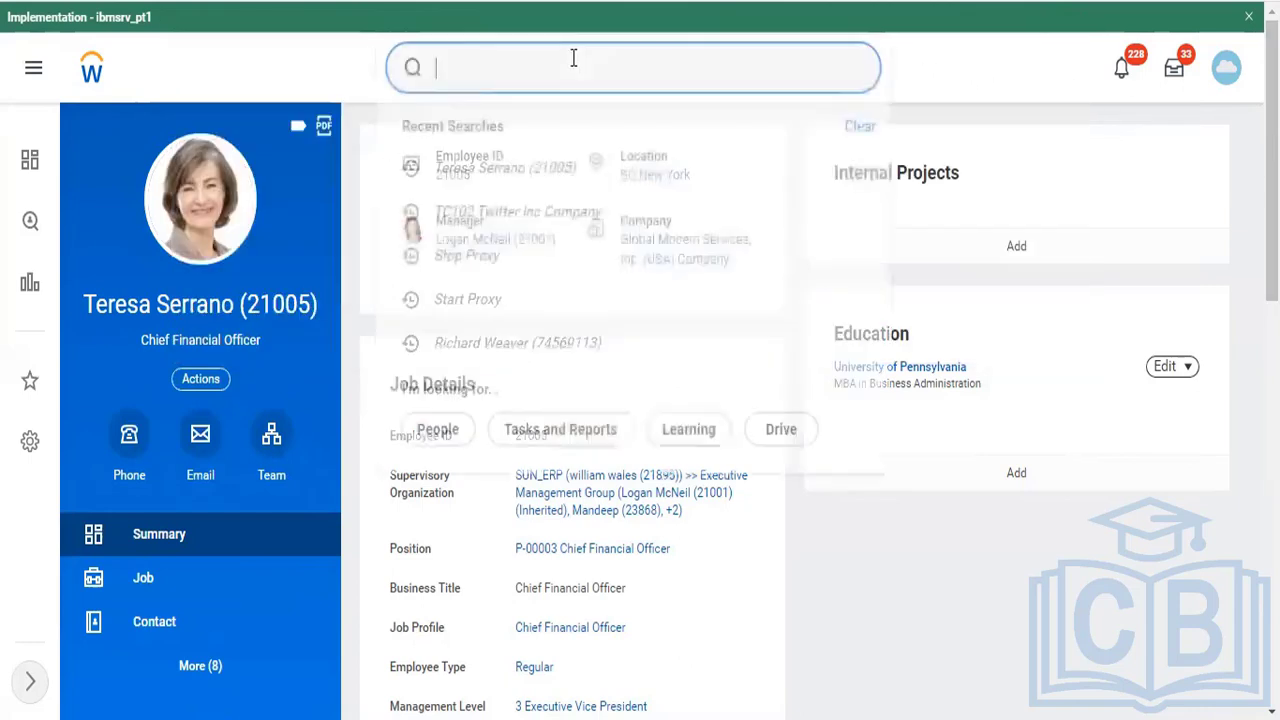
text(cr ed)
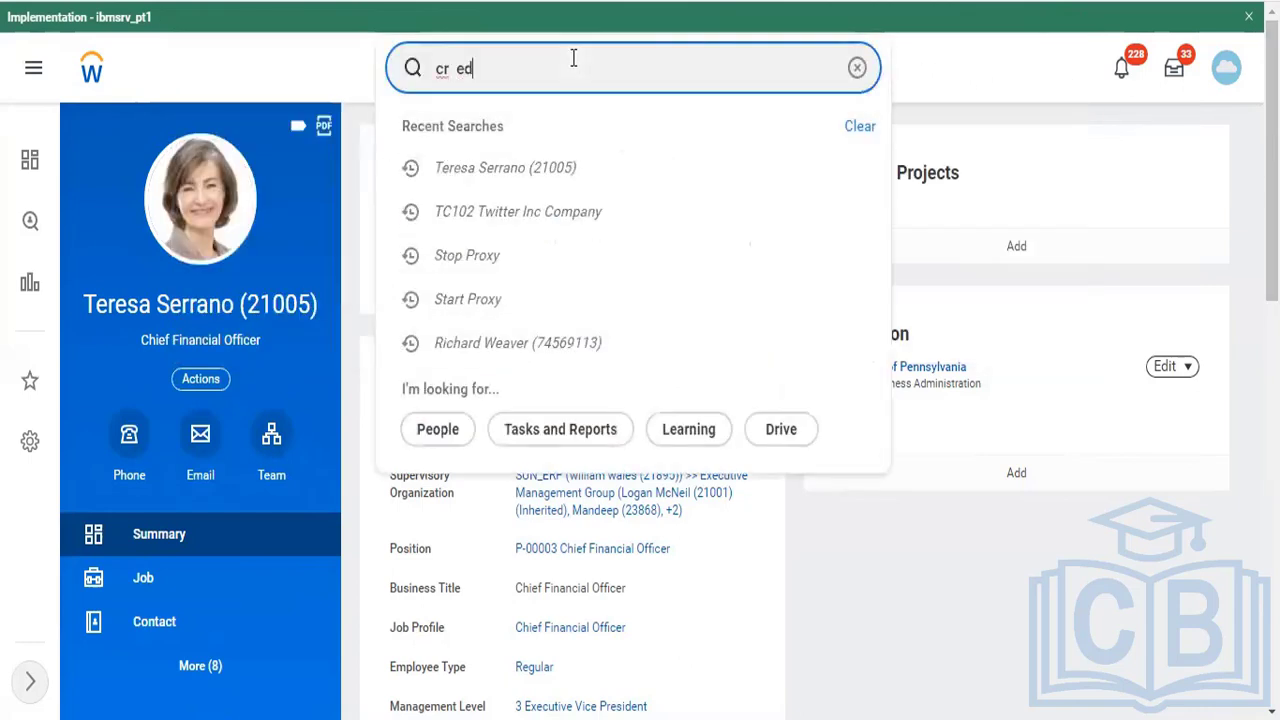
key(BackSpace)
key(BackSpace)
key(BackSpace)
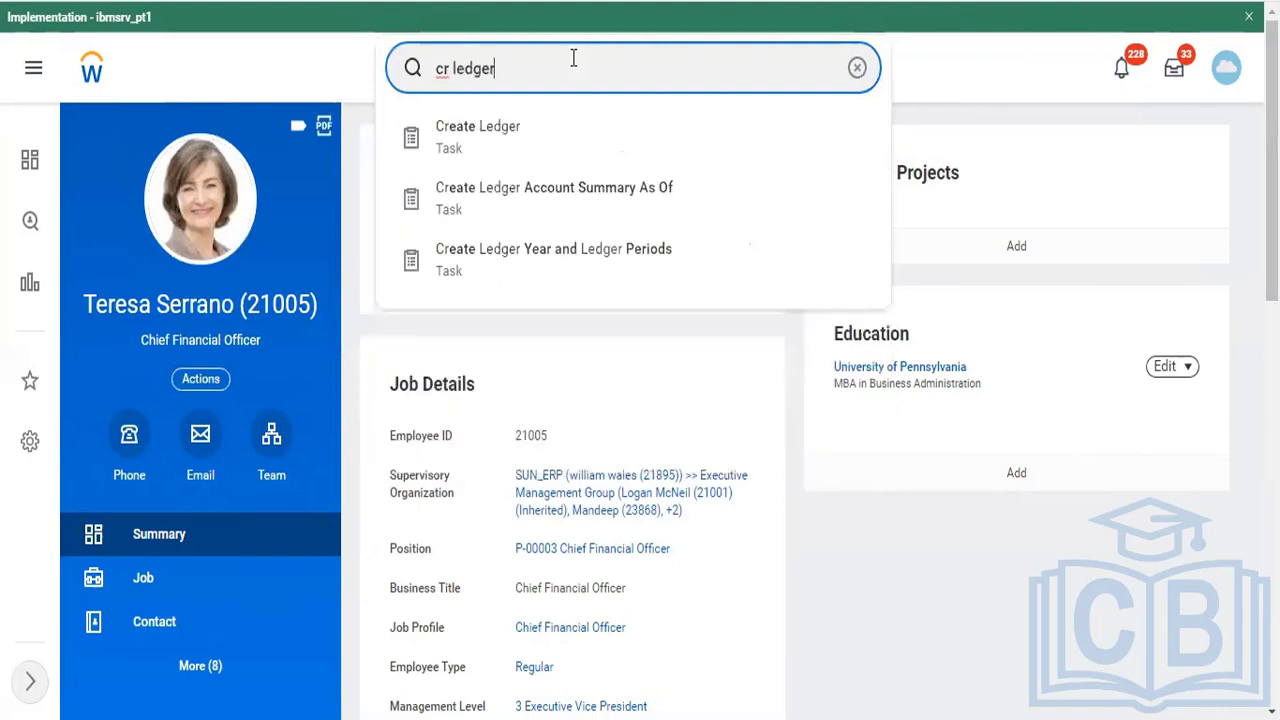
key(Up)
key(Down)
key(Down)
key(Down)
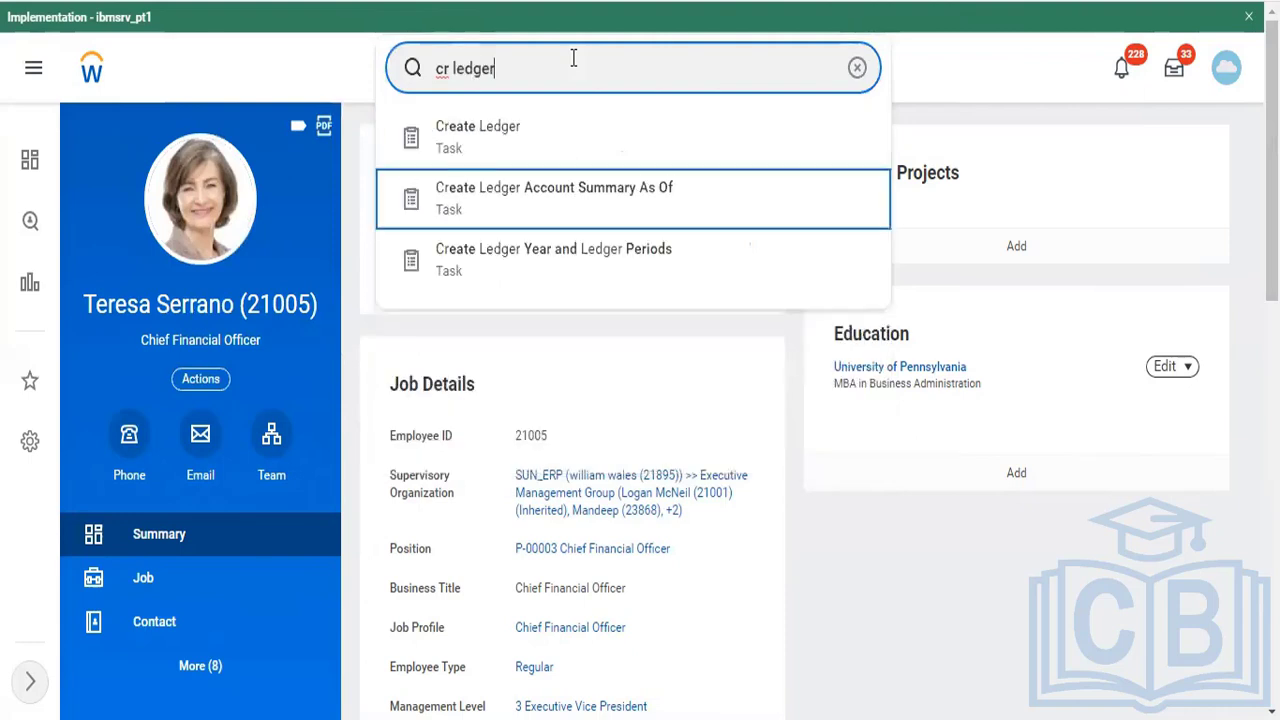
key(Down)
key(Return)
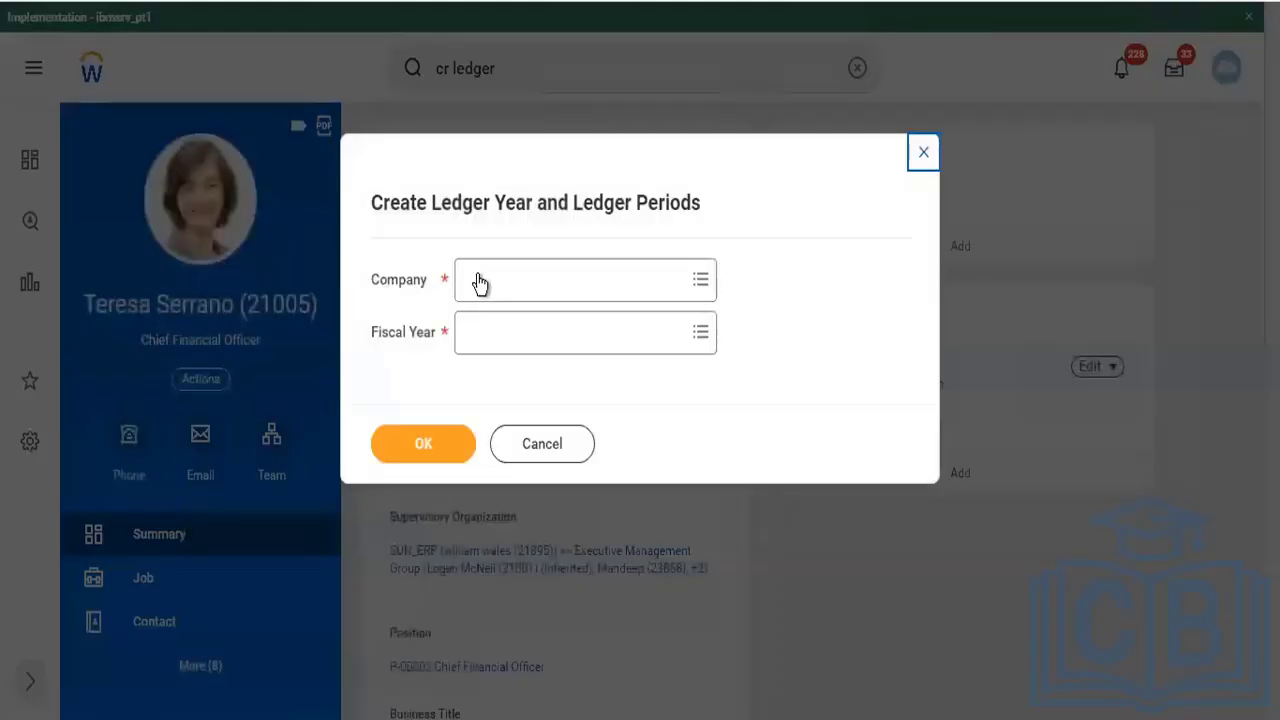
Try to pick a fiscal year for TC102 Twitter Inc Company in the ledger year task, and cancel the task.
click(481, 281)
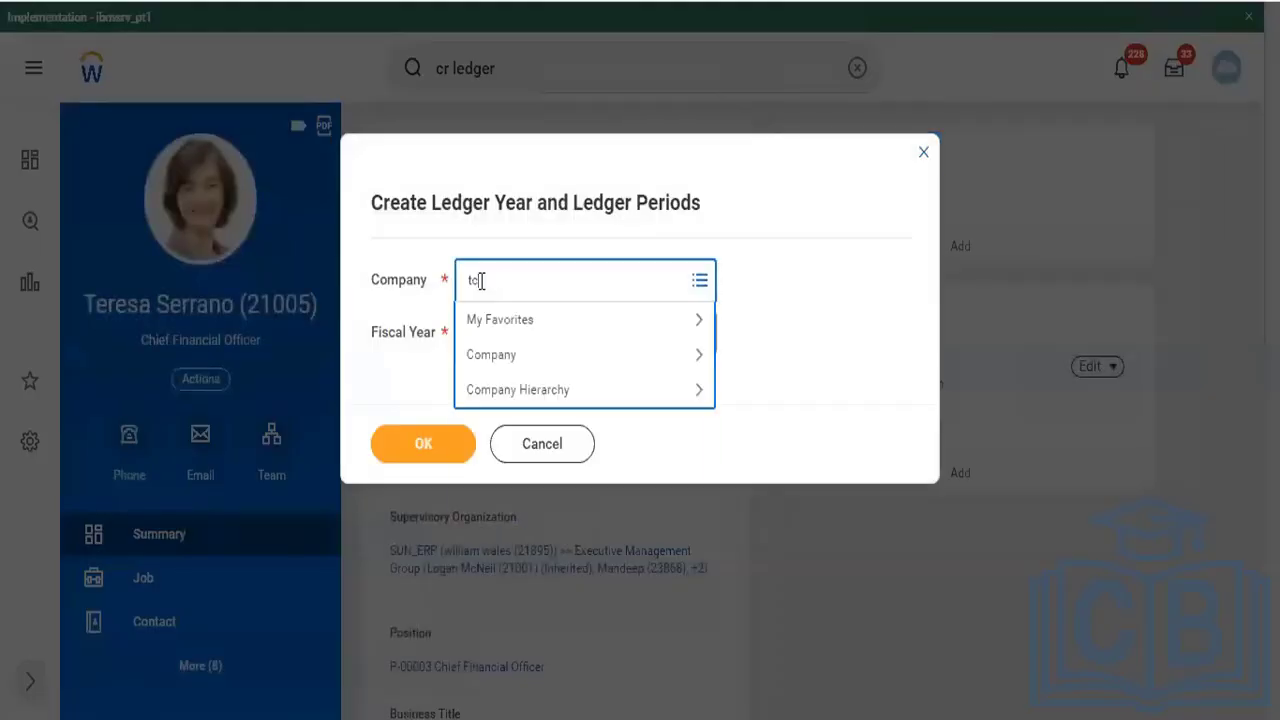
key(Return)
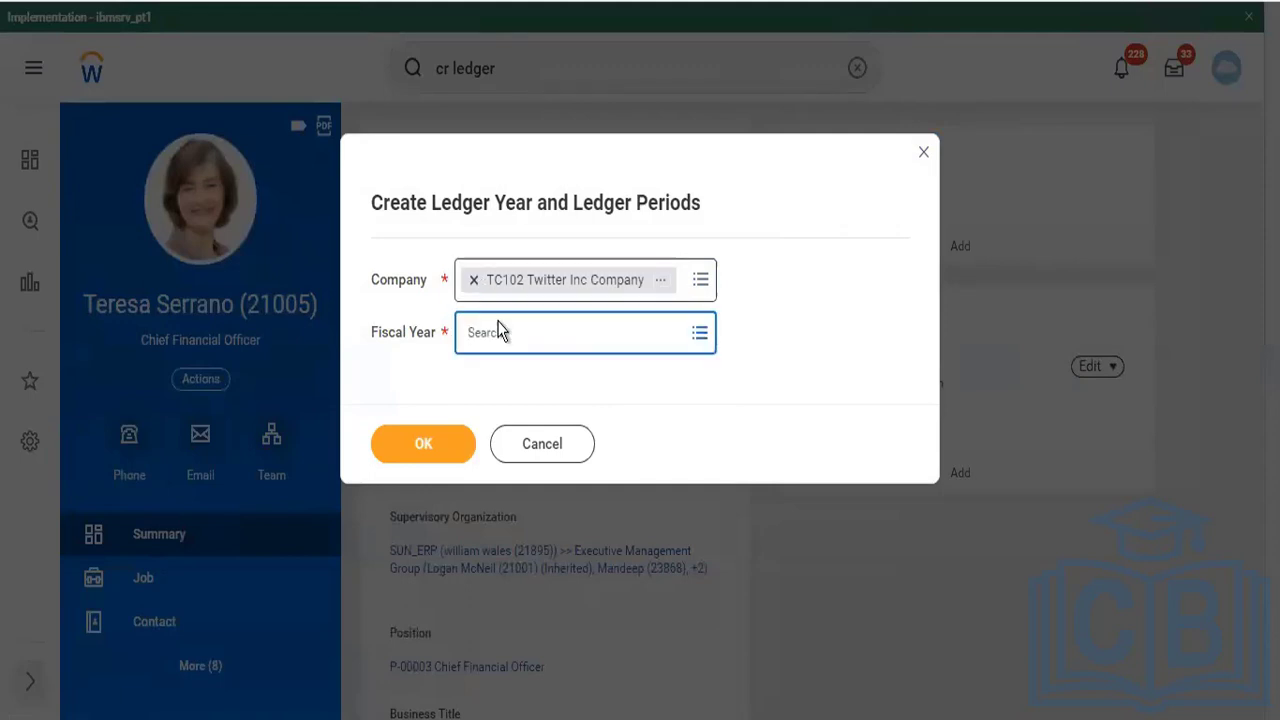
click(500, 333)
click(500, 372)
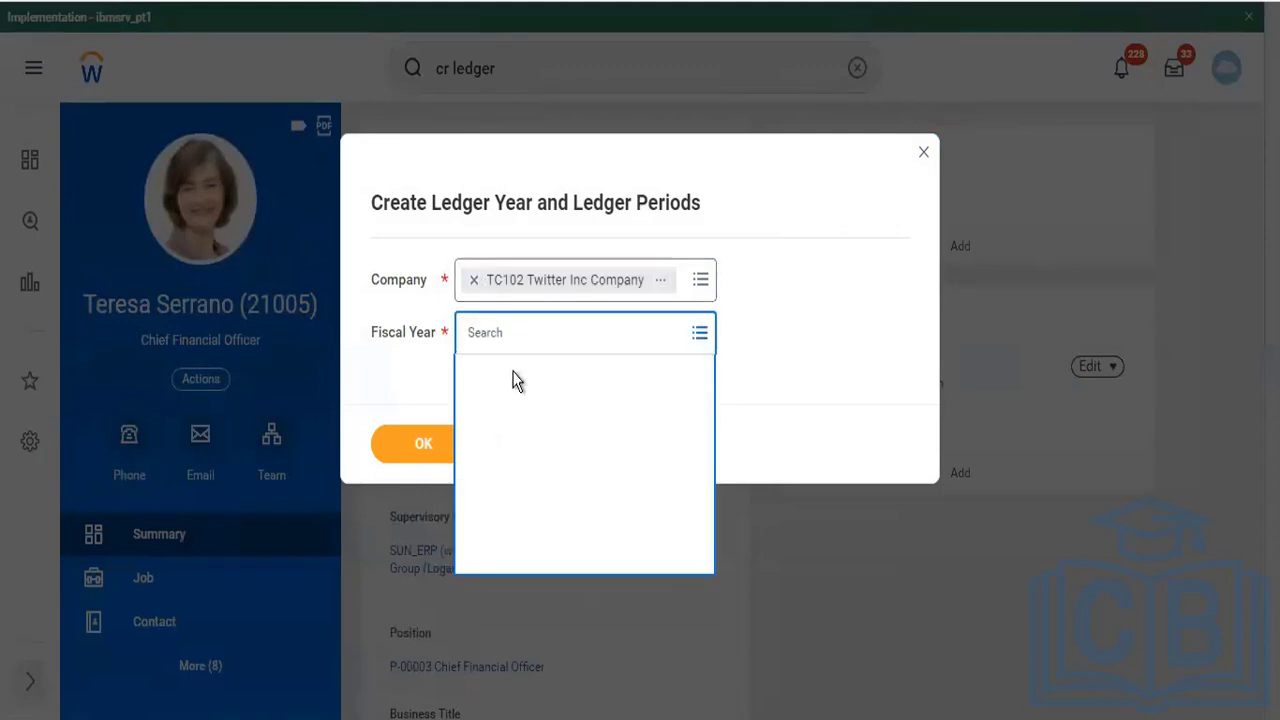
click(514, 420)
click(473, 378)
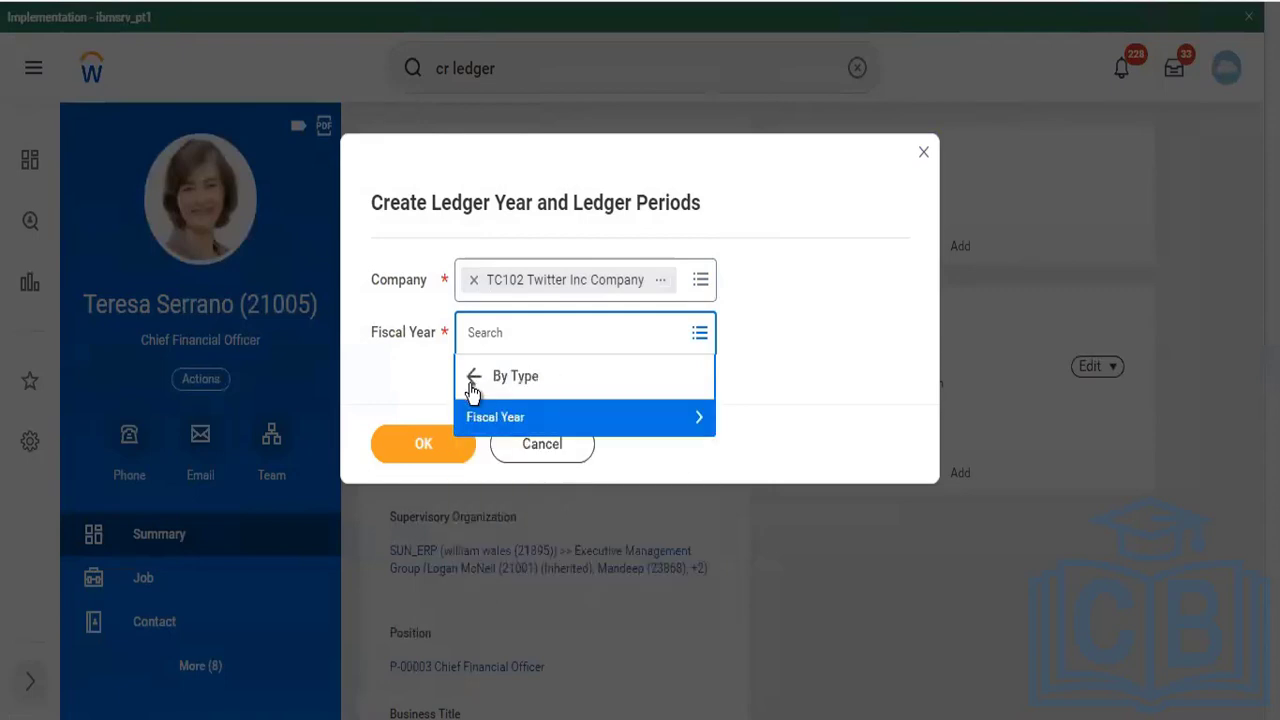
click(473, 377)
click(480, 407)
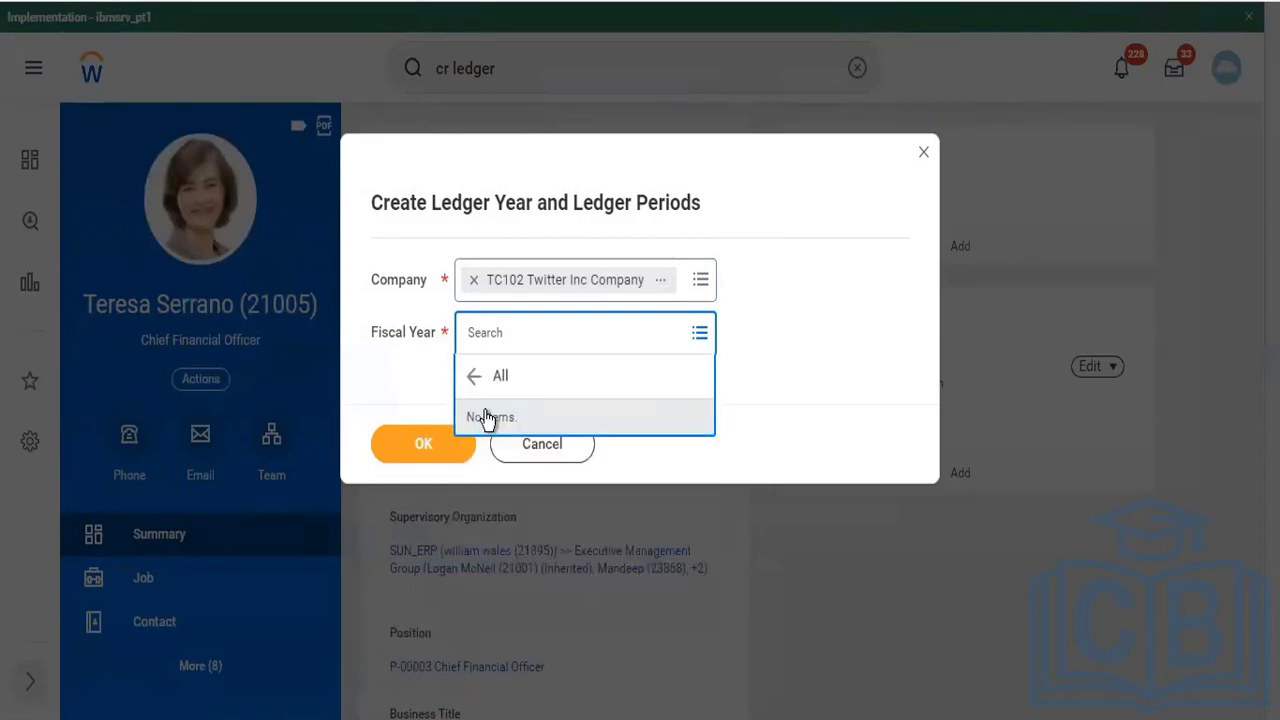
click(476, 382)
click(543, 446)
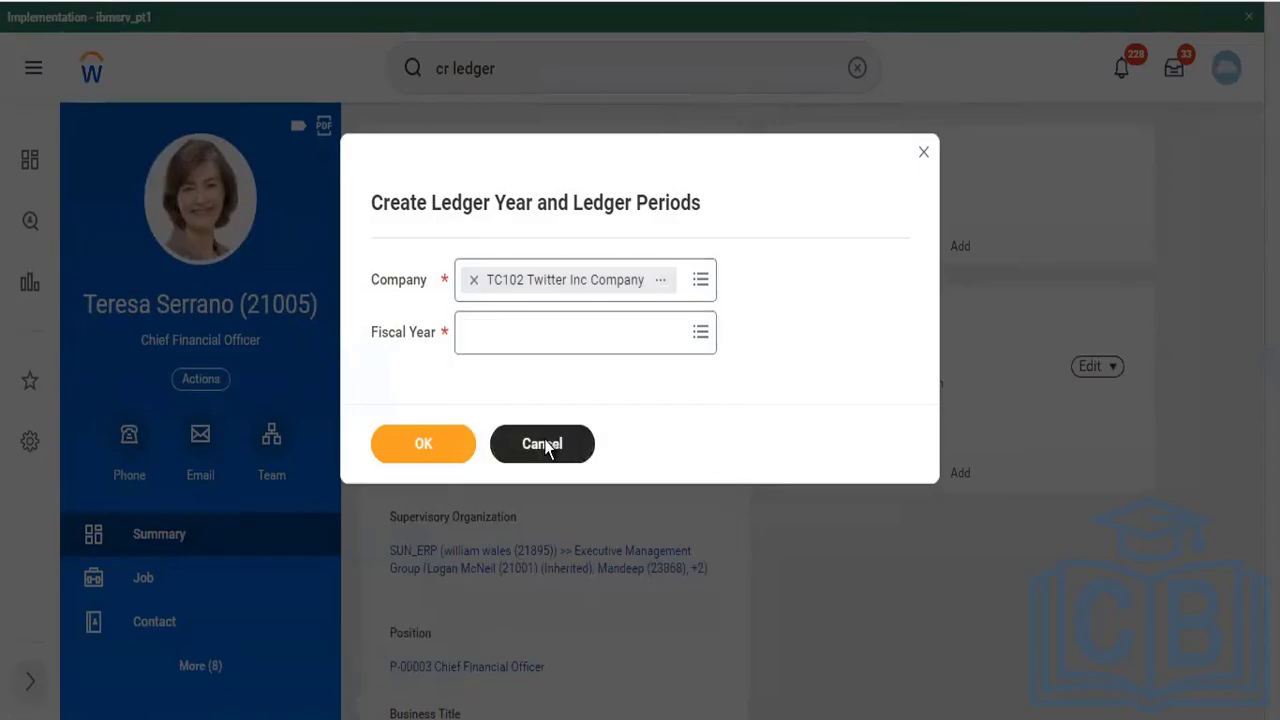
click(543, 418)
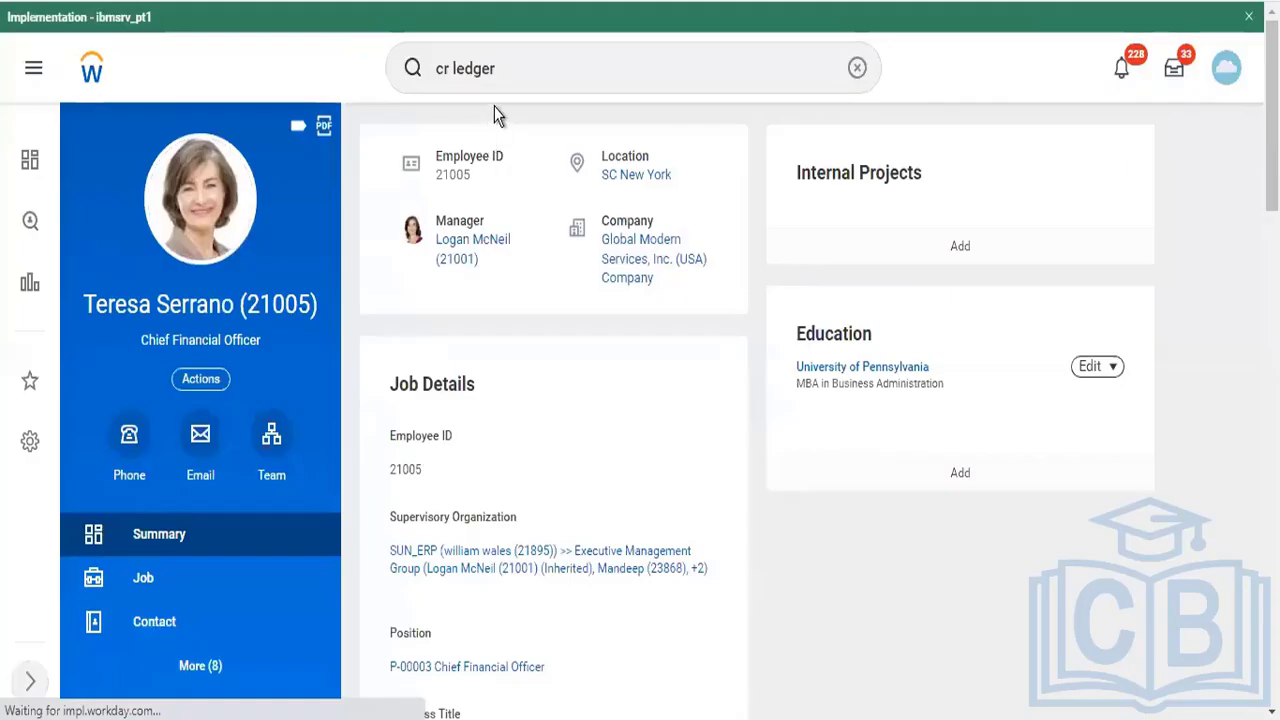
right_click(517, 86)
click(497, 68)
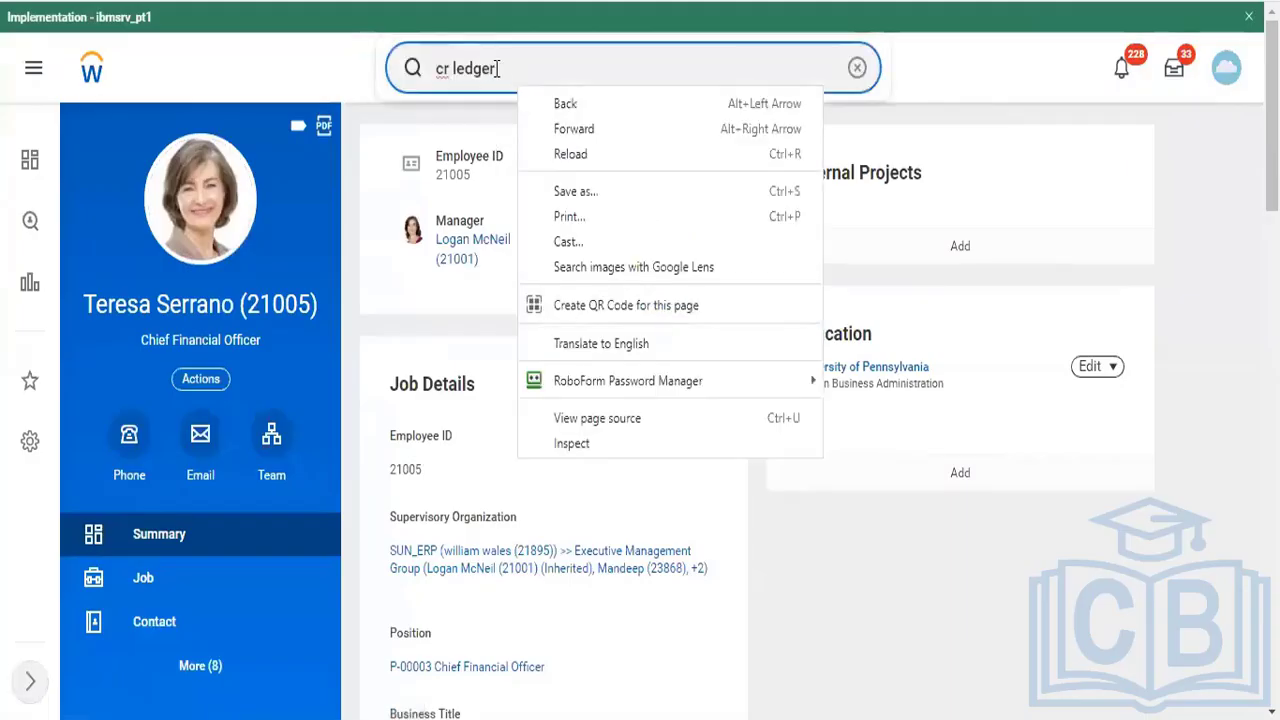
right_click(499, 69)
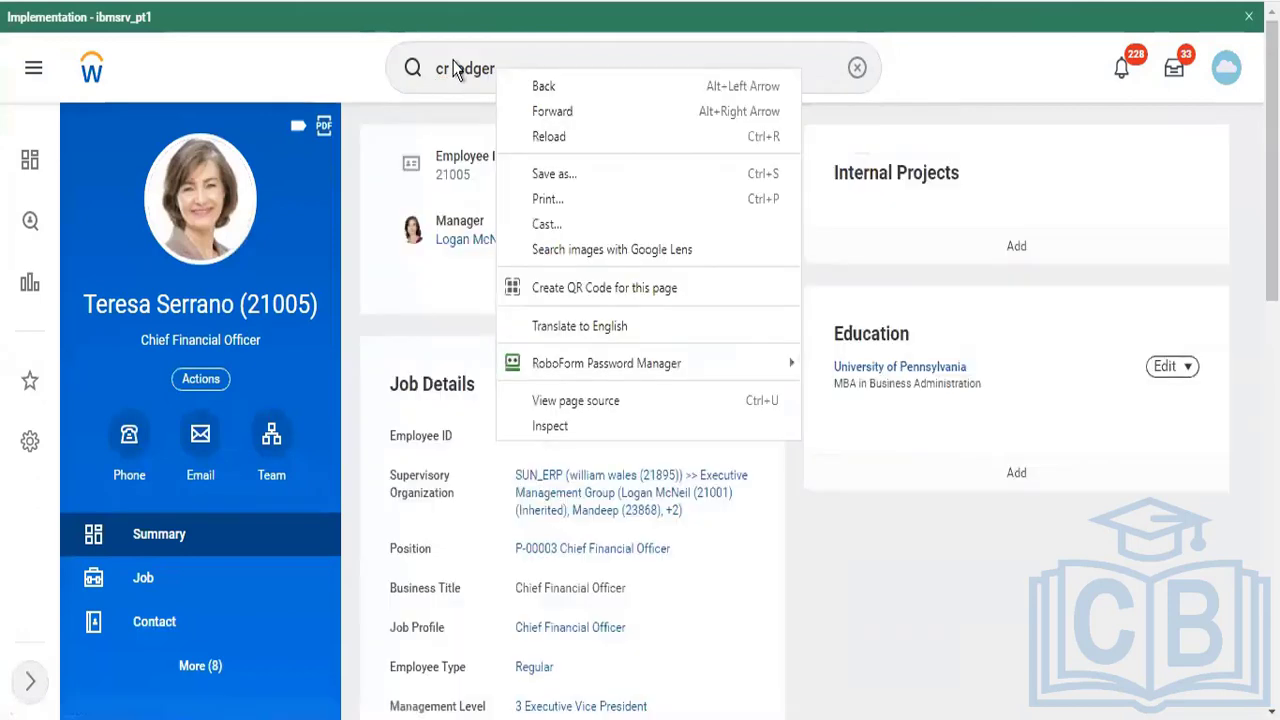
right_click(455, 60)
click(437, 64)
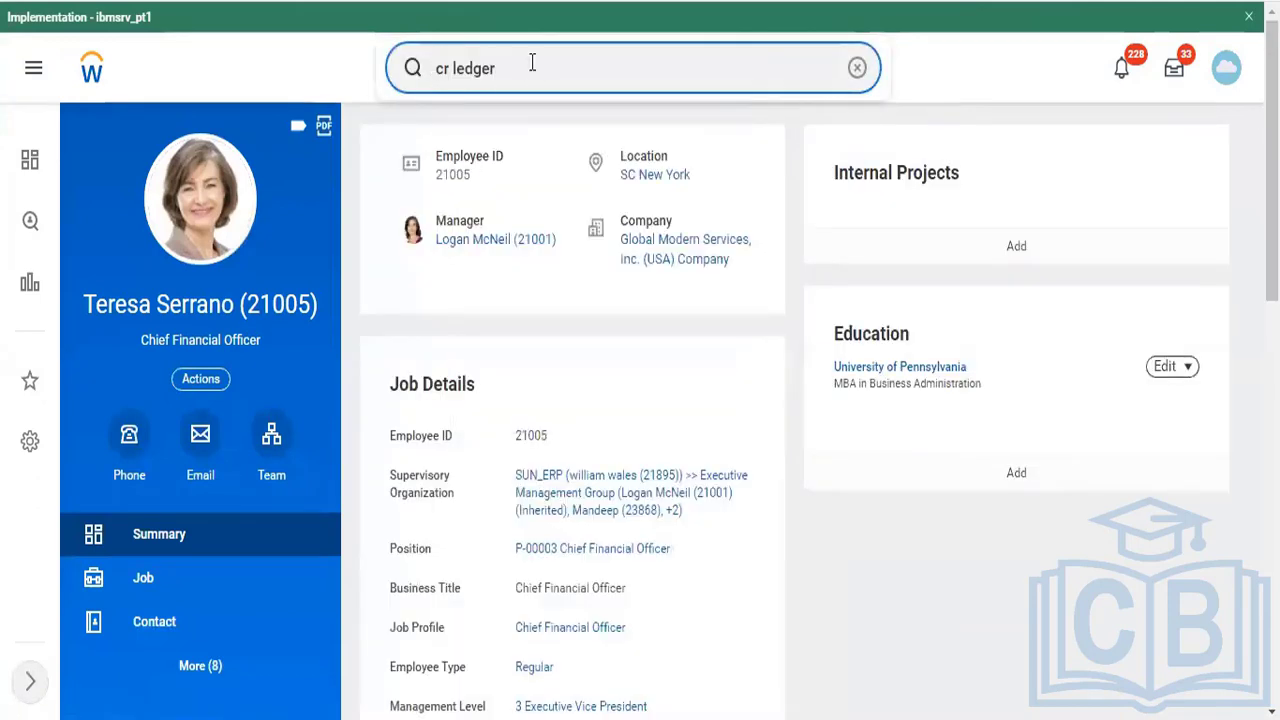
key(Return)
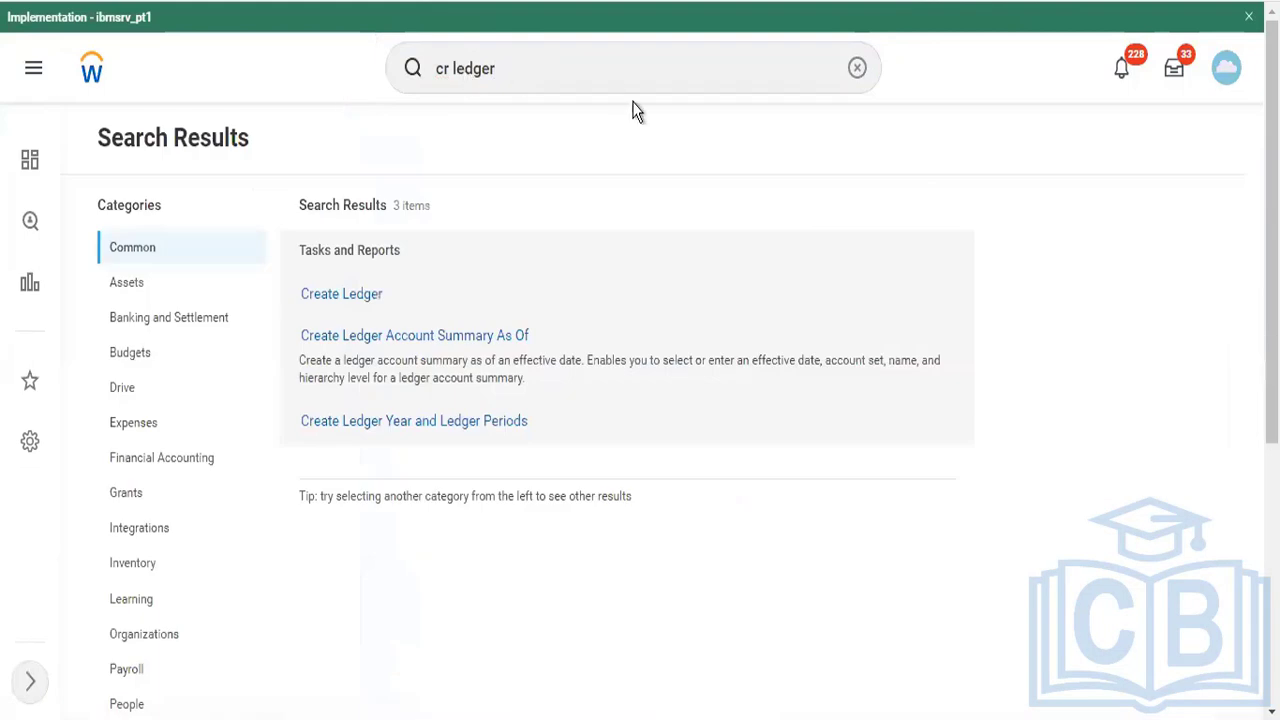
Search for TC102 and open the TC102 Twitter Inc Company record.
click(571, 75)
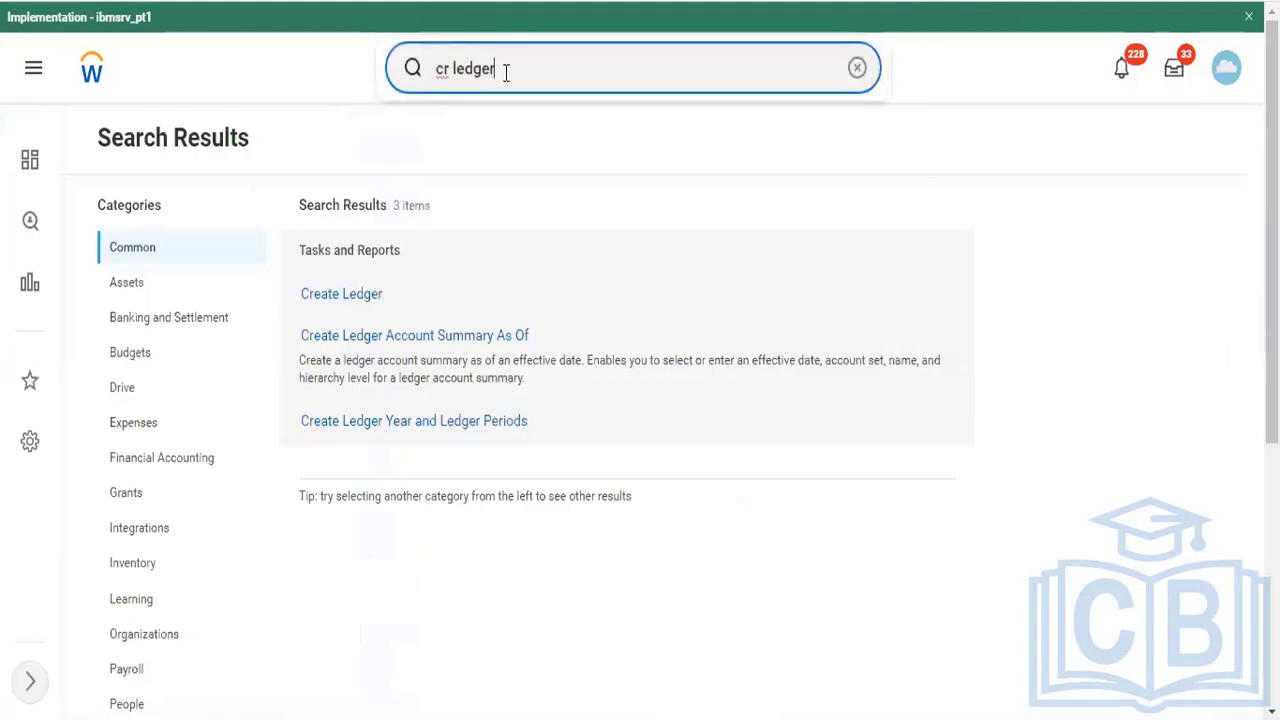
drag(496, 70, 380, 92)
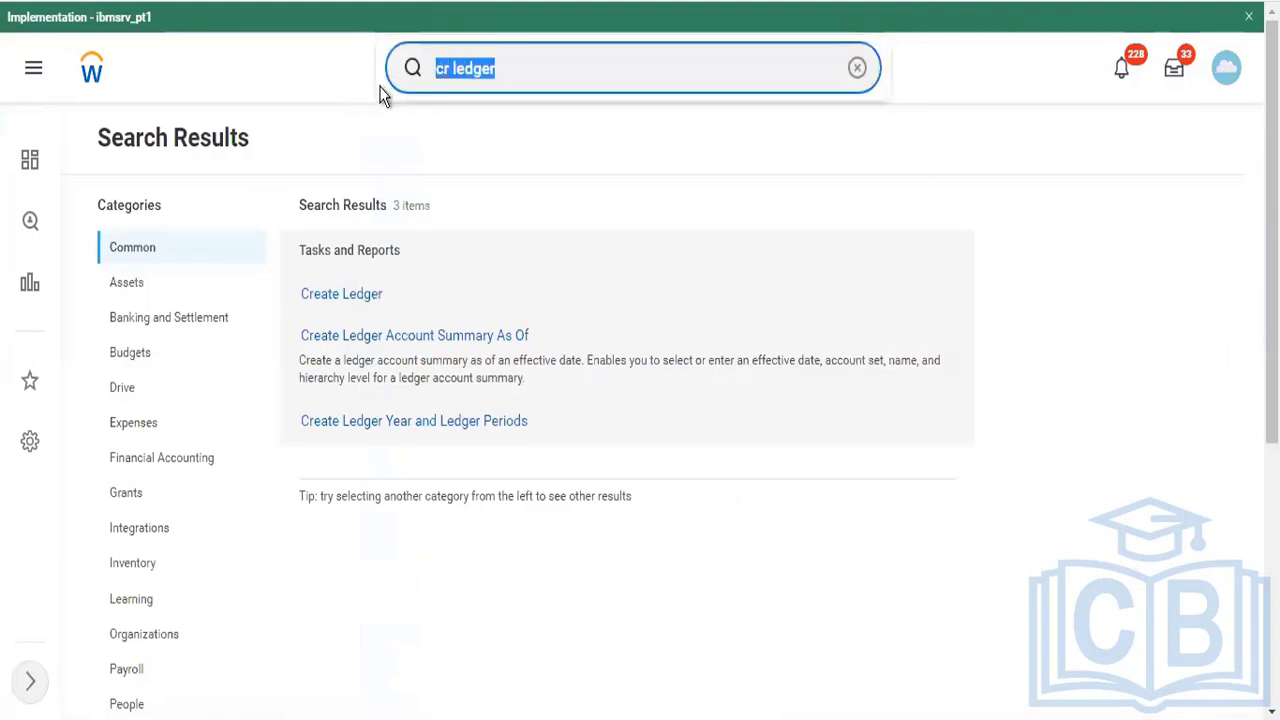
text(TC102)
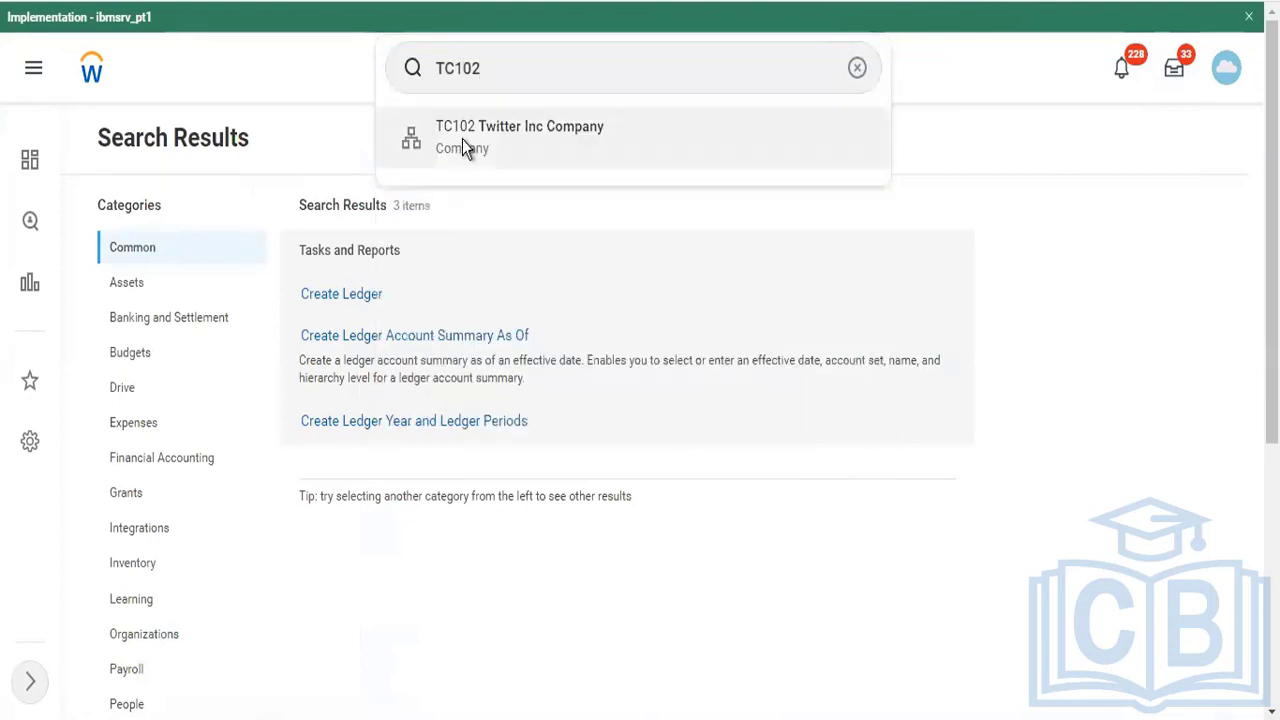
click(462, 141)
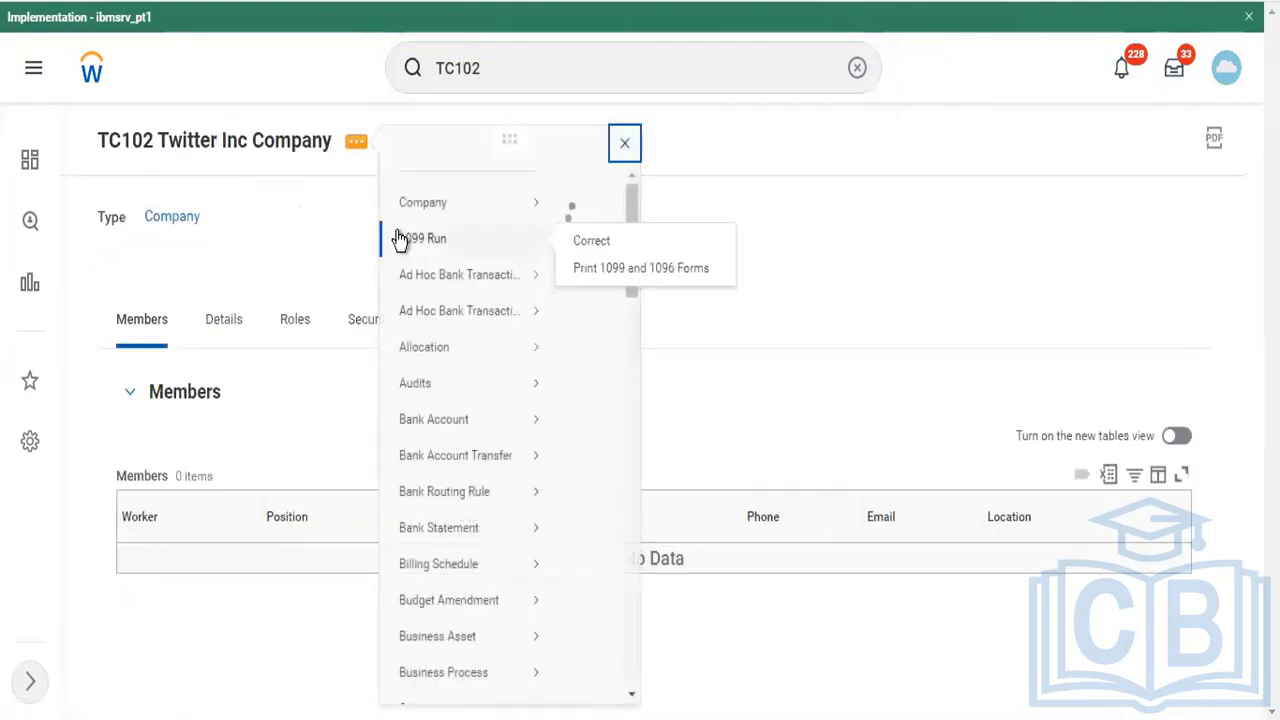
Open the company's accounting details for editing and go to its assigned fiscal schedule, 2022- Standard corporate schedule.
mouse_move(436, 214)
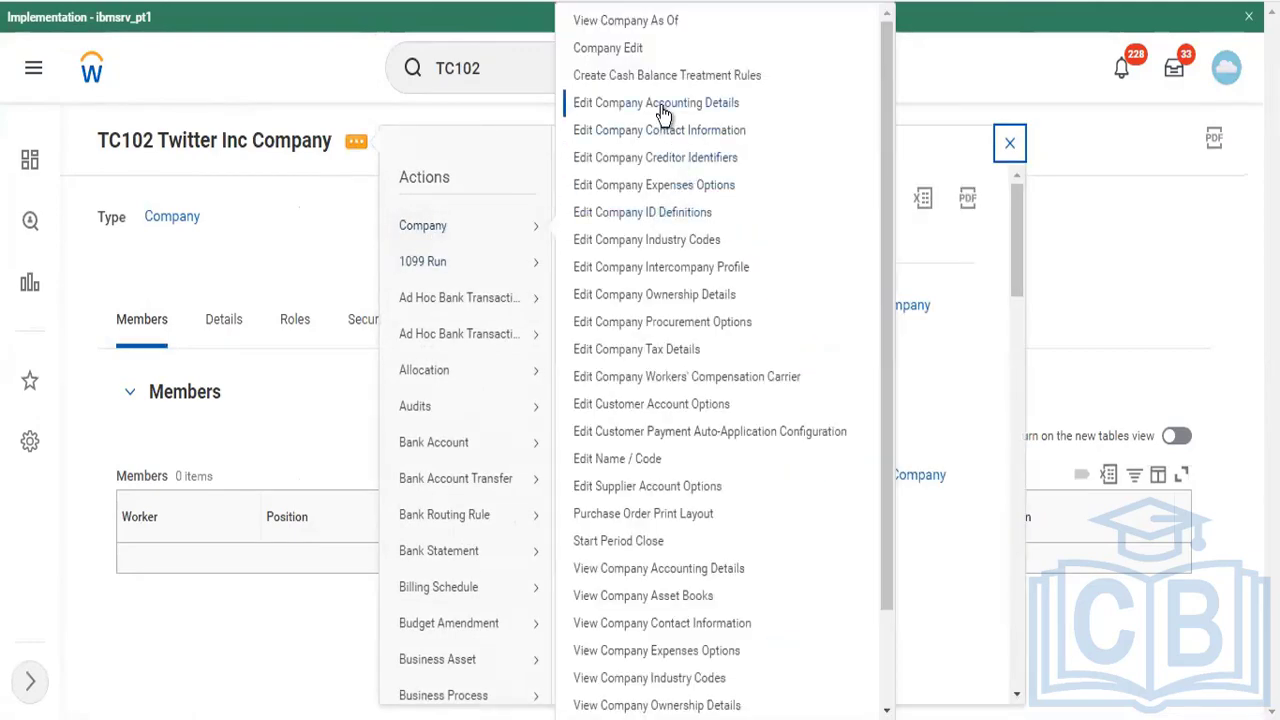
click(680, 104)
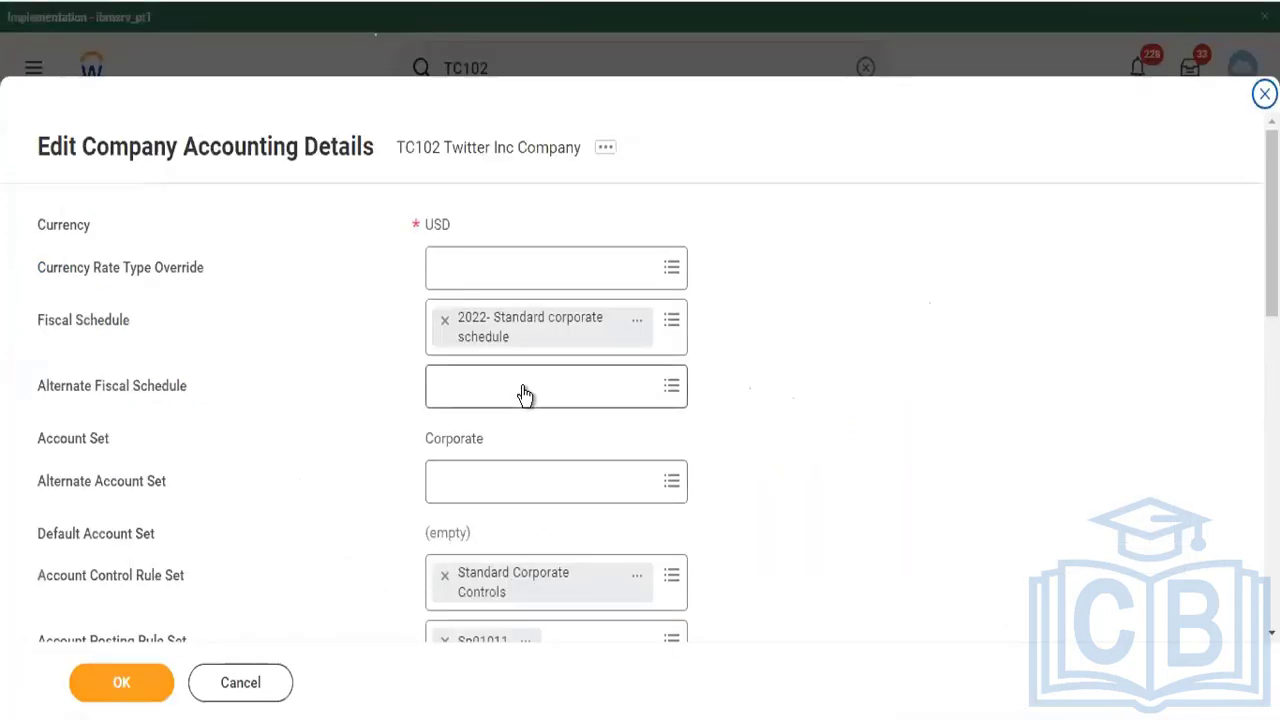
click(640, 320)
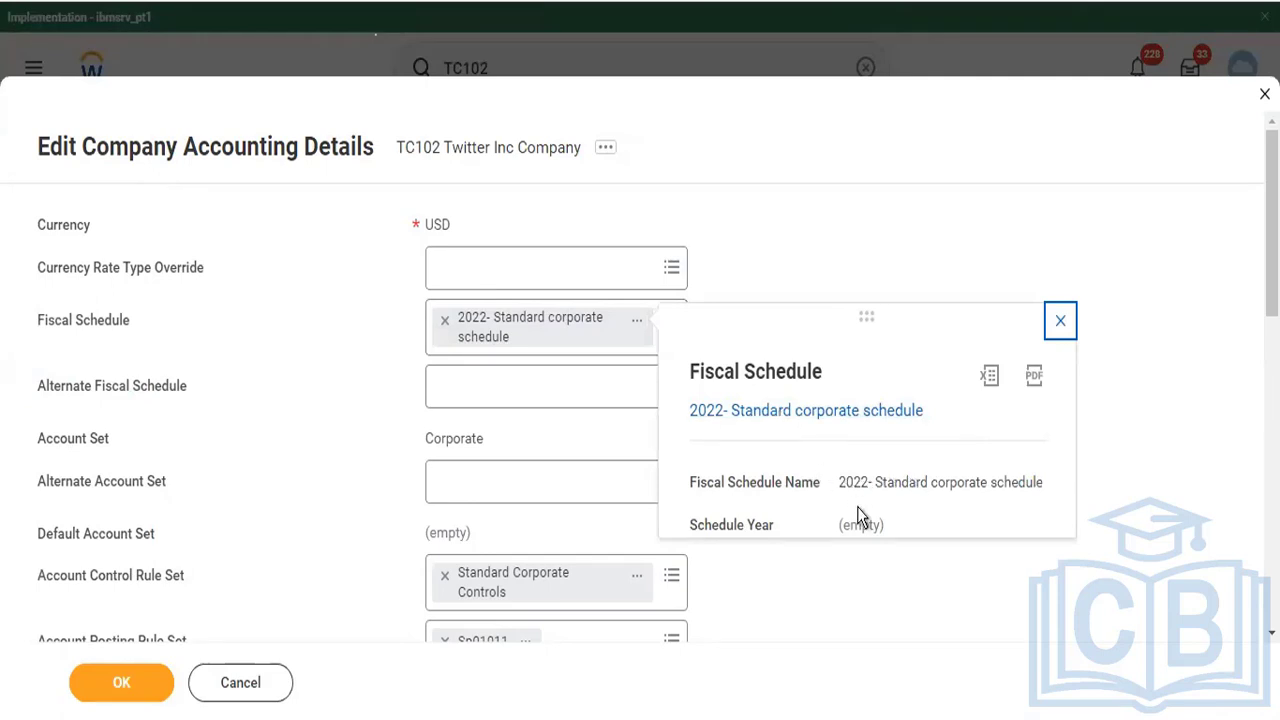
click(787, 412)
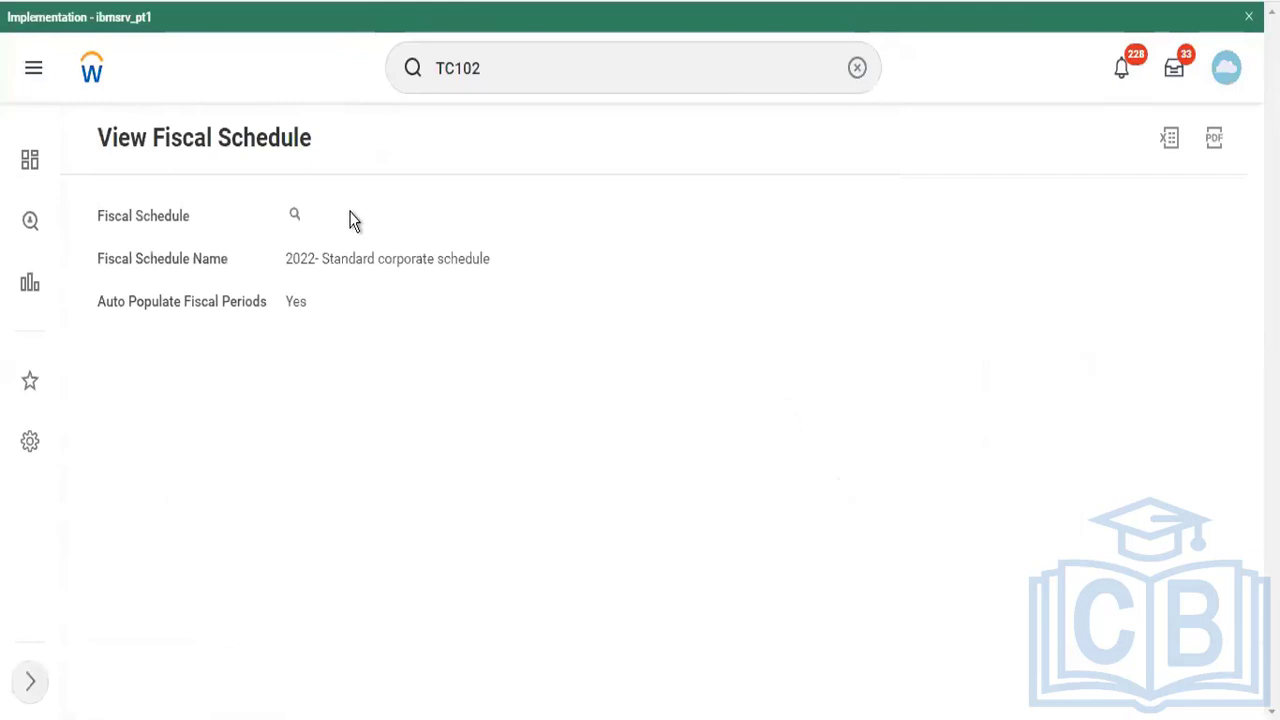
Open the fiscal schedule for editing, check its fiscal years, and cancel without changes.
click(312, 218)
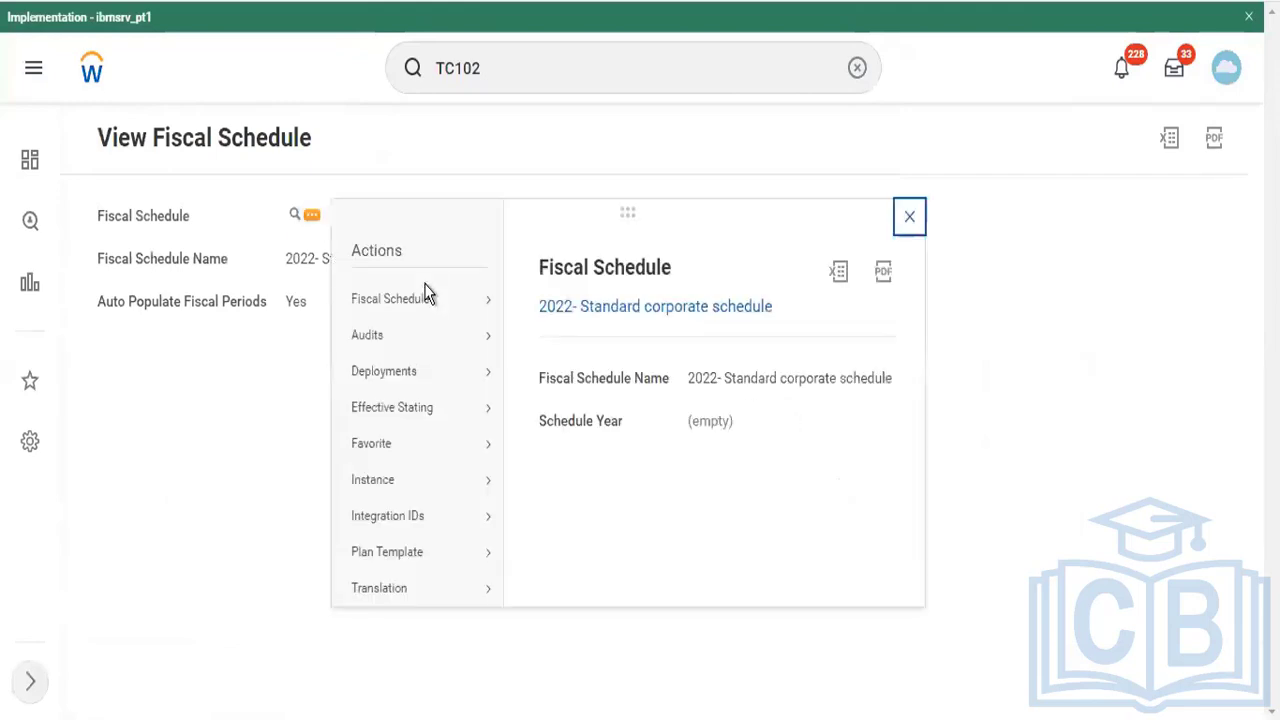
mouse_move(430, 298)
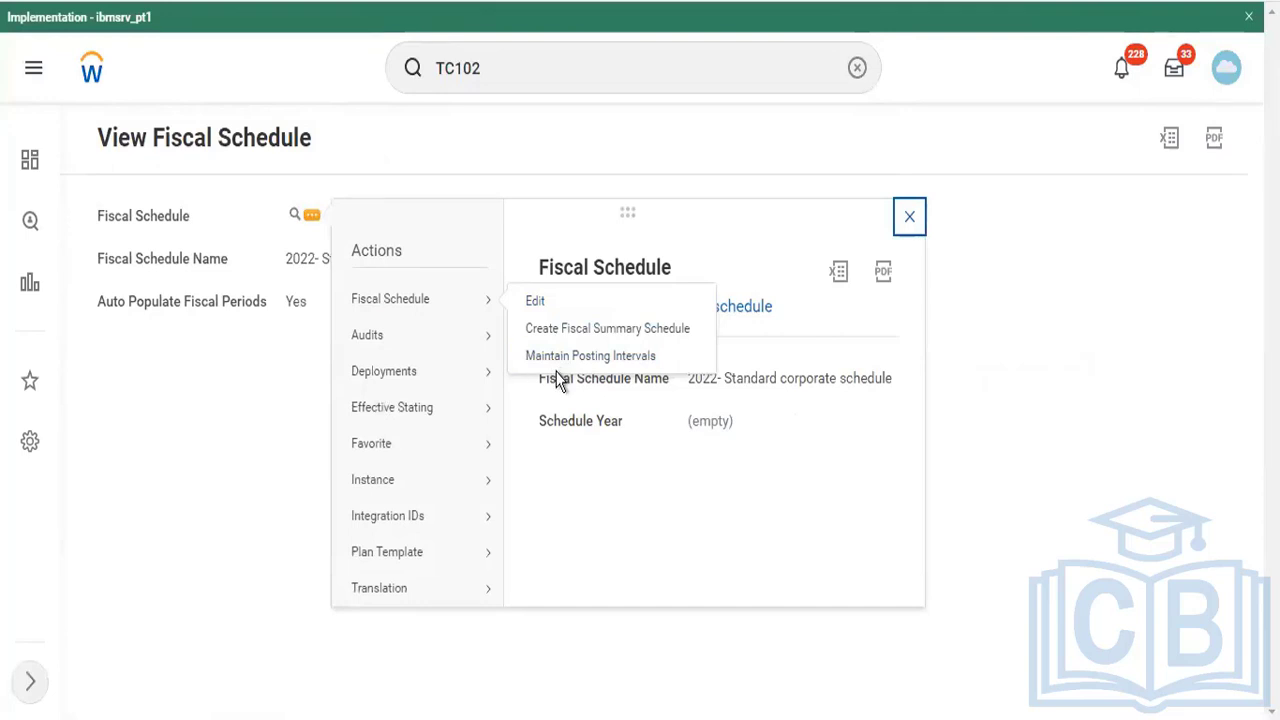
click(531, 301)
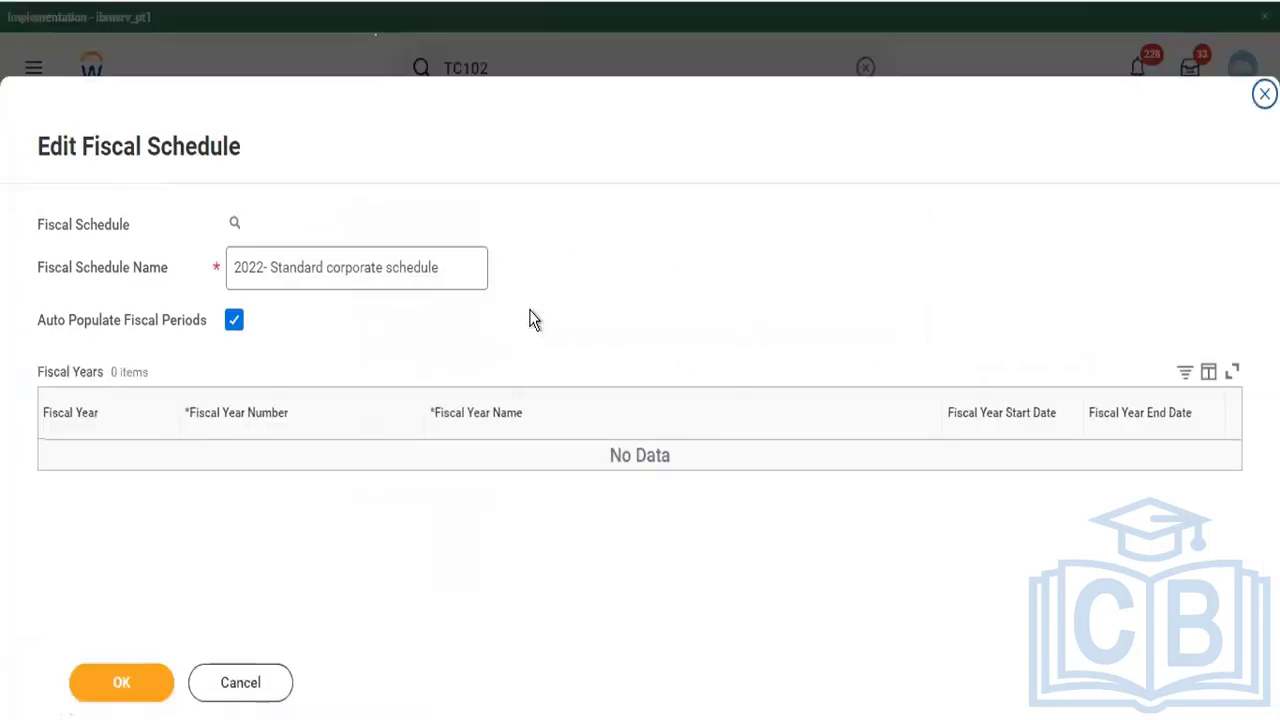
click(264, 693)
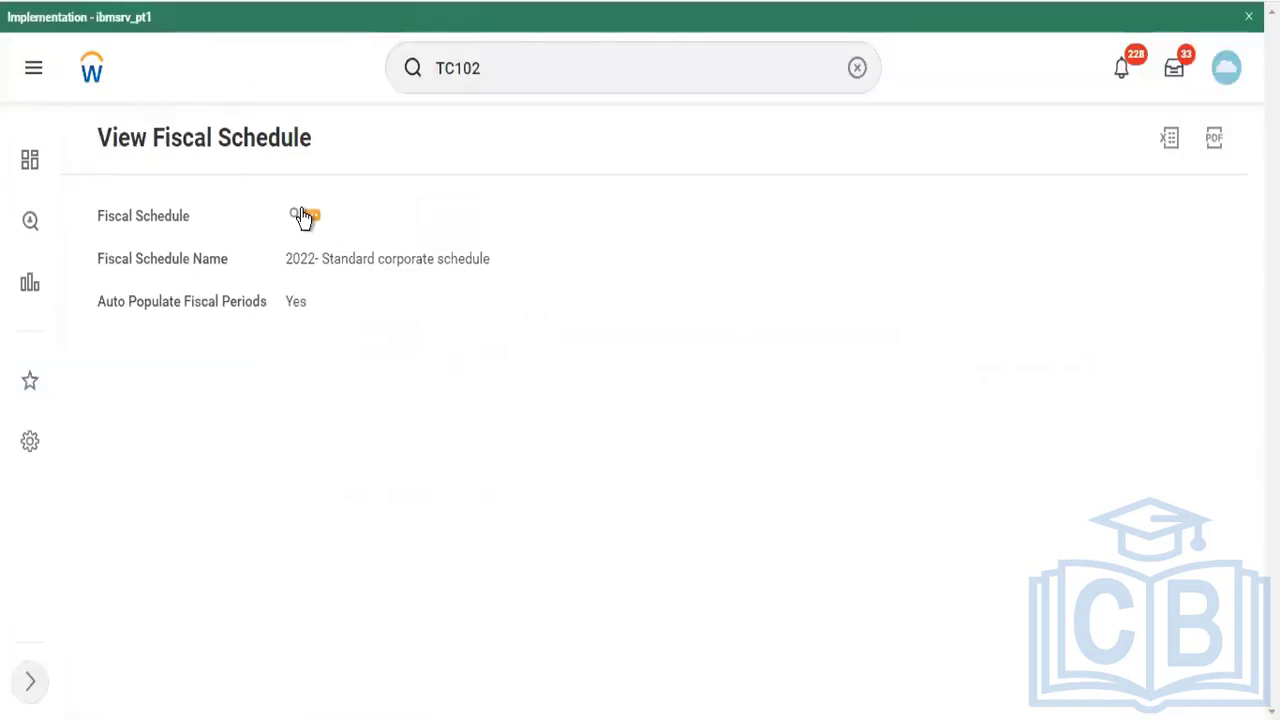
Open posting interval maintenance for the 2022- Standard corporate schedule and name the first interval Jan.
click(312, 215)
mouse_move(483, 302)
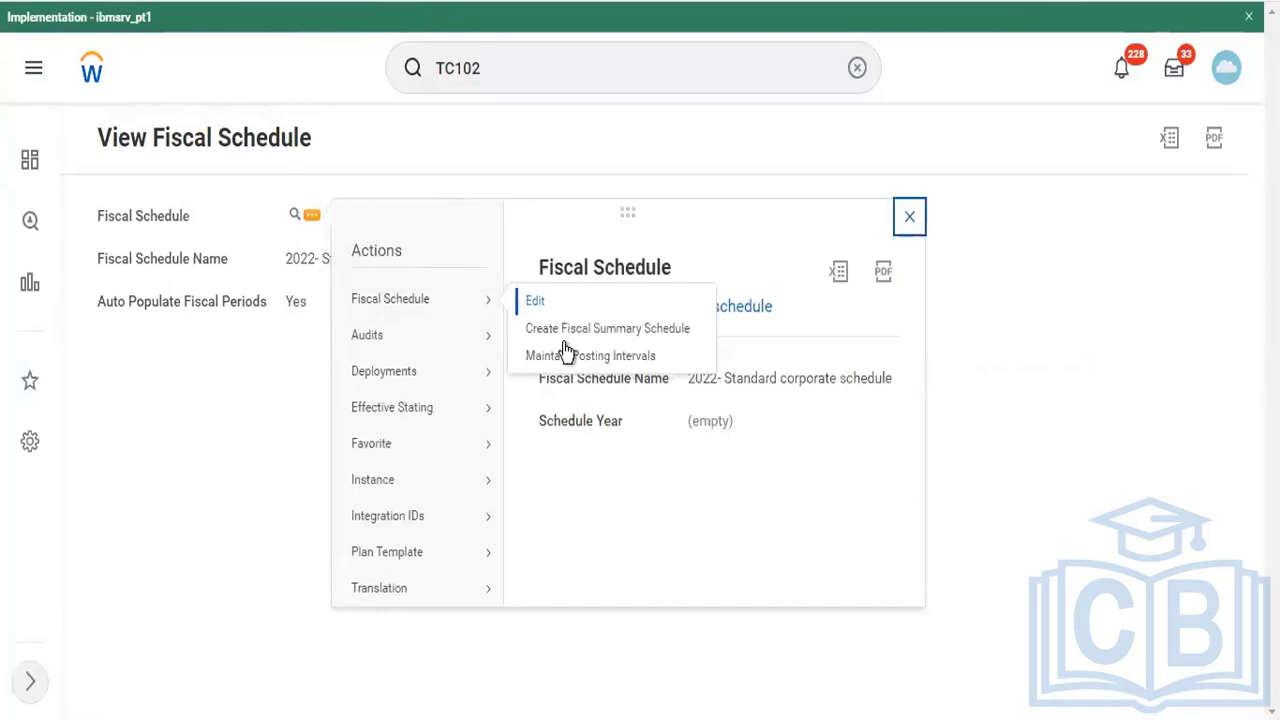
click(566, 351)
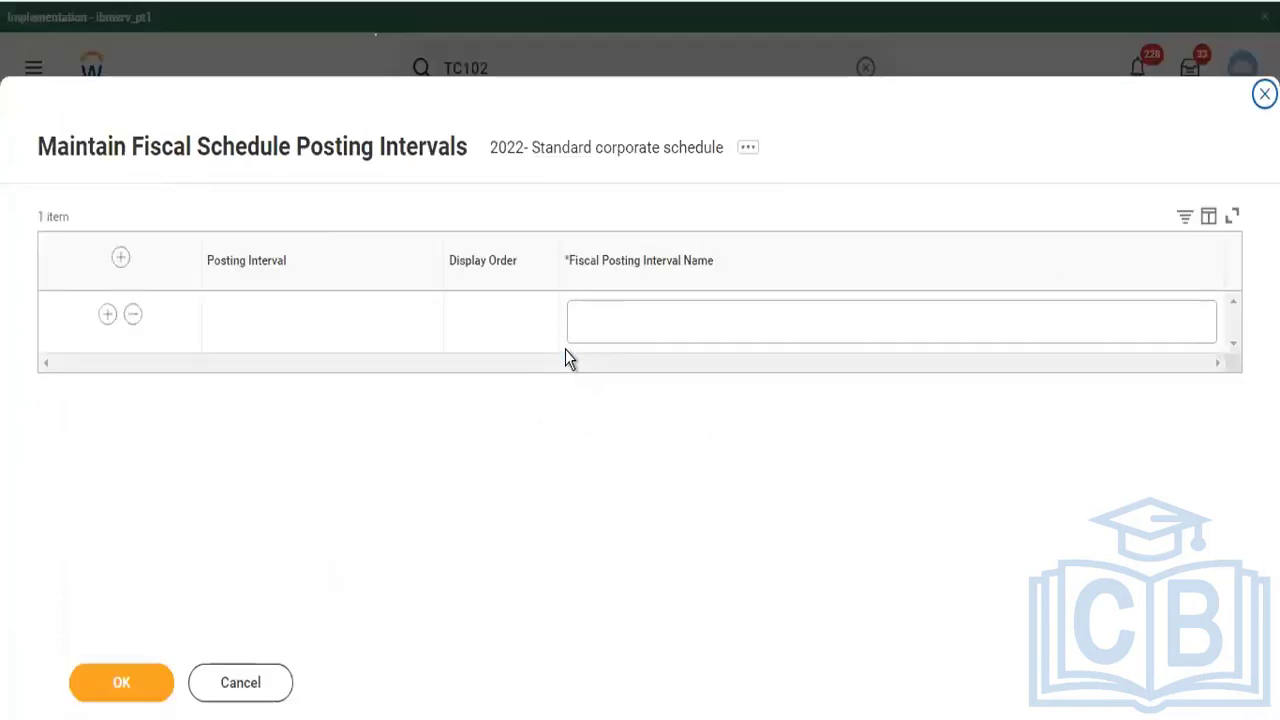
click(624, 320)
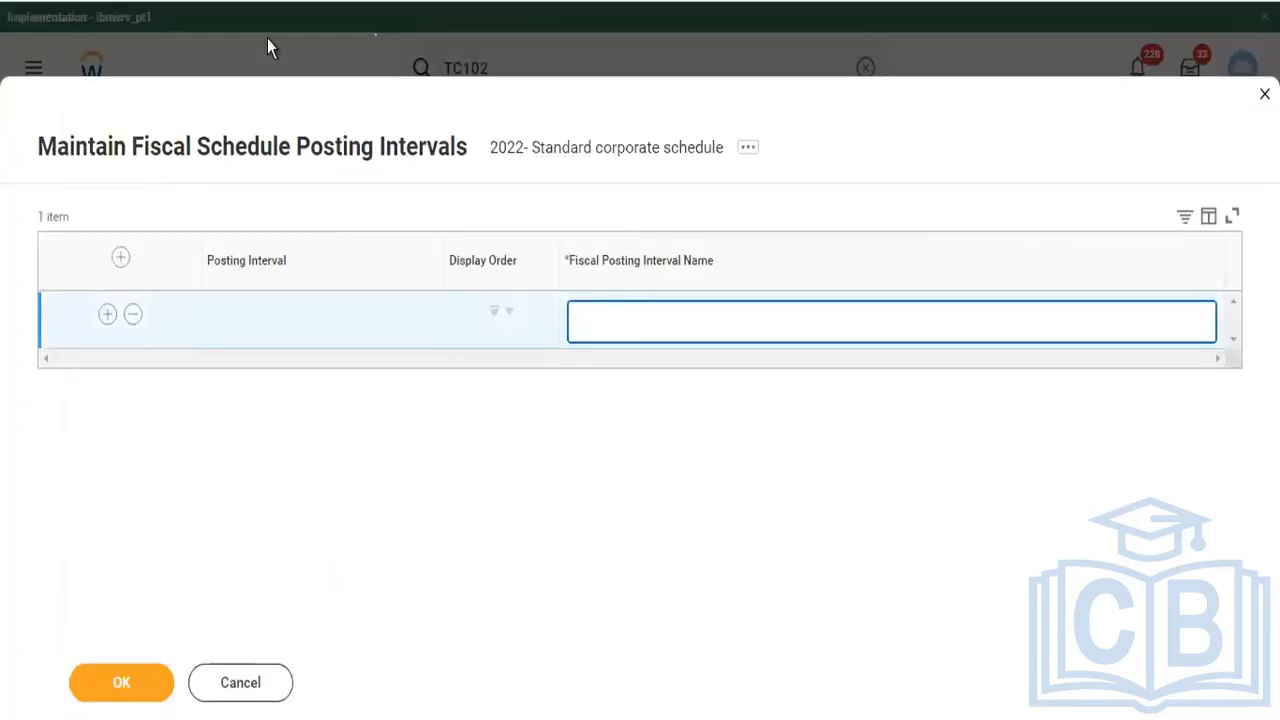
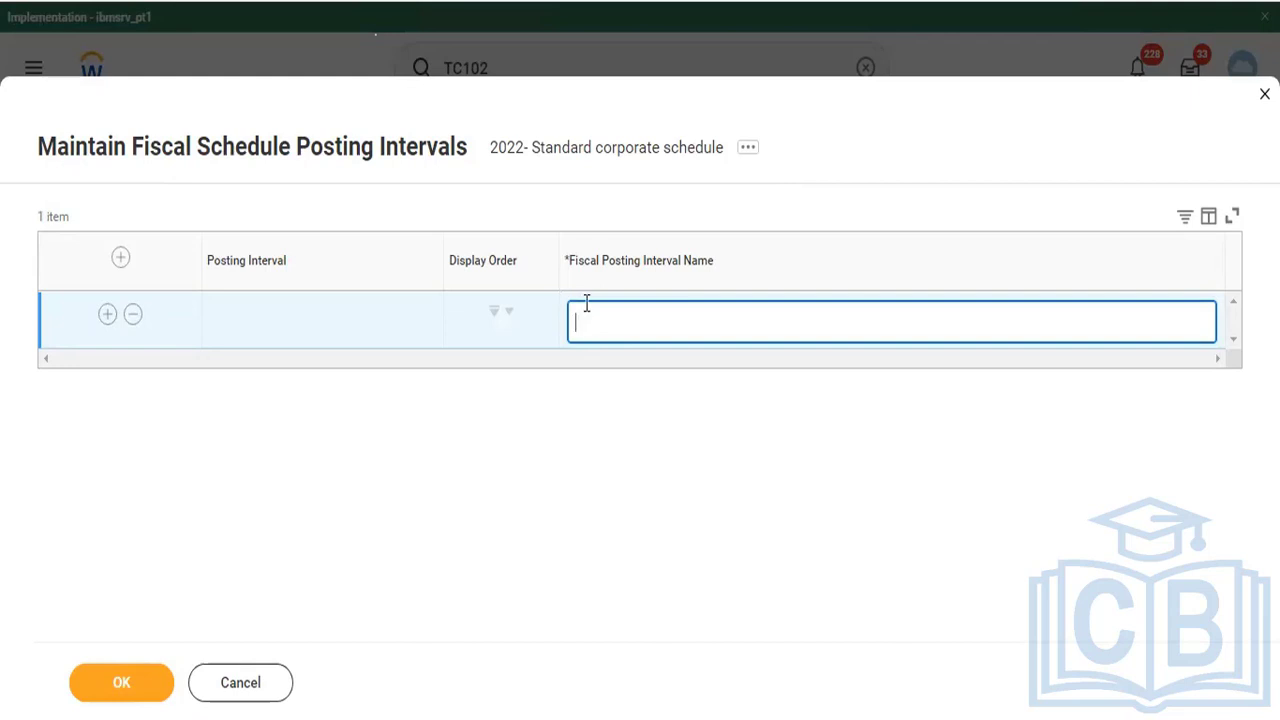
text(Jan)
Add two posting intervals below Jan, named Feb and Mar.
click(107, 315)
click(603, 388)
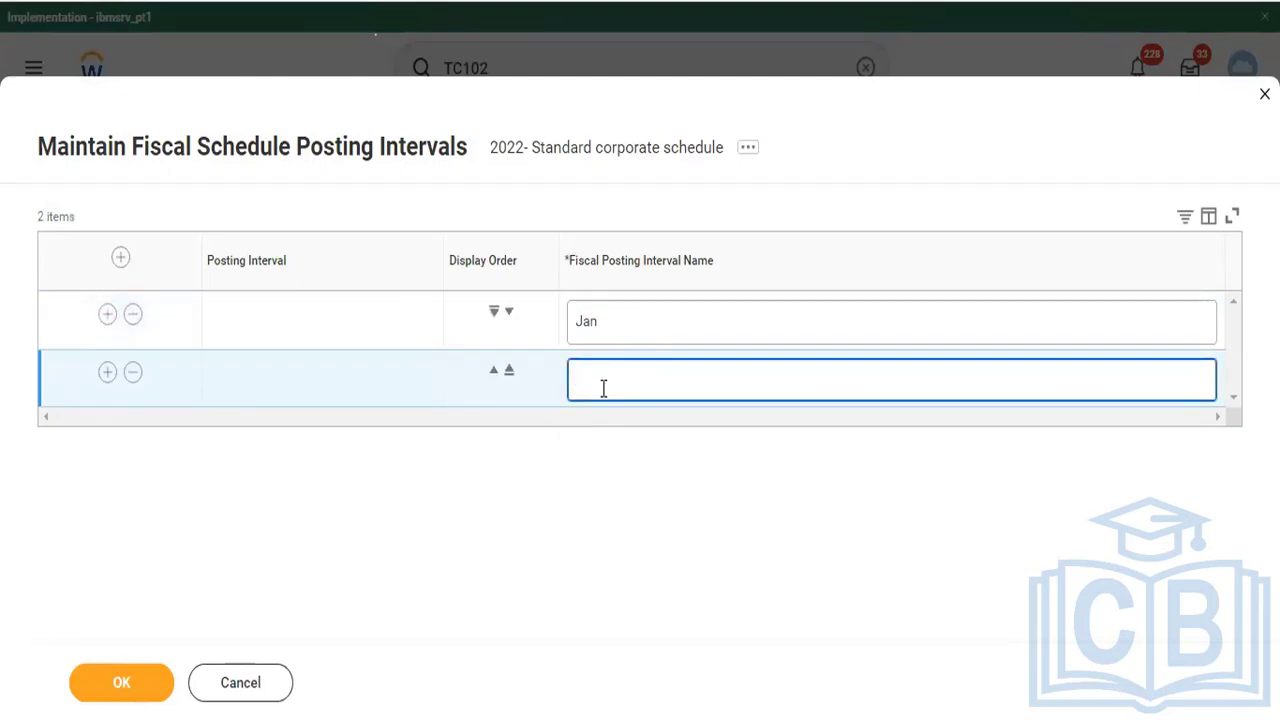
text(Feb)
click(107, 374)
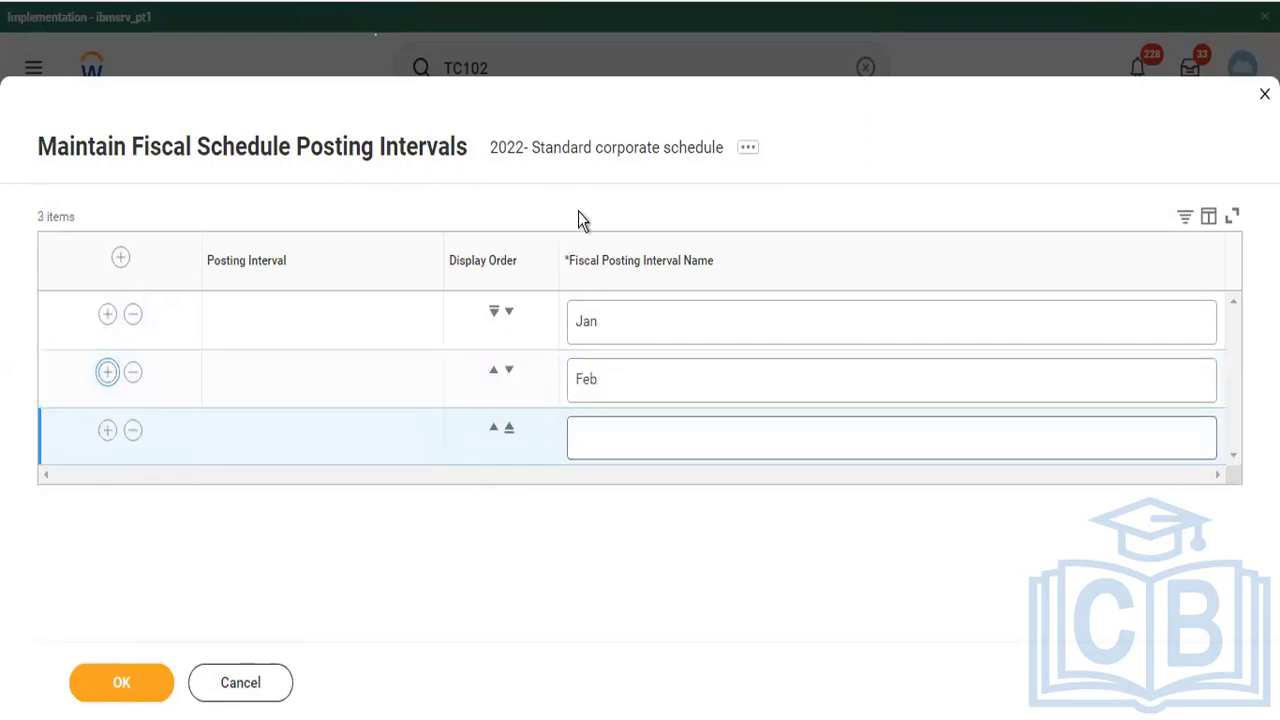
click(611, 438)
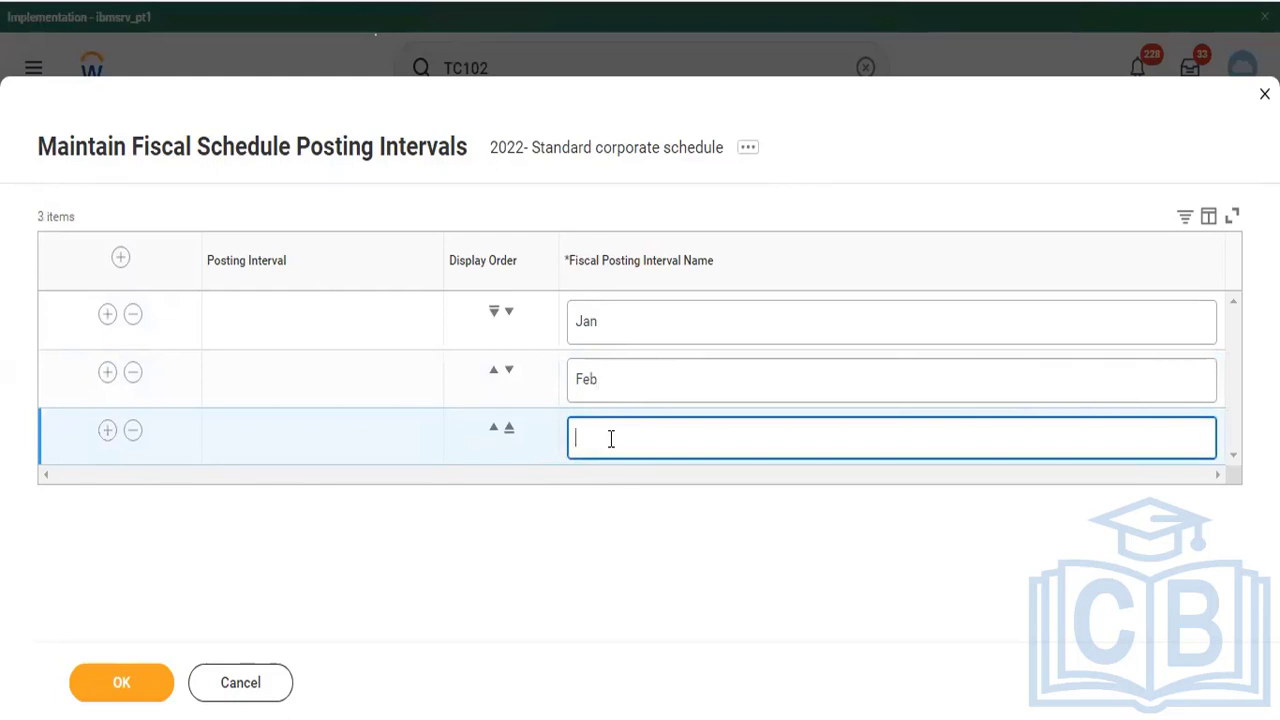
text(Mar)
Add two posting intervals below Mar, named Apr and May.
click(107, 431)
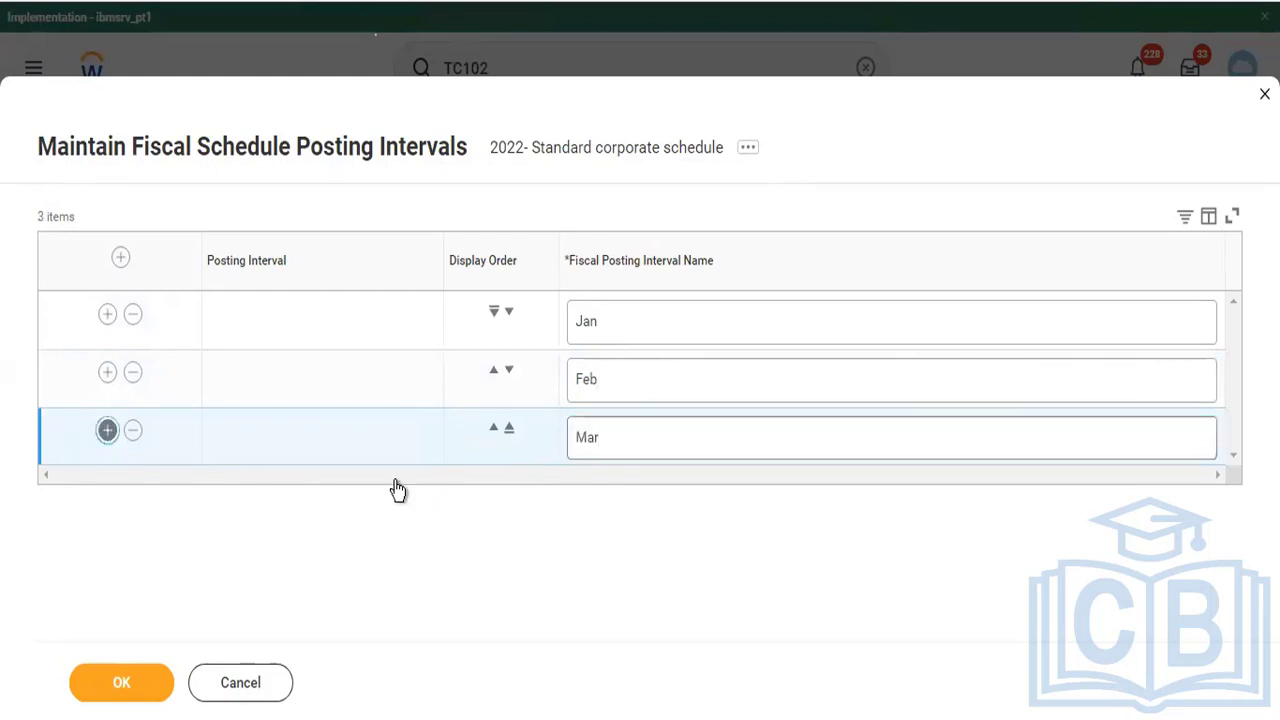
click(624, 490)
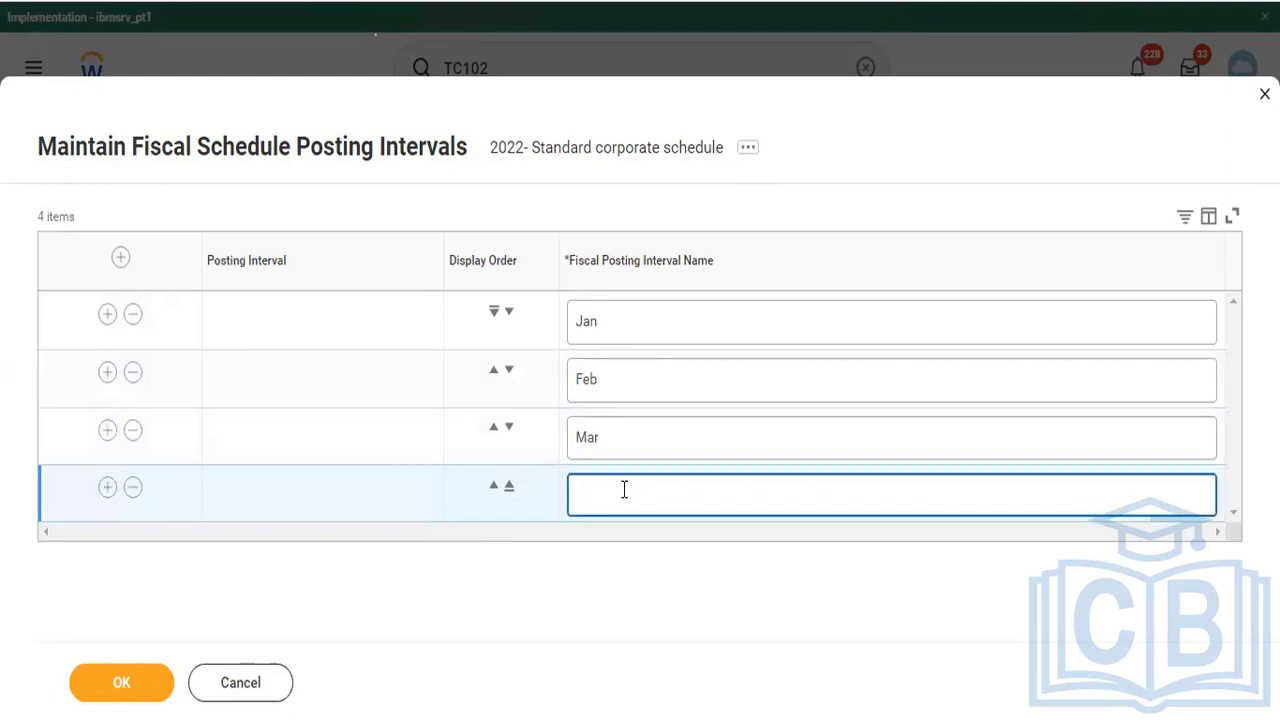
text(Apr)
click(107, 488)
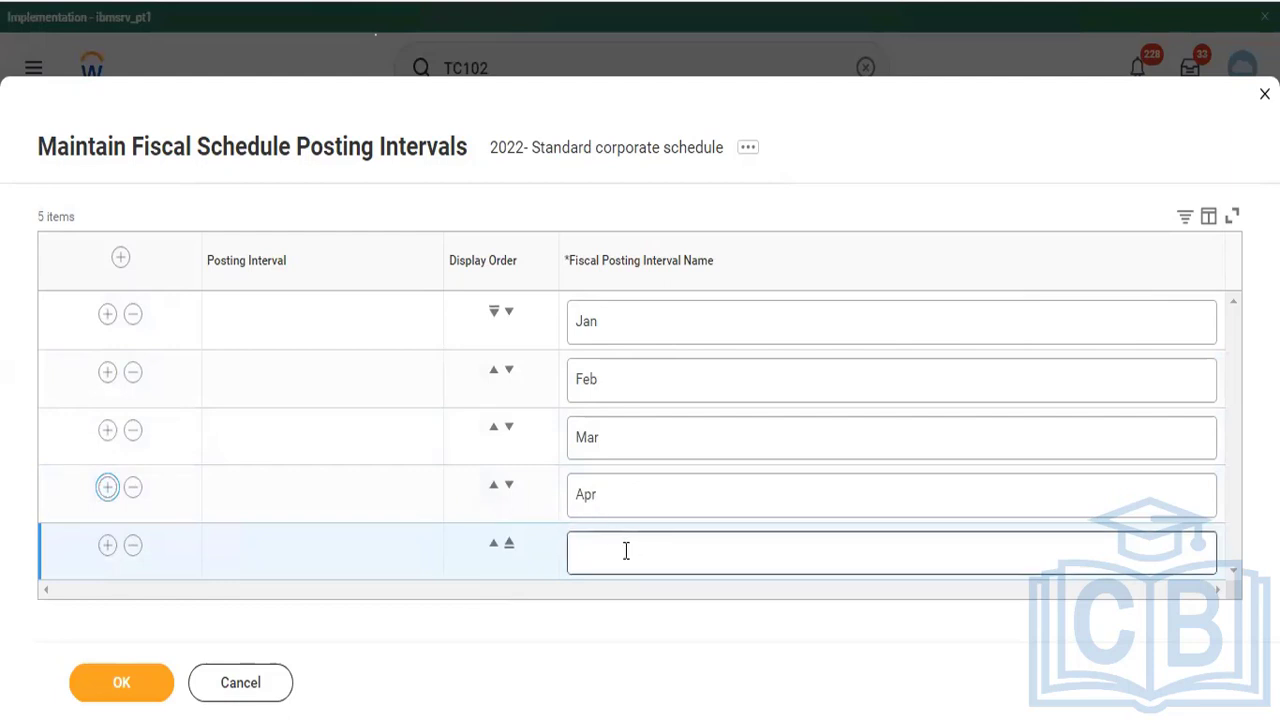
click(626, 550)
text(May)
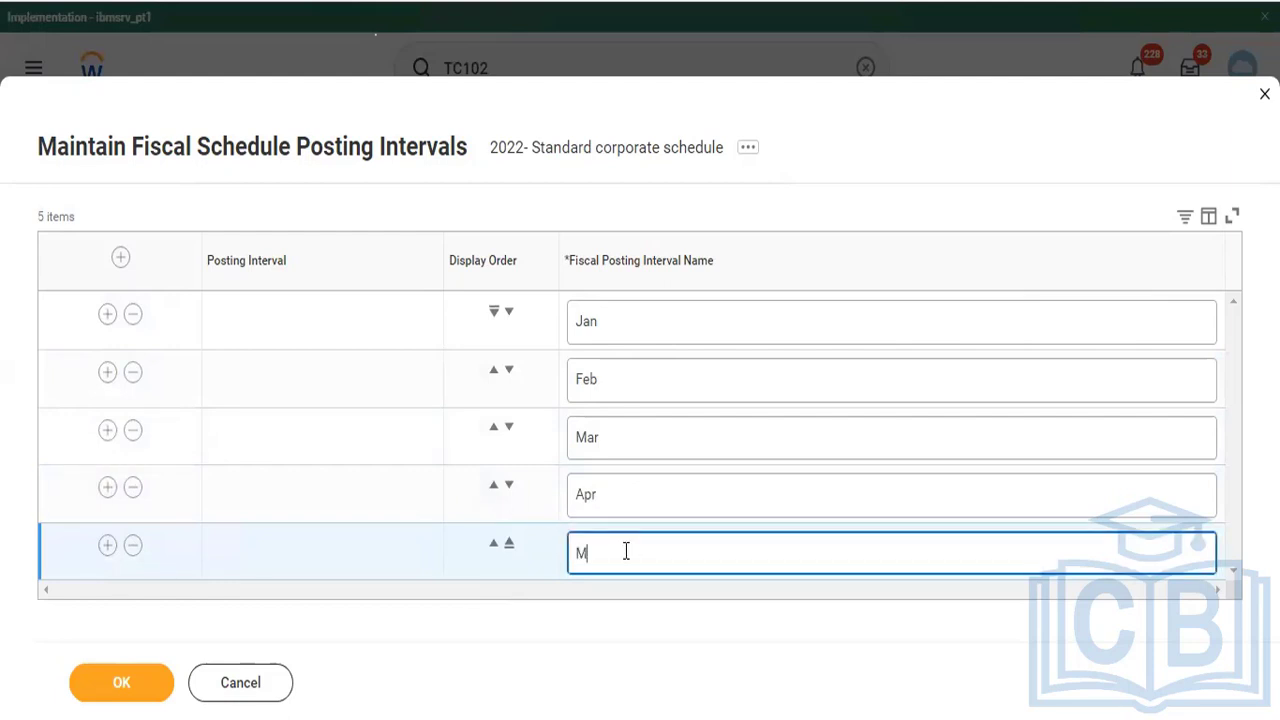
Add two posting intervals below May, named June and July.
click(108, 546)
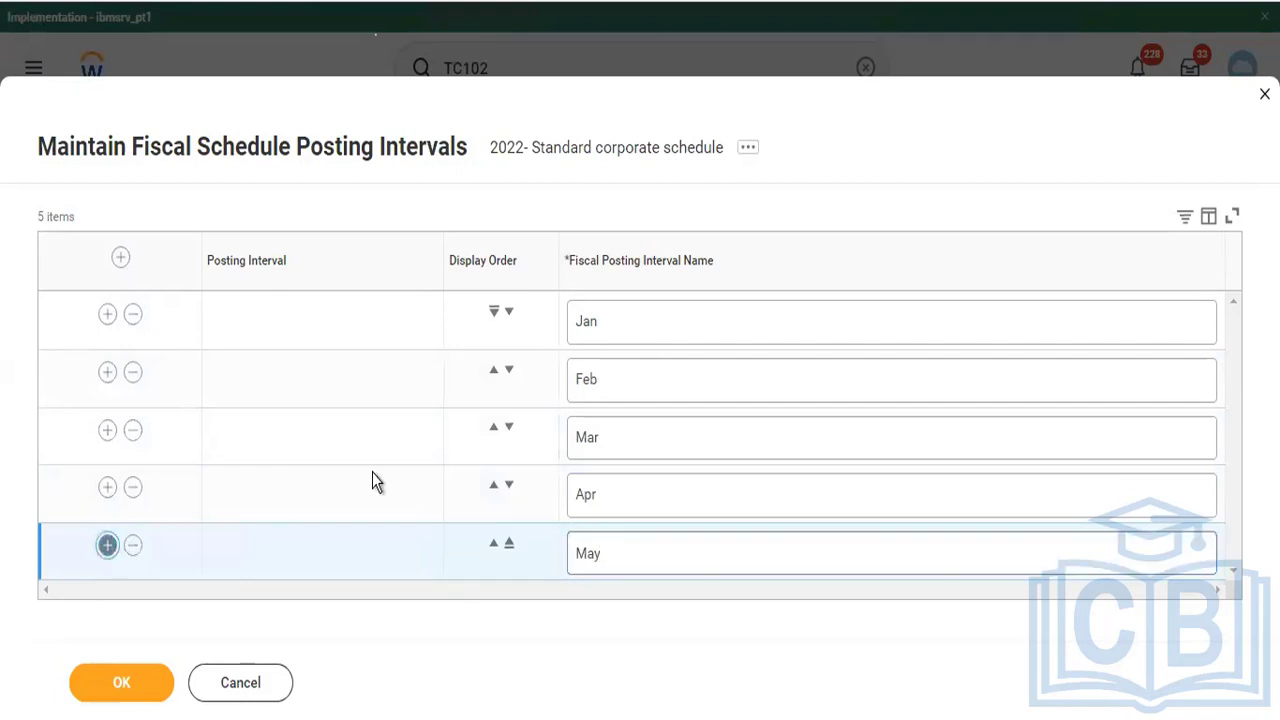
click(594, 590)
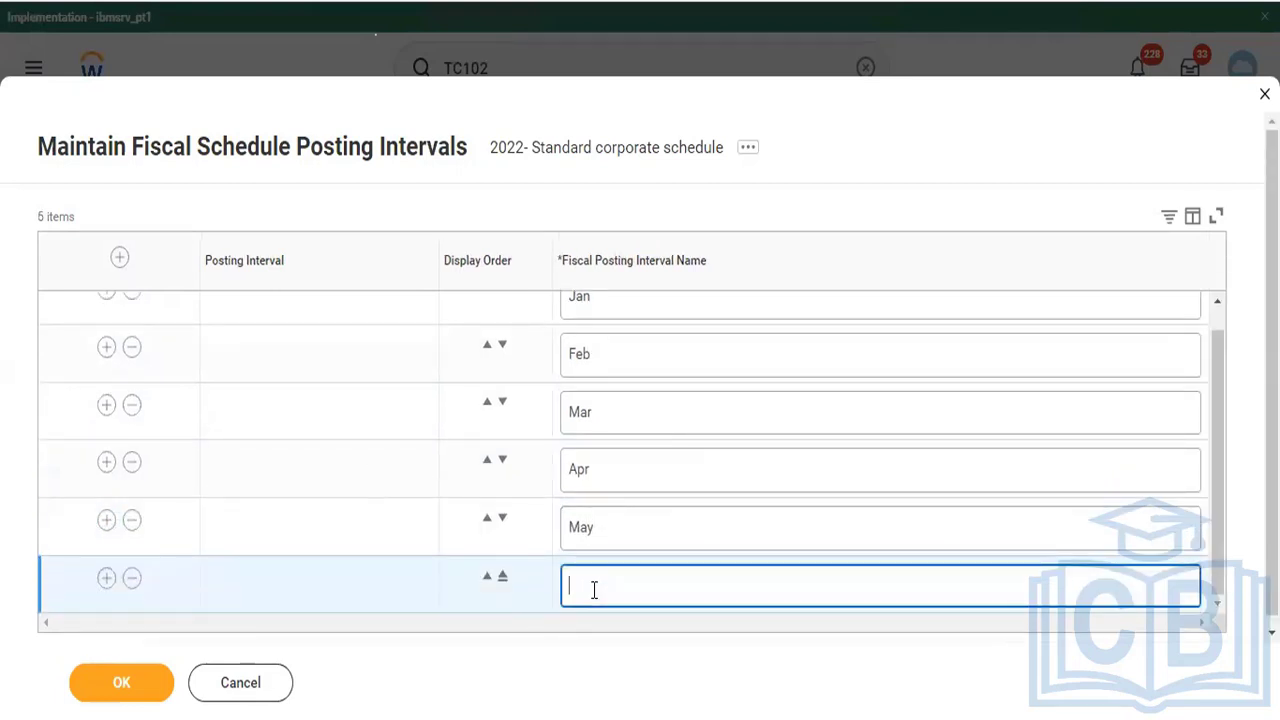
text(June)
click(106, 580)
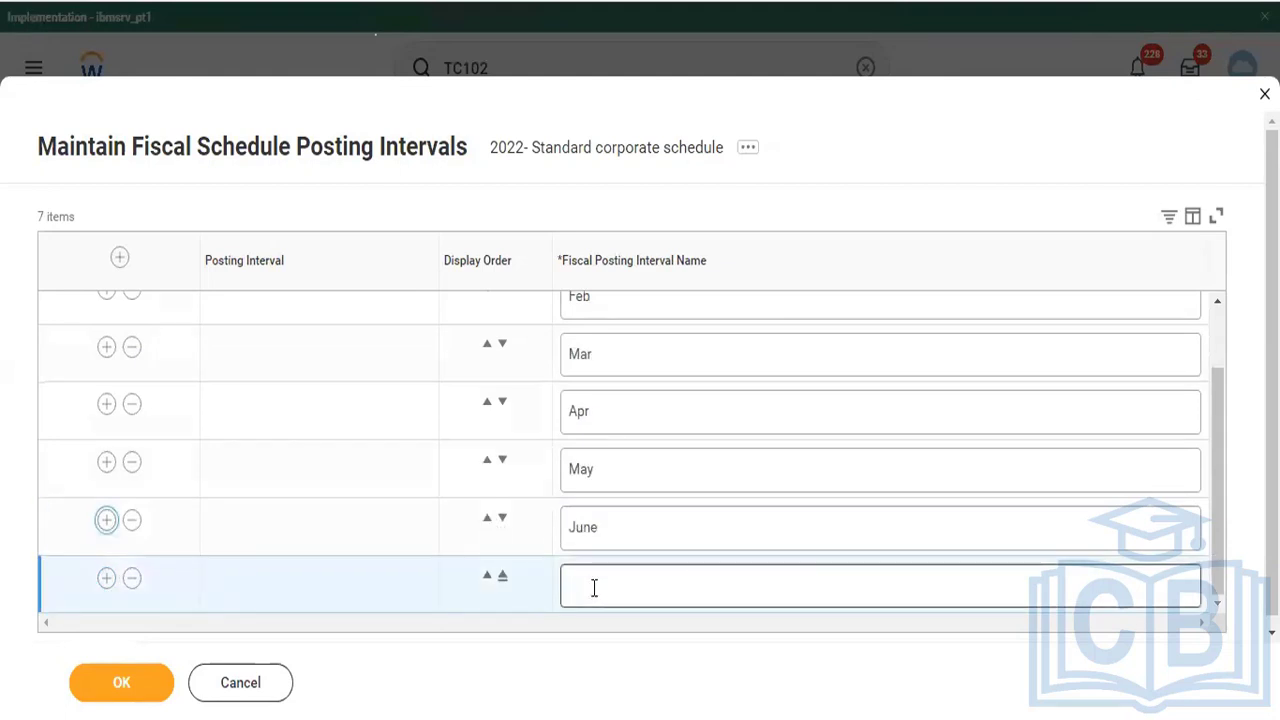
click(594, 588)
text(July)
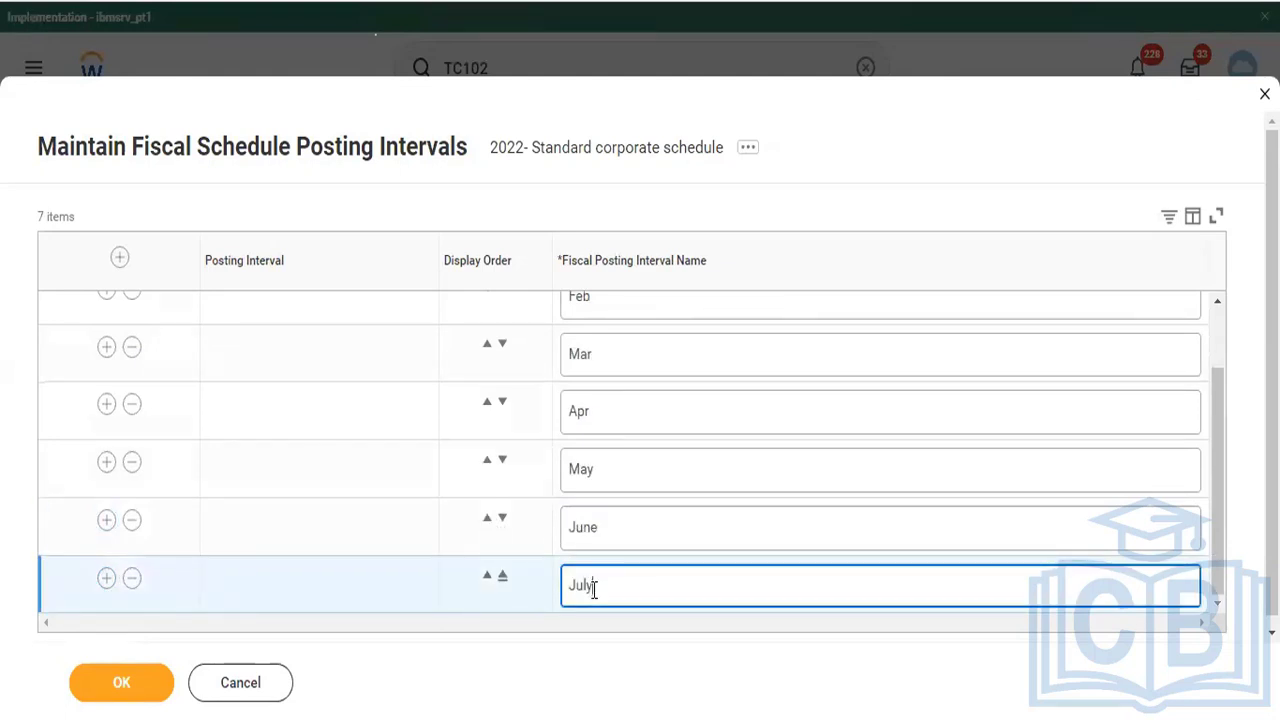
Shorten the July and June interval names to Jul and Jun, and remove the Jul row.
key(BackSpace)
double_click(613, 537)
click(613, 537)
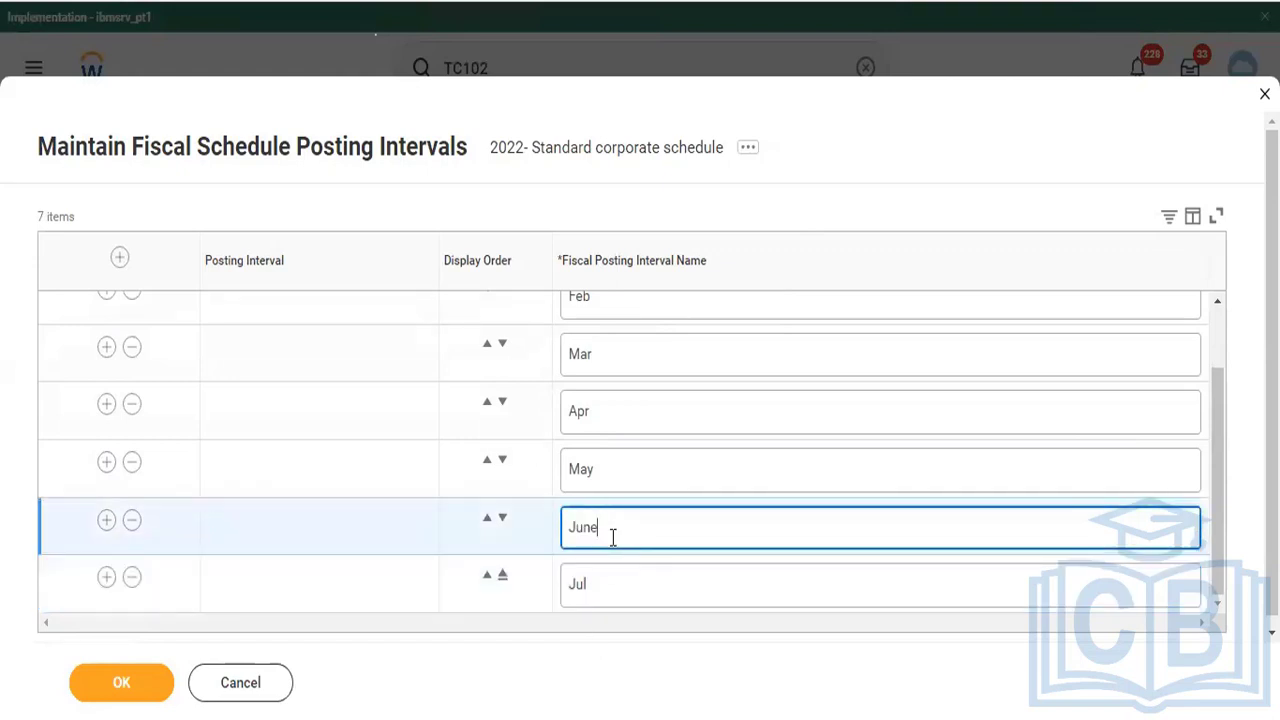
key(BackSpace)
click(118, 590)
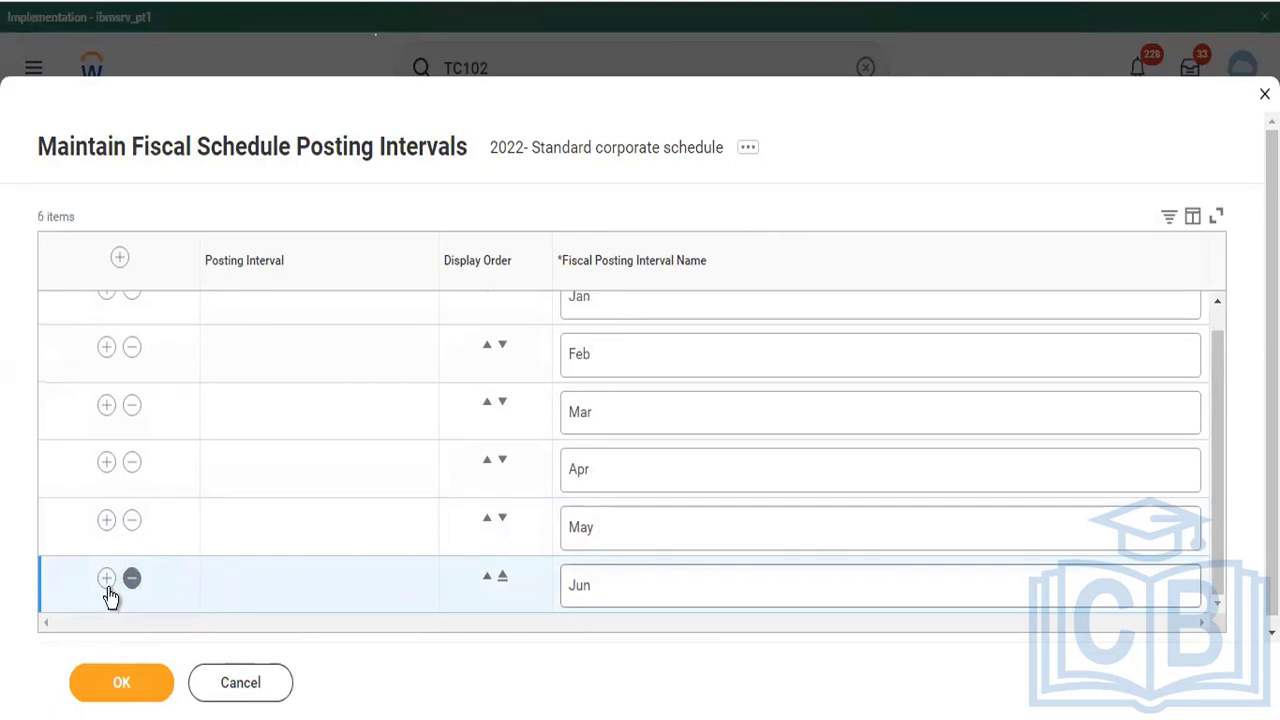
Add two posting intervals below Jun, named Jul and Aug.
click(108, 590)
click(597, 594)
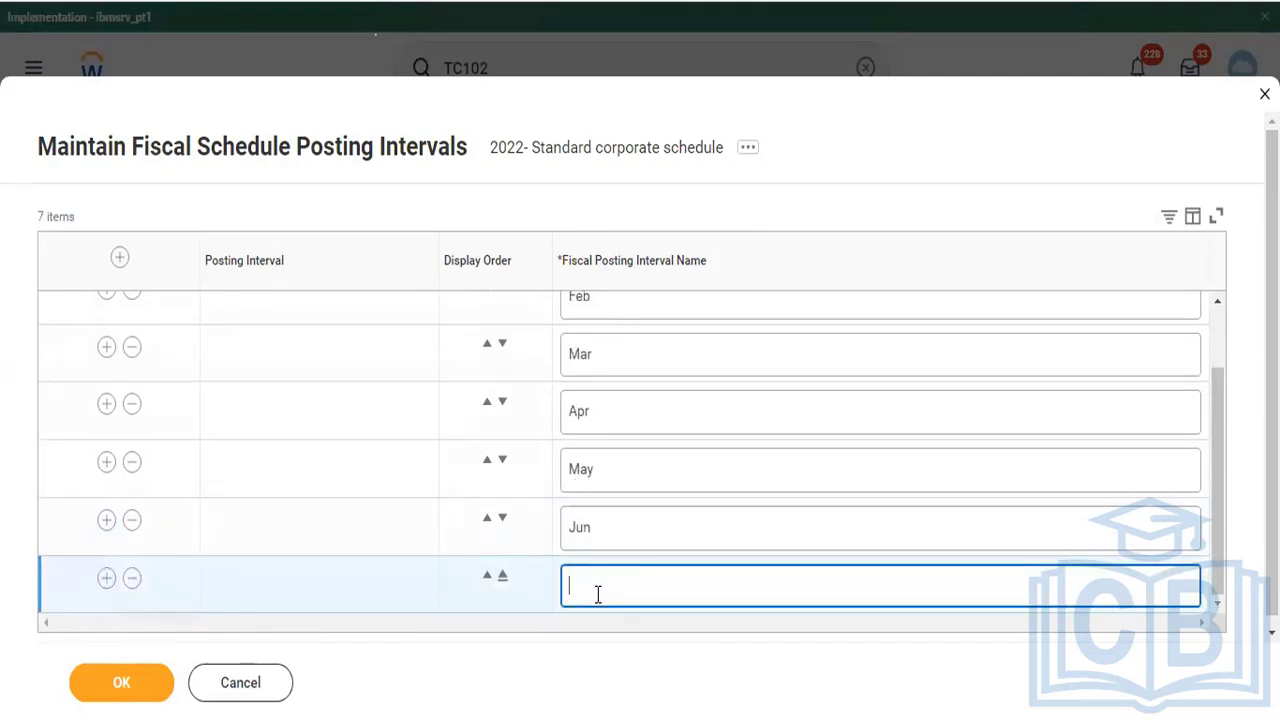
text(Jul)
click(108, 588)
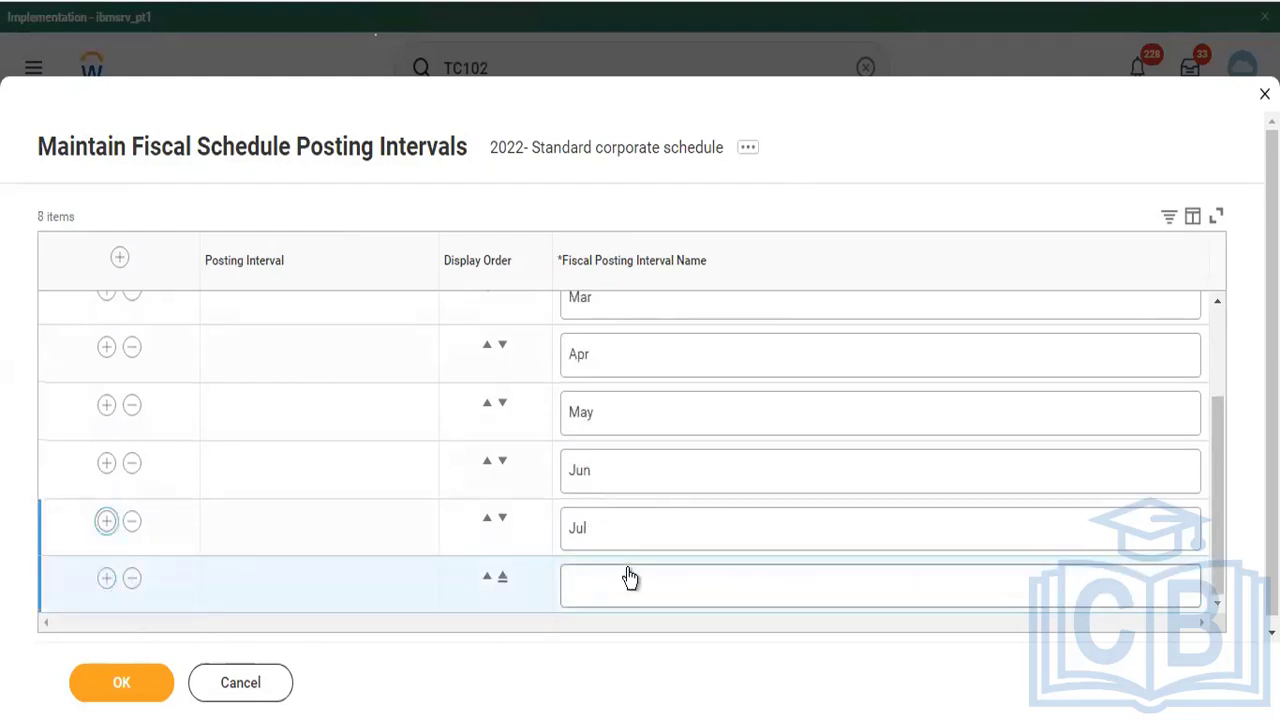
click(575, 572)
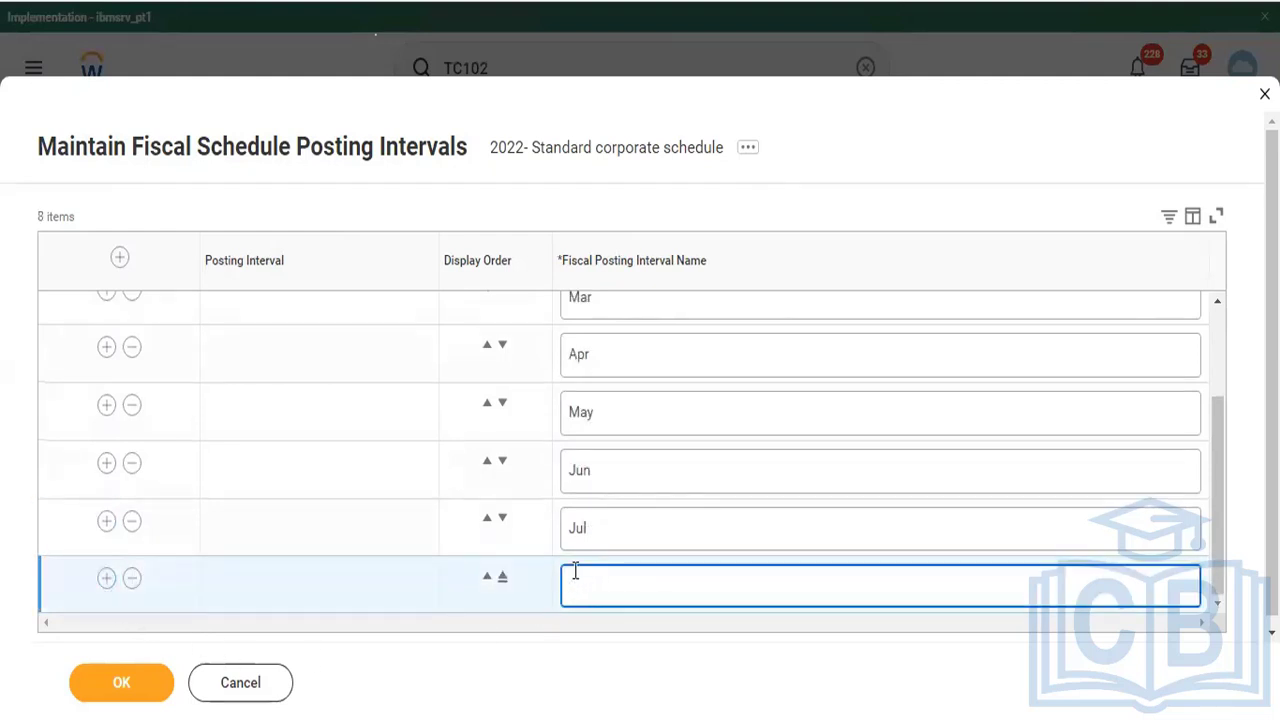
text(Aug)
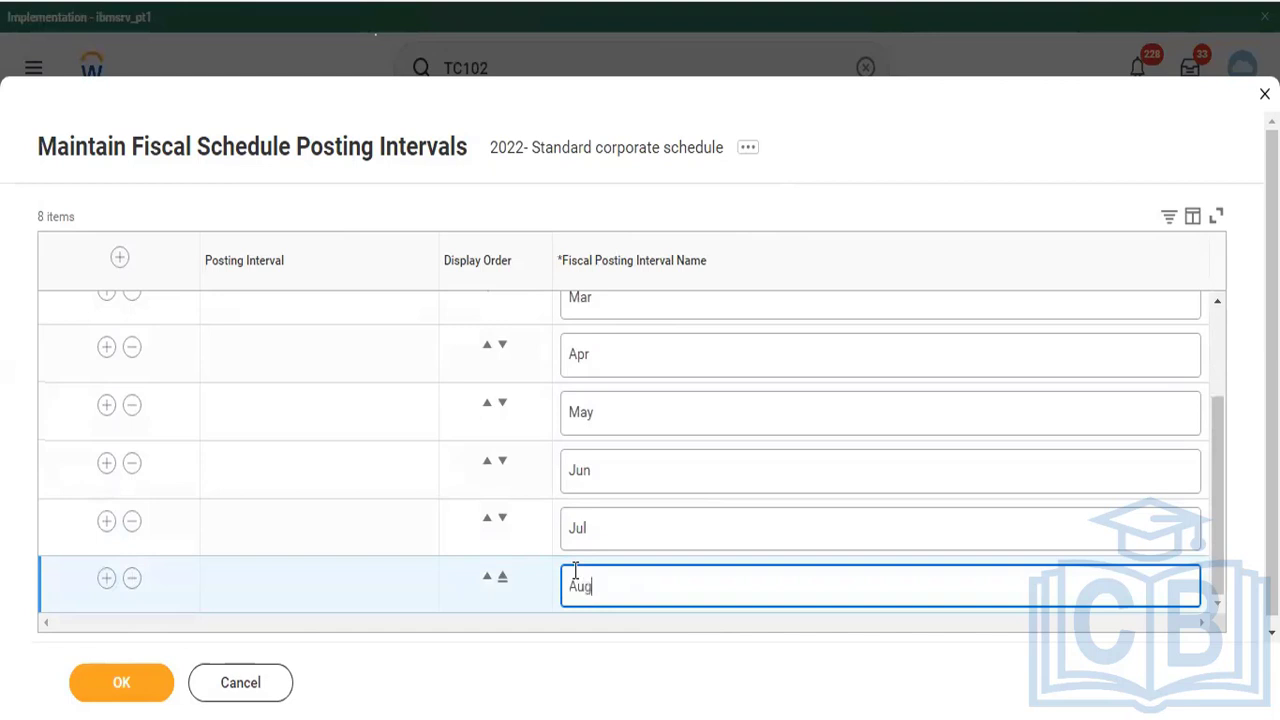
Add two posting intervals below Aug, named Sep and Oct.
click(105, 579)
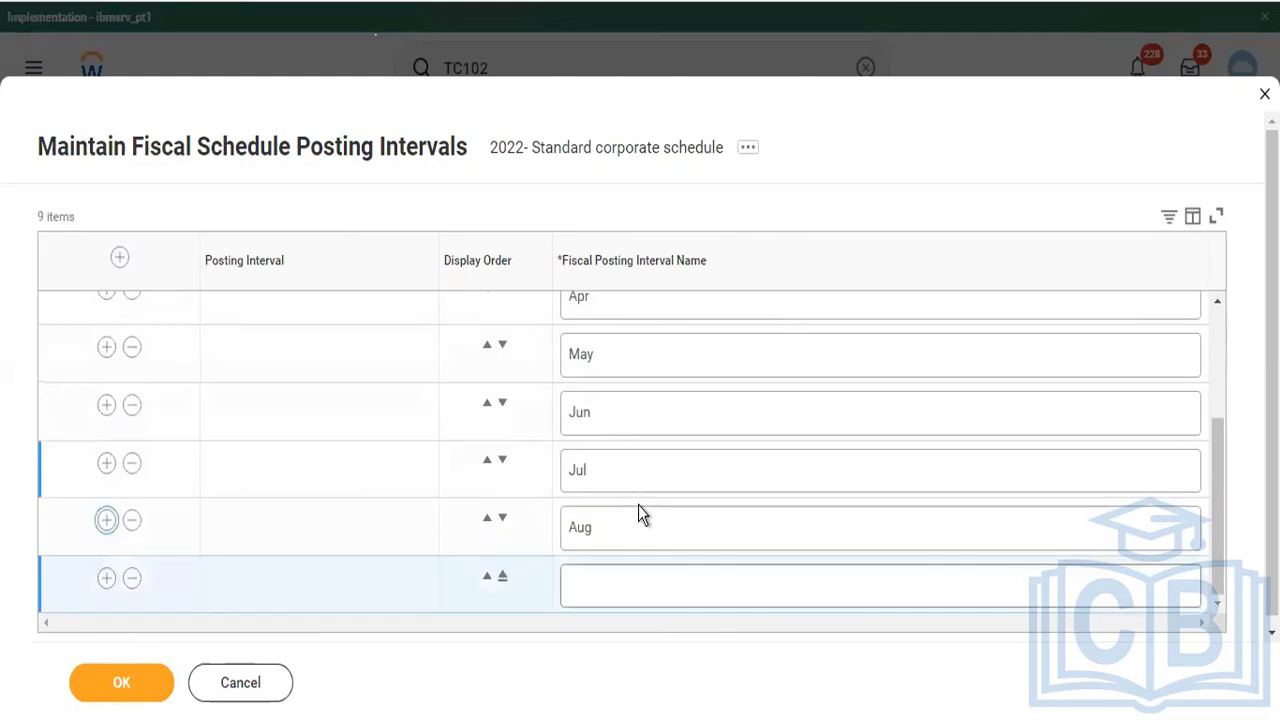
click(600, 592)
text(Sep)
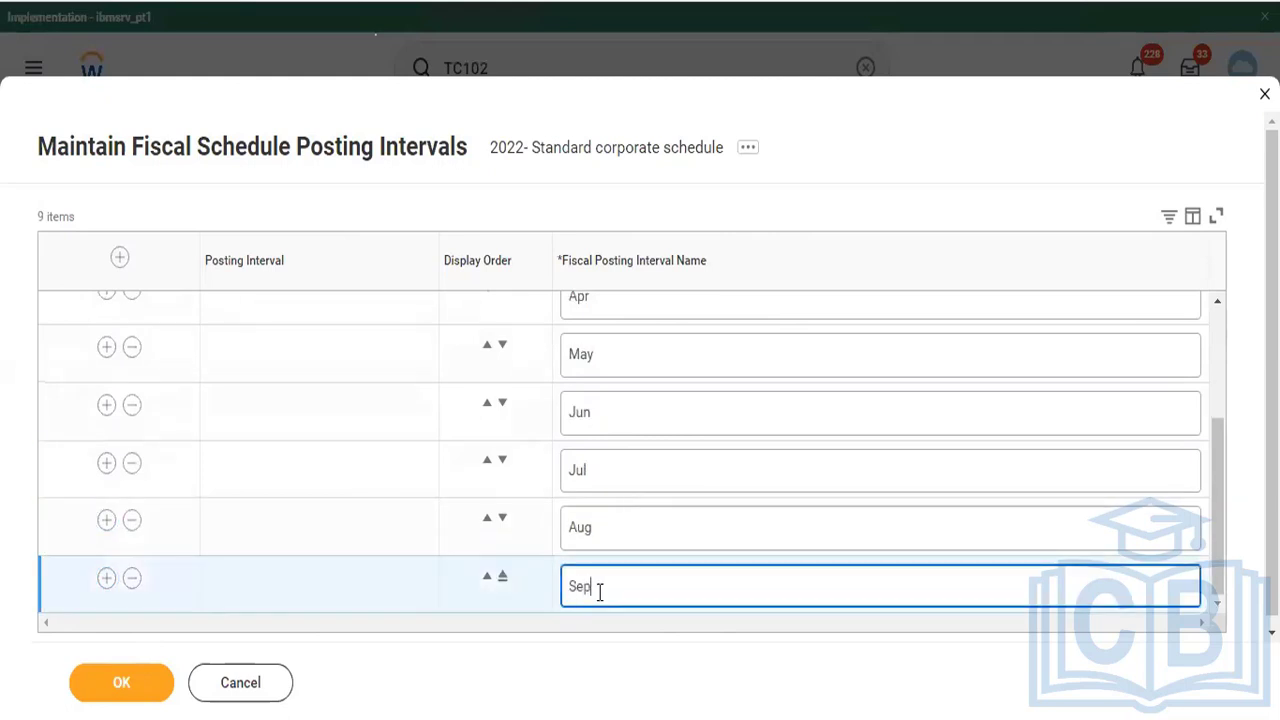
click(106, 578)
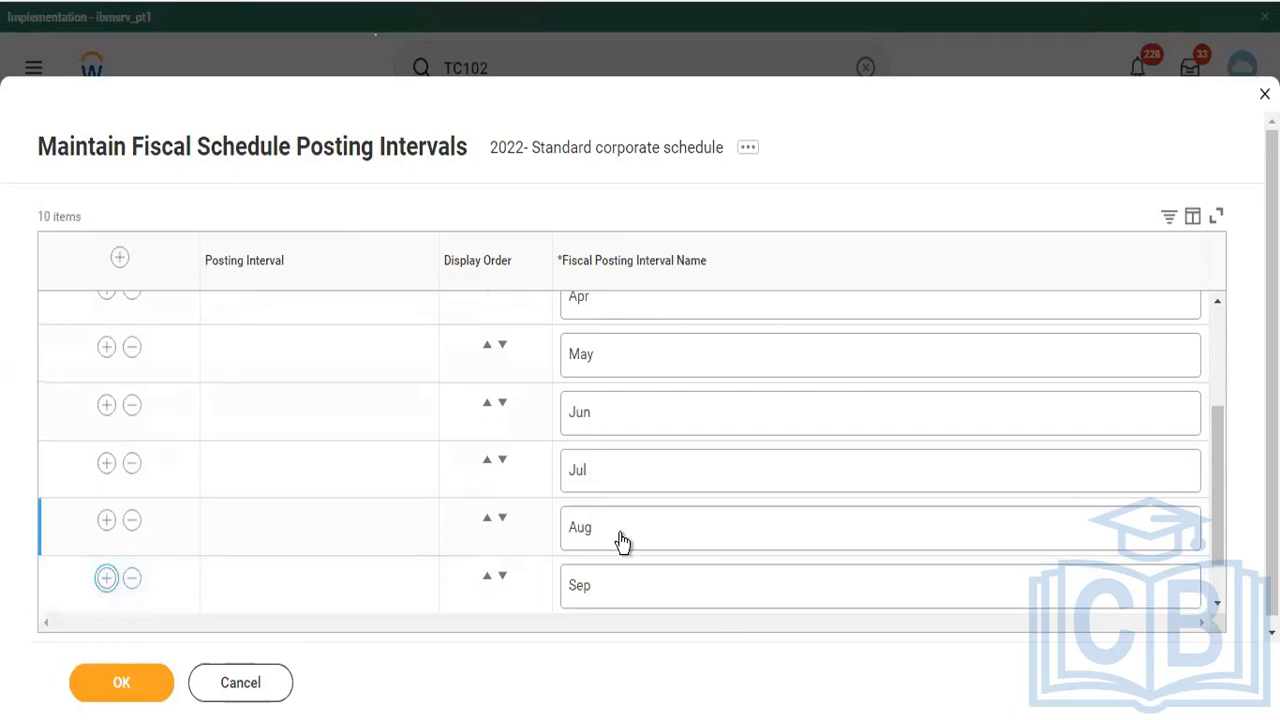
scroll(622, 540, down, 1)
click(594, 593)
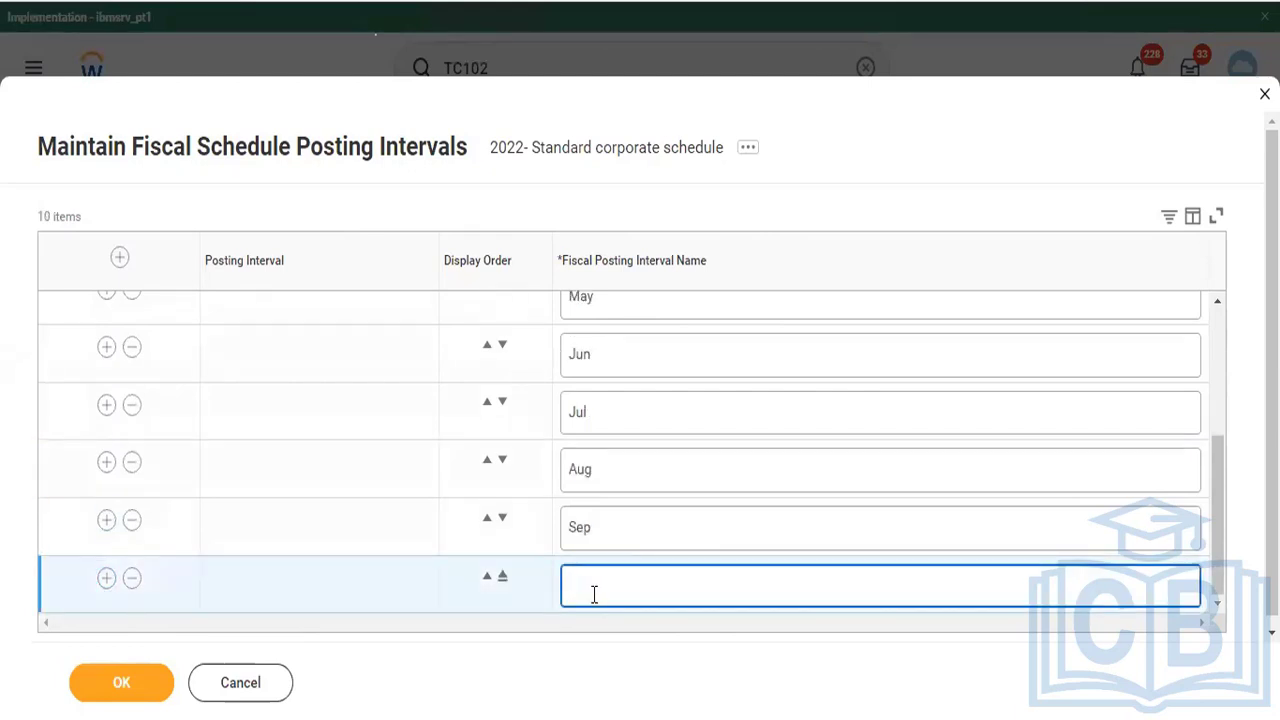
text(Oct)
Add posting intervals Nov and Dec below Oct, submit the posting intervals, and close the summary.
click(106, 588)
scroll(615, 568, down, 1)
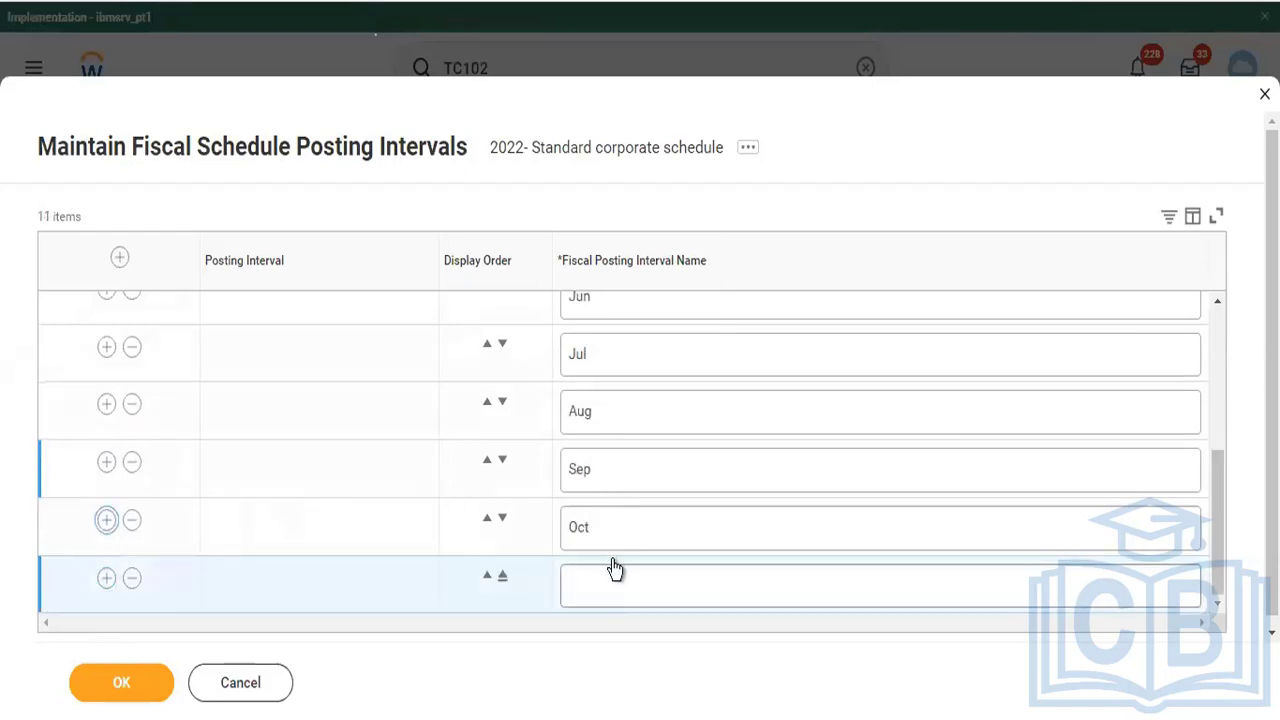
click(594, 586)
text(Nov)
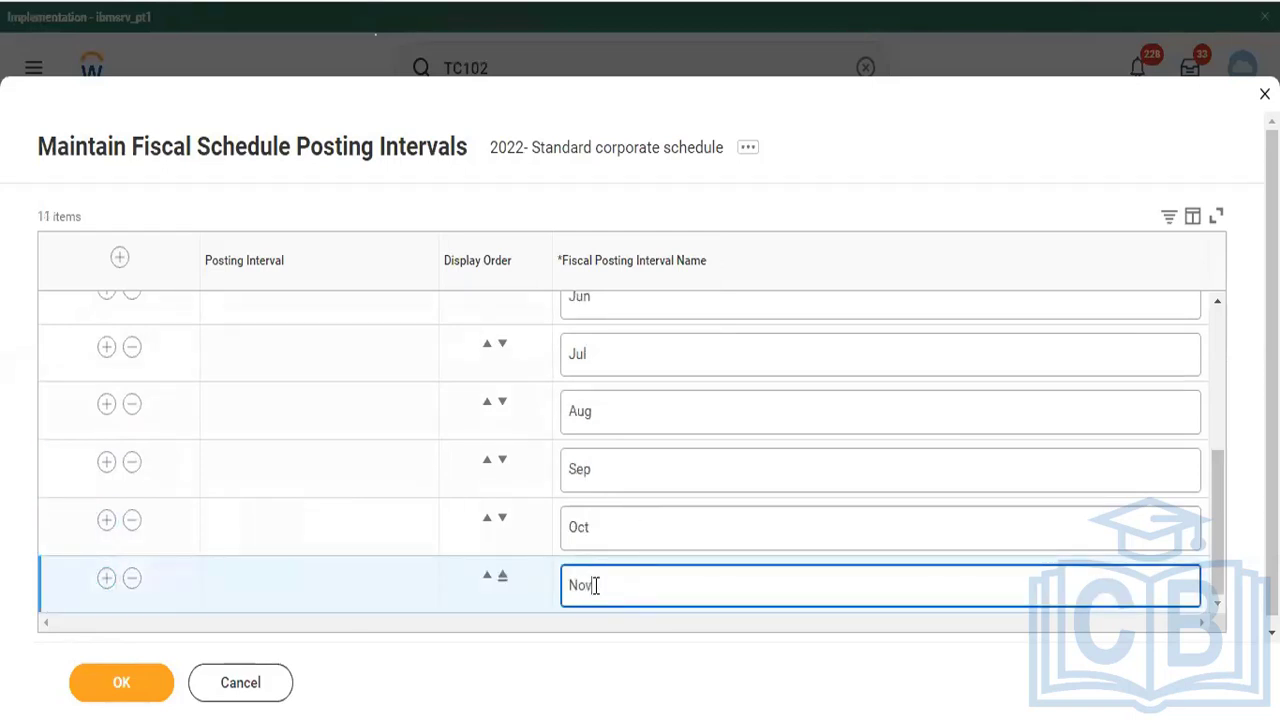
click(106, 588)
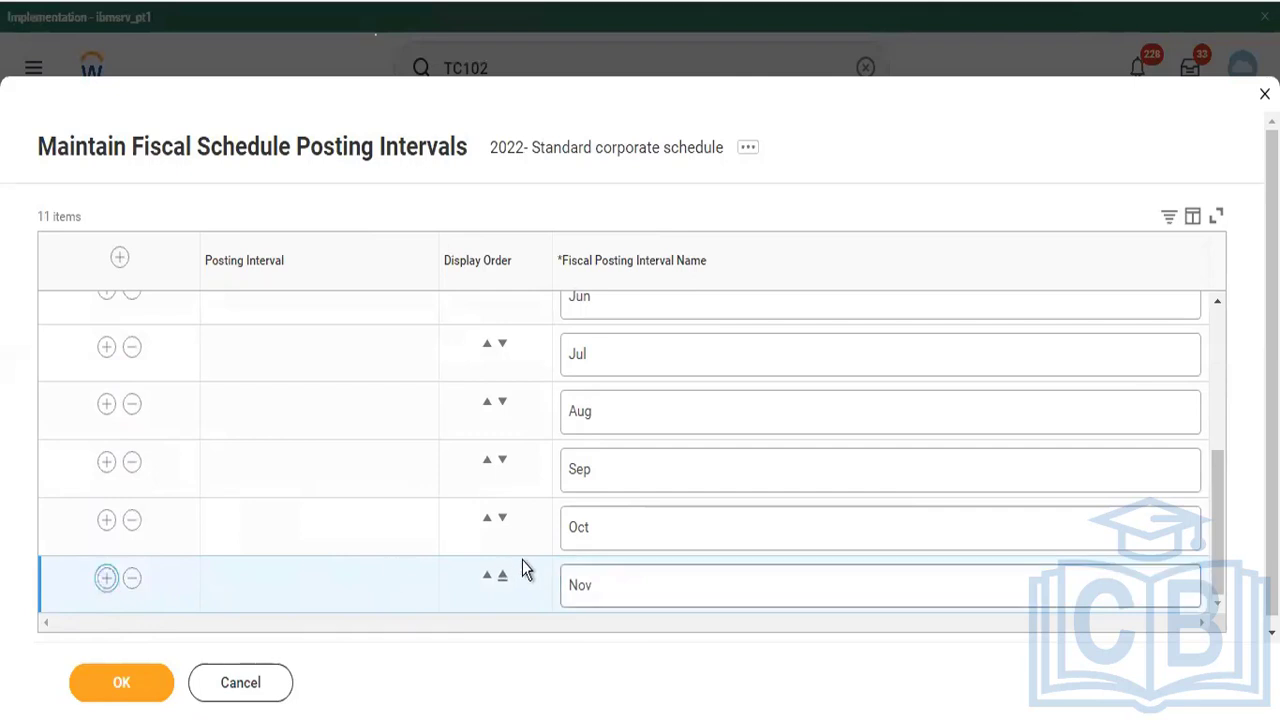
scroll(632, 600, down, 1)
click(610, 594)
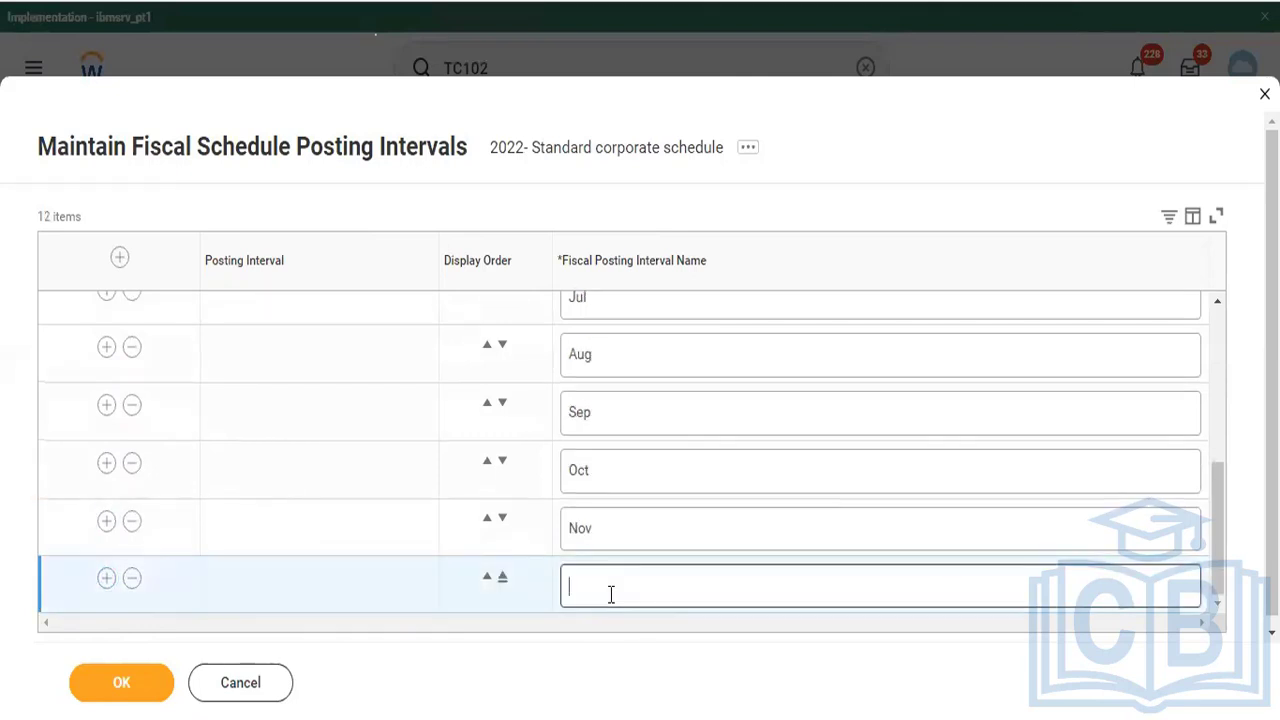
text(Dec)
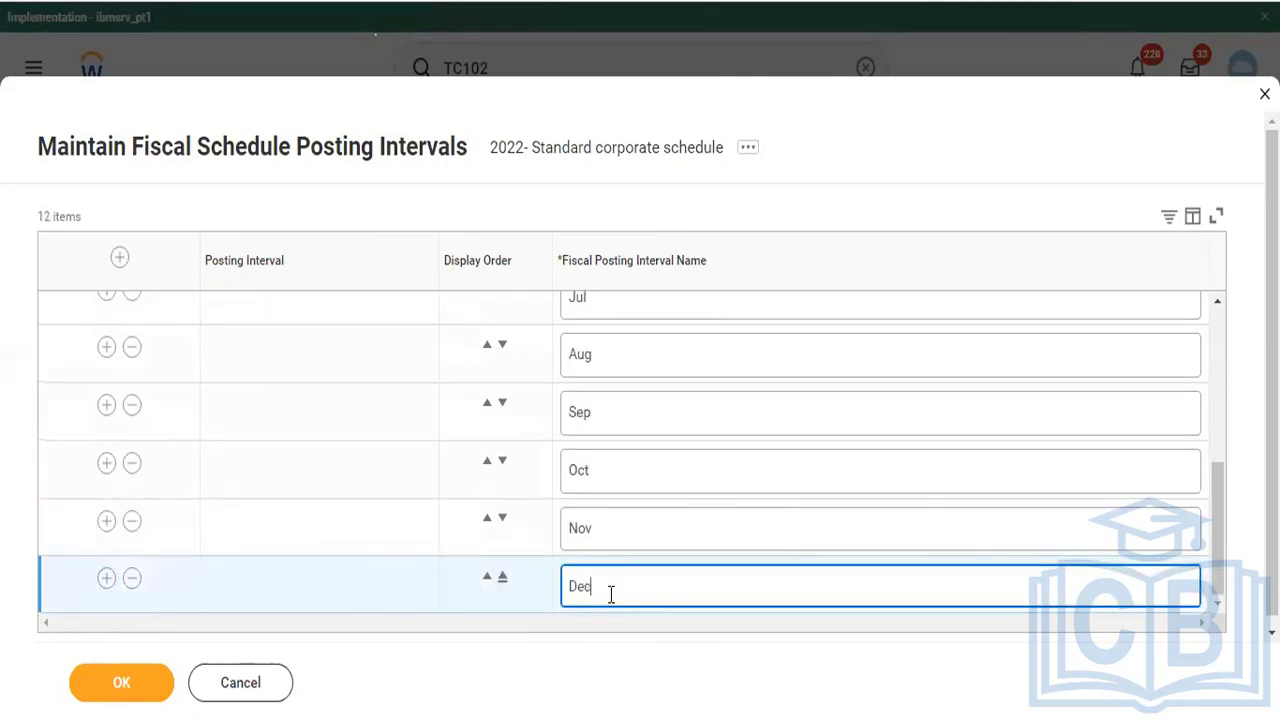
click(86, 689)
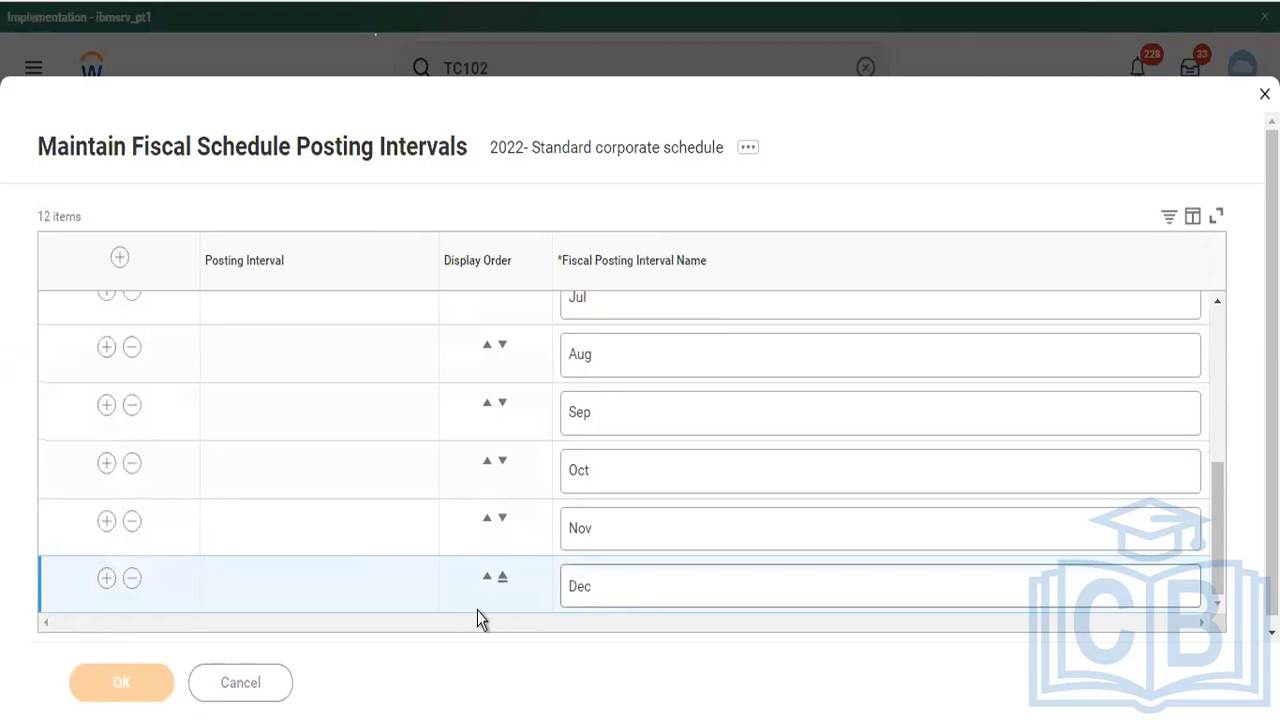
click(165, 684)
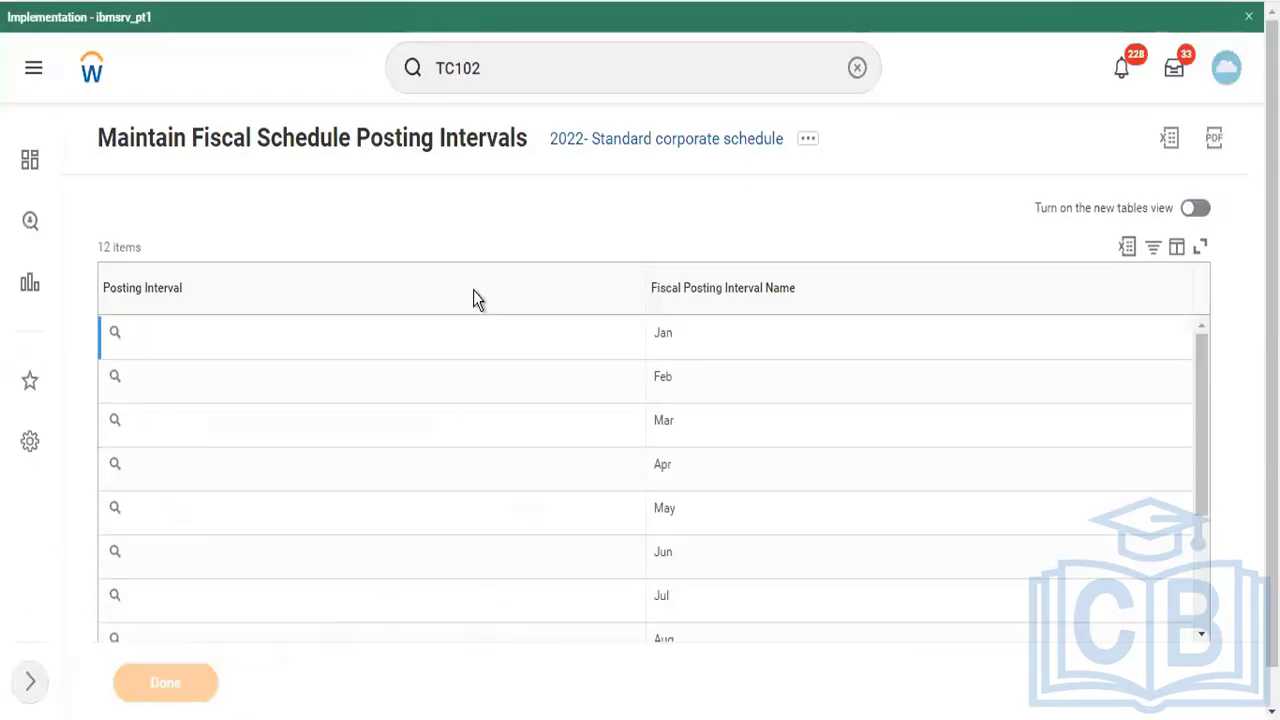
Search for the Maintain Fiscal Schedule Posting Intervals task and open it.
click(505, 82)
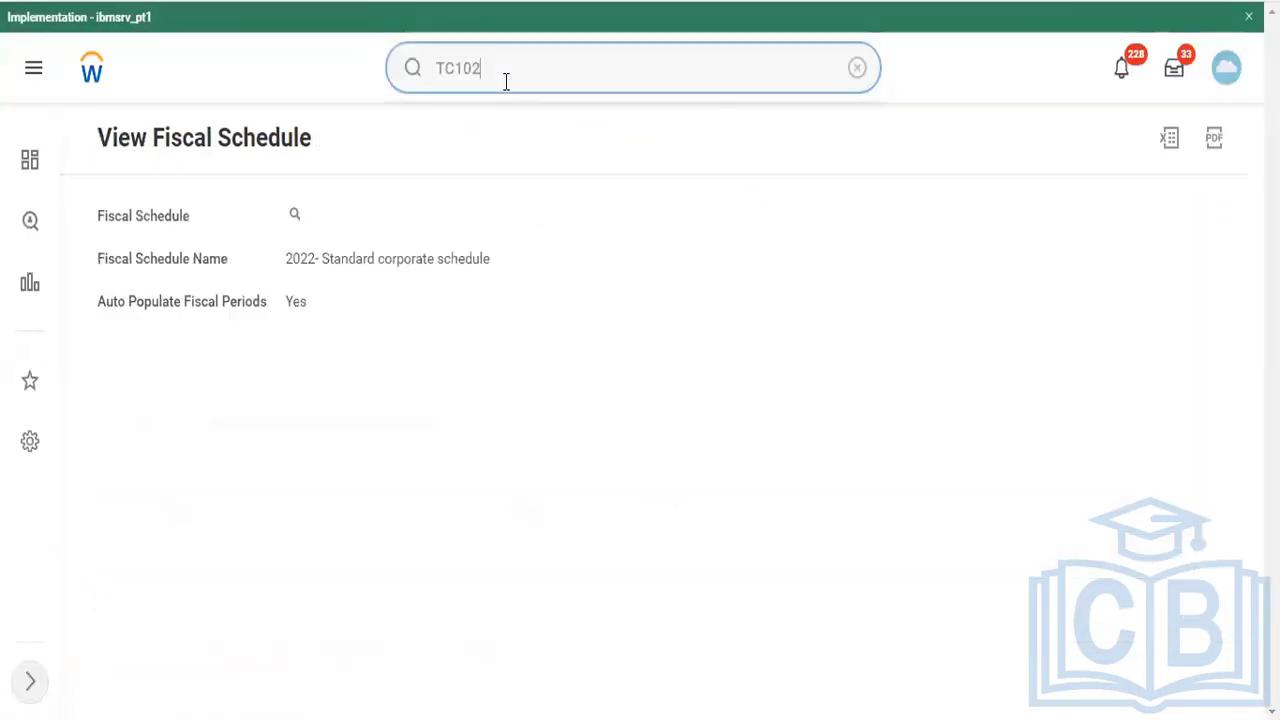
double_click(430, 72)
text(mai)
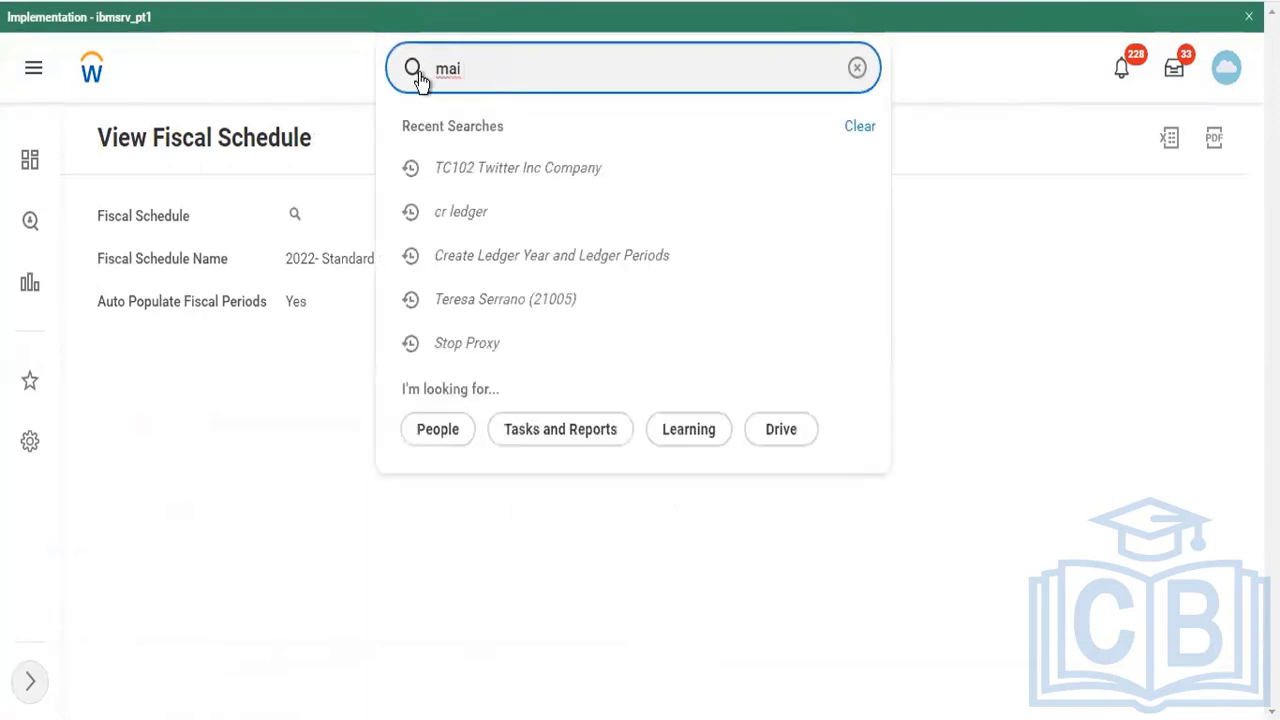
text( fiscacl pos)
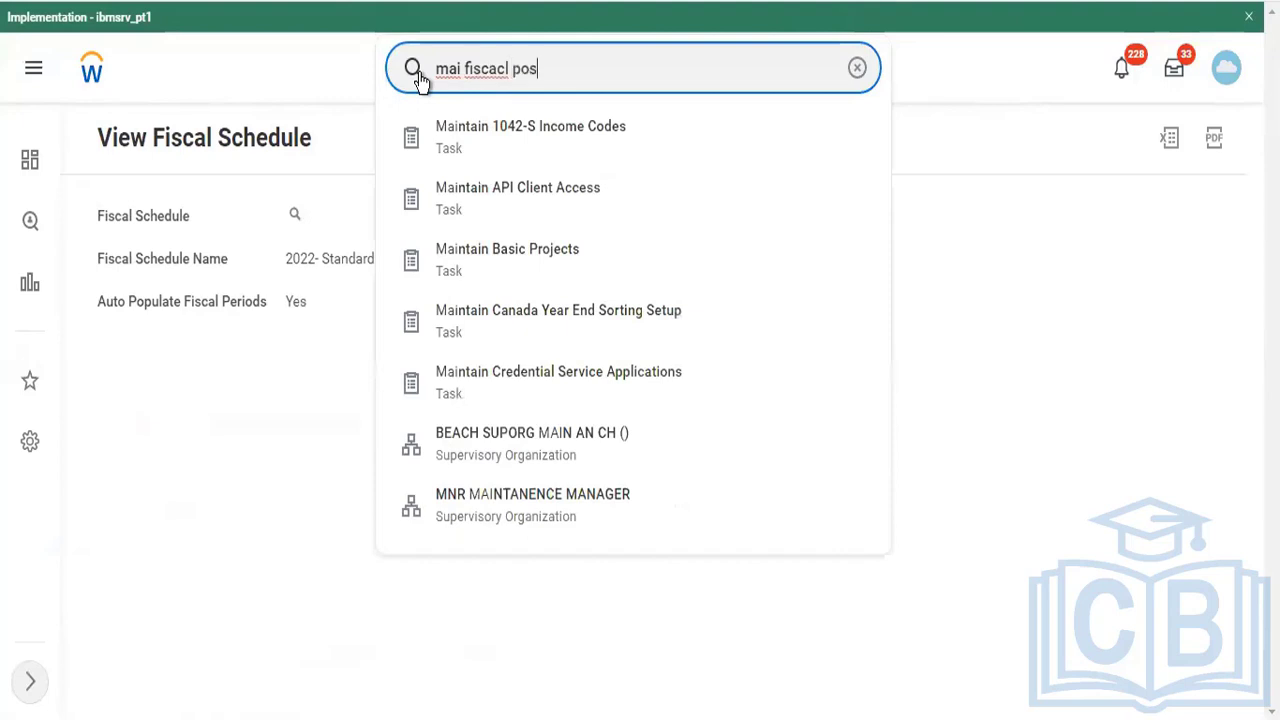
key(BackSpace)
key(BackSpace)
key(BackSpace)
key(BackSpace)
key(BackSpace)
key(BackSpace)
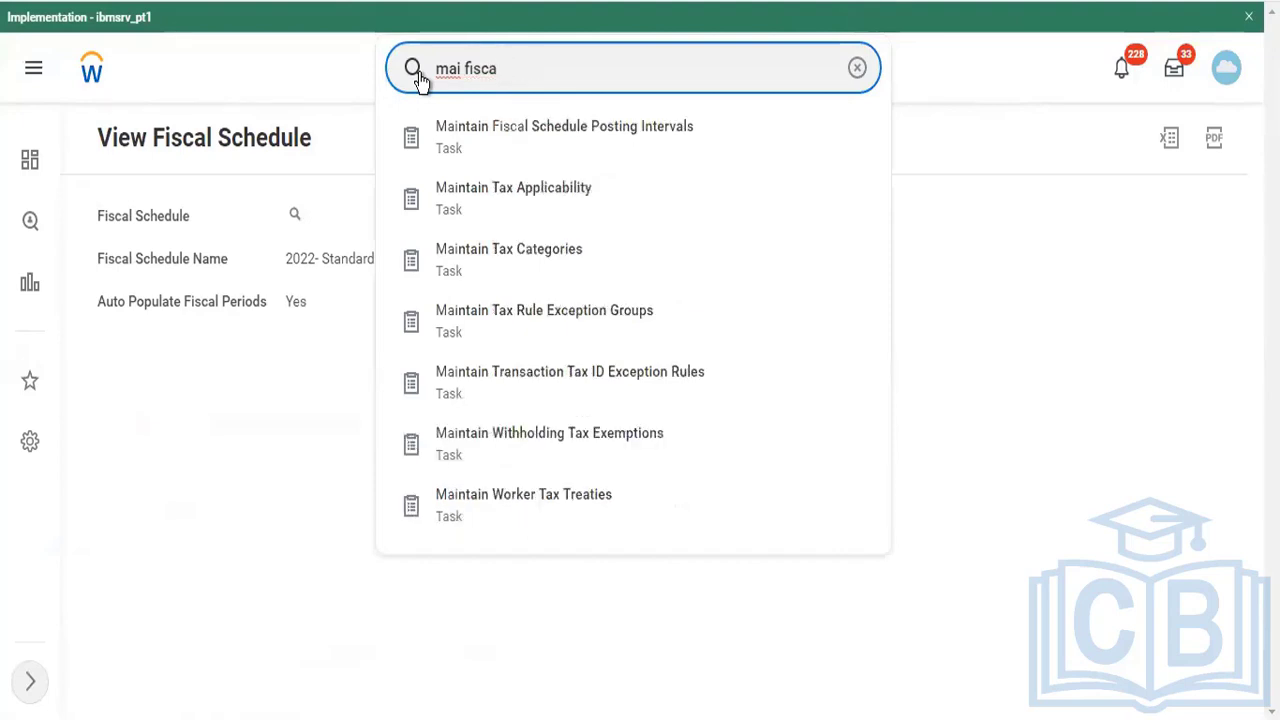
key(Down)
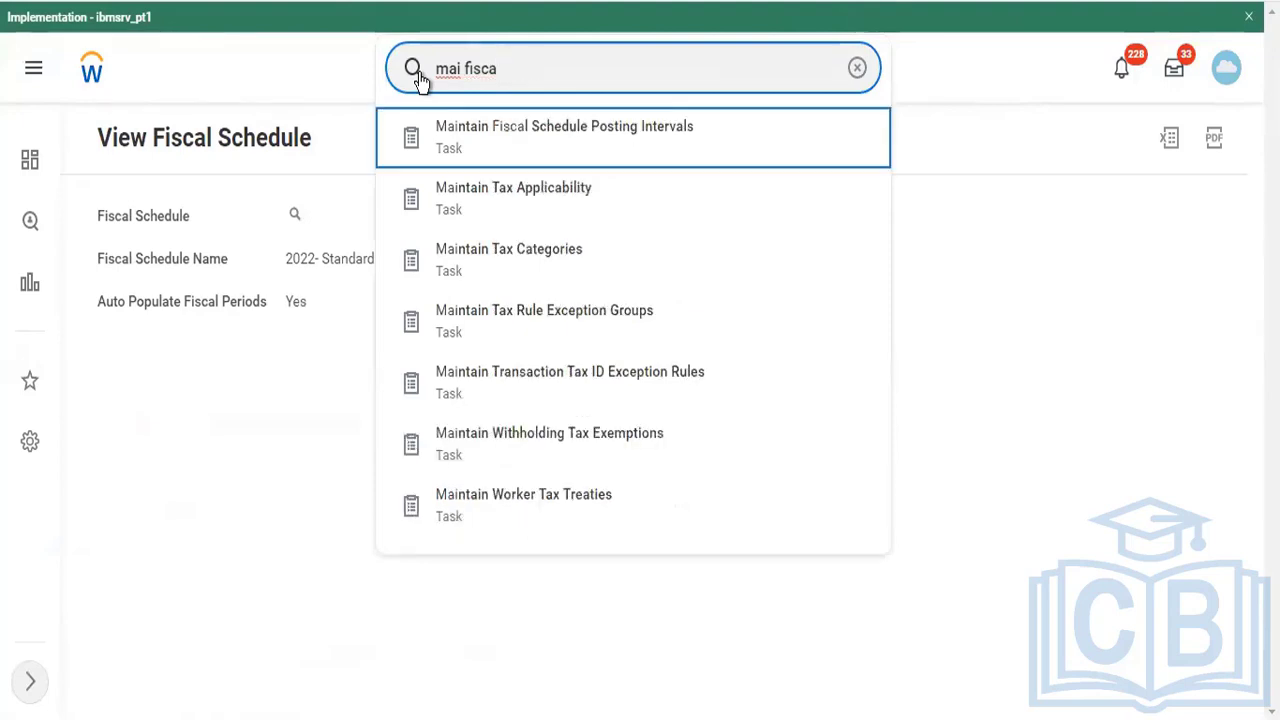
key(Return)
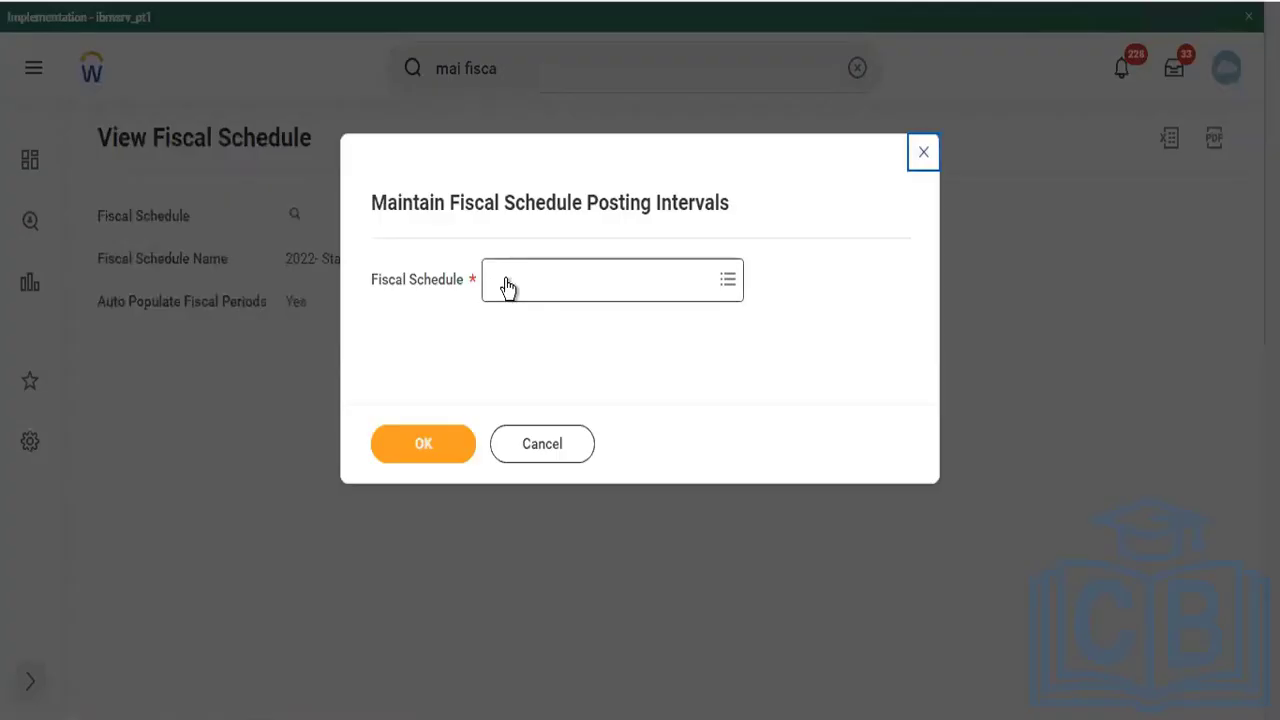
Review the posting intervals of the 2022- Standard corporate schedule and submit them without edits.
click(518, 289)
click(522, 318)
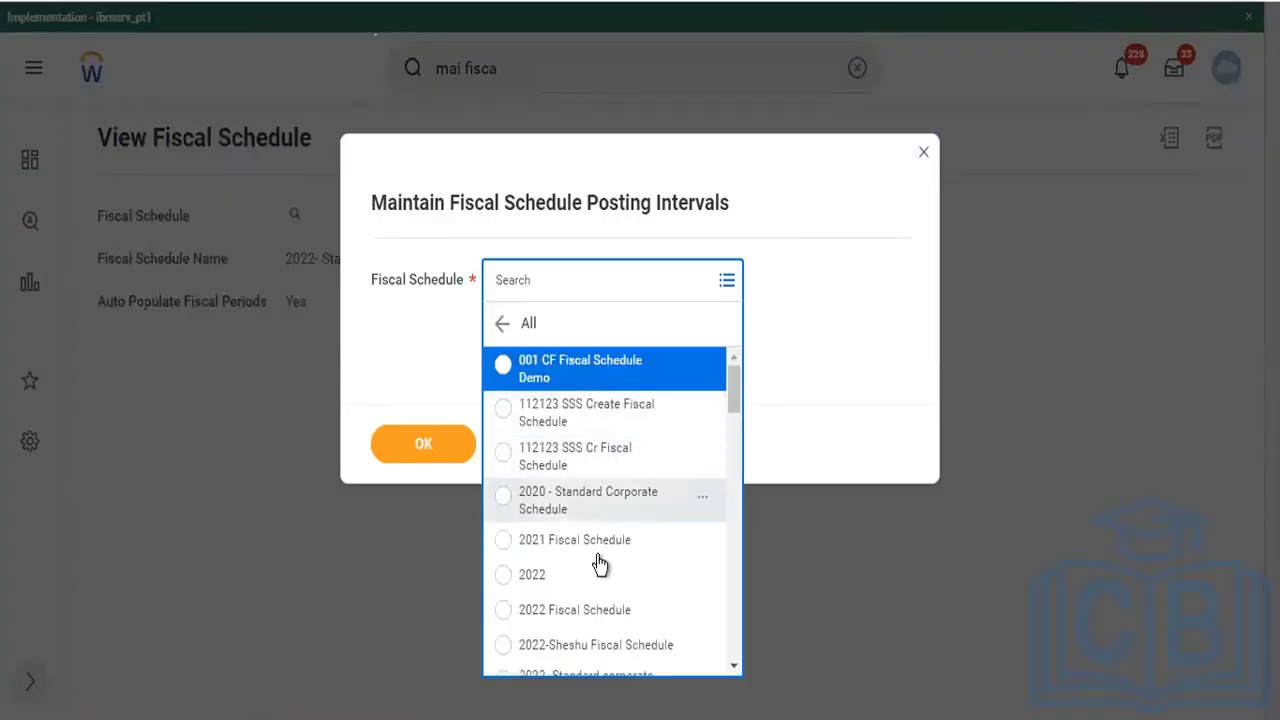
scroll(600, 560, down, 3)
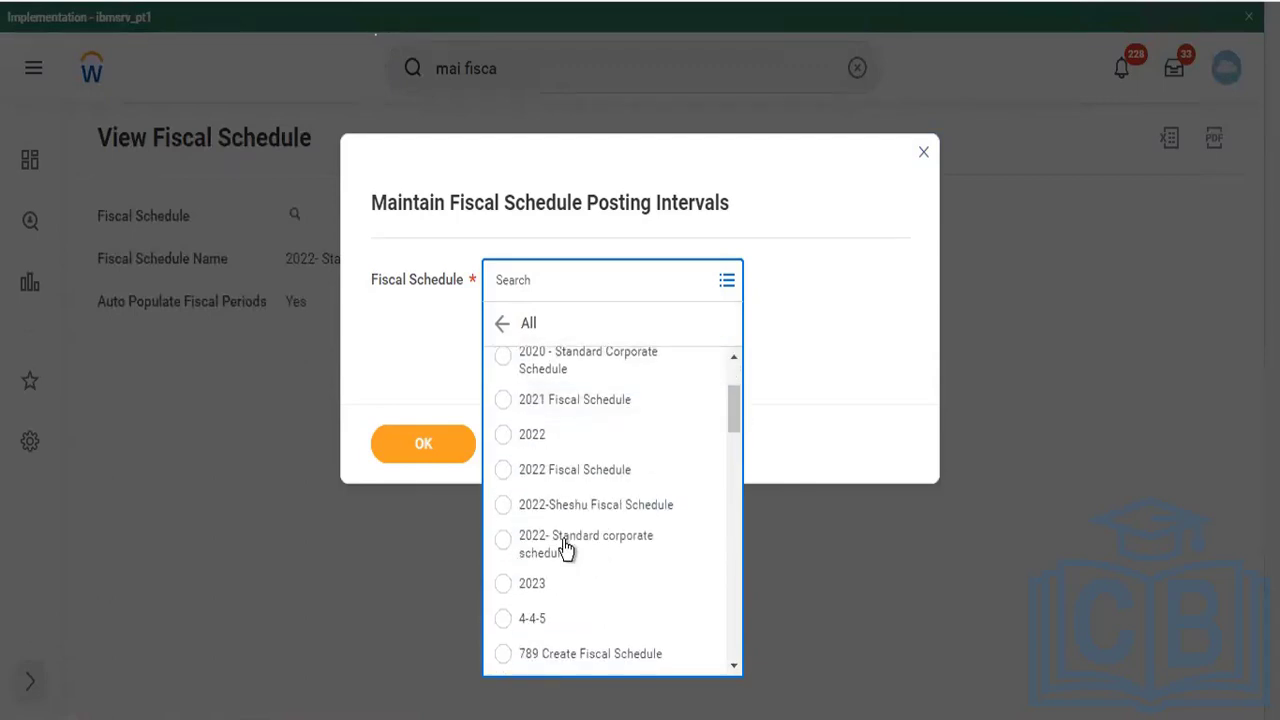
click(566, 545)
click(403, 450)
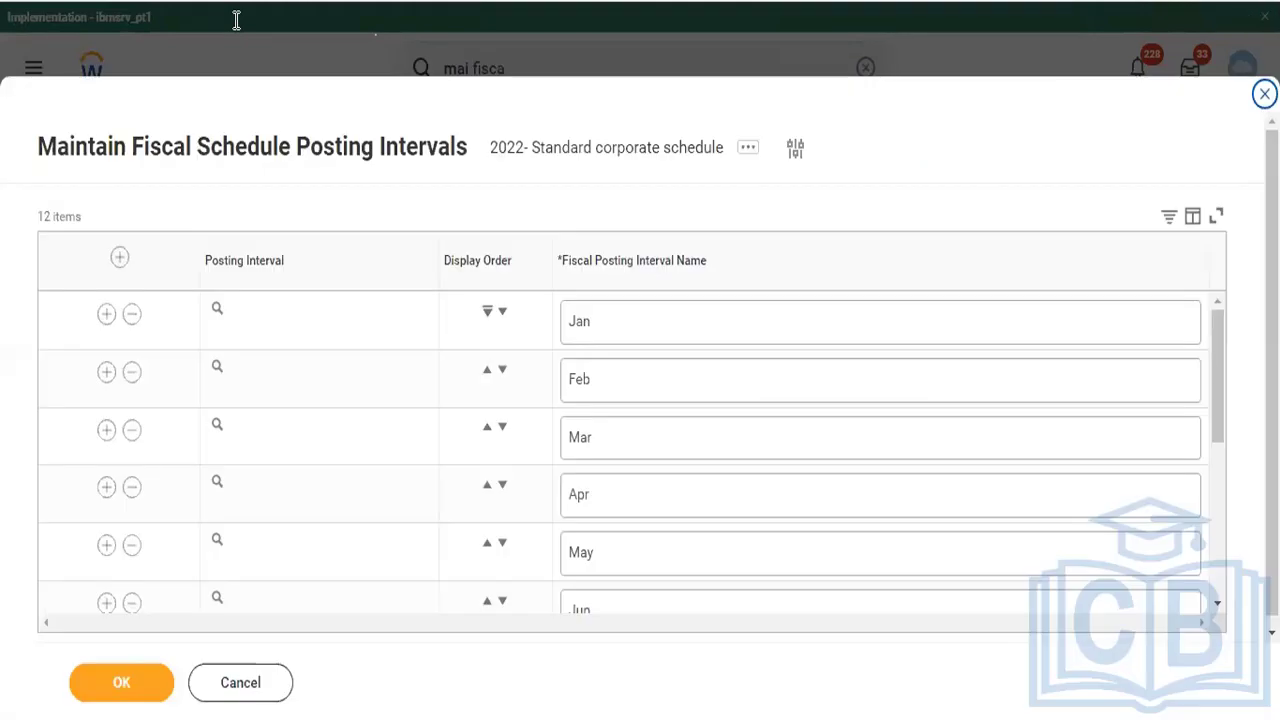
click(144, 683)
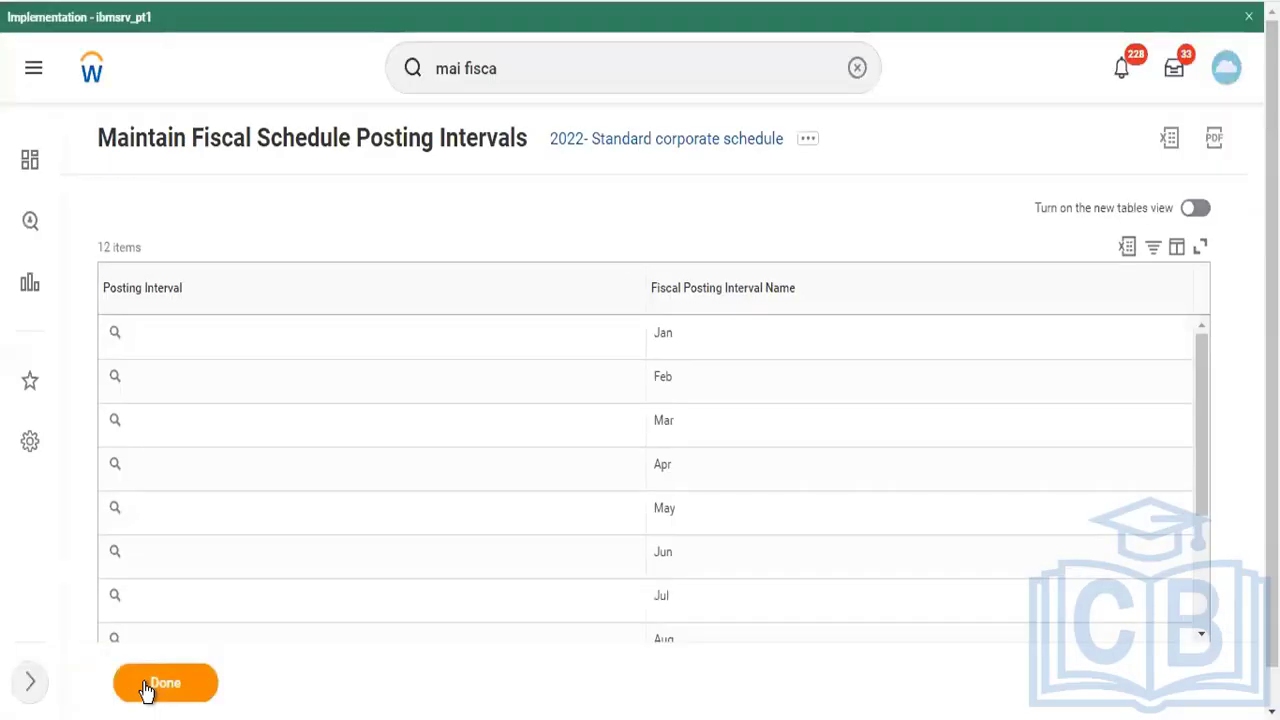
click(545, 81)
text(l )
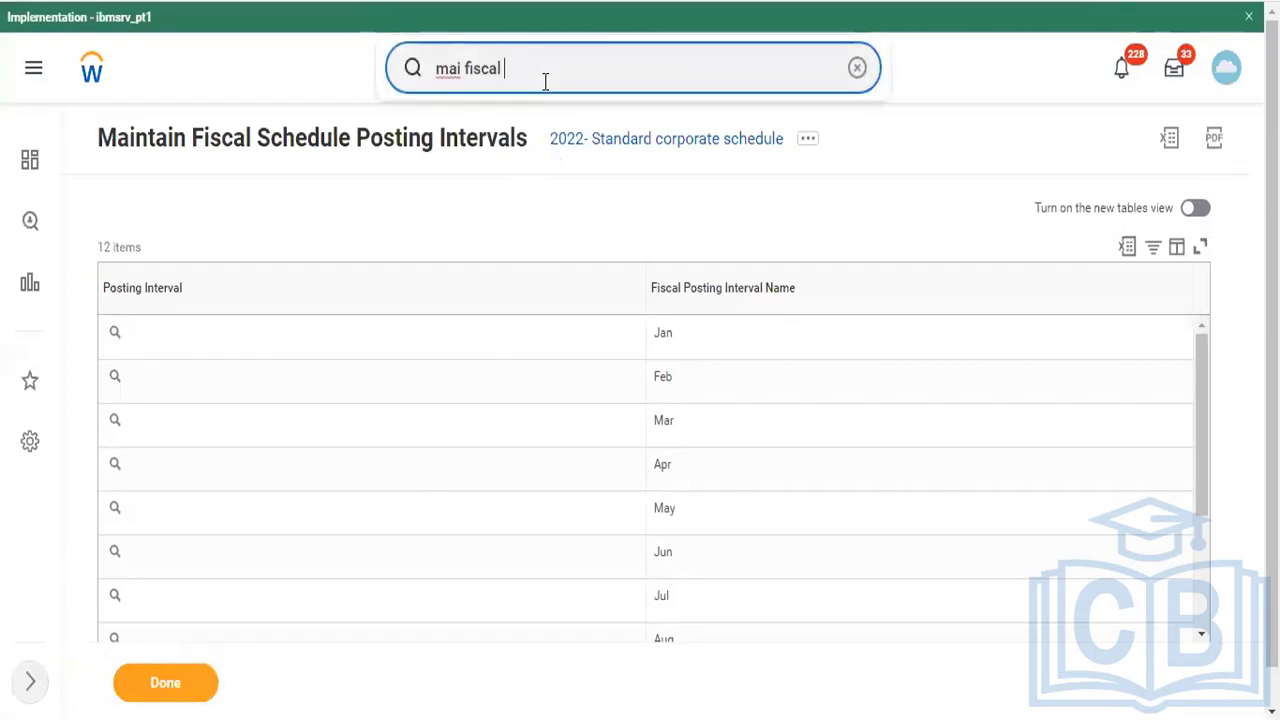
text(period)
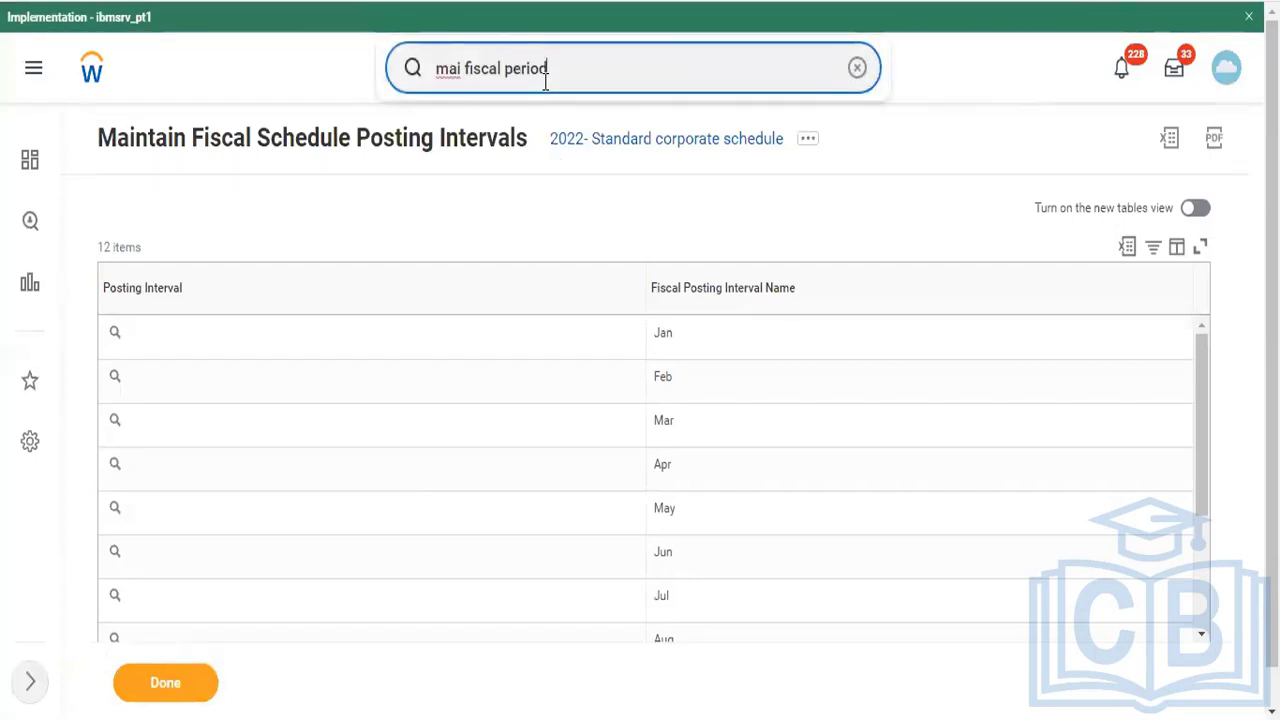
drag(580, 80, 378, 75)
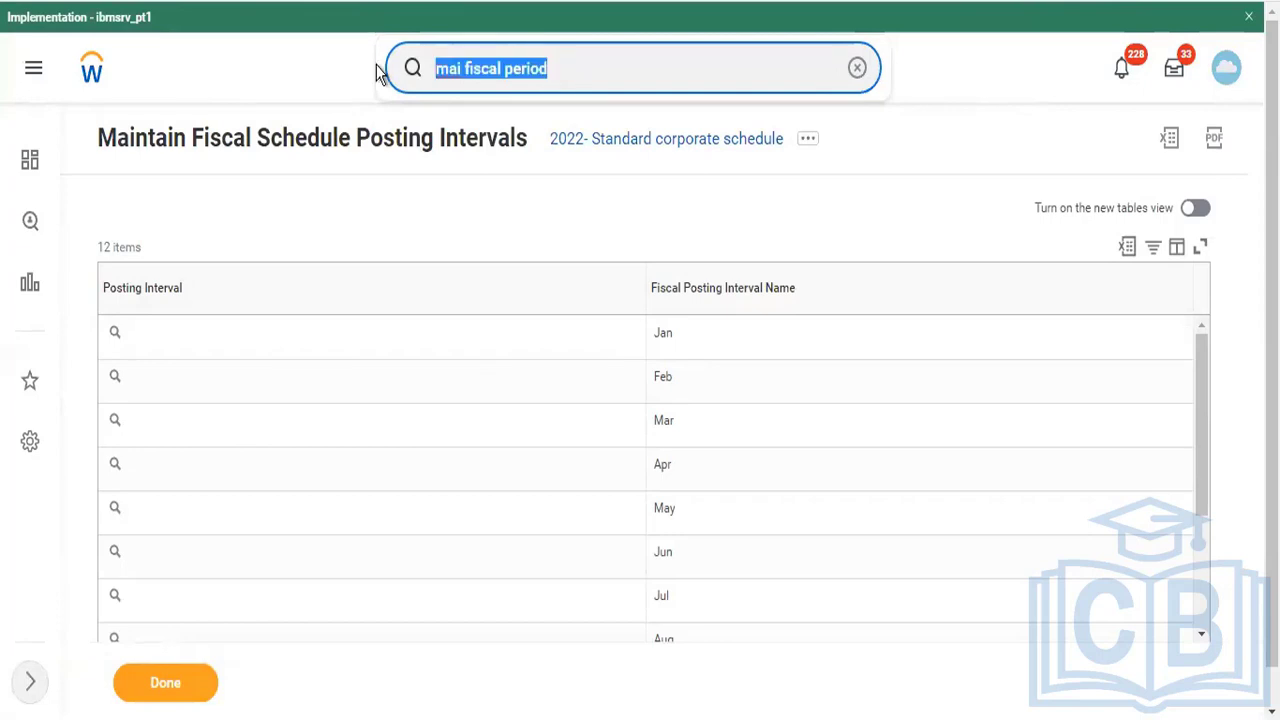
key(BackSpace)
text(fiscal p)
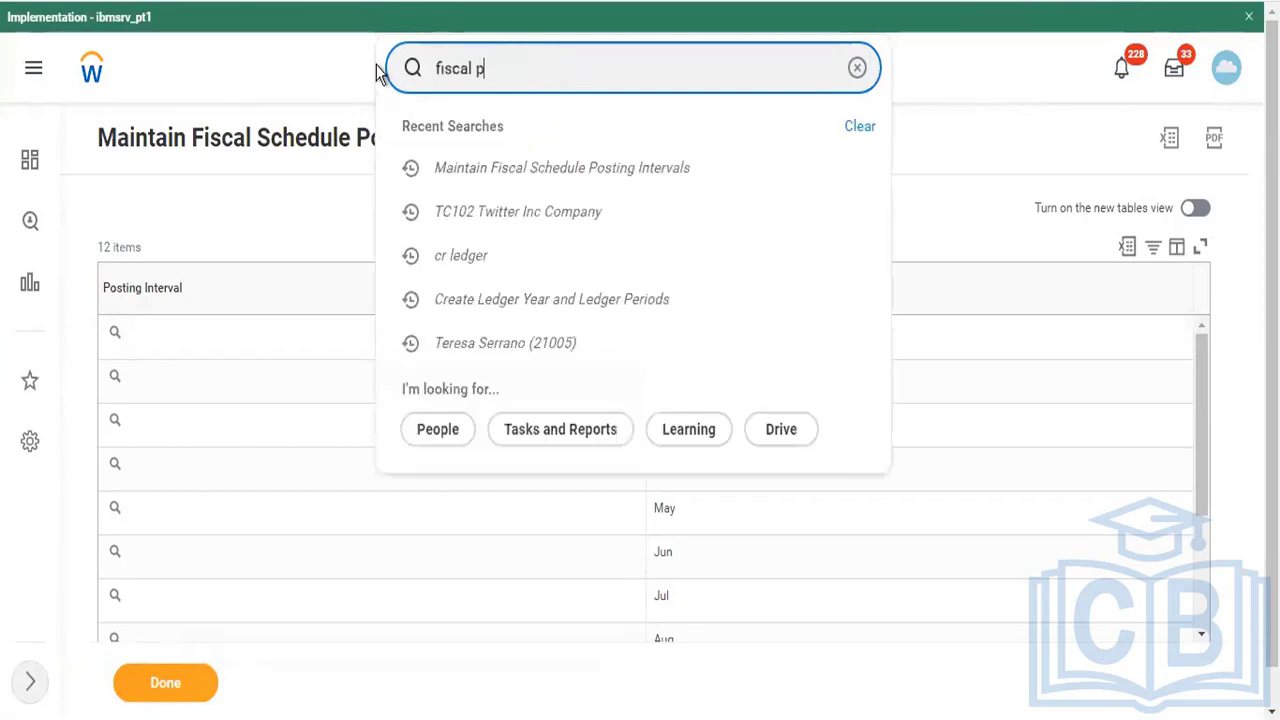
text(eriod)
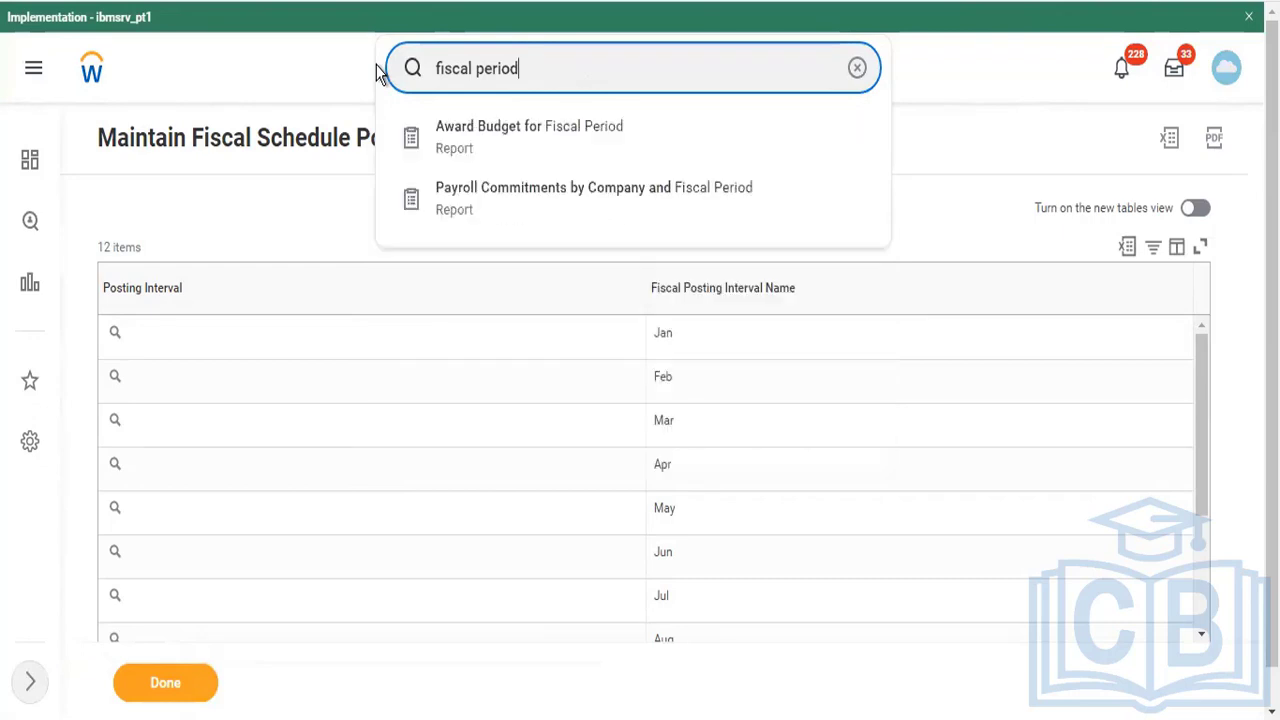
key(BackSpace)
key(BackSpace)
key(BackSpace)
key(BackSpace)
key(BackSpace)
key(BackSpace)
key(BackSpace)
key(BackSpace)
key(BackSpace)
key(BackSpace)
key(BackSpace)
key(BackSpace)
key(BackSpace)
key(BackSpace)
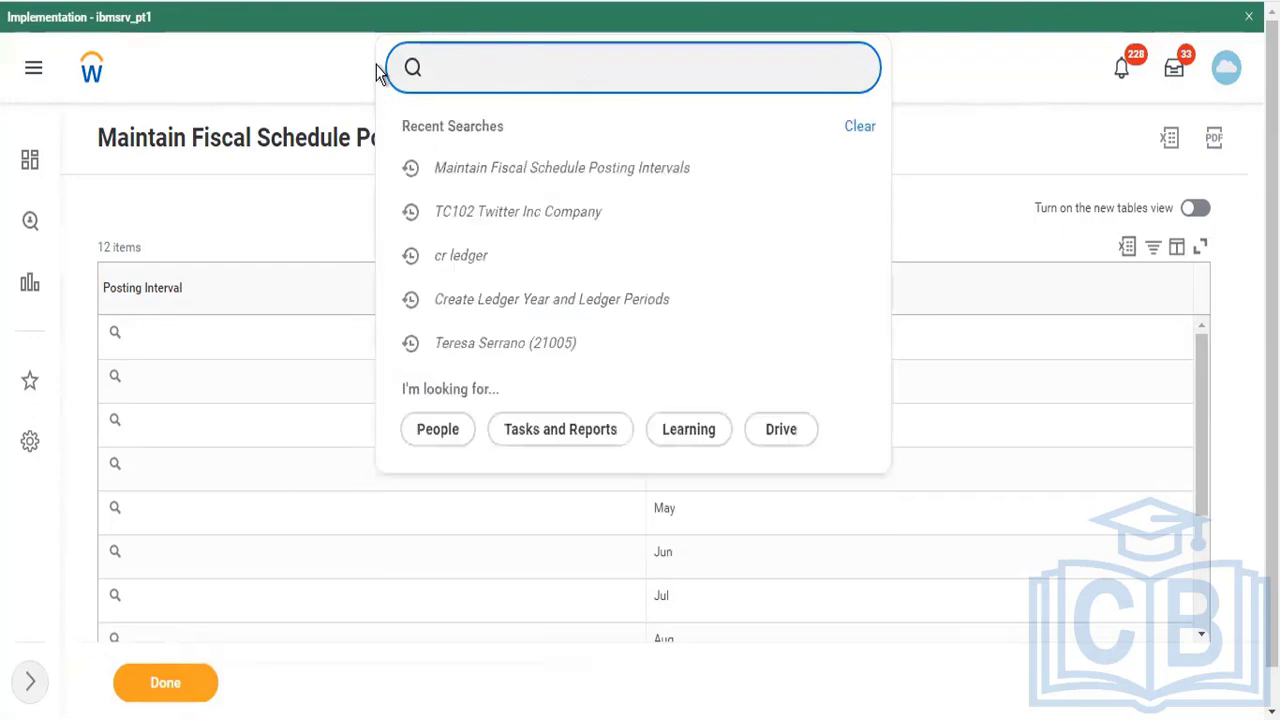
Start the Create Initial Fiscal Year task for the 2022- Standard corporate schedule.
text(cr ini)
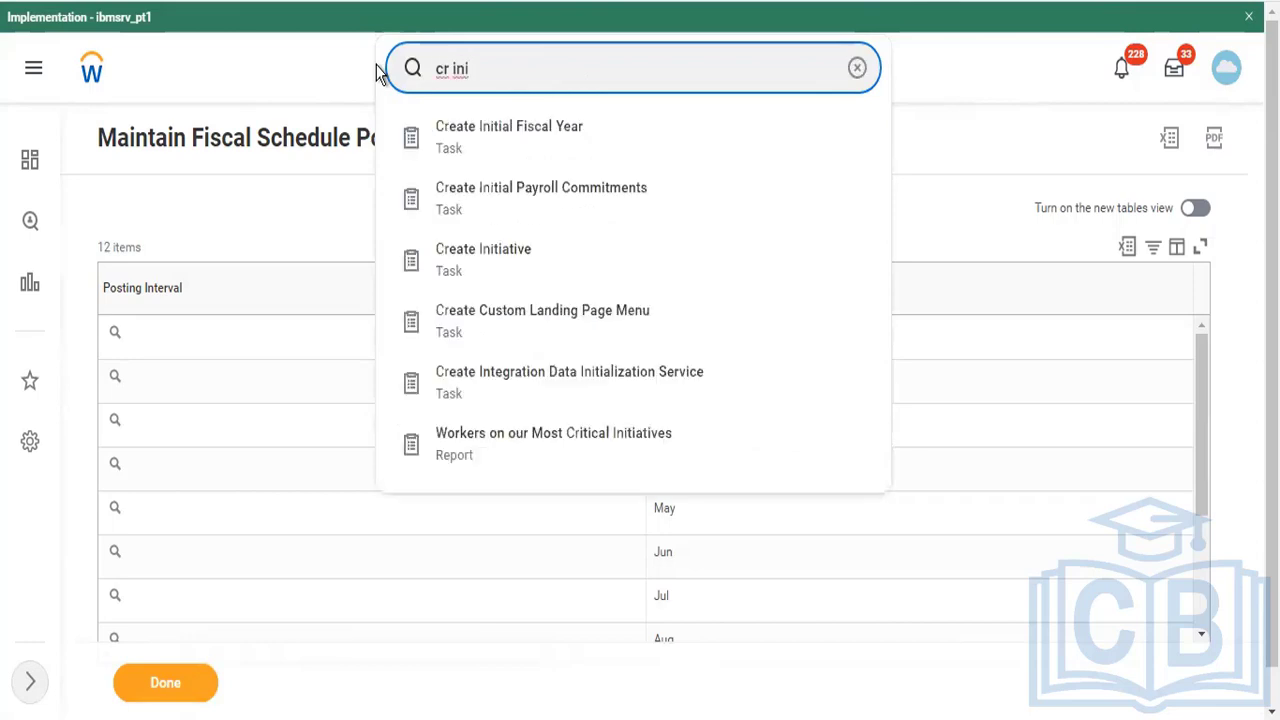
key(Down)
key(Return)
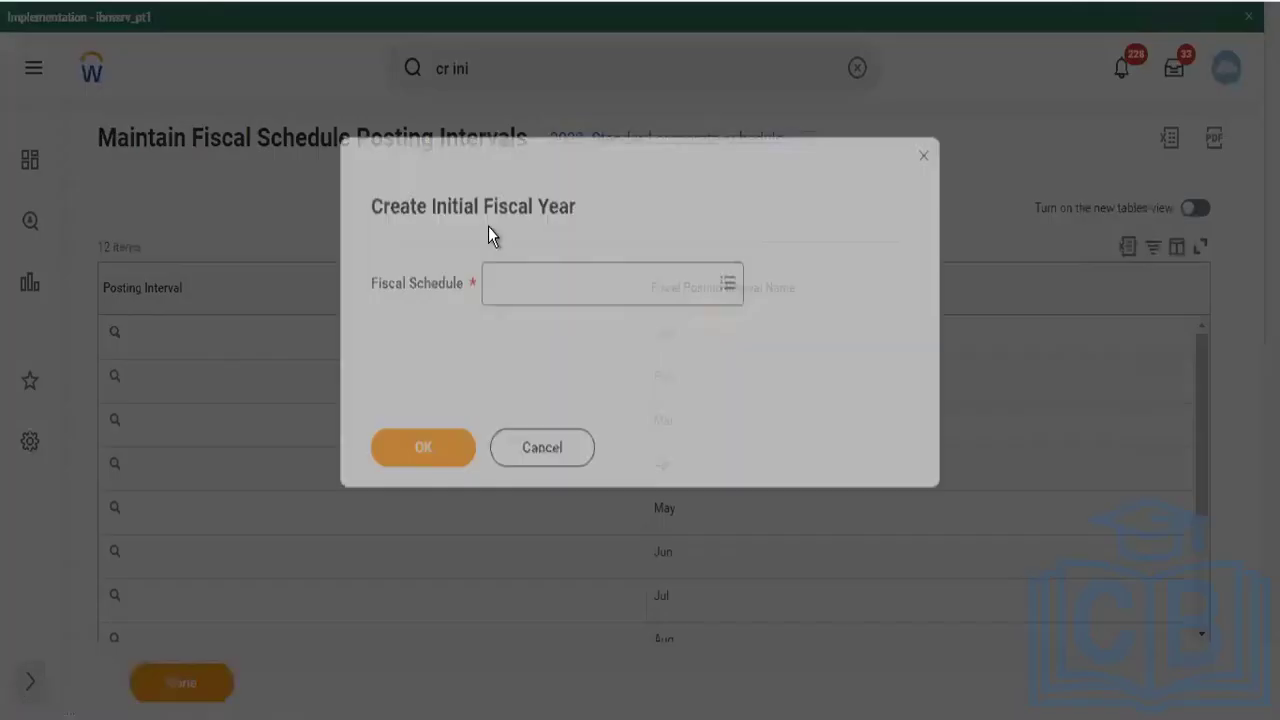
click(528, 274)
text(star)
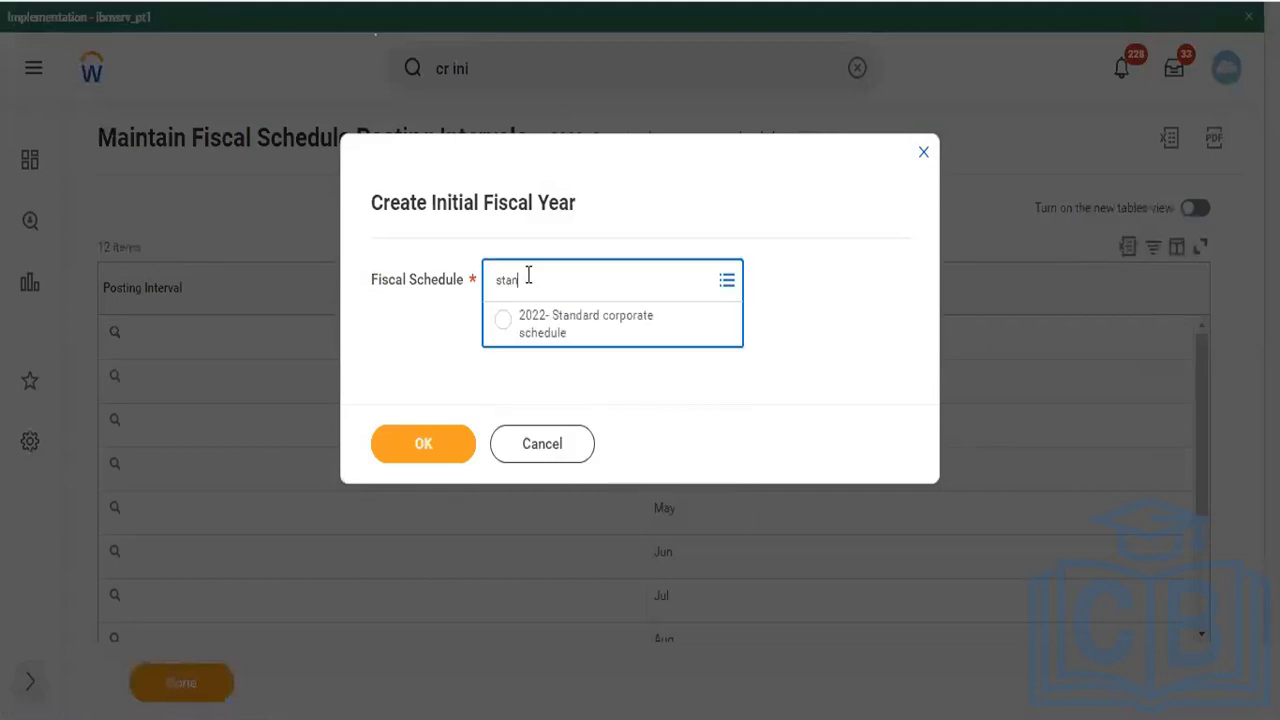
click(534, 322)
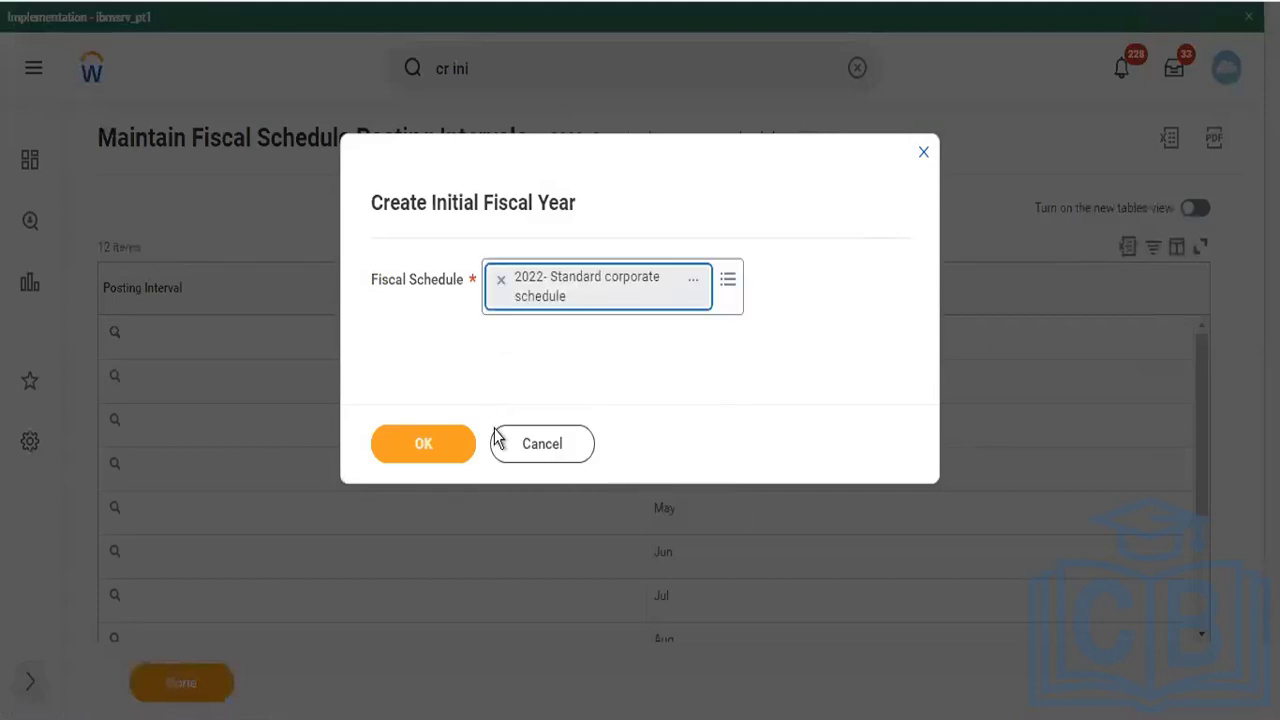
click(428, 455)
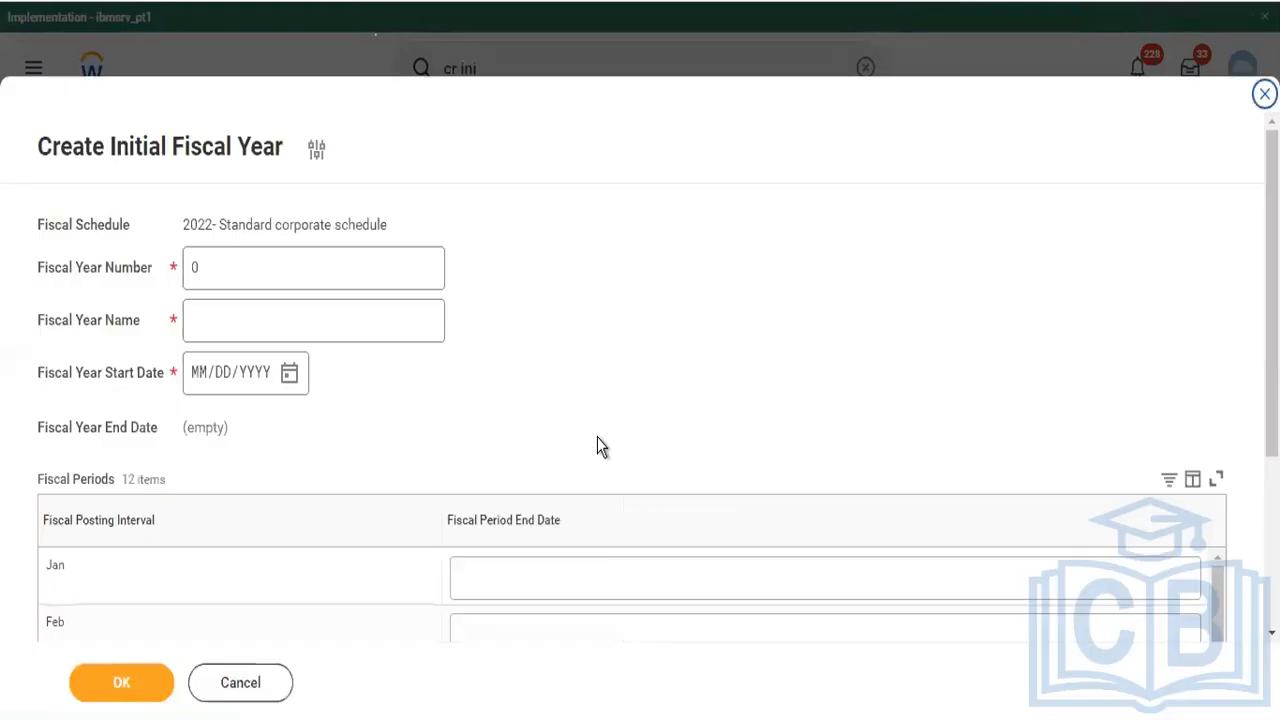
Set the fiscal year number to 2022, its name to Standard 2022, and its start date to 01/01/2022.
drag(214, 271, 166, 273)
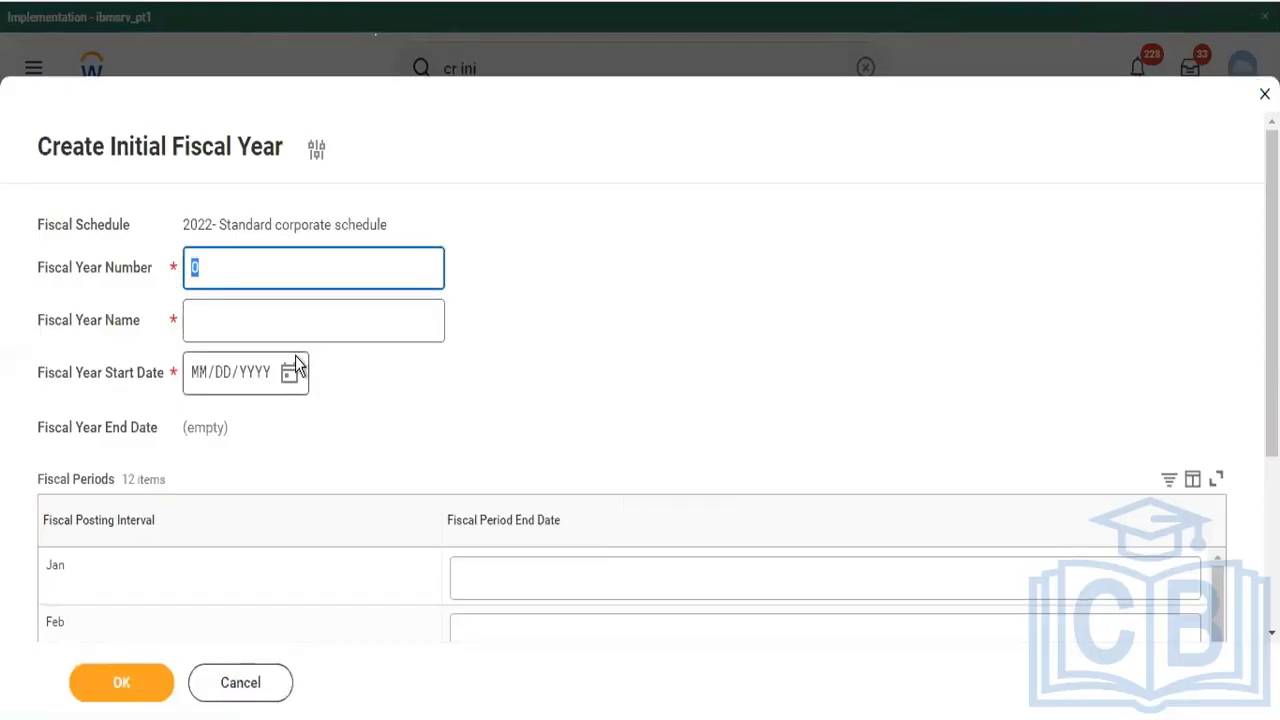
text(2022)
key(Tab)
text(Standdard)
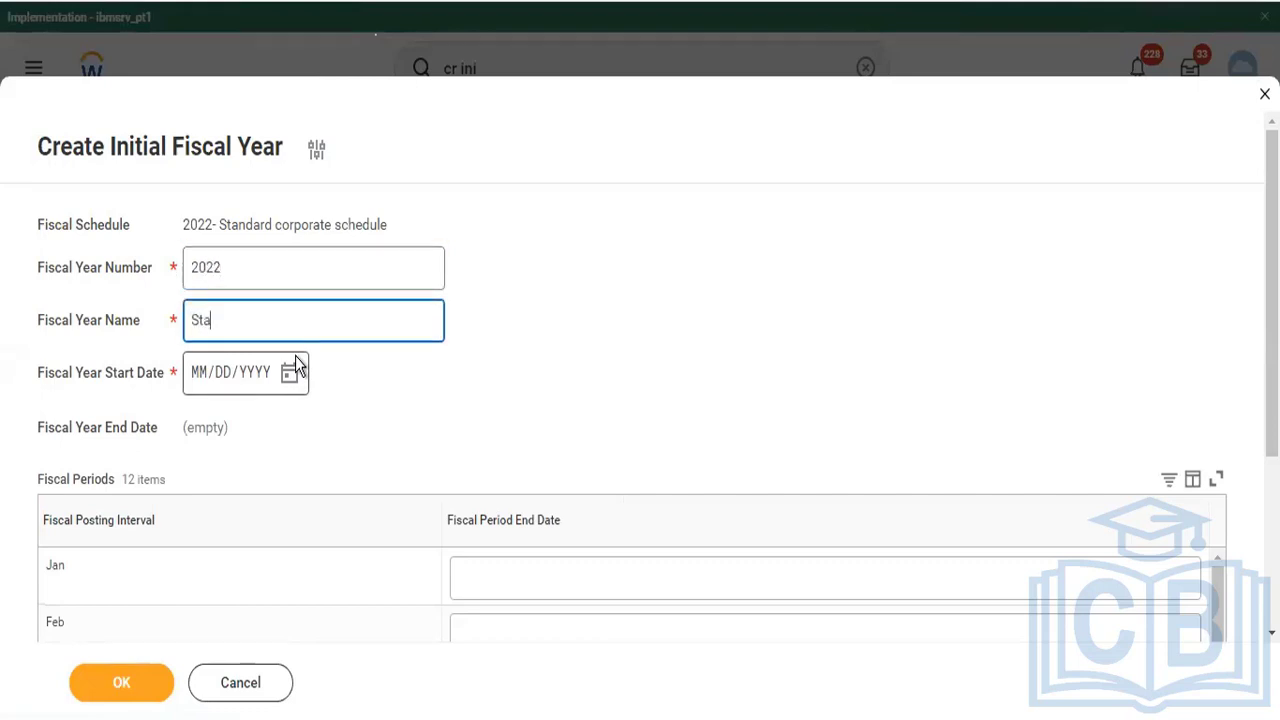
key(BackSpace)
key(BackSpace)
key(BackSpace)
key(BackSpace)
text(ard 2022)
key(Tab)
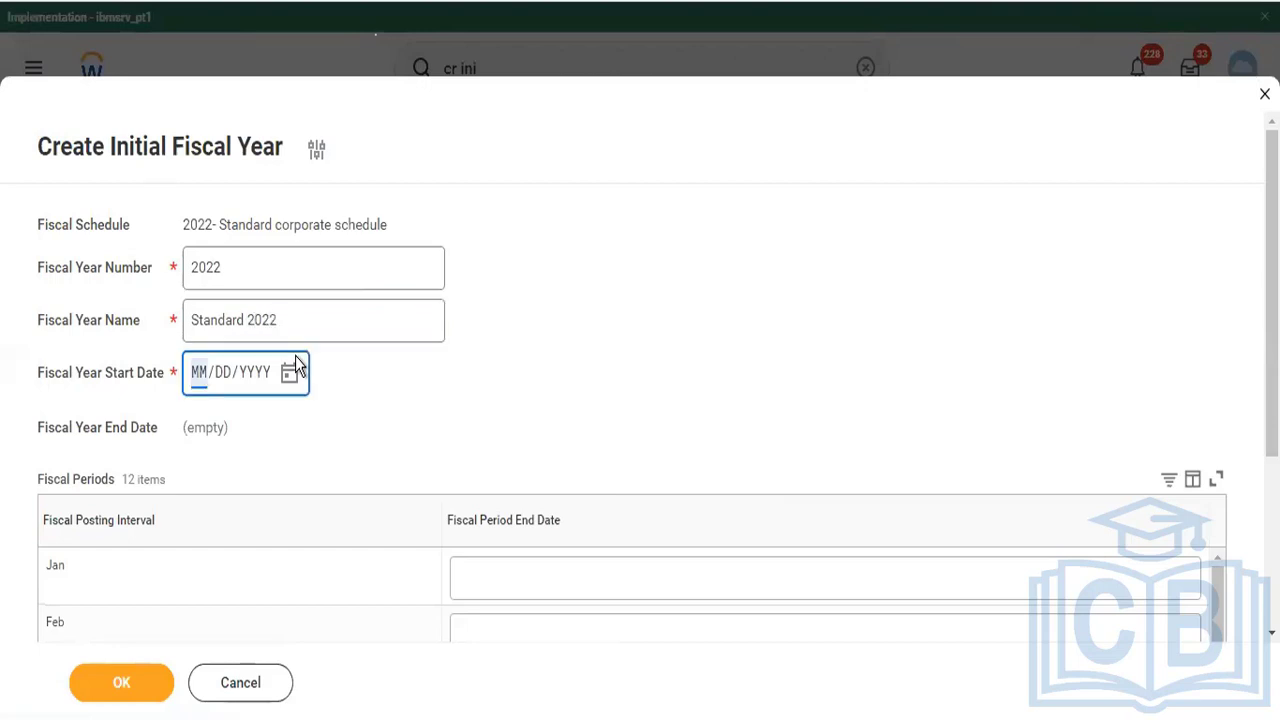
text(01/01/2022)
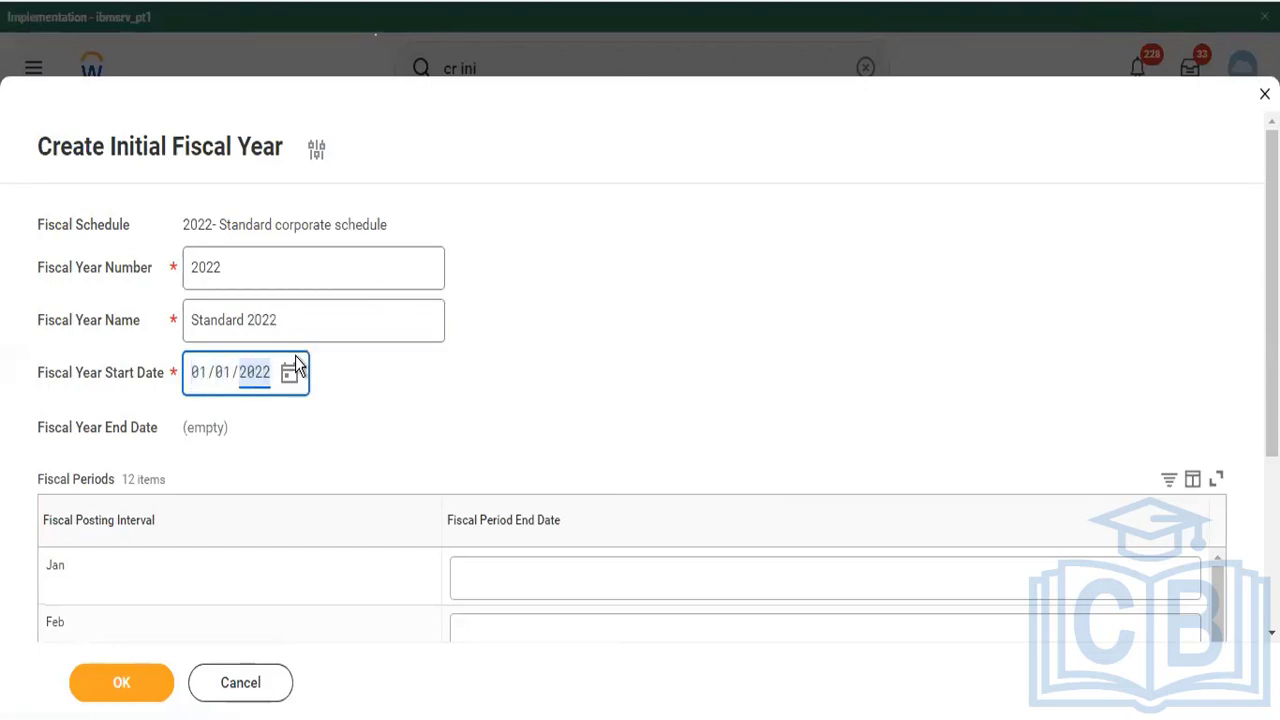
Set the fiscal period end dates to 01/31/2022 for Jan and 02/28/2022 for Feb.
scroll(606, 350, down, 3)
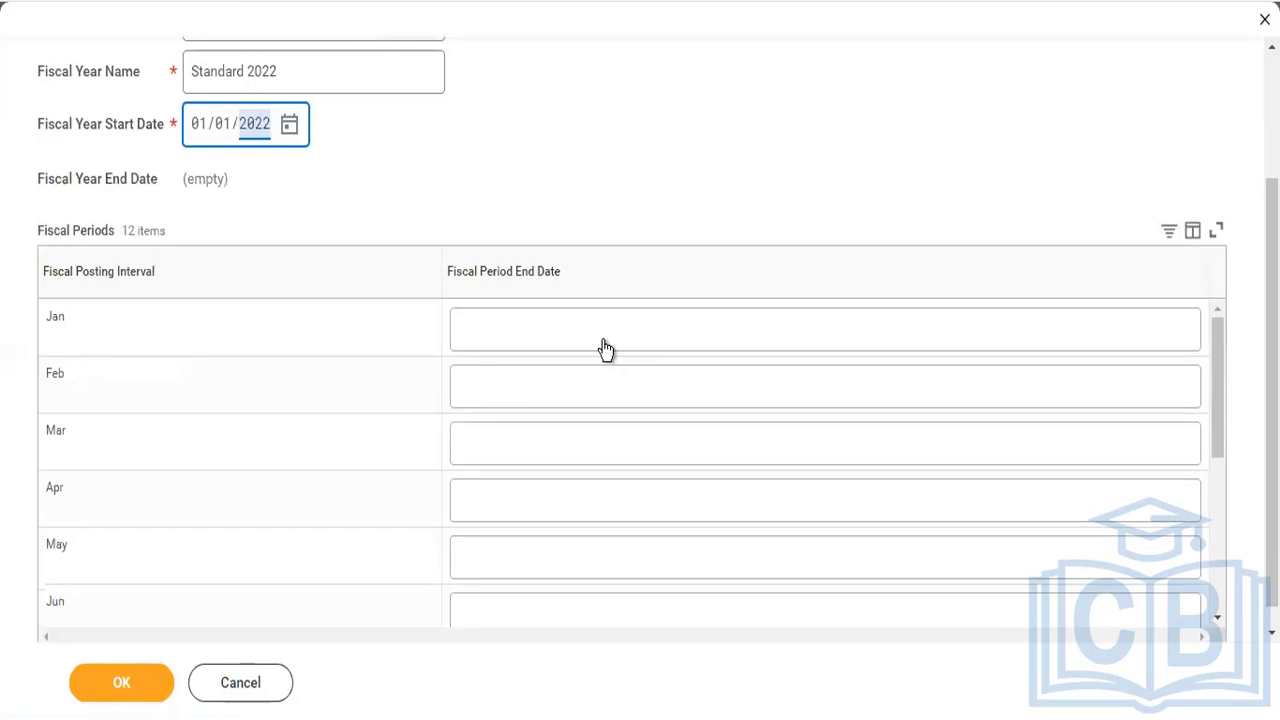
click(606, 349)
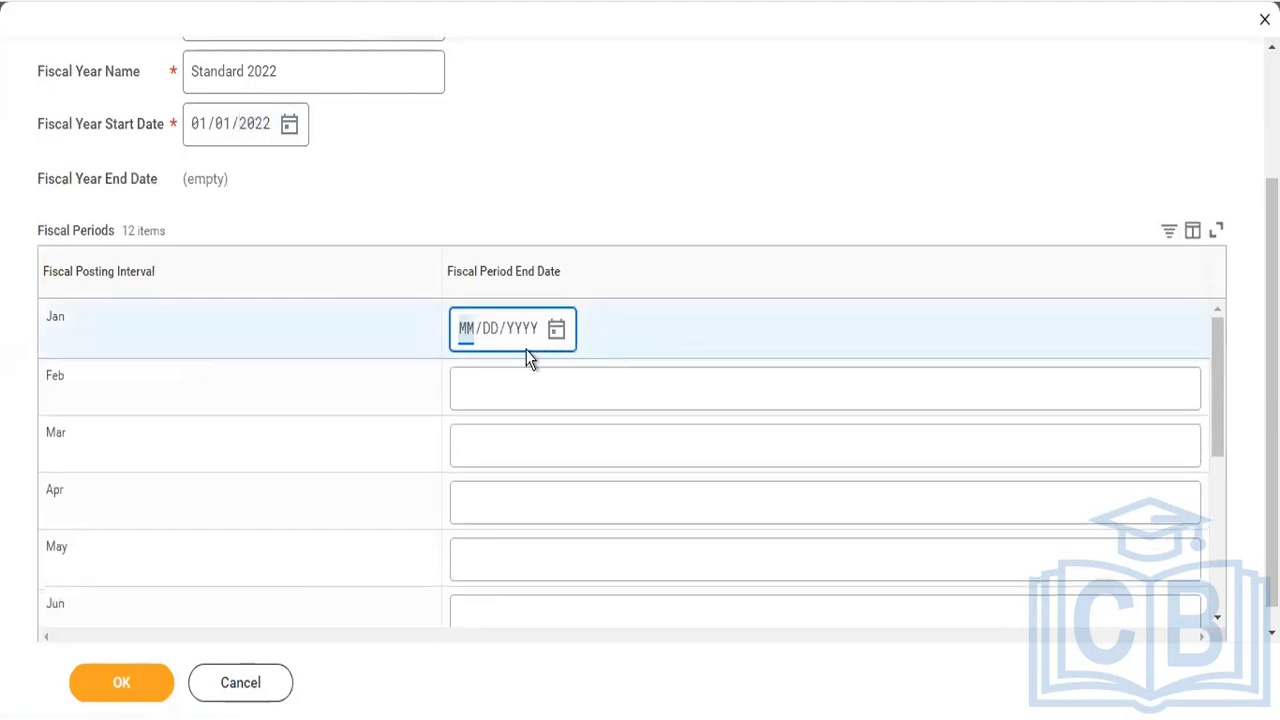
text(01312022)
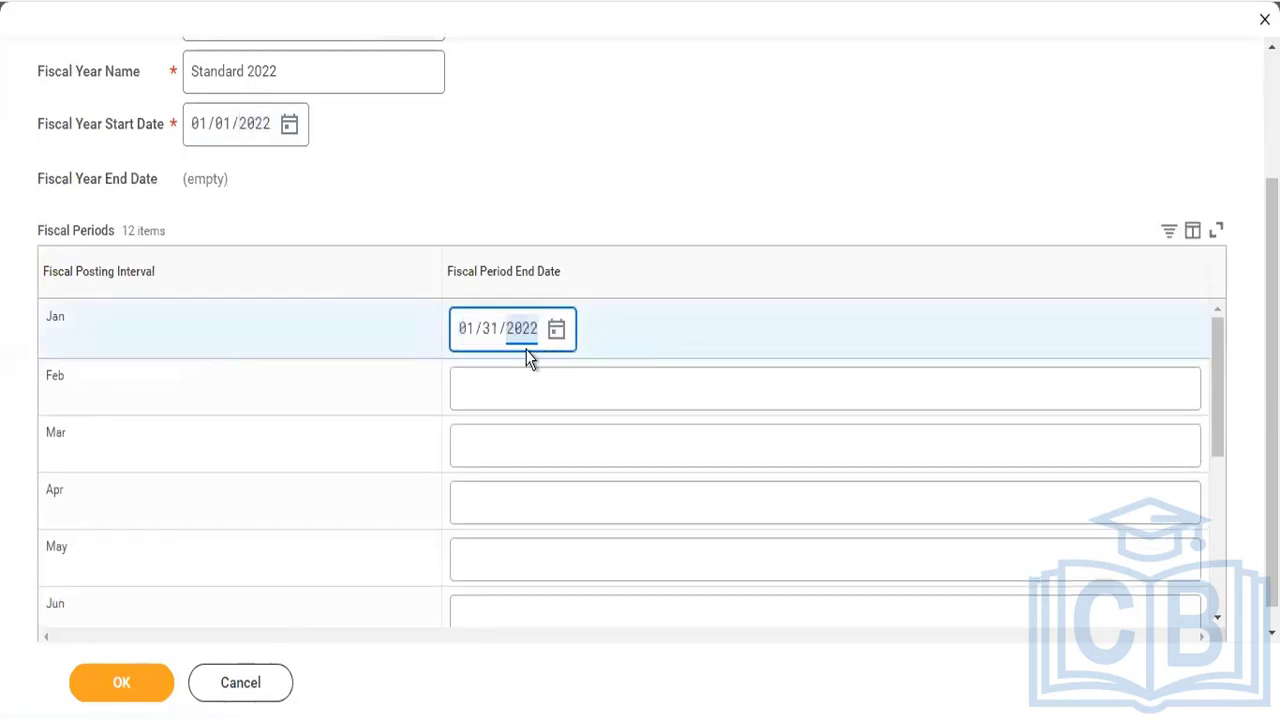
key(Tab)
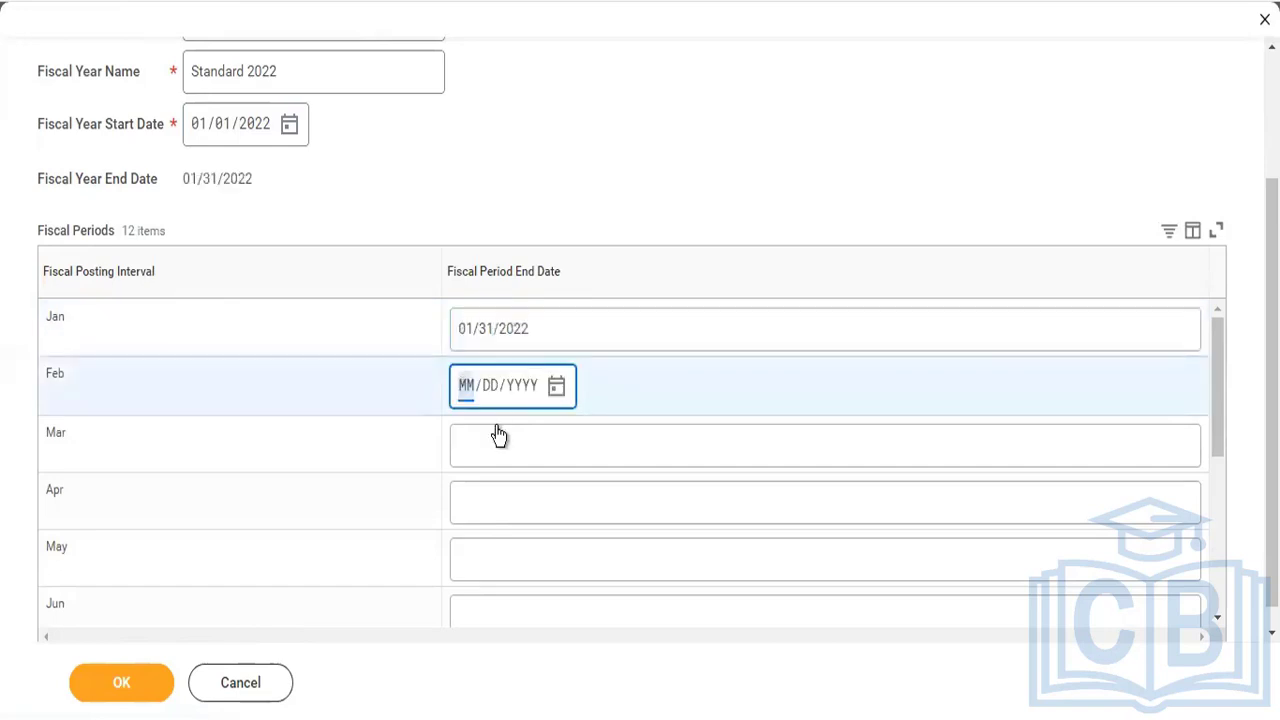
text(02/00/YYYY)
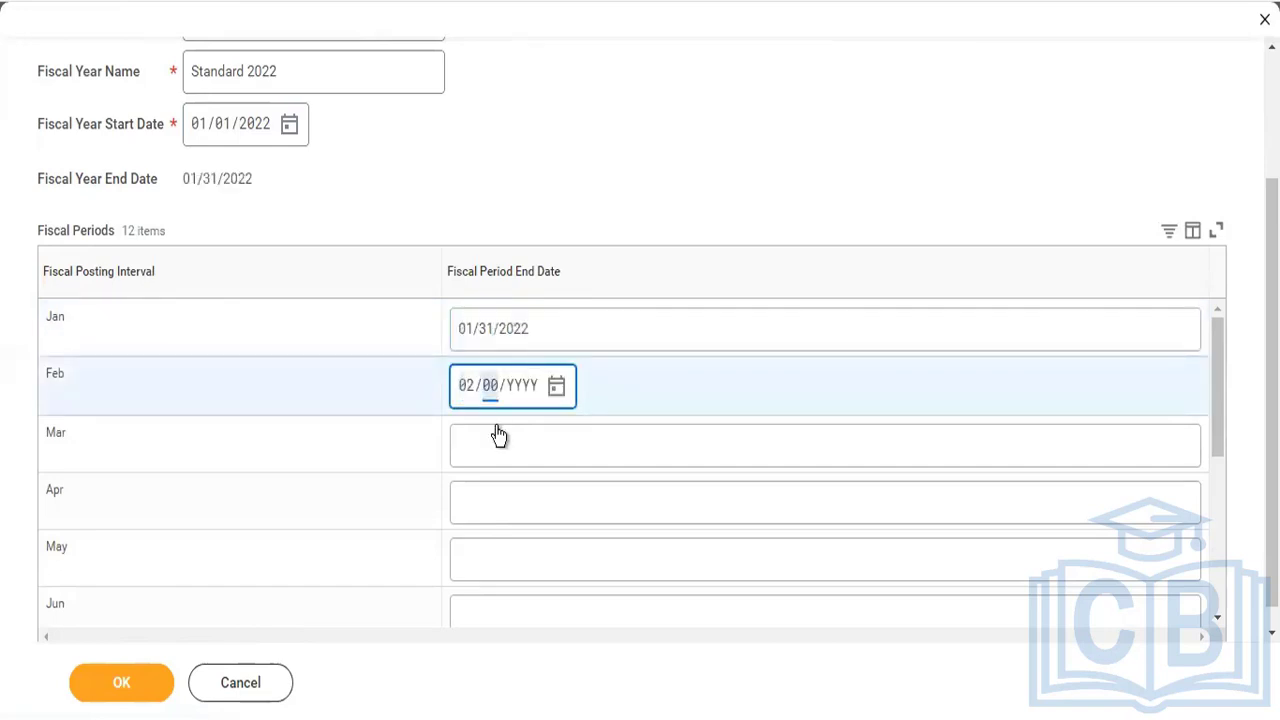
key(Left)
key(Right)
text(28/2022)
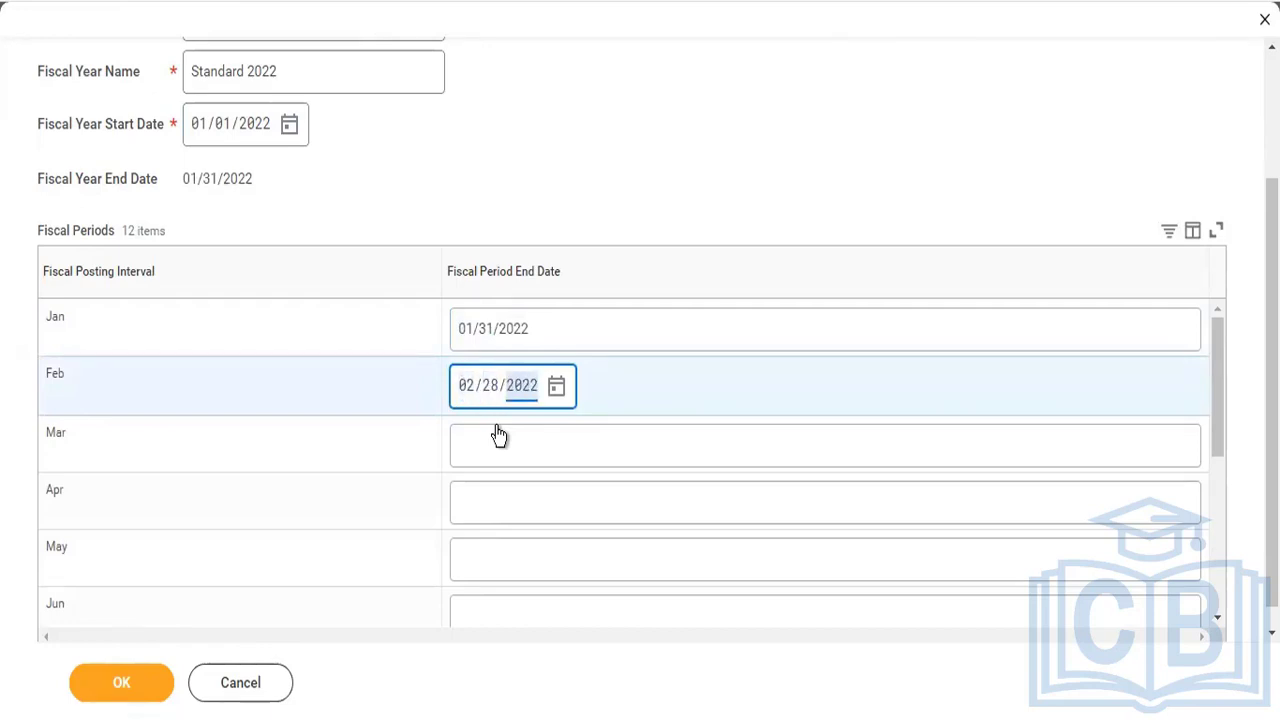
right_click(500, 437)
key(Escape)
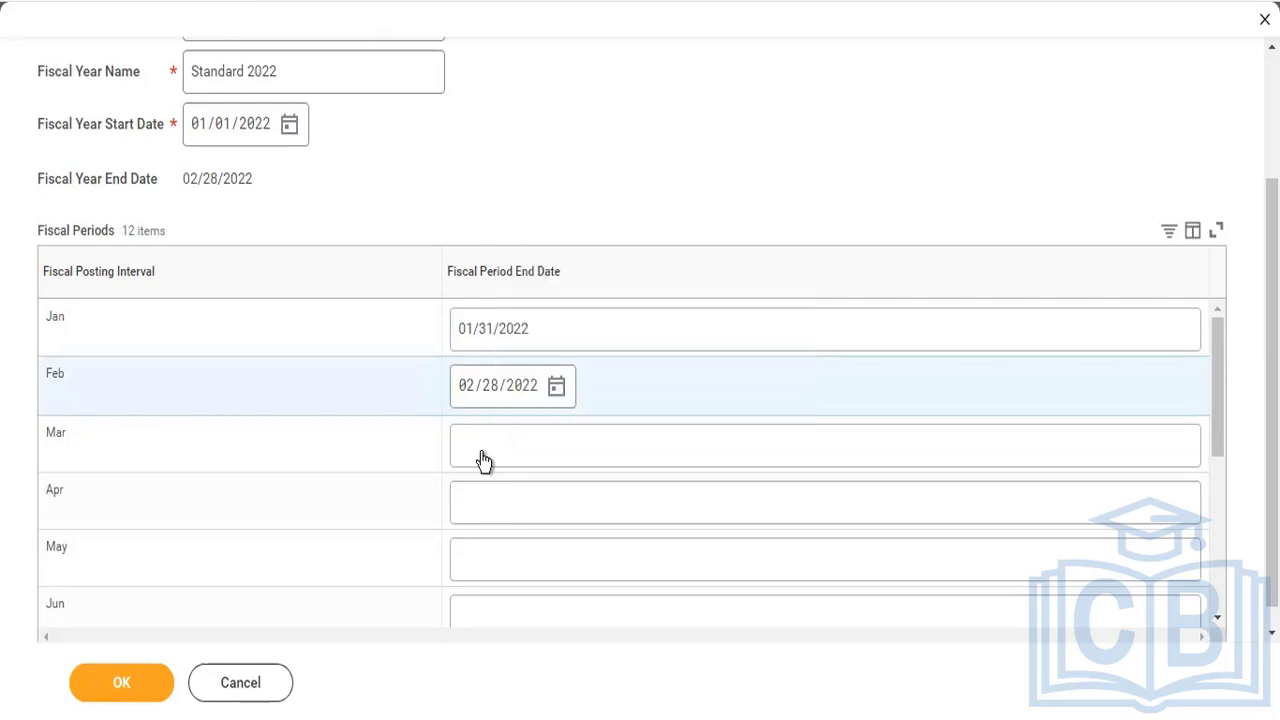
Set the fiscal period end dates to 03/31/2022 for Mar and 04/30/2022 for Apr.
click(473, 455)
text(03)
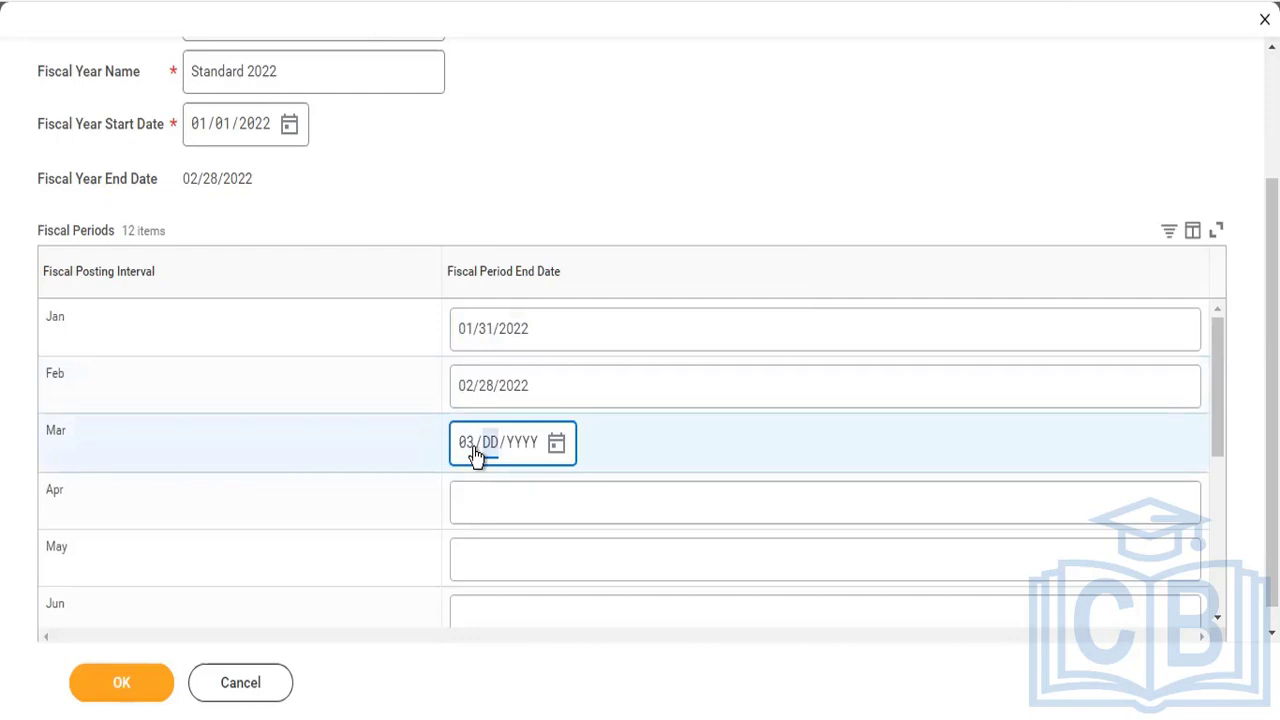
text(2022)
click(480, 507)
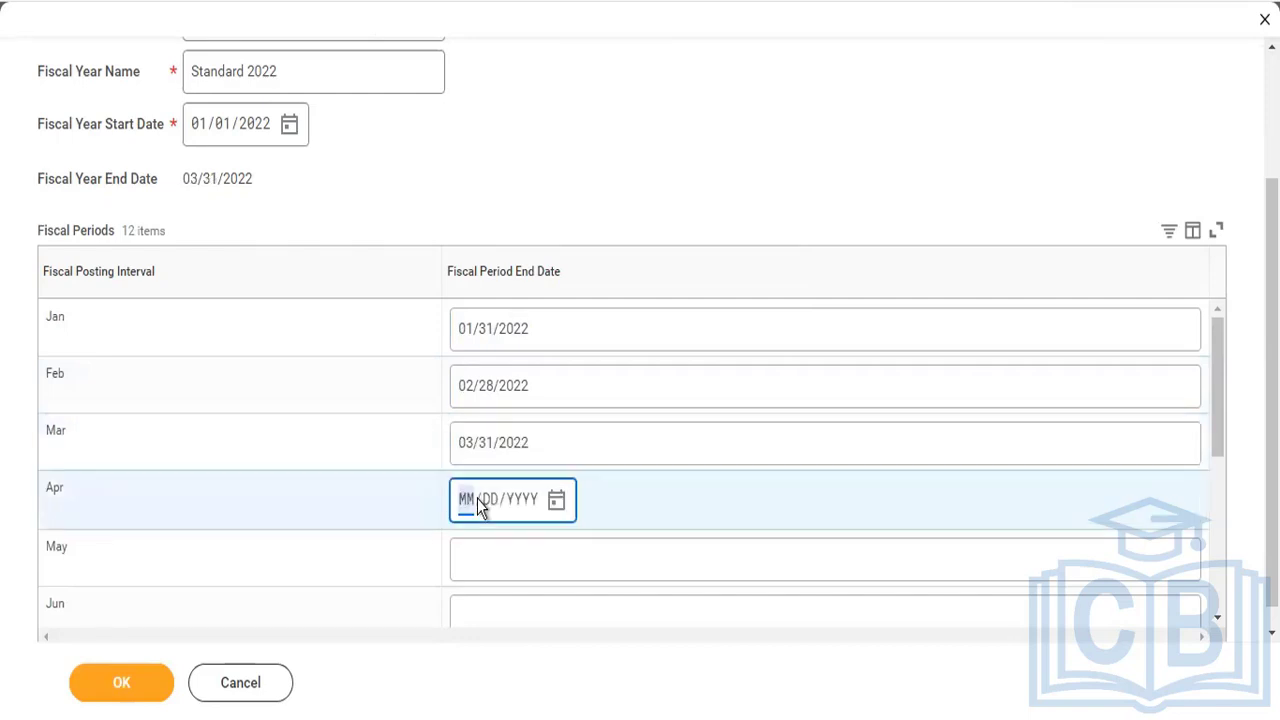
text(04/30/2022)
click(490, 578)
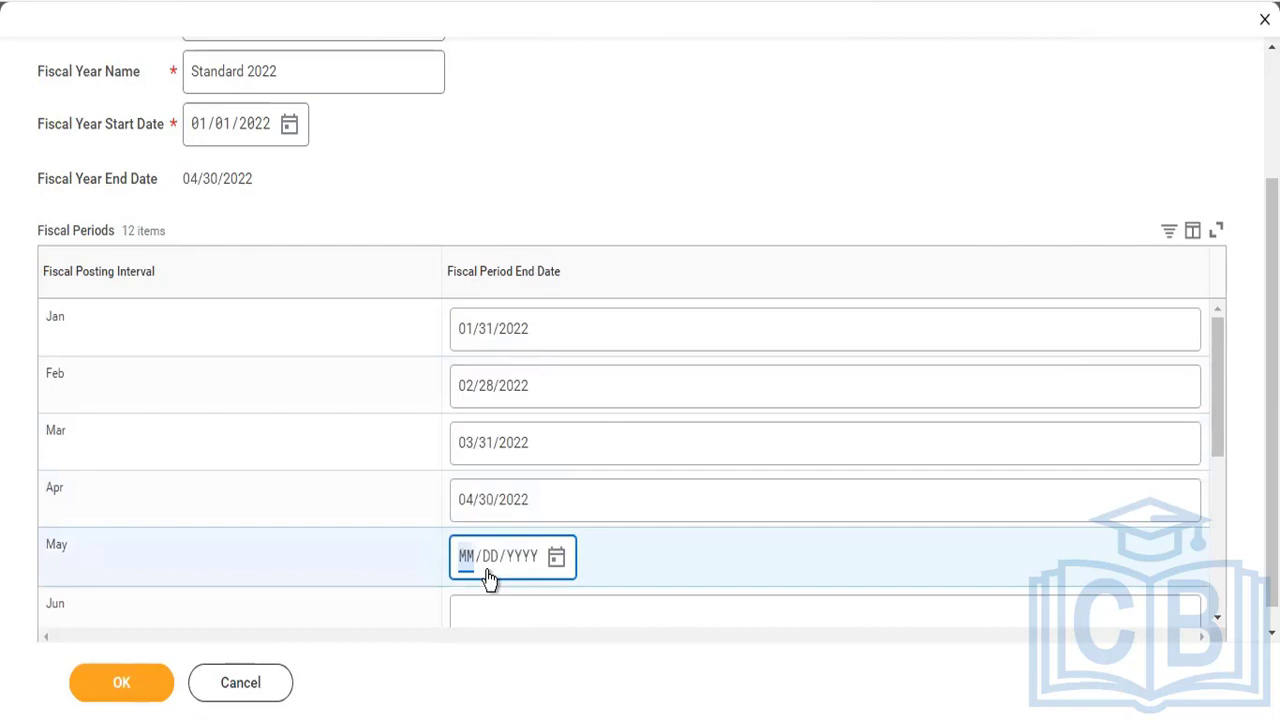
Set the fiscal period end dates to 05/31/2022 for May and 06/30/2022 for Jun.
text(05/31/)
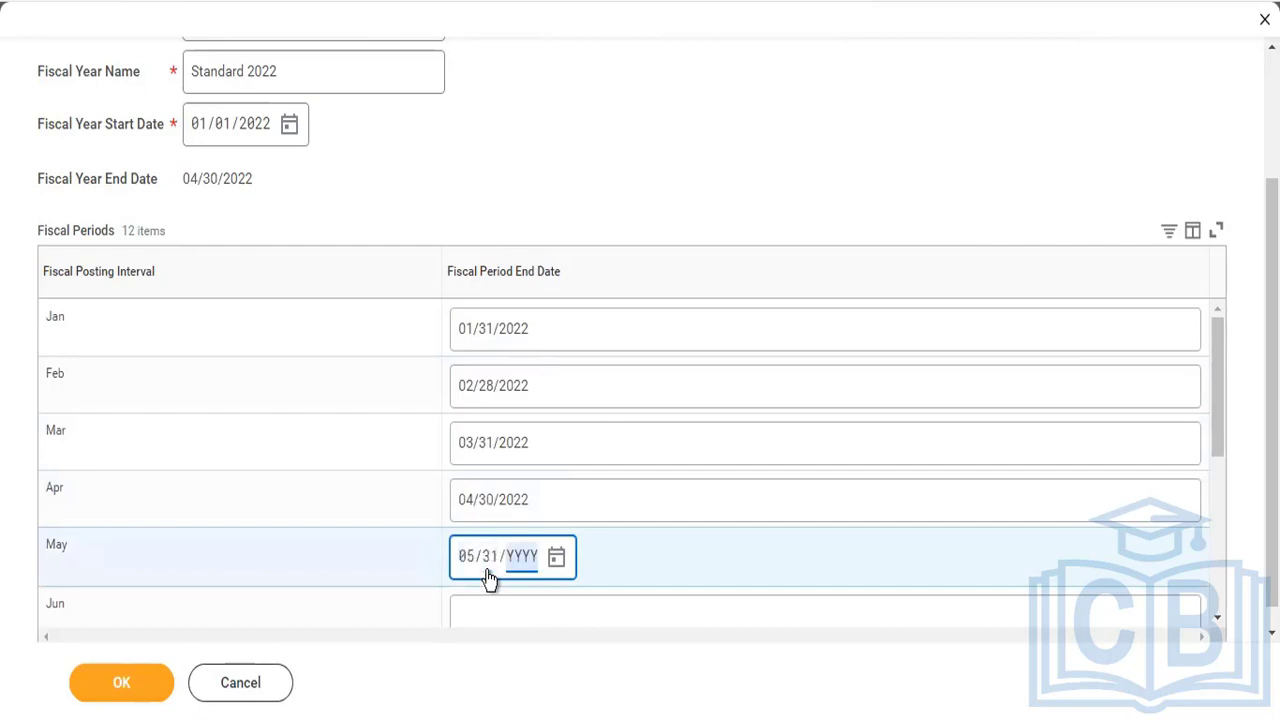
text(2022)
scroll(386, 391, down, 4)
scroll(500, 380, up, 3)
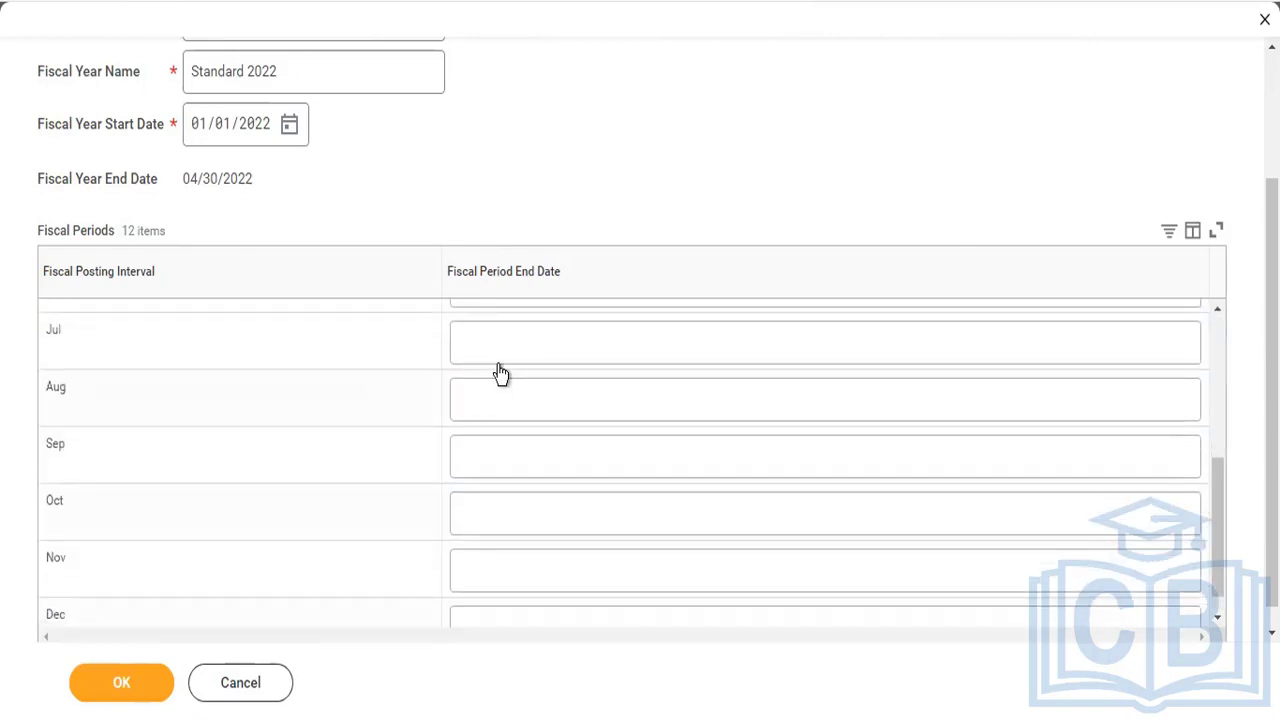
click(487, 533)
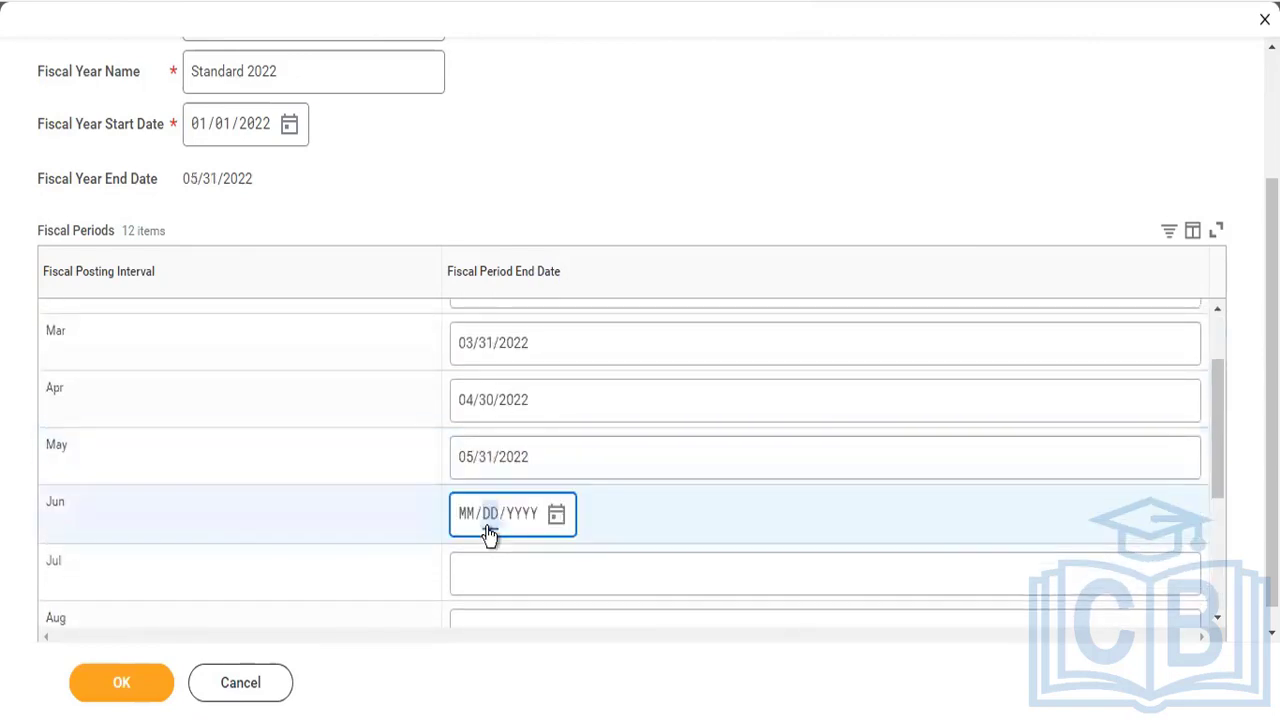
click(467, 530)
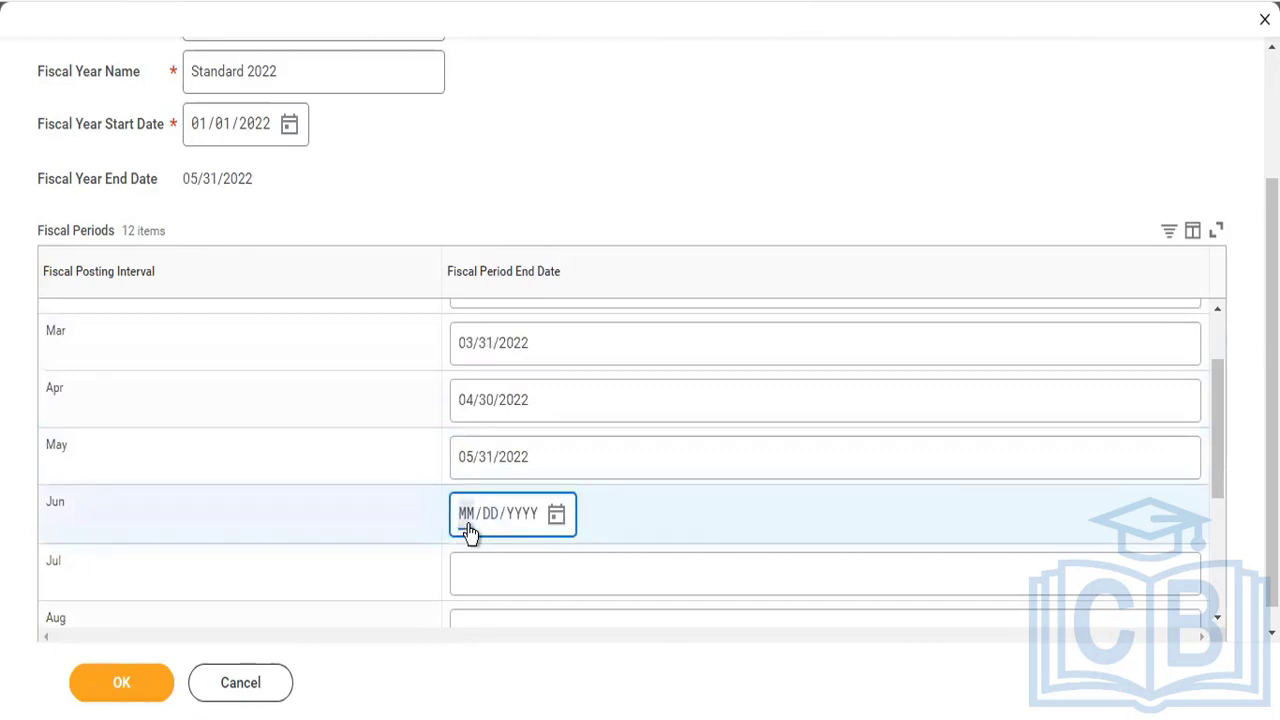
text(06302022)
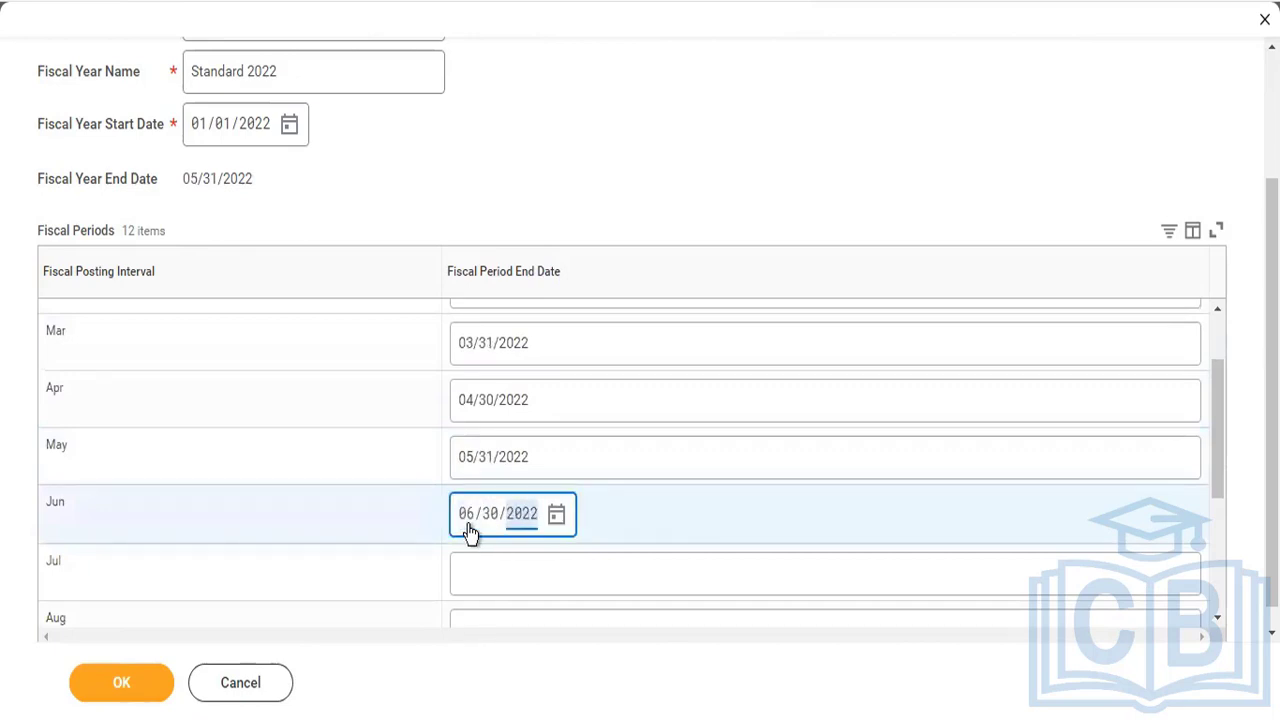
Set the fiscal period end dates to 07/31/2022 for Jul and 08/31/2022 for Aug.
scroll(471, 510, down, 2)
click(474, 440)
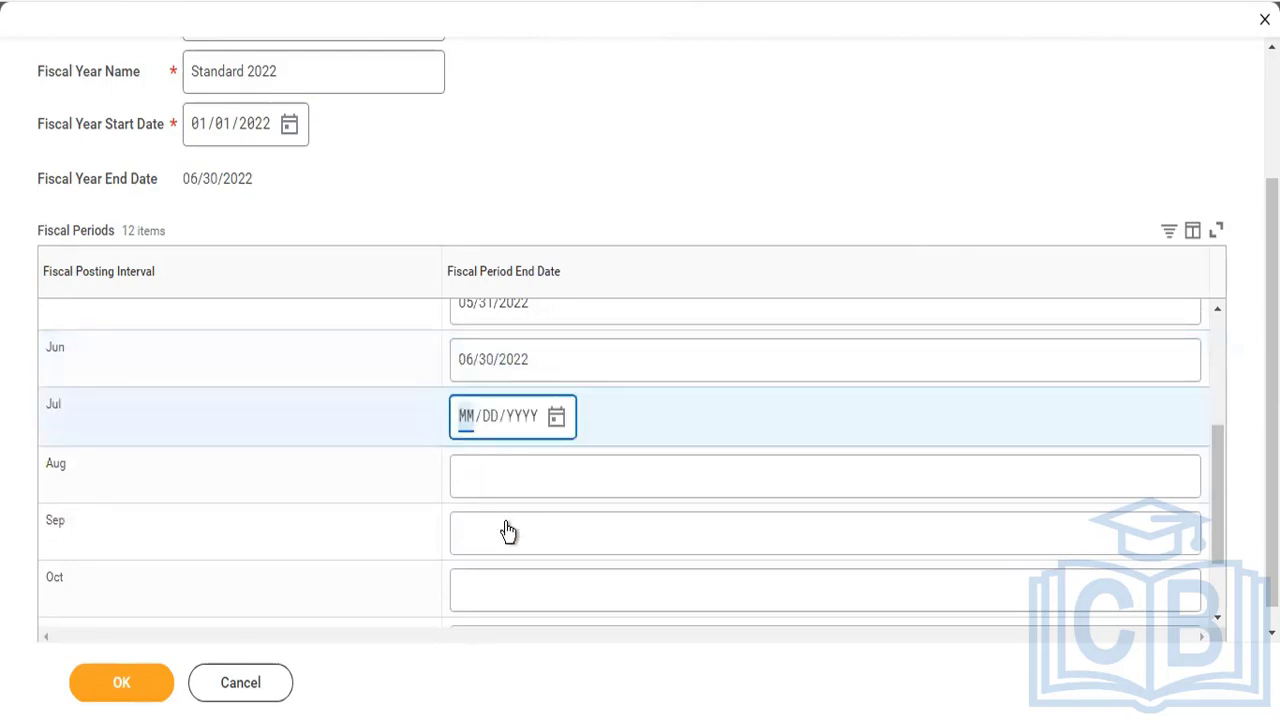
text(07/31/202)
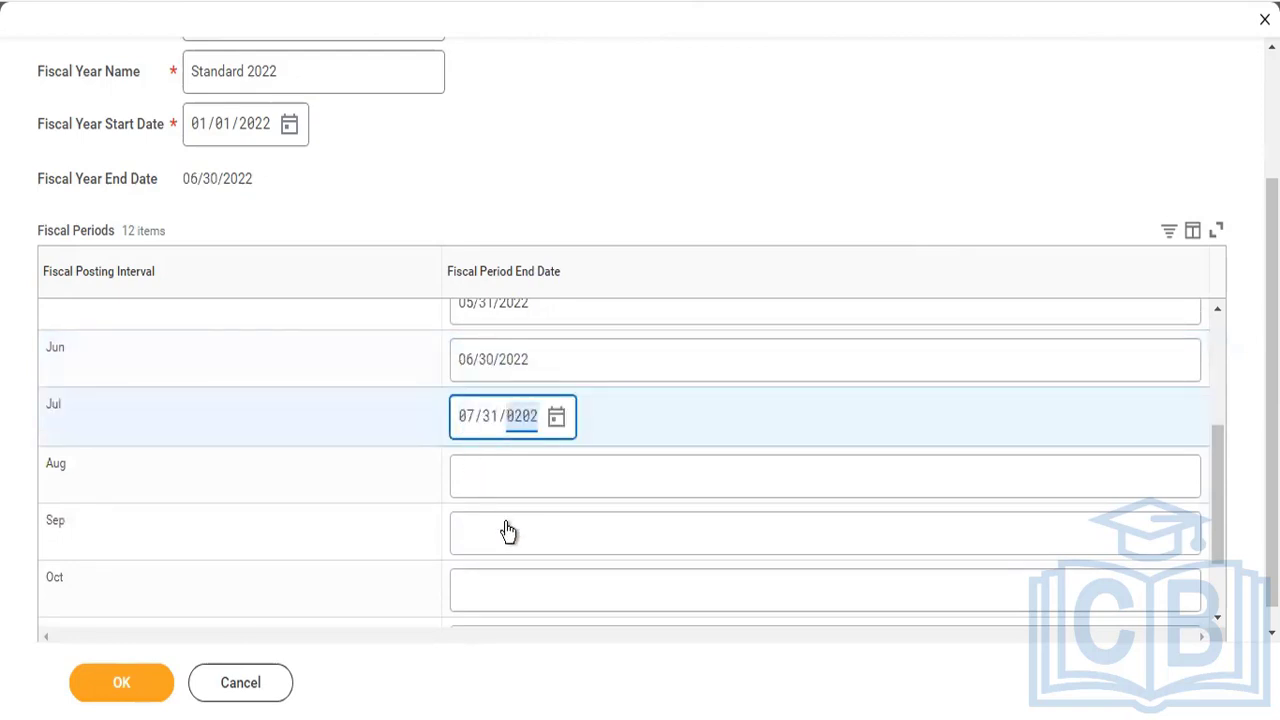
text(2)
click(486, 477)
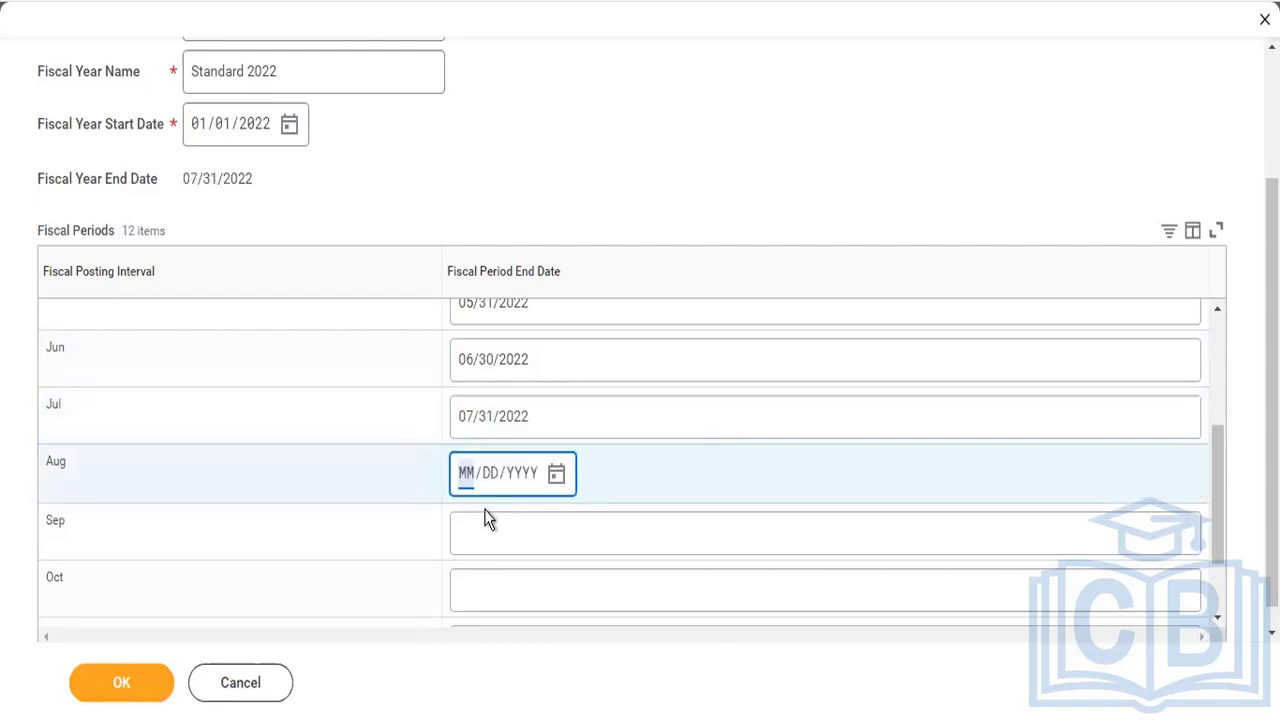
text(08302022)
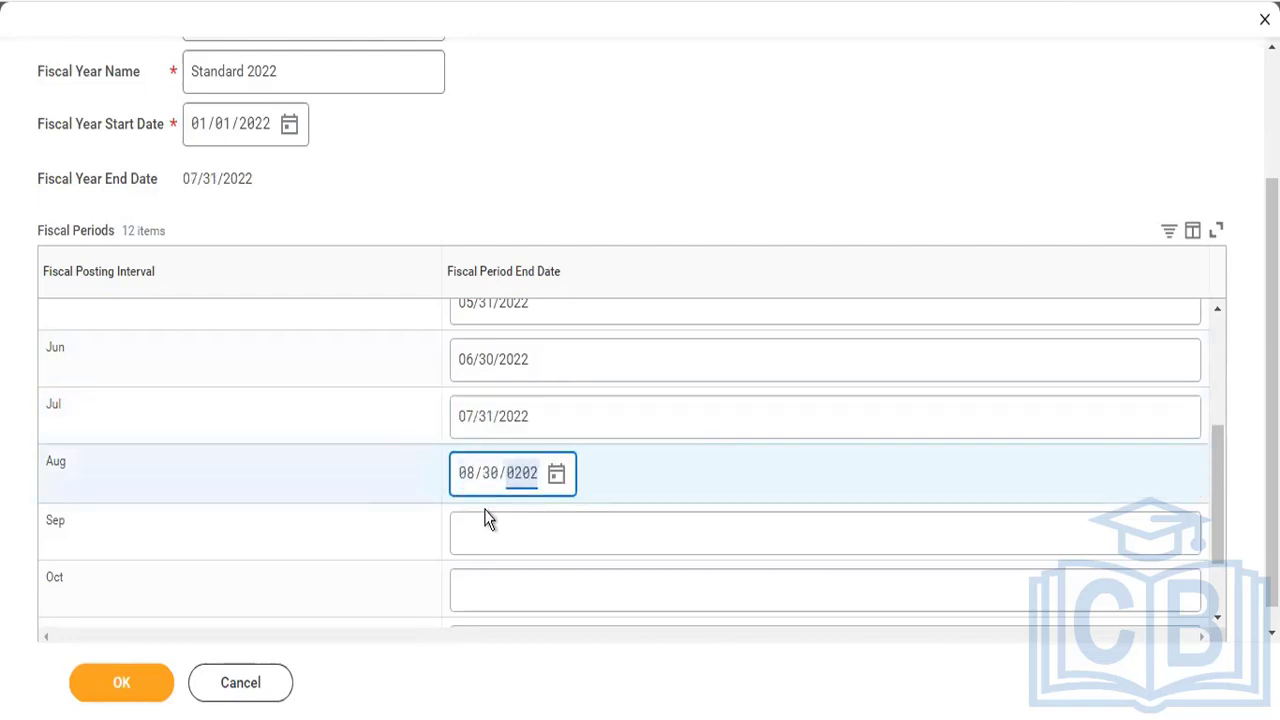
click(490, 497)
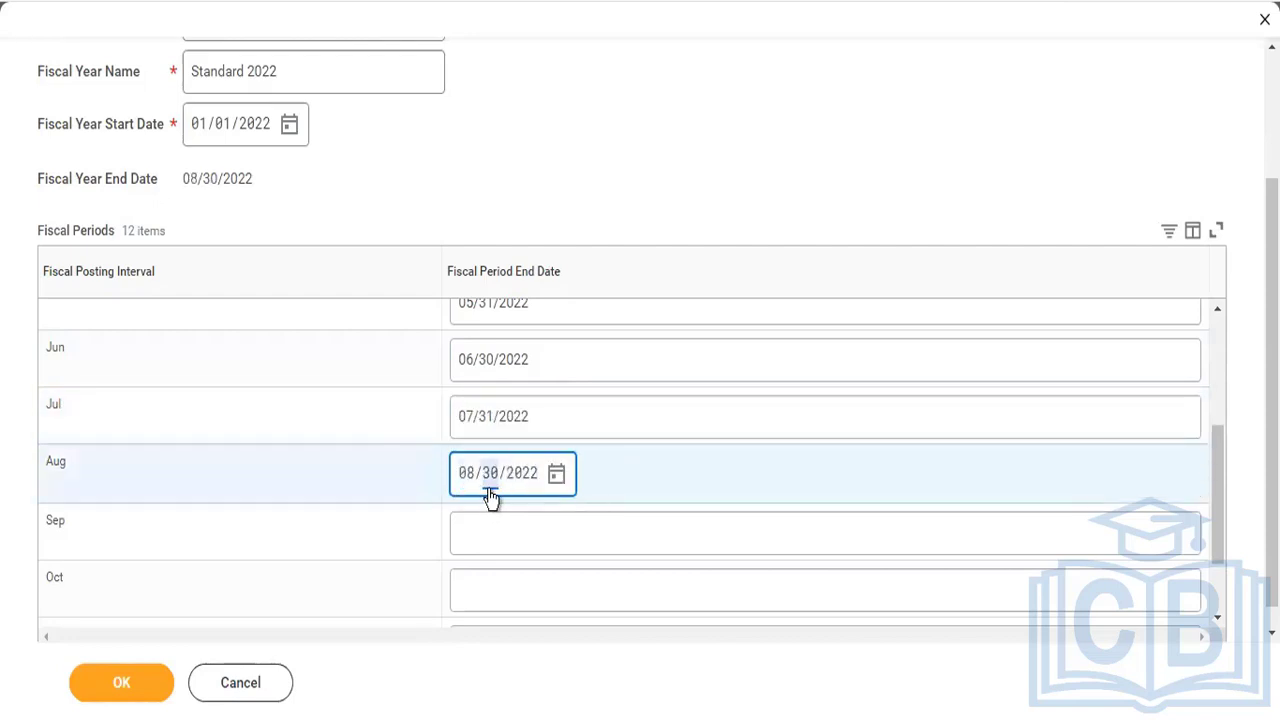
text(31)
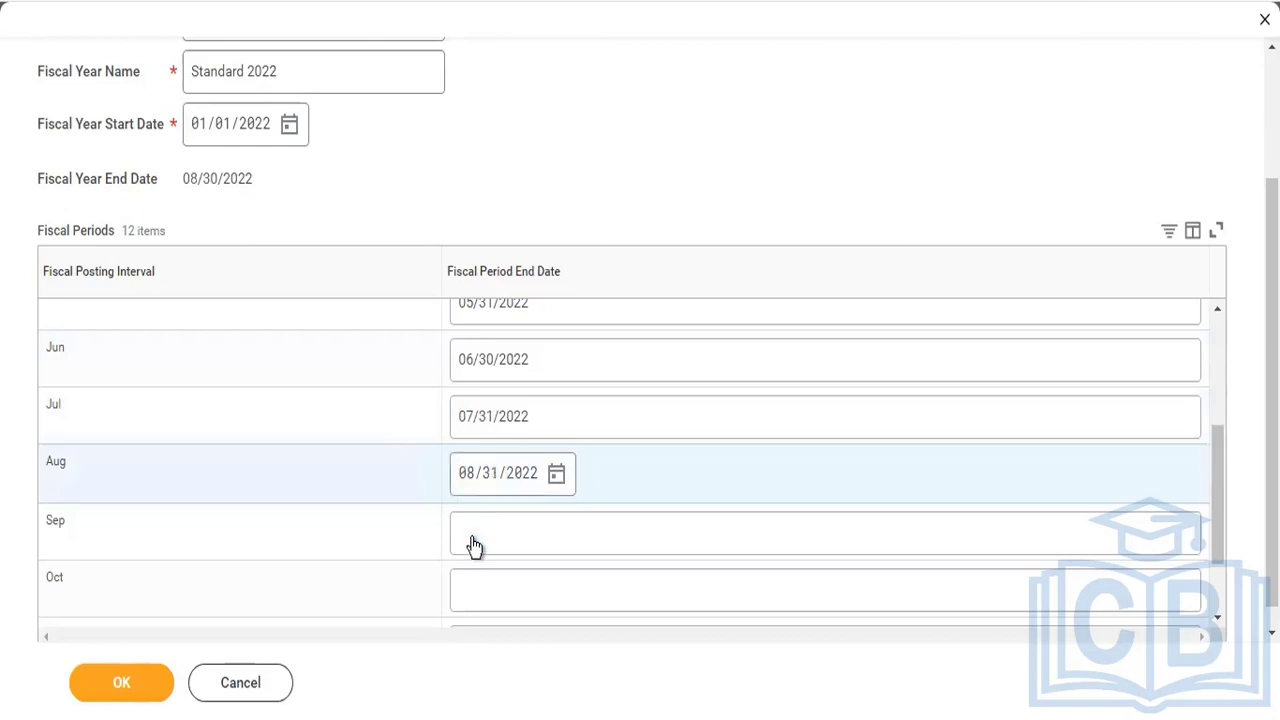
Set the fiscal period end dates to 09/30/2022 for Sep and 10/31/2022 for Oct.
click(474, 545)
text(09302022)
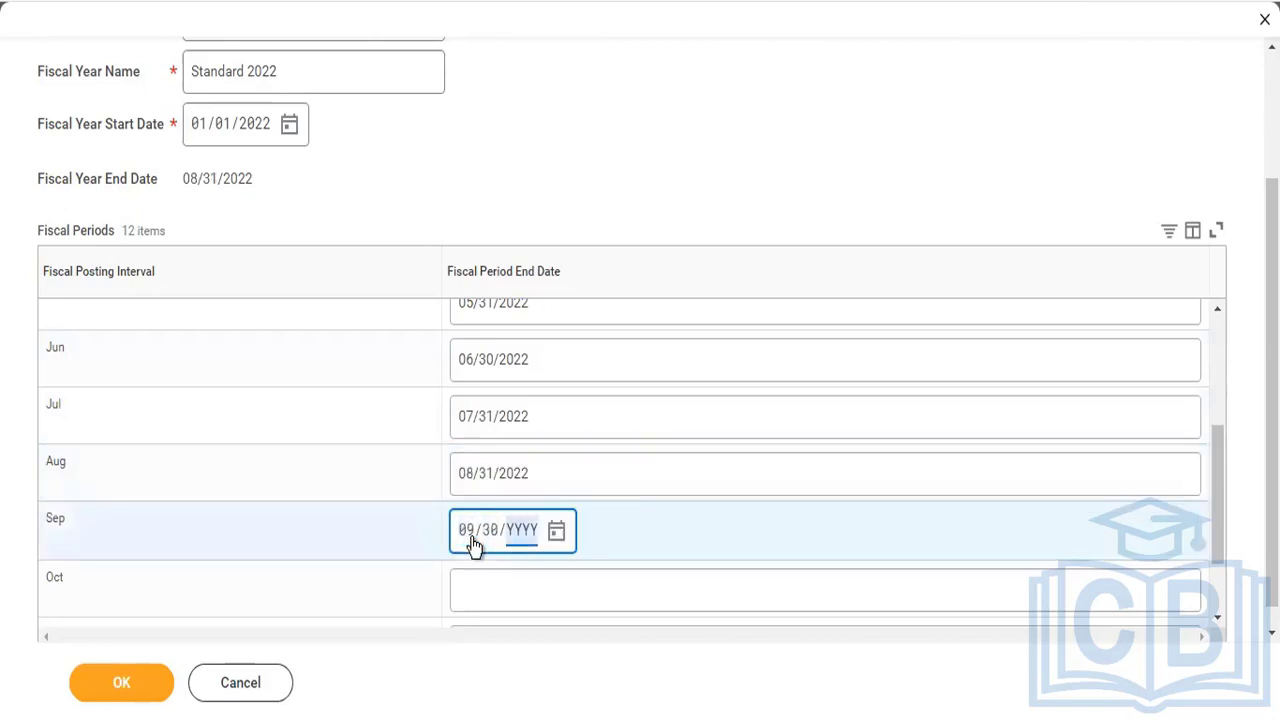
click(483, 598)
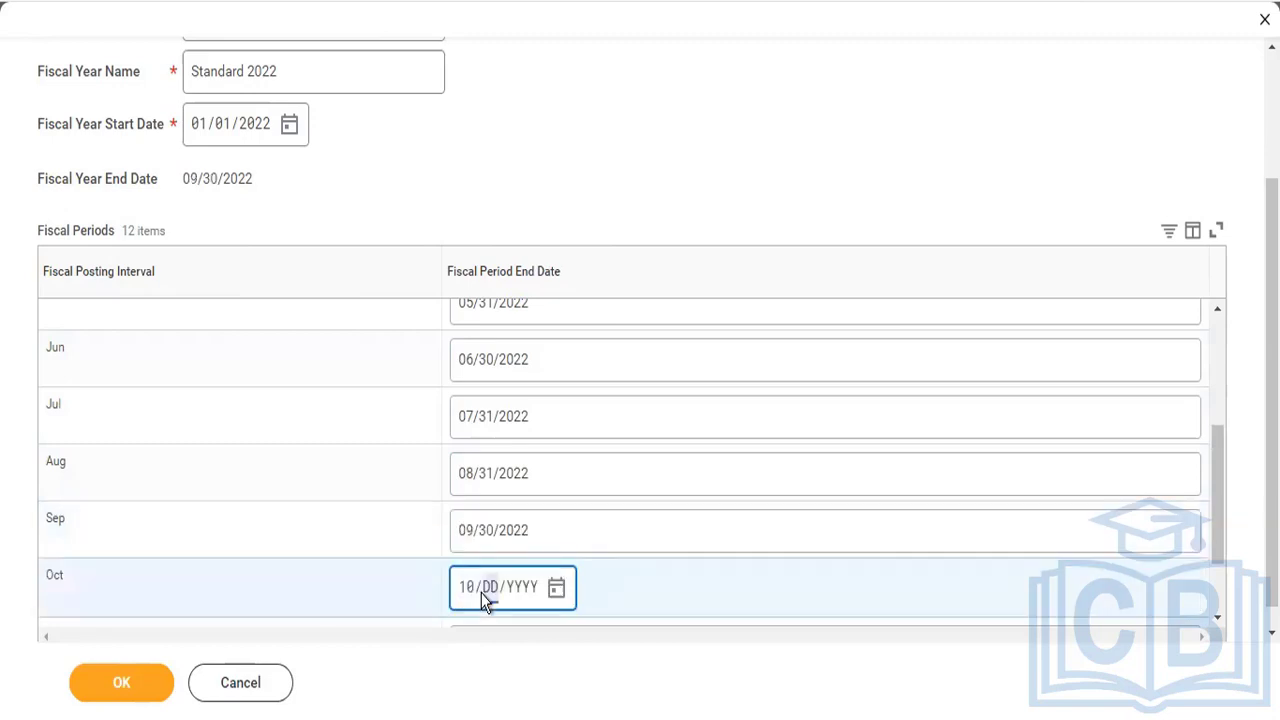
text(10/31/2022)
Set the fiscal period end dates to 11/30/2022 for Nov and 12/31/2022 for Dec.
scroll(481, 593, down, 1)
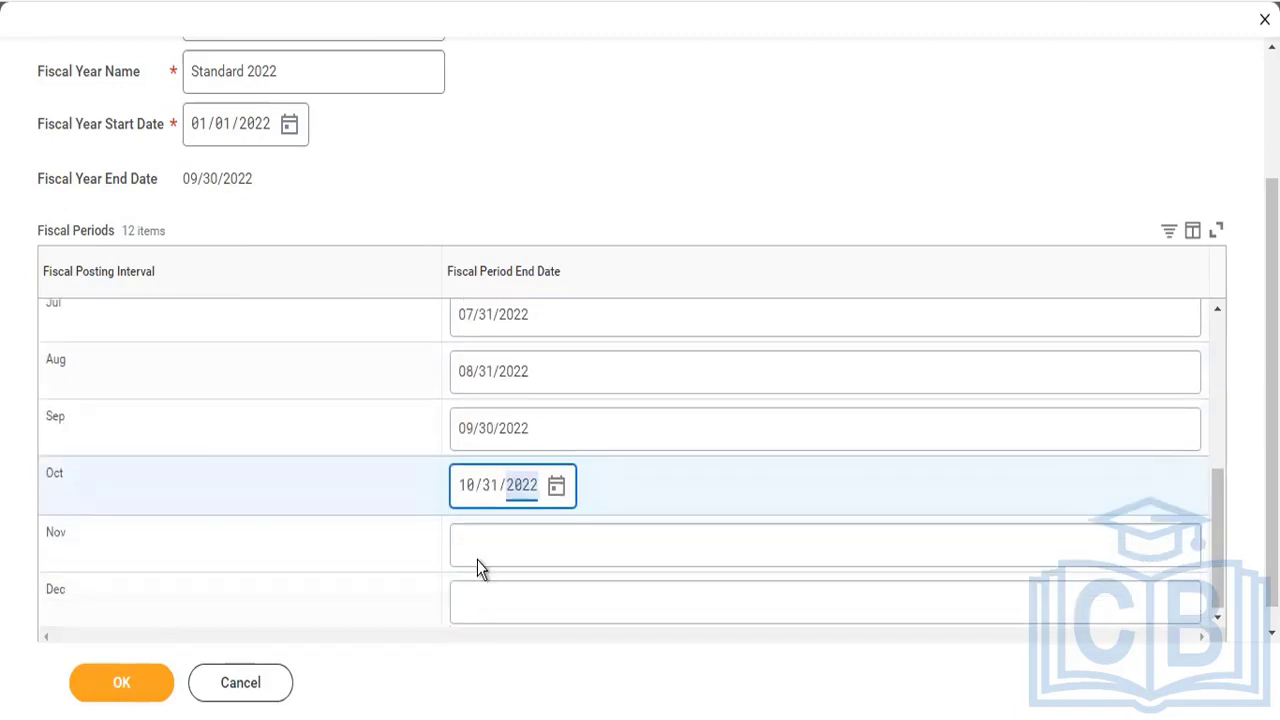
right_click(477, 560)
click(466, 555)
click(466, 558)
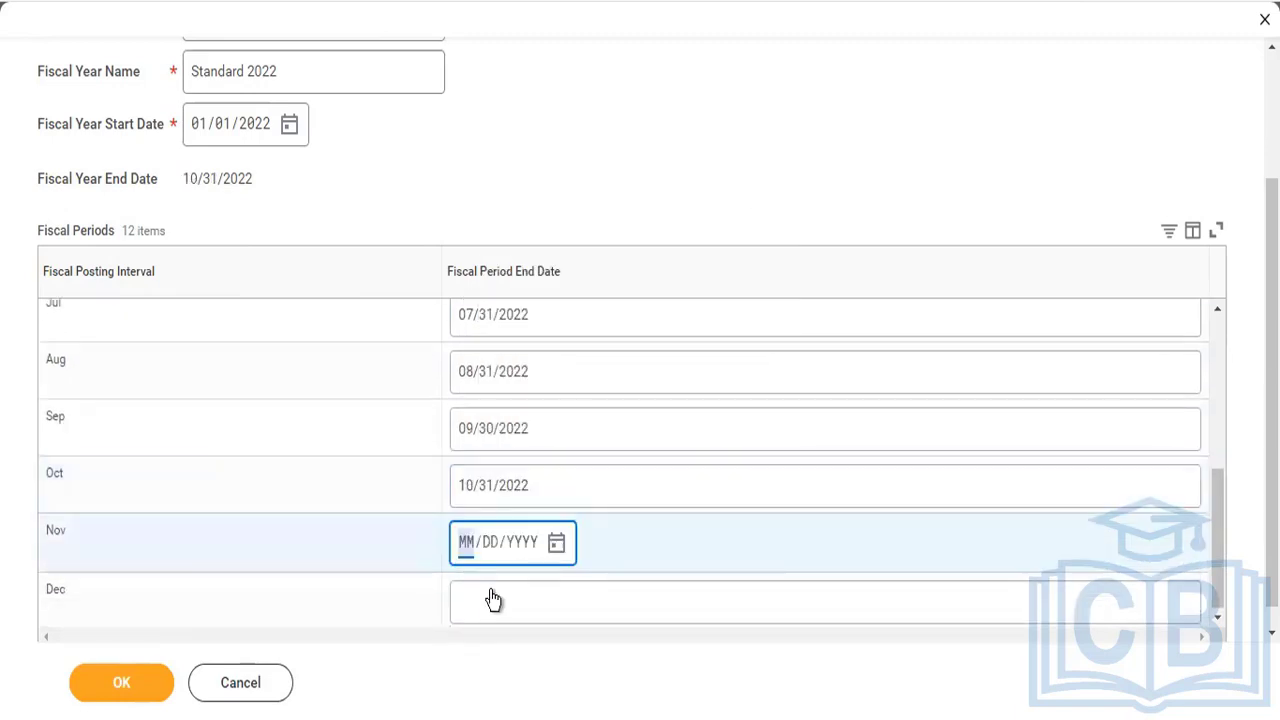
text(11/30/2022)
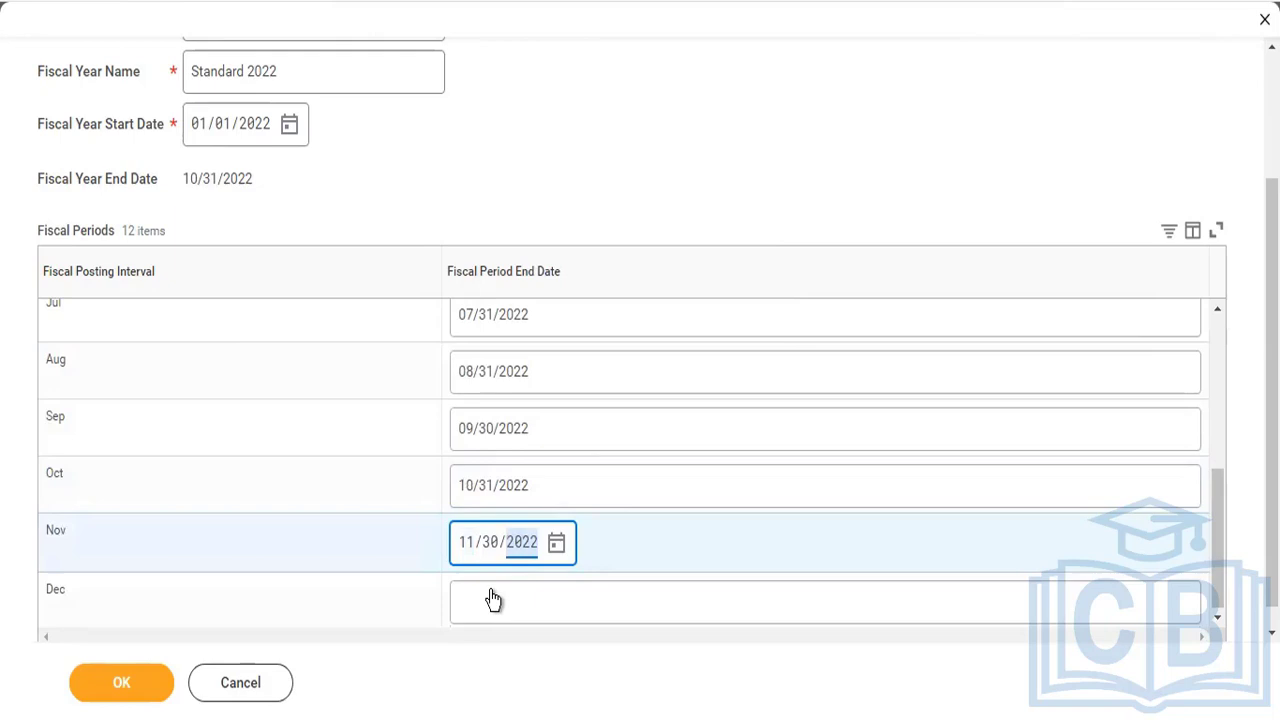
right_click(493, 605)
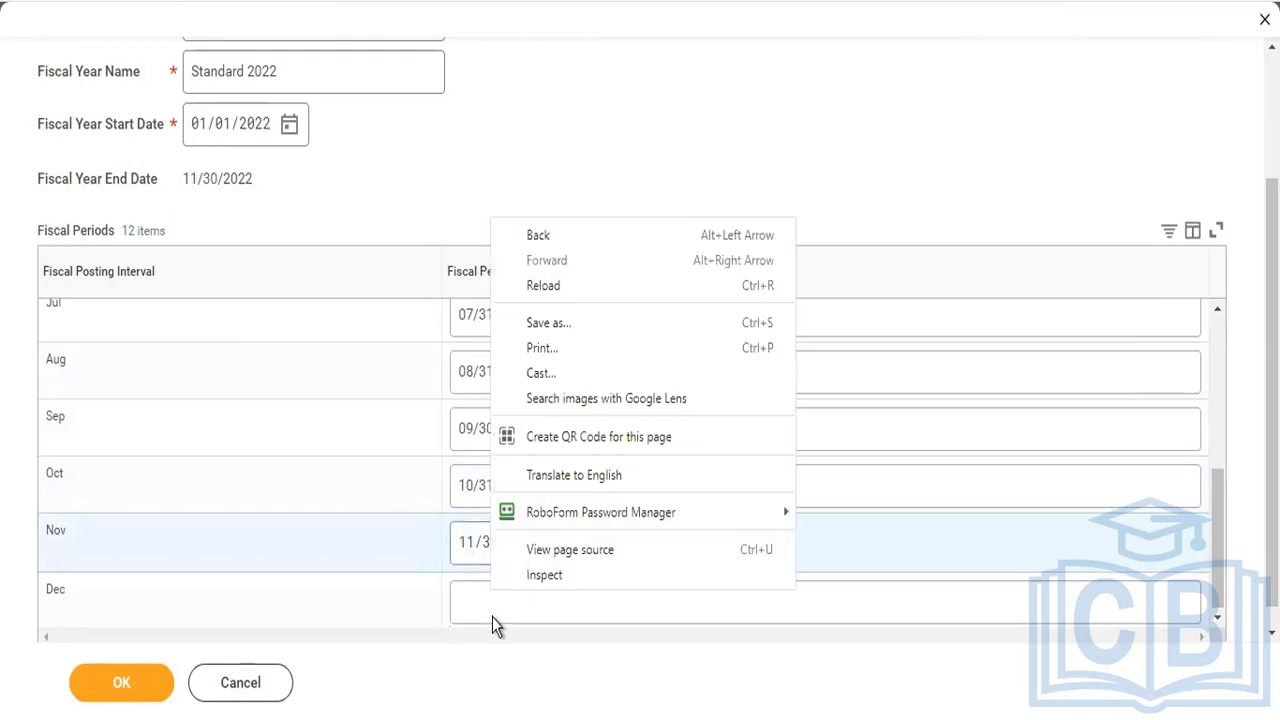
key(Escape)
right_click(471, 608)
key(Escape)
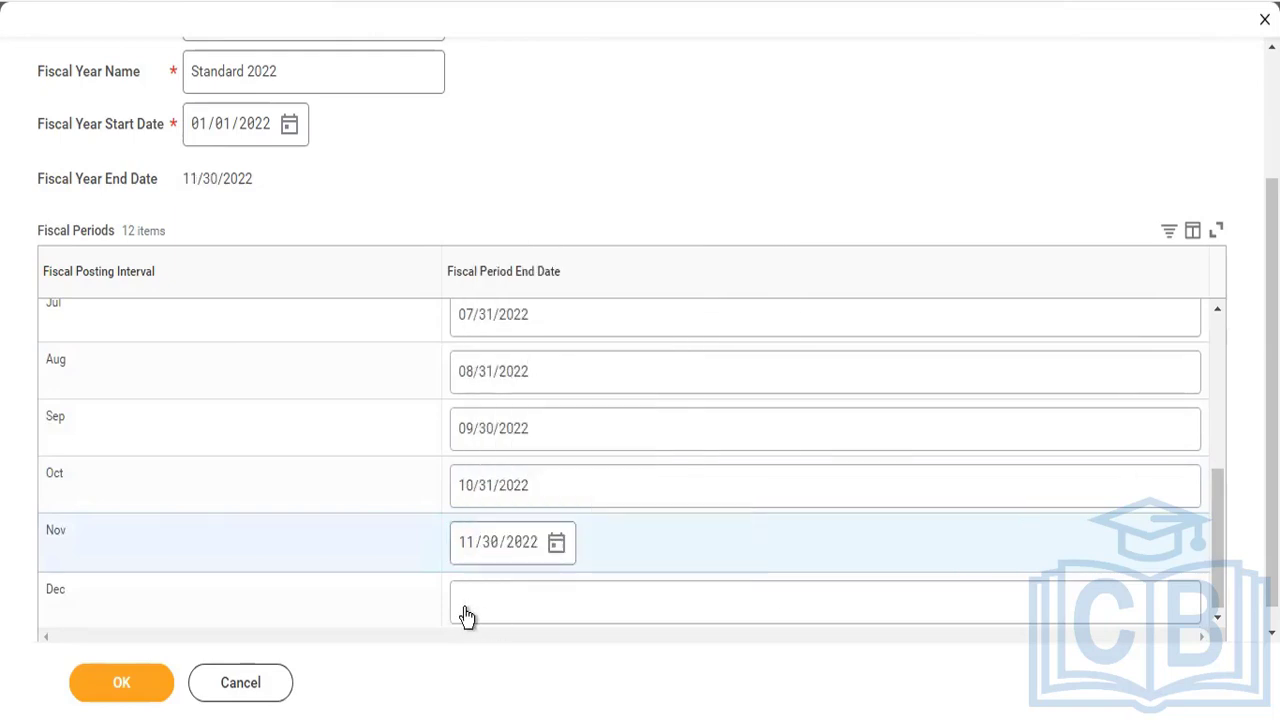
click(466, 612)
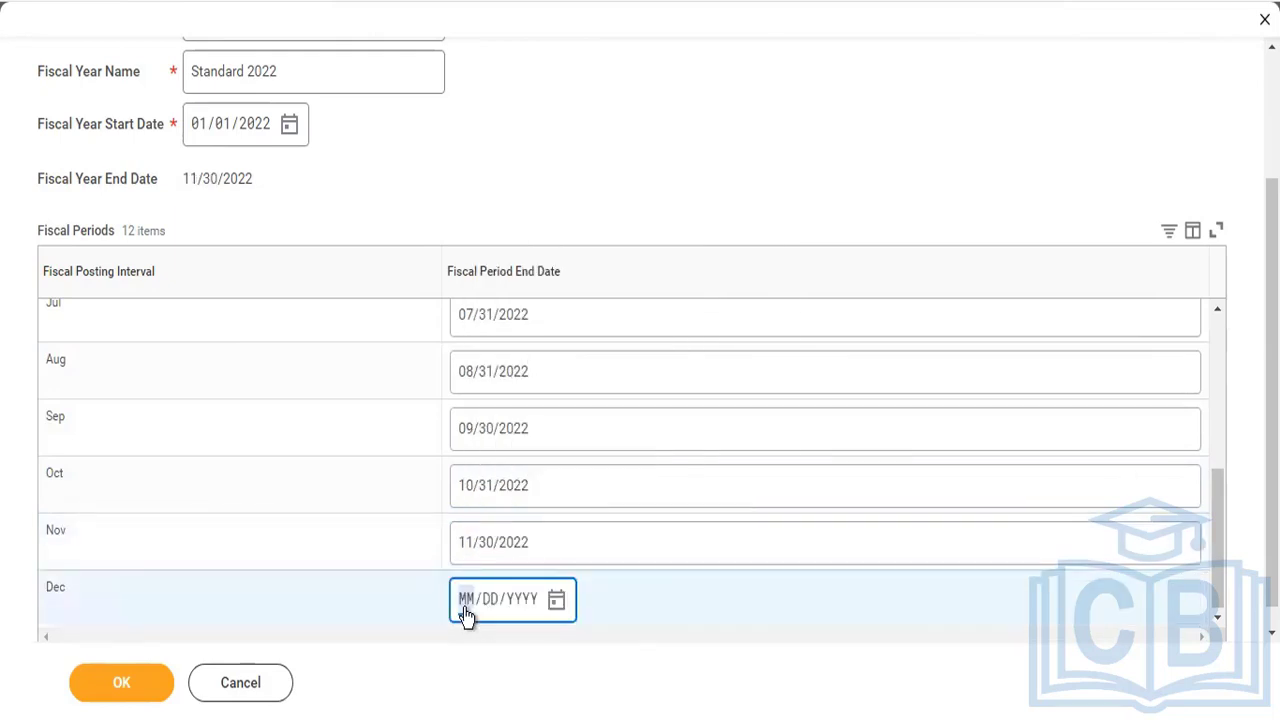
text(12312022)
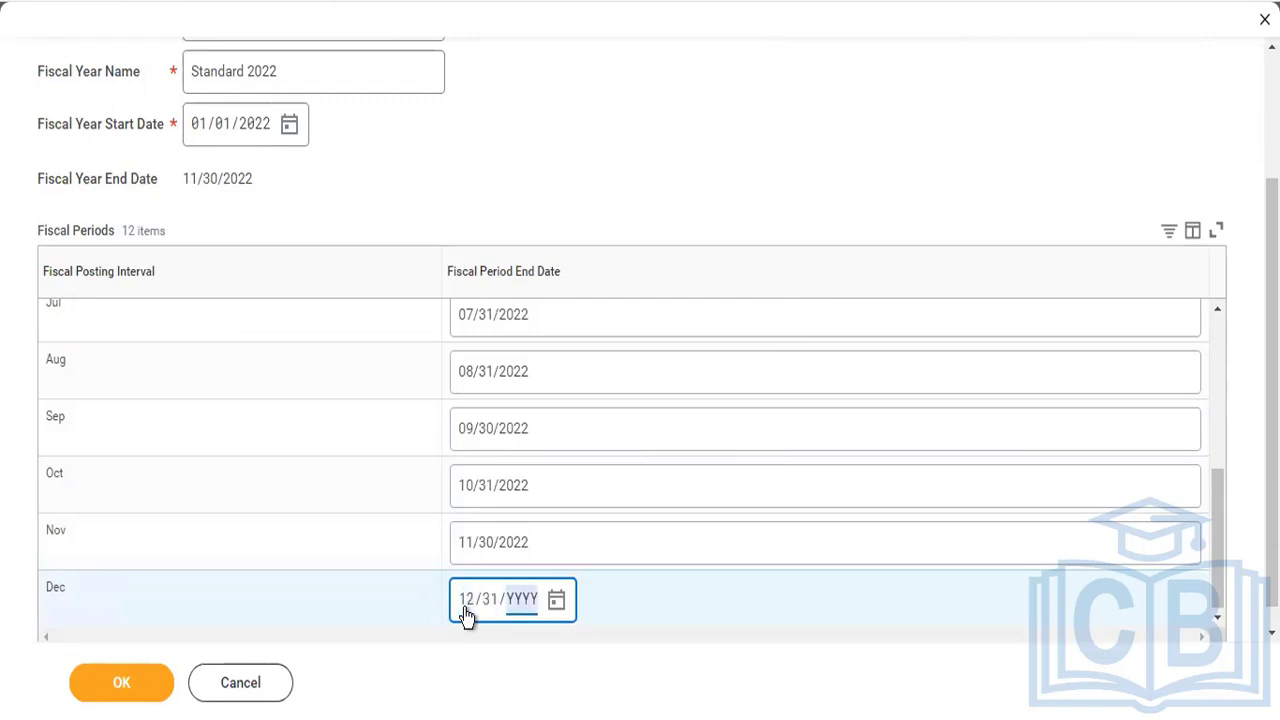
Submit the initial fiscal year and review its generated fiscal periods.
click(125, 684)
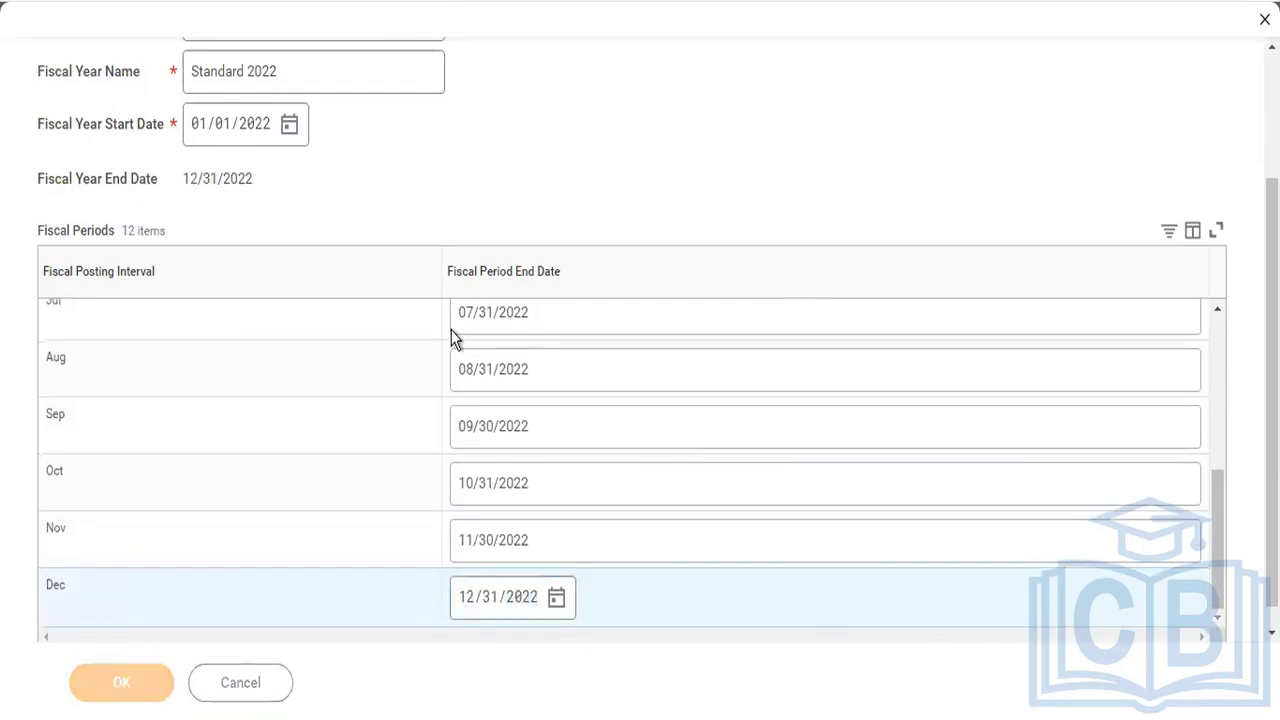
scroll(571, 366, down, 3)
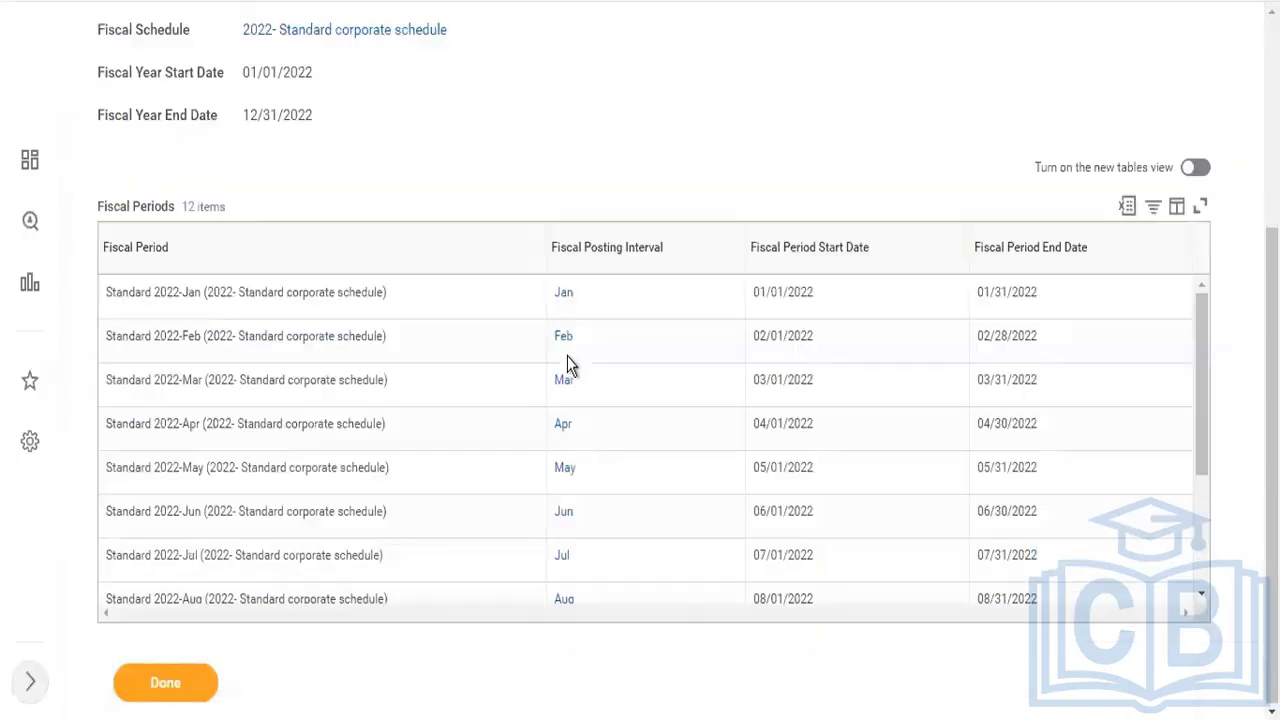
scroll(571, 366, up, 3)
Search for "cr ledger" and open the Create Ledger Year and Ledger Periods task.
click(491, 67)
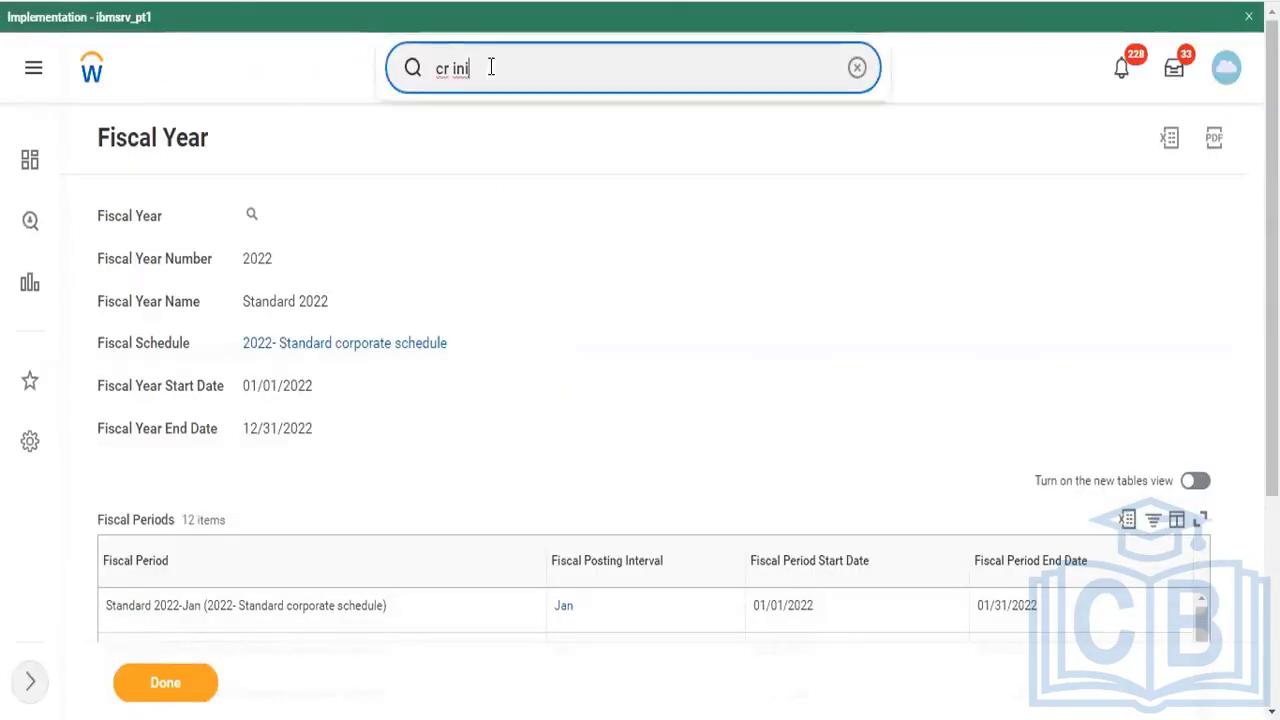
key(BackSpace)
key(BackSpace)
key(BackSpace)
text(le)
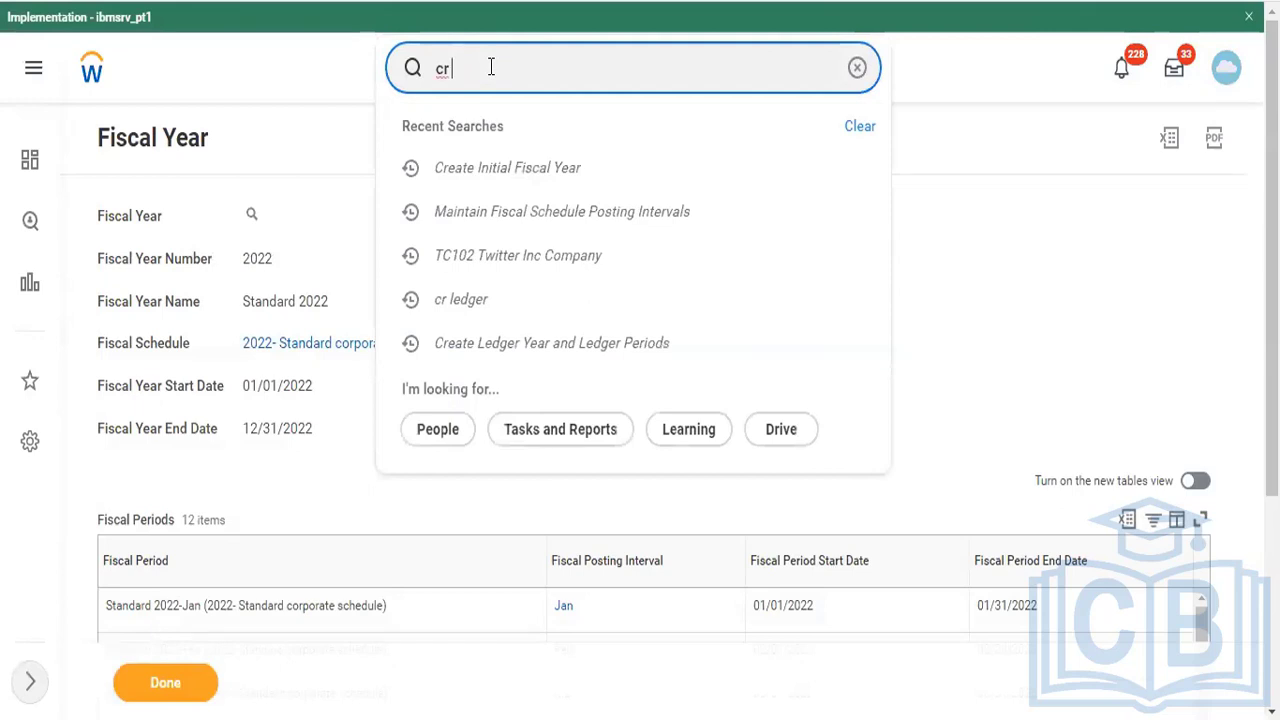
text(fger)
key(BackSpace)
key(BackSpace)
key(BackSpace)
key(BackSpace)
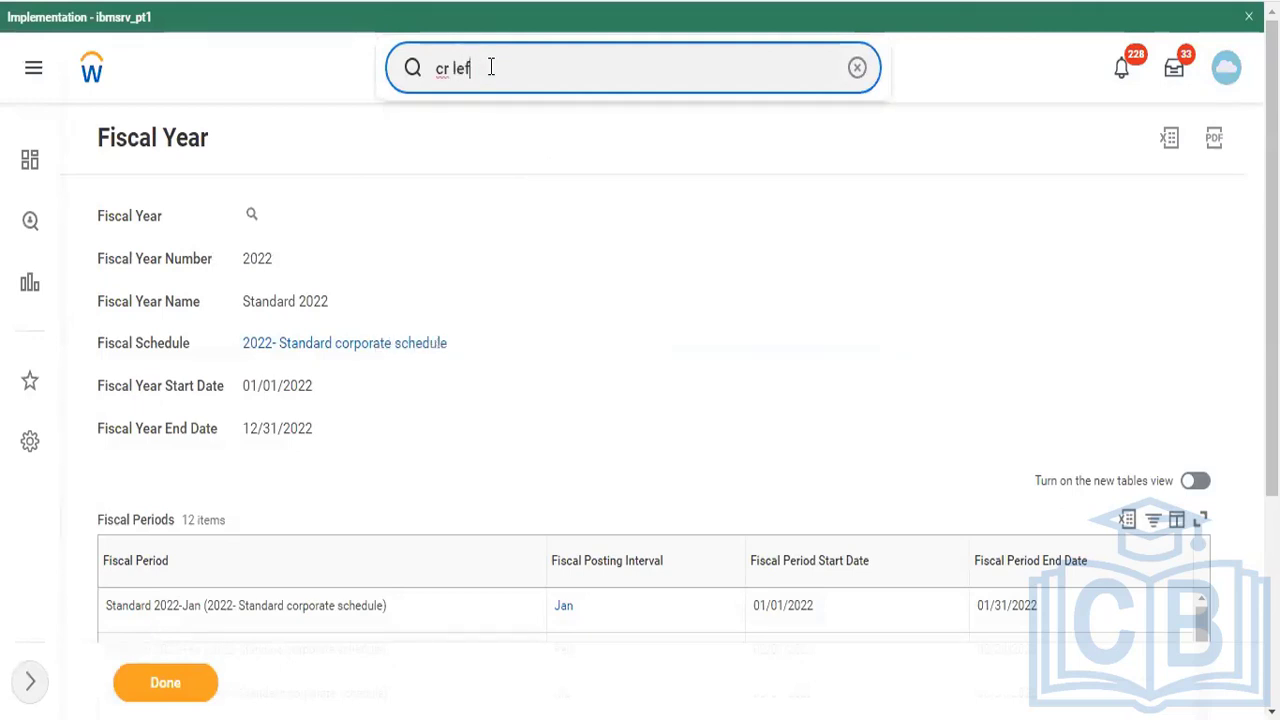
text(dger)
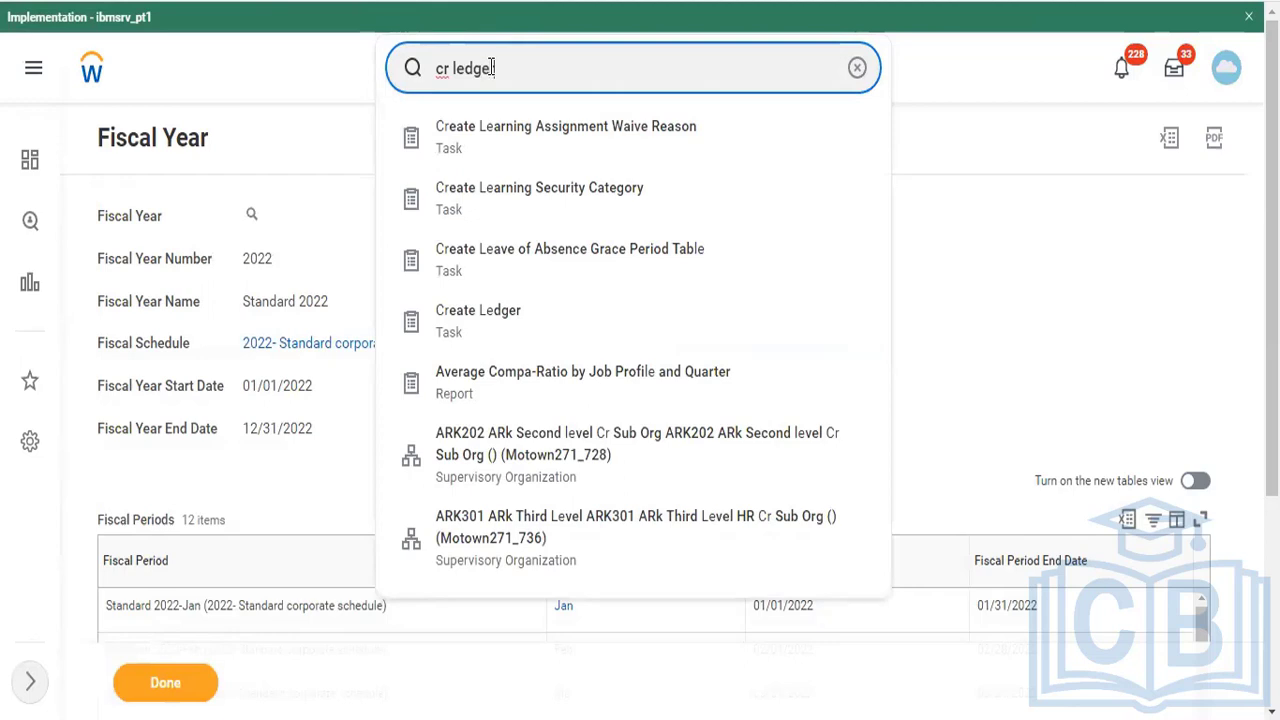
key(Down)
key(Down)
key(Down)
key(Return)
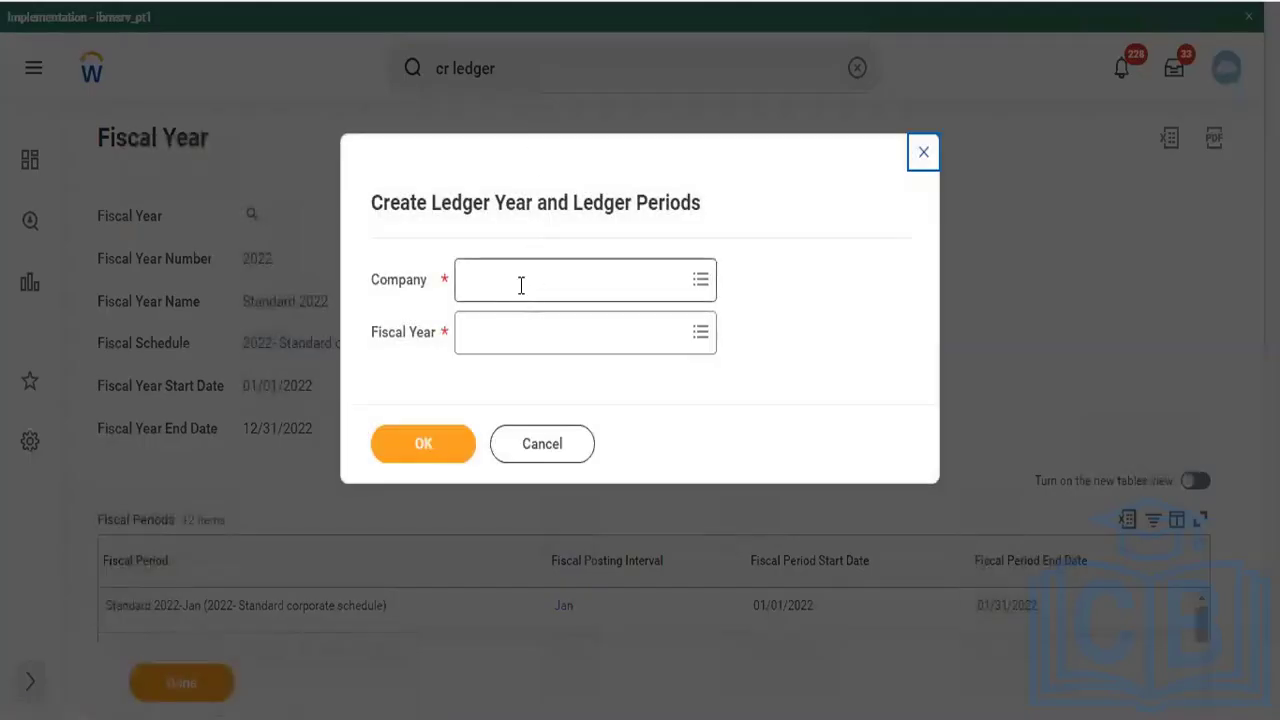
Create the ledger year and periods for TC102 Twitter Inc Company using fiscal year Standard 2022 - 2022- Standard corporate schedule.
click(521, 286)
text(t)
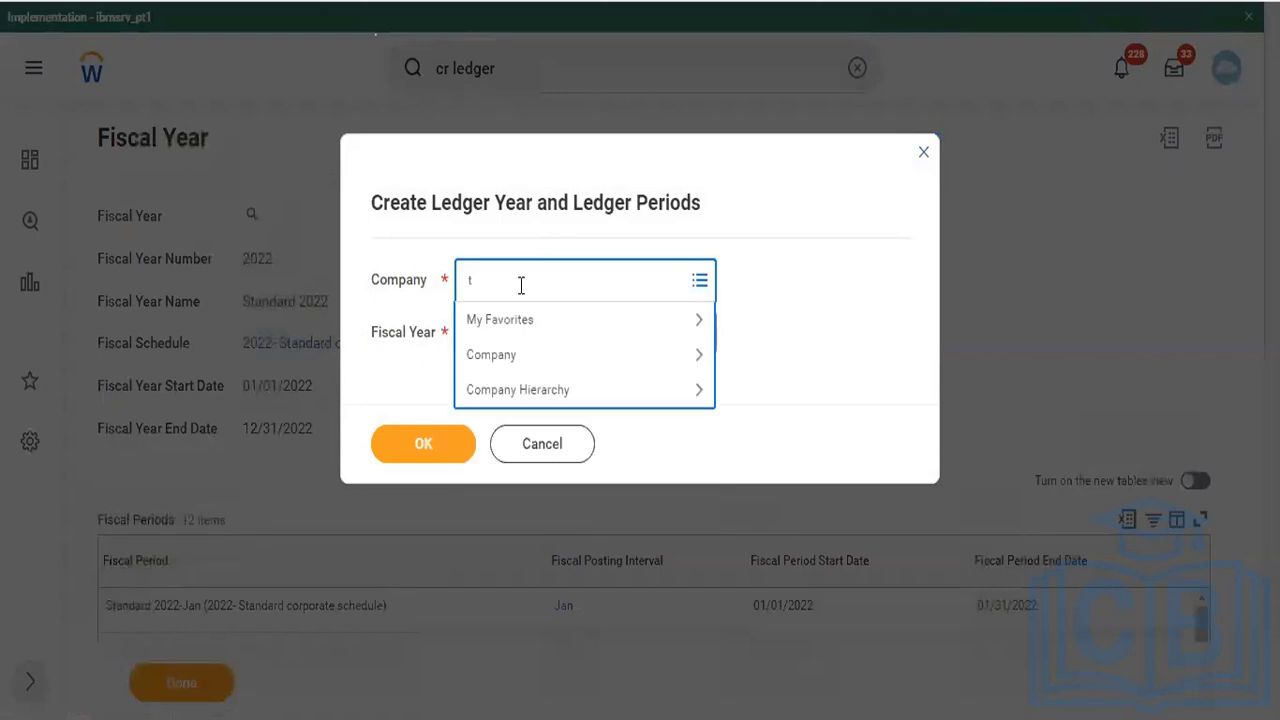
text(c102)
key(Return)
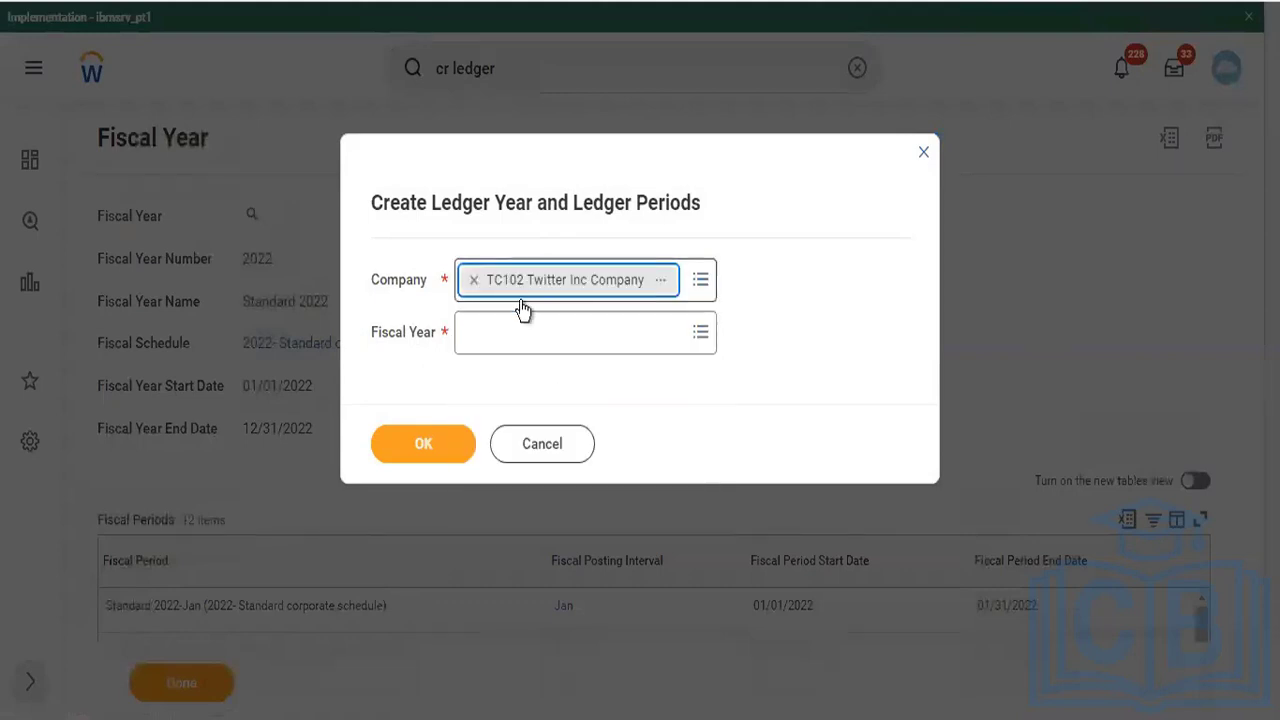
click(513, 342)
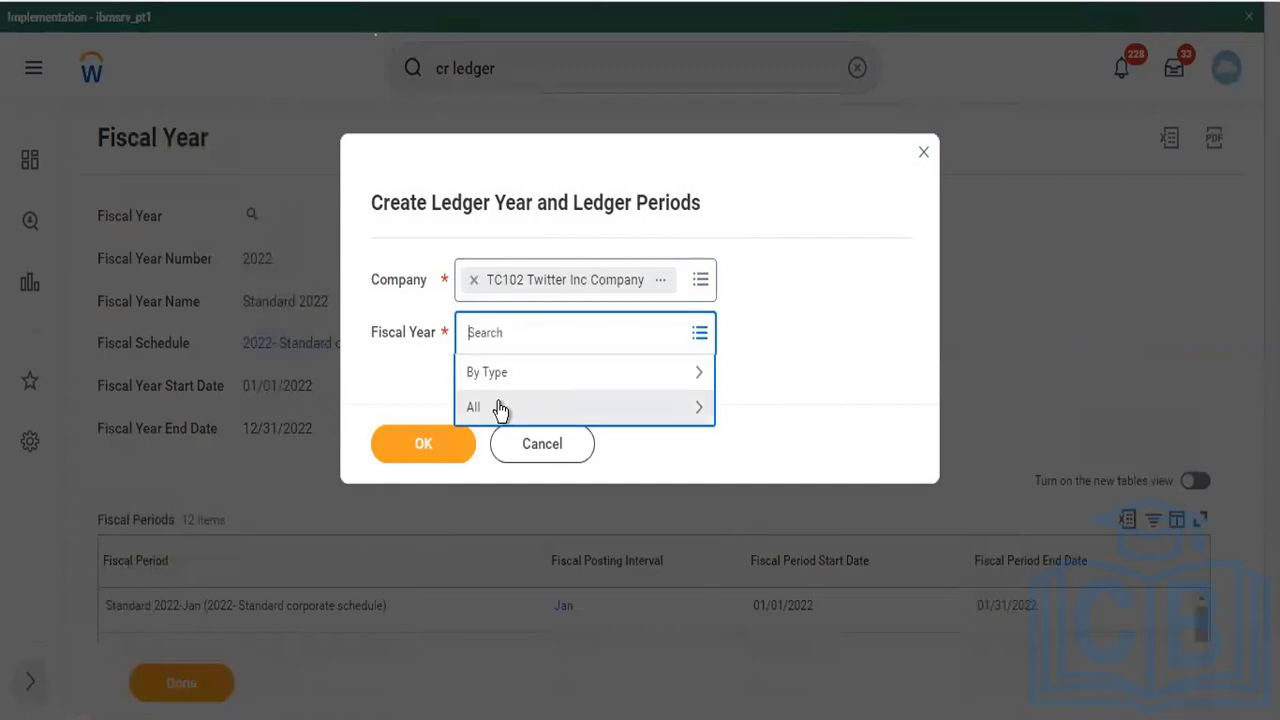
click(502, 408)
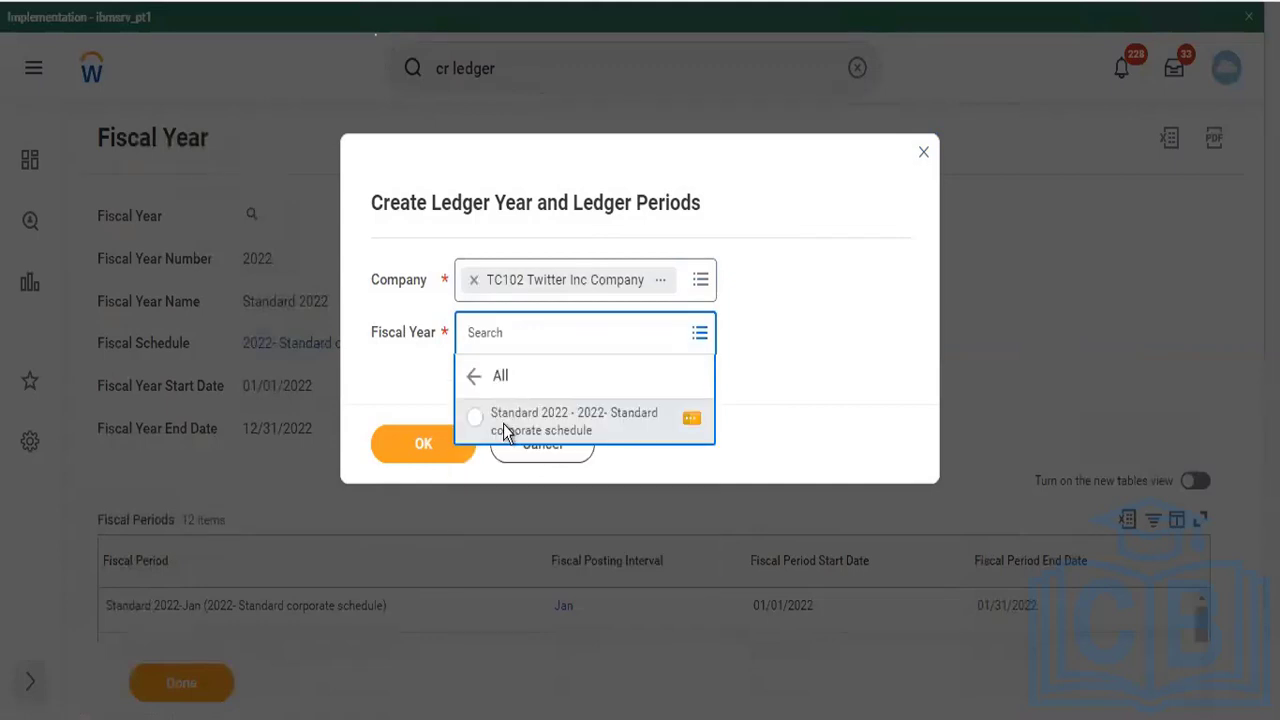
click(503, 424)
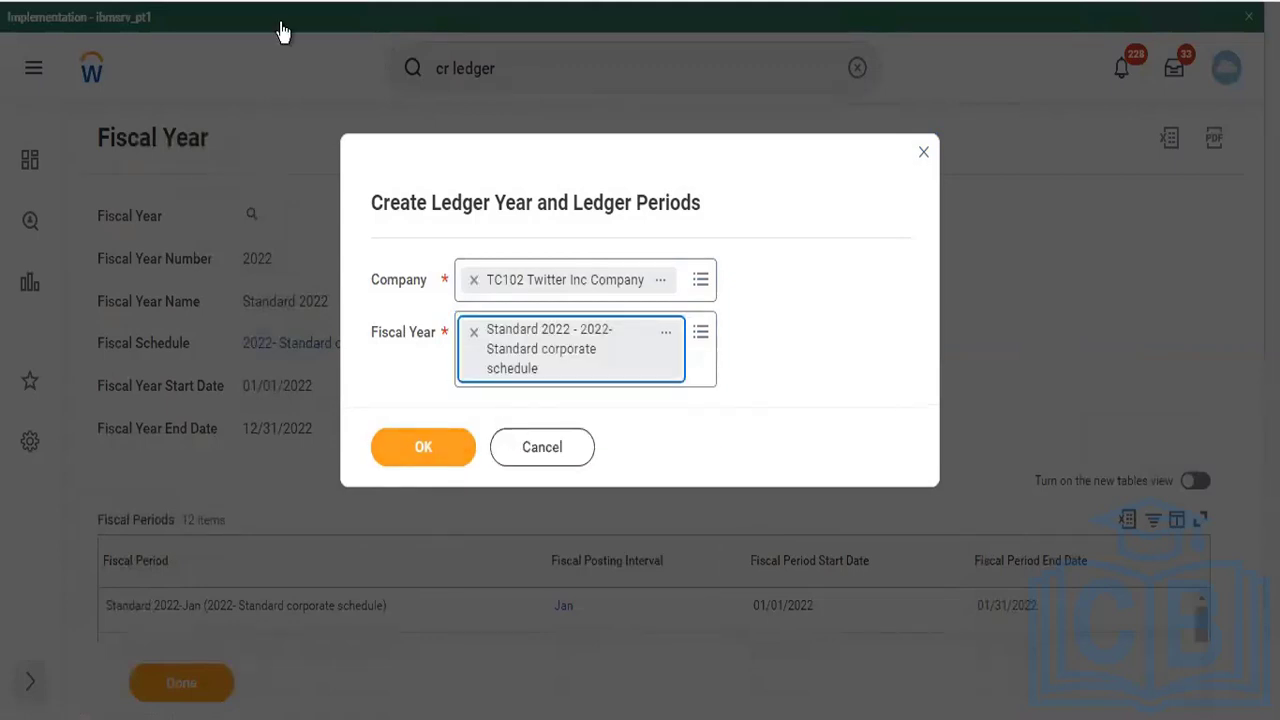
click(426, 446)
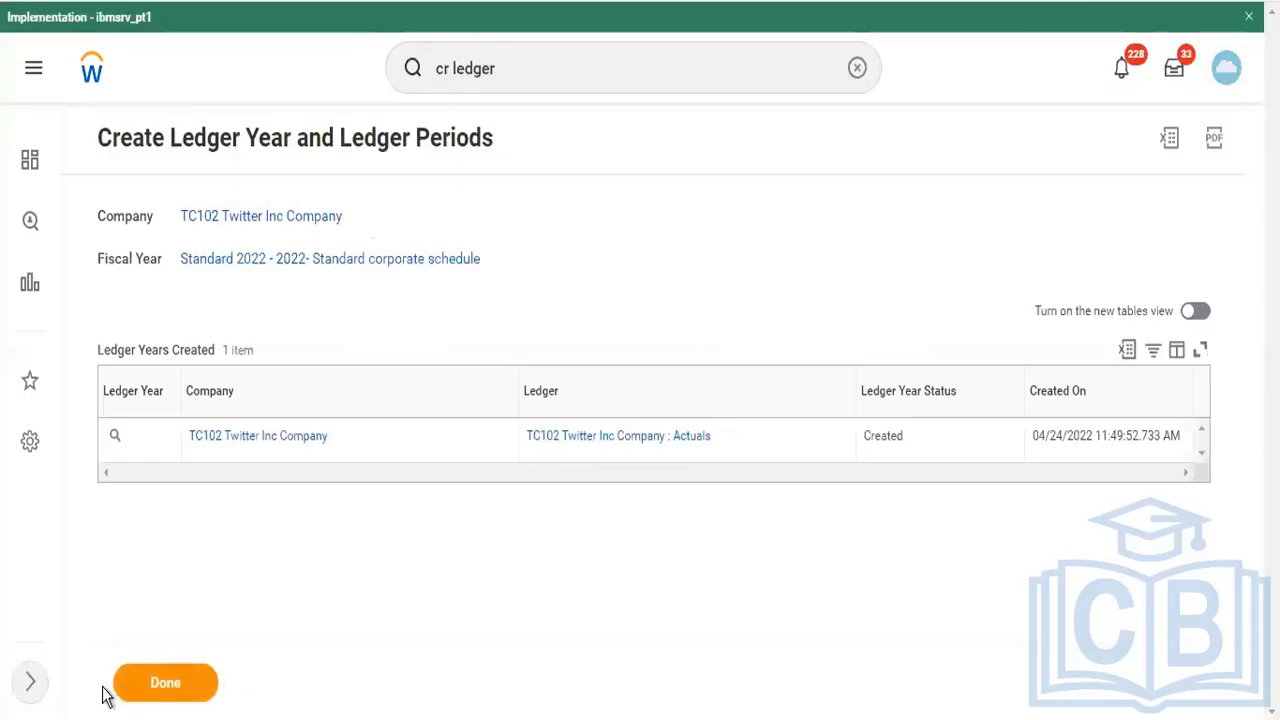
click(165, 684)
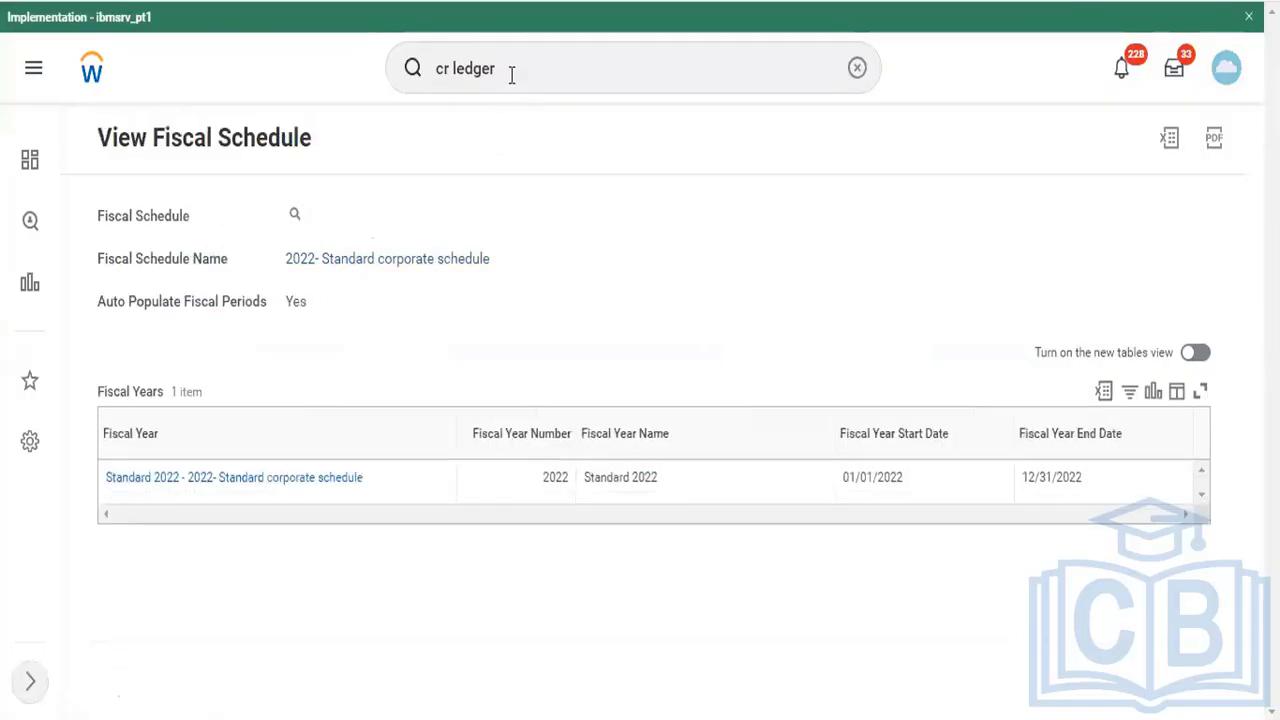
Search for "mass update ledger" and open the Mass Update Ledger Period Status task.
click(513, 72)
drag(513, 72, 412, 75)
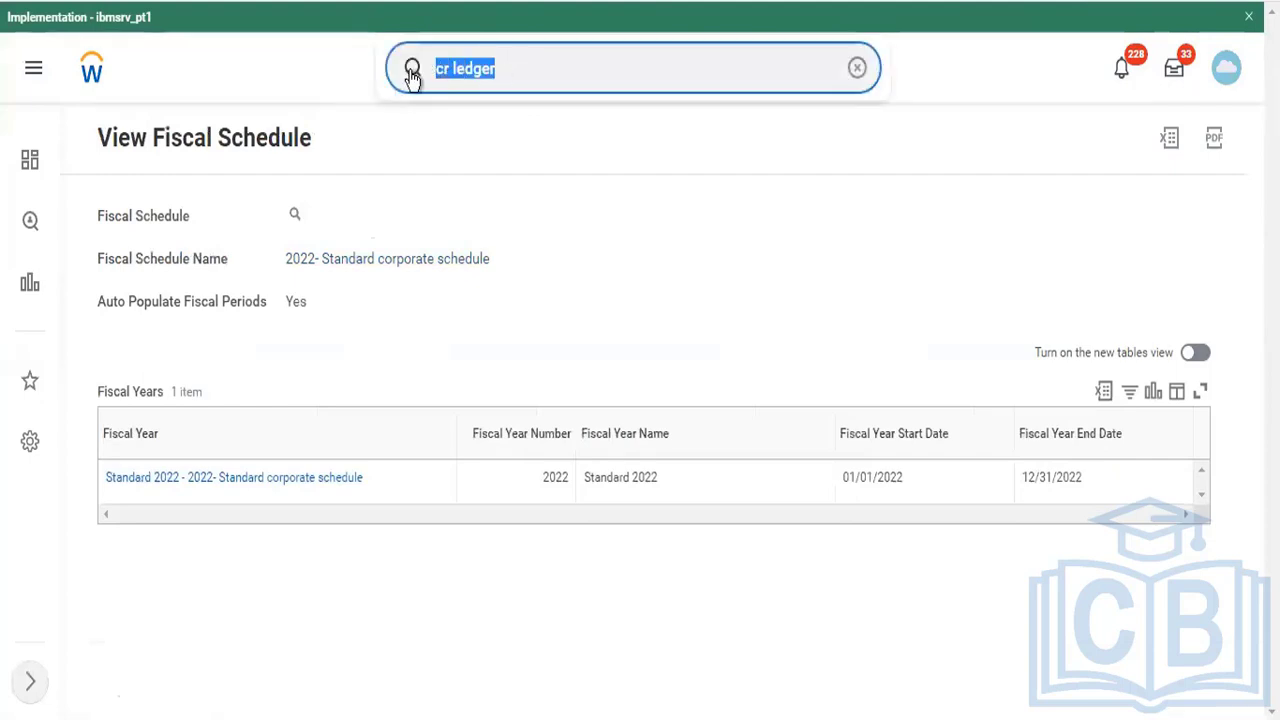
text(mass update)
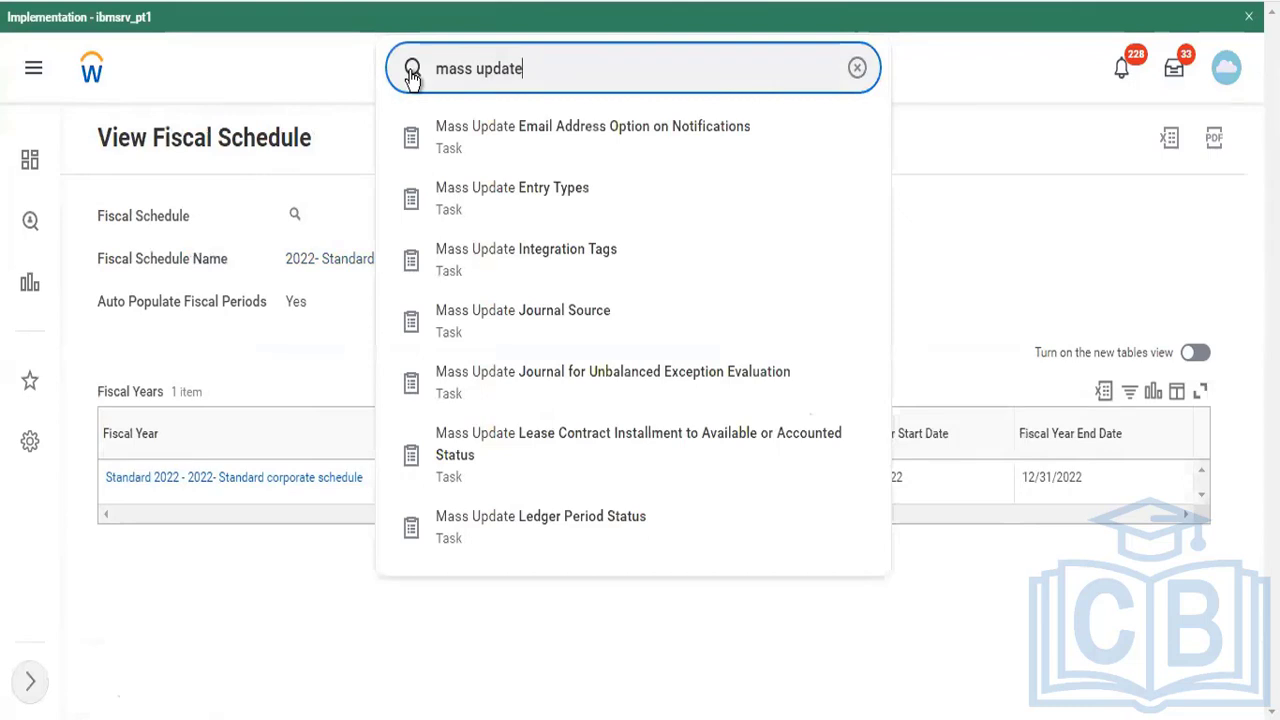
text( leddge)
key(BackSpace)
key(BackSpace)
key(BackSpace)
text(ger)
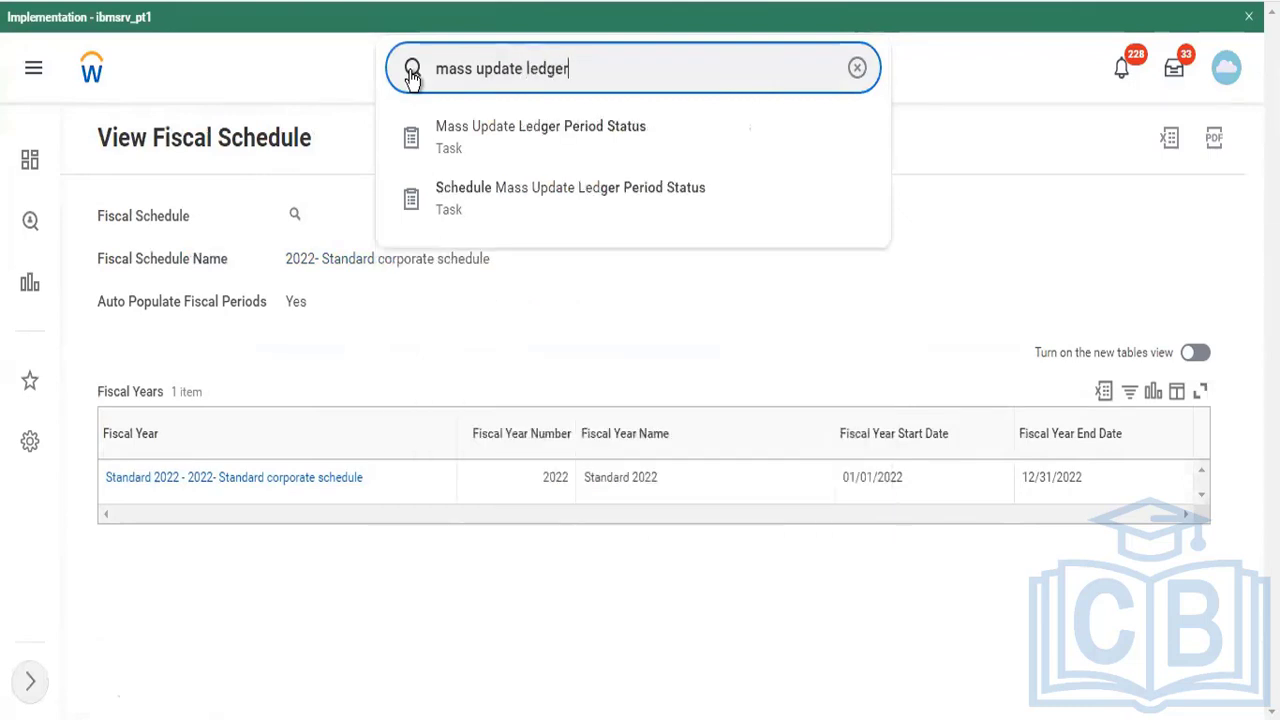
key(Down)
key(Return)
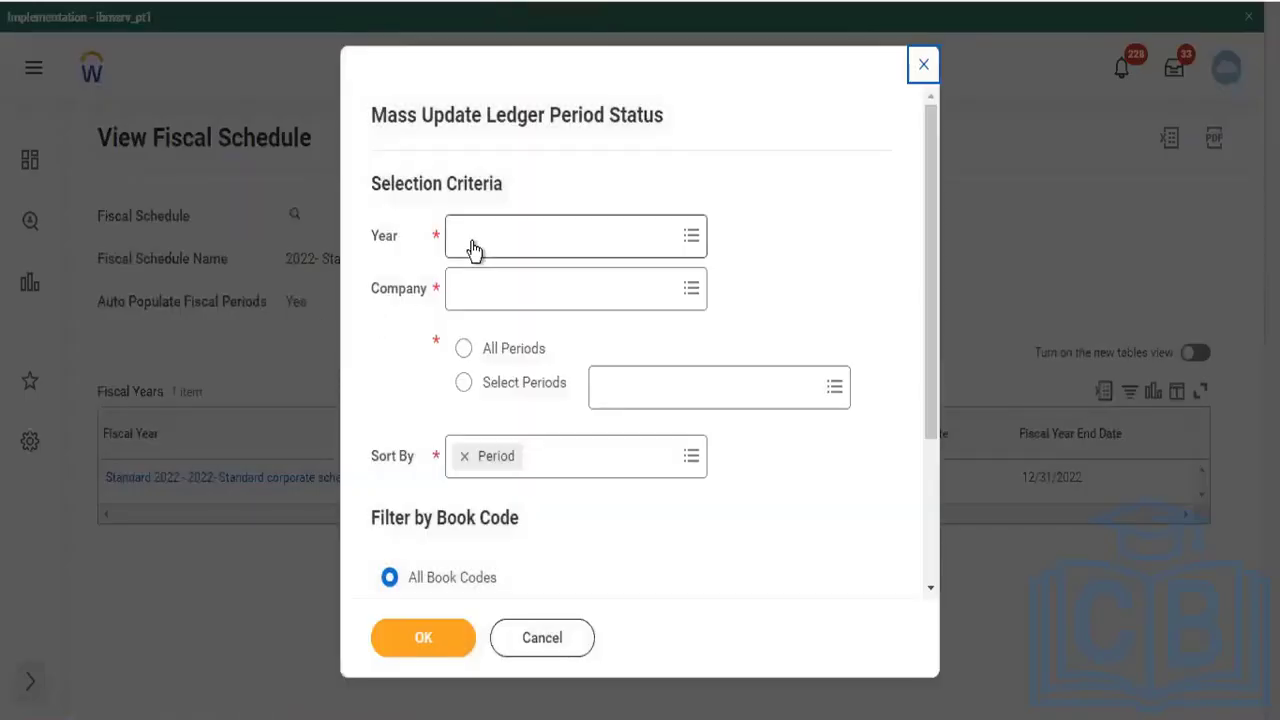
Try to select year 2022 Standard Corporate Schedule - Standard Corporate Schedule and company TC102 as the ledger period selection criteria.
click(472, 240)
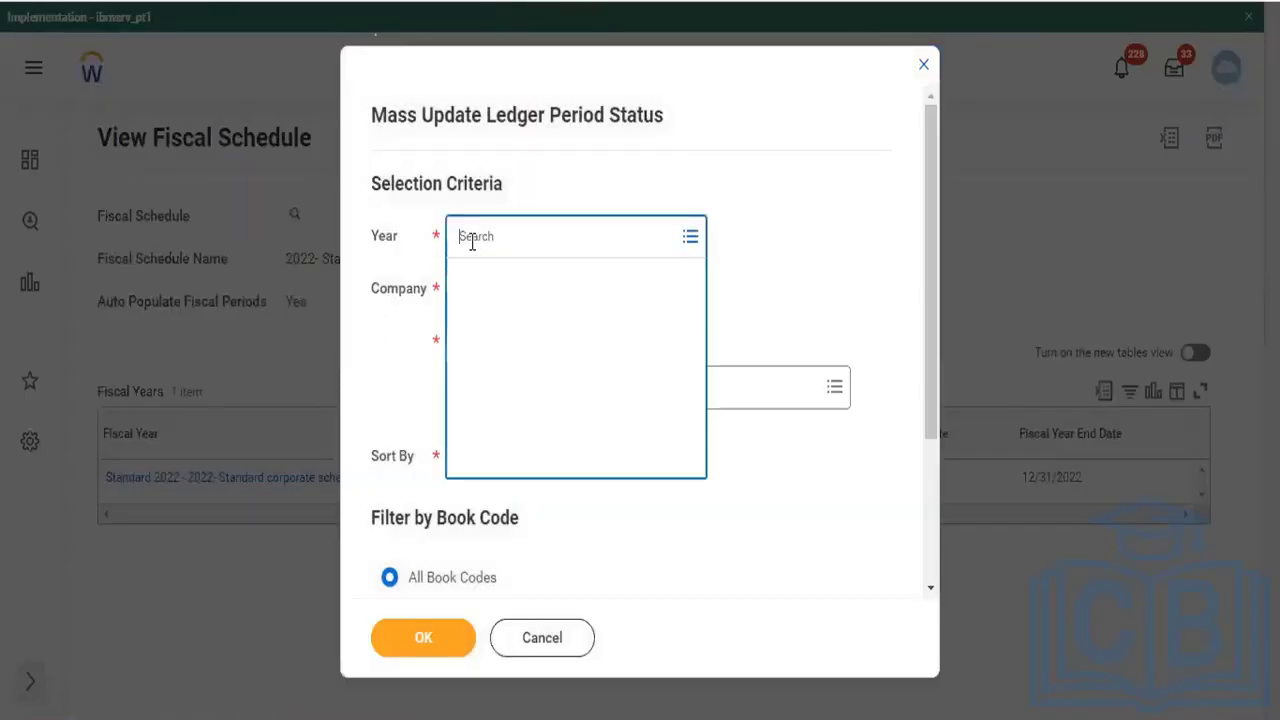
text(2022)
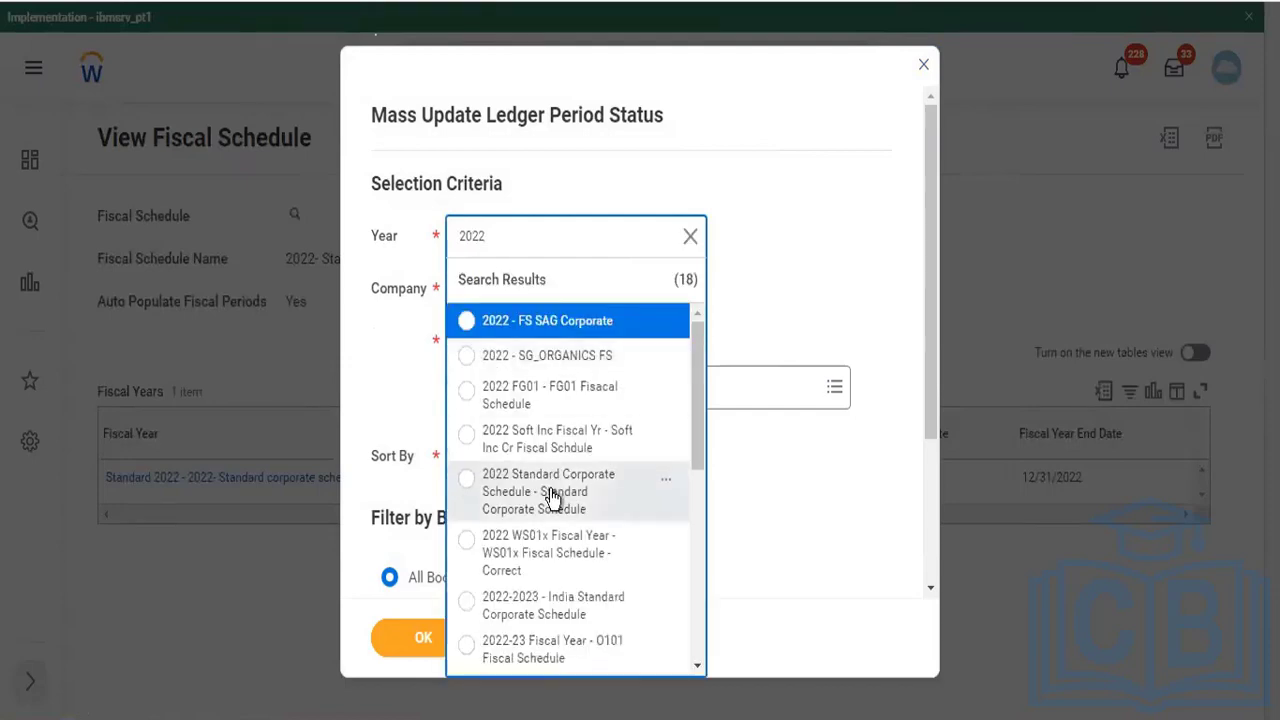
click(553, 497)
click(551, 327)
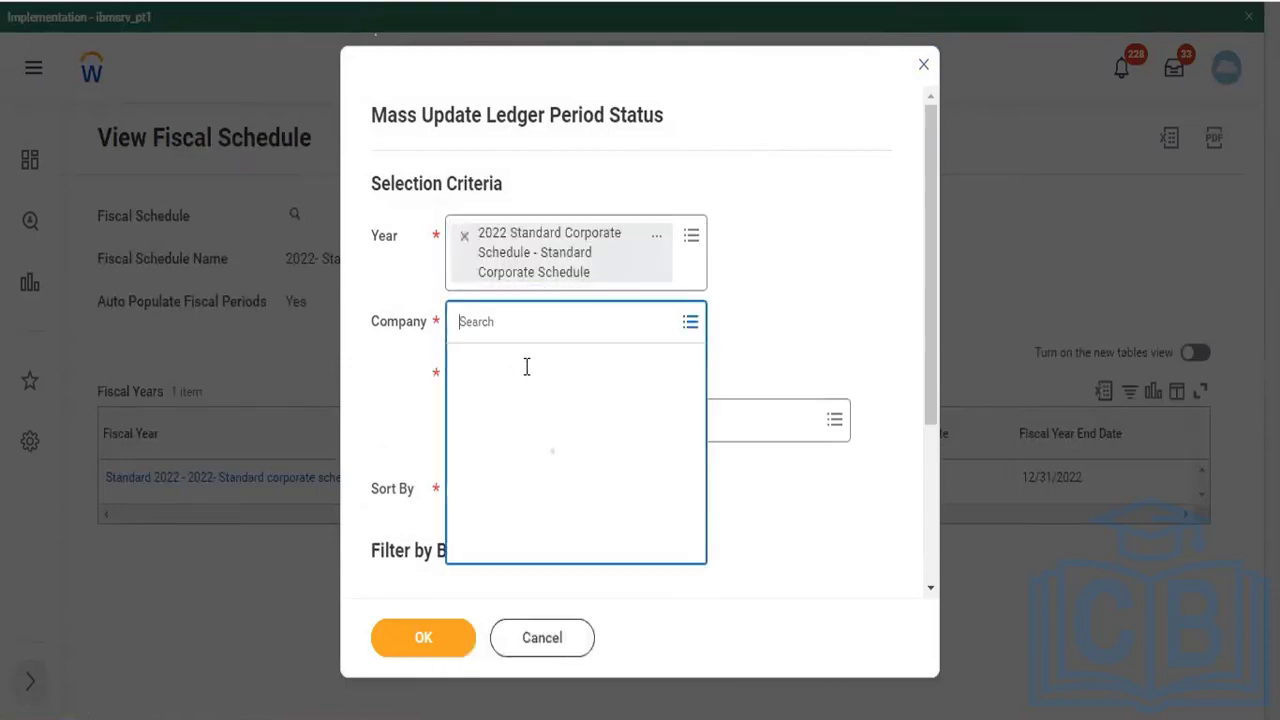
text(tc102)
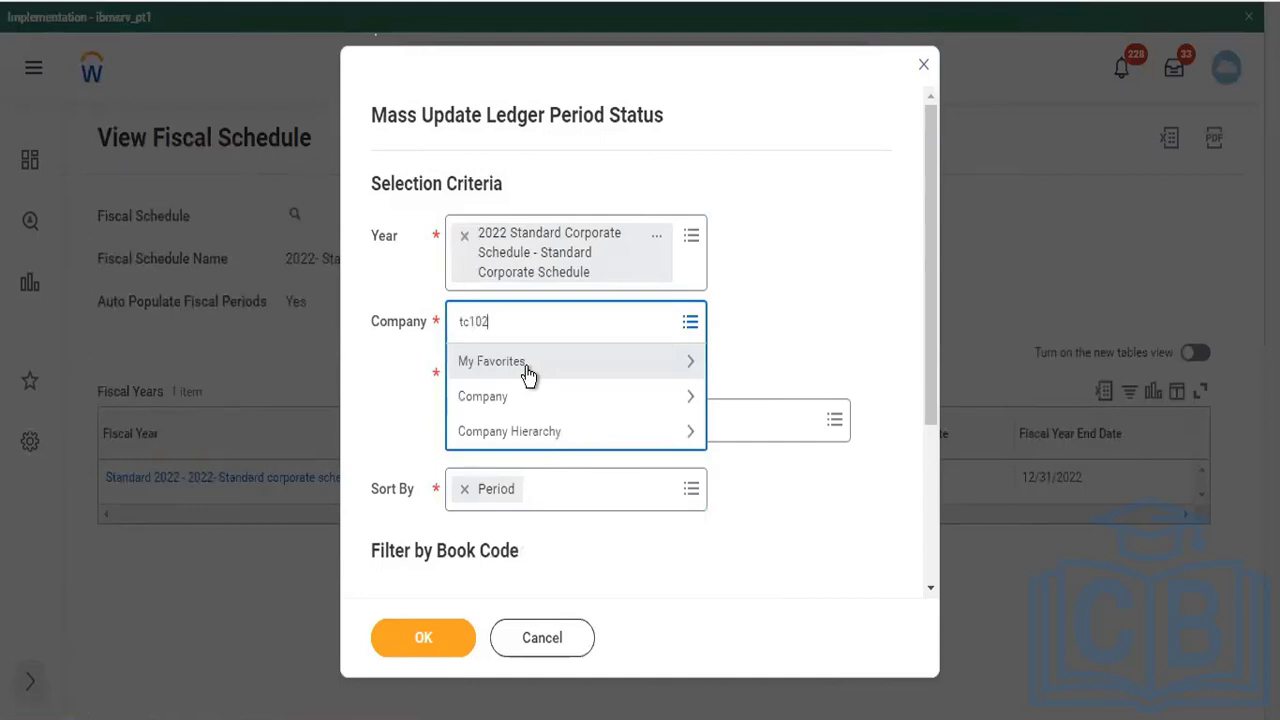
key(Return)
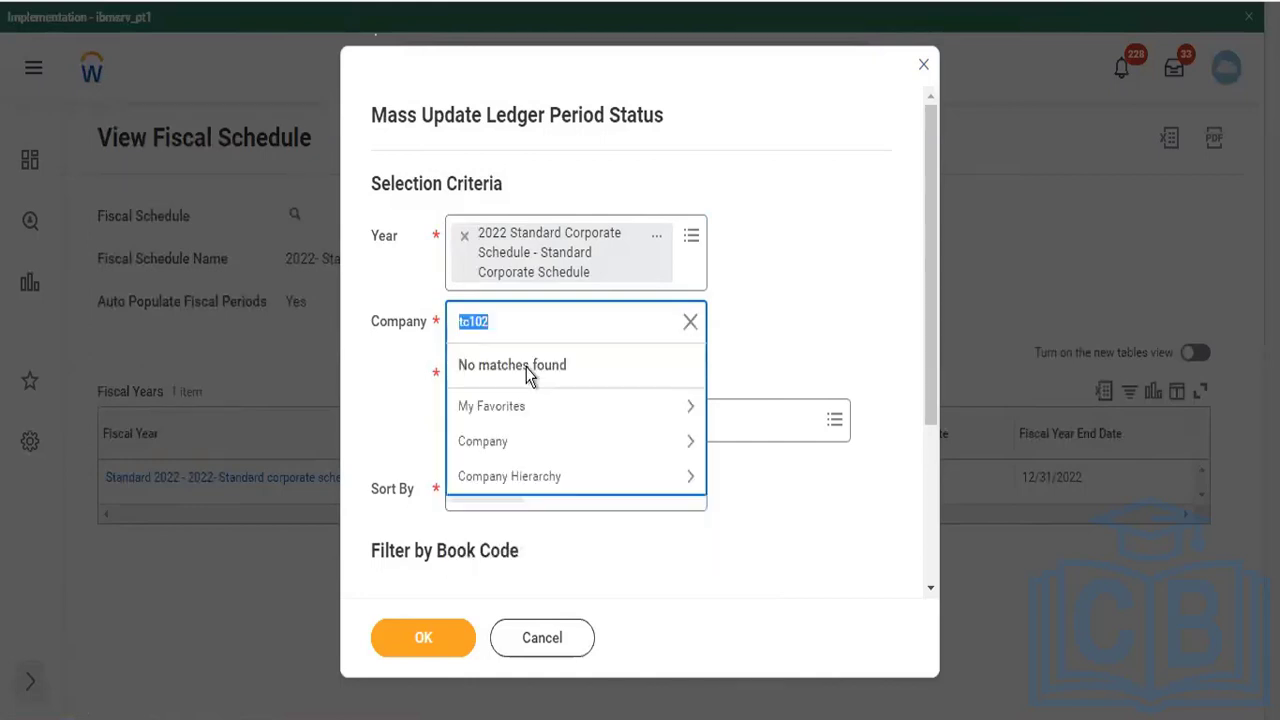
text(tc)
key(BackSpace)
key(BackSpace)
text(tc102)
key(Return)
Open the selected year's details and examine the fiscal years of its Standard Corporate Schedule.
click(659, 257)
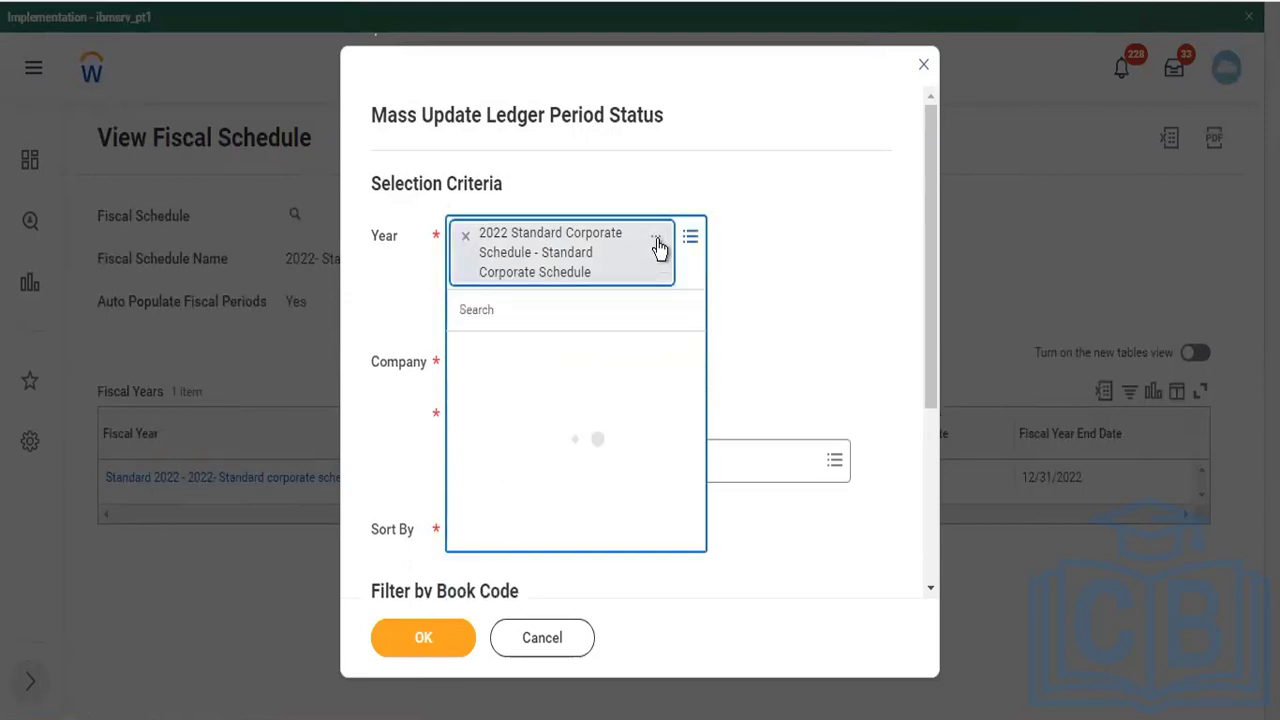
click(657, 246)
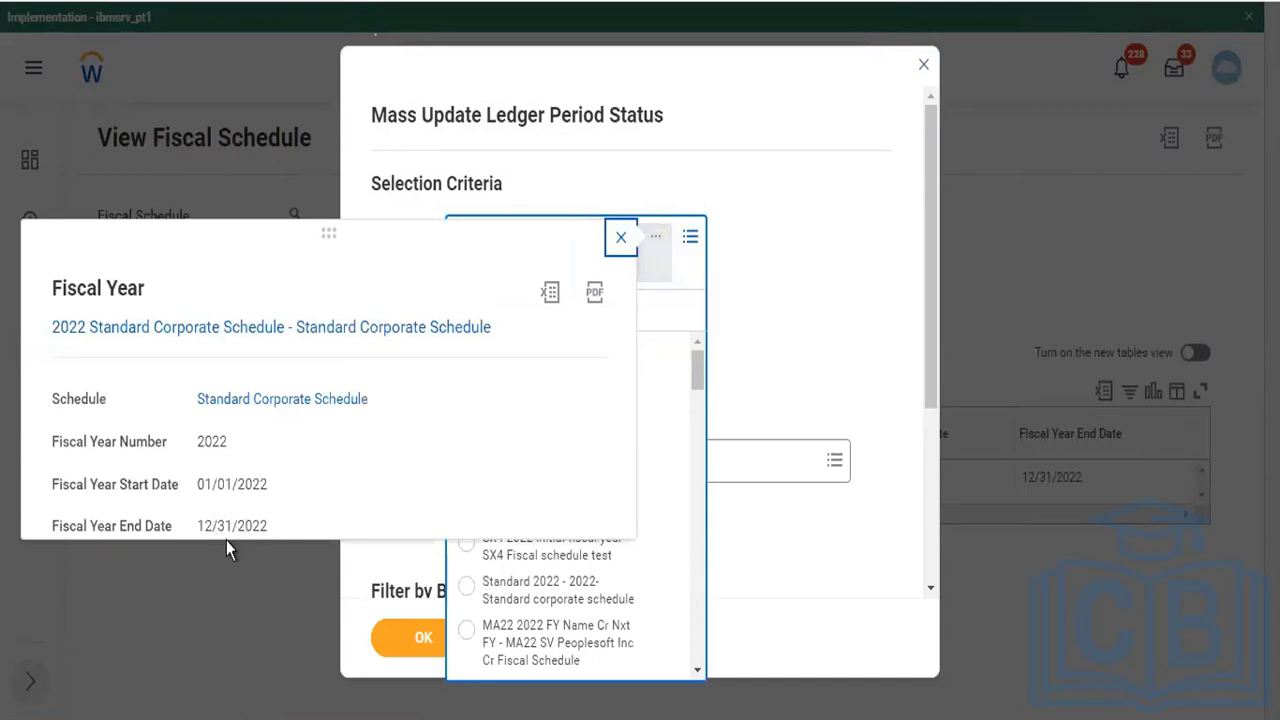
right_click(300, 417)
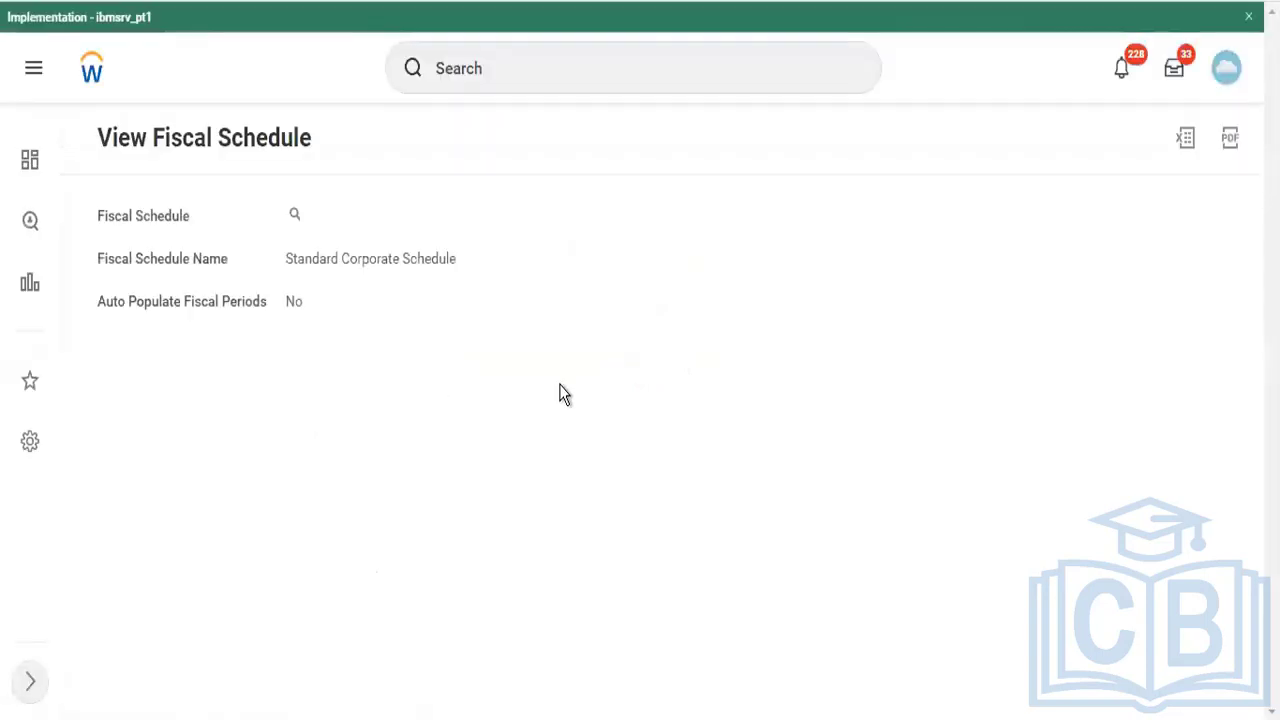
scroll(562, 392, down, 2)
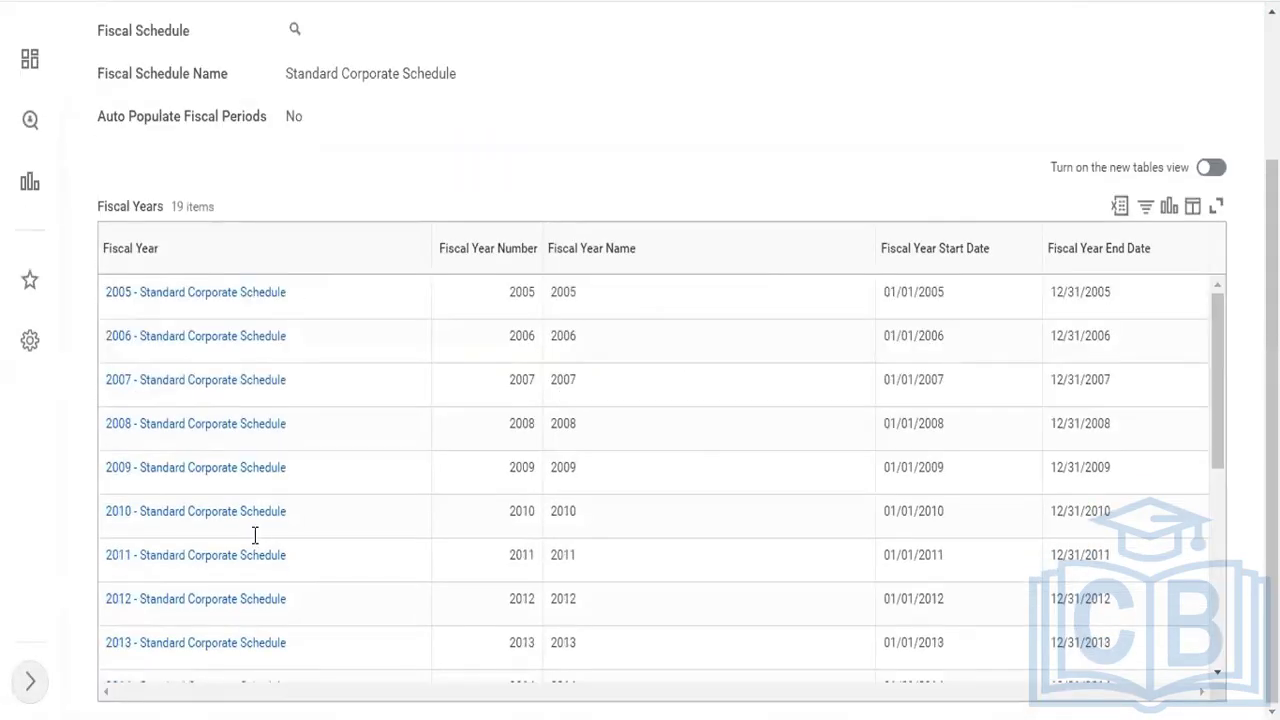
scroll(255, 538, down, 5)
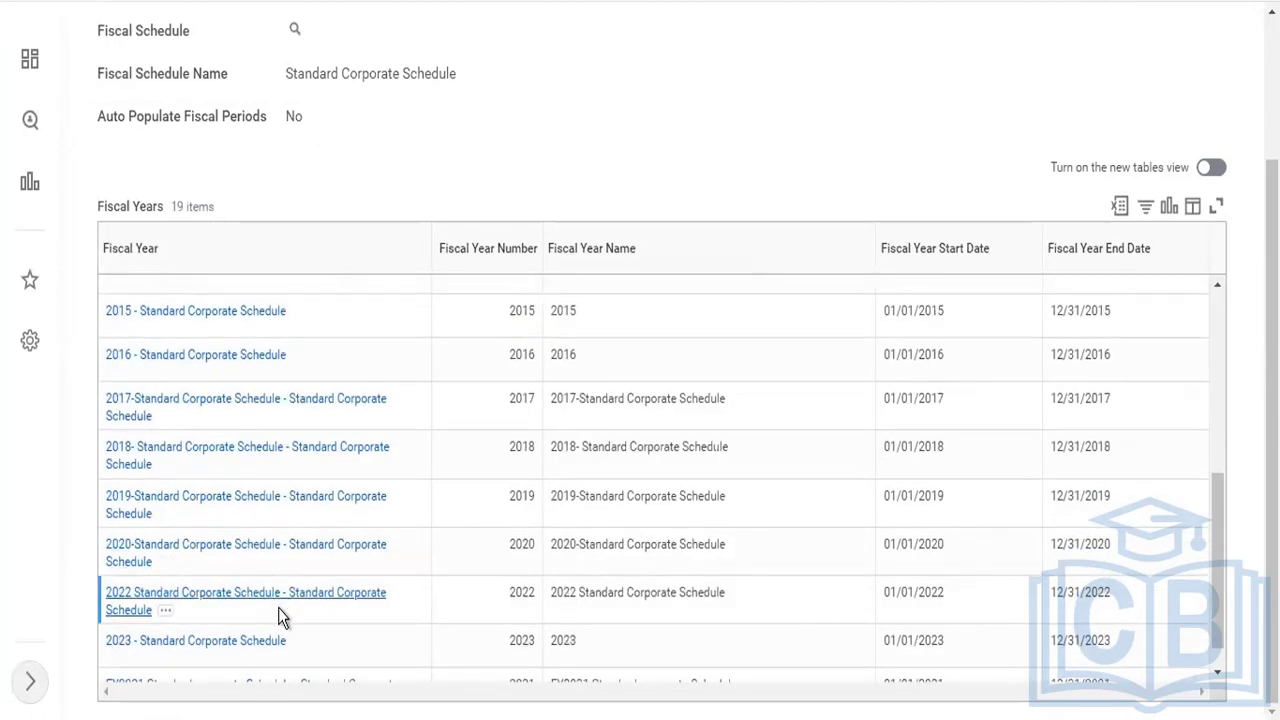
Review the fiscal periods of 2022 Standard Corporate Schedule, and close the mass update task without submitting it.
click(247, 598)
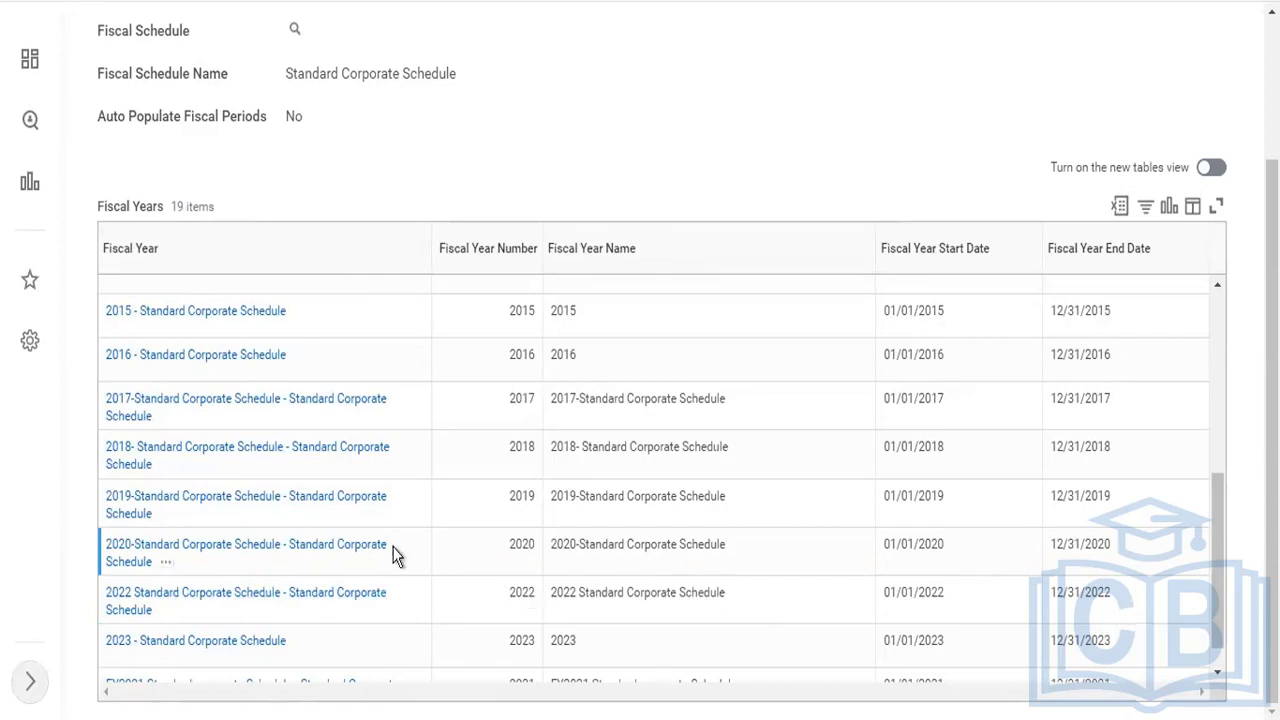
click(388, 592)
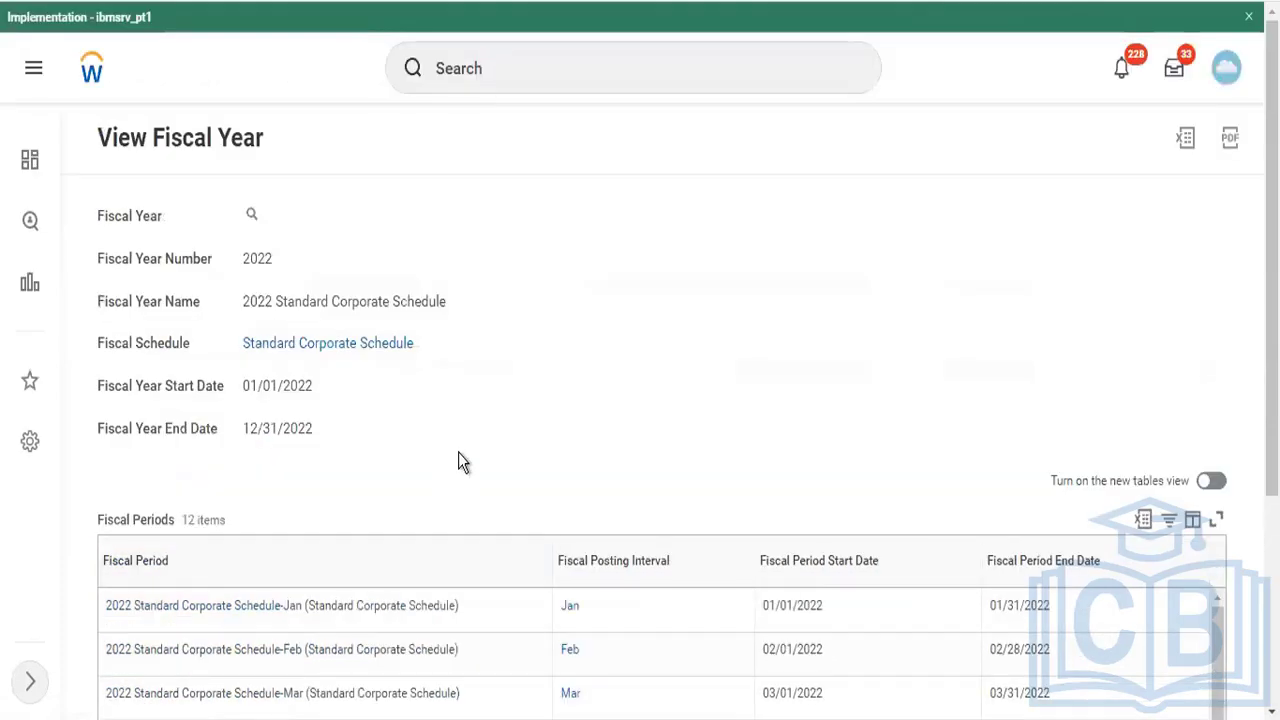
scroll(460, 462, down, 3)
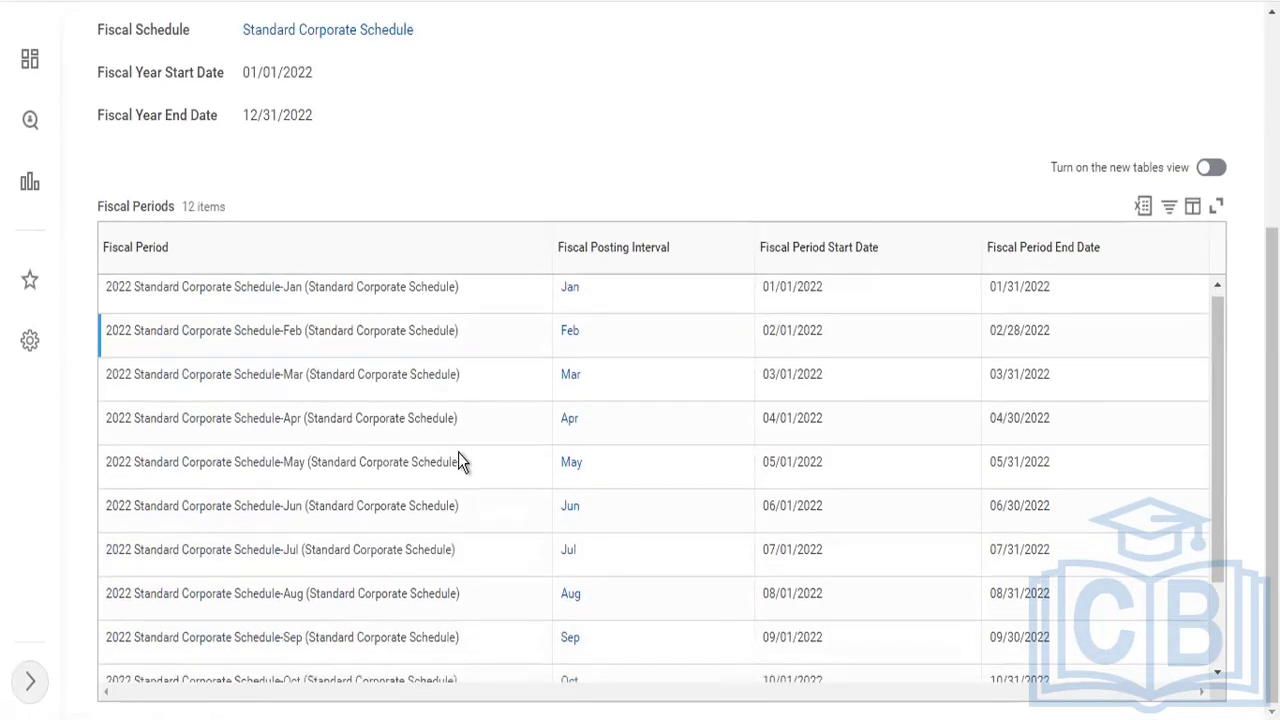
scroll(459, 456, down, 3)
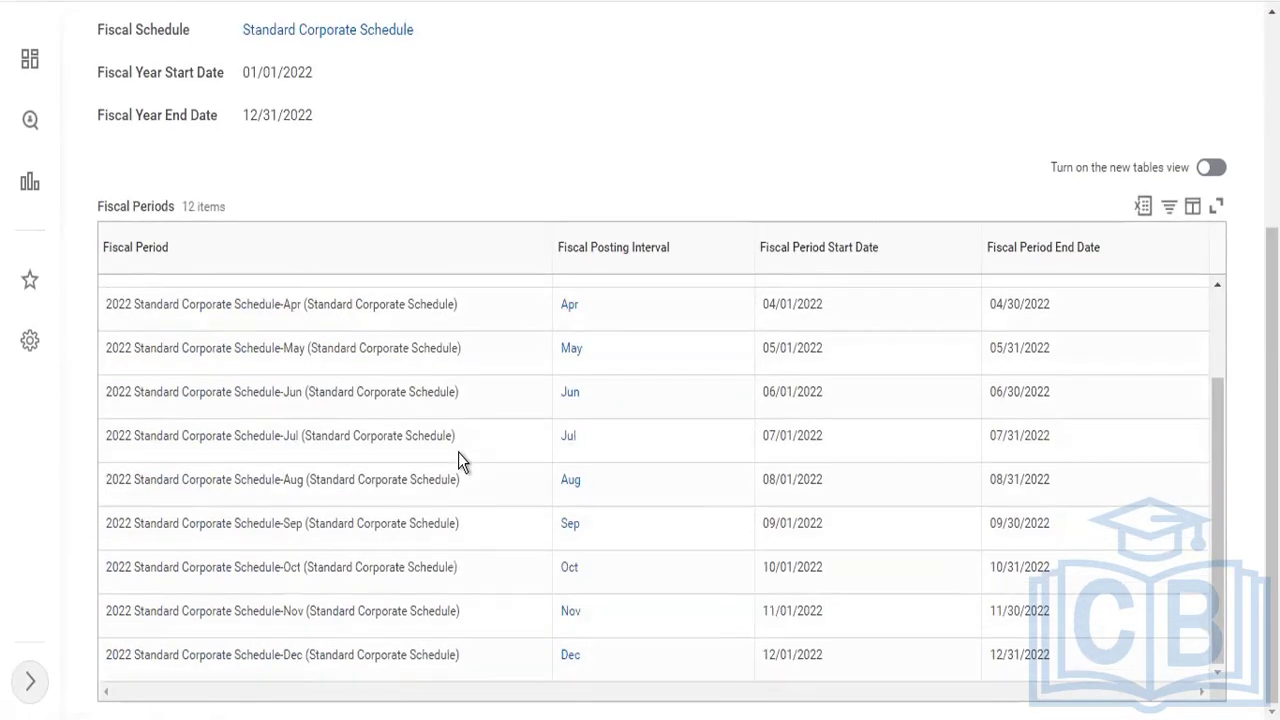
scroll(470, 420, up, 3)
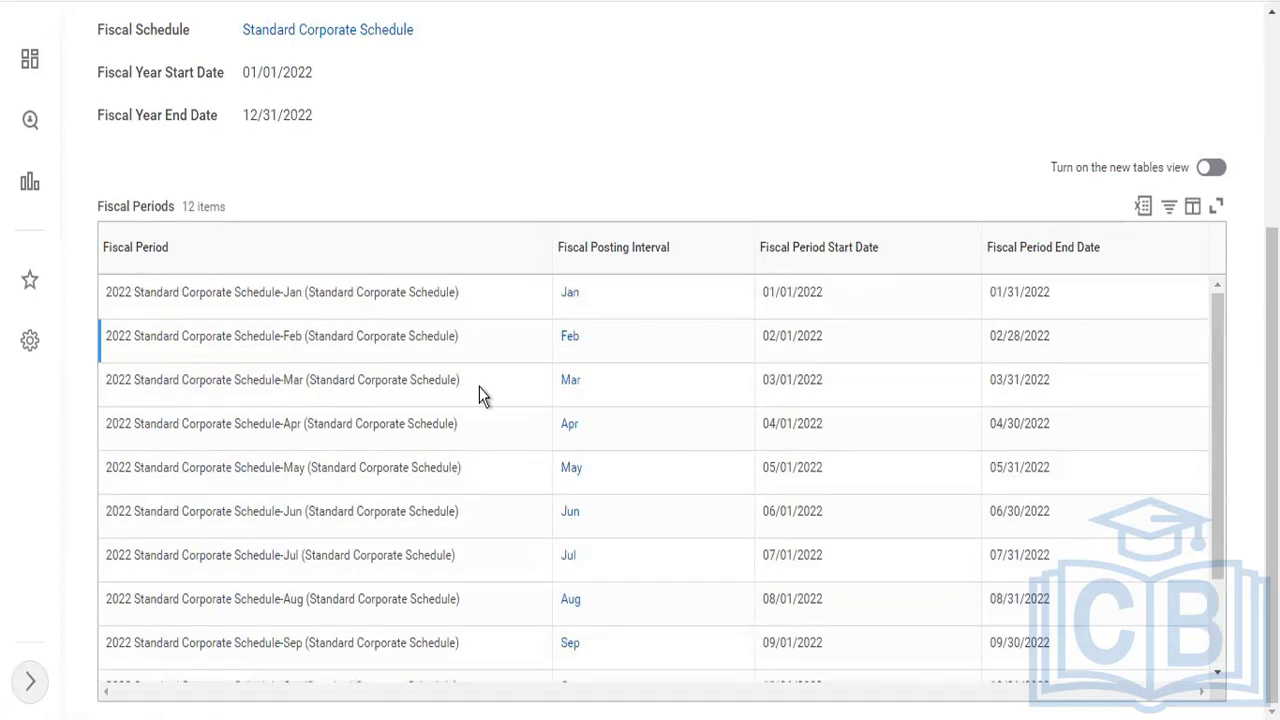
scroll(497, 243, up, 3)
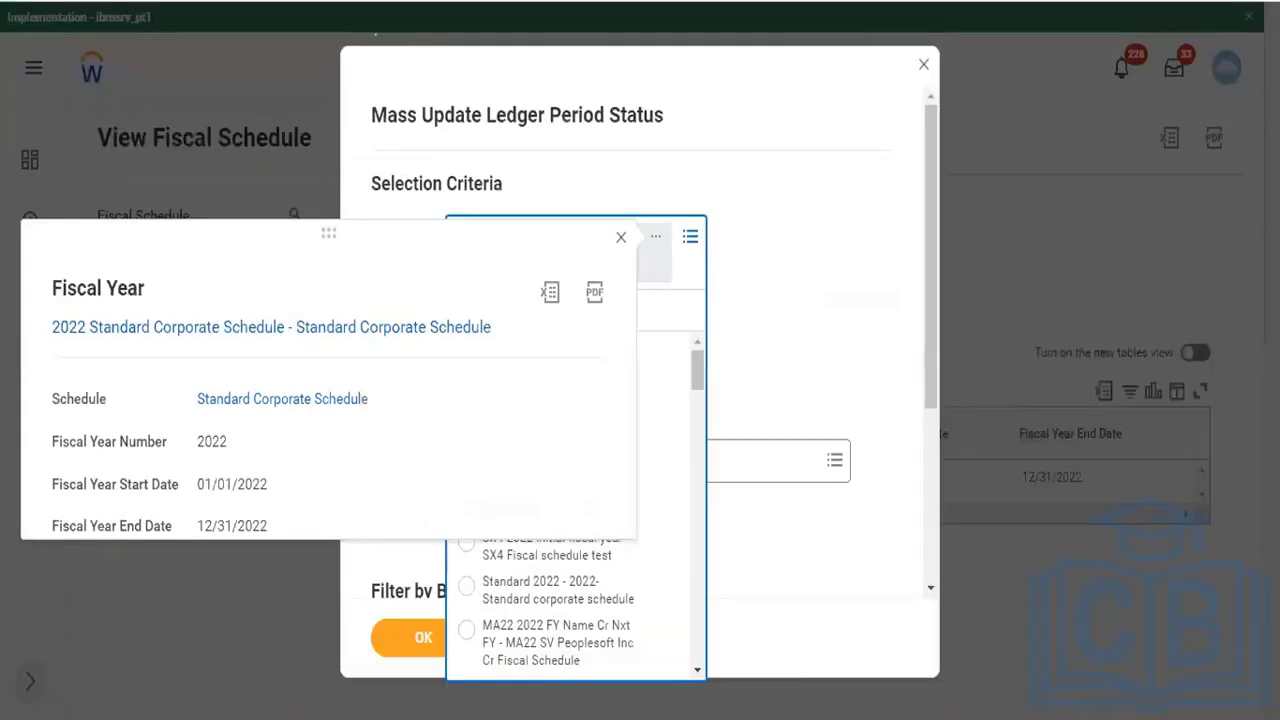
click(922, 70)
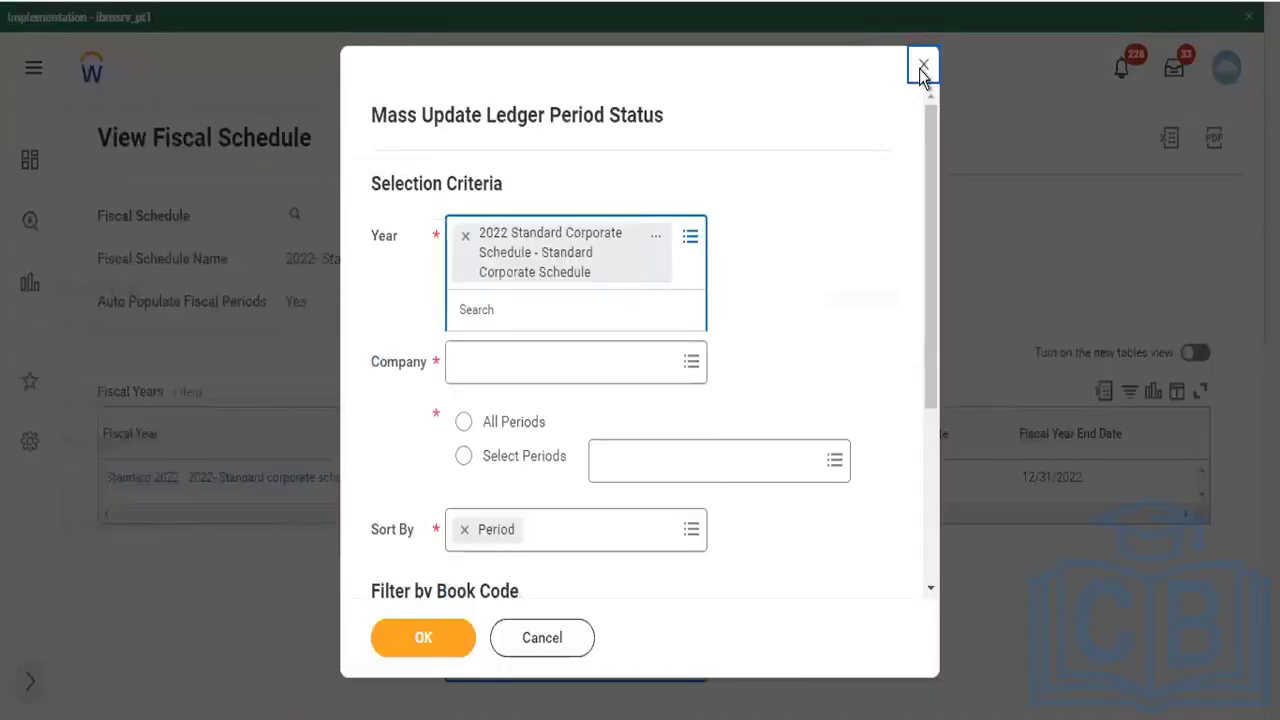
click(553, 420)
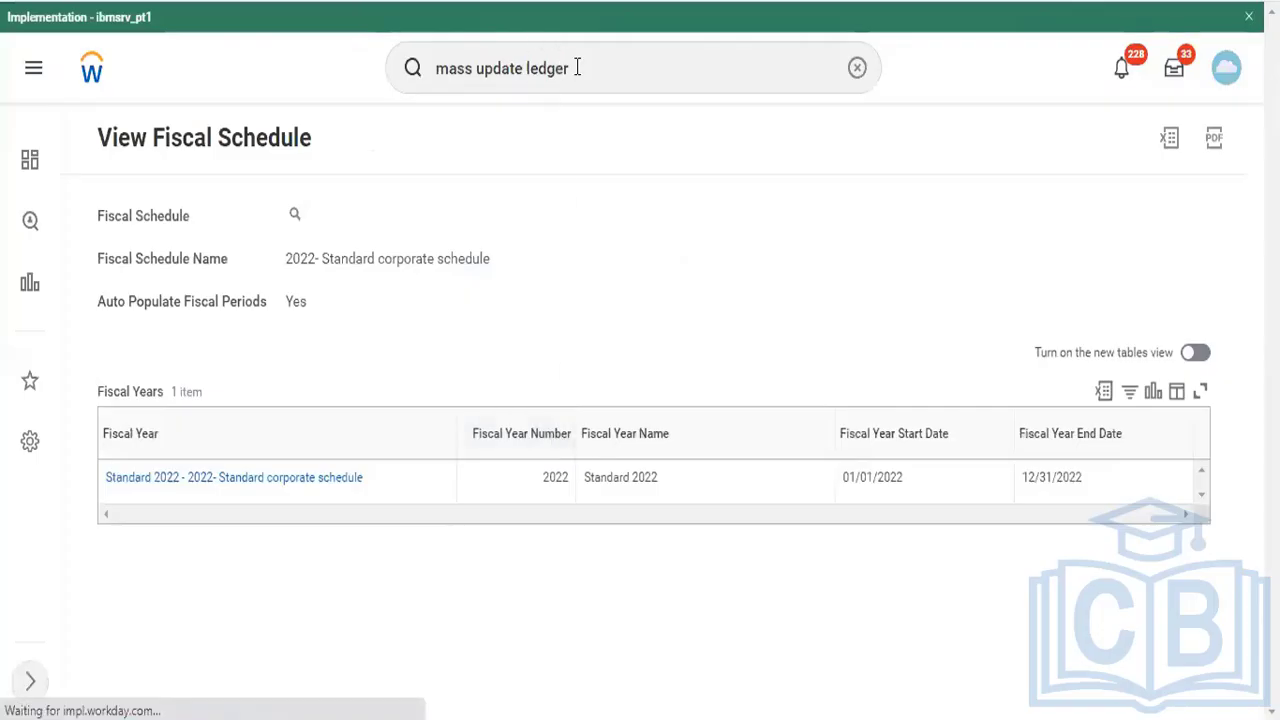
Search for "view sec for sec item" and open the View Security for Securable Item report.
right_click(577, 68)
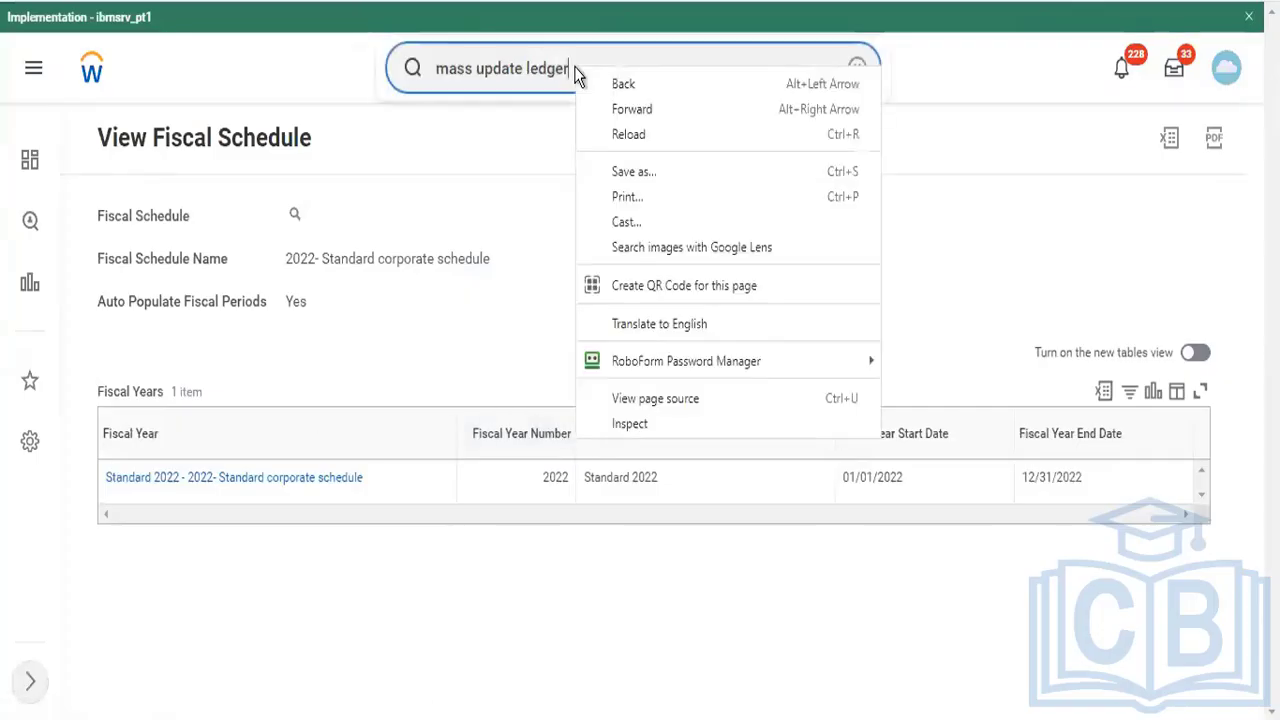
click(583, 67)
key(ctrl+a)
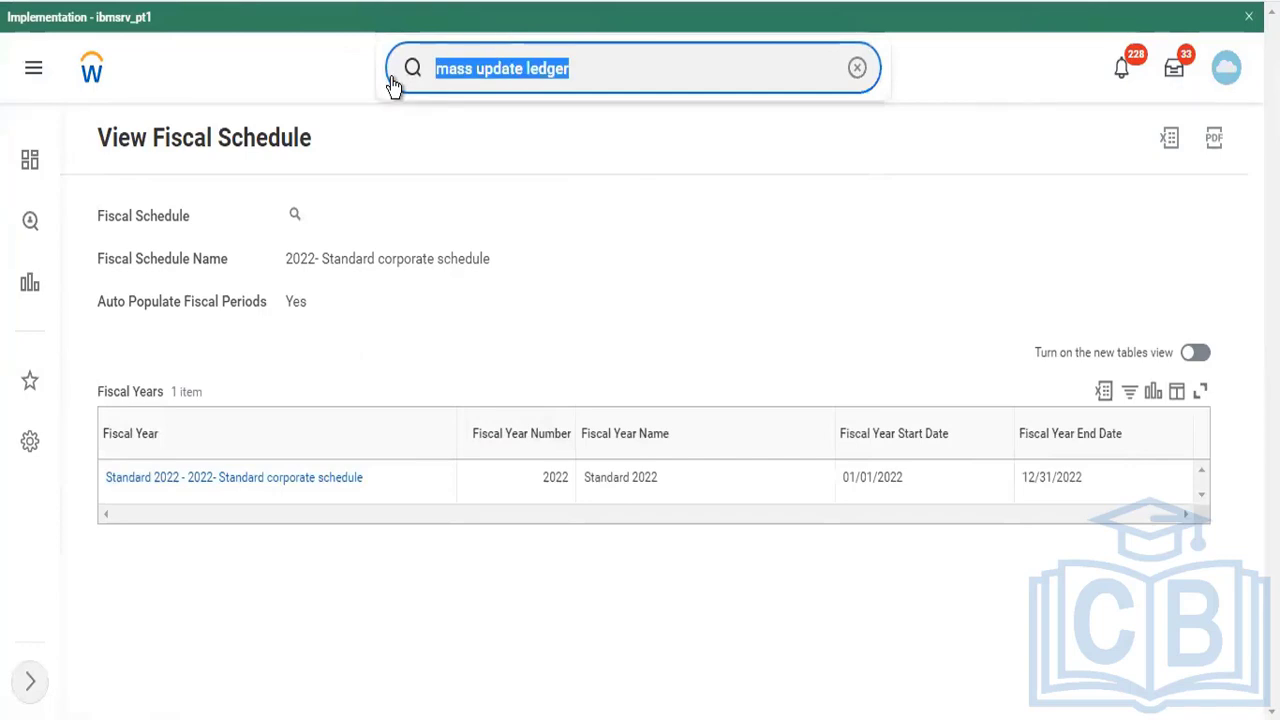
text(view sec fo)
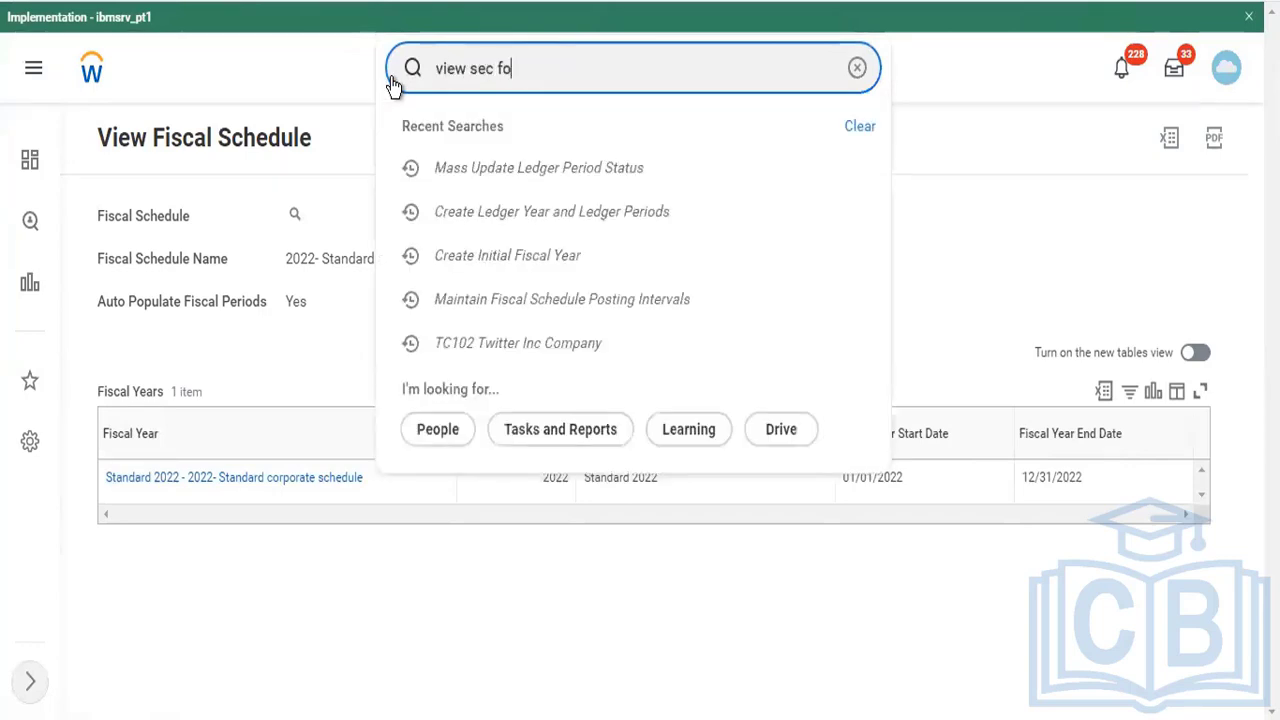
text(r sec item)
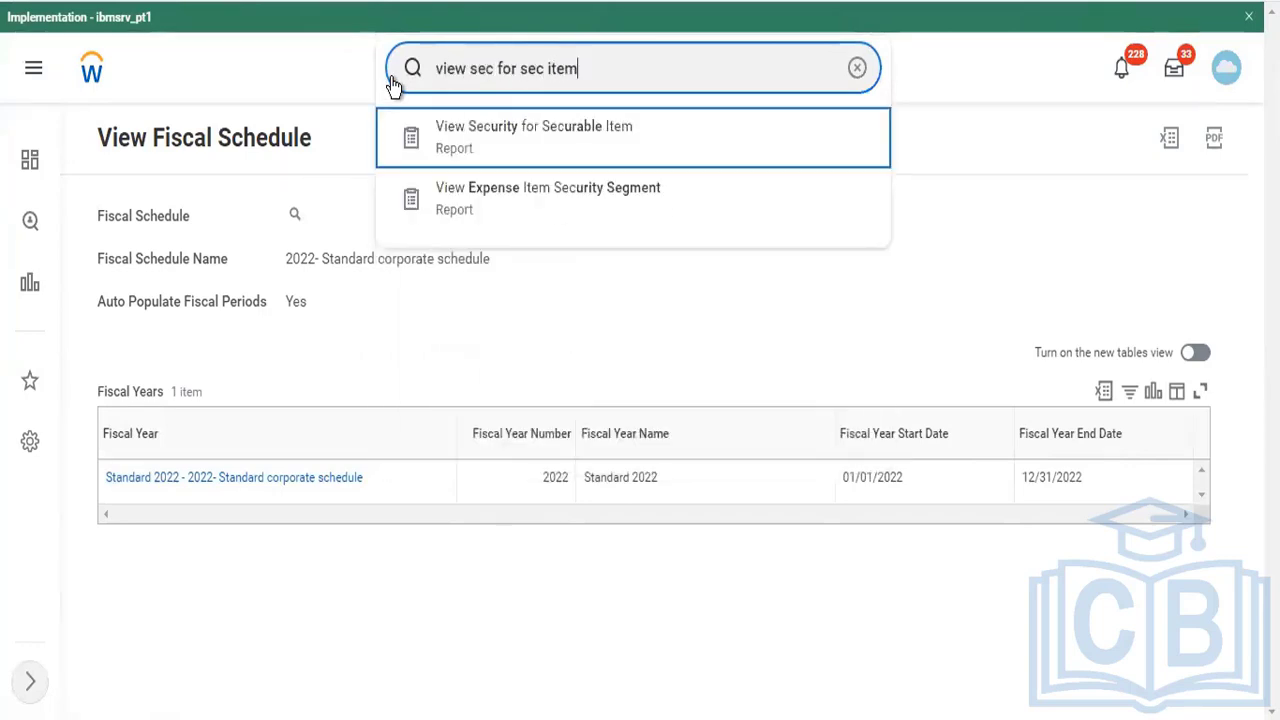
key(Return)
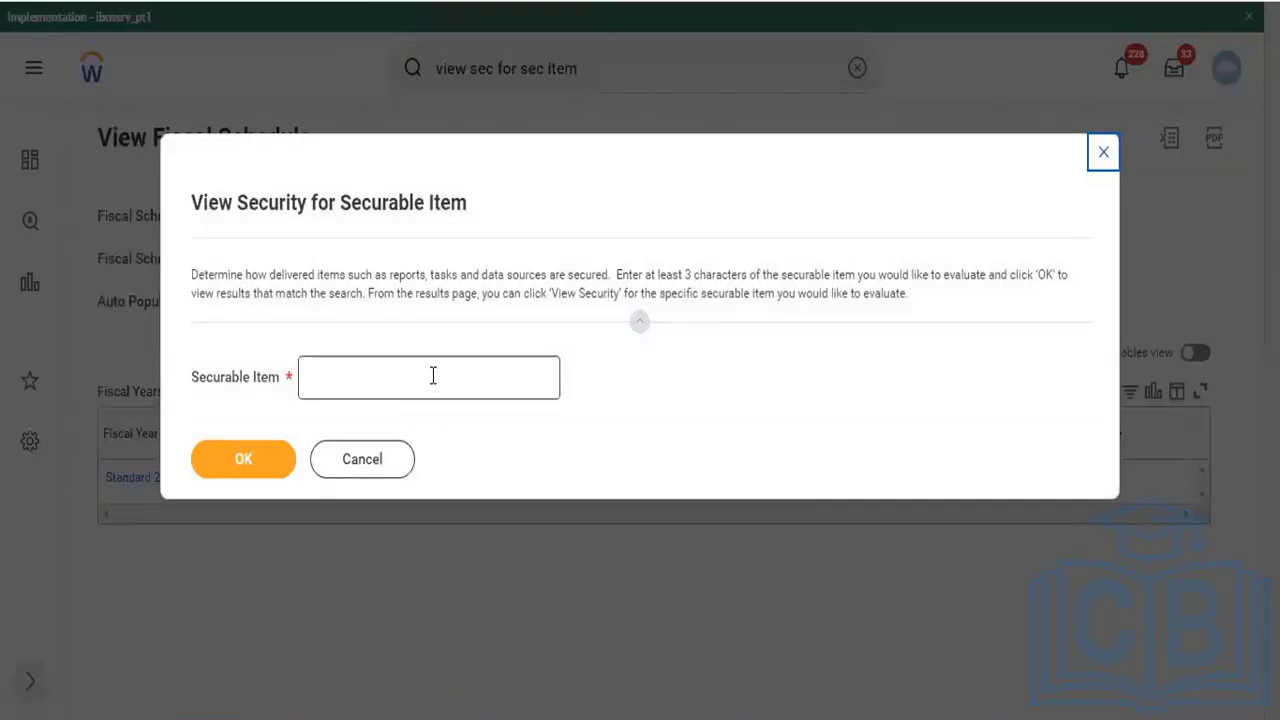
Run the security report for the securable item "mass update ledger".
text(mass update  led)
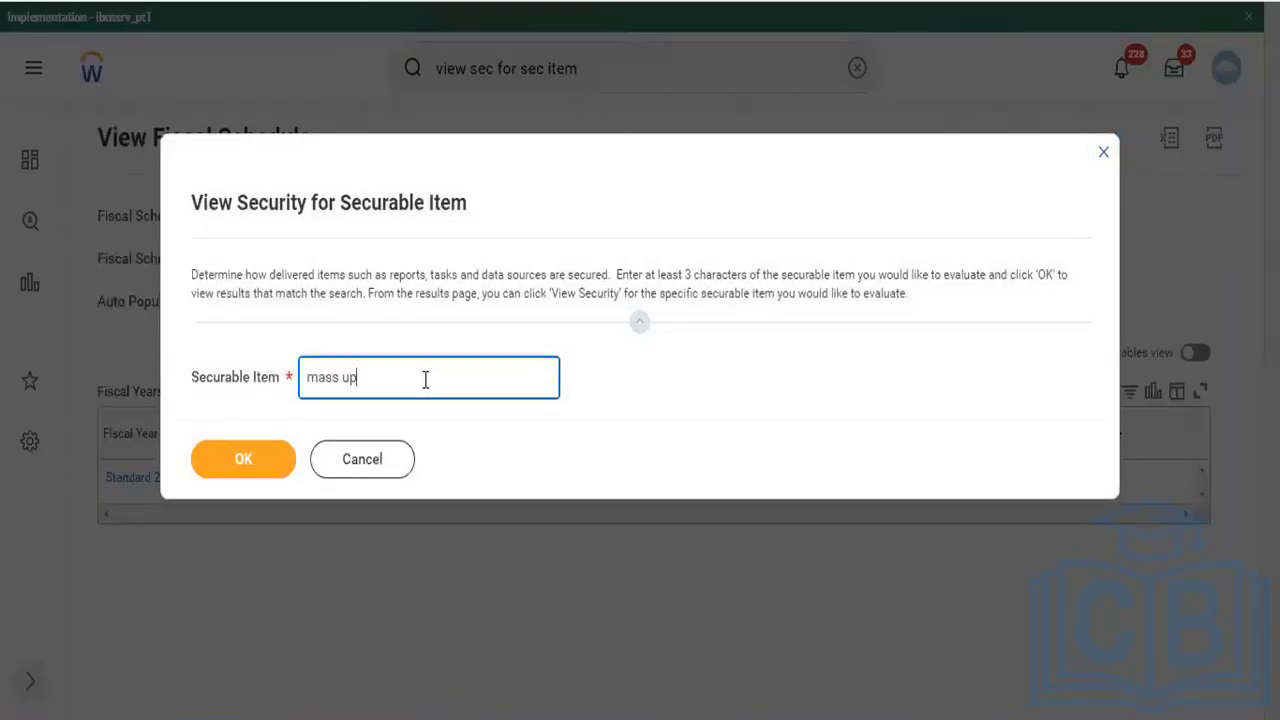
text(er)
key(BackSpace)
key(BackSpace)
text(ger)
click(220, 483)
click(256, 463)
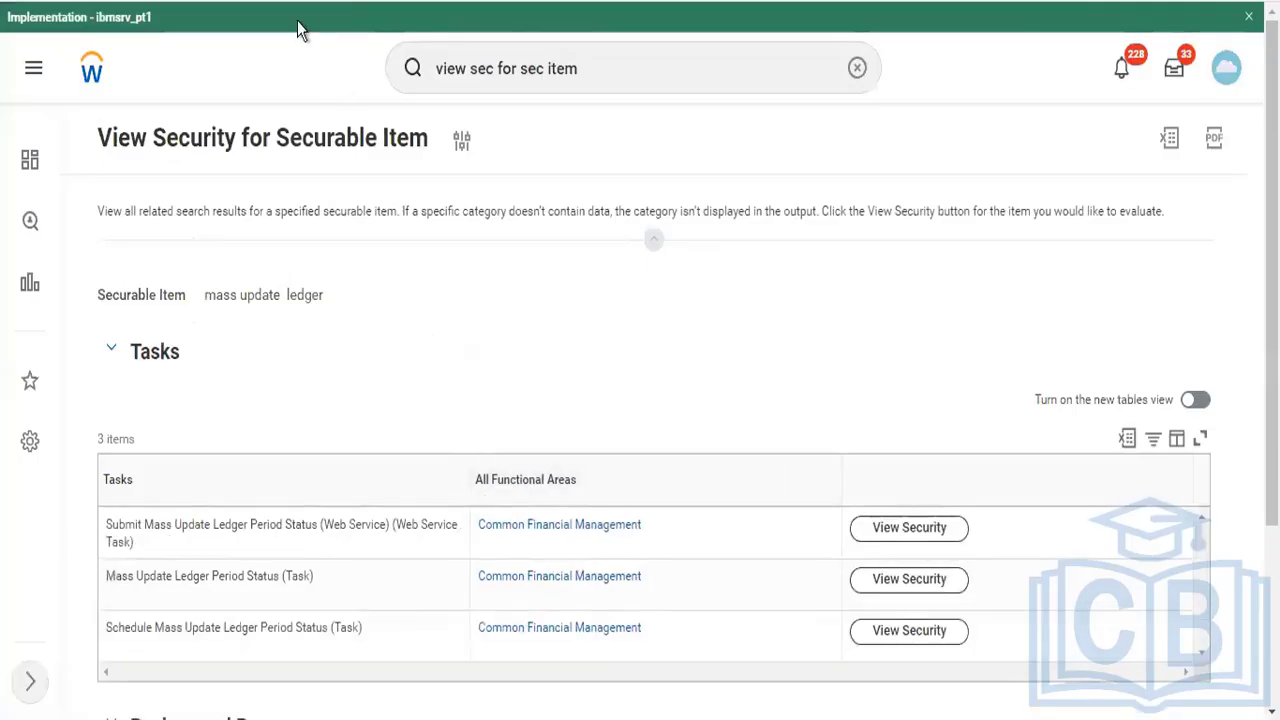
View the security of the Mass Update Ledger Period Status task and open its Process: Period End domain policy permissions for editing.
click(935, 572)
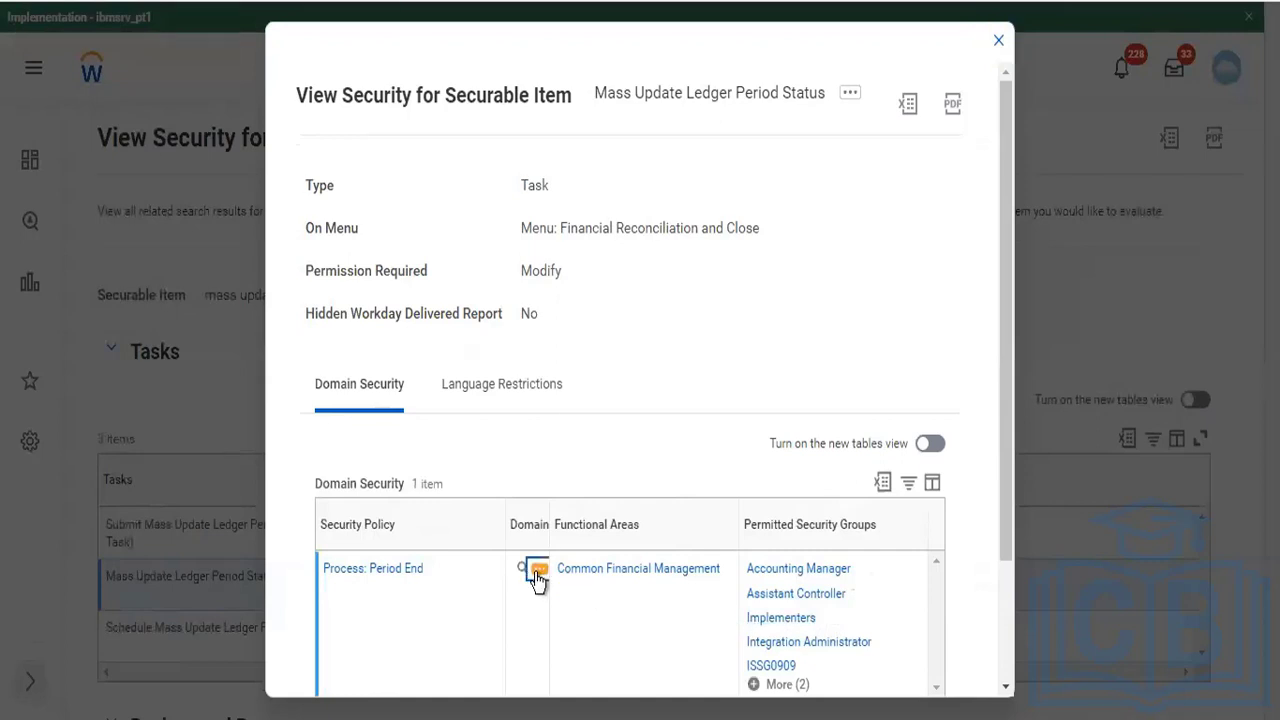
click(538, 572)
mouse_move(720, 200)
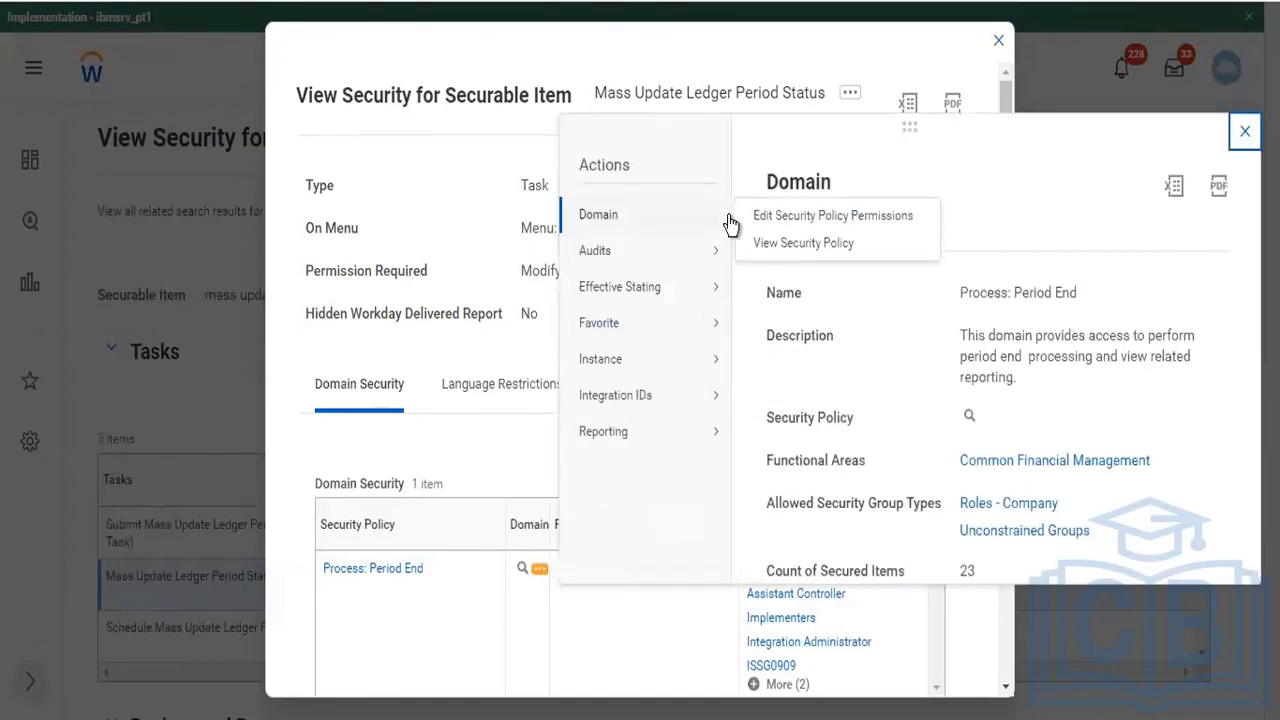
click(758, 216)
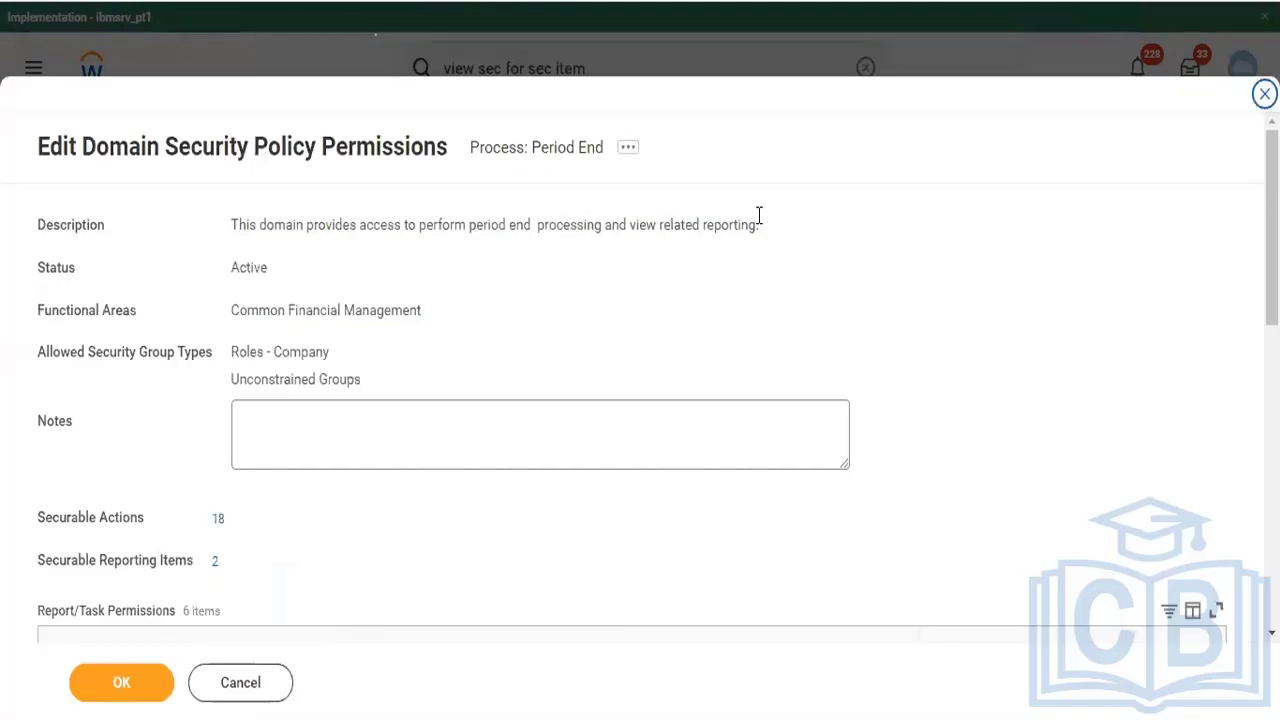
Examine the security groups with report and task permissions in the policy, including the details of Implementers.
scroll(794, 405, down, 5)
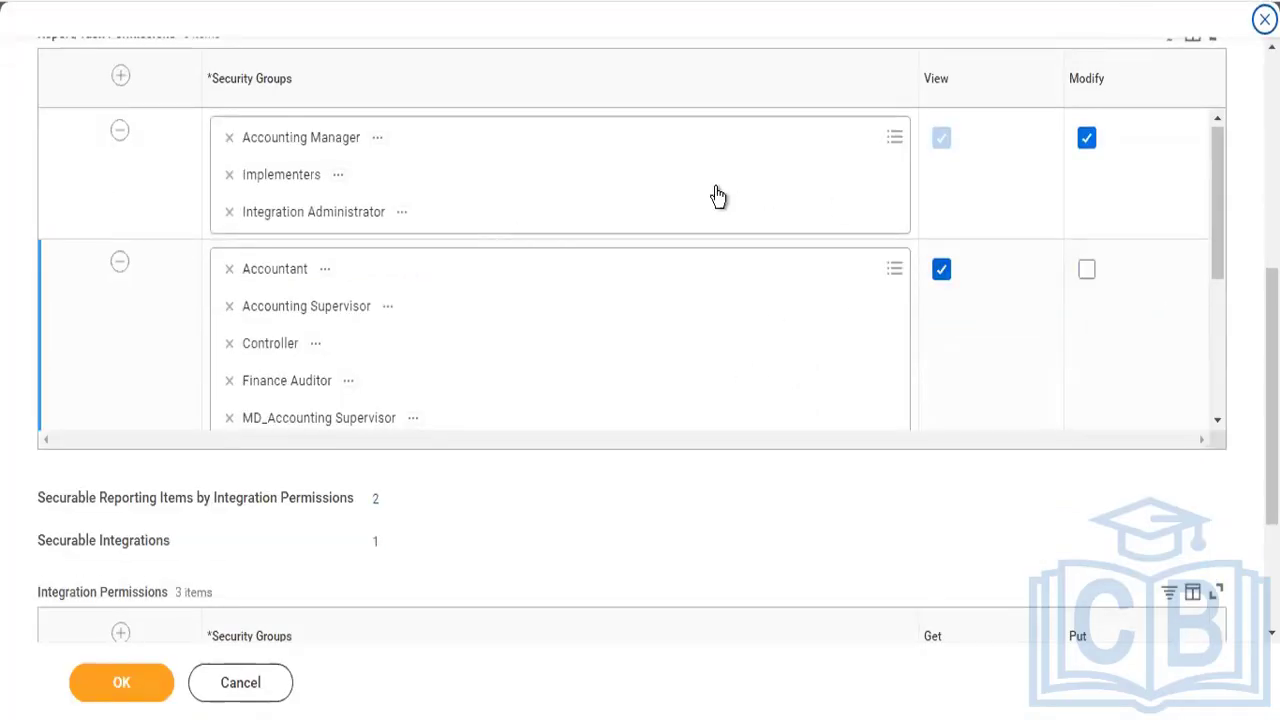
click(338, 177)
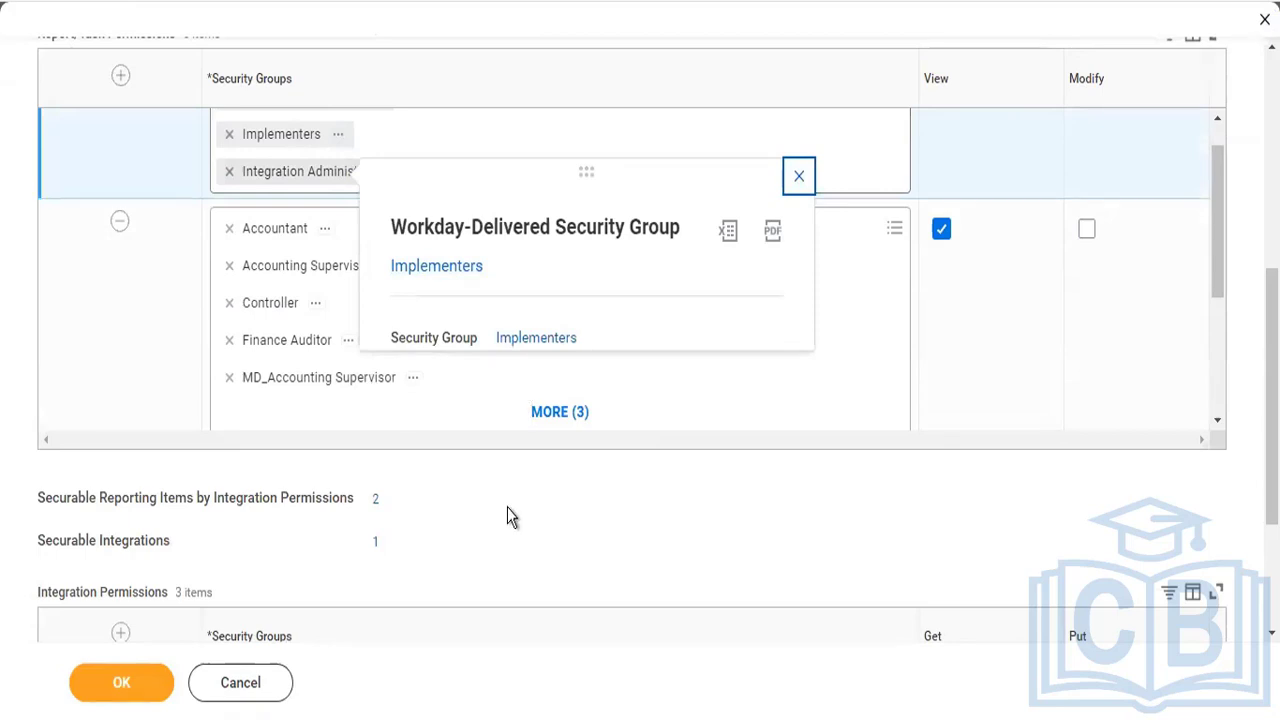
click(445, 518)
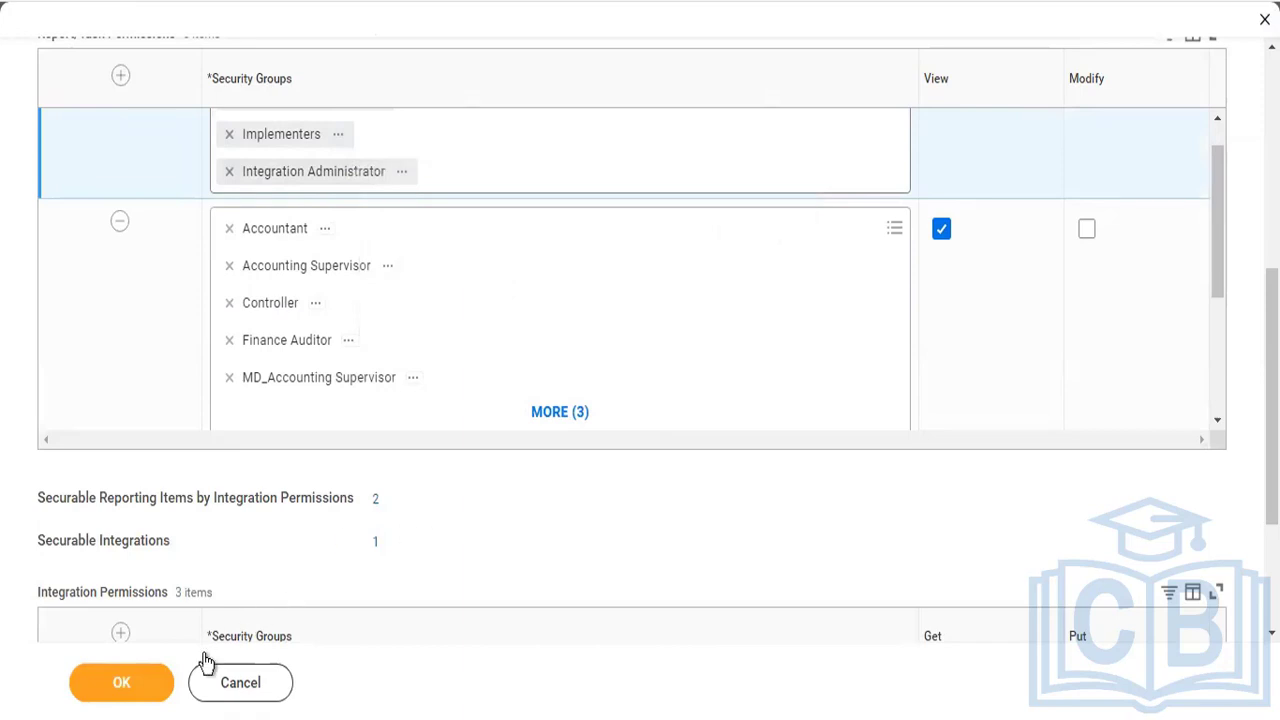
Save the Process: Period End domain policy permissions and open the Start Proxy task.
click(134, 694)
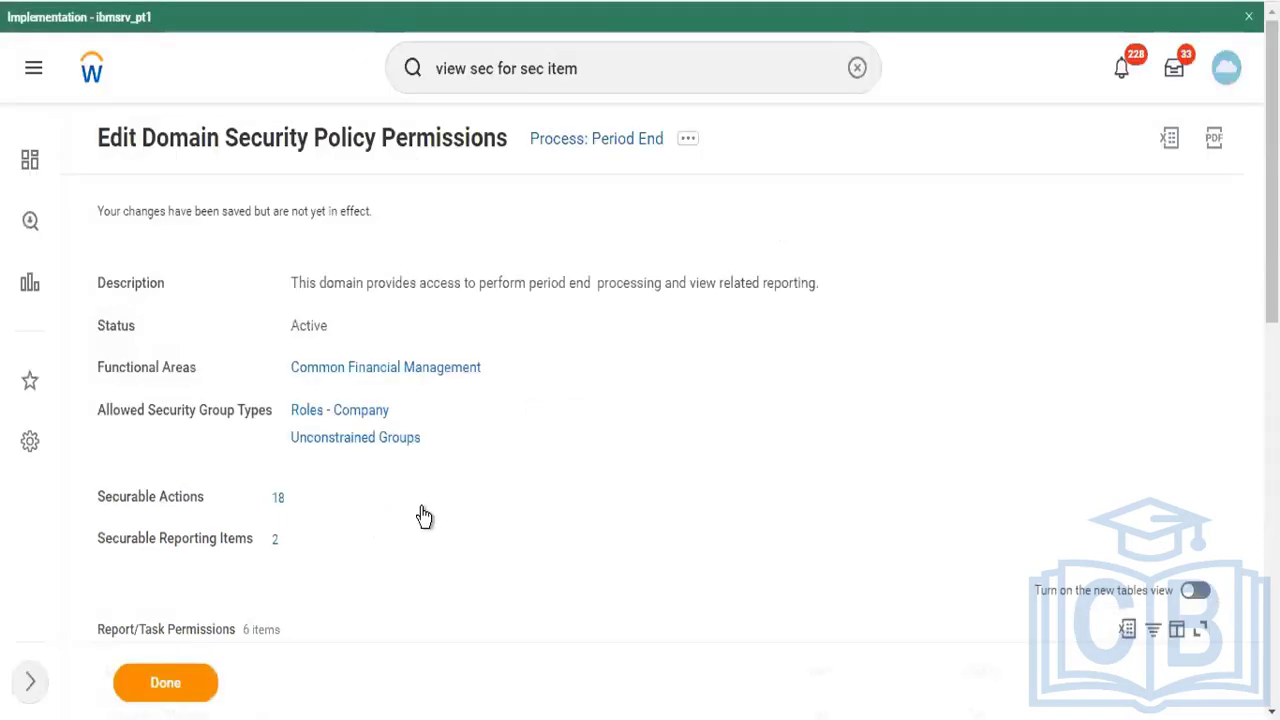
click(622, 68)
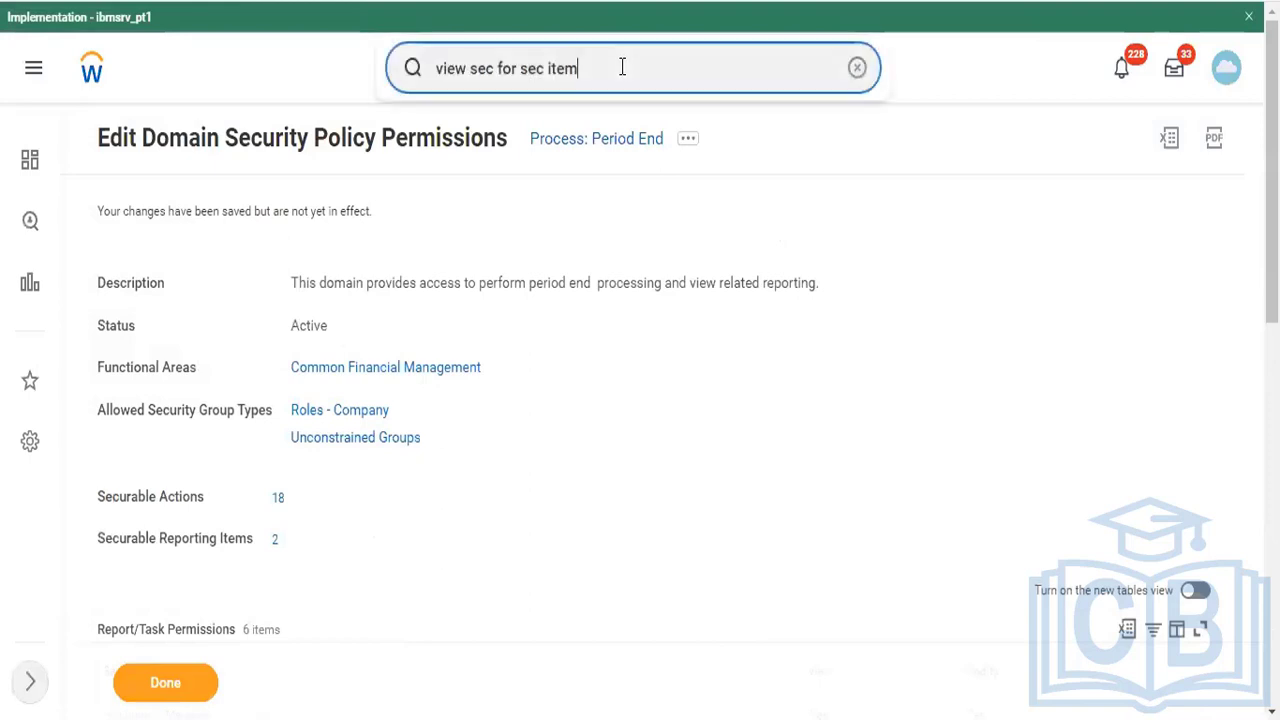
key(ctrl+a)
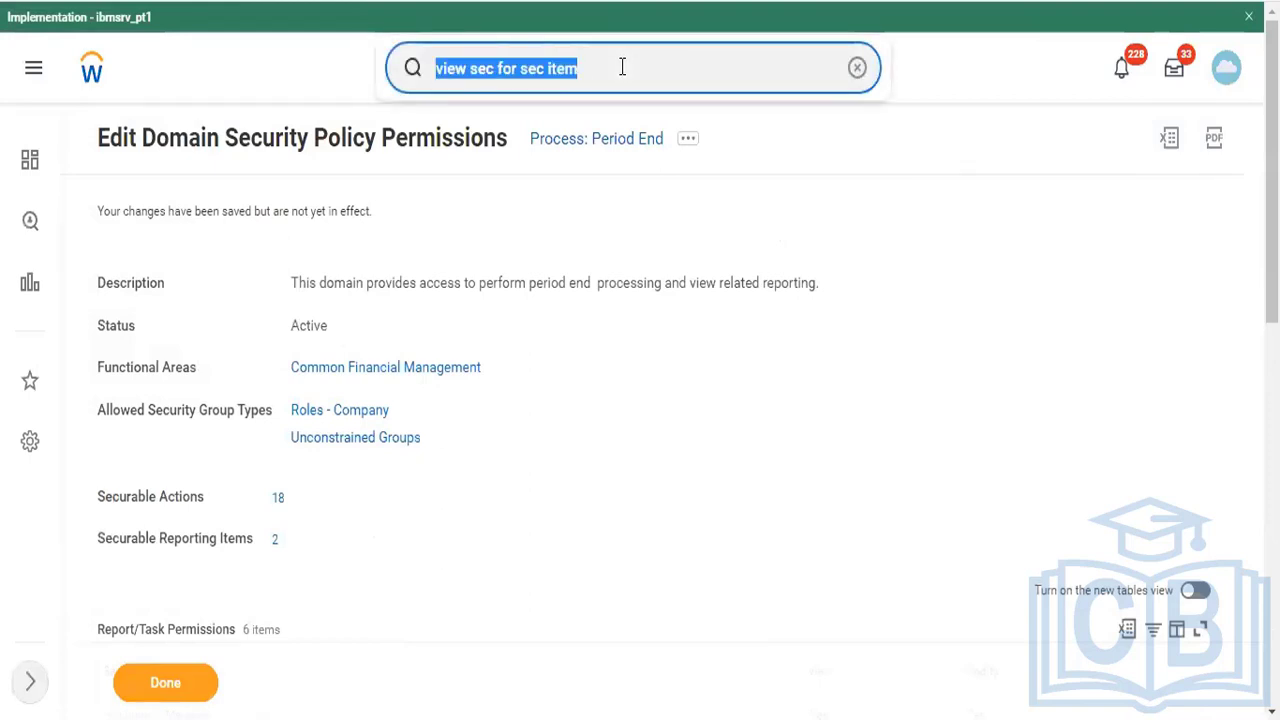
text(star)
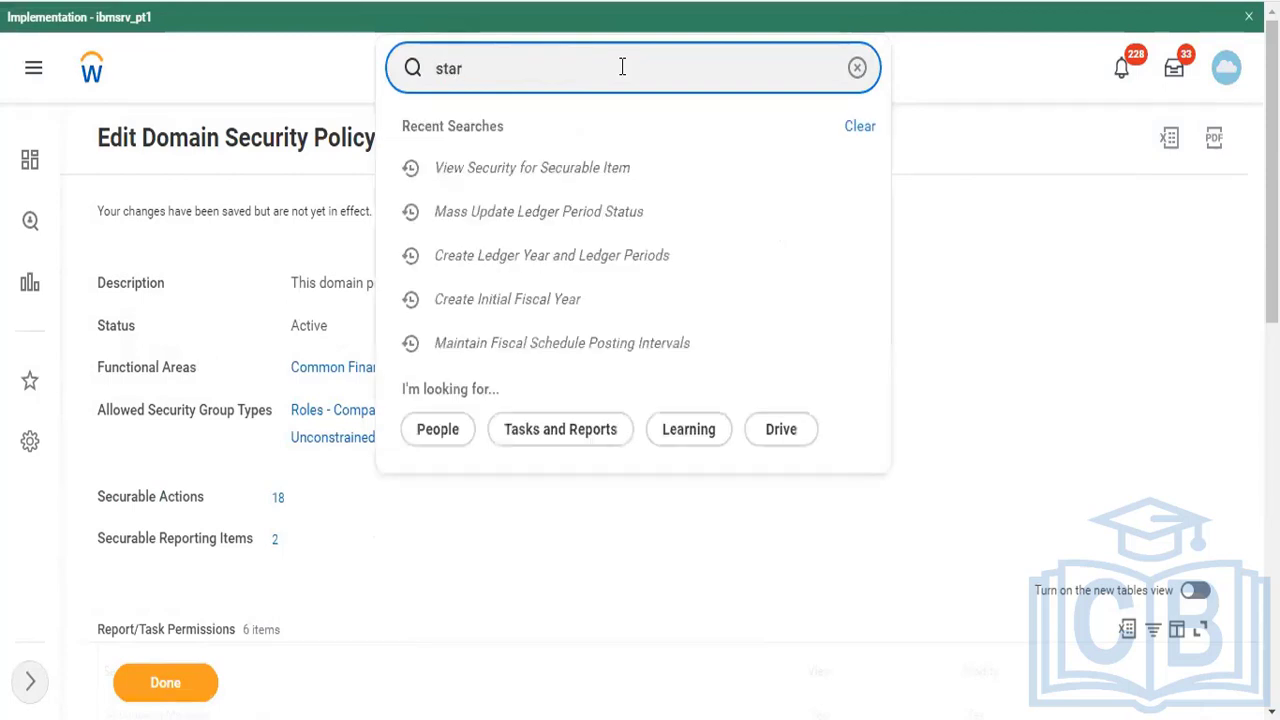
text(t prox)
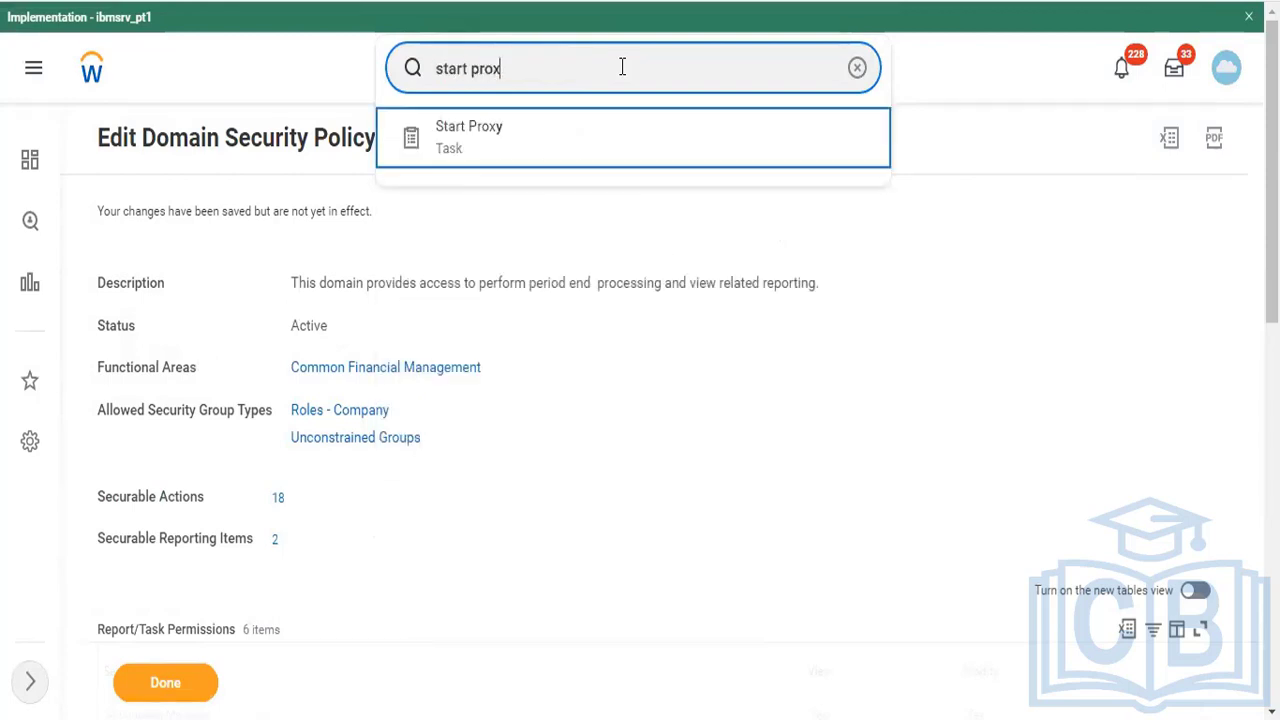
key(Return)
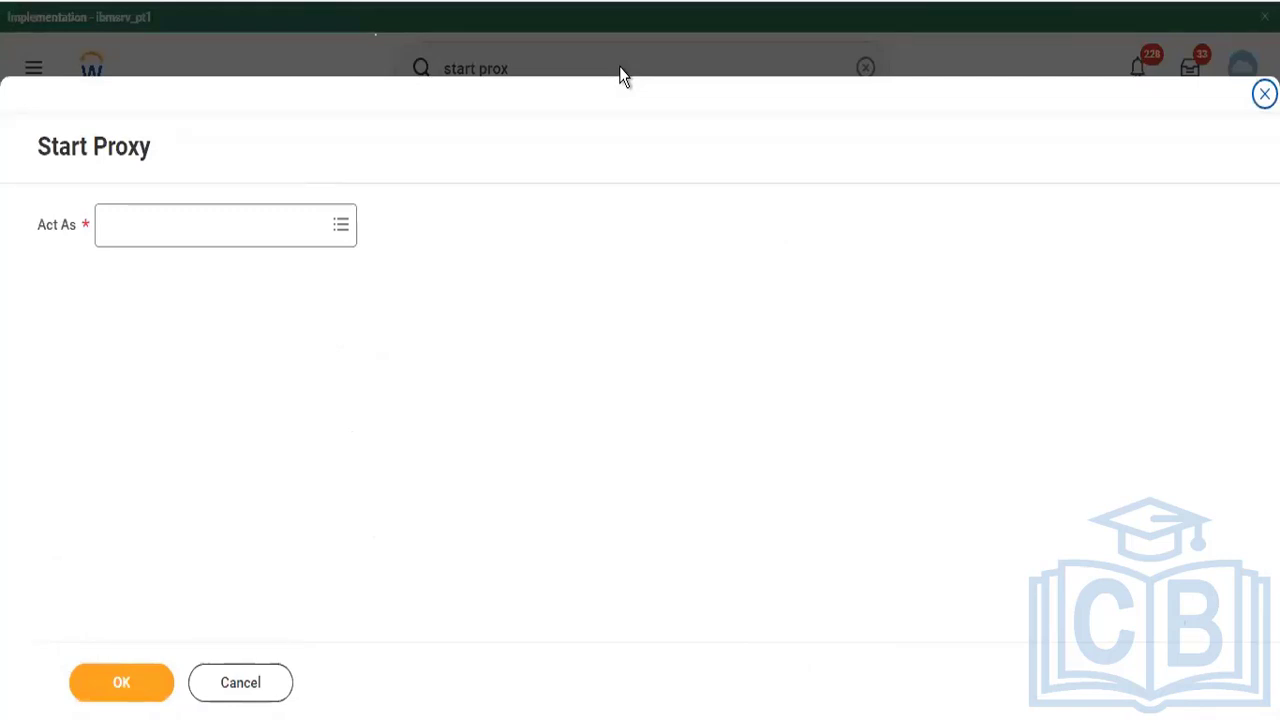
Start a proxy session acting as the Chief Financial Officer.
click(190, 228)
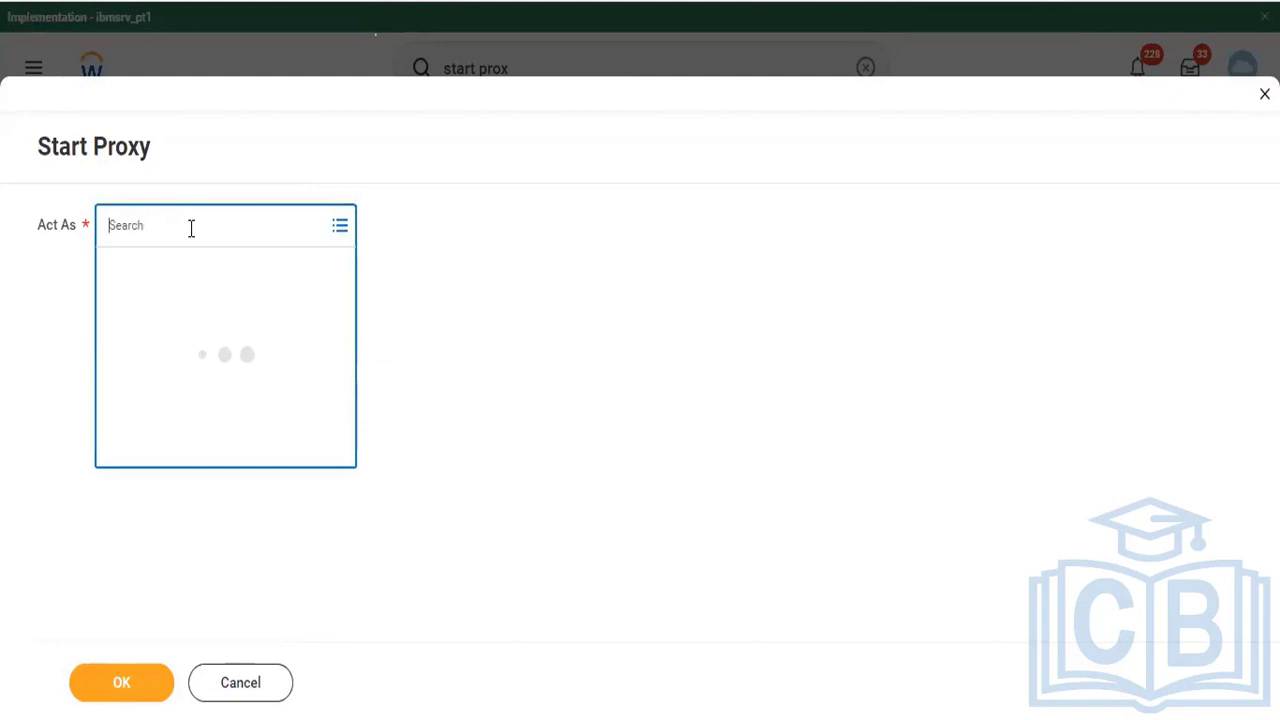
text(ter ser)
click(127, 683)
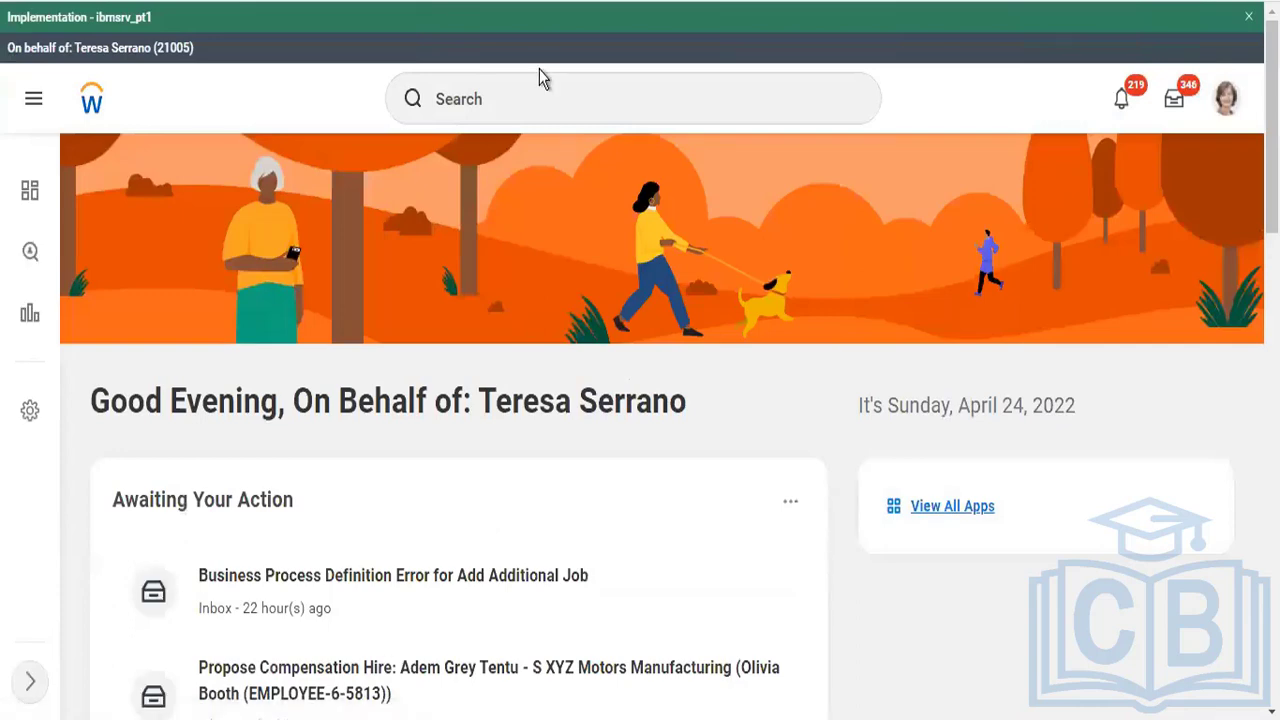
click(523, 114)
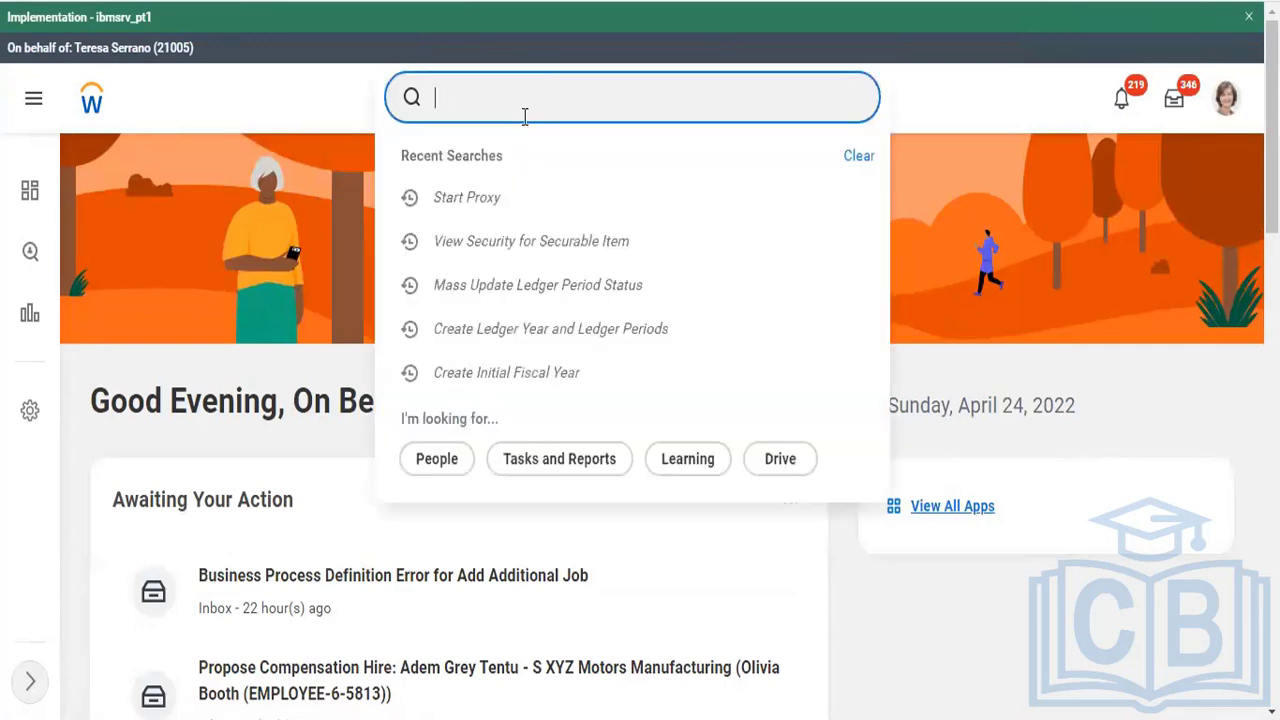
text(ter ser)
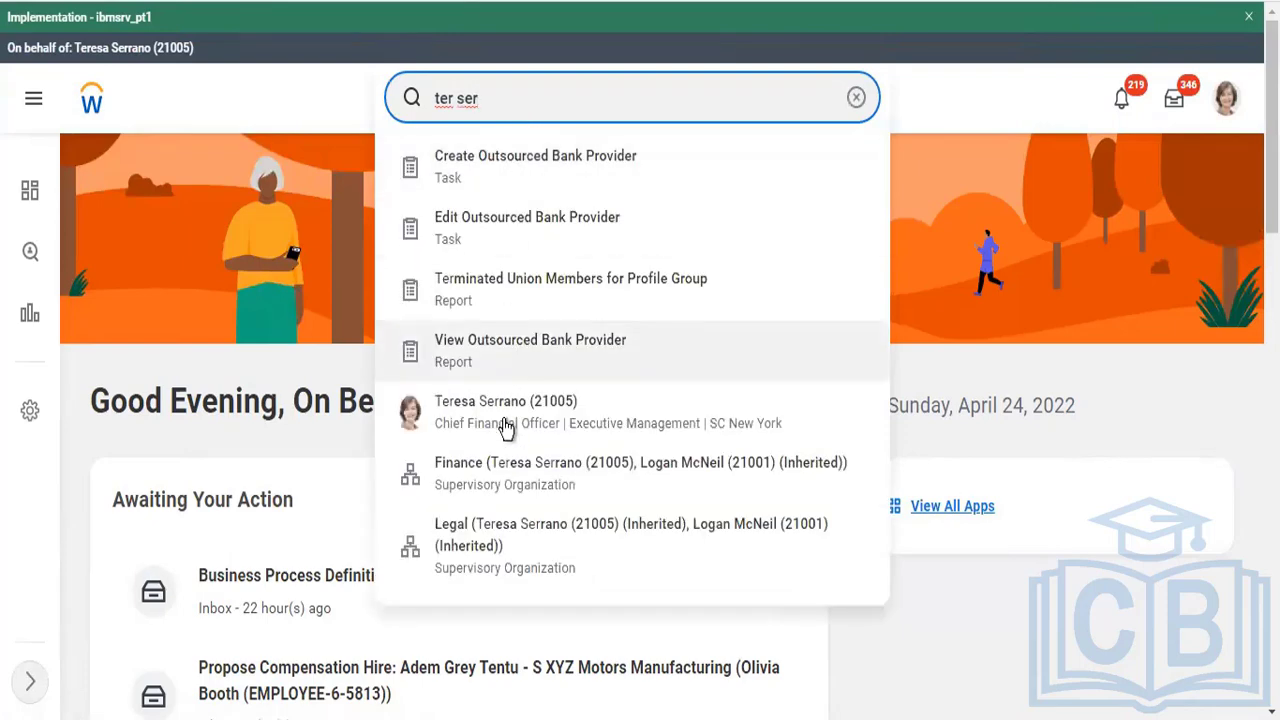
click(508, 438)
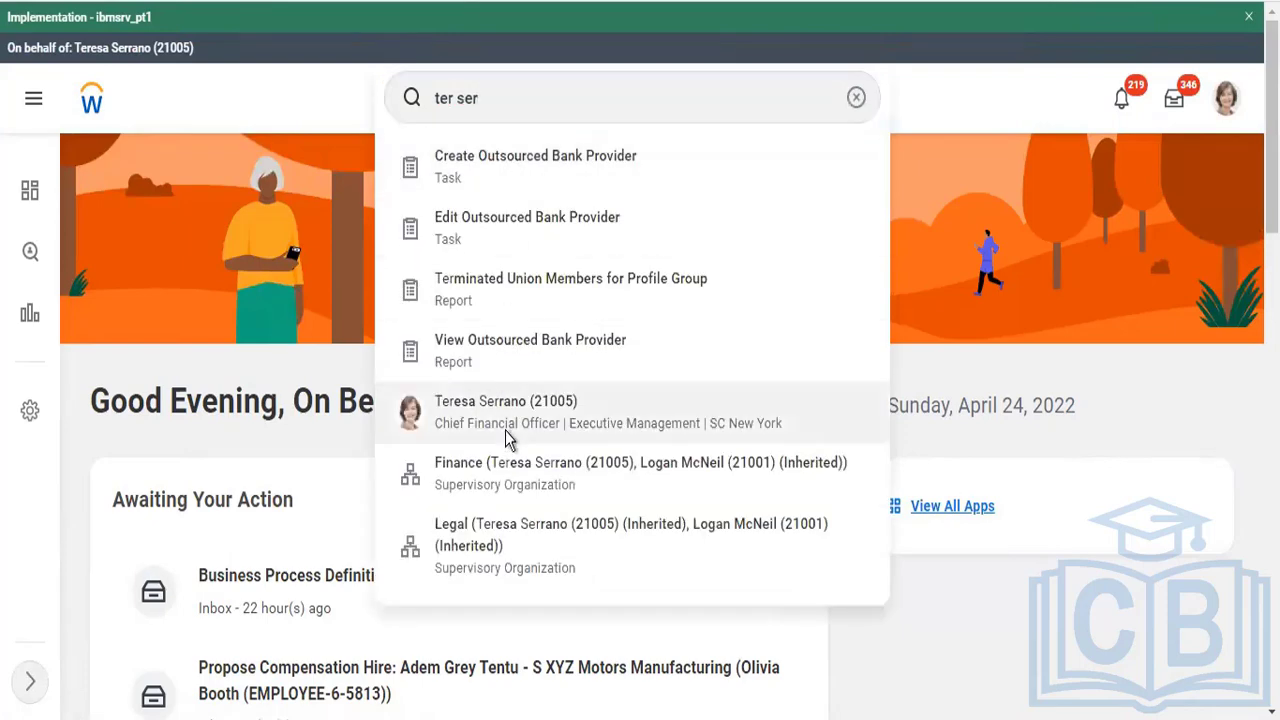
click(507, 438)
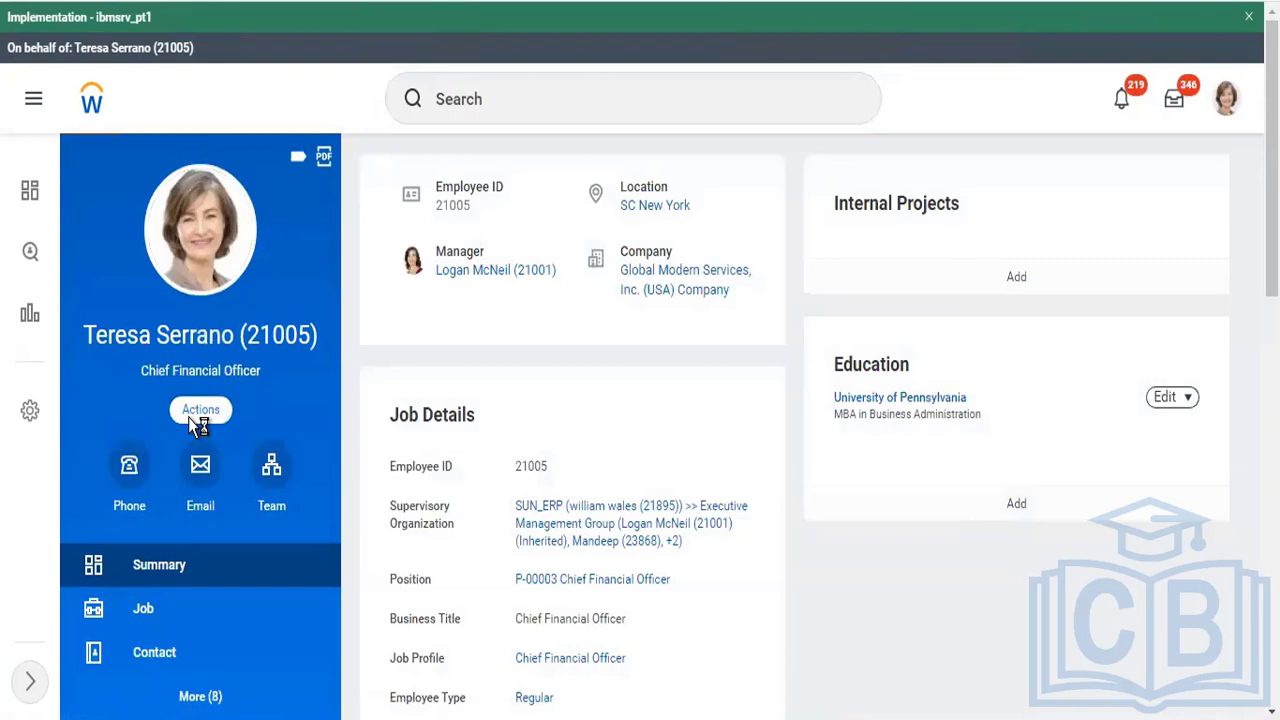
click(192, 418)
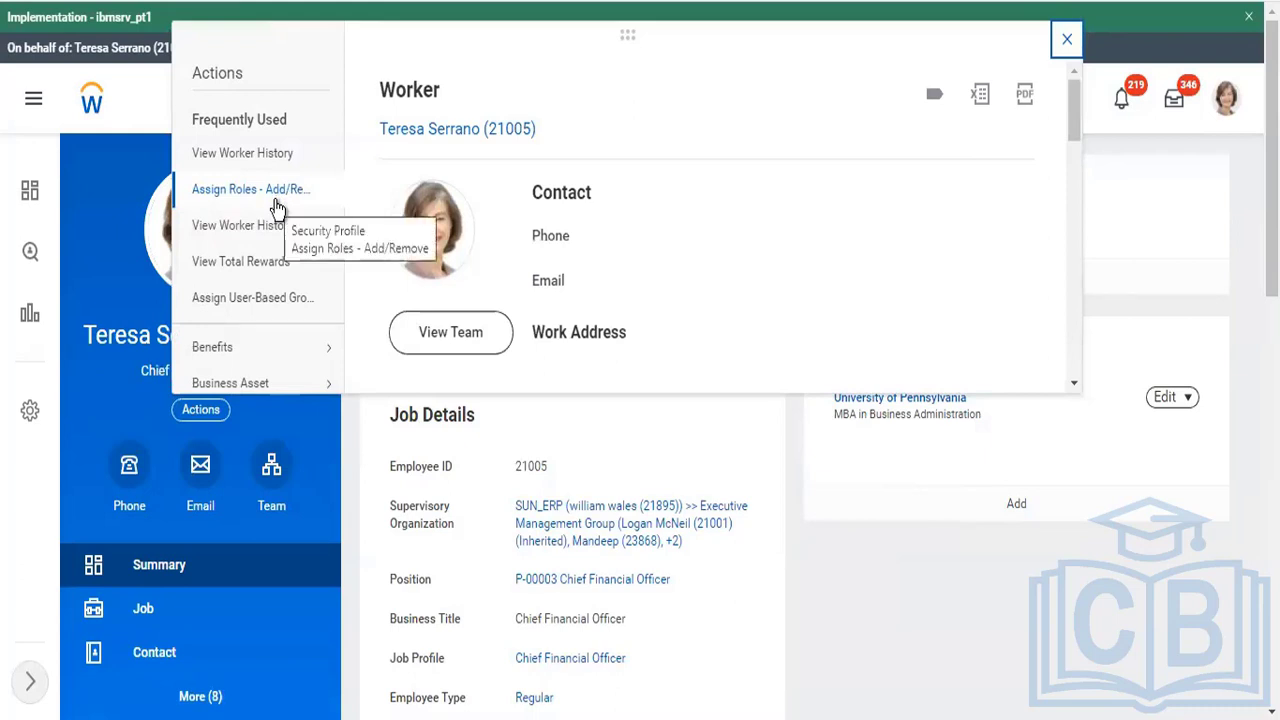
click(274, 205)
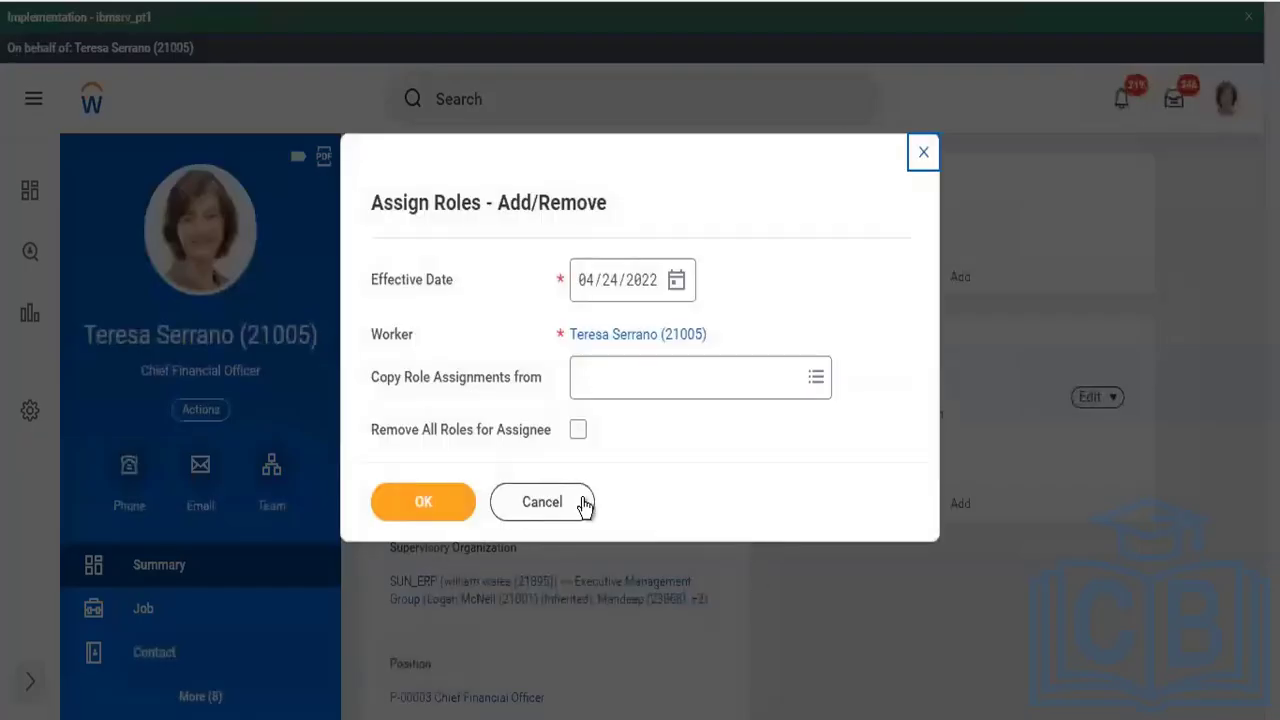
click(578, 503)
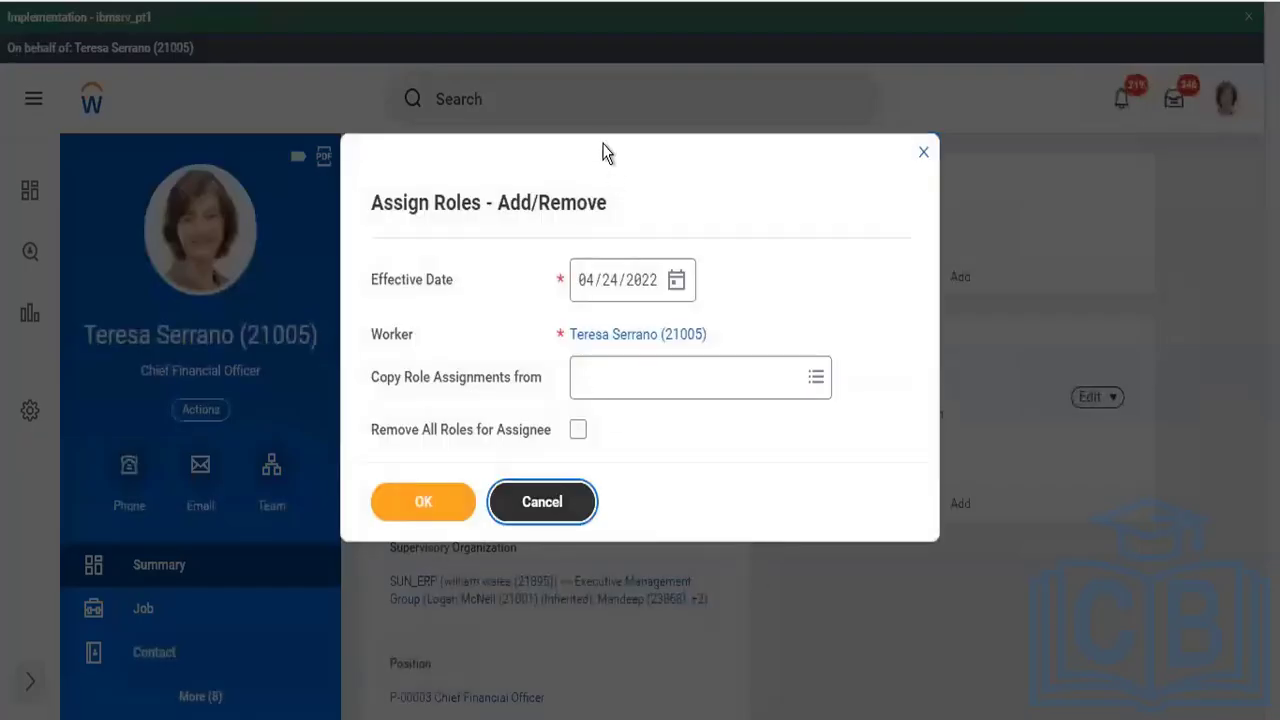
Search for "Gopal indus", open GC101 Gopal Industries LLC Company and display its assigned roles.
click(592, 105)
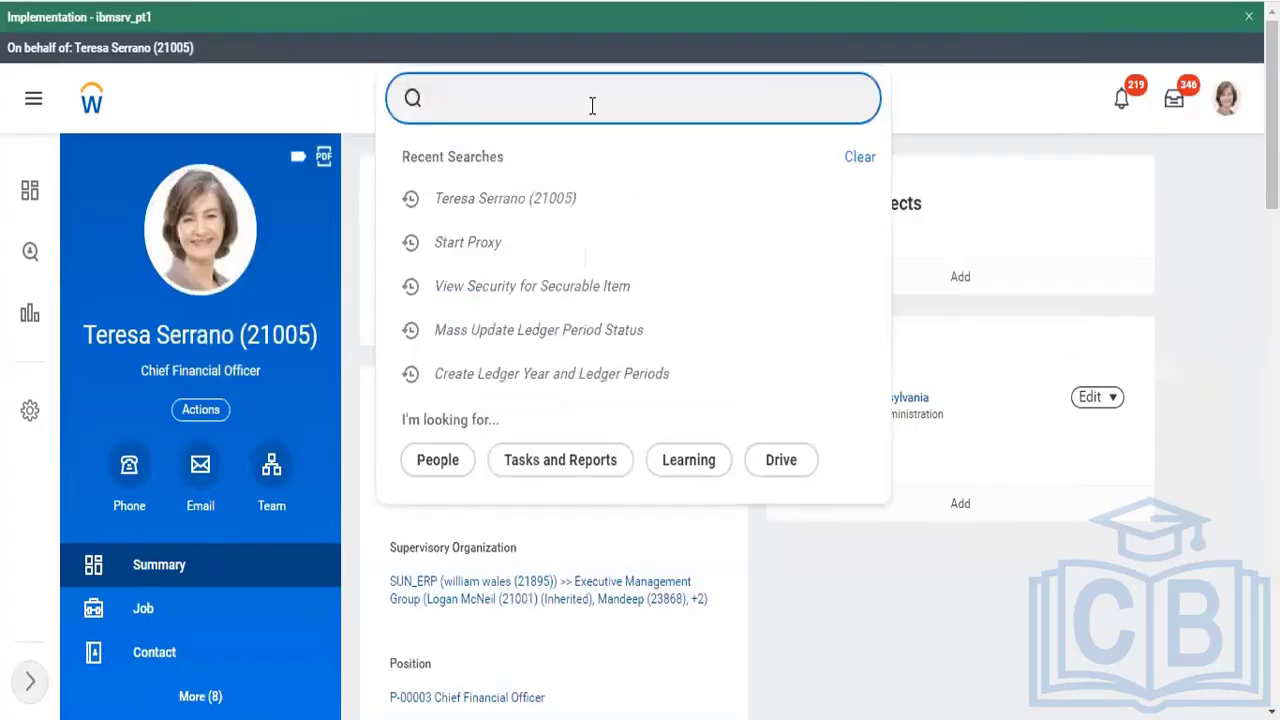
text(G)
key(Return)
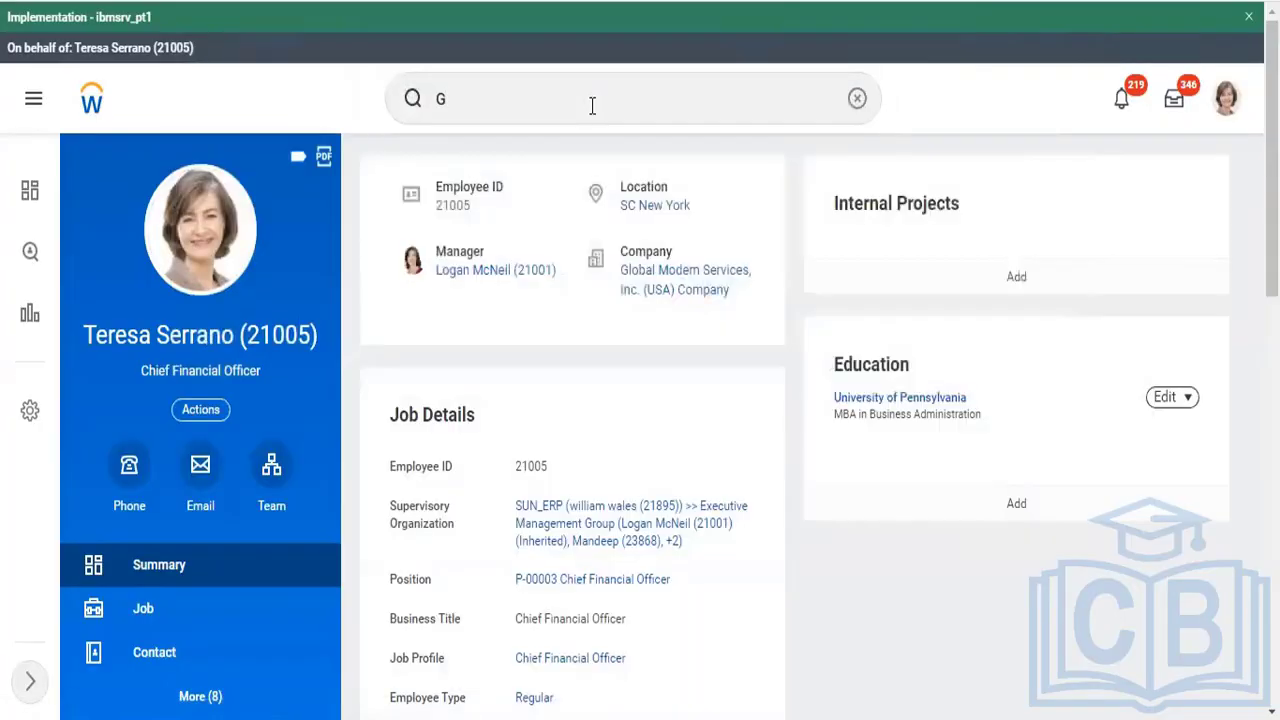
click(592, 105)
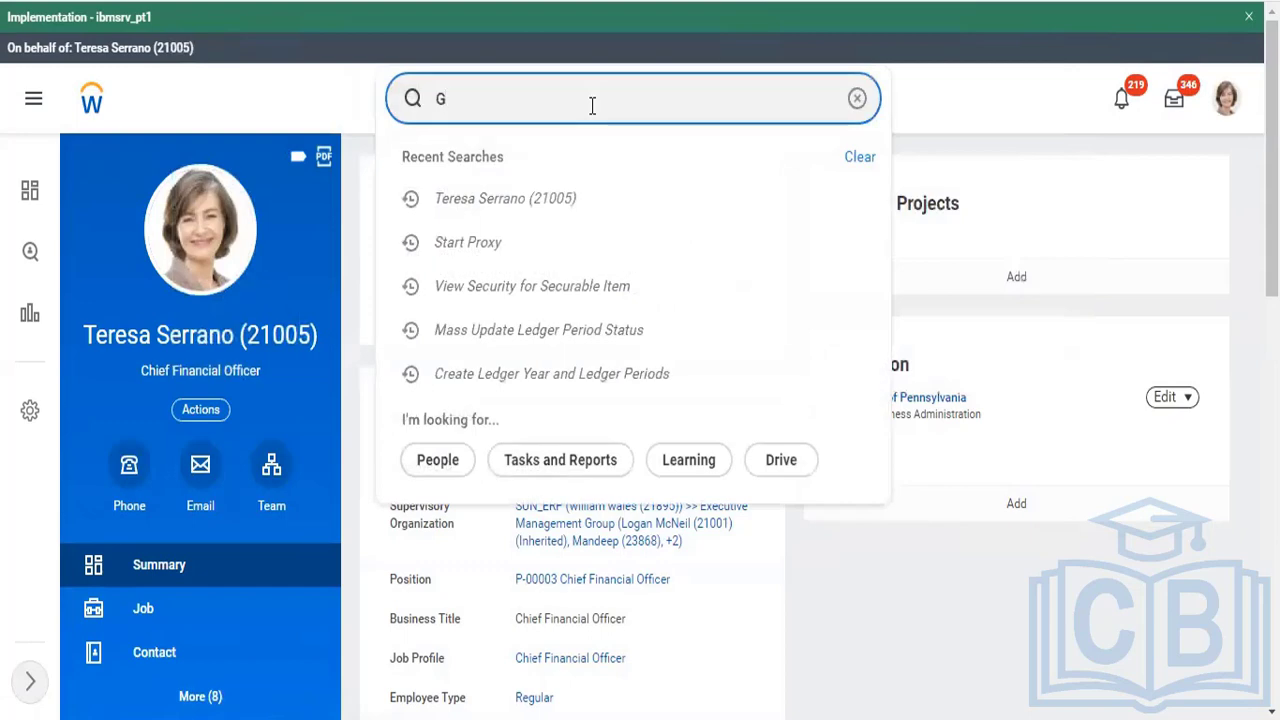
text(opal in)
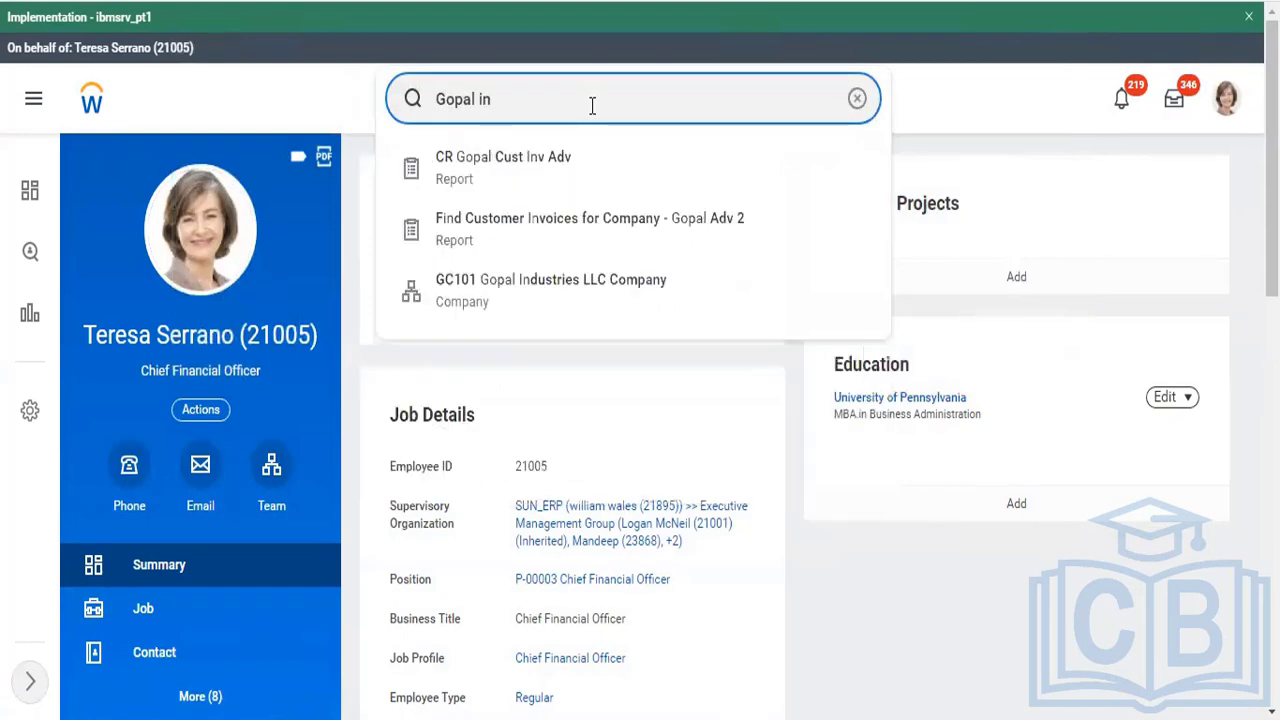
text(dus)
click(553, 187)
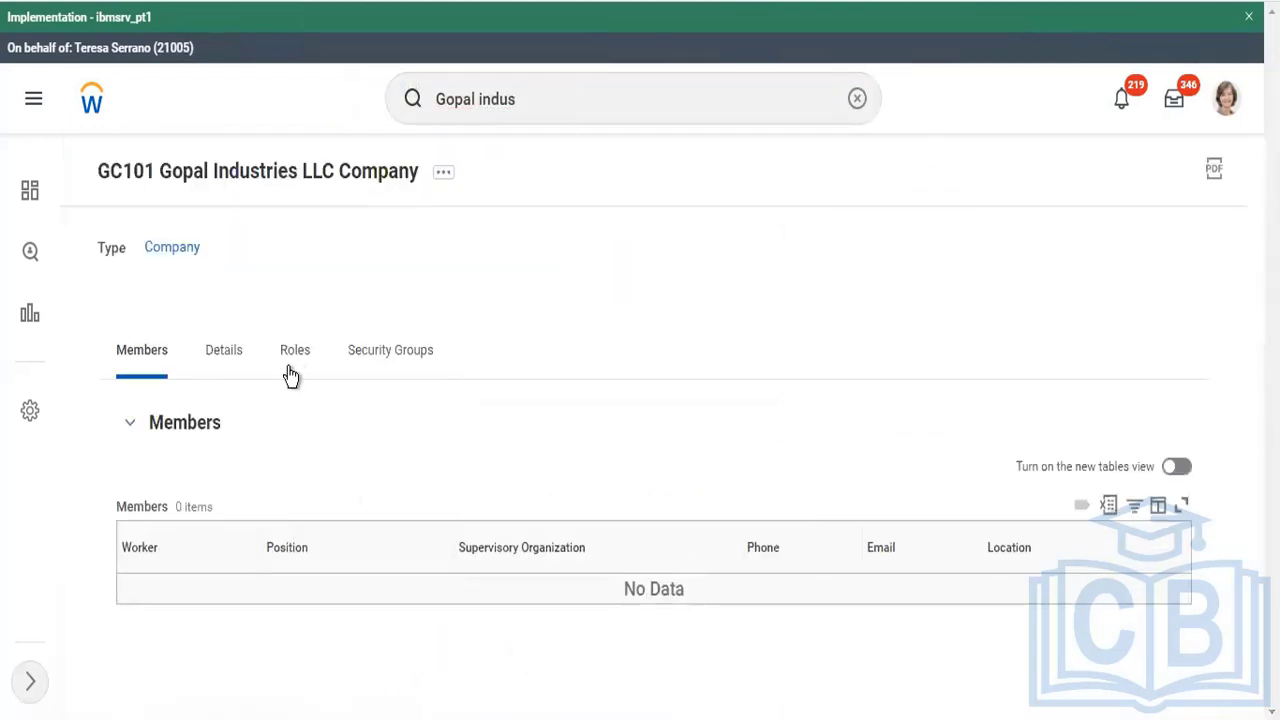
click(291, 365)
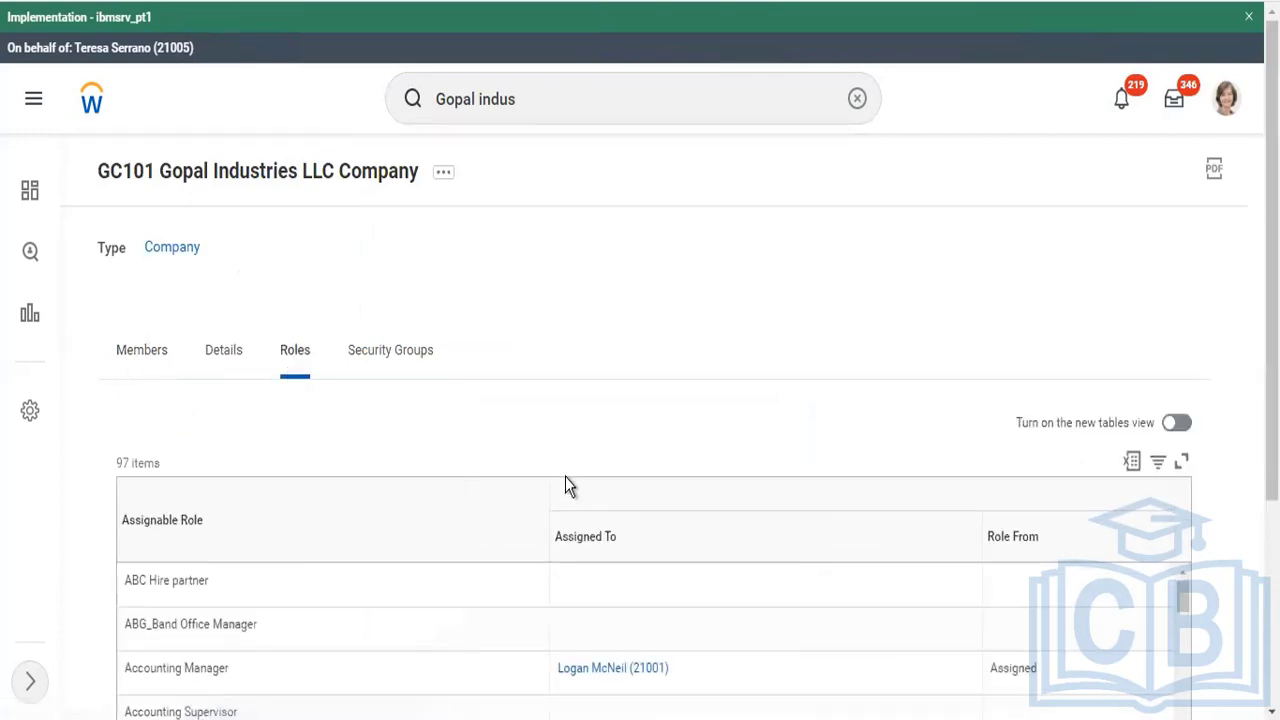
scroll(565, 486, down, 3)
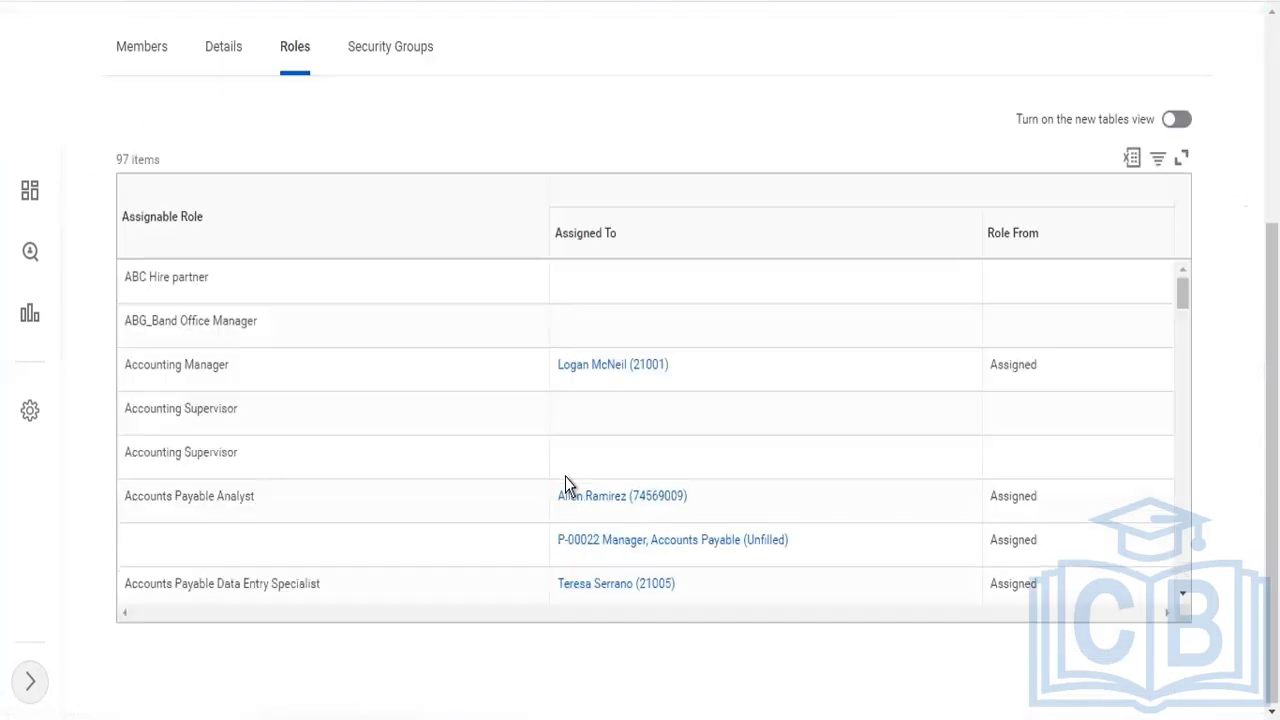
Open the position assigned as Accounting Manager and run Assign Roles (Do Not Use) for it with the preset effective date.
click(655, 371)
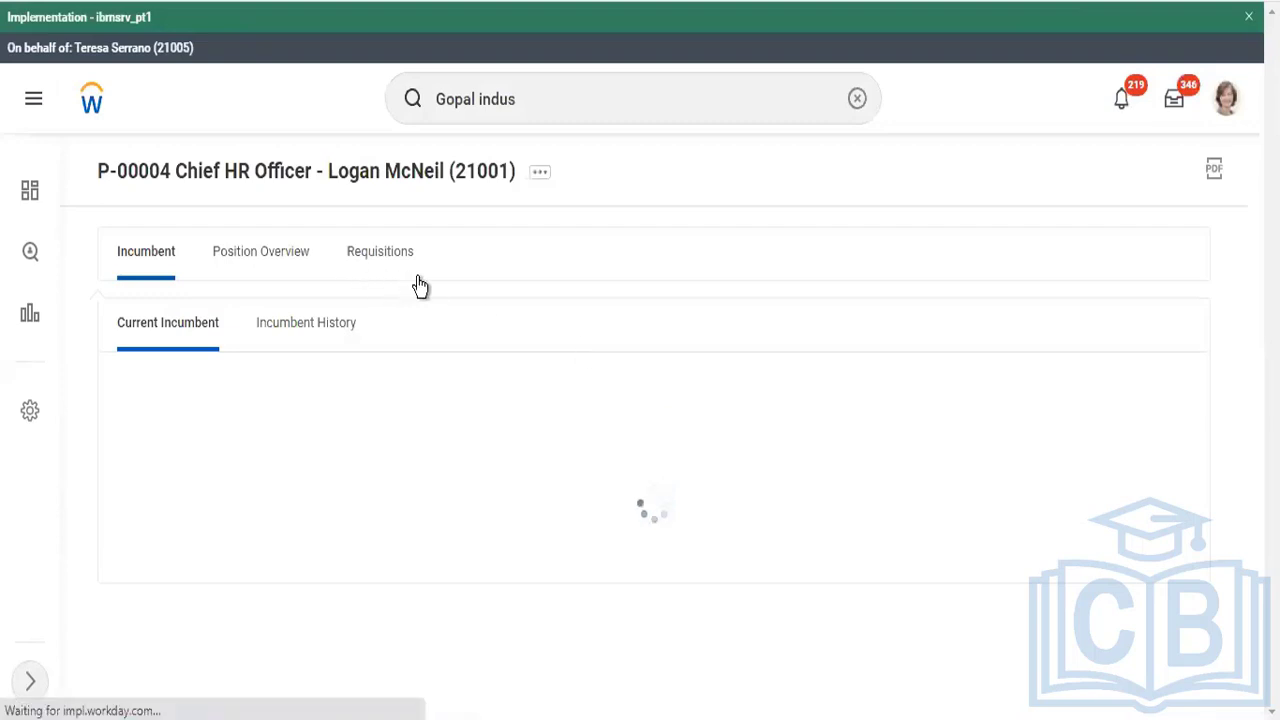
click(541, 176)
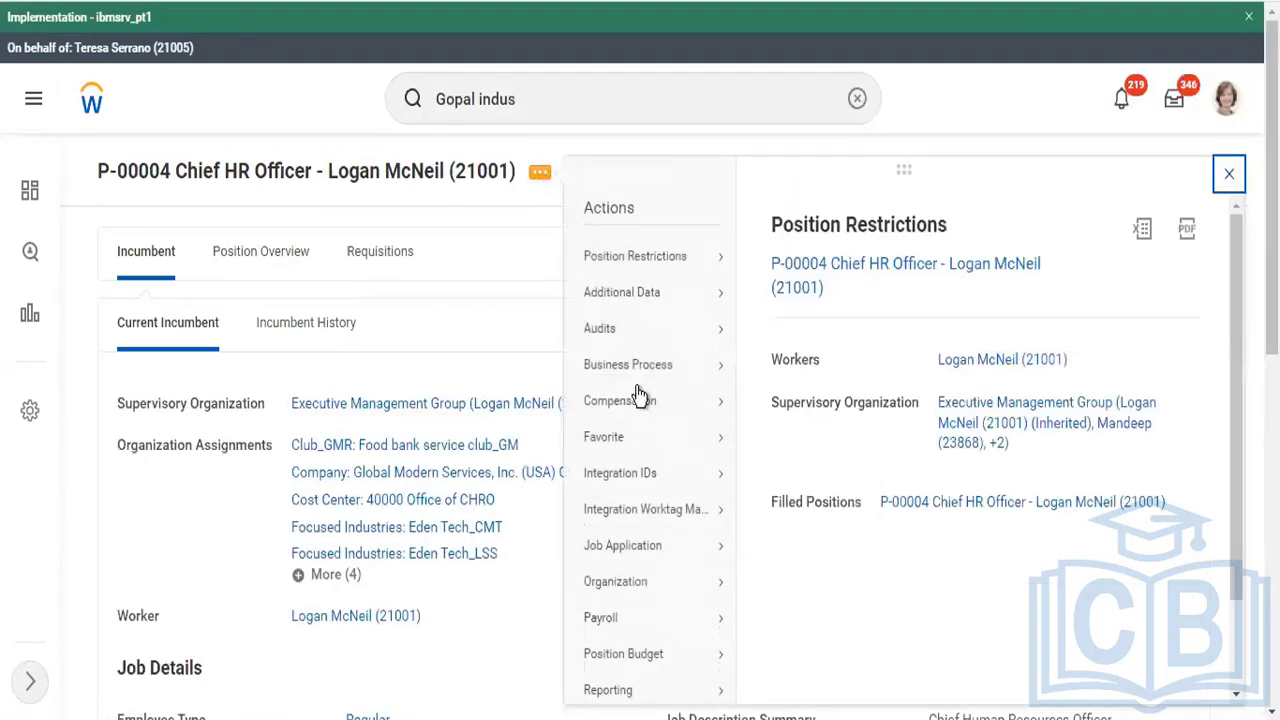
scroll(641, 396, down, 2)
mouse_move(709, 614)
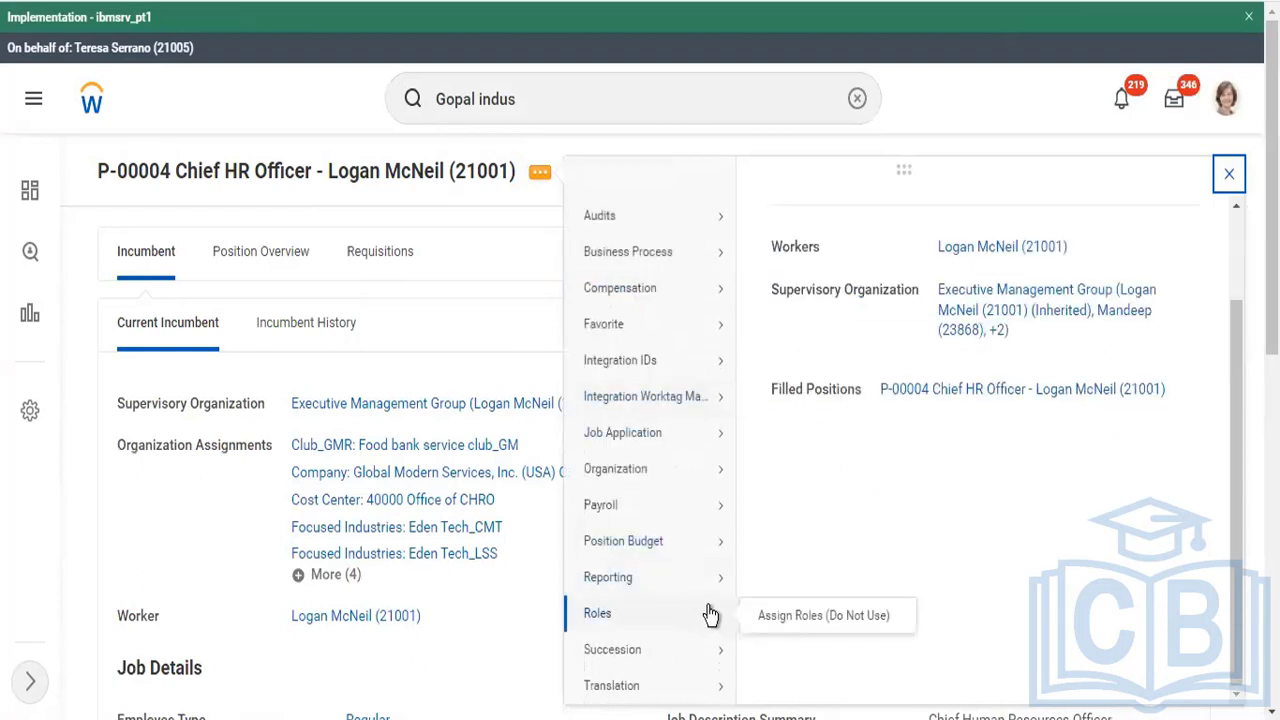
click(771, 616)
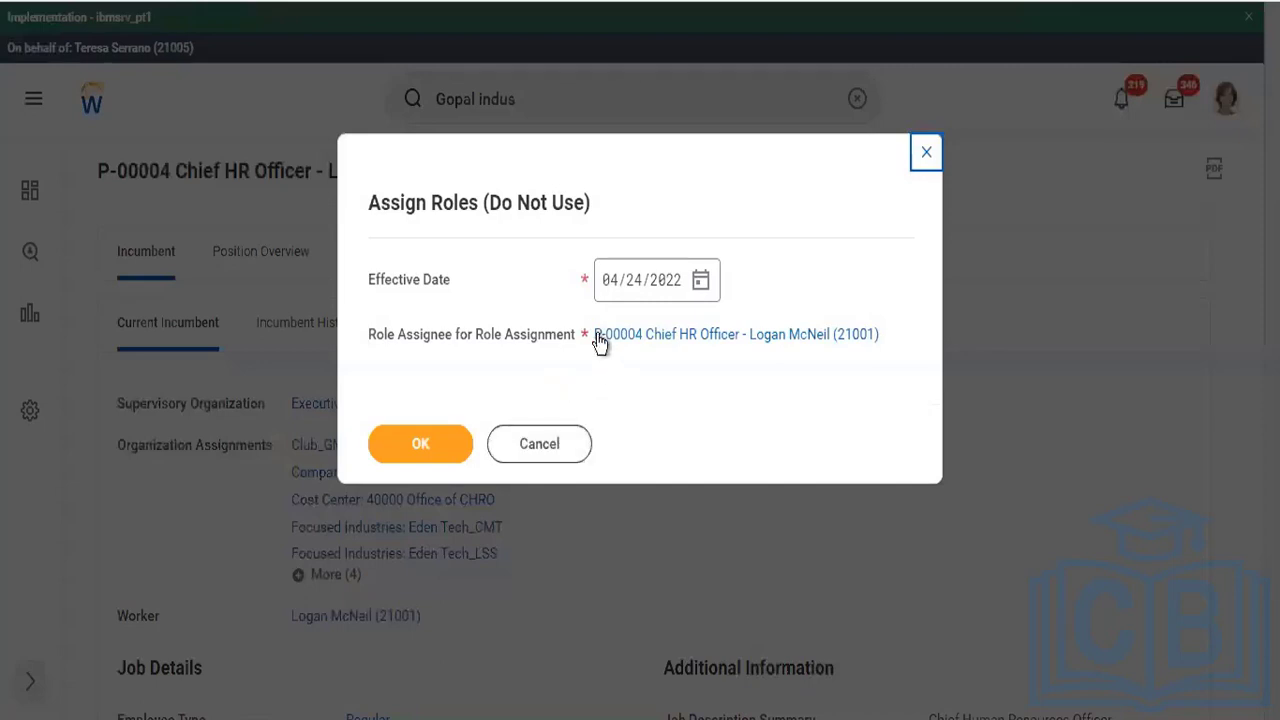
click(390, 460)
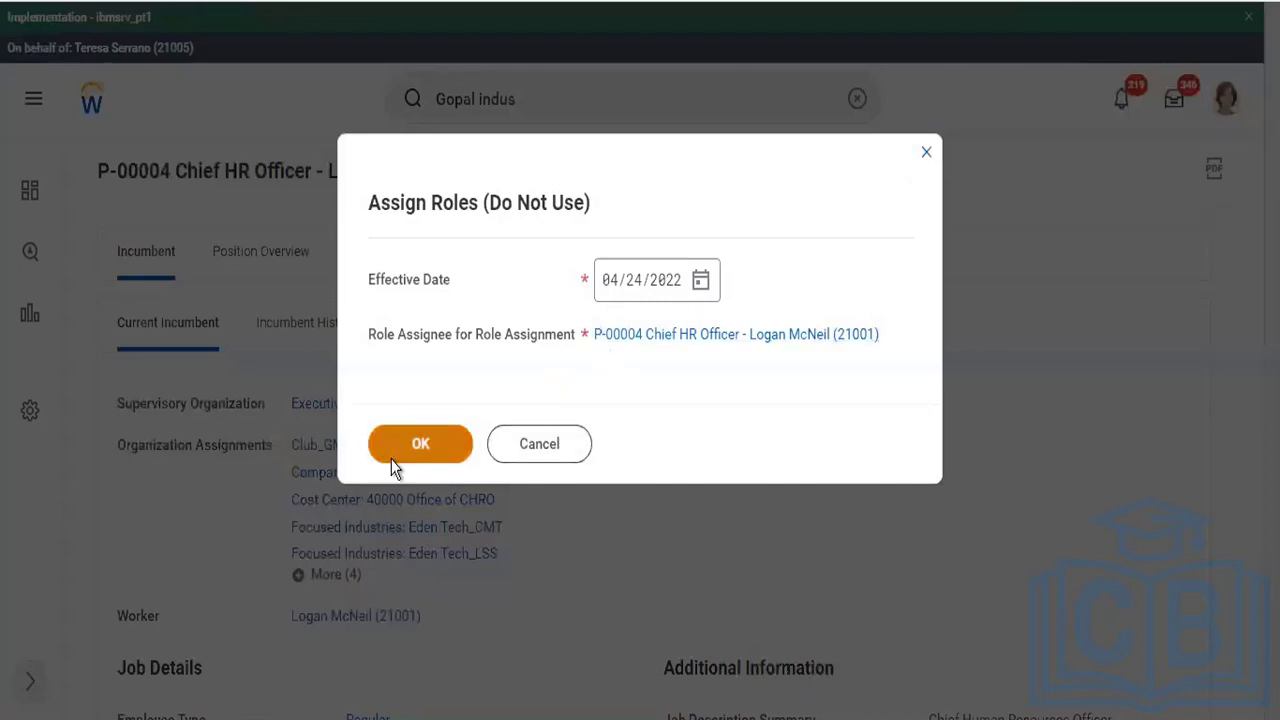